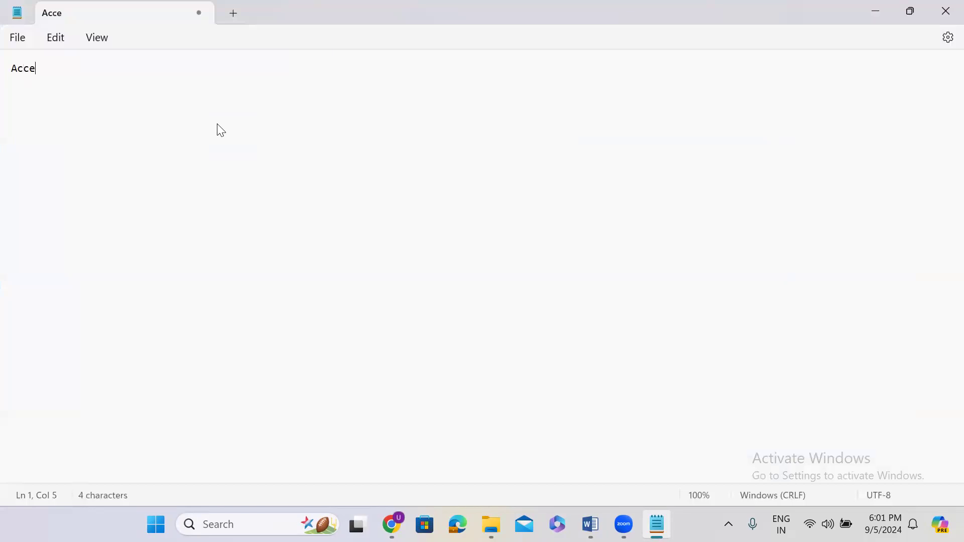
Complete the note's opening line as "Access Control List(ACL): to restrict the access we use access controls."
text(ntr)
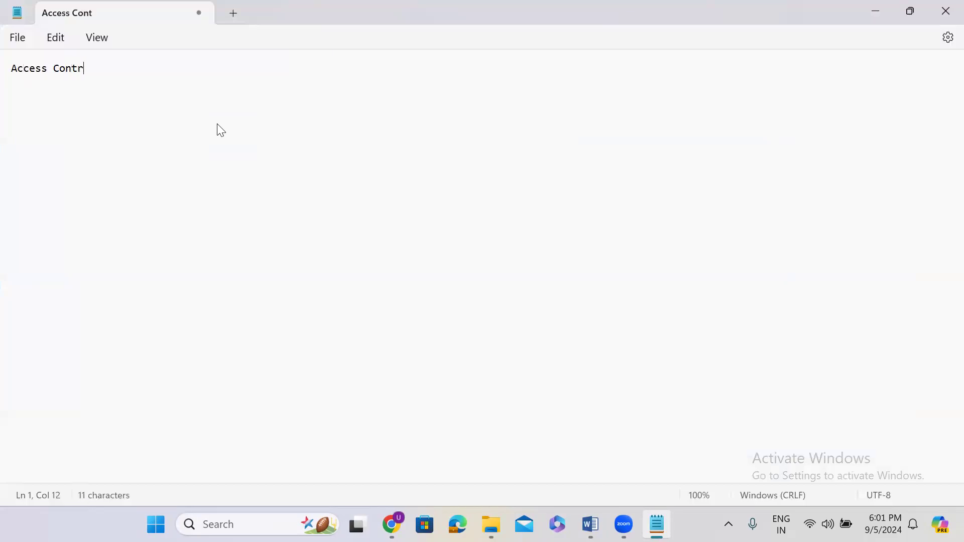
text(ol List())
key(Left)
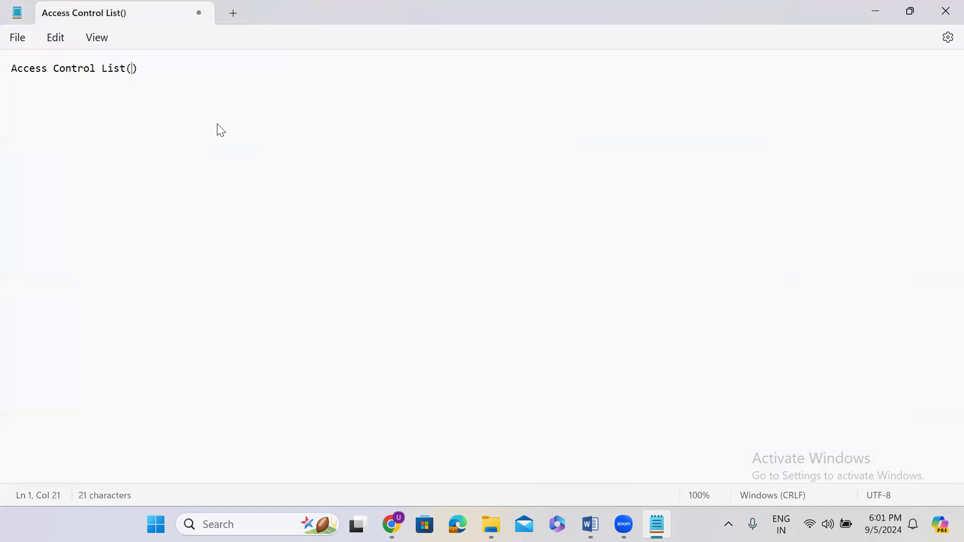
text(ACL)
key(Right)
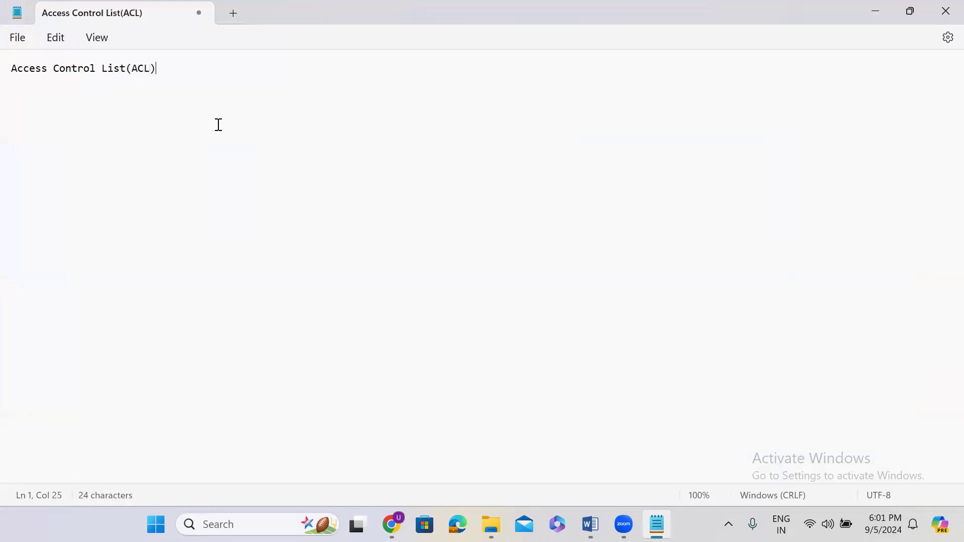
text(: to restrict the access)
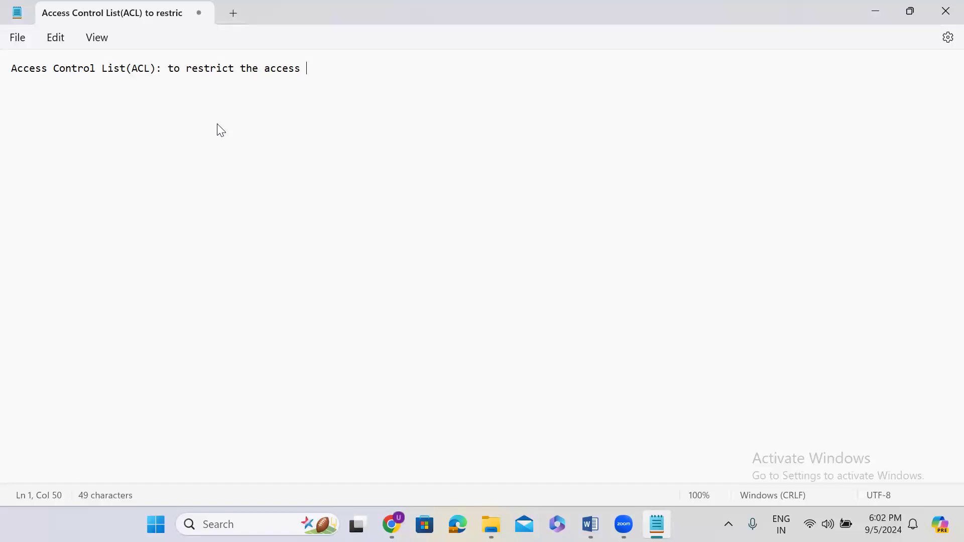
text(we use access controls)
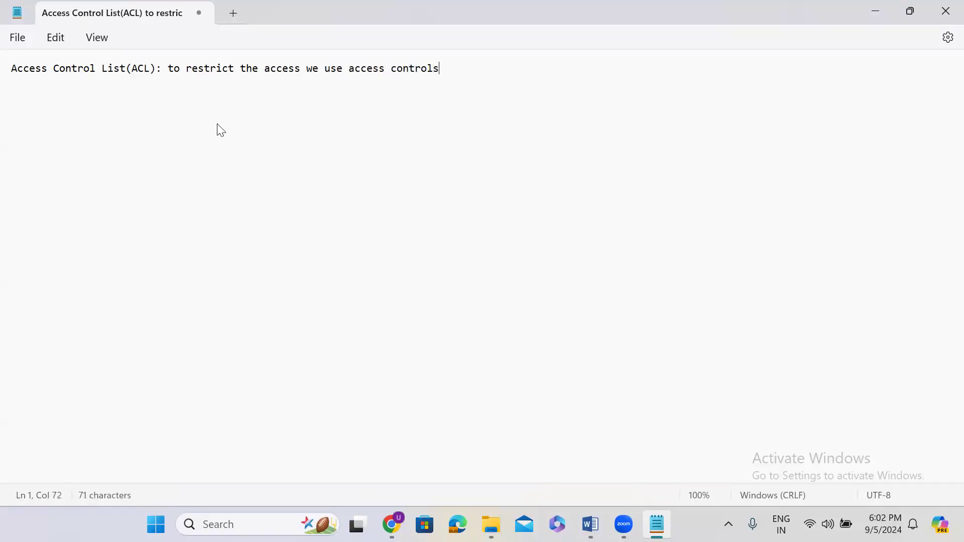
text(.)
Add the role name security_admin on its own line below the opening sentence, with a blank line between them
key(Return)
key(Return)
text(security)
key(BackSpace)
text(_admin)
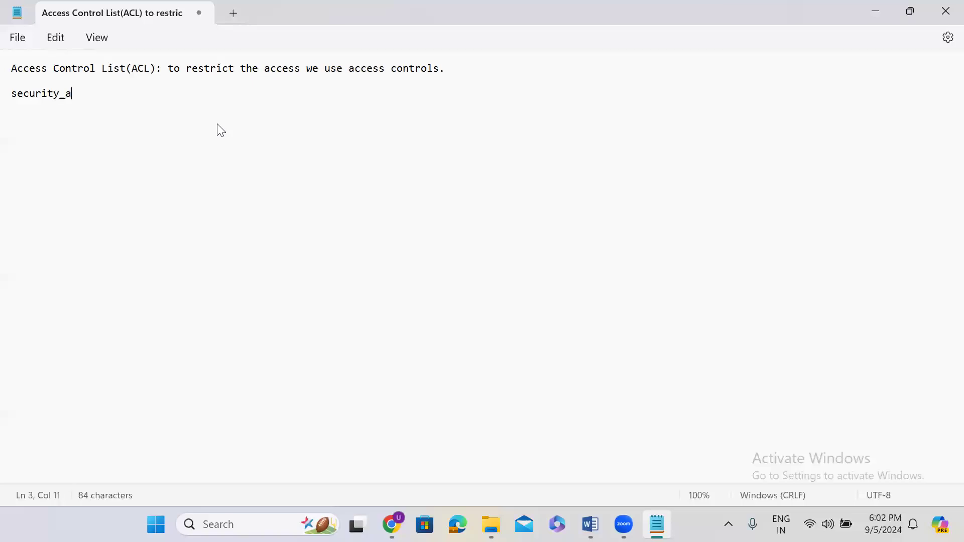
key(Return)
key(Return)
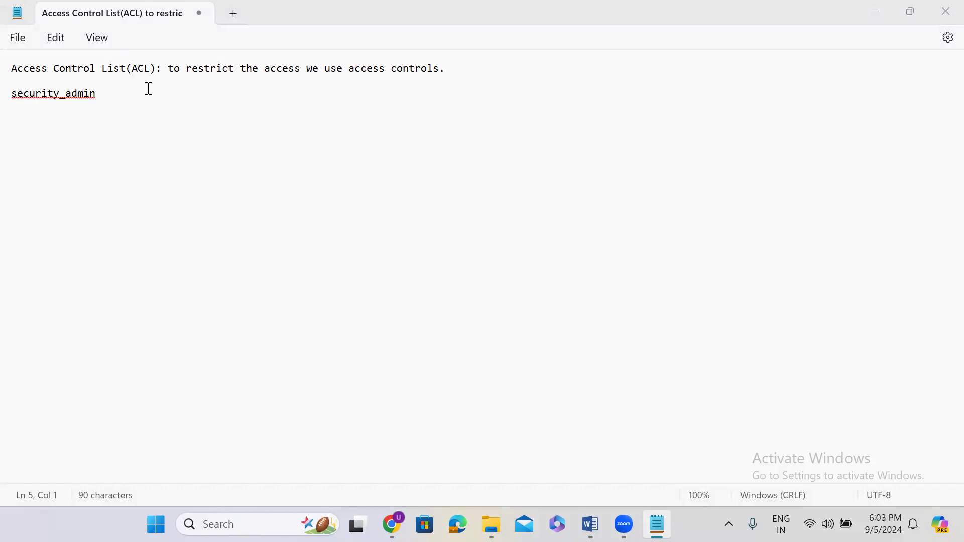
Extend the opening sentence with "on table data" just before its final period
click(441, 71)
text(on )
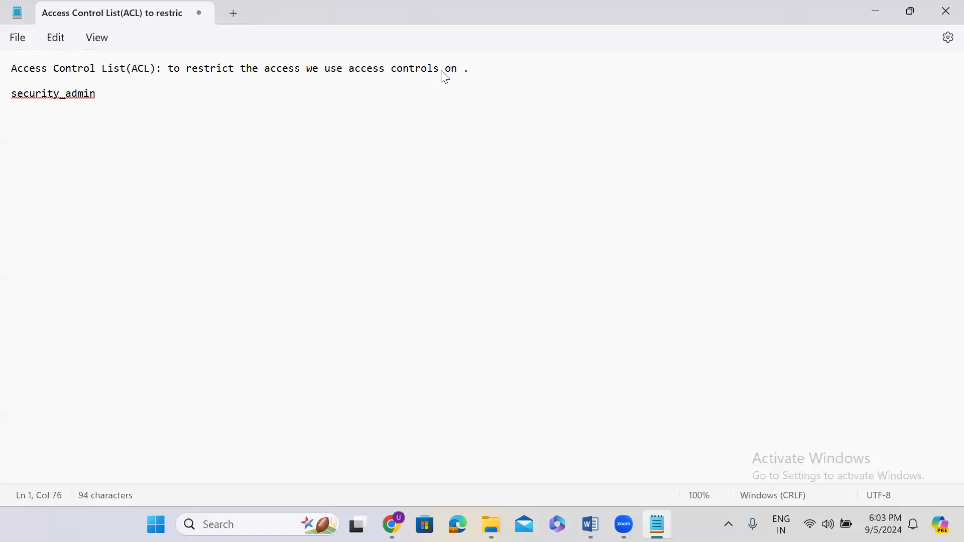
text(table data)
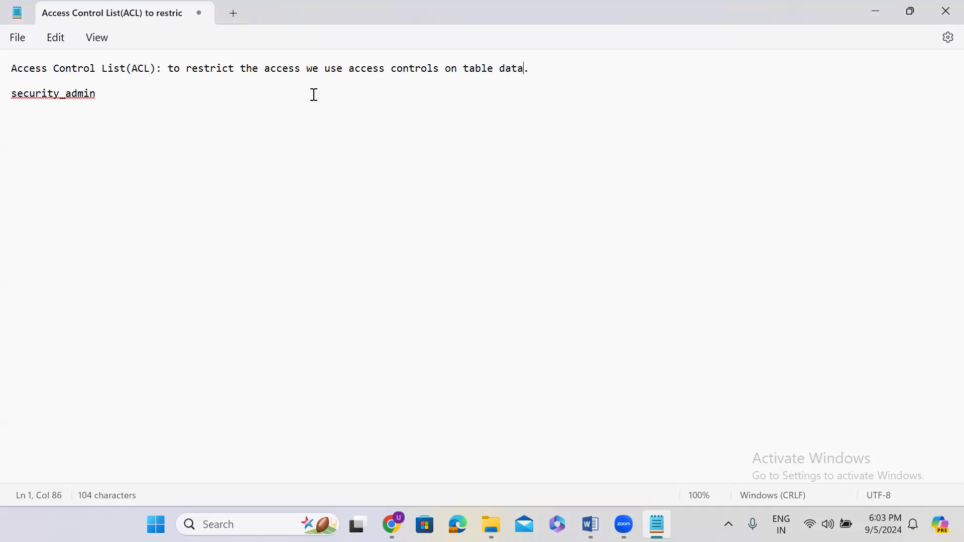
click(60, 94)
key(shift+Right)
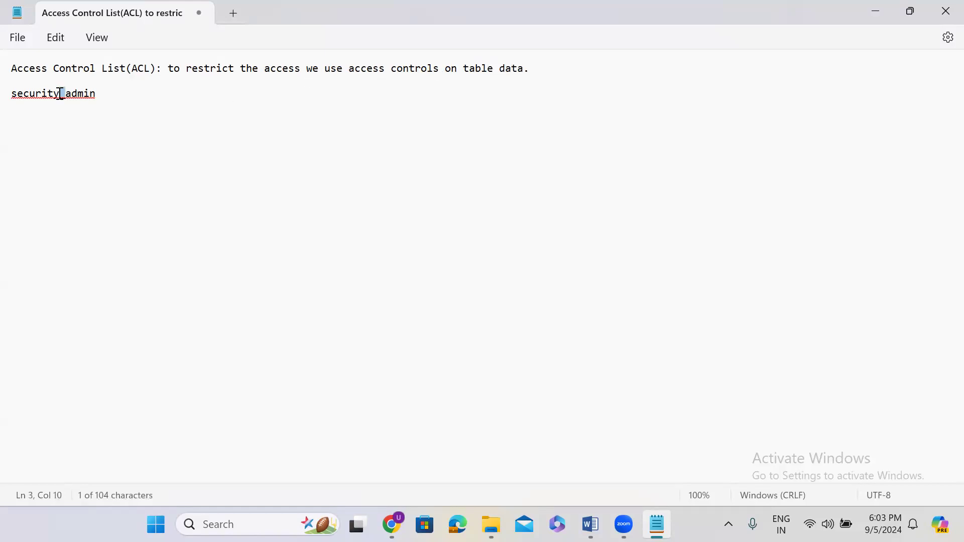
click(108, 95)
Switch to ServiceNow in the browser, filter the navigator for "tables", and open System Definition's Tables list in a new tab
click(871, 12)
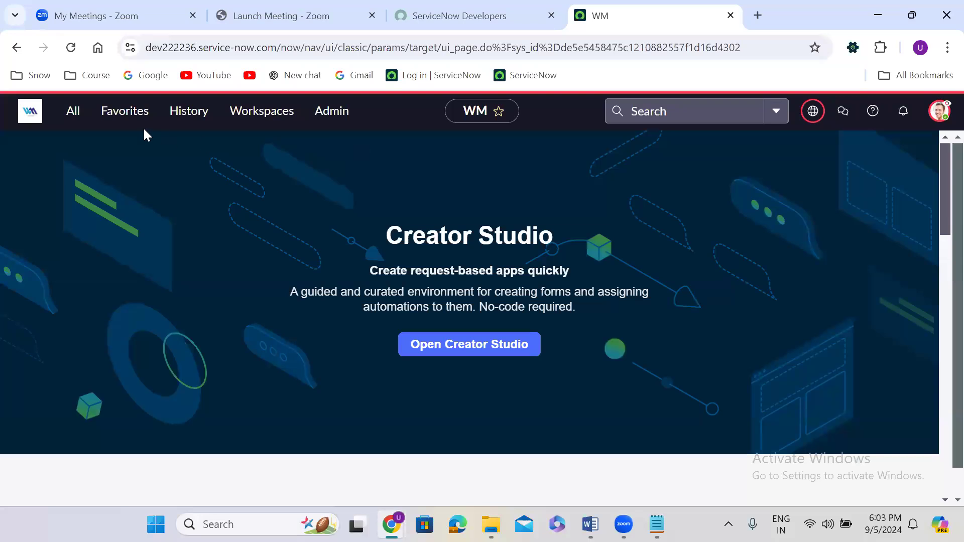
click(71, 119)
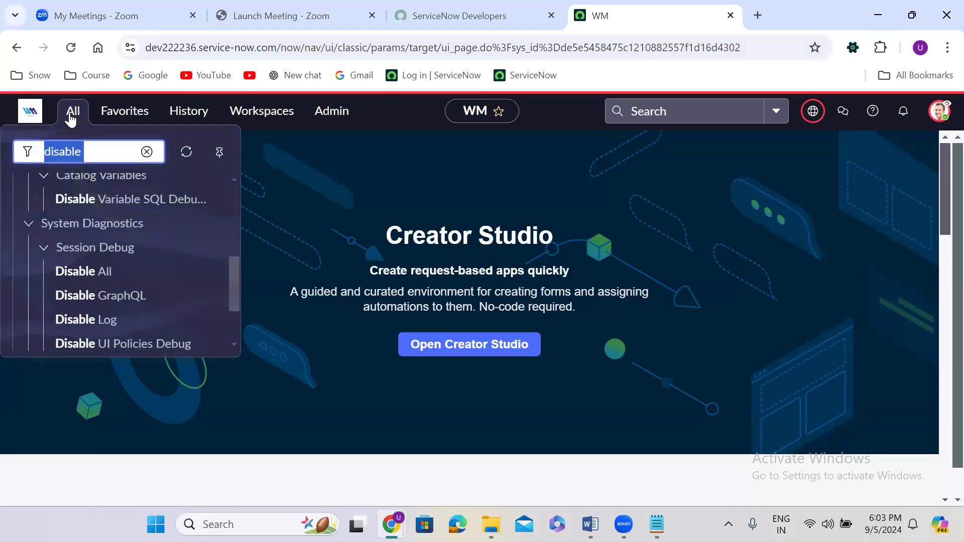
text(ta)
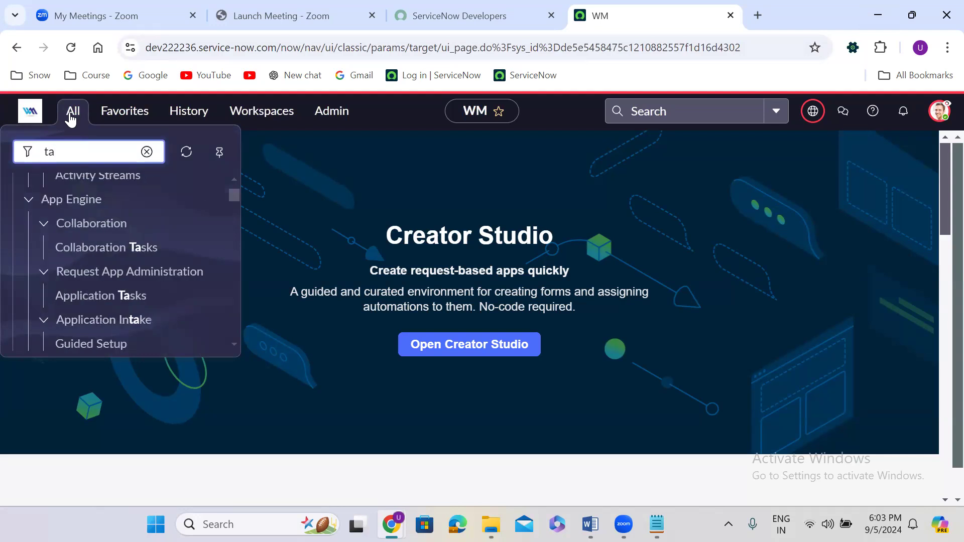
text(bles)
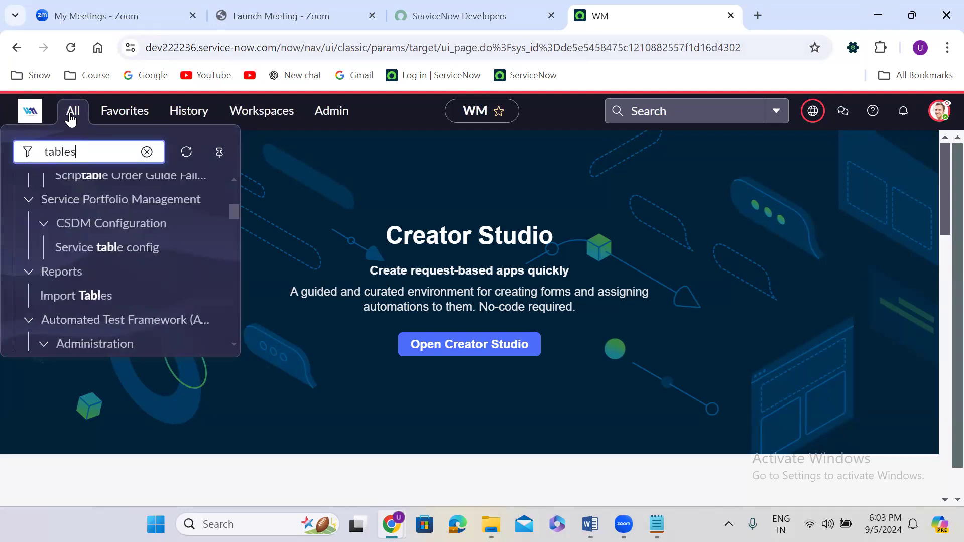
mouse_move(231, 225)
mouse_down()
mouse_move(231, 185)
mouse_move(231, 246)
mouse_up()
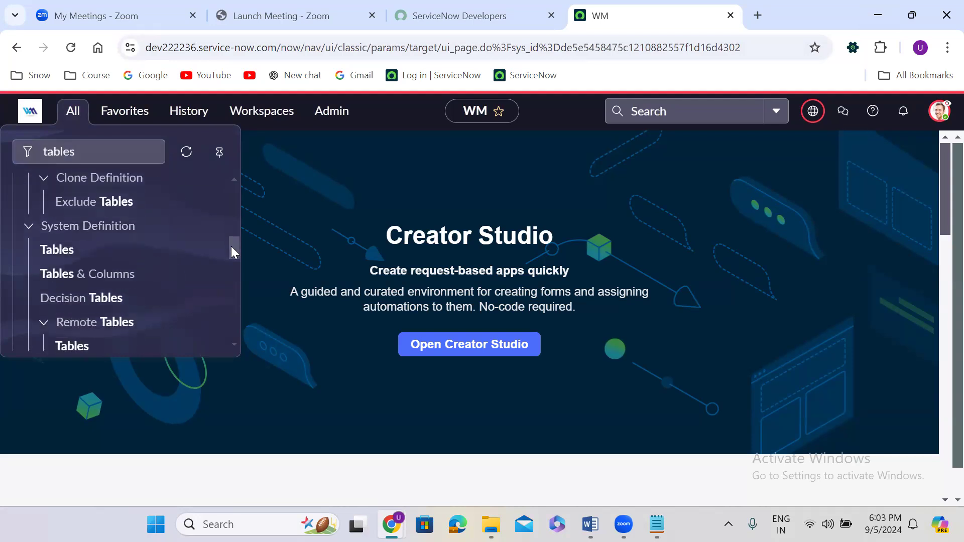
right_click(59, 251)
click(130, 272)
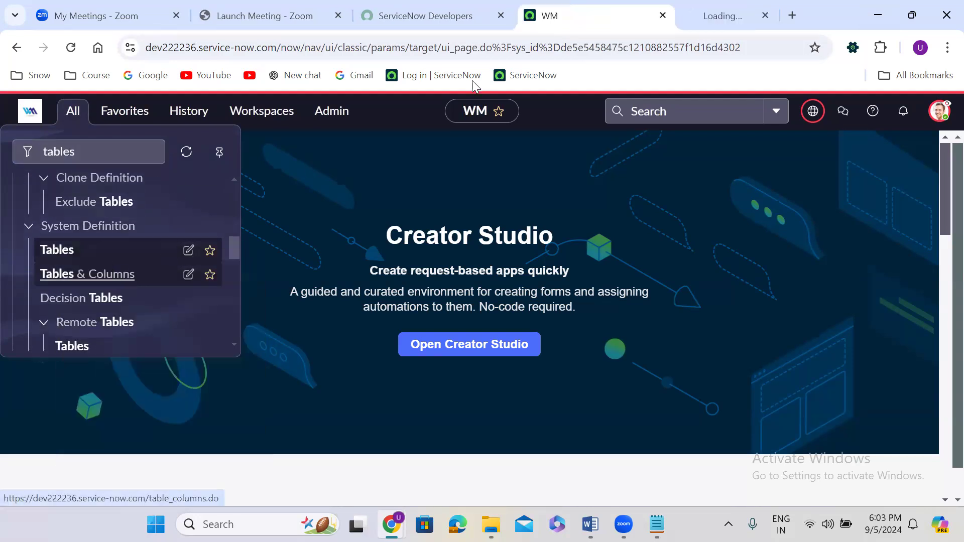
click(662, 6)
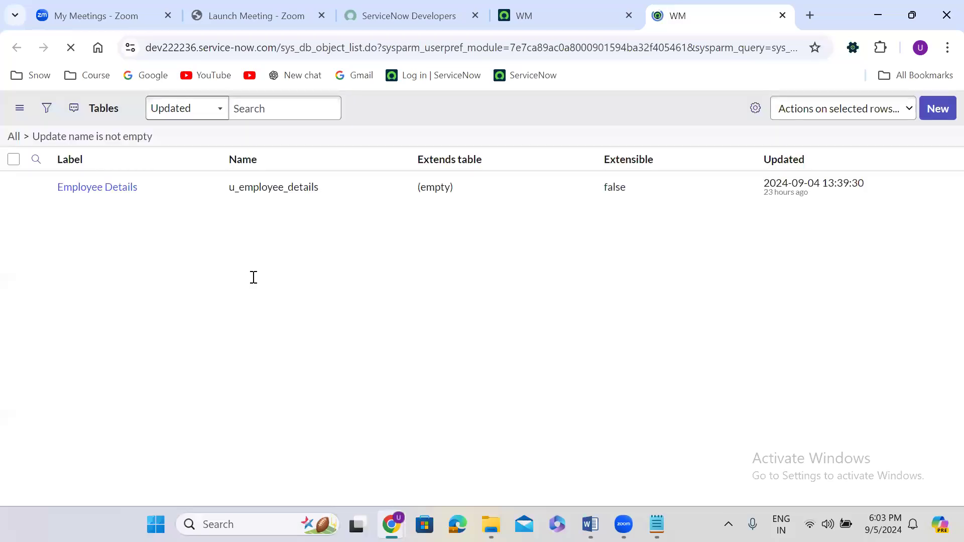
Open the Employee Details table record from the Tables list in a new browser tab
right_click(37, 218)
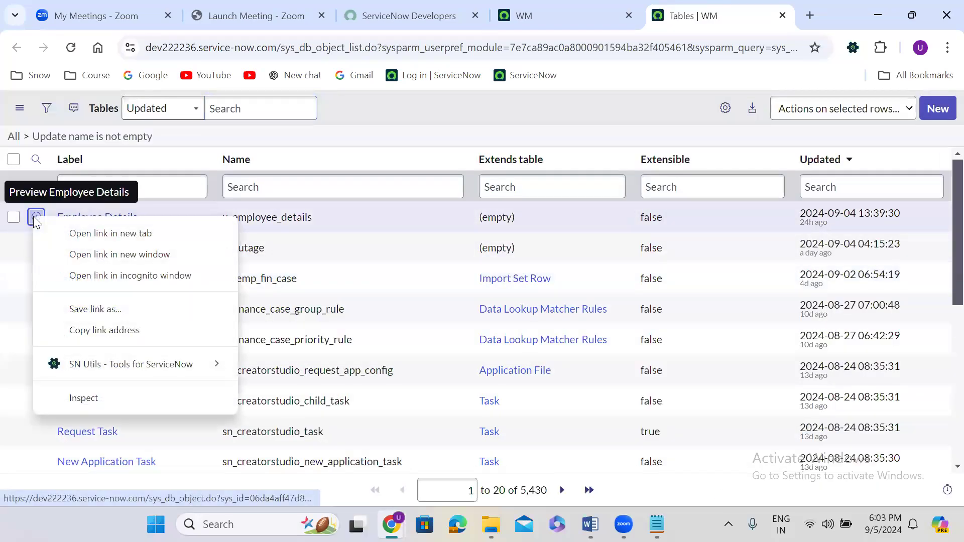
key(Escape)
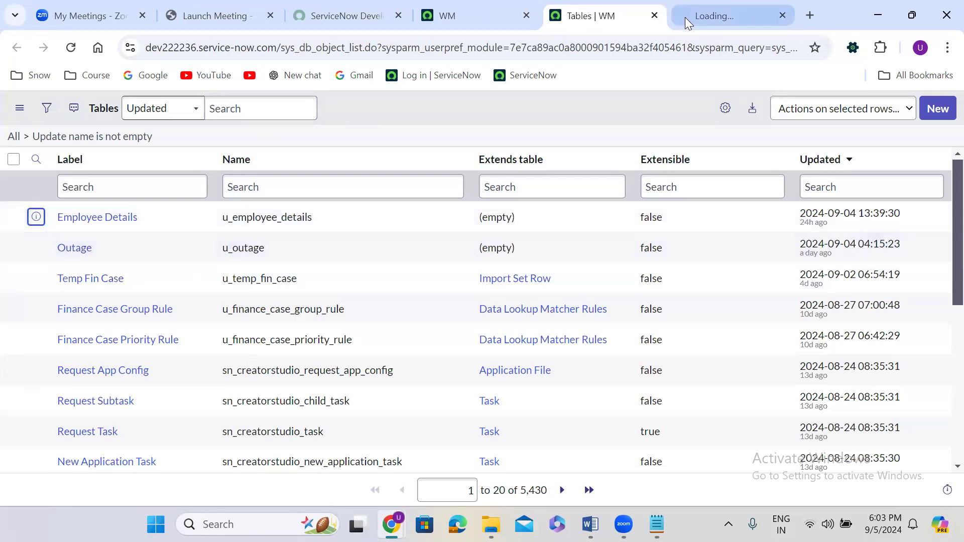
click(685, 18)
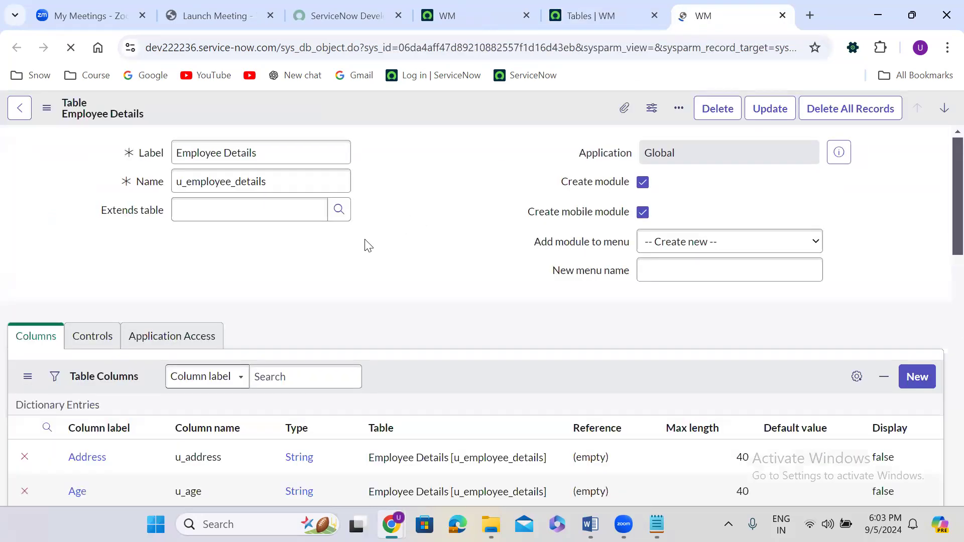
Examine the Create access controls option among the Employee Details table's control settings
click(93, 320)
scroll(339, 290, down, 6)
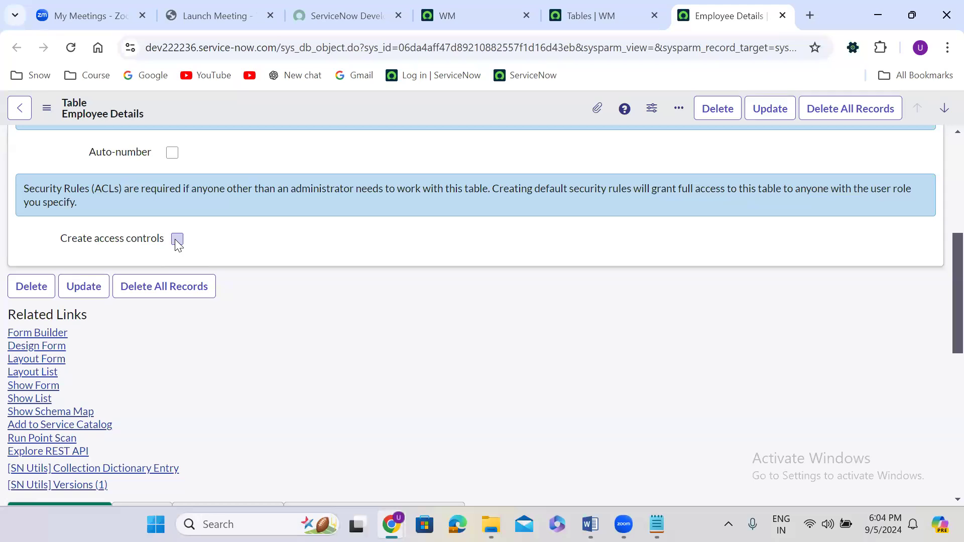
scroll(274, 206, up, 6)
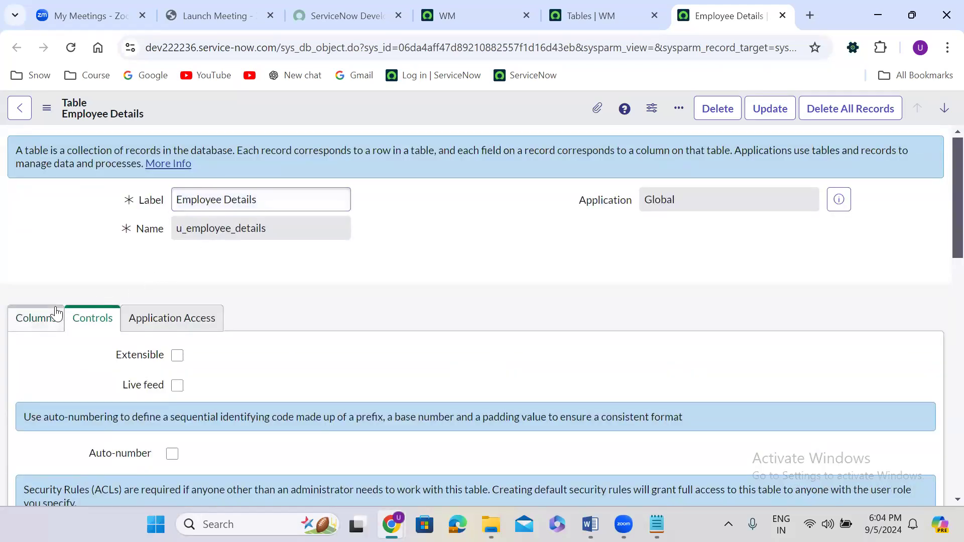
Review the Employee Details table's columns and its list of records, and return to the table definition
click(42, 322)
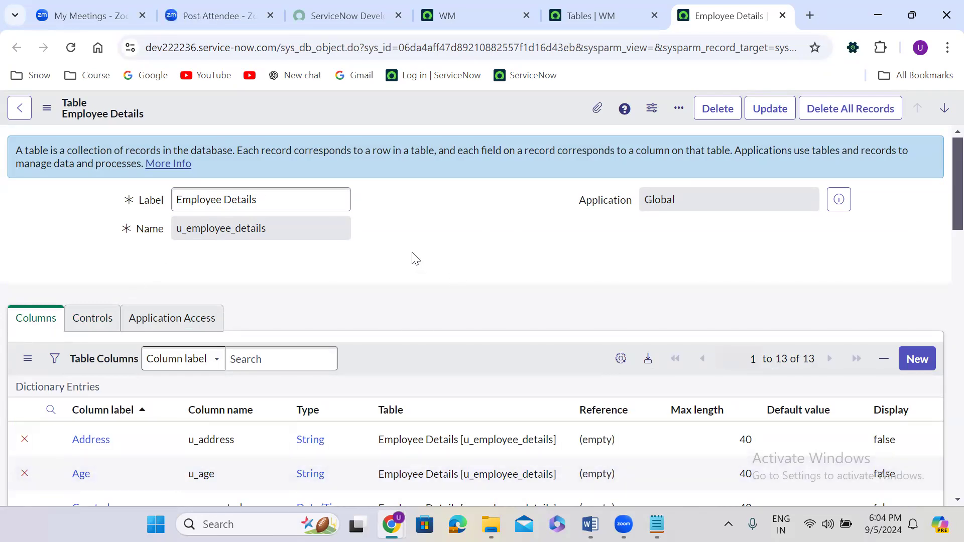
scroll(414, 259, down, 2)
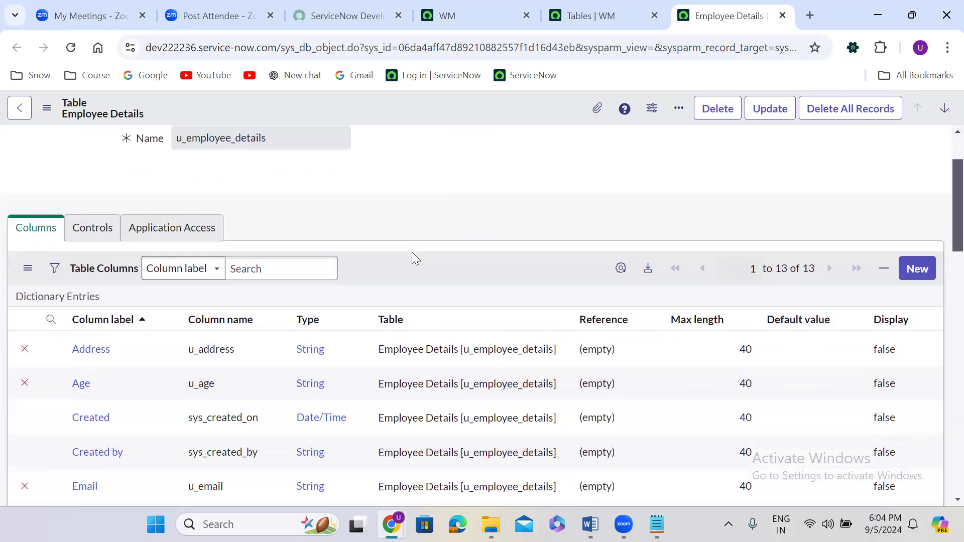
scroll(412, 253, down, 2)
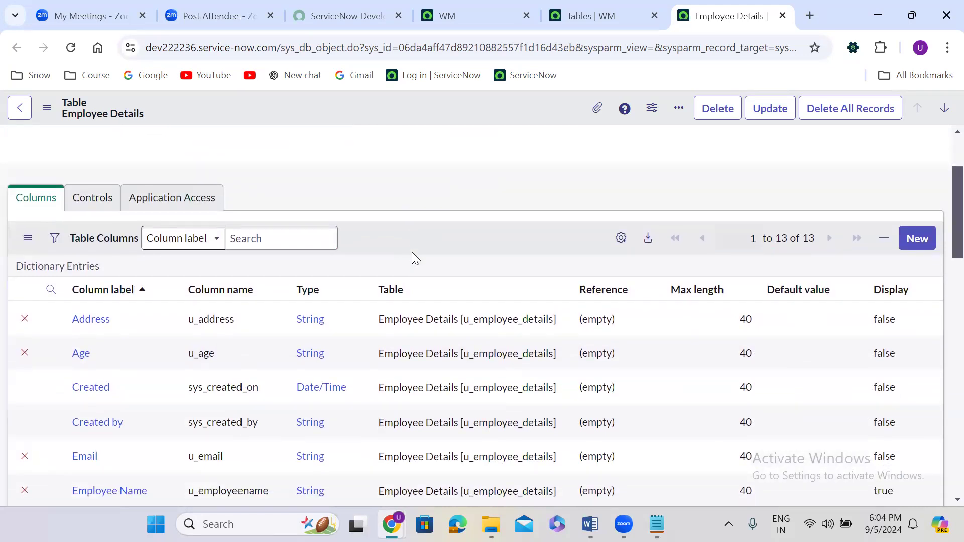
scroll(412, 252, down, 3)
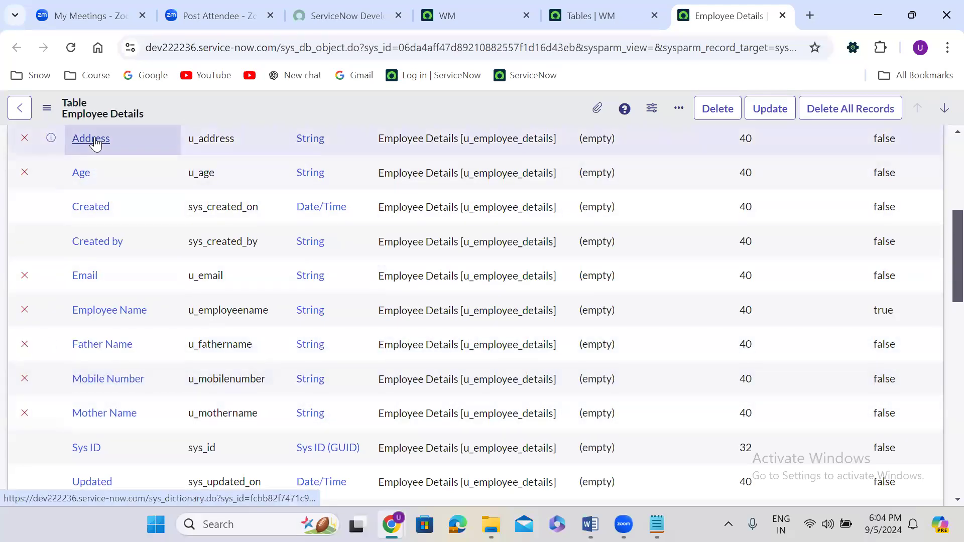
scroll(95, 144, up, 1)
scroll(95, 143, down, 2)
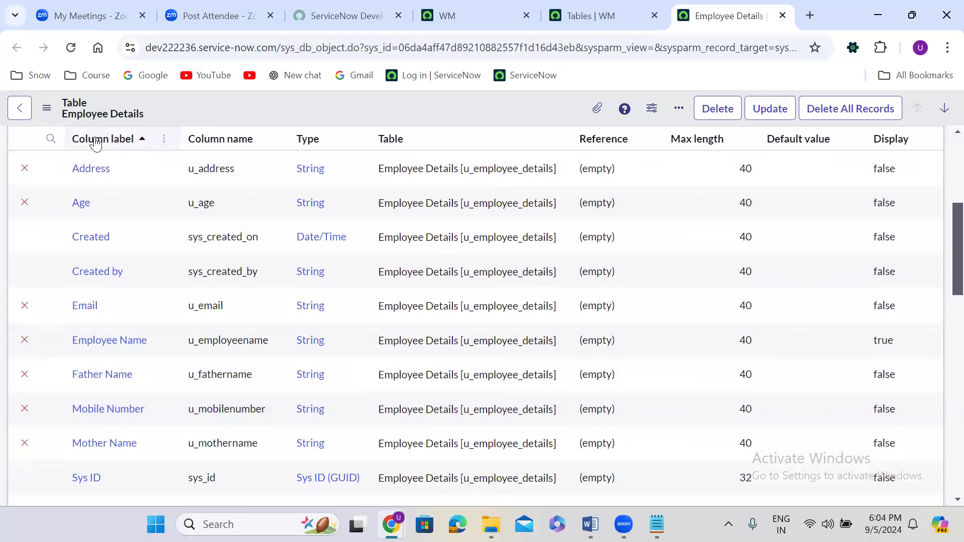
scroll(95, 141, down, 8)
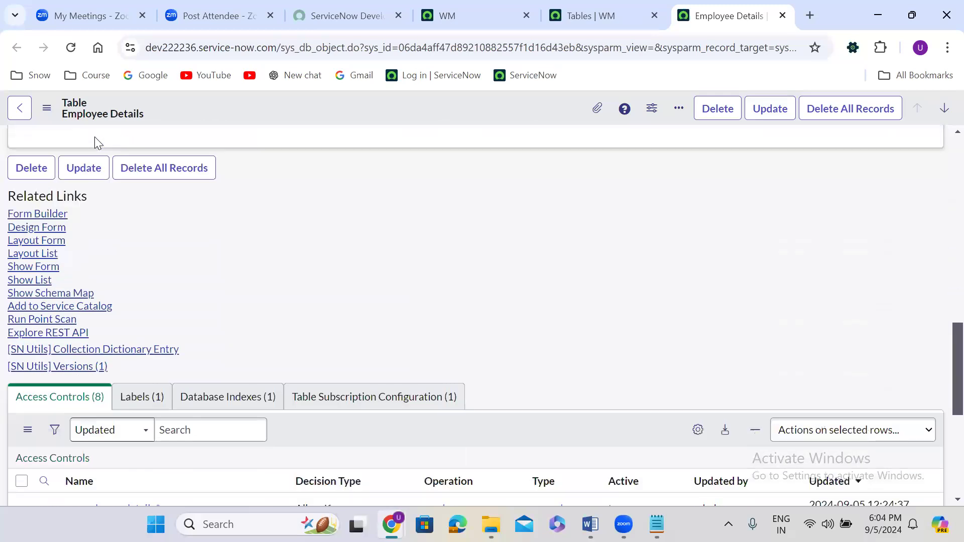
click(38, 263)
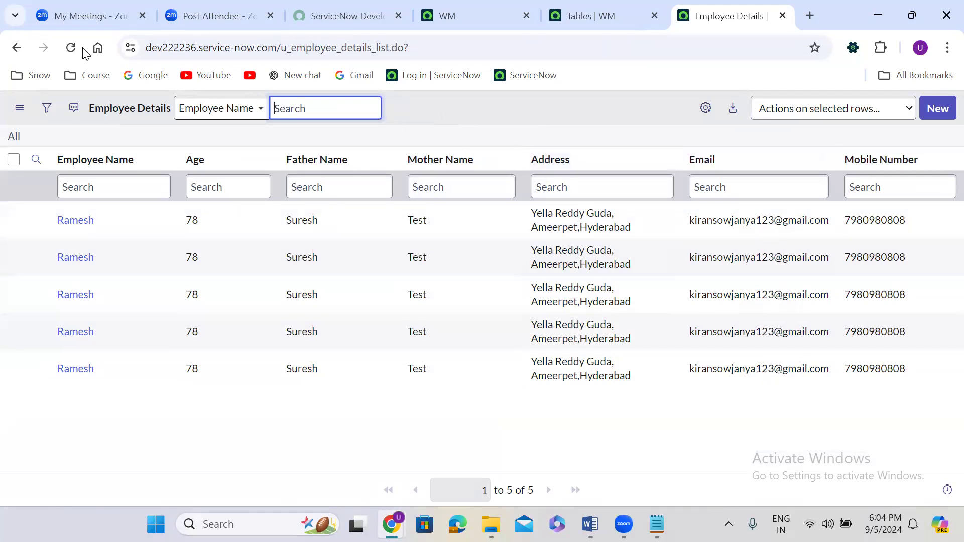
click(14, 49)
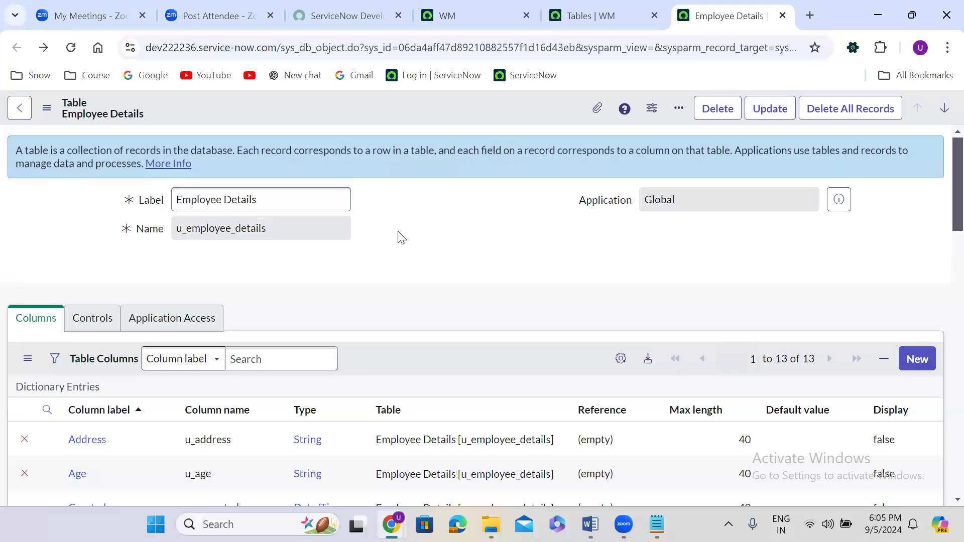
Select the u_employee_details.*, u_mothername, u_fathername and u_employeename read access controls of the Employee Details table and open the actions for them
scroll(400, 237, down, 10)
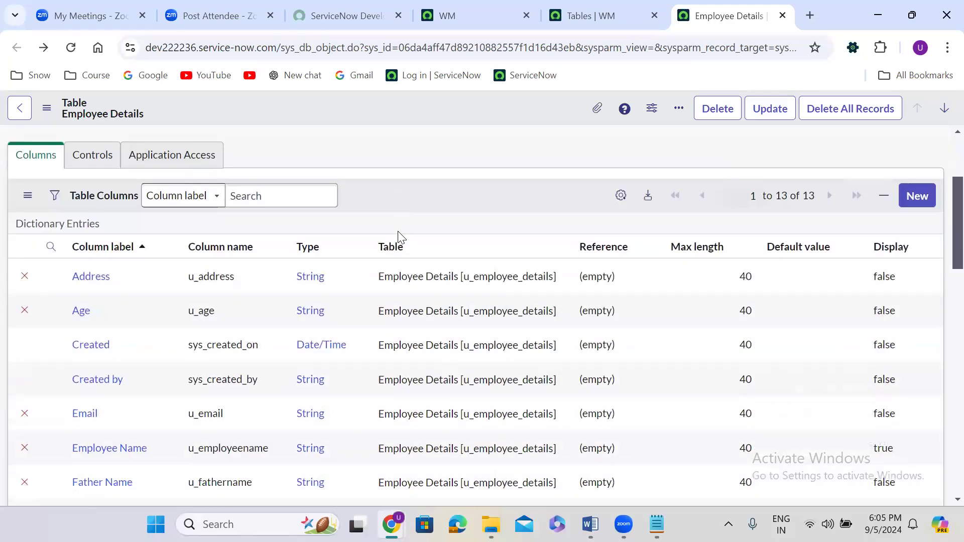
scroll(399, 233, down, 6)
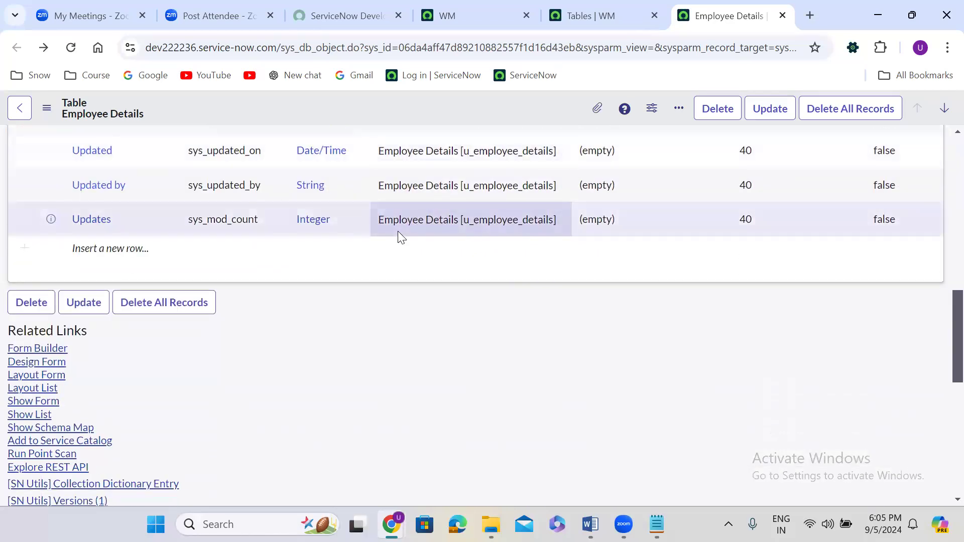
scroll(400, 238, down, 1)
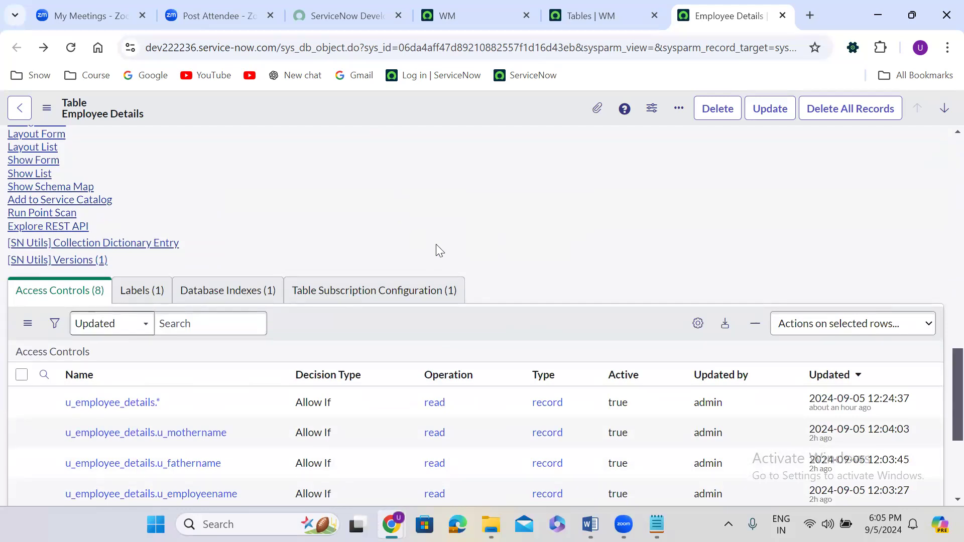
scroll(438, 251, down, 4)
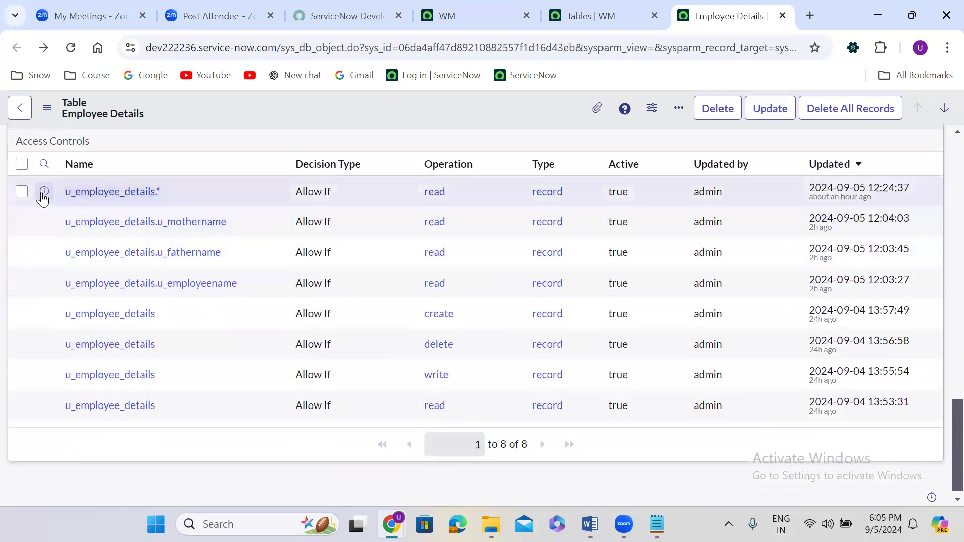
click(21, 191)
click(22, 222)
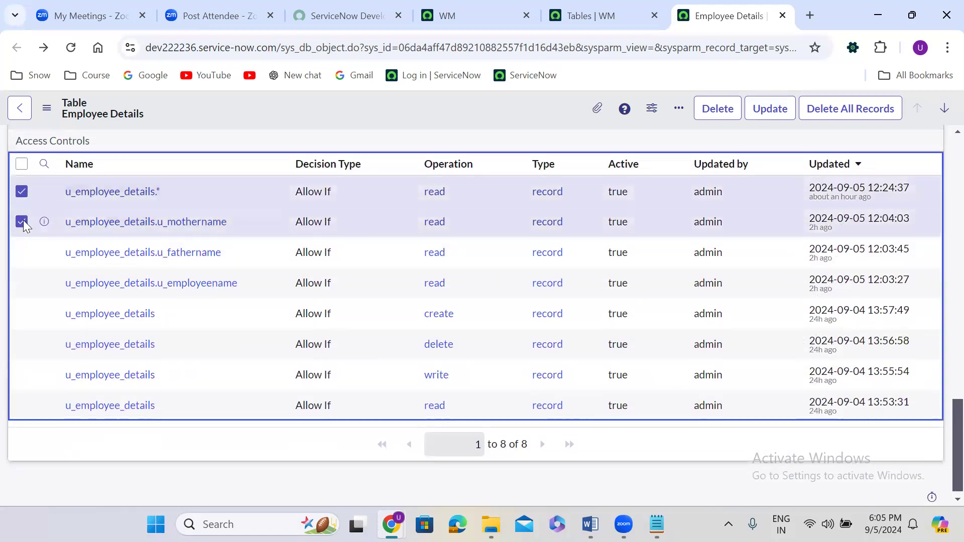
click(22, 252)
click(21, 284)
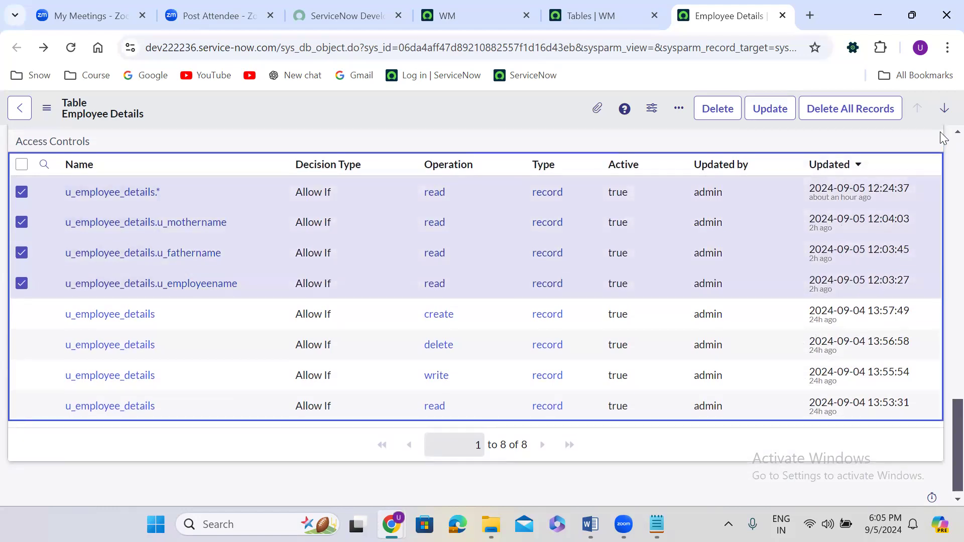
scroll(944, 138, up, 1)
click(854, 173)
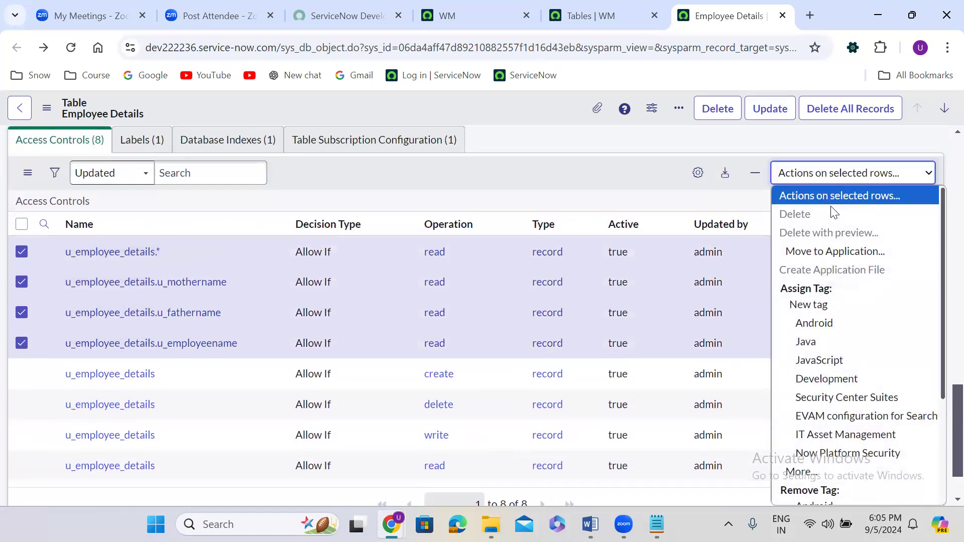
click(503, 19)
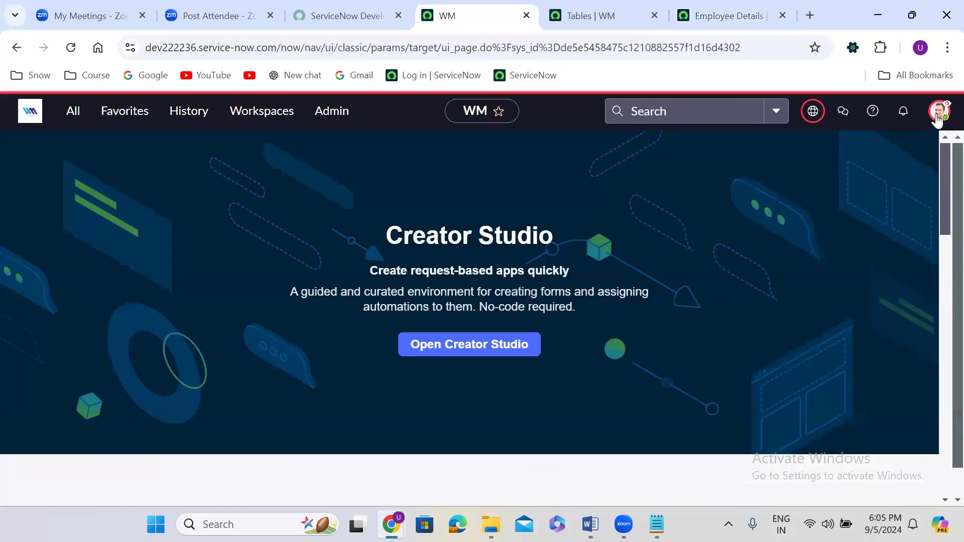
click(938, 114)
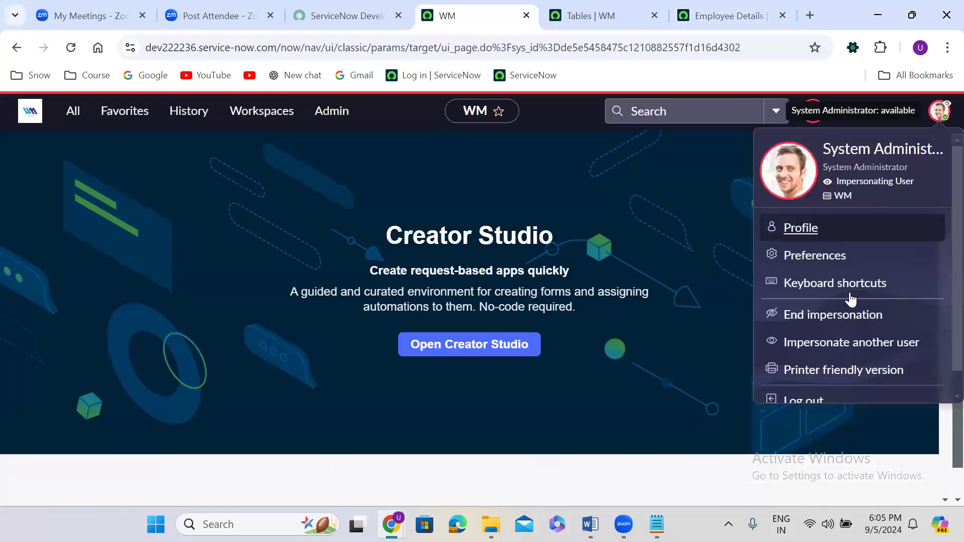
click(823, 341)
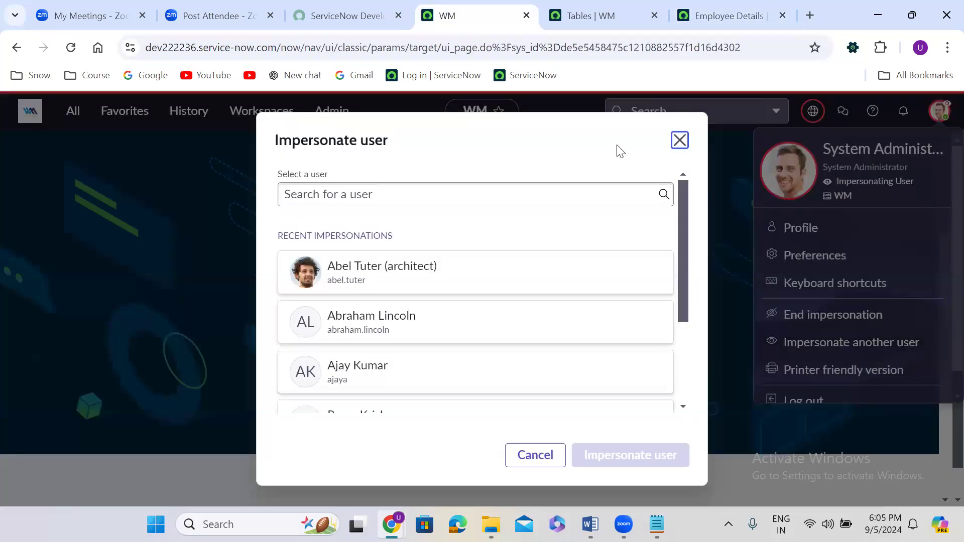
click(680, 141)
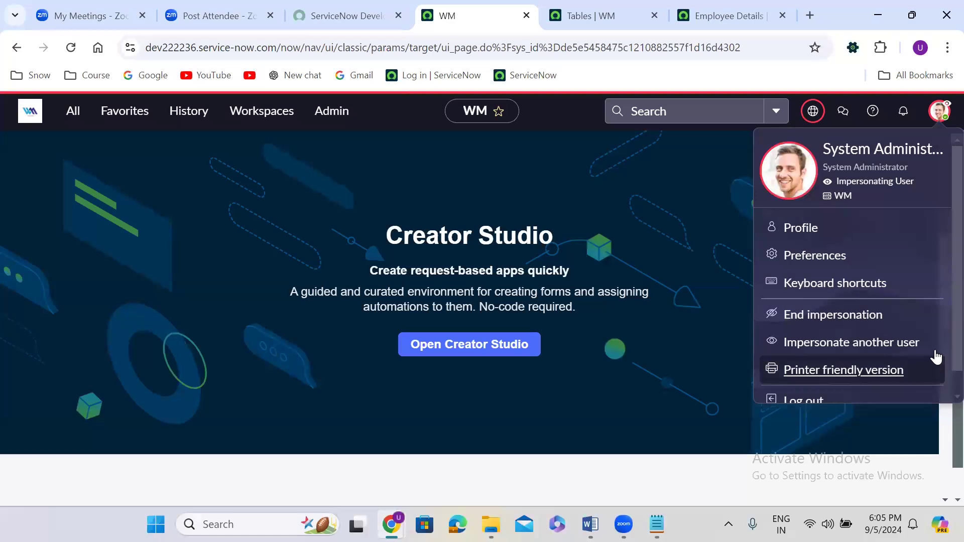
Try to end the current user impersonation from the instance's home page
scroll(942, 395, down, 1)
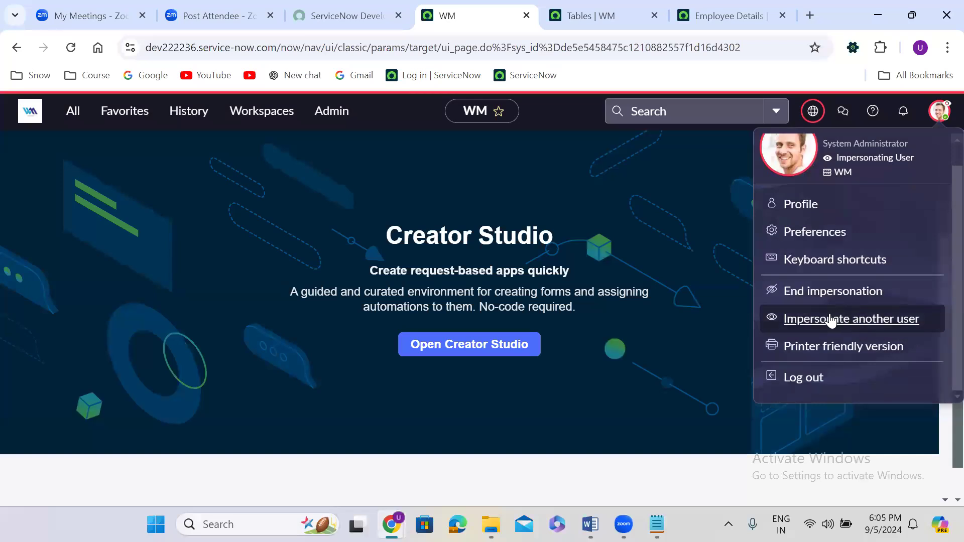
click(824, 296)
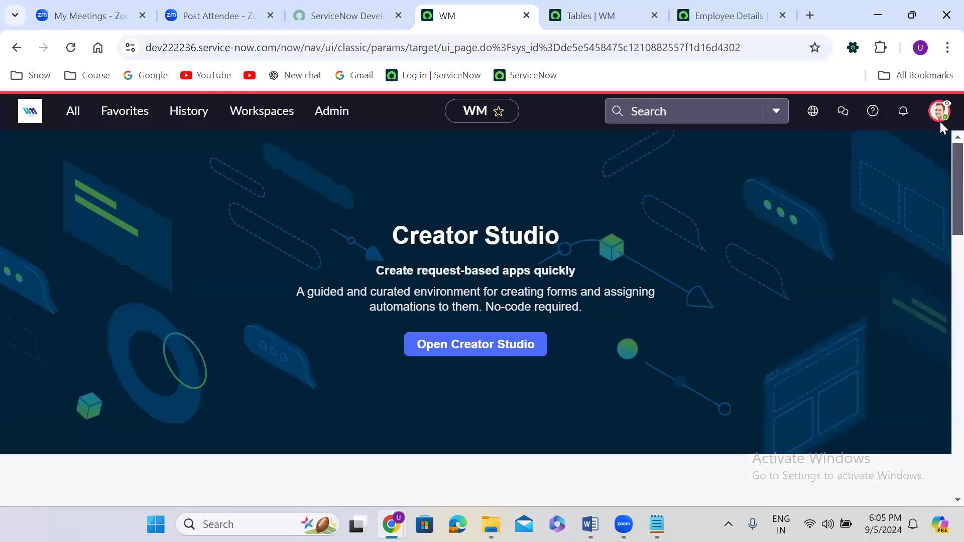
click(940, 111)
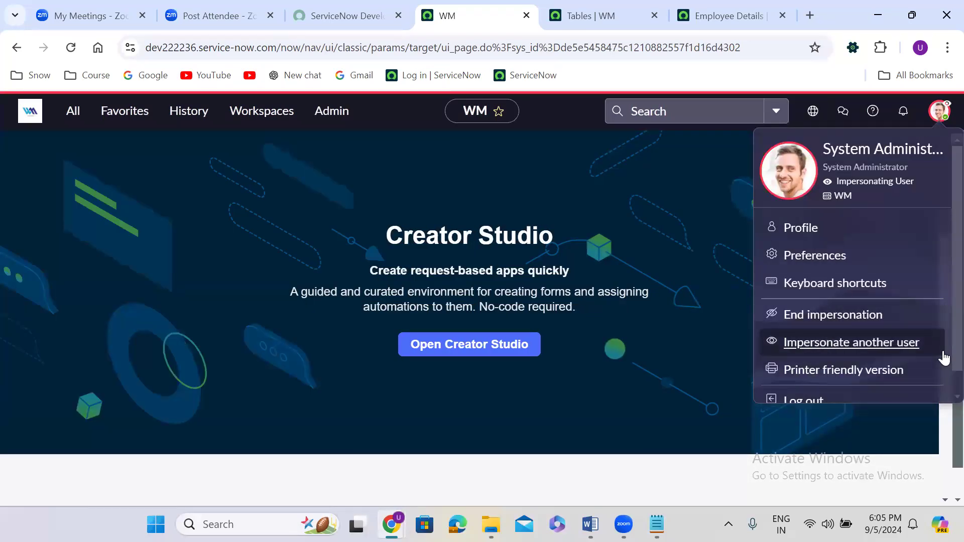
click(833, 315)
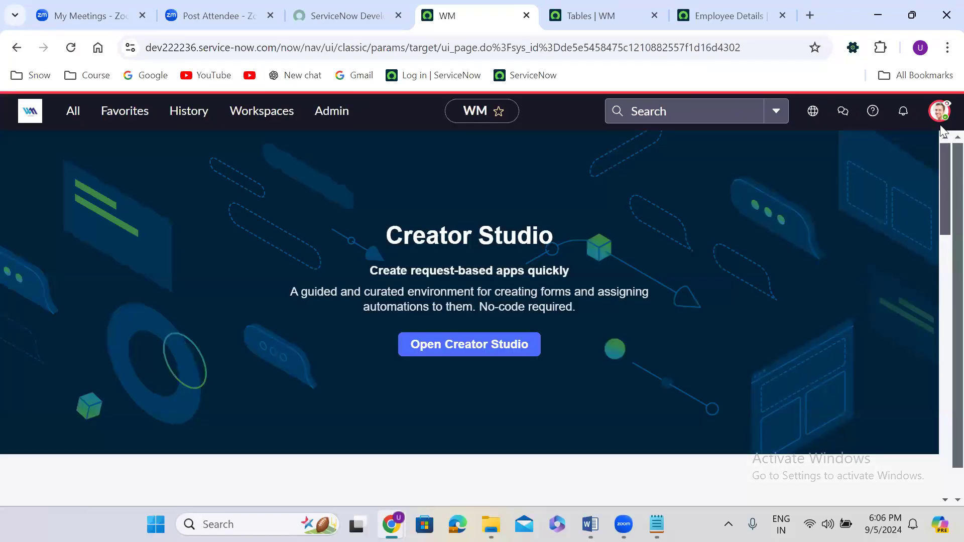
click(940, 119)
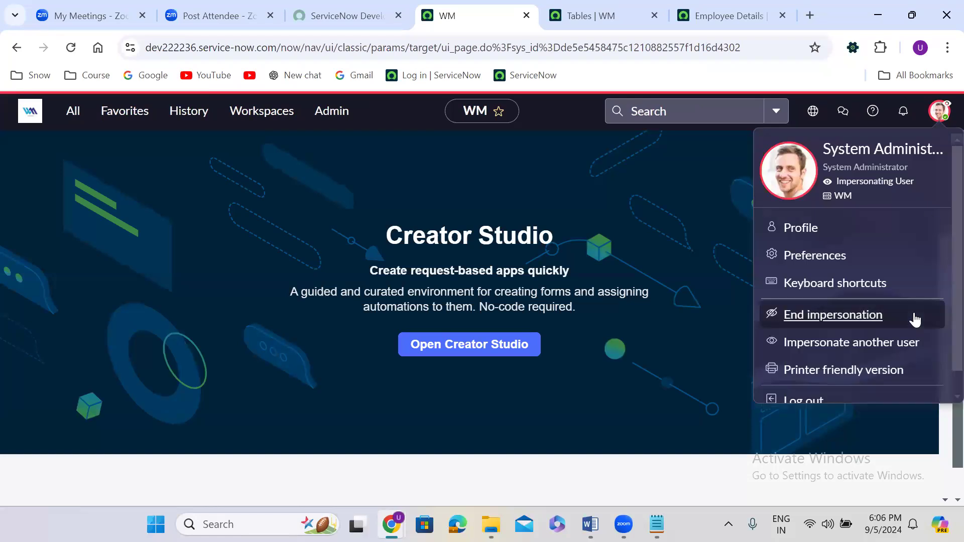
click(814, 317)
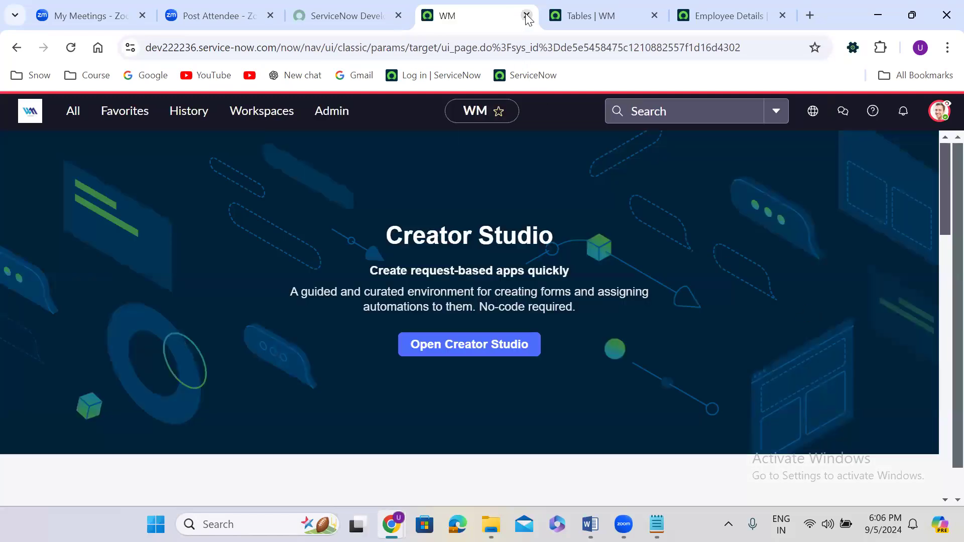
Reopen the dev222236 instance from the ServiceNow Developers site in place of the old home page and try again to end the impersonation
click(526, 15)
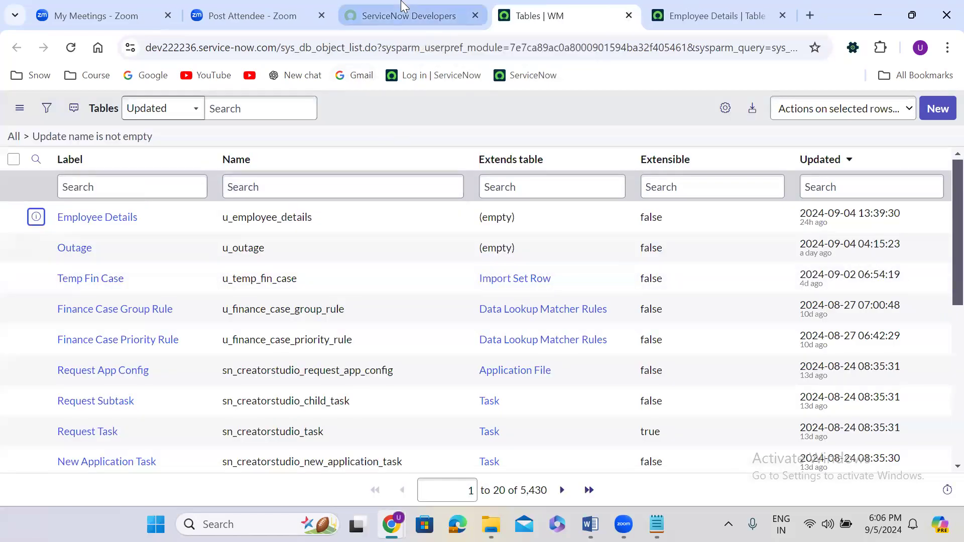
click(402, 7)
click(238, 393)
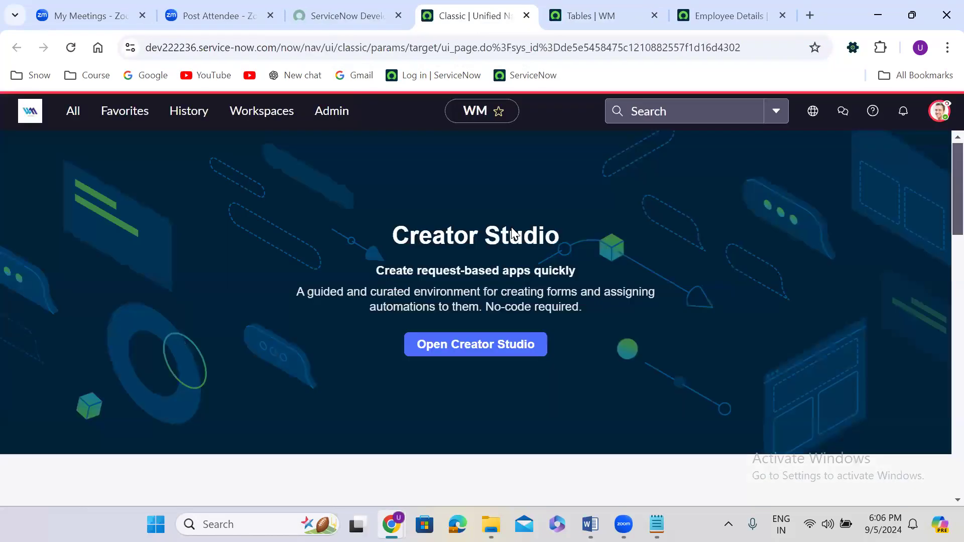
click(934, 119)
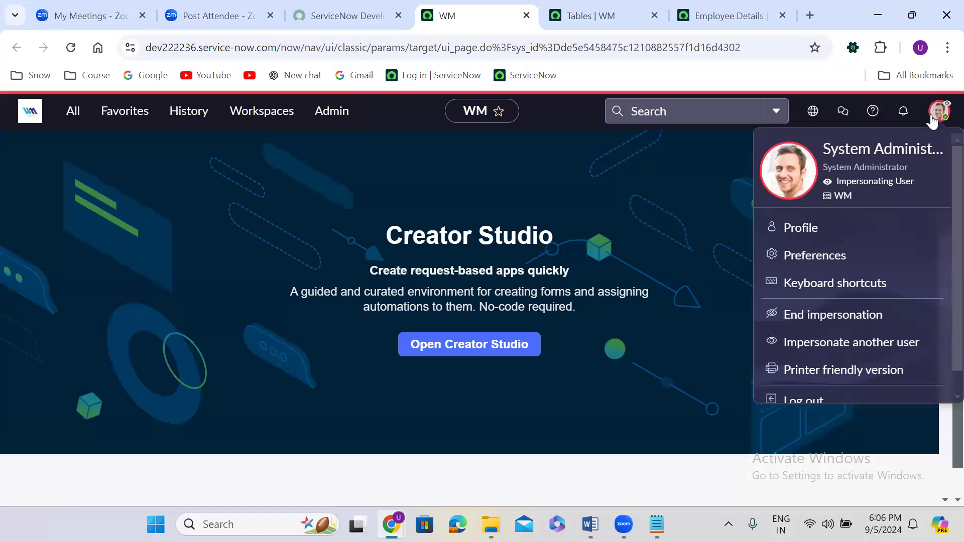
click(809, 316)
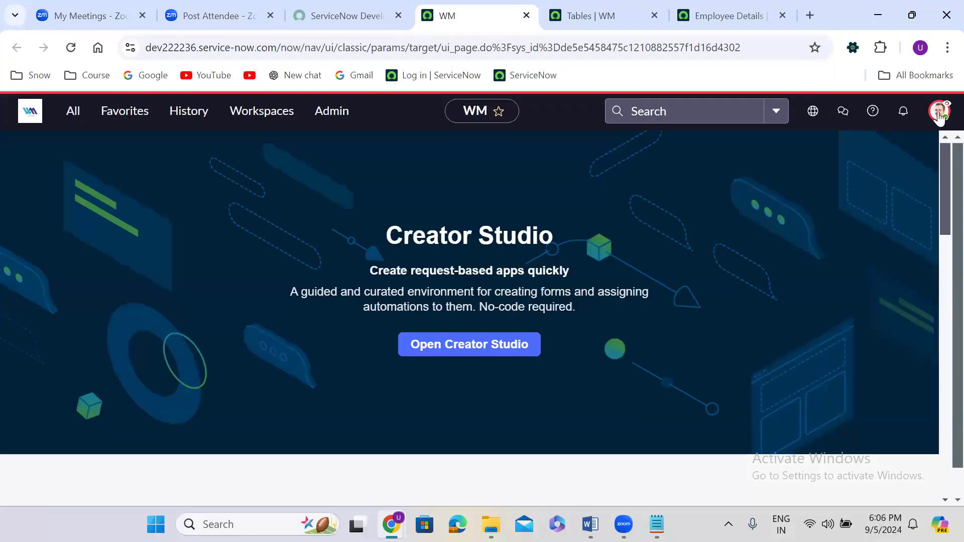
Search the users available for impersonation for "sys" and "admin", and cancel the impersonation
click(940, 112)
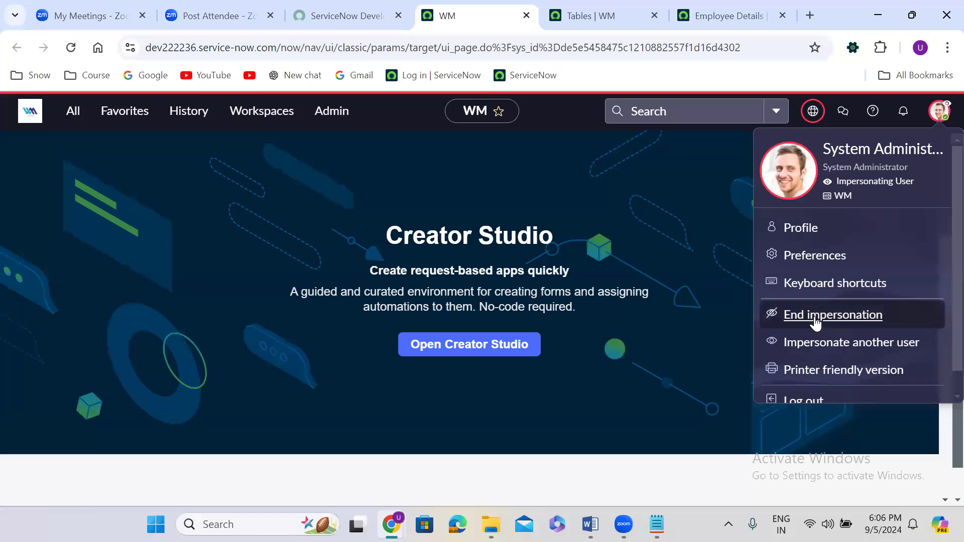
click(828, 351)
click(414, 194)
text(sys)
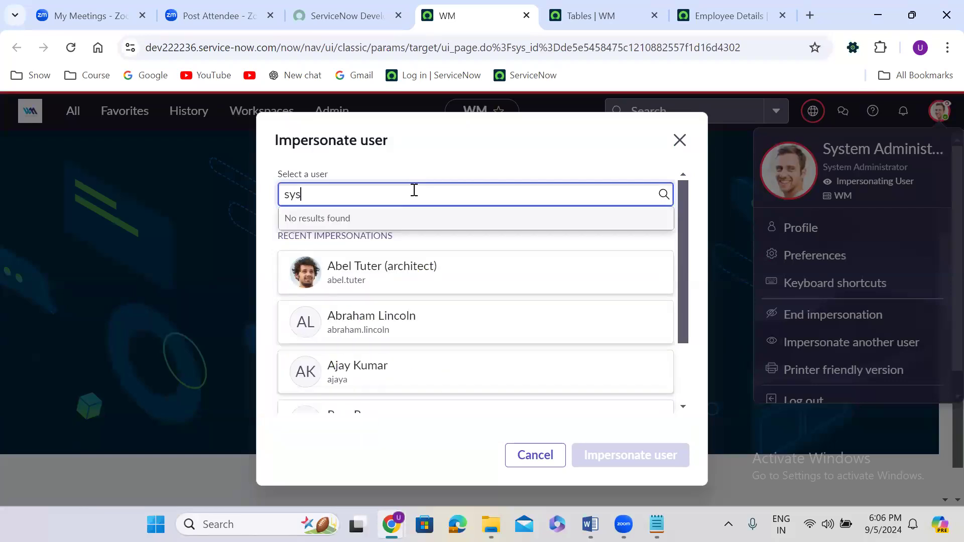
key(BackSpace)
key(BackSpace)
key(BackSpace)
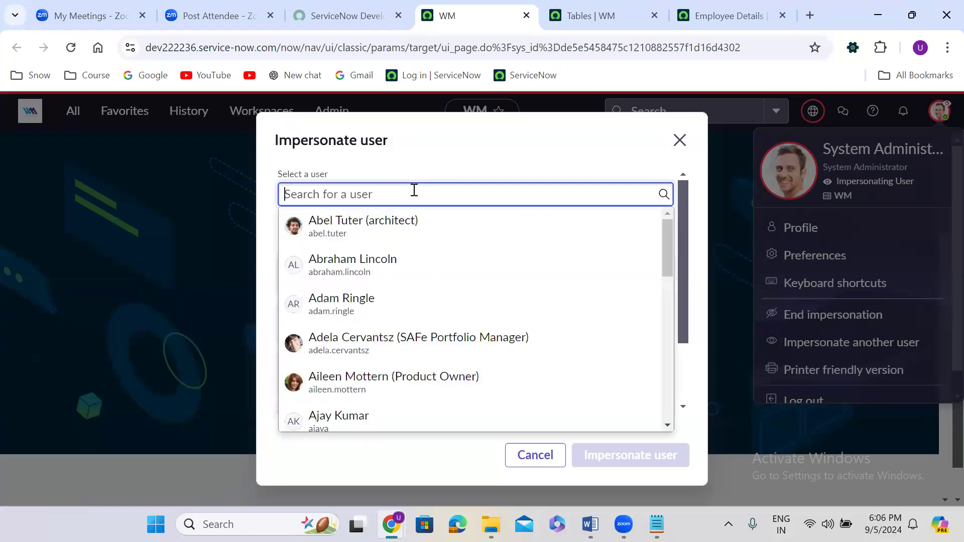
text(admin)
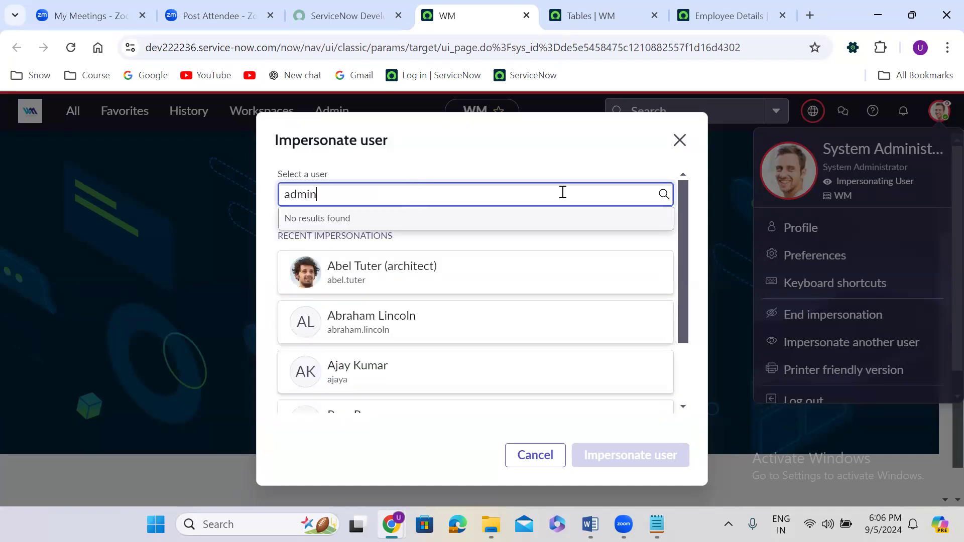
click(679, 139)
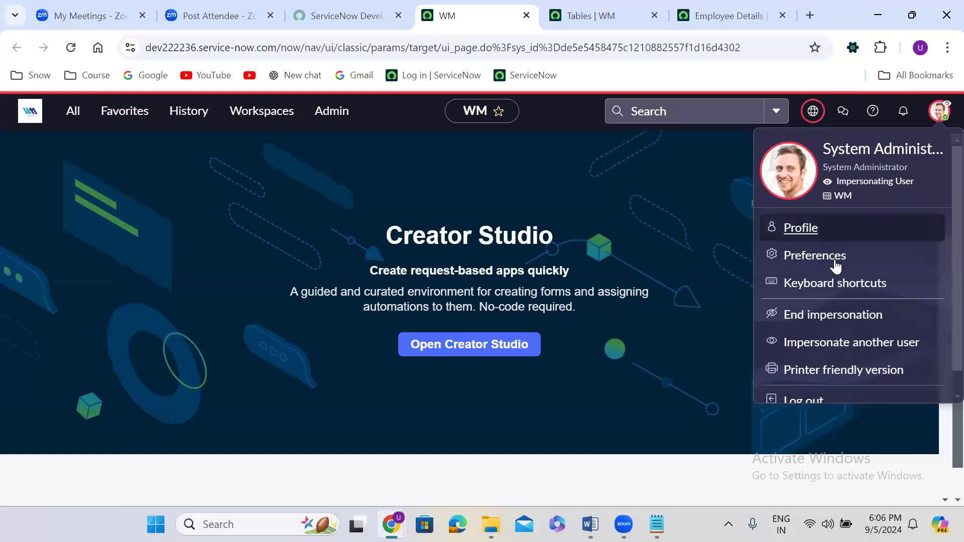
Log out of the impersonated session and start the dev222236 instance again from the ServiceNow Developers site
click(833, 316)
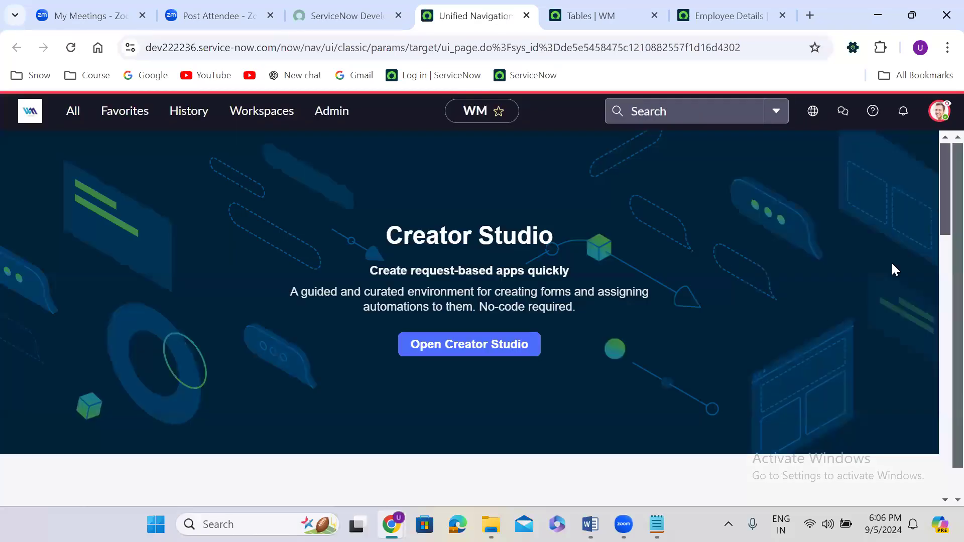
click(945, 111)
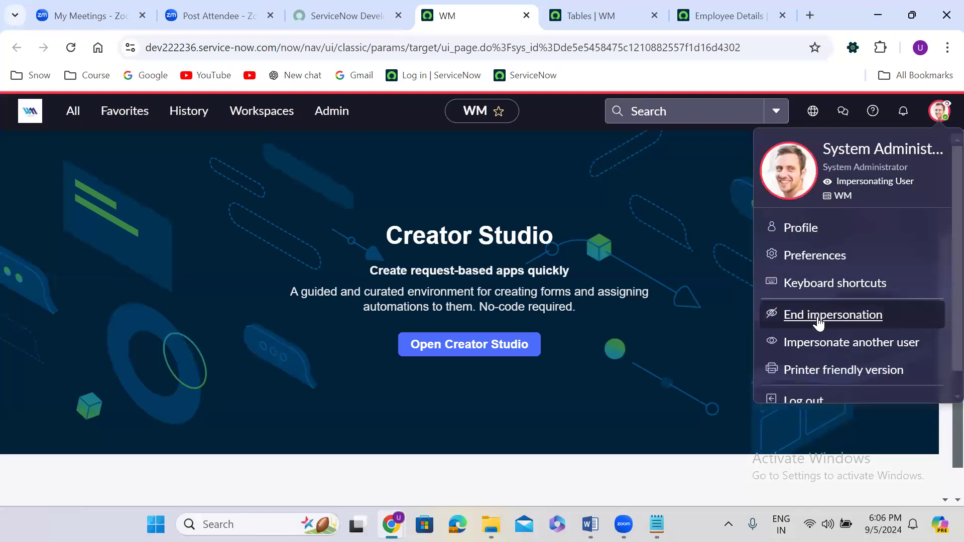
click(805, 401)
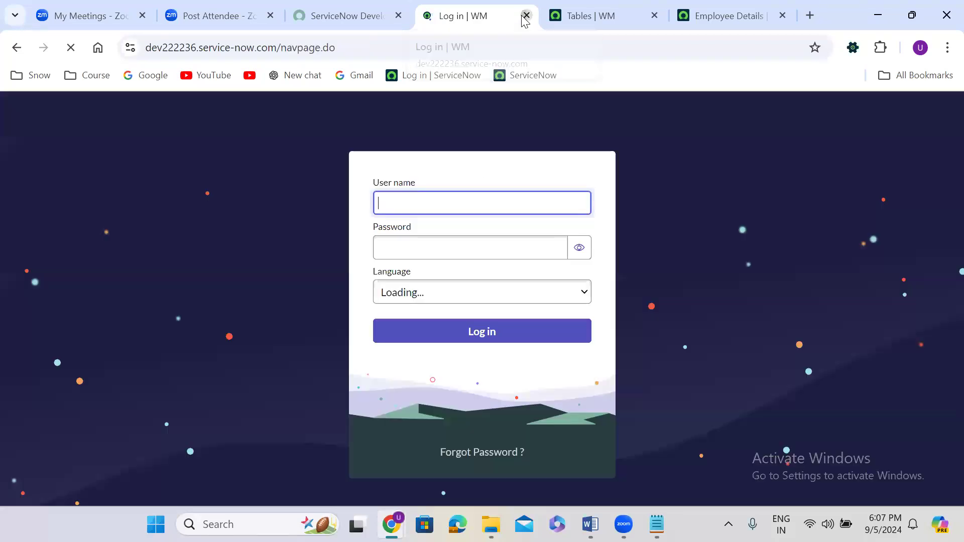
click(526, 15)
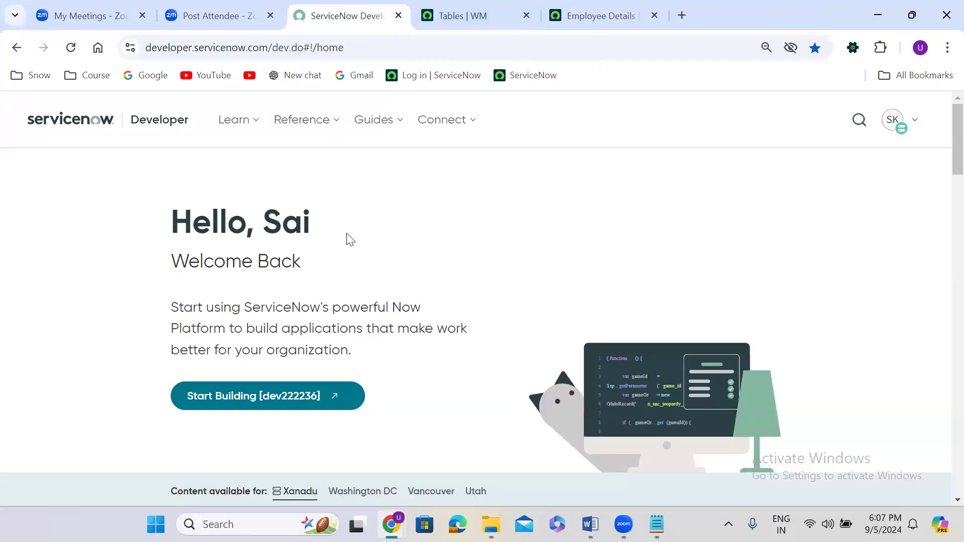
click(251, 389)
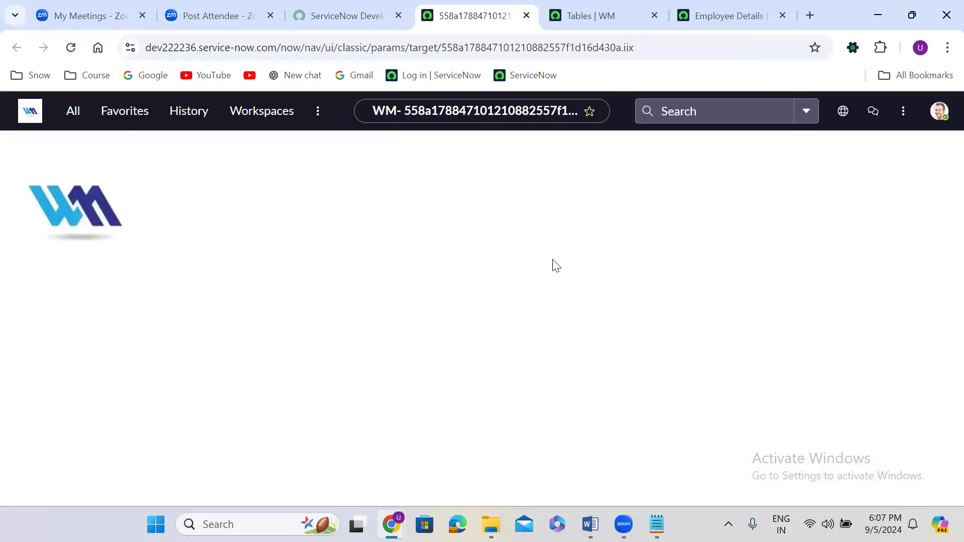
Elevate the administrator's session to the security_admin role
click(940, 111)
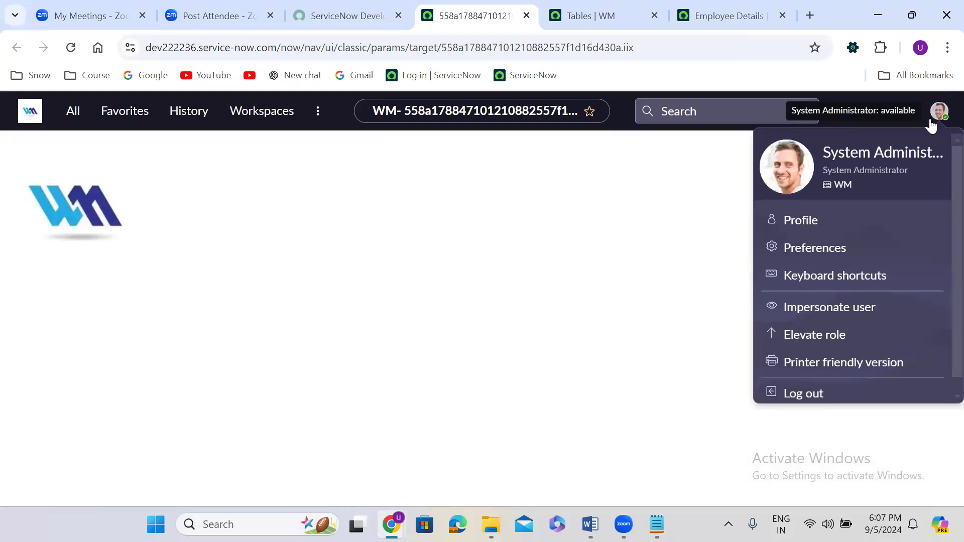
click(814, 336)
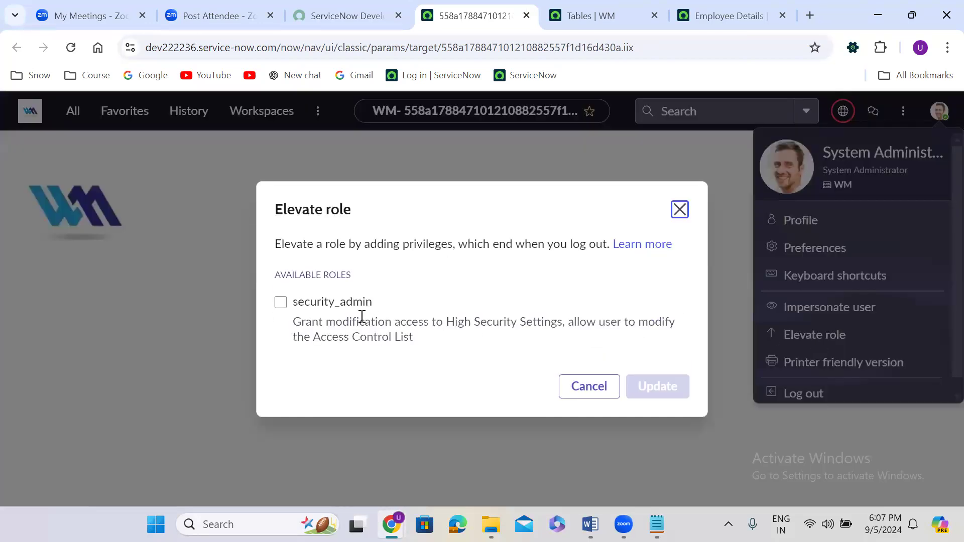
click(328, 306)
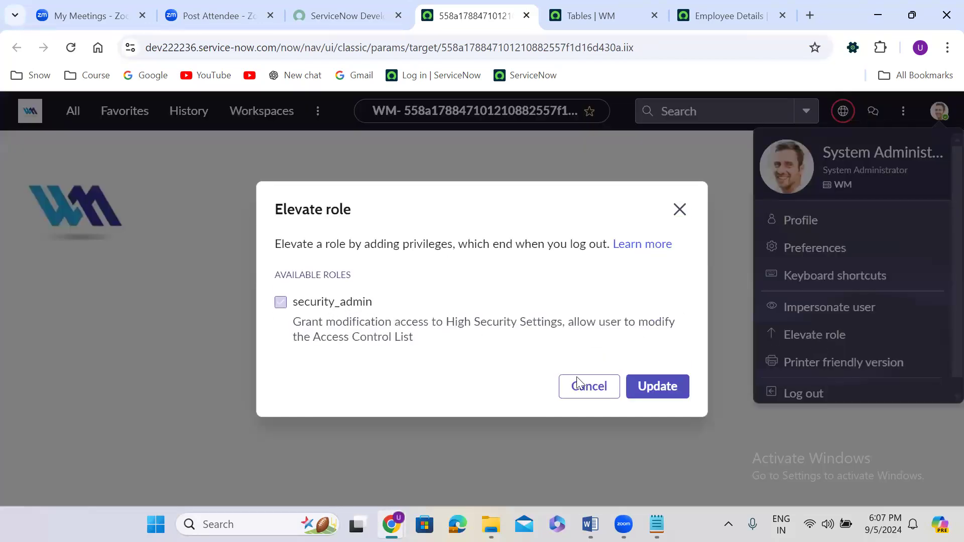
click(665, 386)
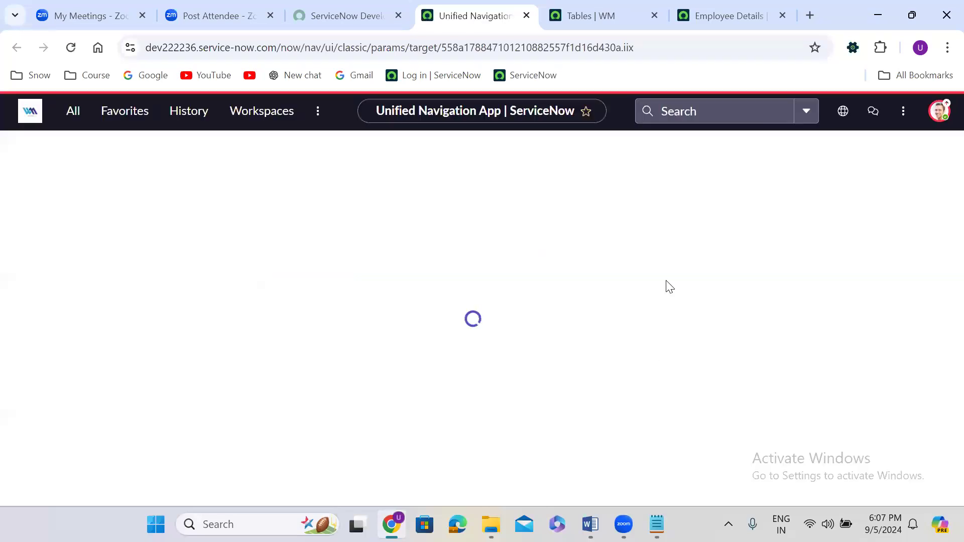
Delete the selected Employee Details read access controls for u_employee_details.*, u_mothername, u_fathername and u_employeename, and dismiss the notice
mouse_move(715, 8)
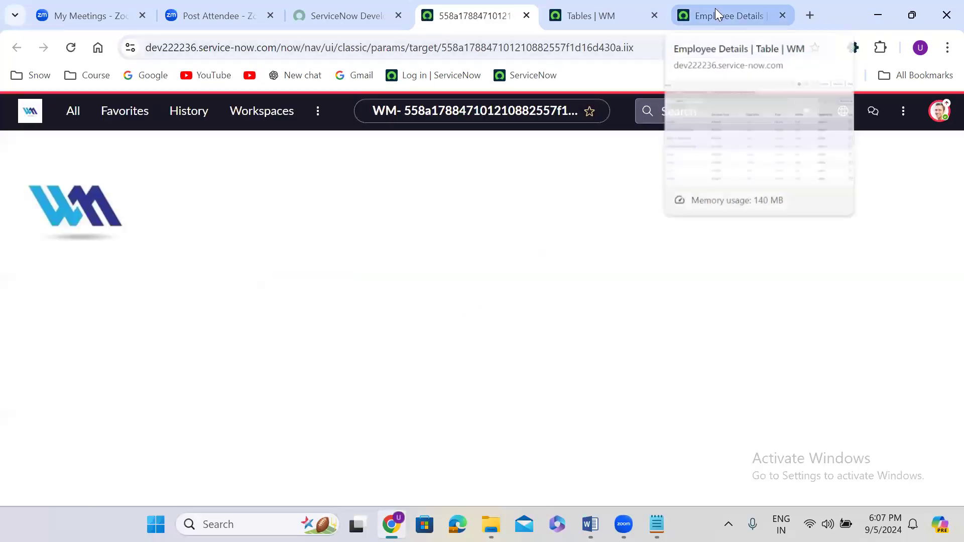
click(716, 8)
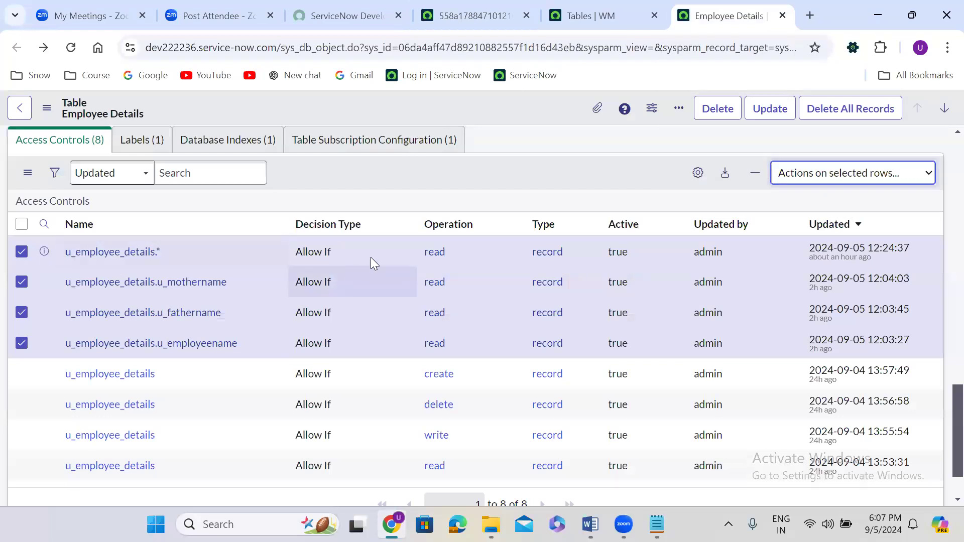
click(829, 175)
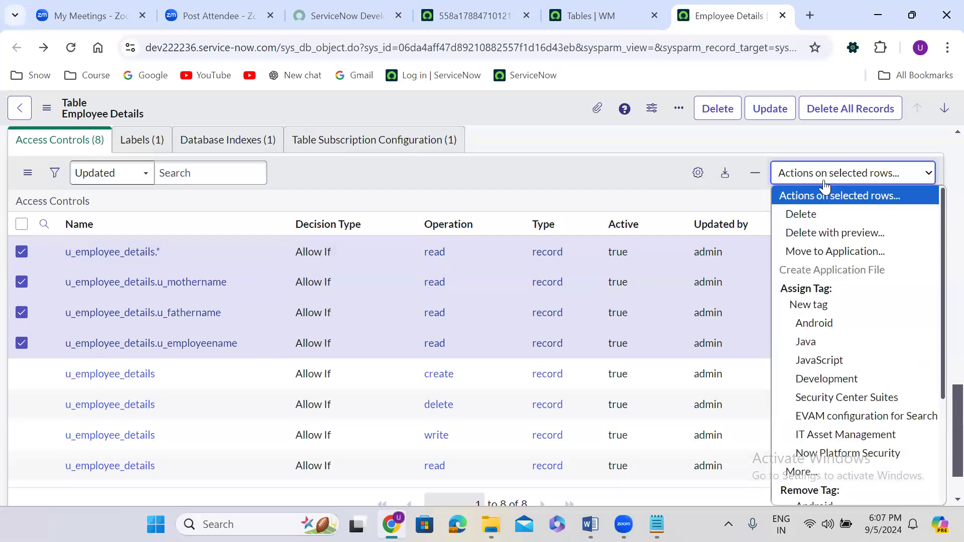
click(813, 214)
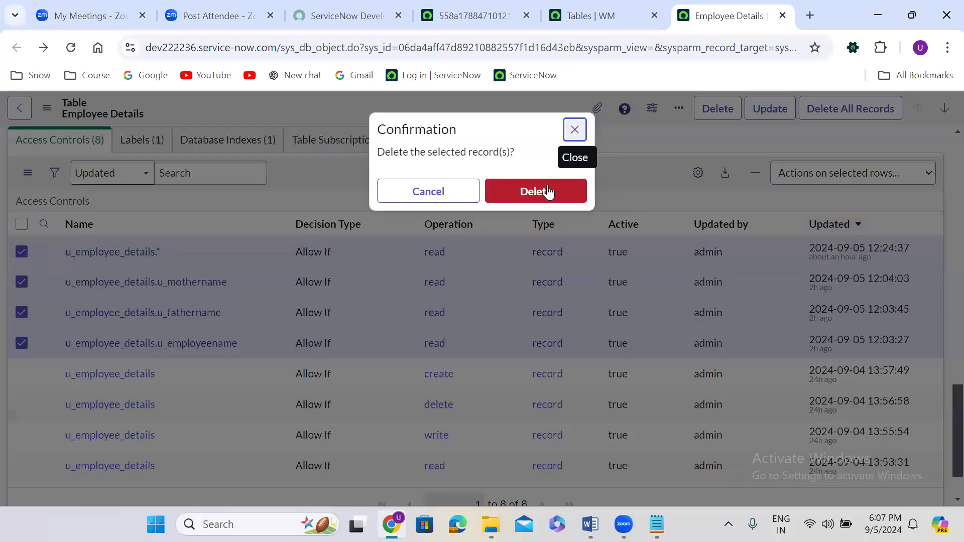
click(519, 193)
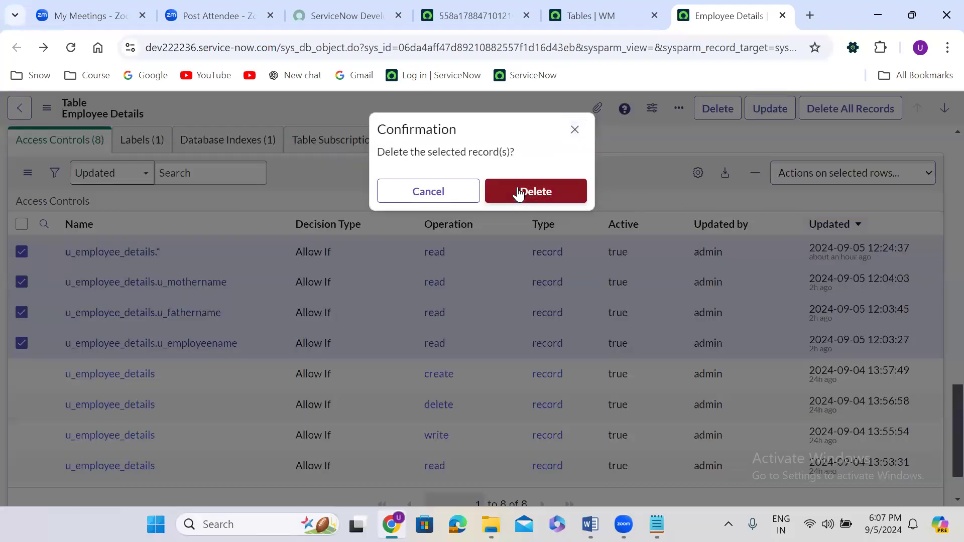
click(518, 193)
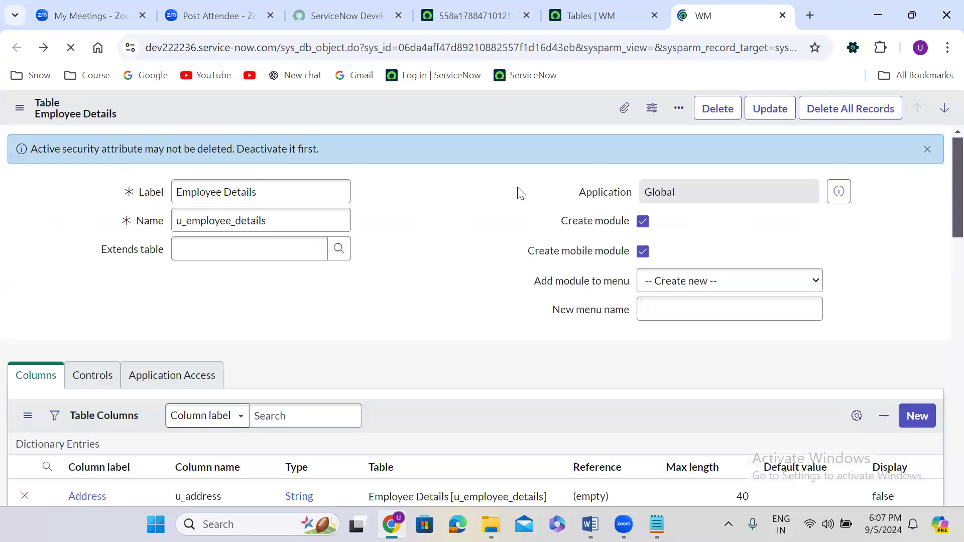
click(925, 151)
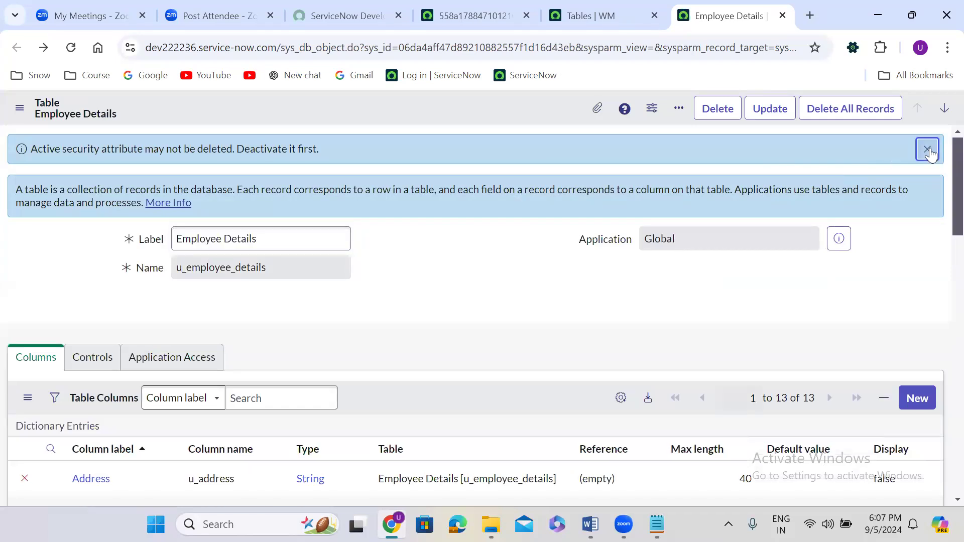
Open the table's remaining read access control in a separate browser tab and examine its required roles
scroll(373, 274, down, 12)
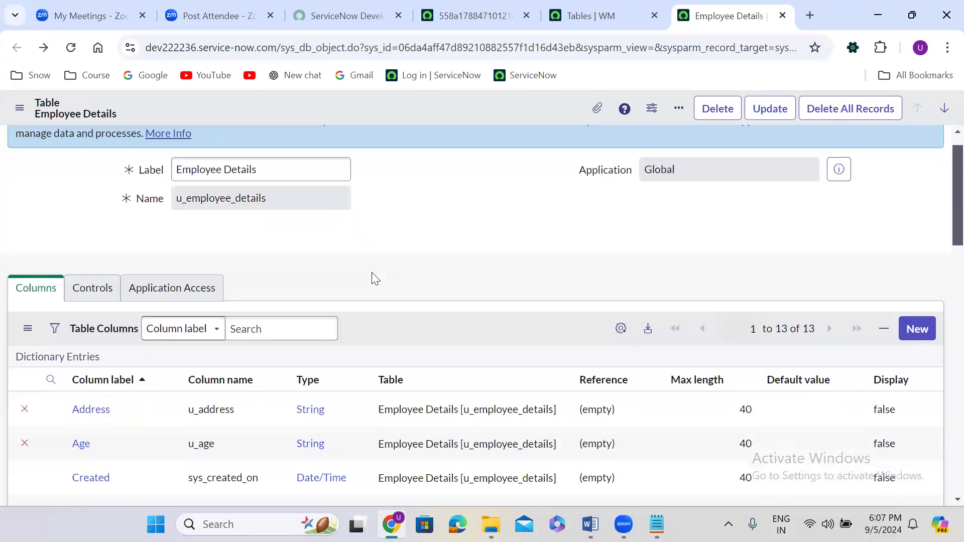
scroll(372, 273, down, 7)
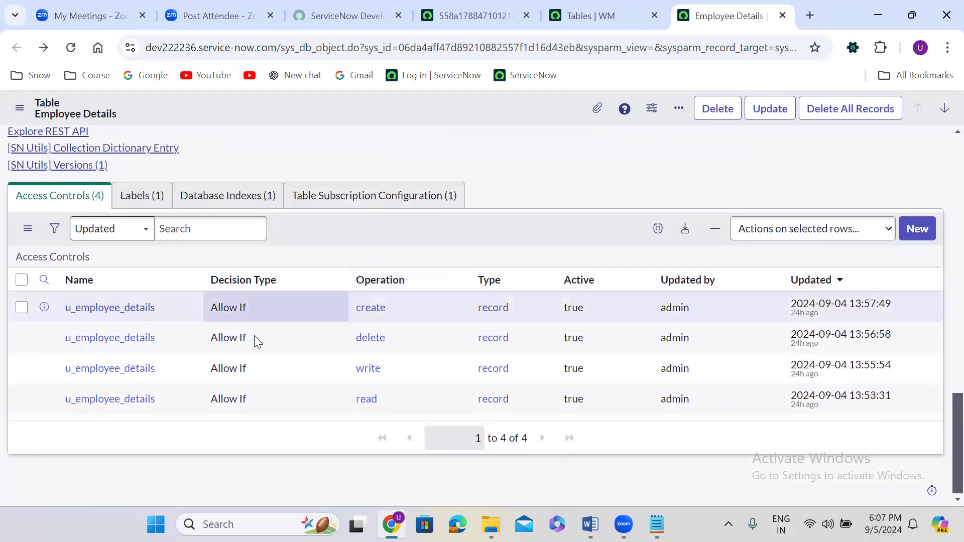
right_click(44, 399)
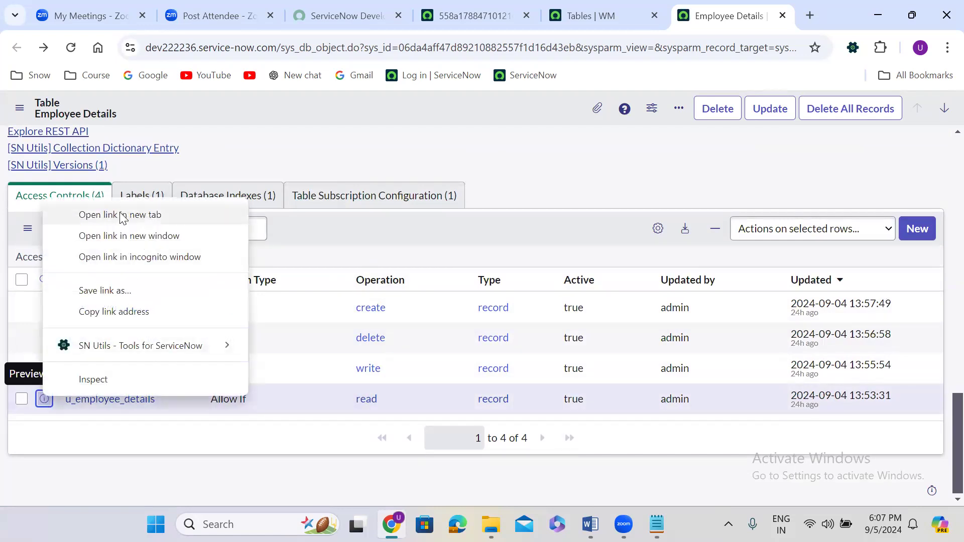
click(123, 215)
click(758, 5)
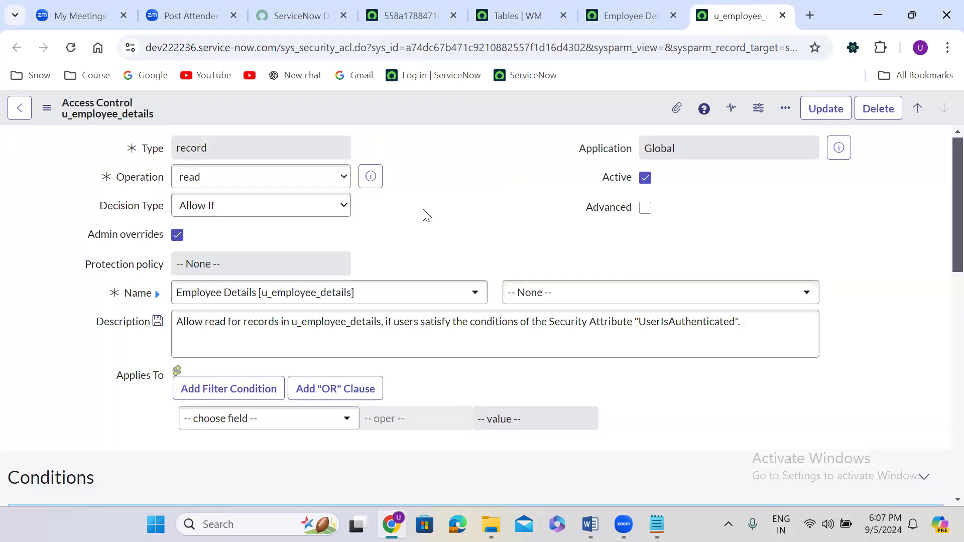
scroll(426, 215, down, 8)
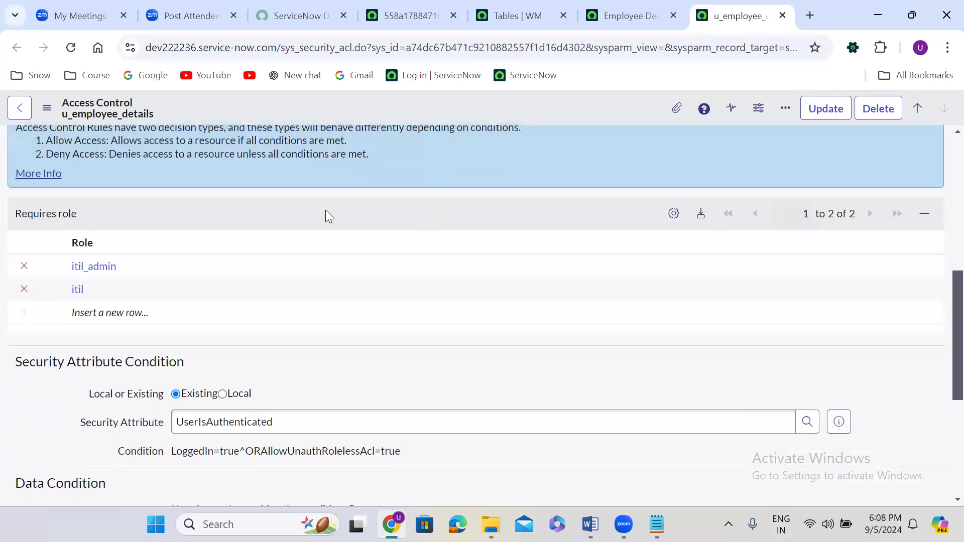
click(76, 291)
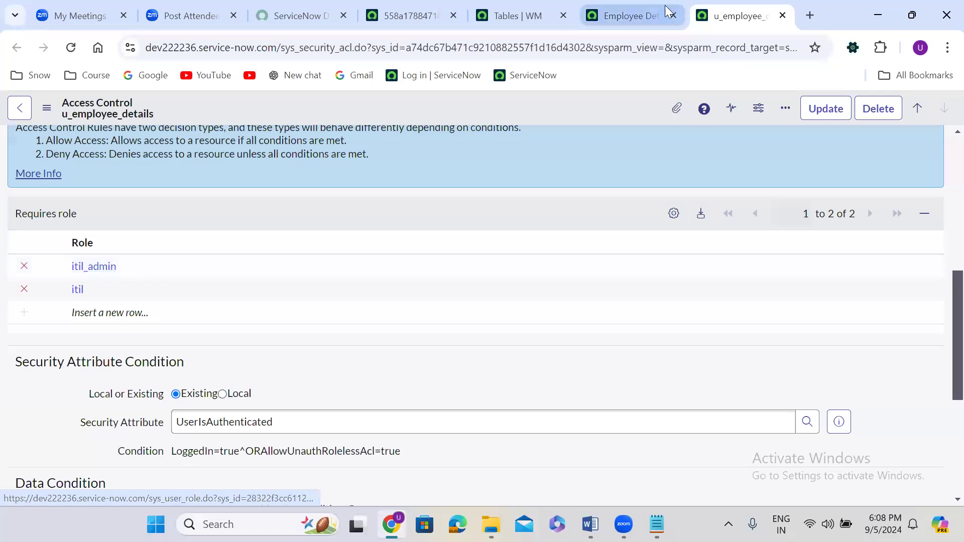
From the Employee Details table, open the write access control in a separate browser tab and examine its required roles
click(640, 16)
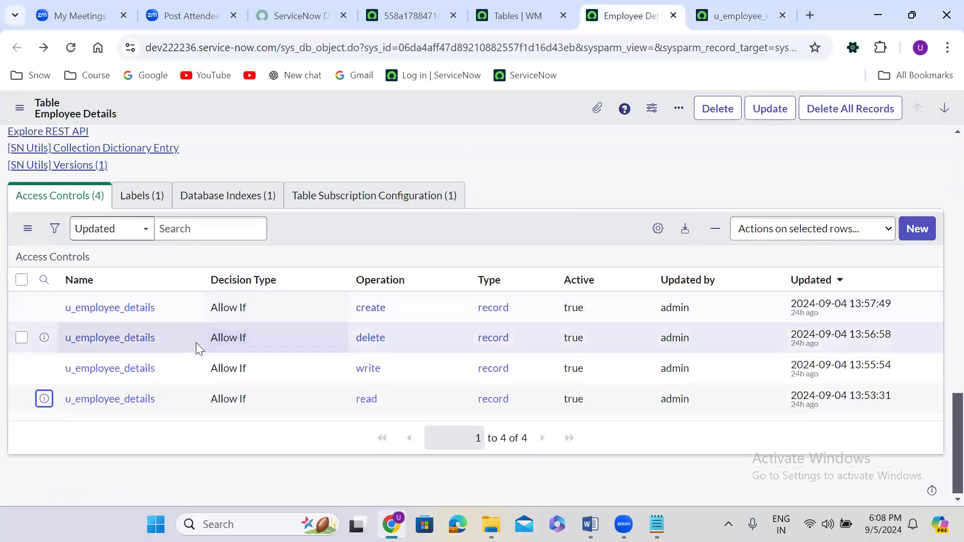
right_click(44, 371)
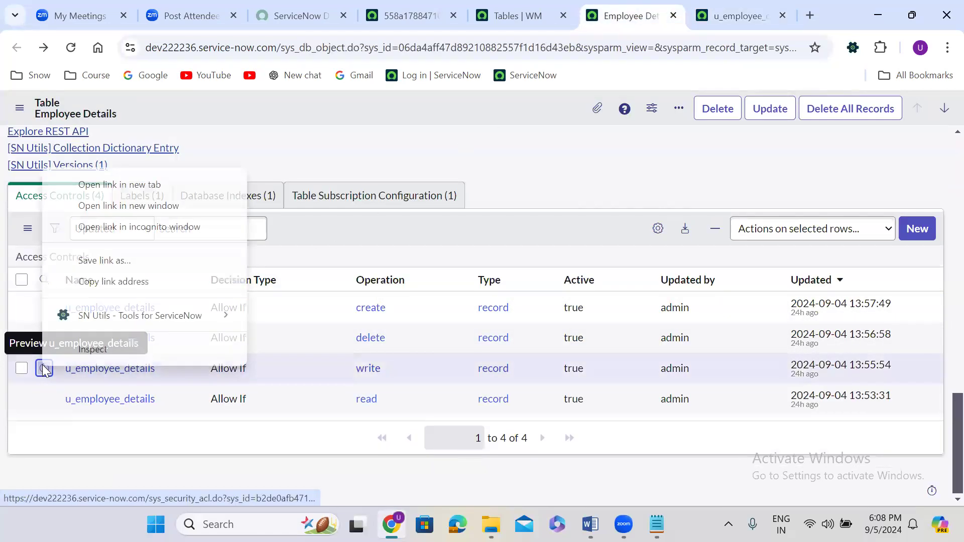
click(121, 186)
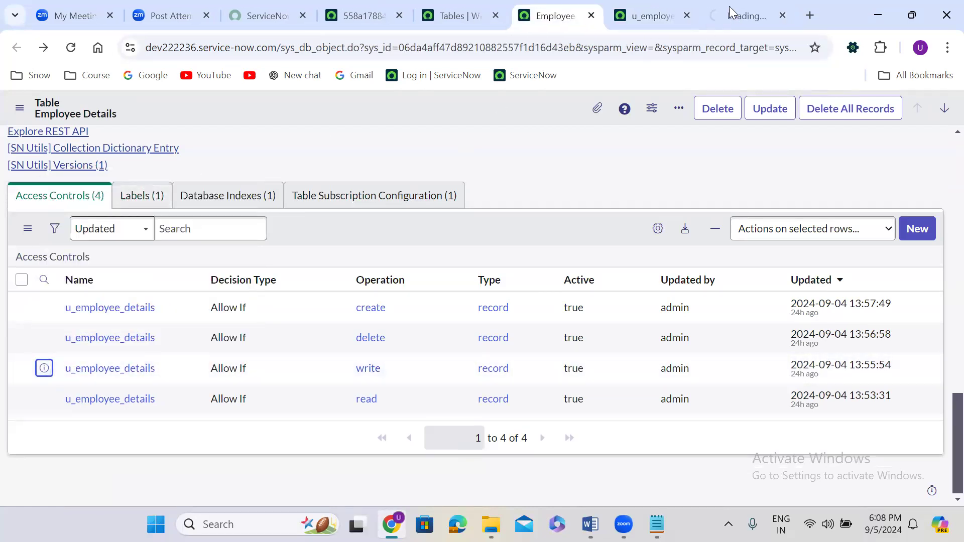
click(743, 7)
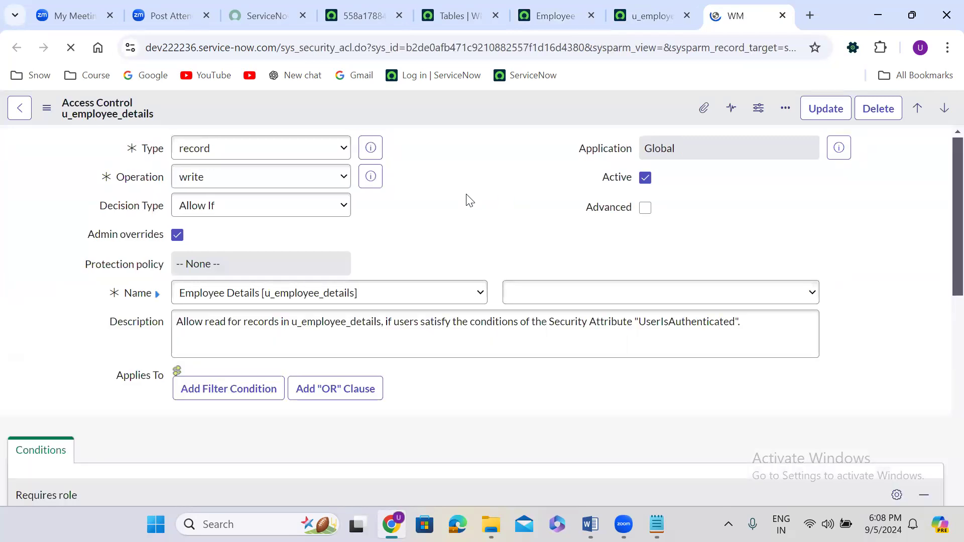
scroll(415, 226, down, 1)
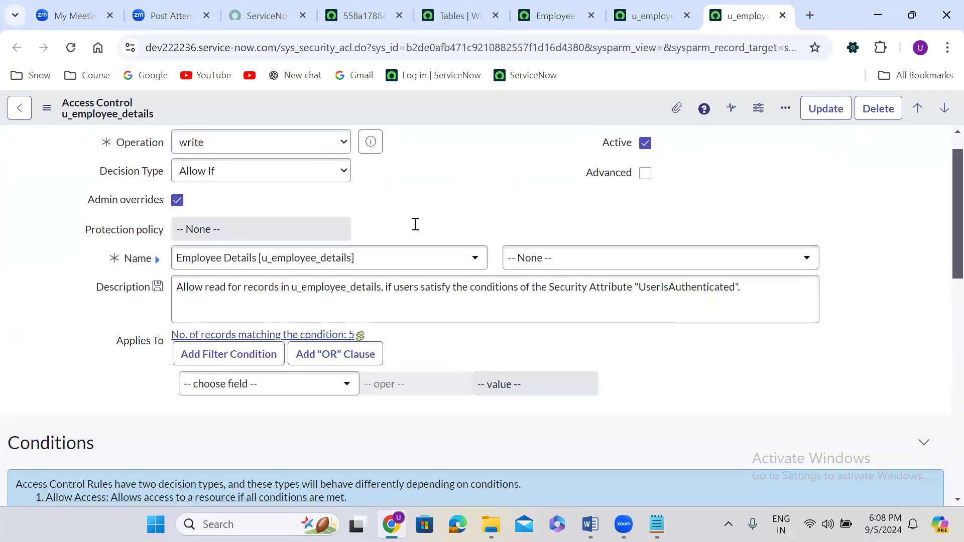
scroll(415, 224, down, 7)
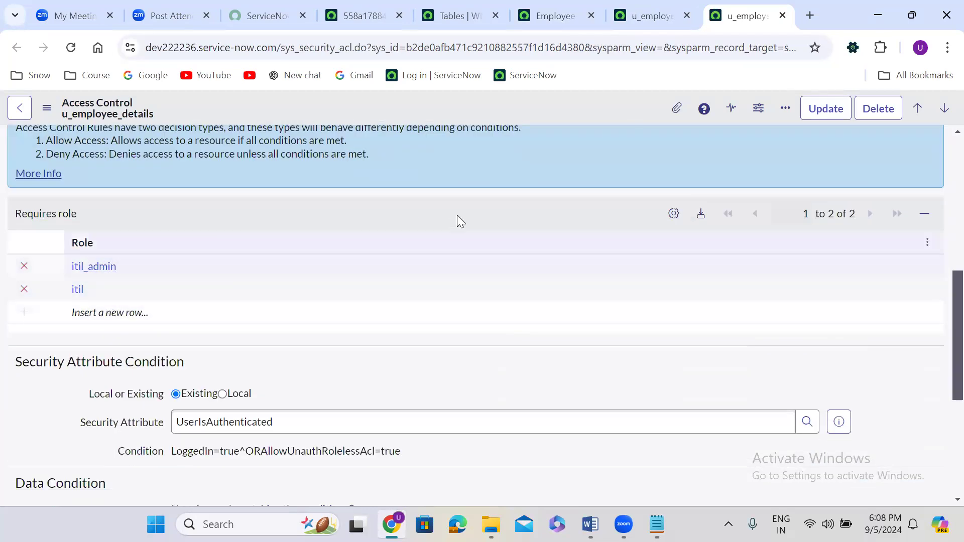
Return to the Employee Details table, open its delete access control in a separate browser tab and check the required roles
click(562, 16)
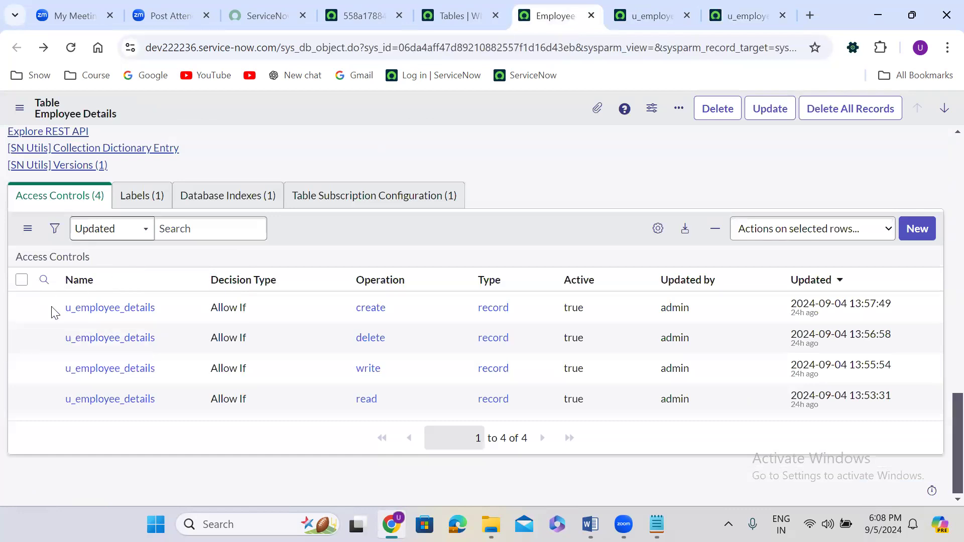
right_click(44, 337)
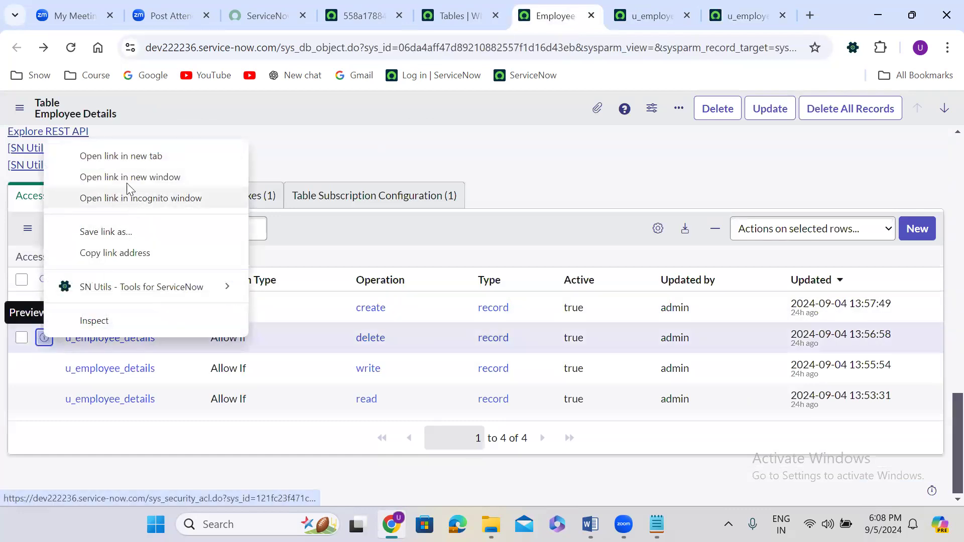
click(122, 155)
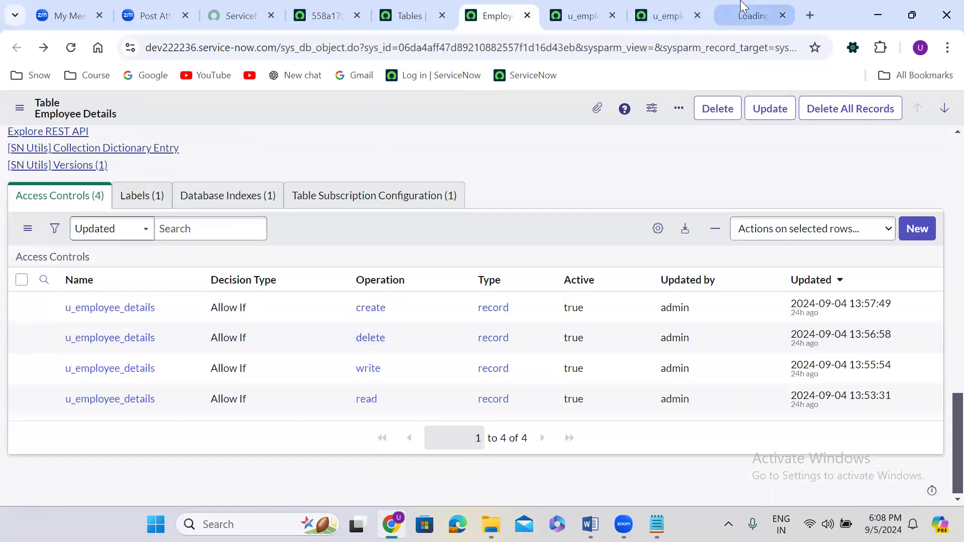
click(742, 6)
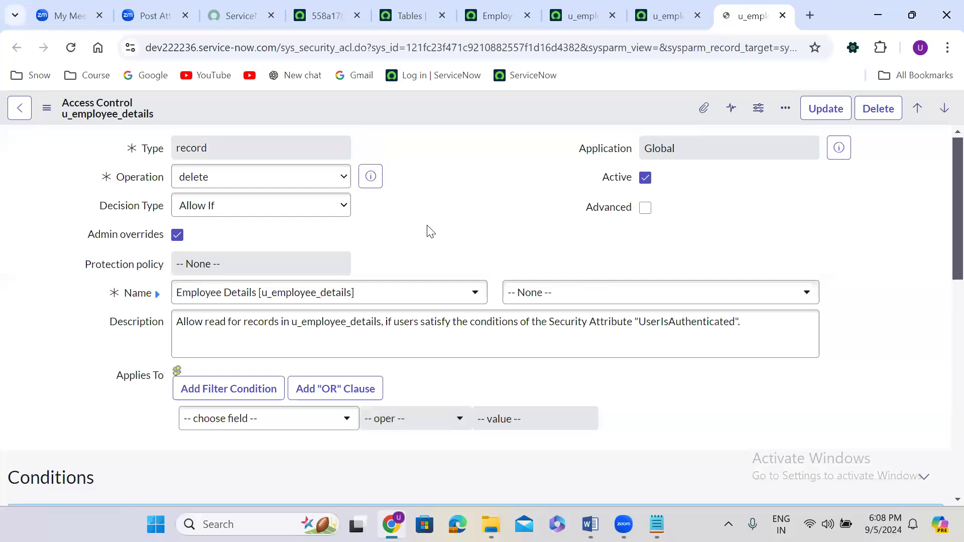
scroll(426, 225, down, 7)
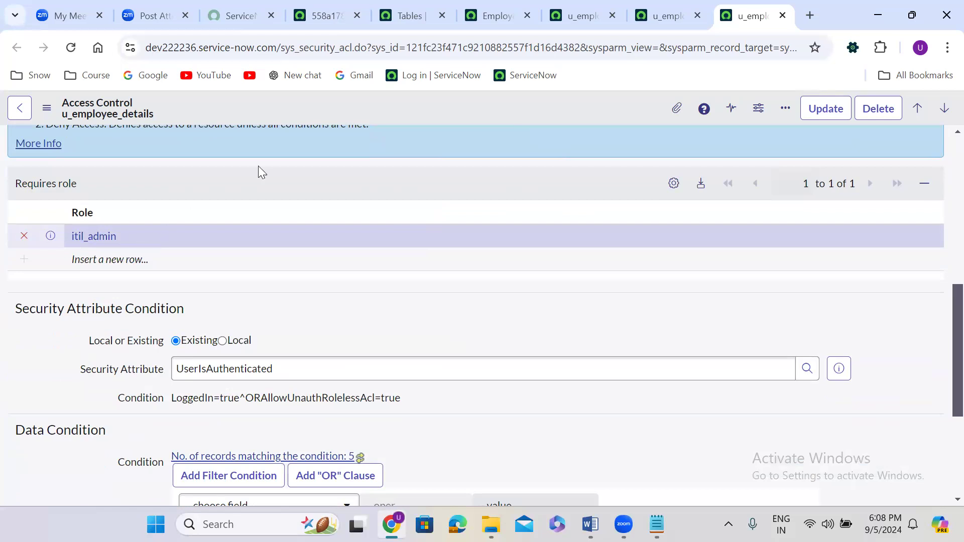
Open the Employee Details table's create access control in a separate browser tab and review which roles it requires
click(418, 12)
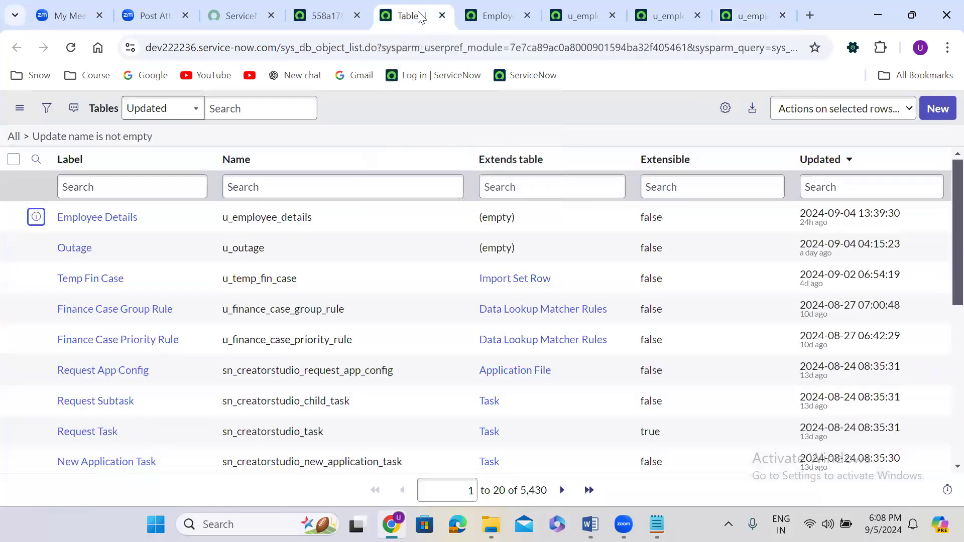
click(495, 15)
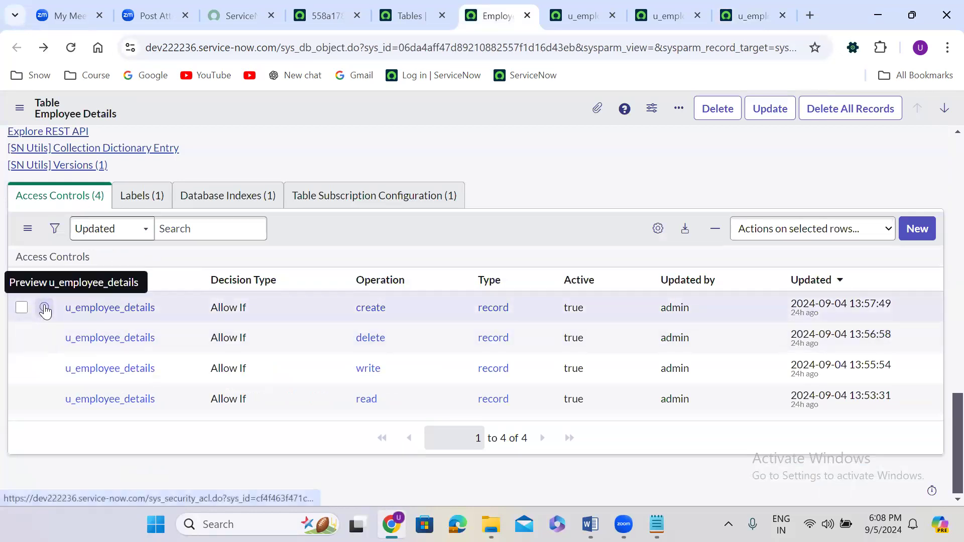
right_click(43, 308)
click(121, 124)
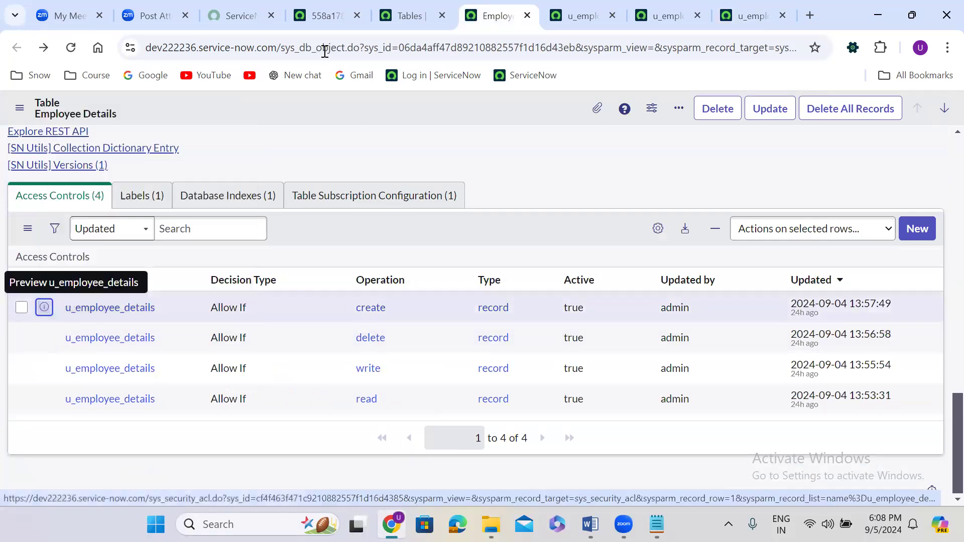
click(526, 7)
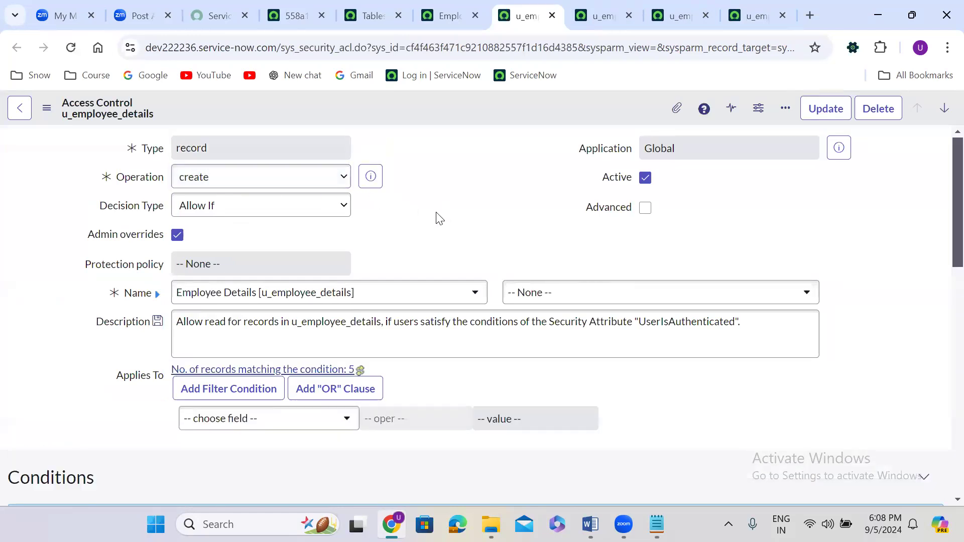
scroll(436, 216, down, 7)
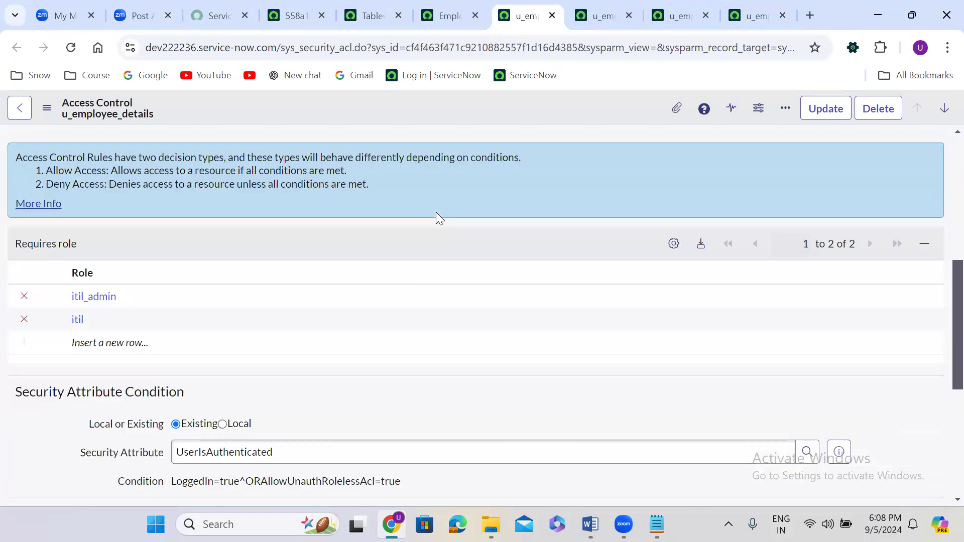
scroll(436, 212, down, 1)
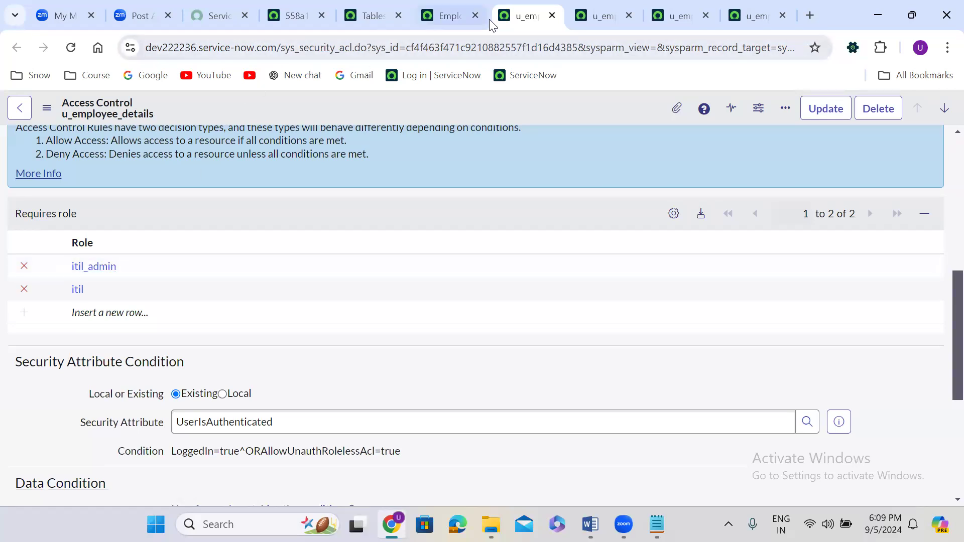
Revisit the opened read, write and delete access controls, and compare the delete operation's required role with the others
click(581, 12)
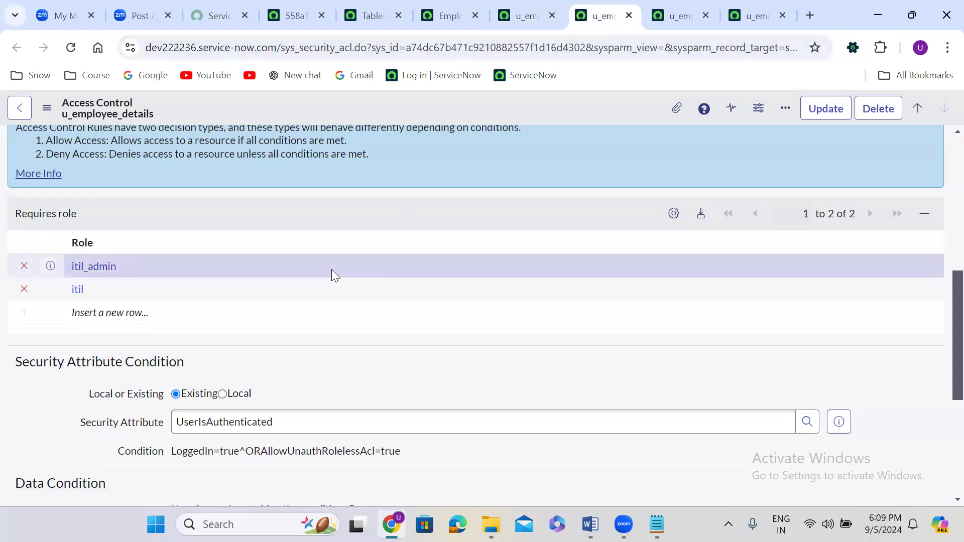
click(666, 17)
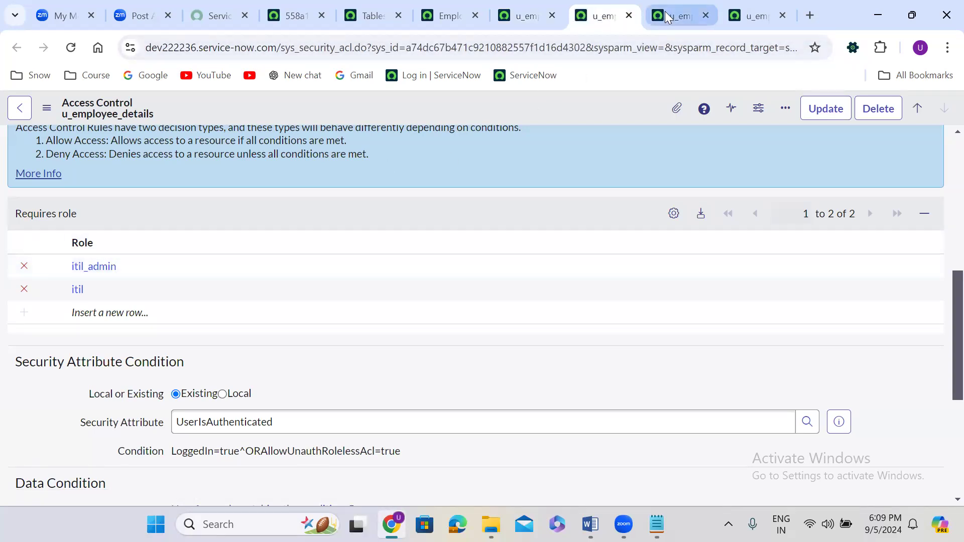
click(733, 12)
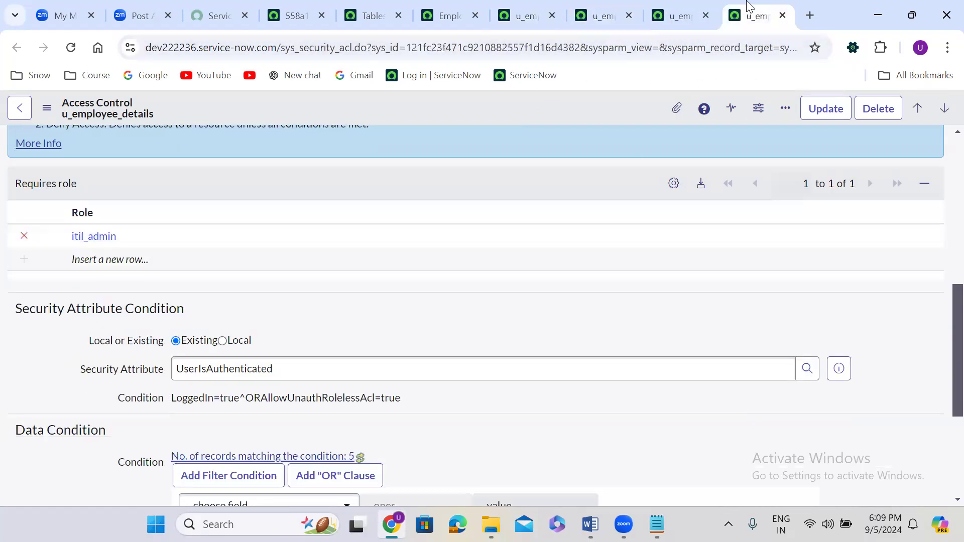
scroll(423, 174, up, 10)
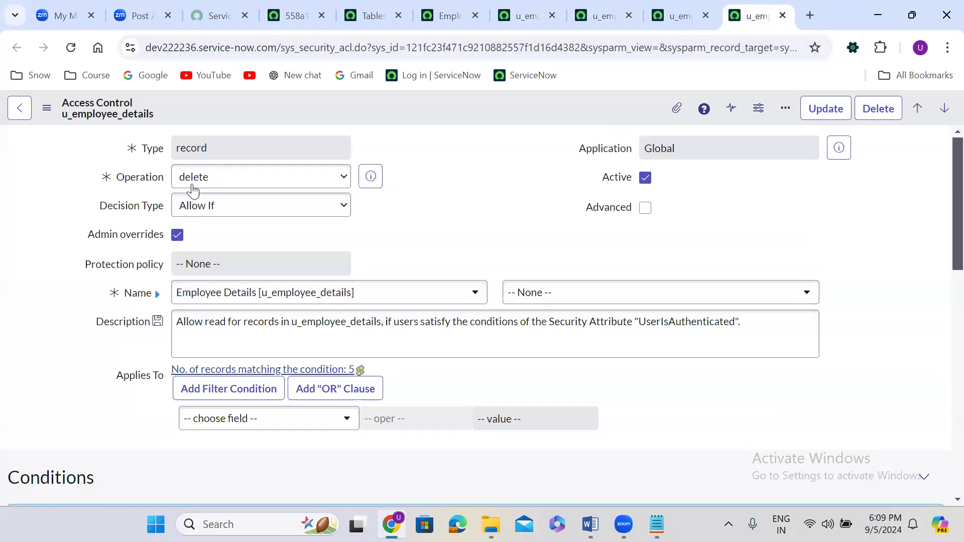
scroll(387, 230, down, 1)
scroll(387, 231, down, 6)
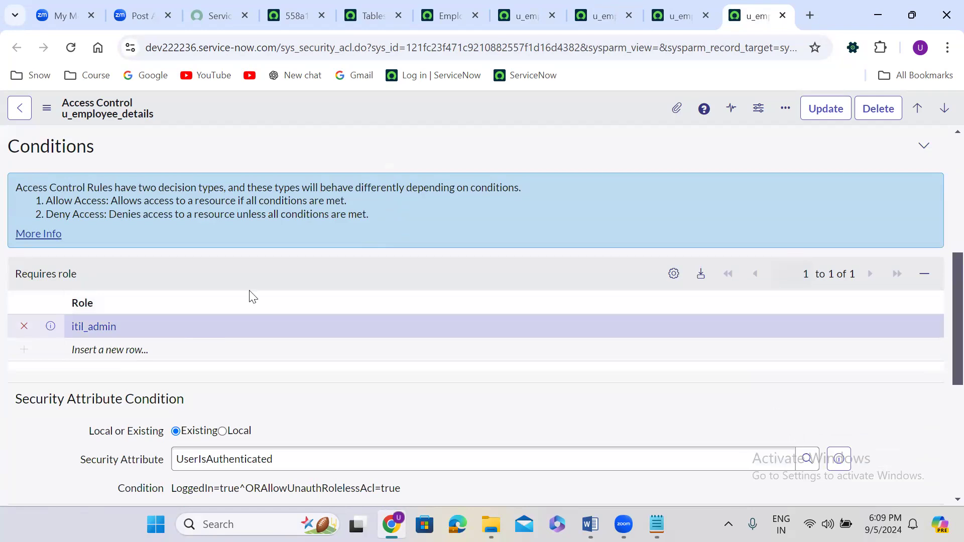
Check the operation and settings of the write access control, and return to the required roles of the read access control
click(660, 11)
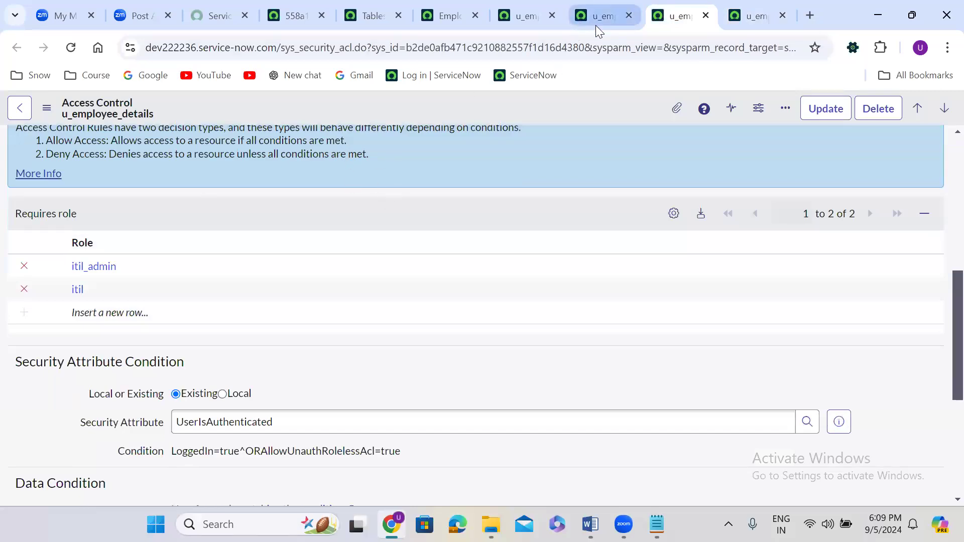
scroll(488, 178, up, 8)
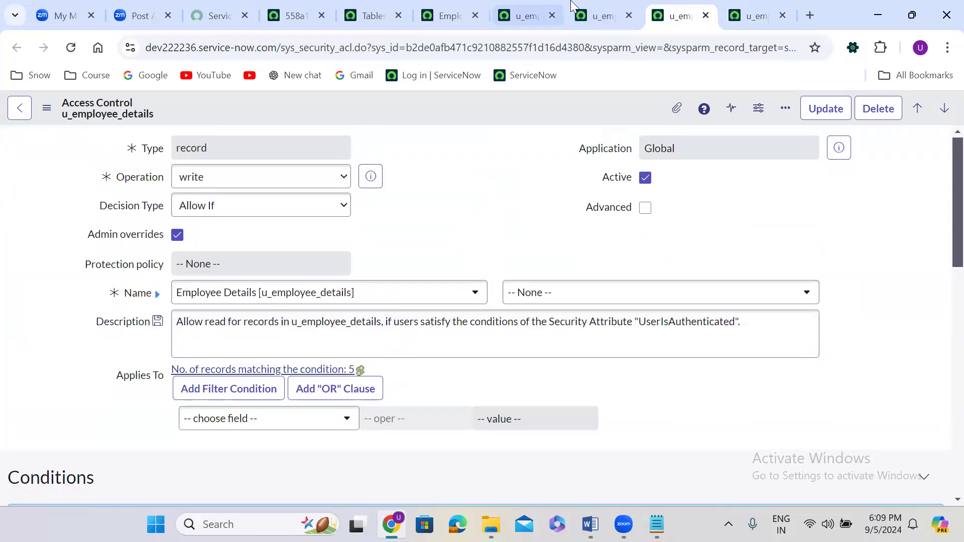
click(601, 16)
click(432, 312)
scroll(402, 371, up, 8)
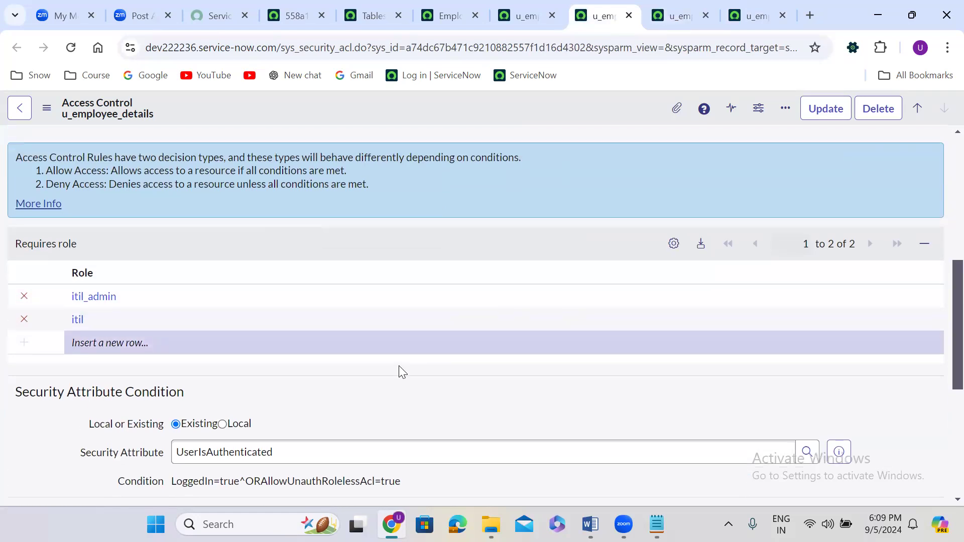
scroll(401, 369, down, 7)
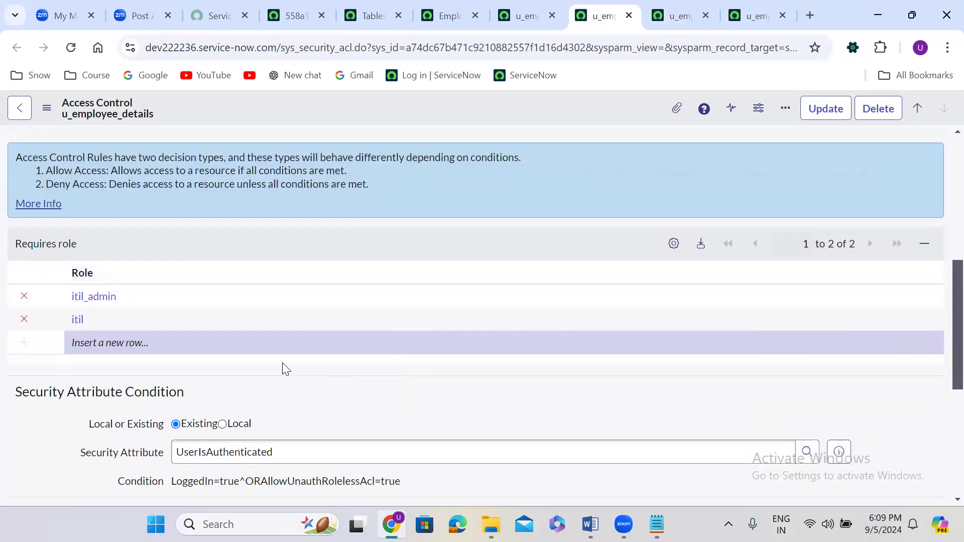
Remove the itil role from the required roles of the Employee Details read access control and save the record
click(24, 319)
click(941, 156)
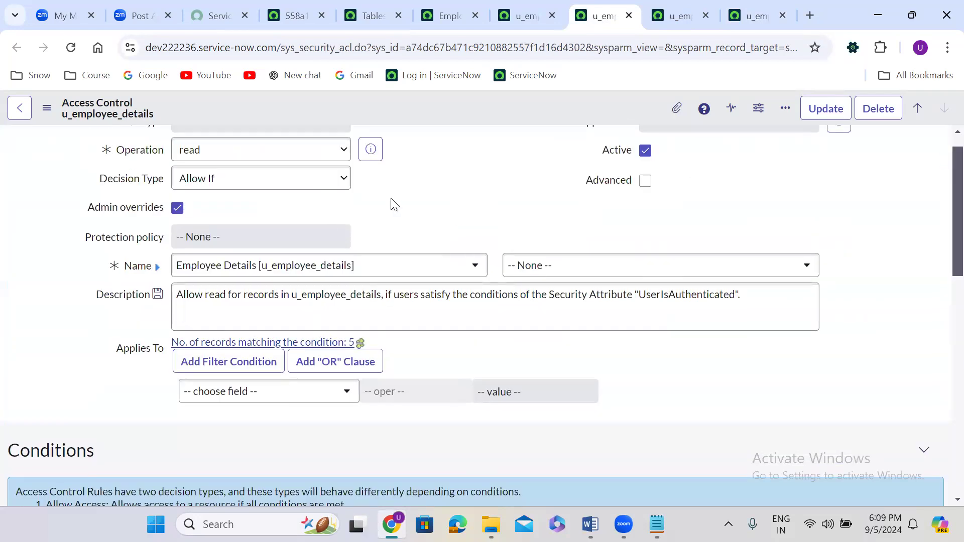
scroll(391, 201, up, 1)
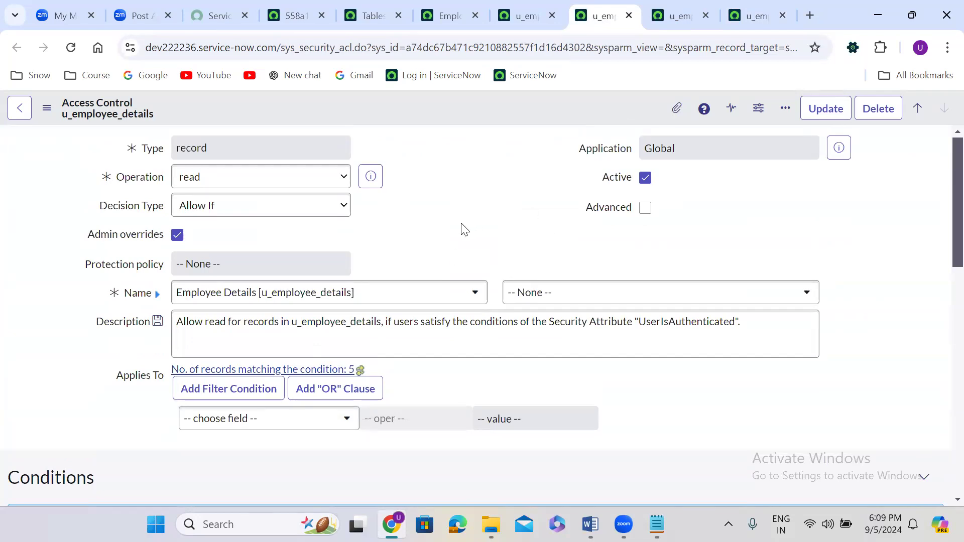
scroll(411, 233, down, 3)
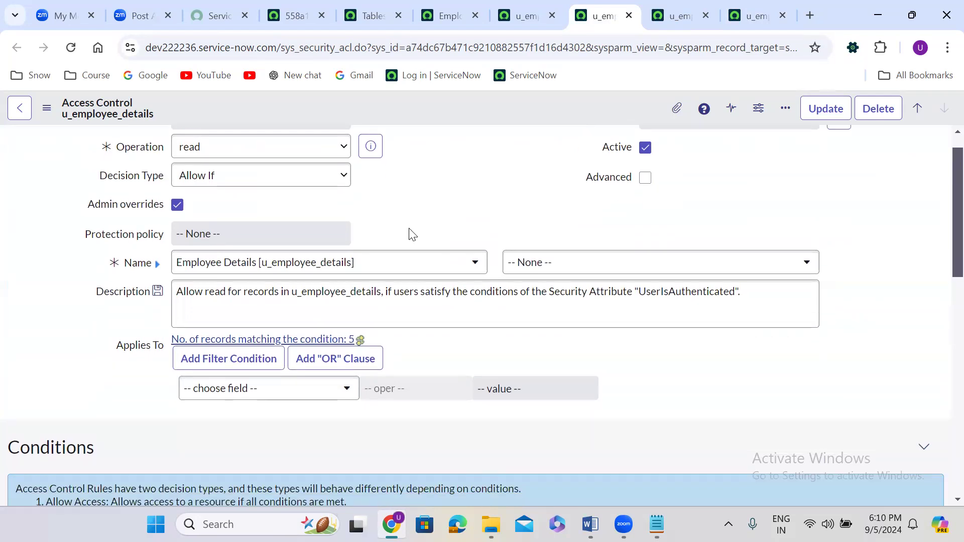
scroll(410, 233, down, 10)
scroll(409, 232, up, 6)
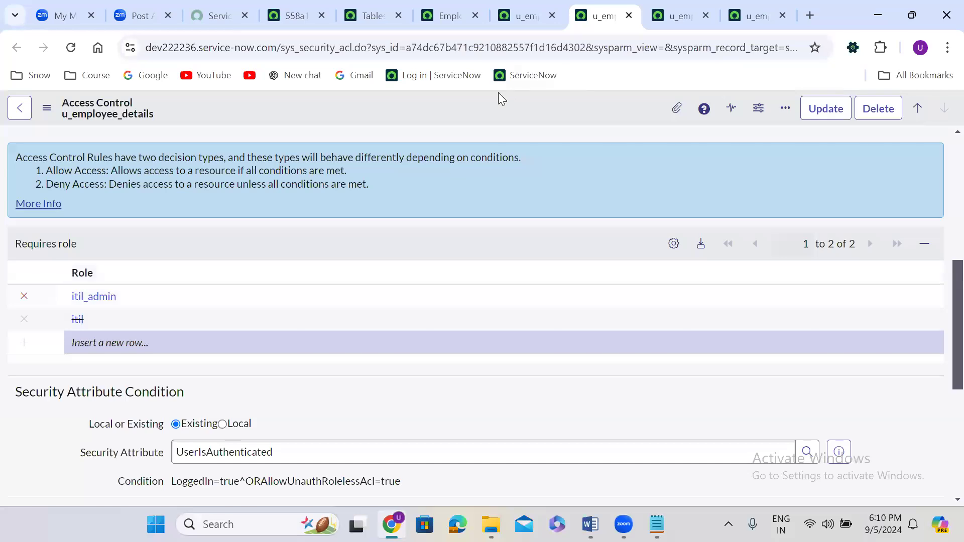
right_click(467, 102)
click(503, 114)
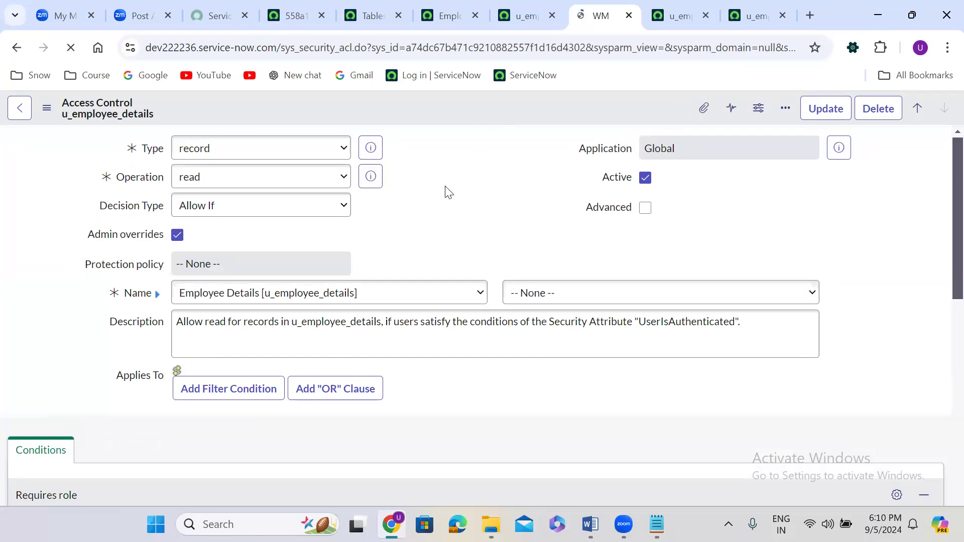
Add the itil role back to the required roles of the Employee Details read access control and save the record
scroll(437, 202, down, 2)
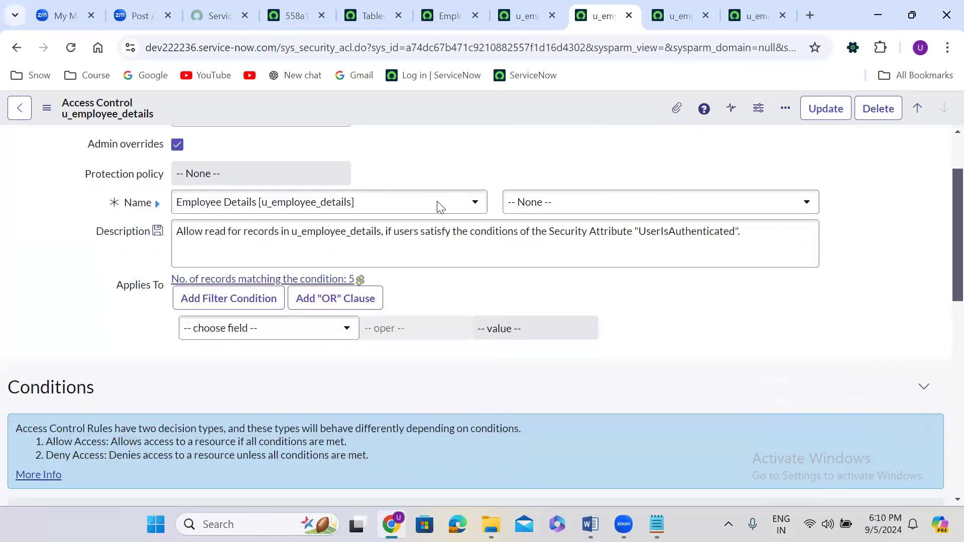
scroll(440, 206, down, 6)
click(110, 320)
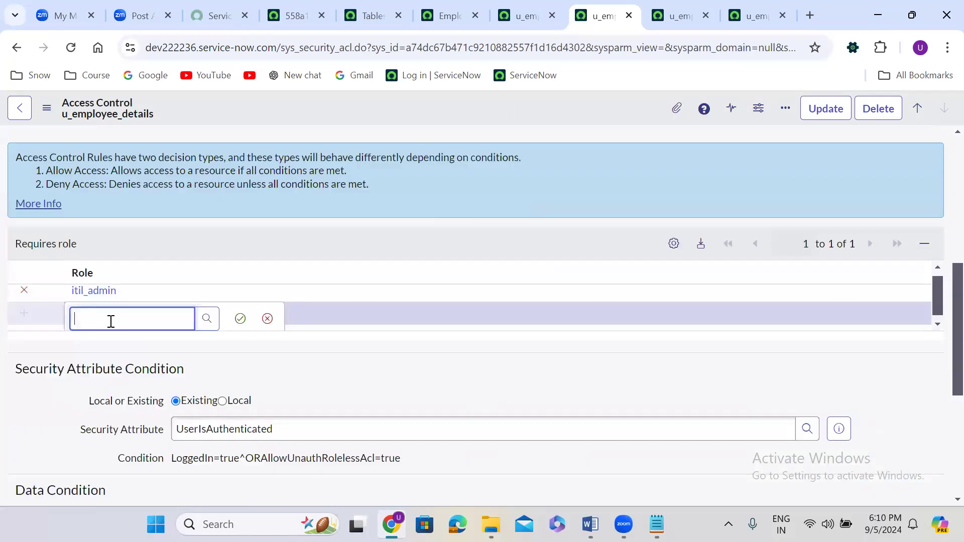
text(itil)
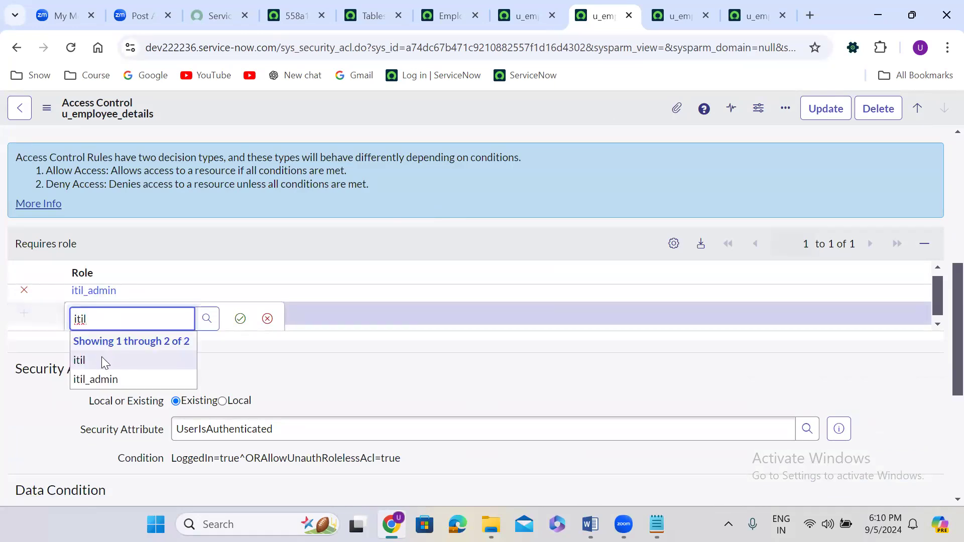
click(101, 360)
click(241, 319)
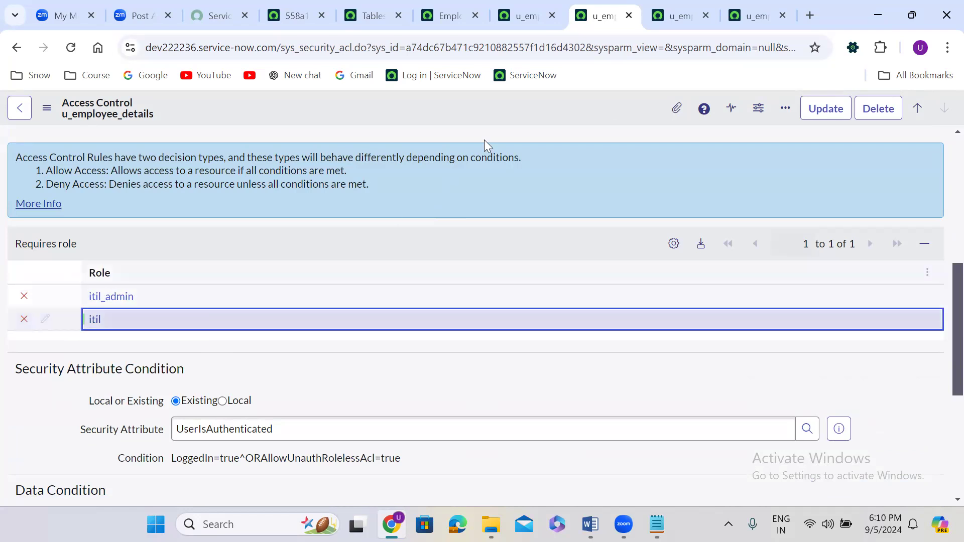
right_click(472, 97)
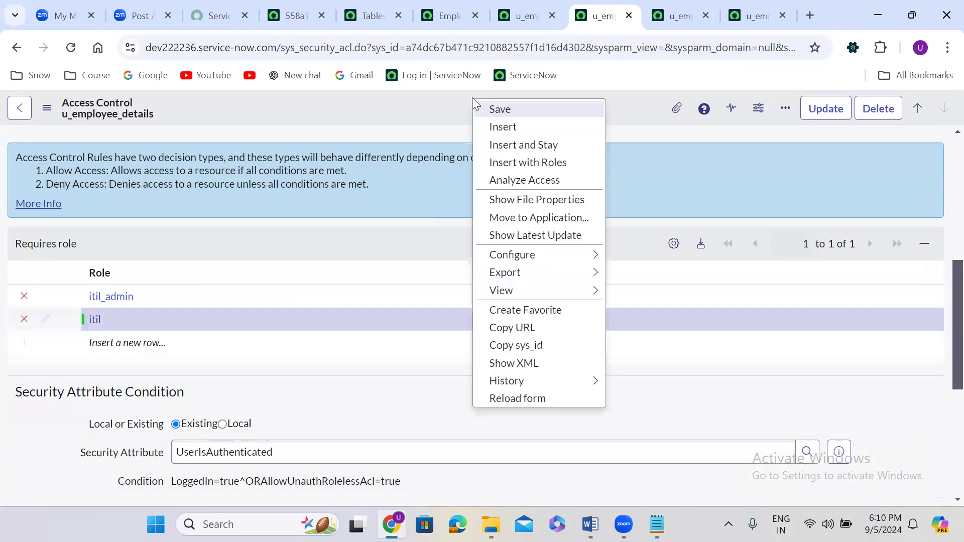
click(512, 110)
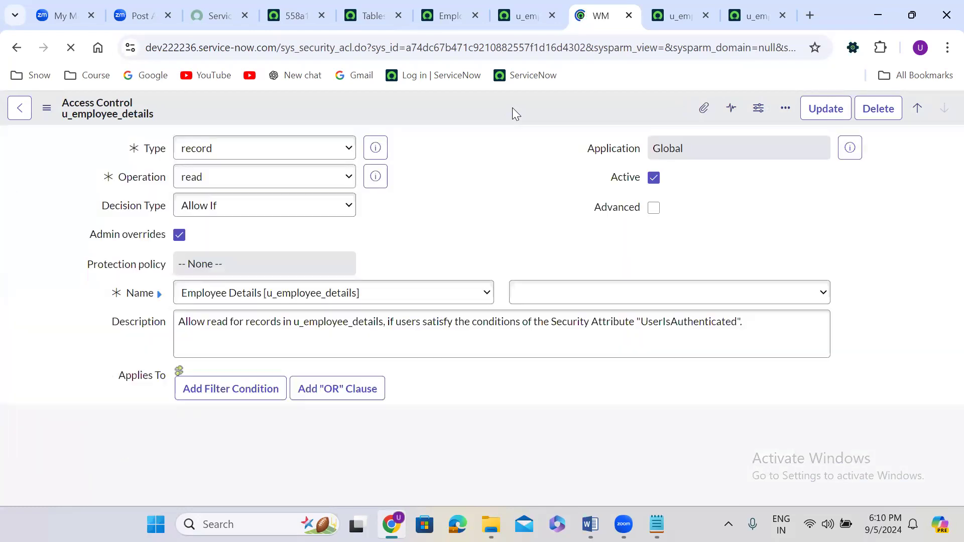
Duplicate the browser tab with the Employee Details table and show the table's record list in the copy
click(439, 6)
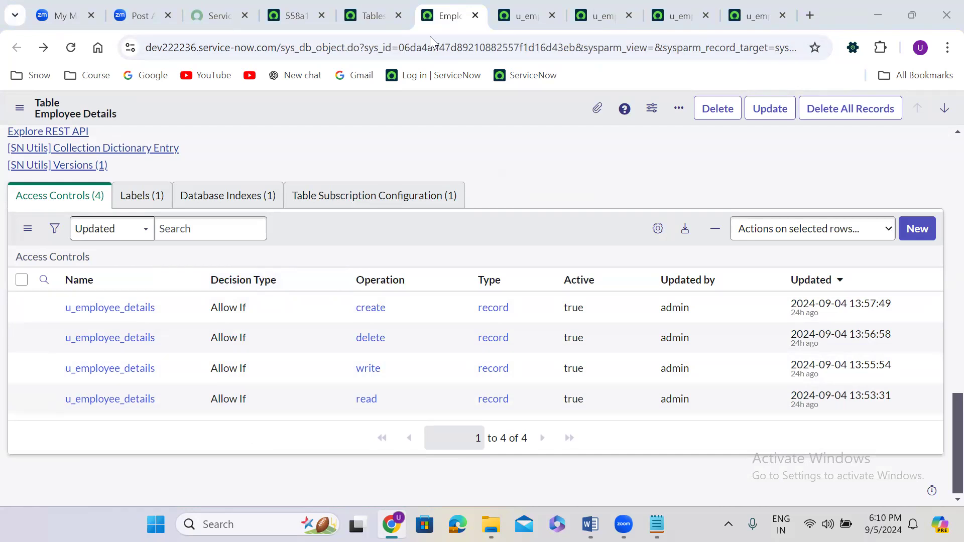
click(376, 12)
click(435, 11)
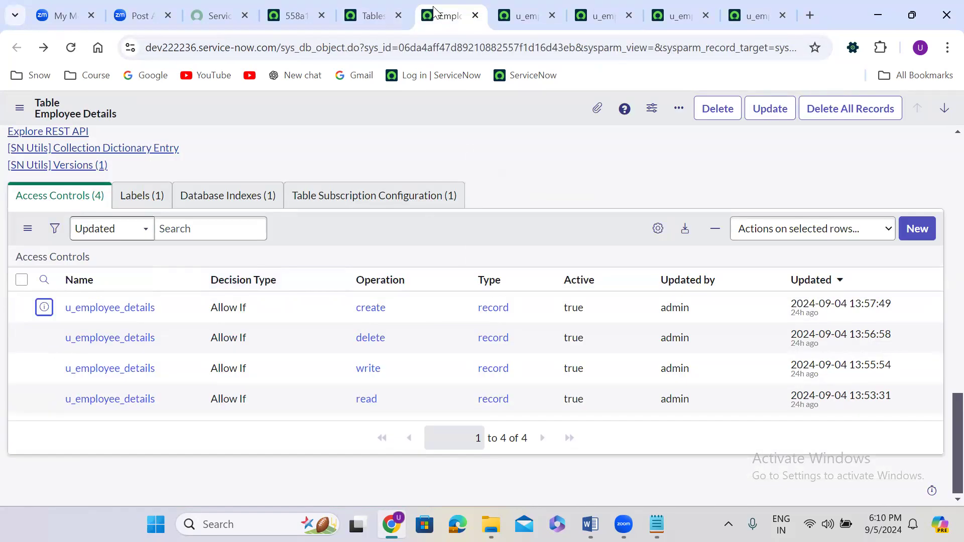
right_click(435, 11)
click(466, 131)
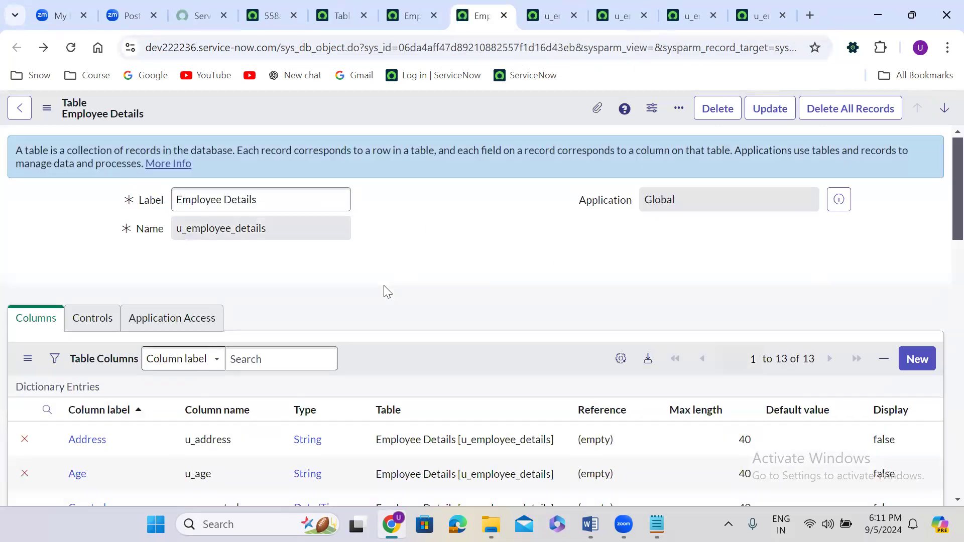
scroll(387, 291, down, 12)
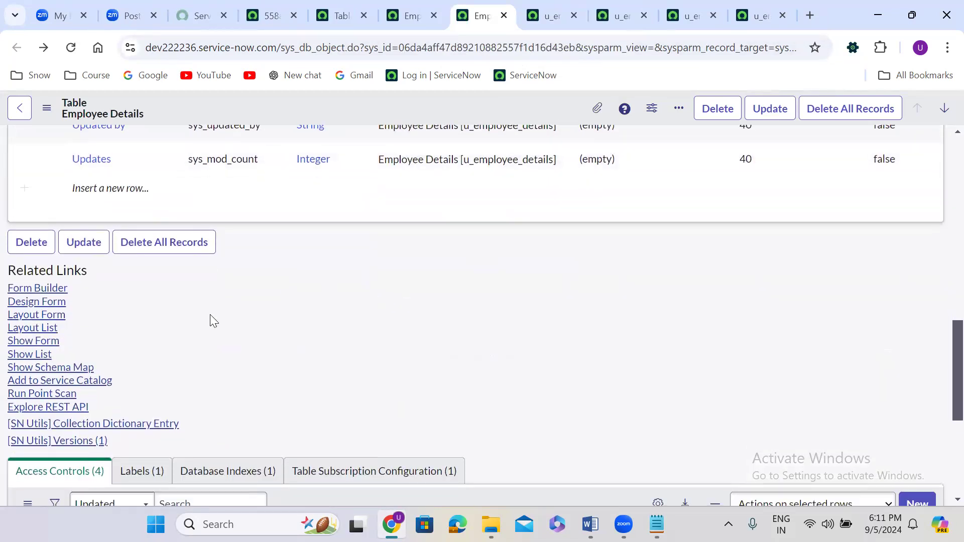
click(32, 356)
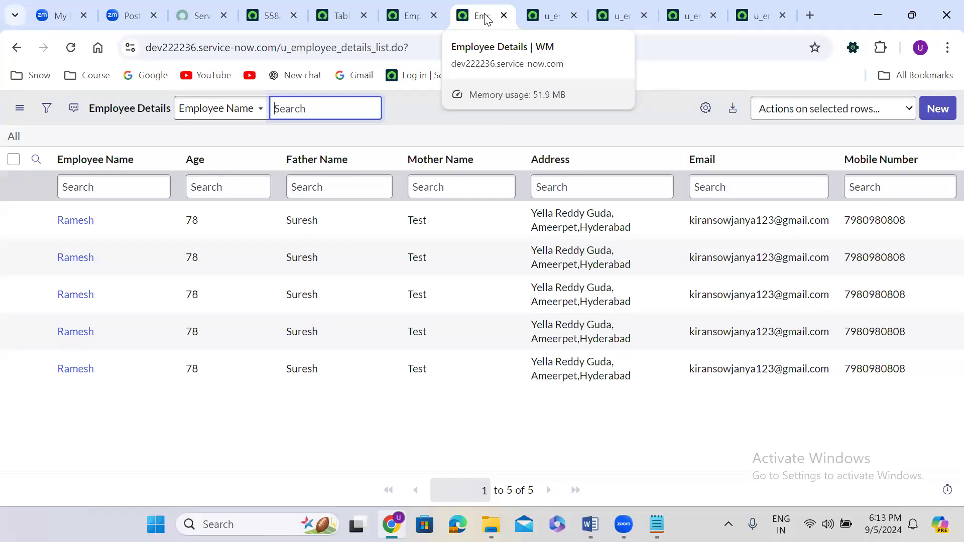
Insert a copy of the Employee Details create access control that applies to the Age field, and continue past the security rules verification
click(536, 2)
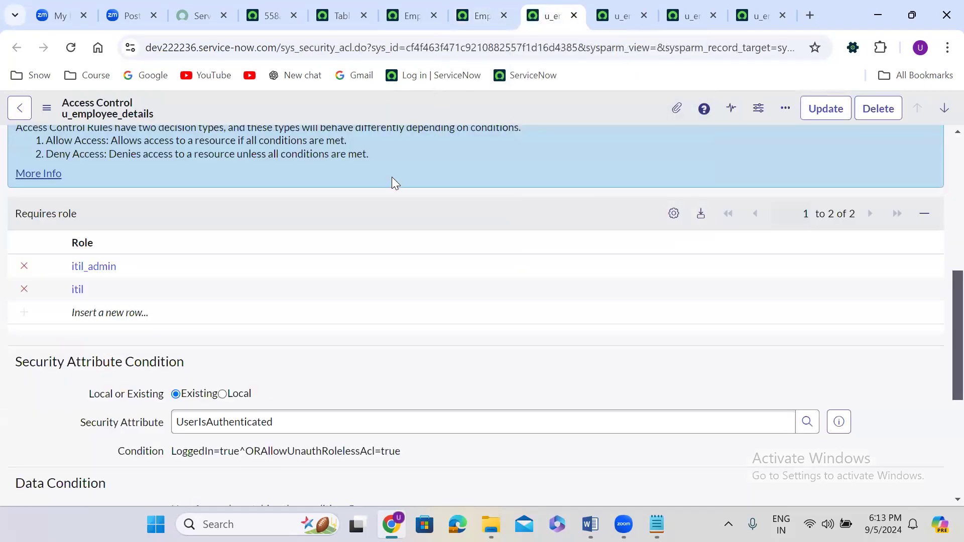
scroll(392, 179, up, 5)
scroll(395, 182, up, 1)
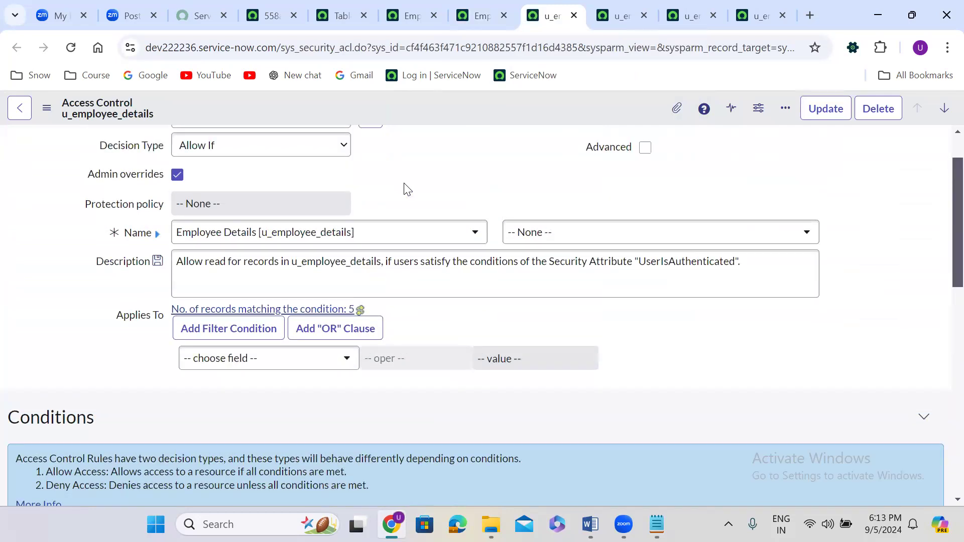
click(535, 234)
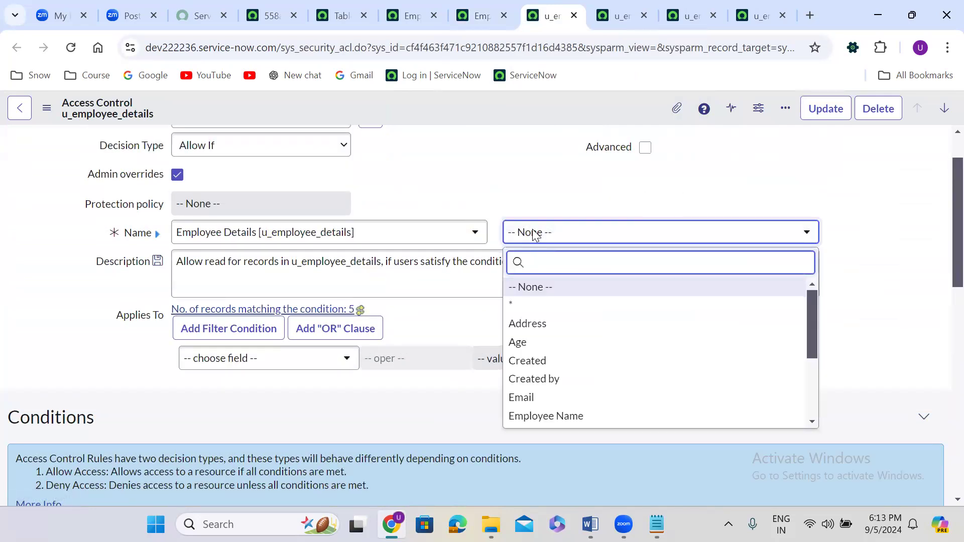
click(545, 345)
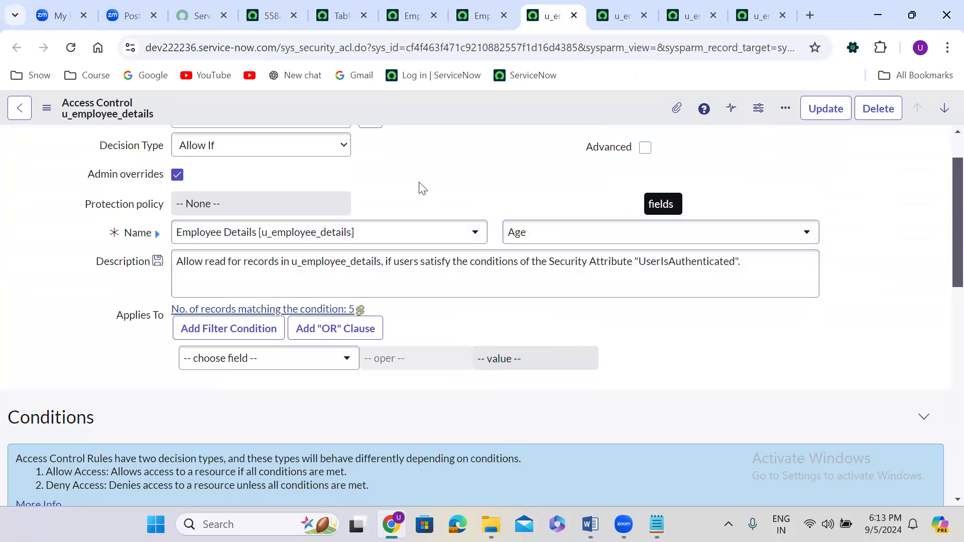
right_click(432, 102)
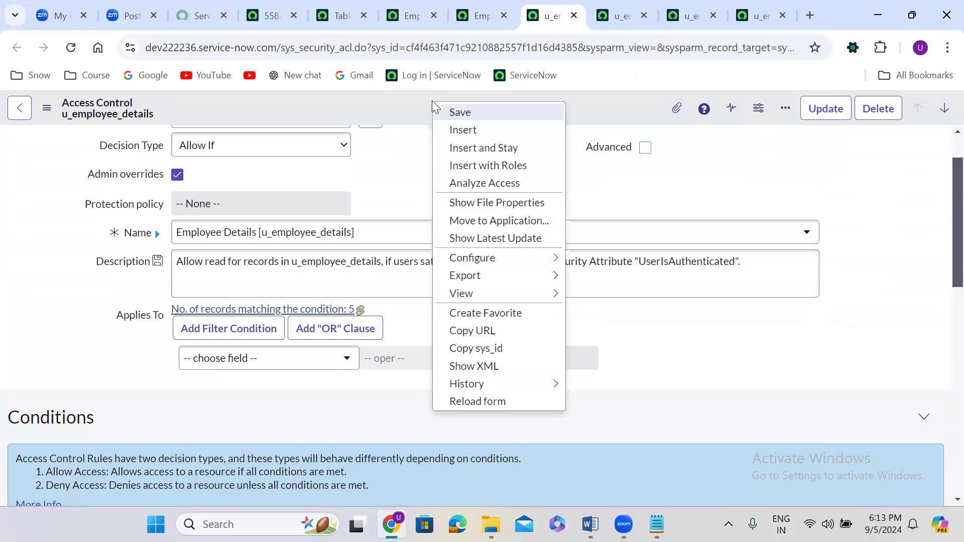
click(487, 147)
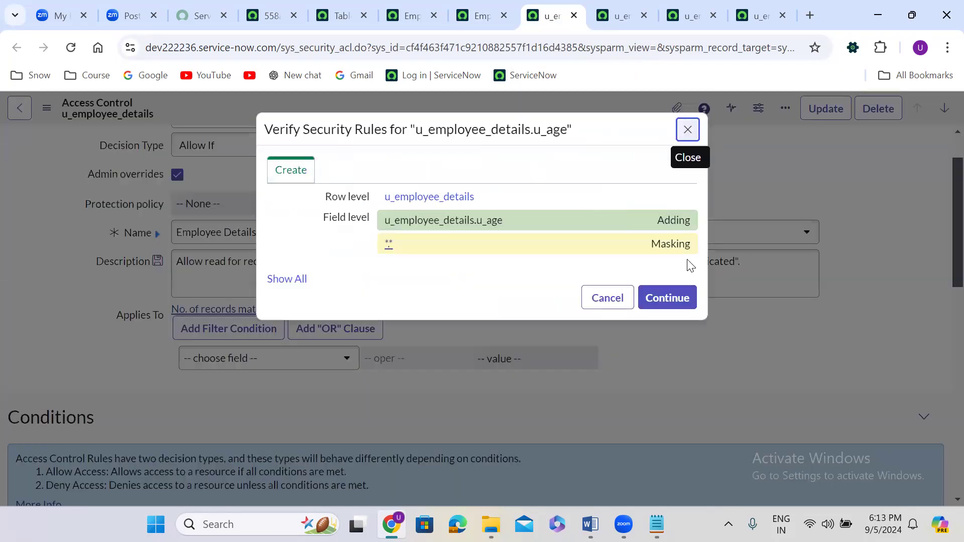
click(663, 292)
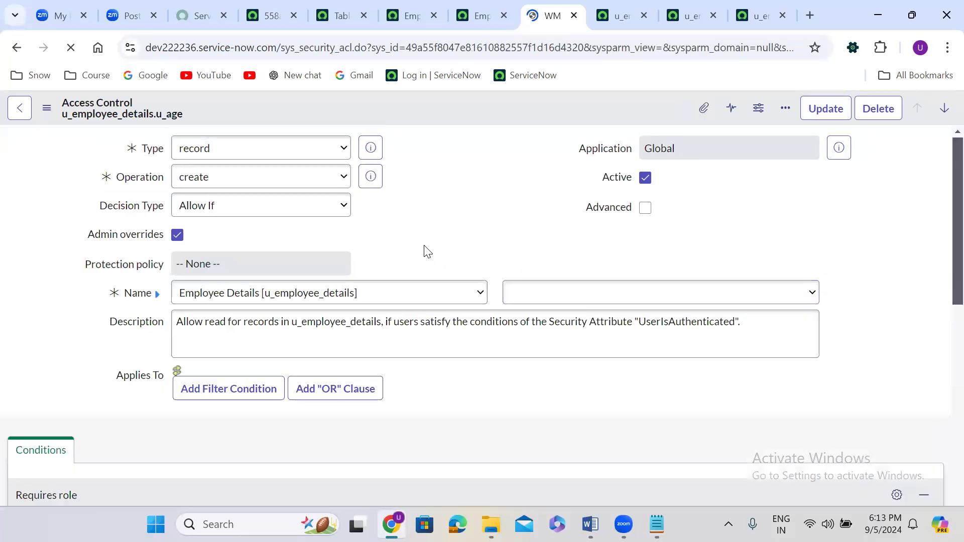
Add itil_admin as the required role of the Age field's create access control and save the record
scroll(425, 247, down, 1)
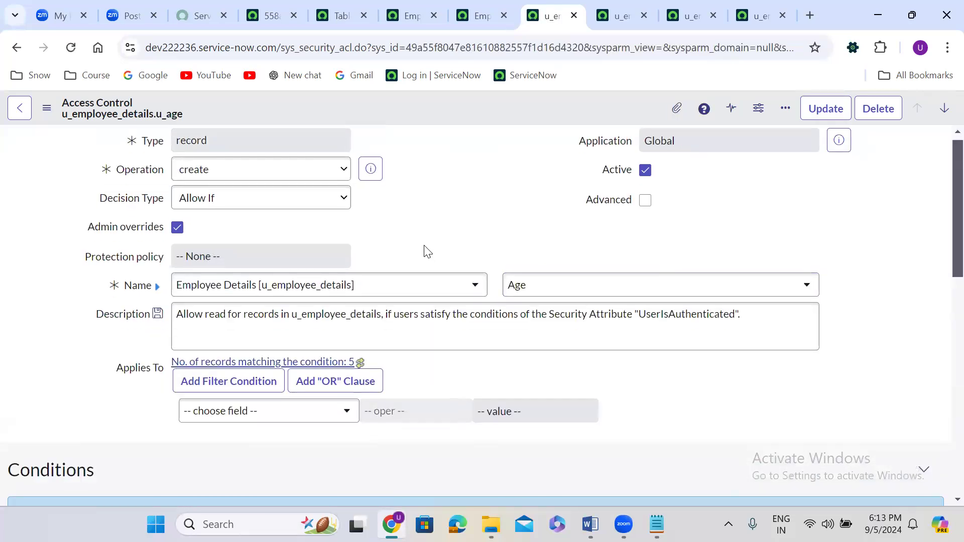
scroll(425, 250, down, 5)
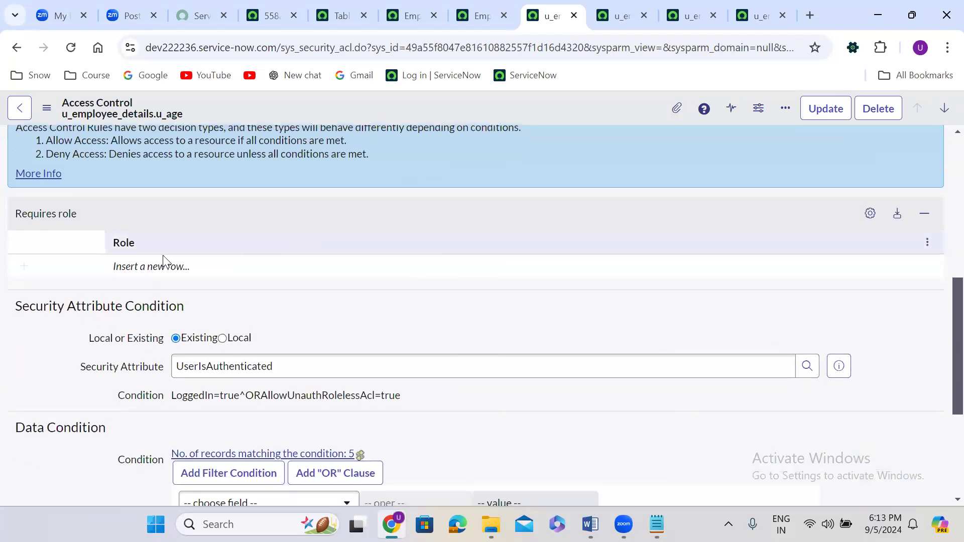
click(137, 266)
text(itil)
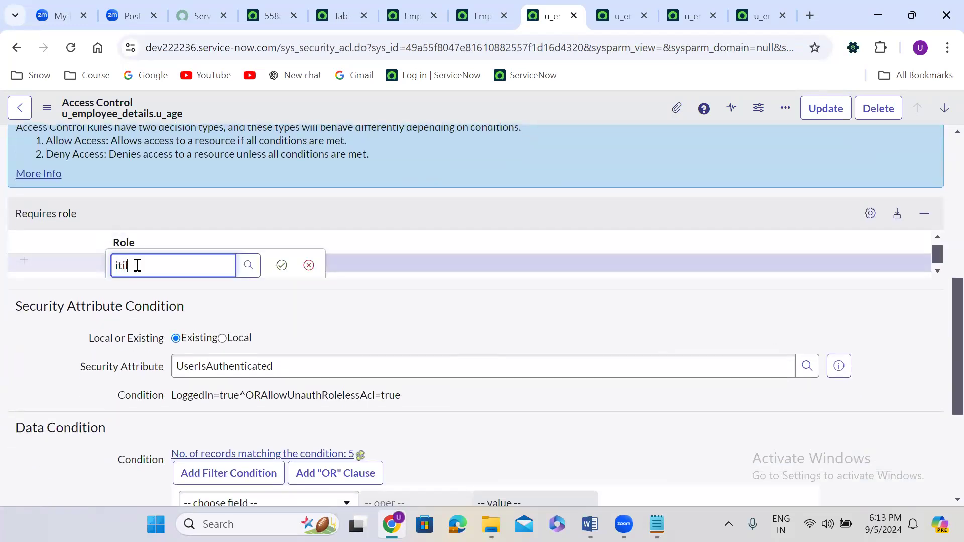
click(144, 326)
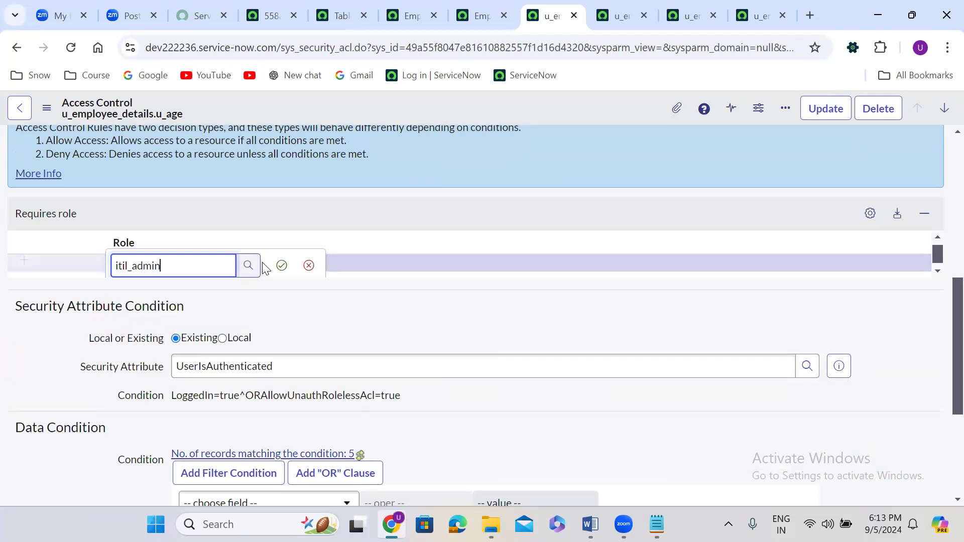
click(279, 265)
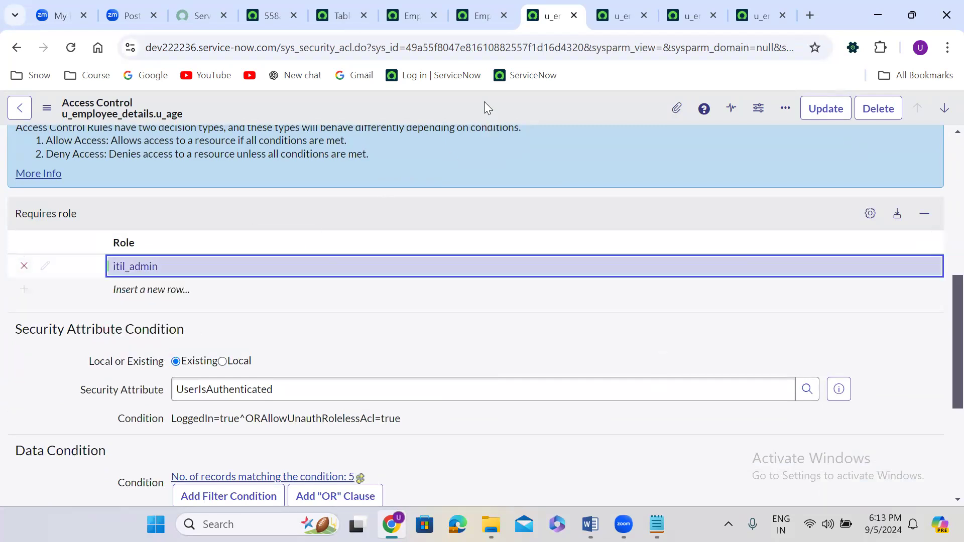
right_click(484, 101)
click(518, 109)
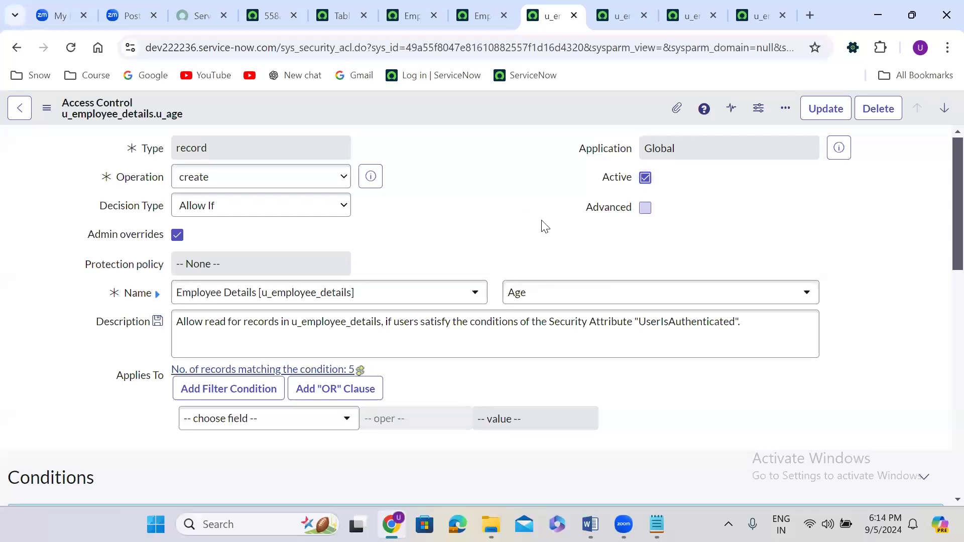
Insert a copy of the Age create access control that applies to the Address field, and continue past the security rules verification
click(545, 291)
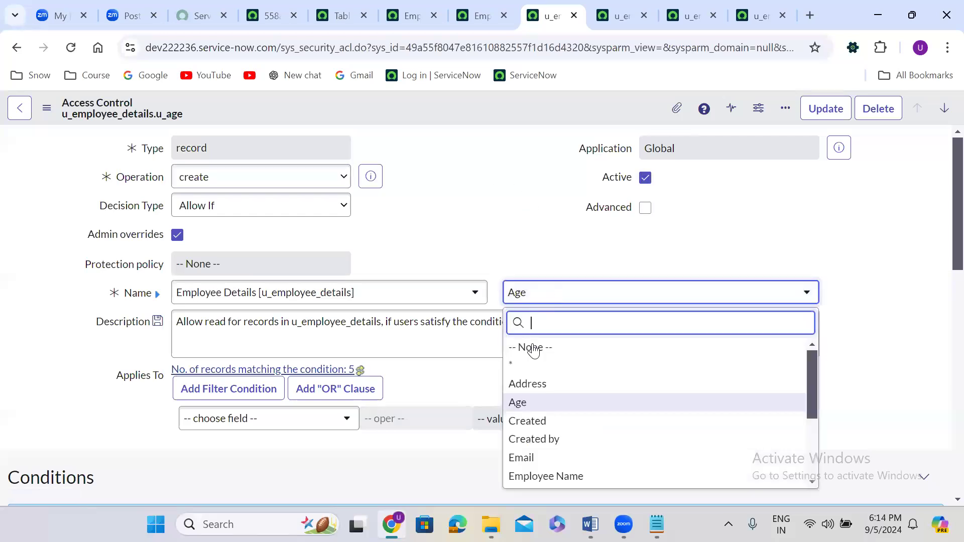
click(542, 387)
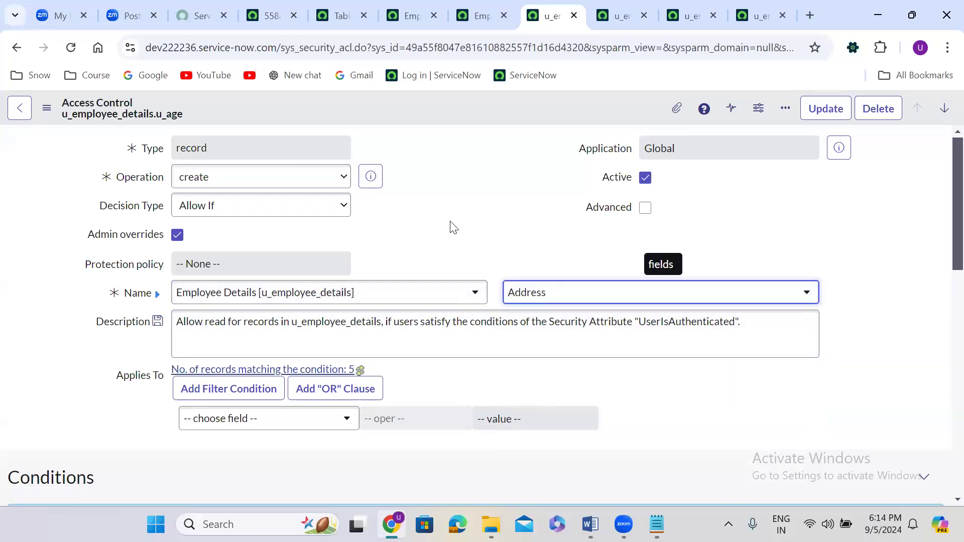
right_click(437, 100)
click(483, 146)
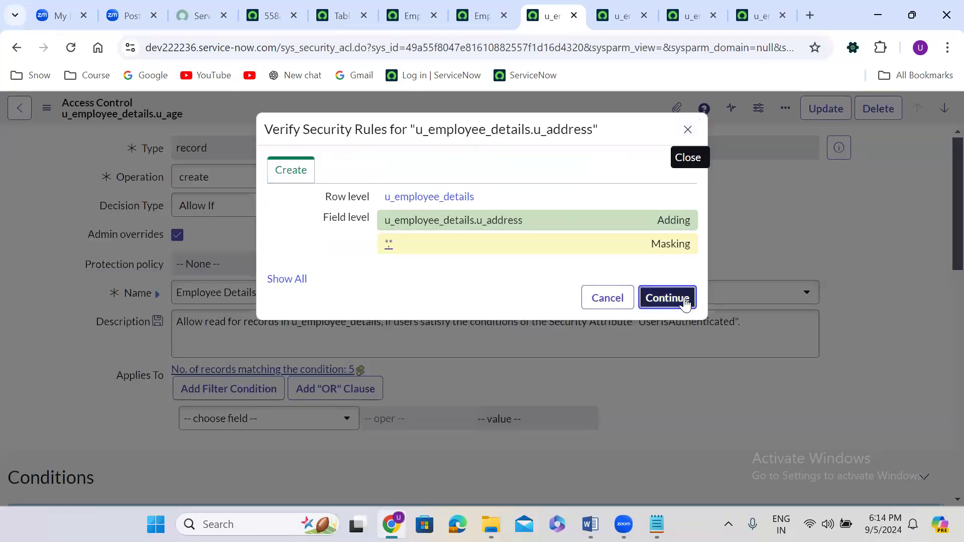
click(686, 304)
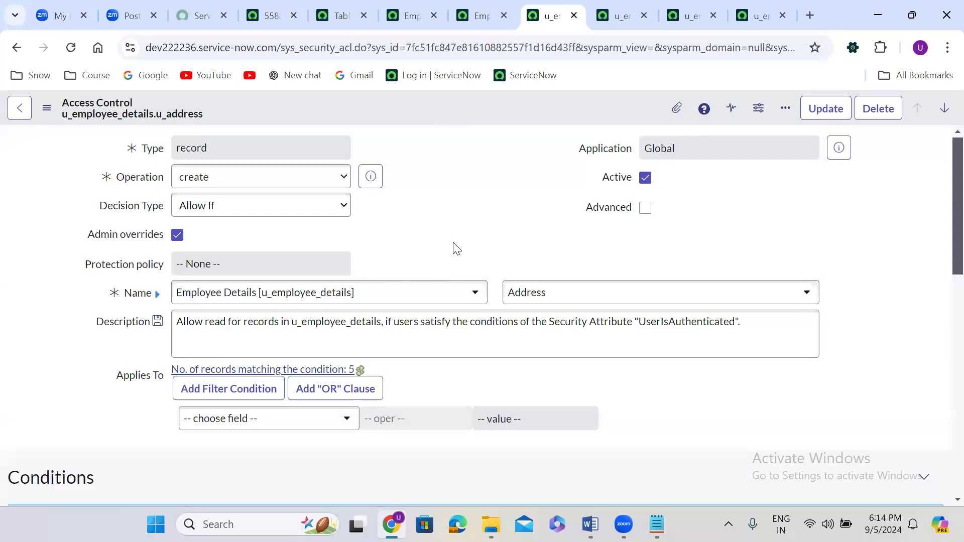
Add itil_admin as the required role of the Address field's create access control and save the record
scroll(457, 249, down, 3)
scroll(456, 249, down, 5)
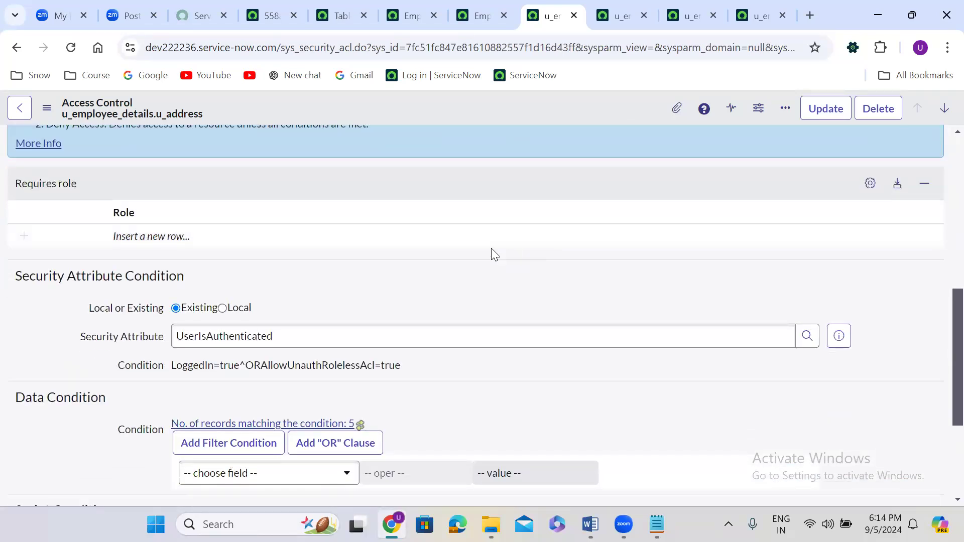
click(143, 236)
click(143, 236)
text(itil)
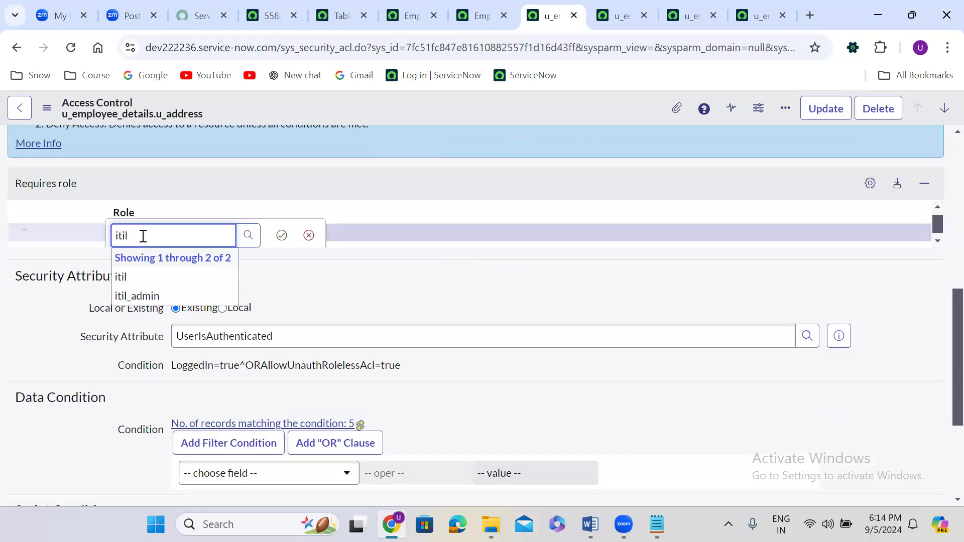
click(168, 296)
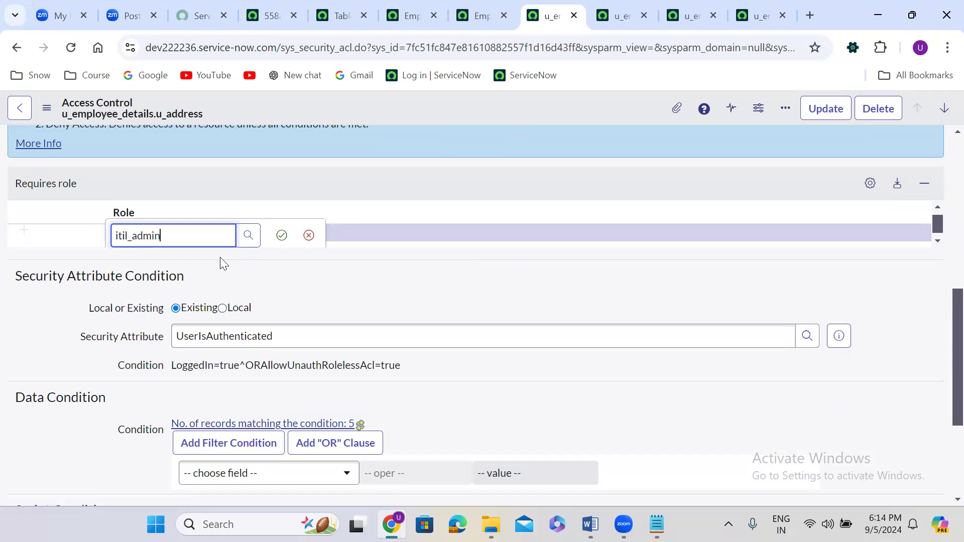
click(280, 234)
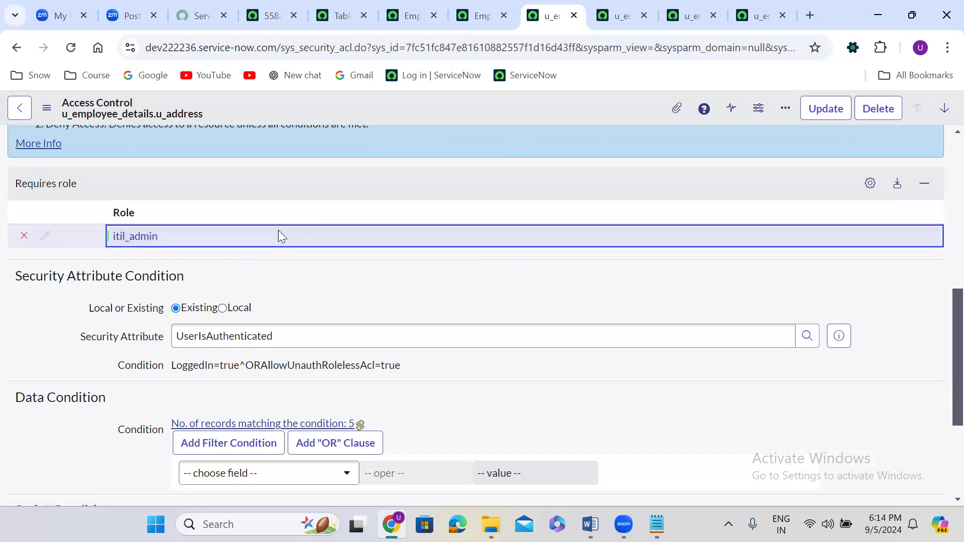
right_click(427, 103)
click(455, 114)
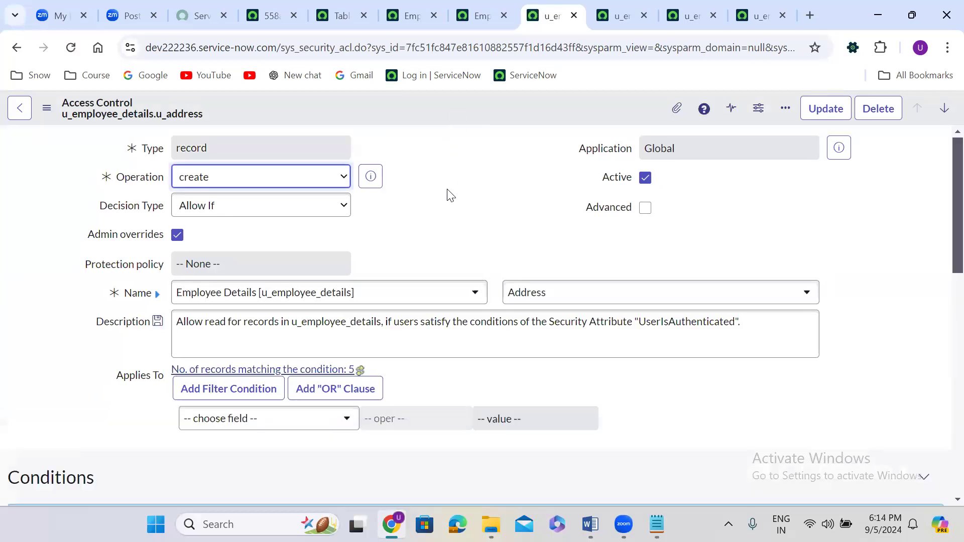
Insert a copy of the Address create access control that applies to the Mobile Number field, and continue past the security rules verification
click(549, 298)
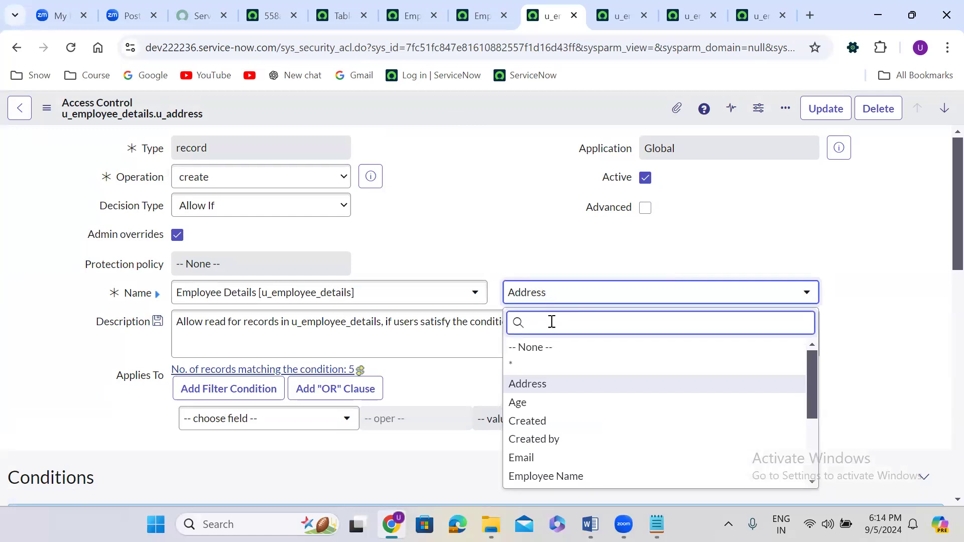
text(mob)
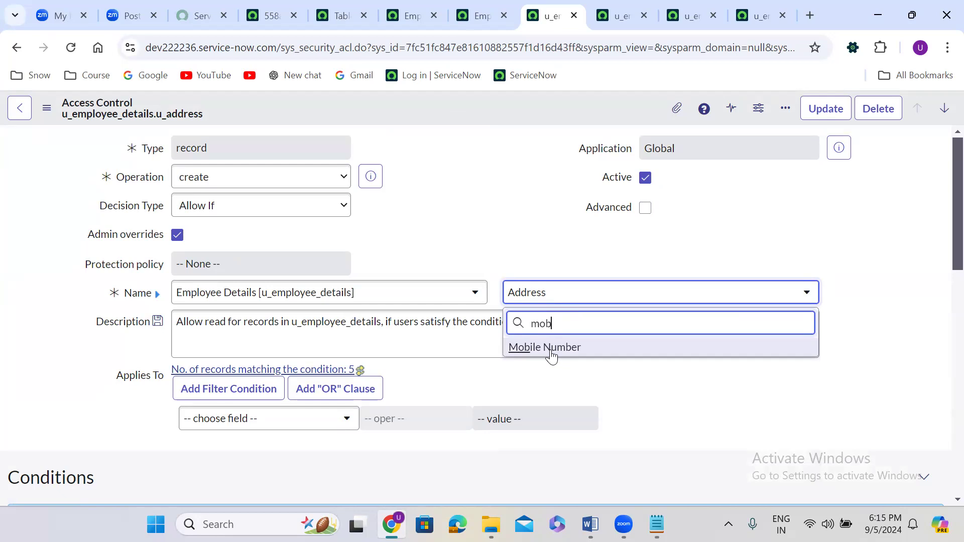
click(552, 349)
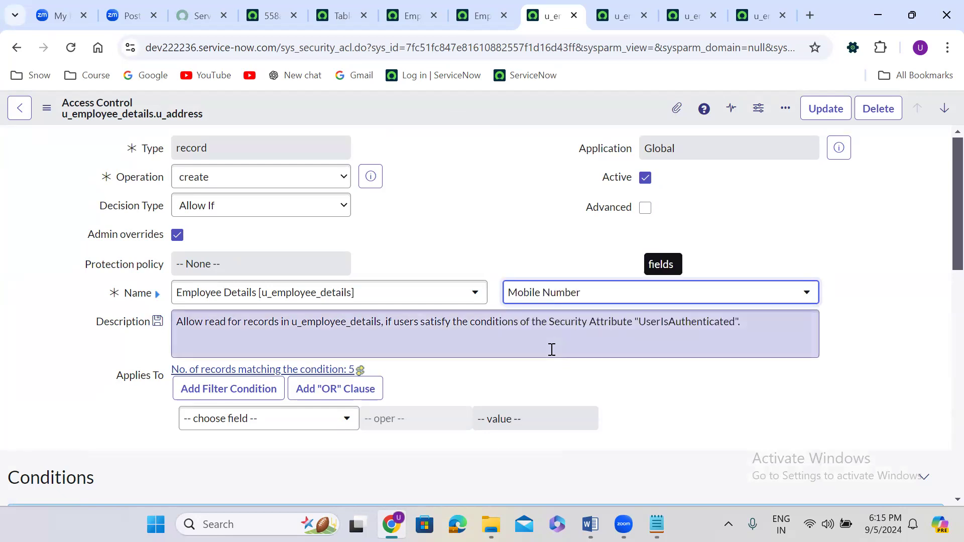
right_click(454, 108)
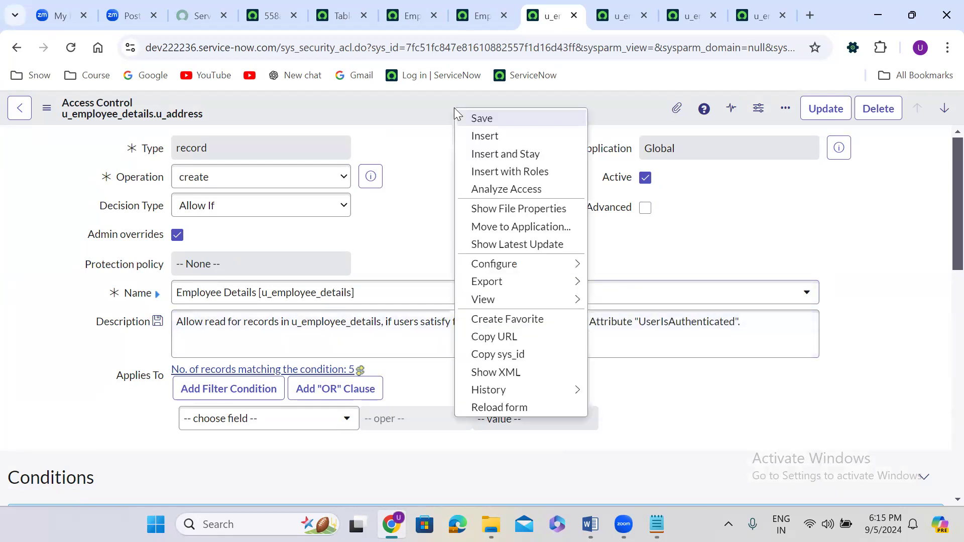
click(506, 157)
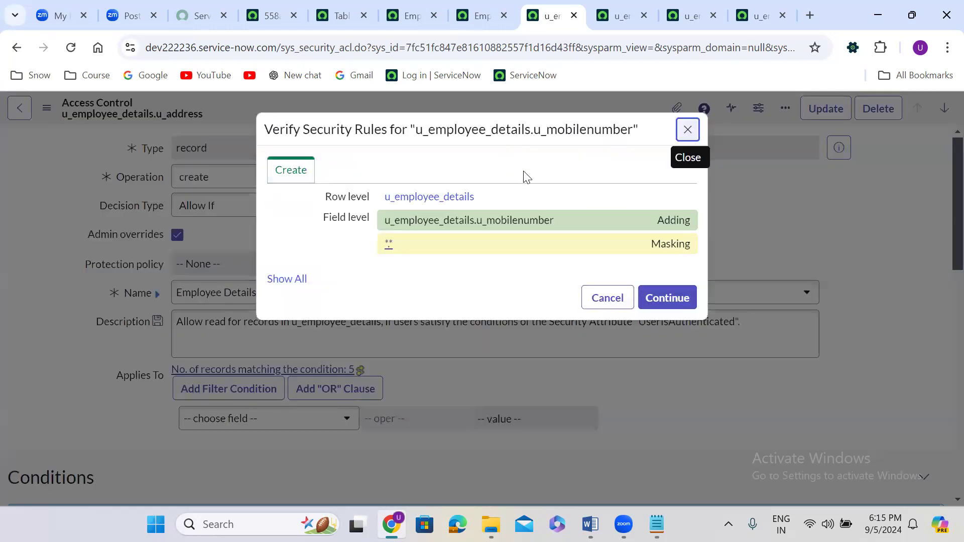
click(674, 300)
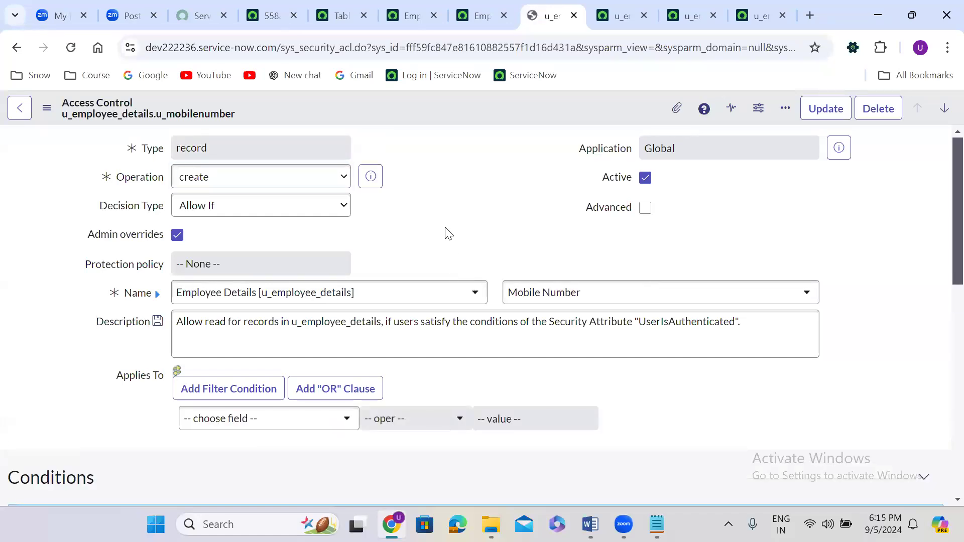
Add itil_admin as the required role of the Mobile Number field's create access control and save the record
scroll(449, 234, down, 10)
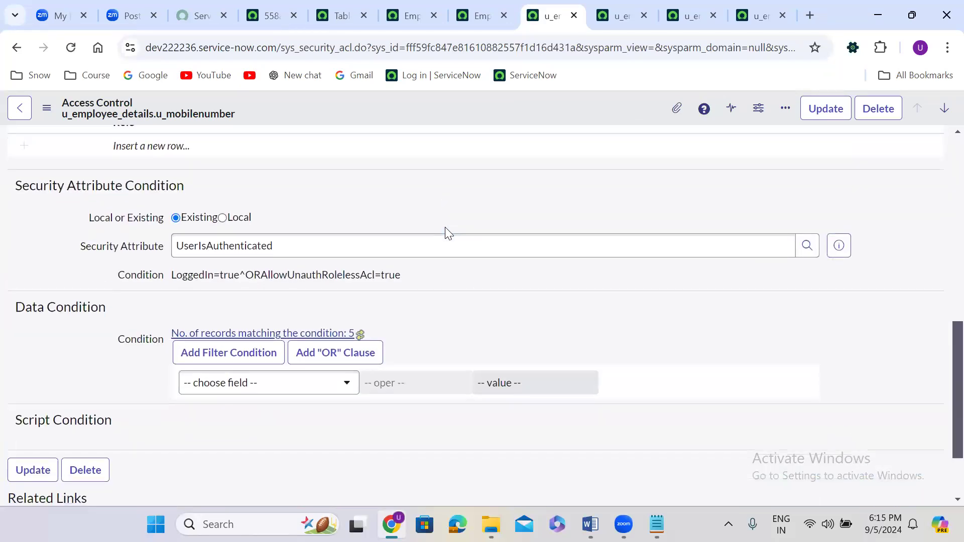
click(184, 145)
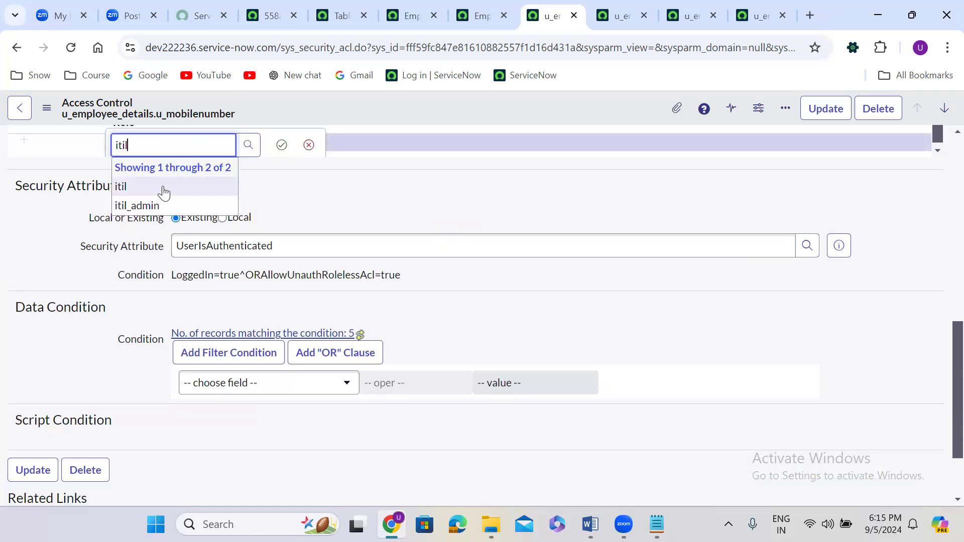
click(160, 206)
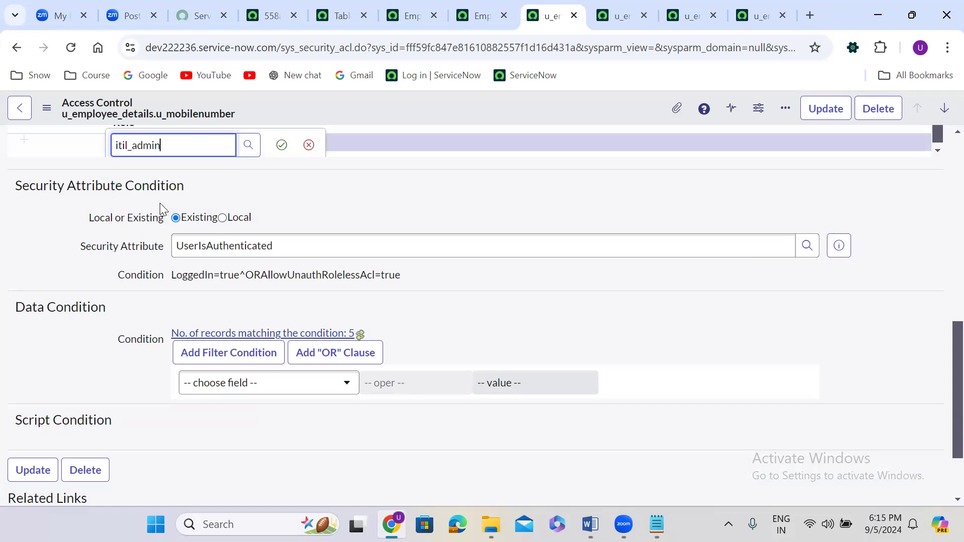
click(281, 145)
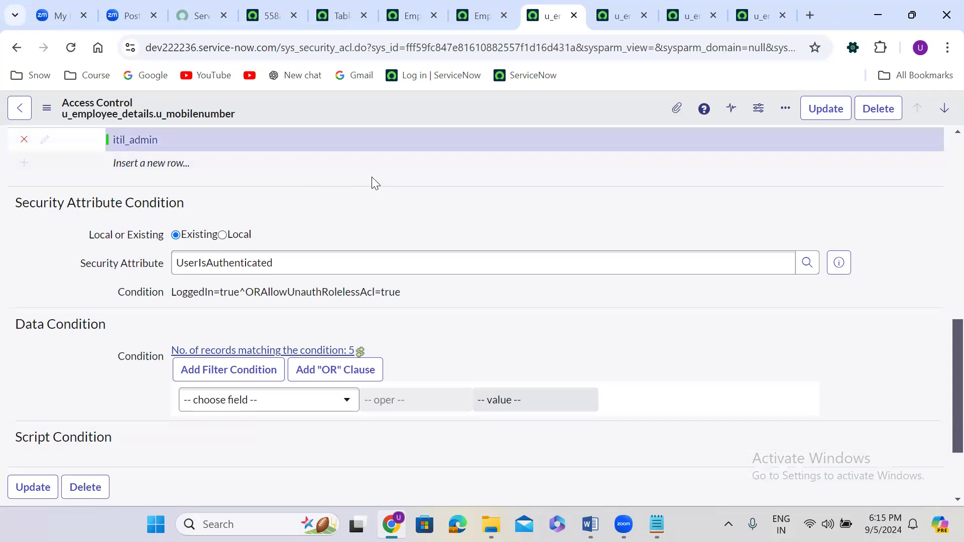
scroll(372, 176, up, 1)
scroll(371, 177, up, 5)
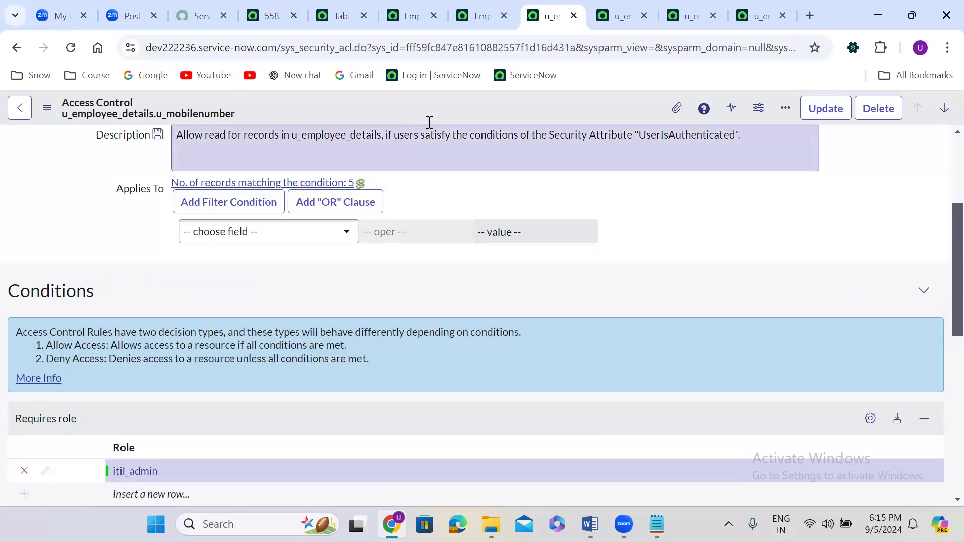
right_click(449, 98)
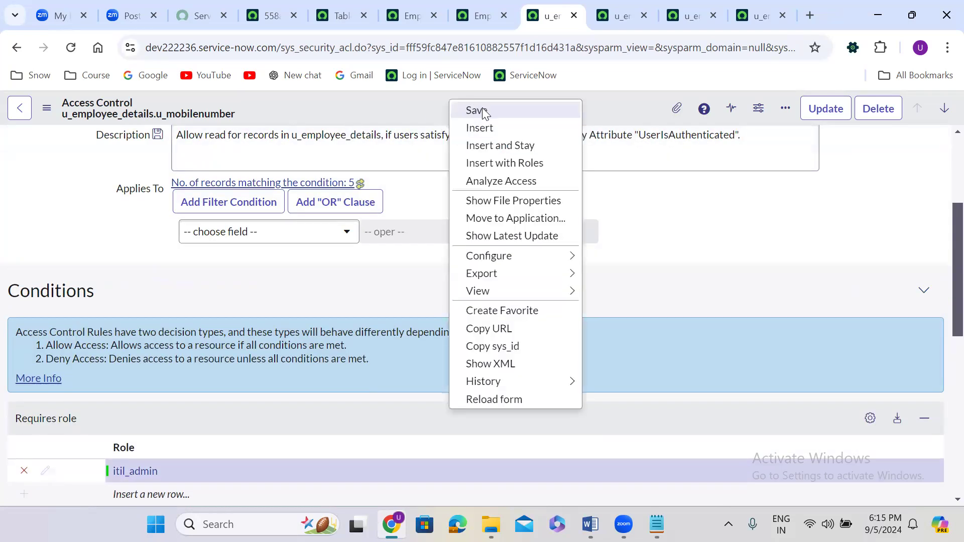
click(503, 112)
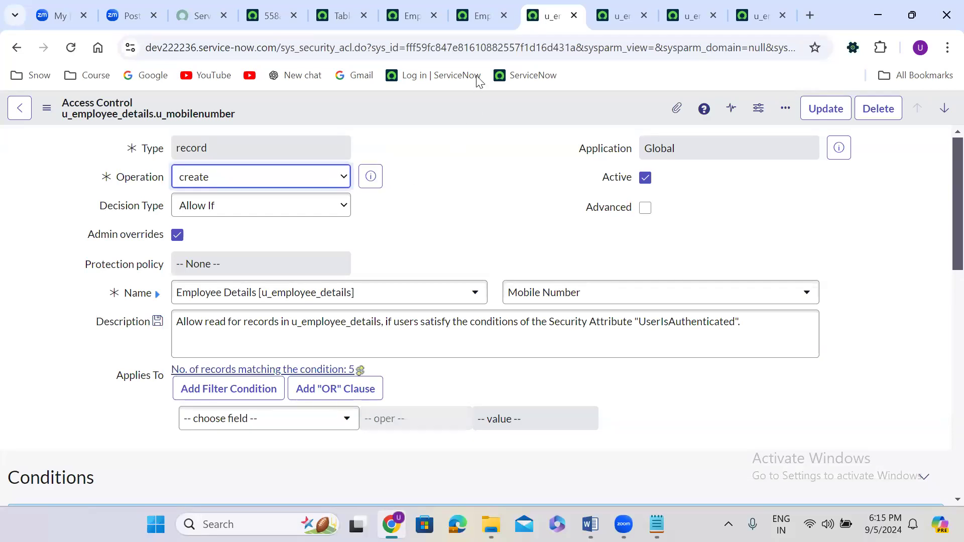
Return to the Employee Details table record, refresh its access controls list, and close all browser tabs after it
click(472, 16)
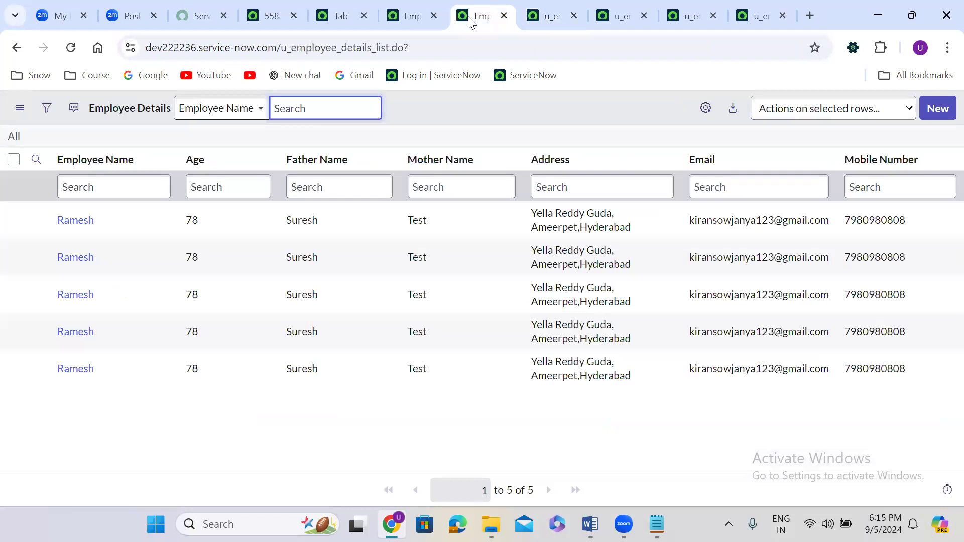
click(404, 13)
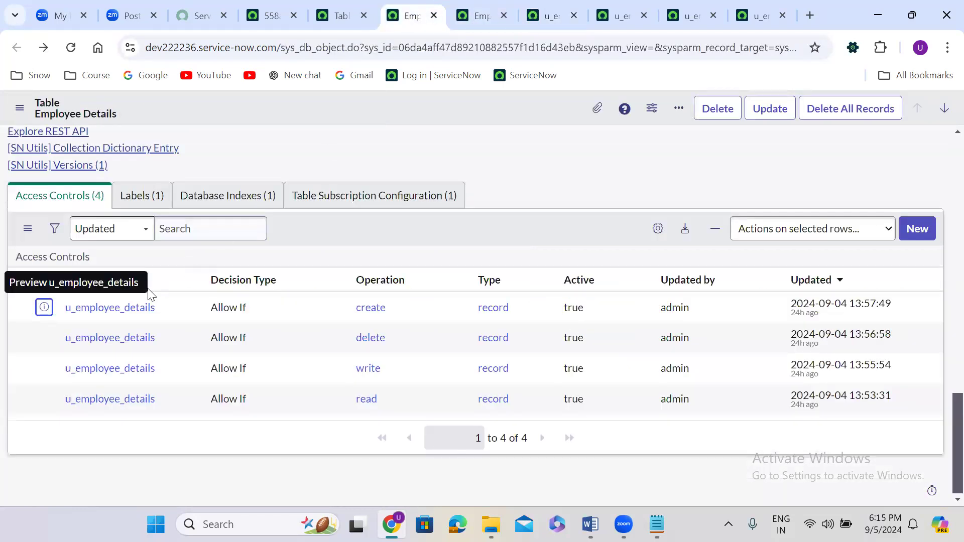
click(72, 258)
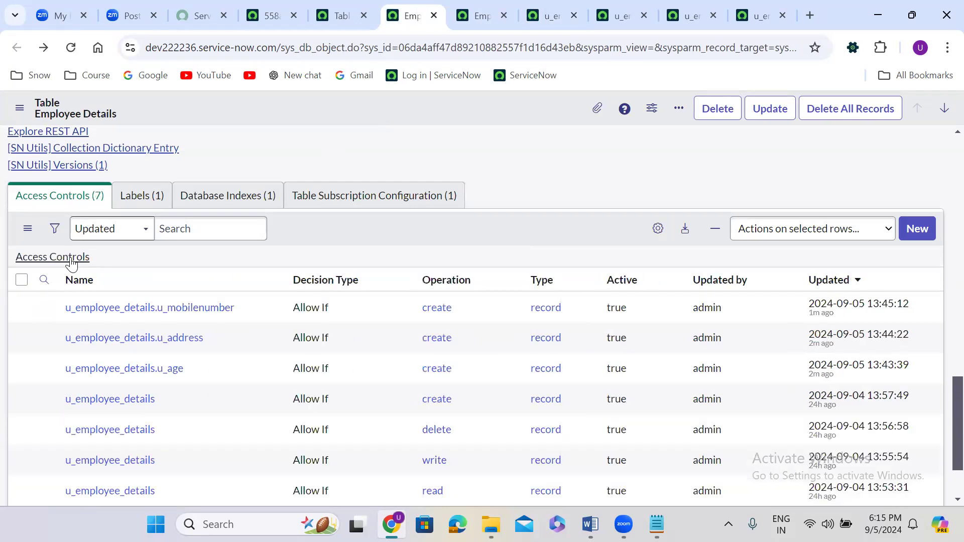
right_click(416, 10)
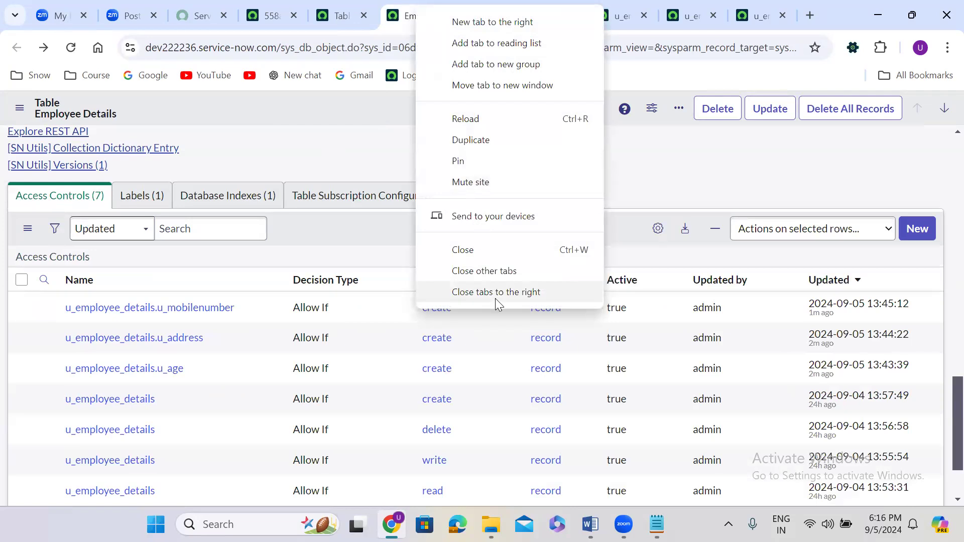
click(495, 293)
Change the operation of the u_employee_details.u_mobilenumber access control to read directly in the list
click(456, 315)
double_click(456, 316)
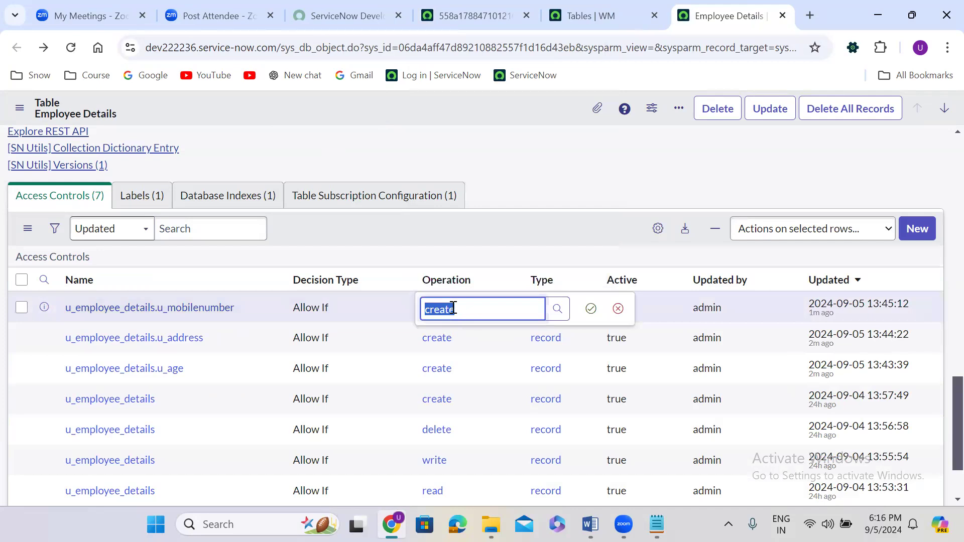
text(read)
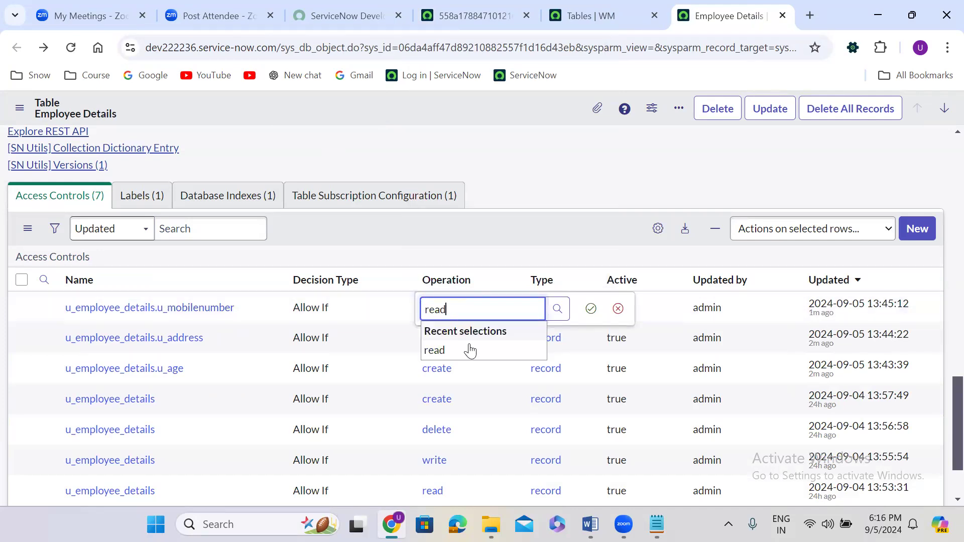
click(470, 350)
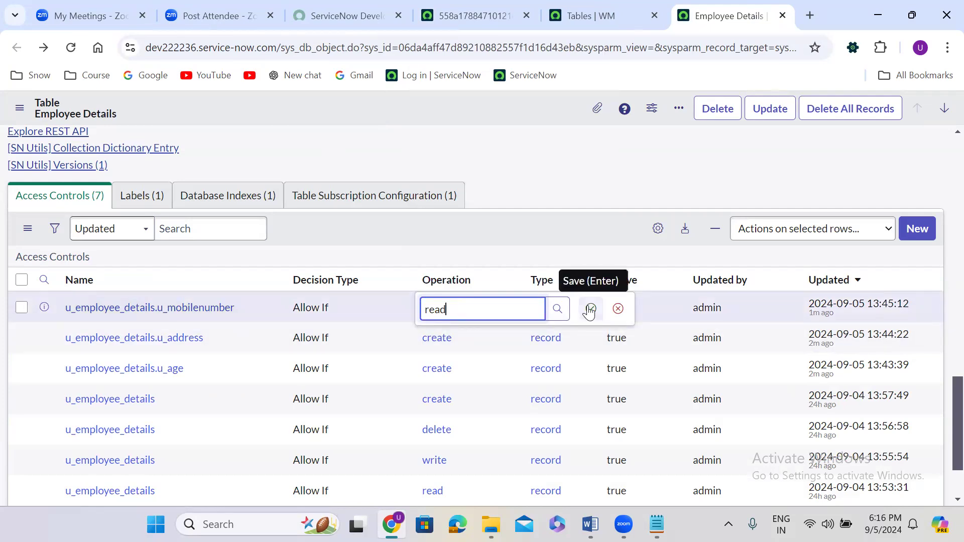
click(590, 310)
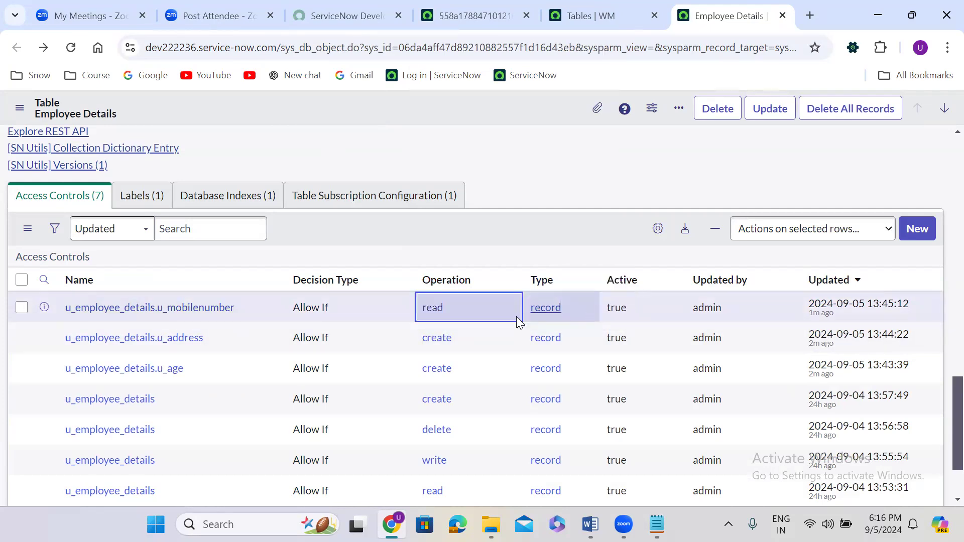
Change the operation of the u_employee_details.u_address access control to read directly in the list
click(463, 333)
click(463, 332)
text(read)
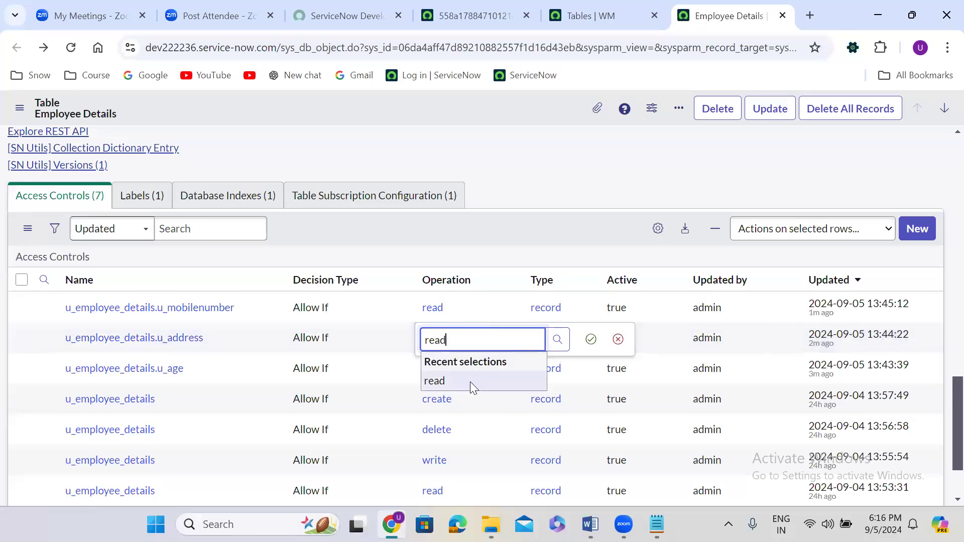
click(472, 382)
click(591, 340)
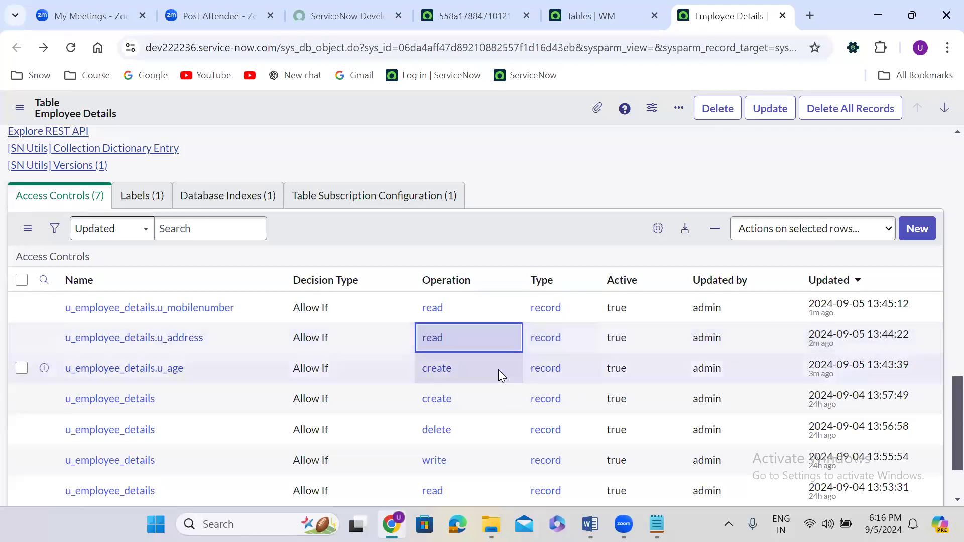
Change the operation of the u_employee_details.u_age access control to read directly in the list
click(475, 374)
click(475, 374)
text(read)
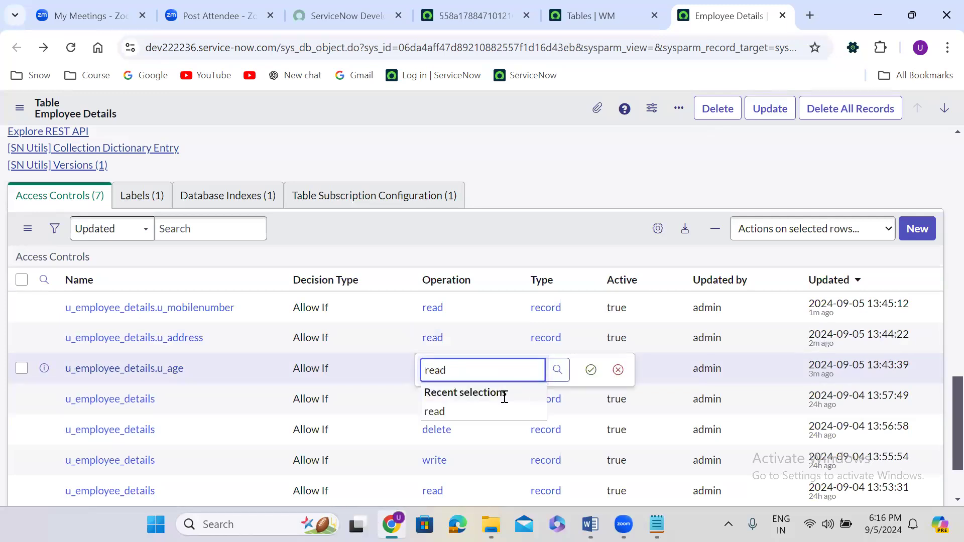
click(501, 414)
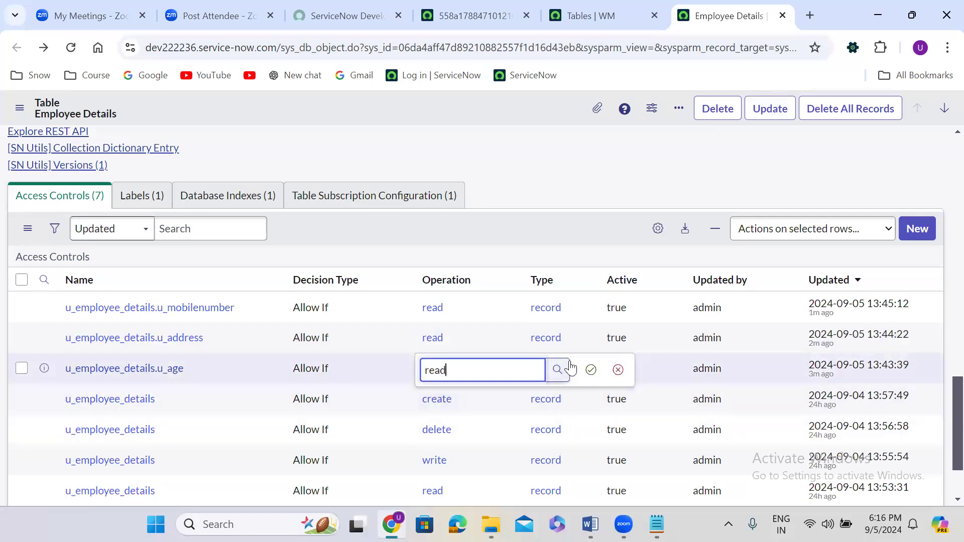
click(591, 370)
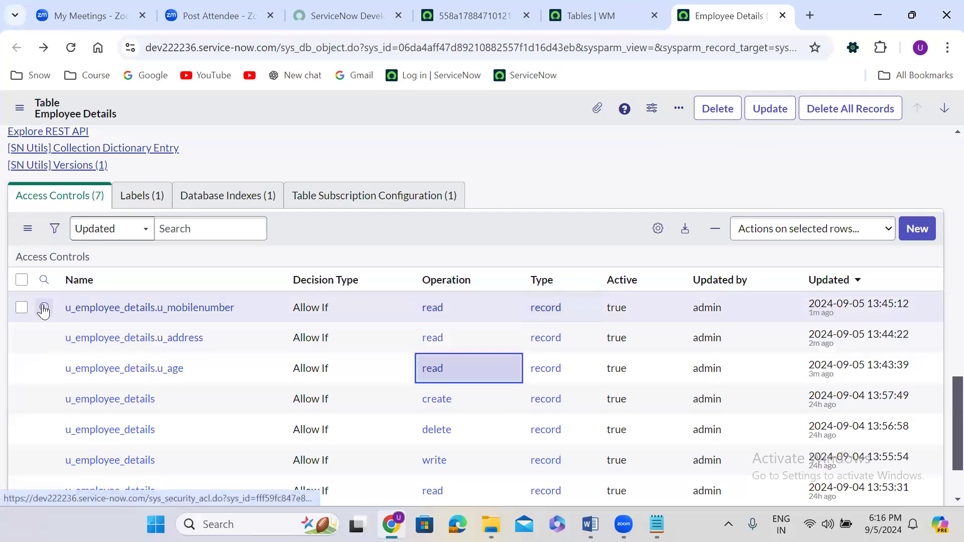
Open the u_employee_details.u_mobilenumber access control separately, change its field to Email, and insert it as a new read control while staying on it
right_click(45, 308)
click(121, 125)
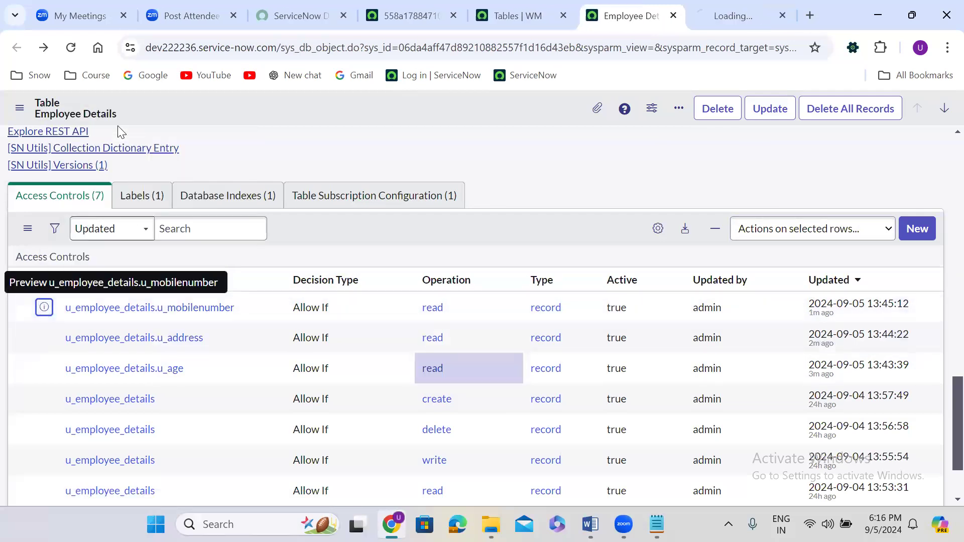
click(725, 9)
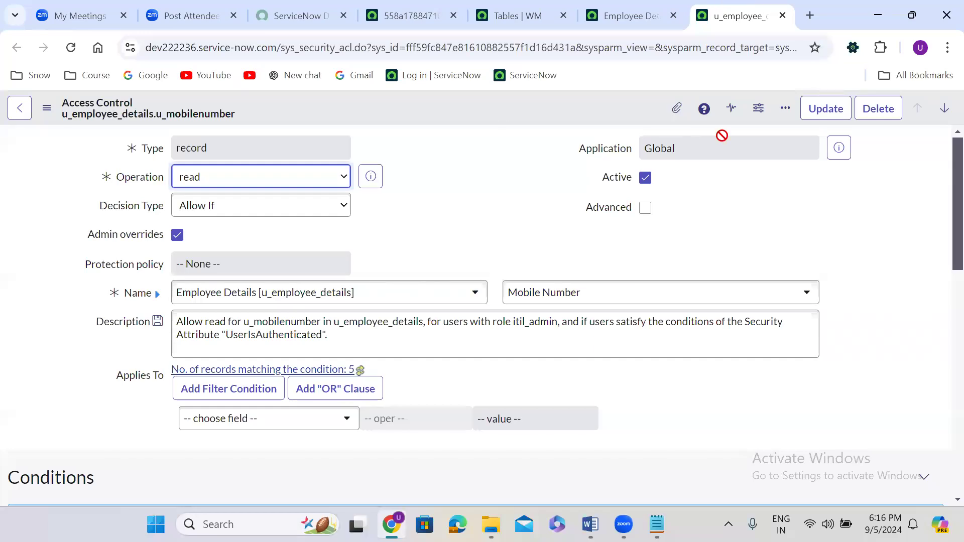
click(553, 295)
text(email)
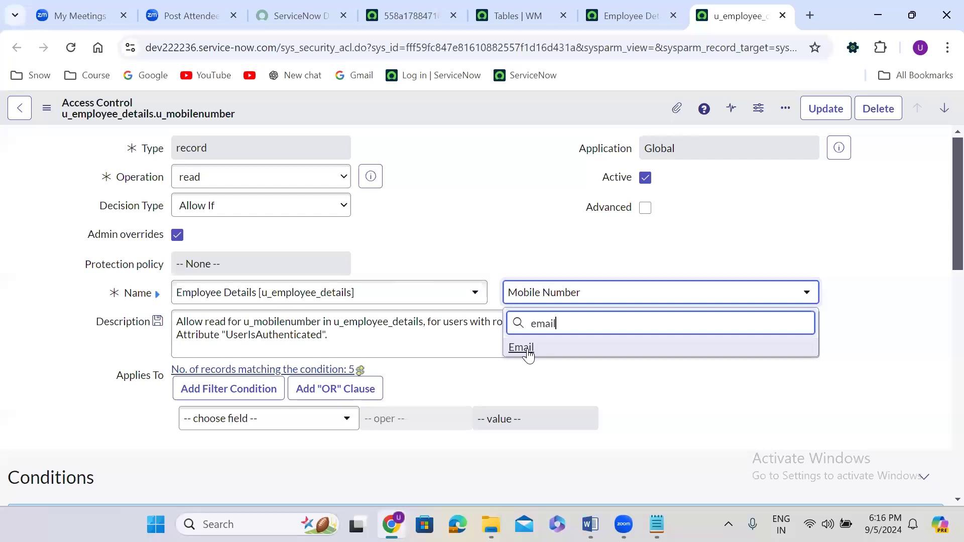
click(521, 347)
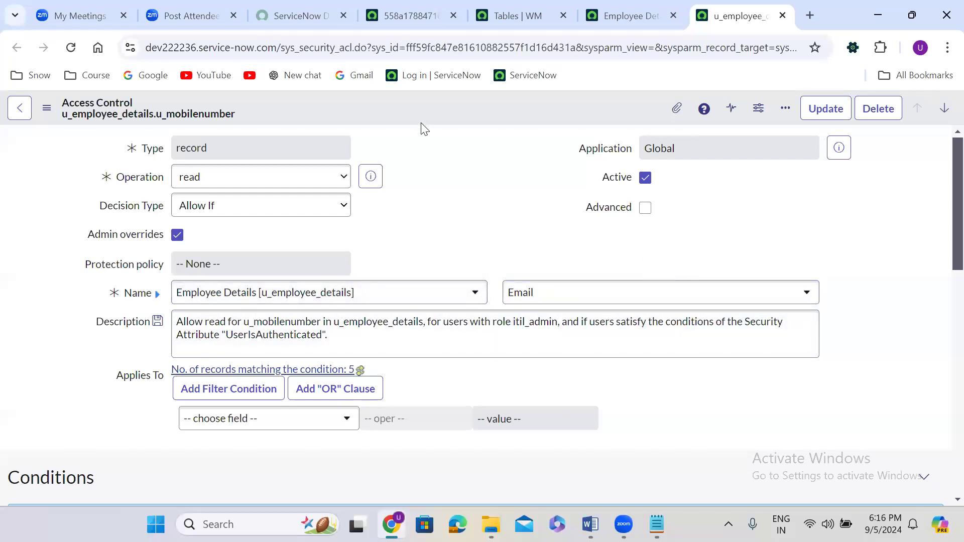
right_click(420, 99)
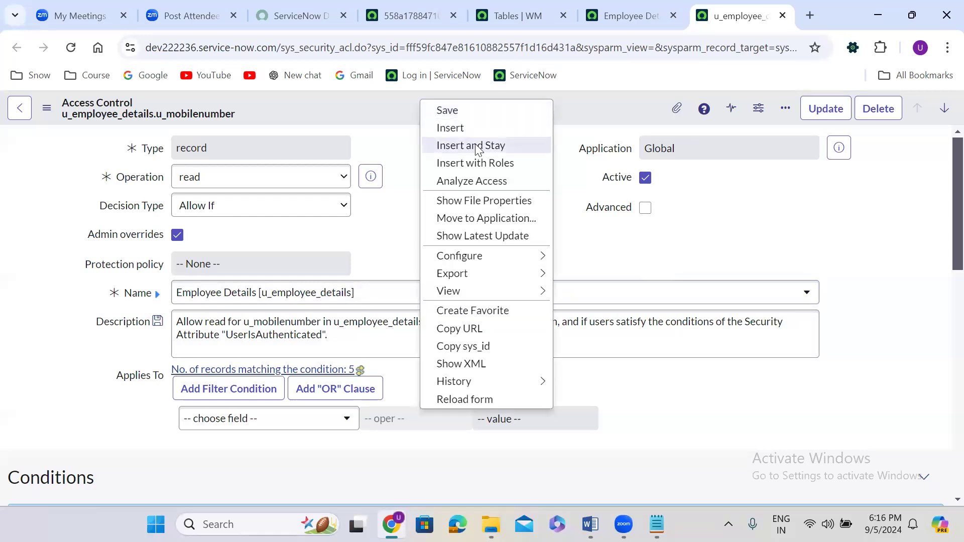
click(476, 145)
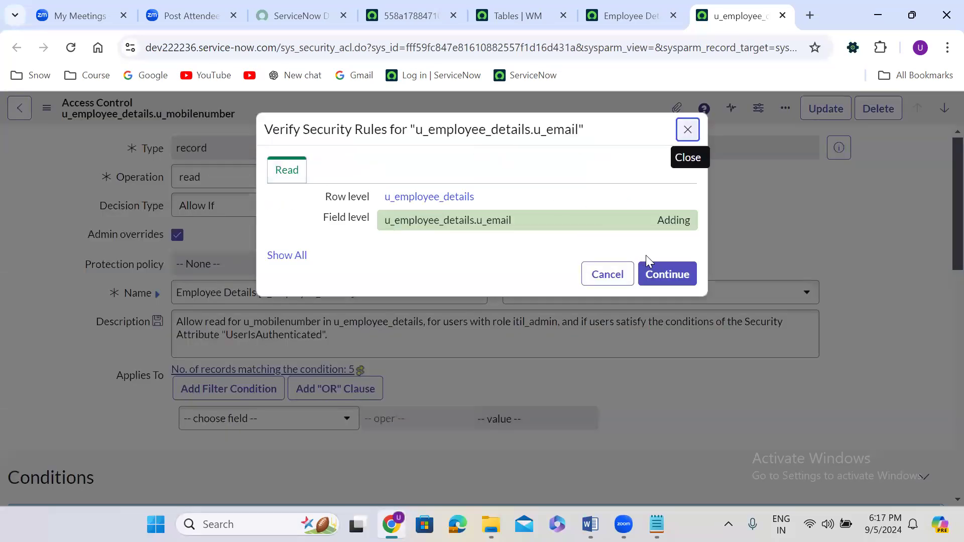
click(668, 274)
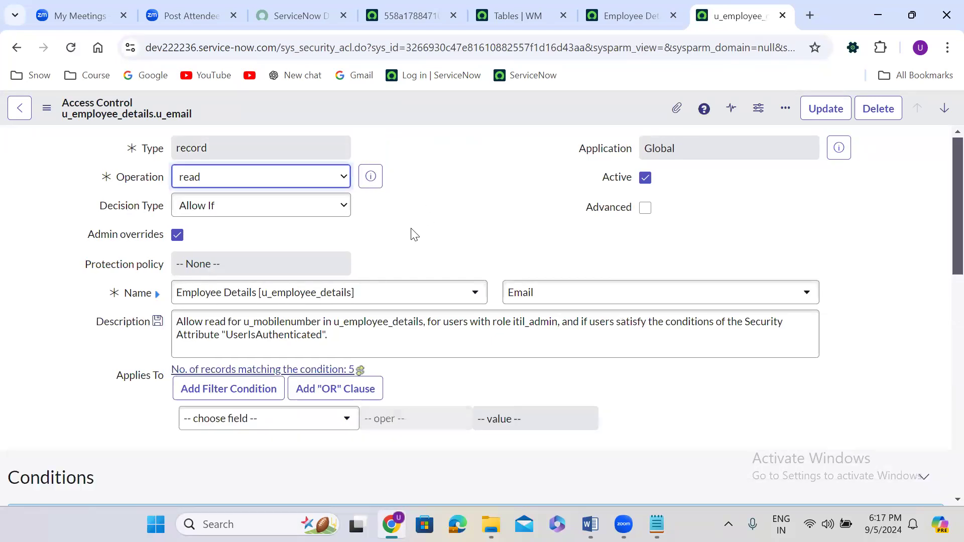
Add itil_admin as the required role of the u_employee_details.u_email access control and save the record
scroll(411, 230, down, 8)
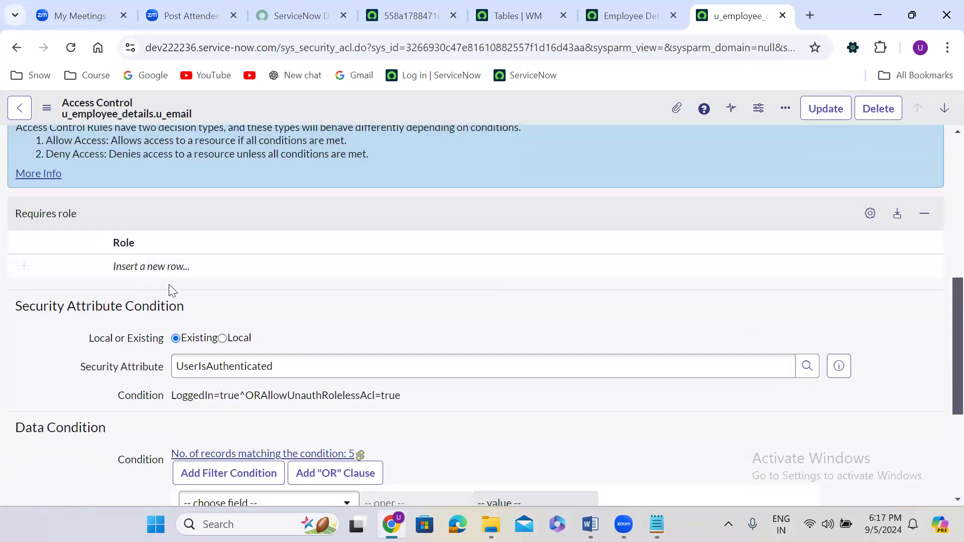
double_click(157, 266)
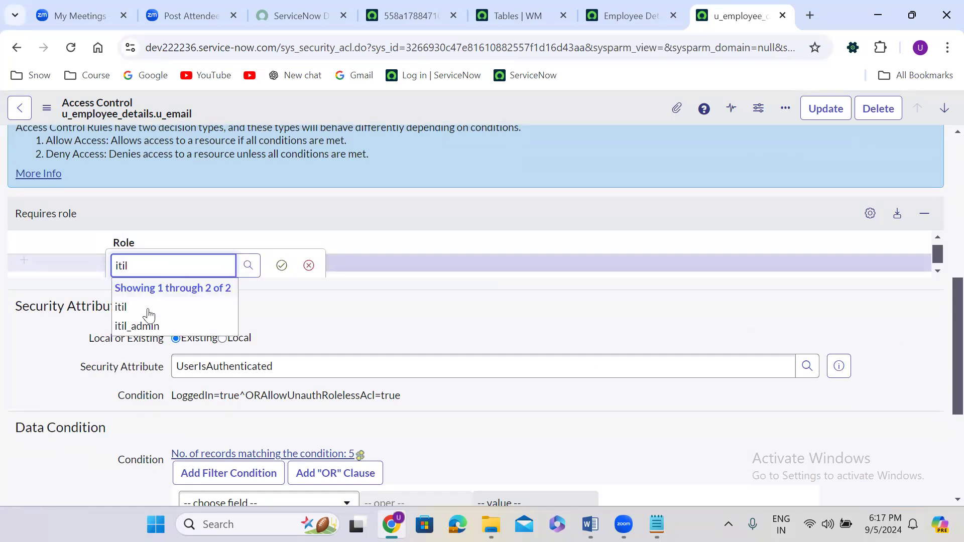
click(150, 327)
click(281, 266)
right_click(457, 102)
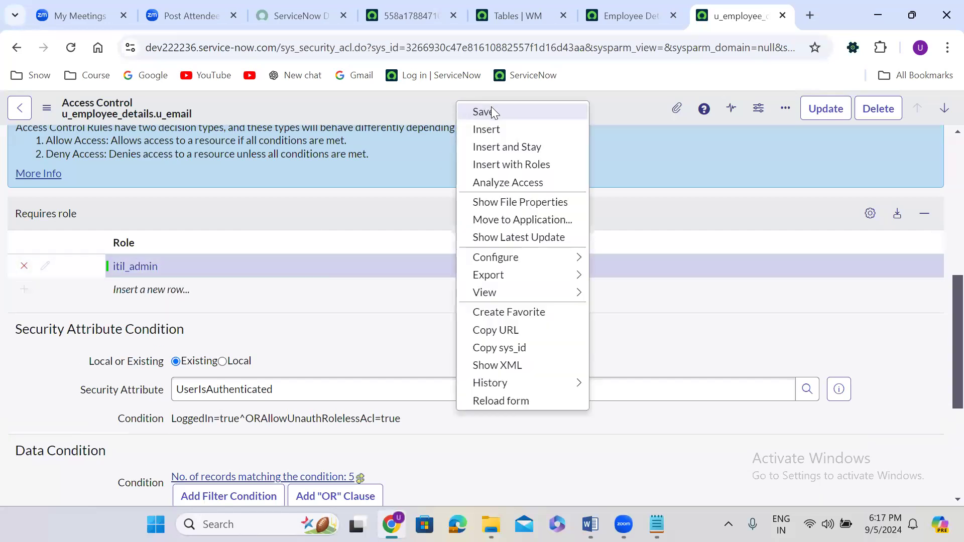
click(484, 112)
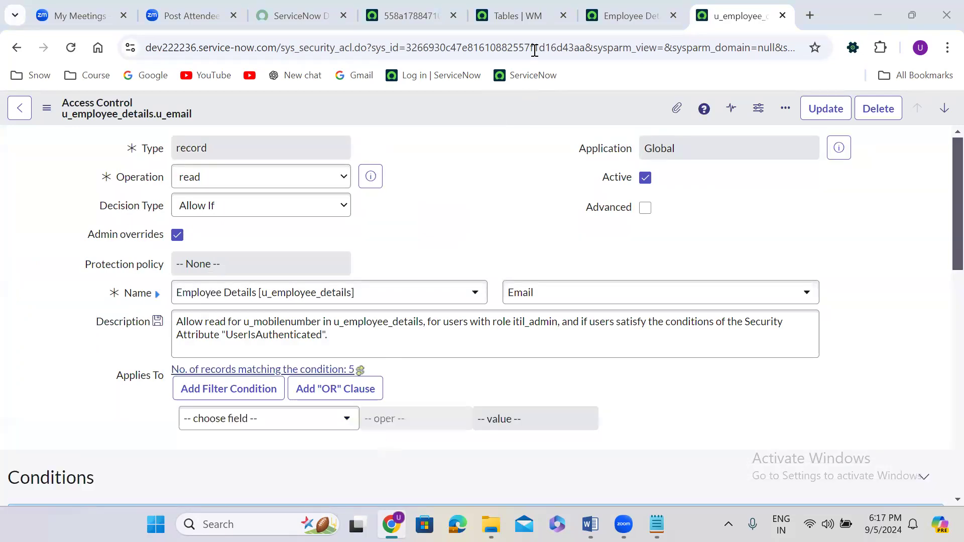
Open the Users list under User Administration in a separate browser tab and filter it to names starting with "abra"
click(402, 14)
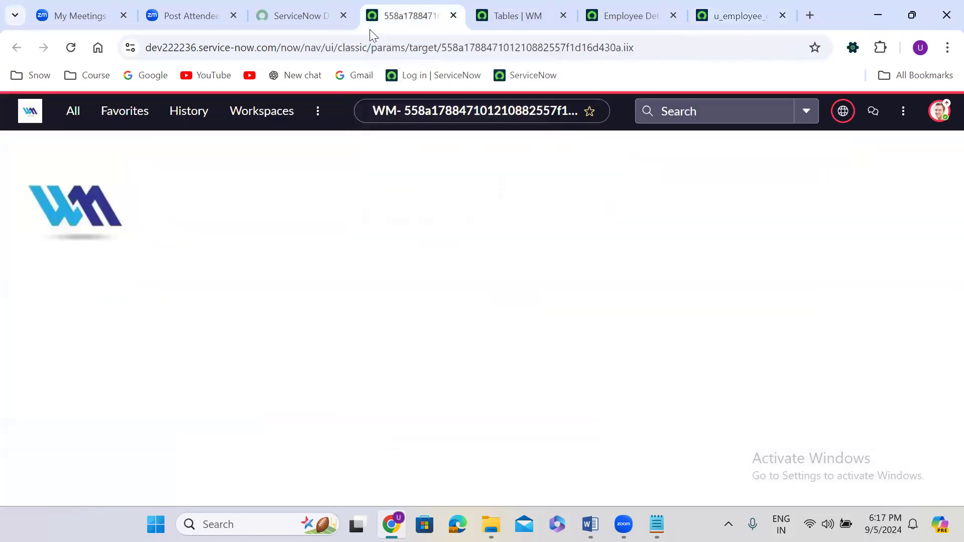
click(73, 112)
text(user ad)
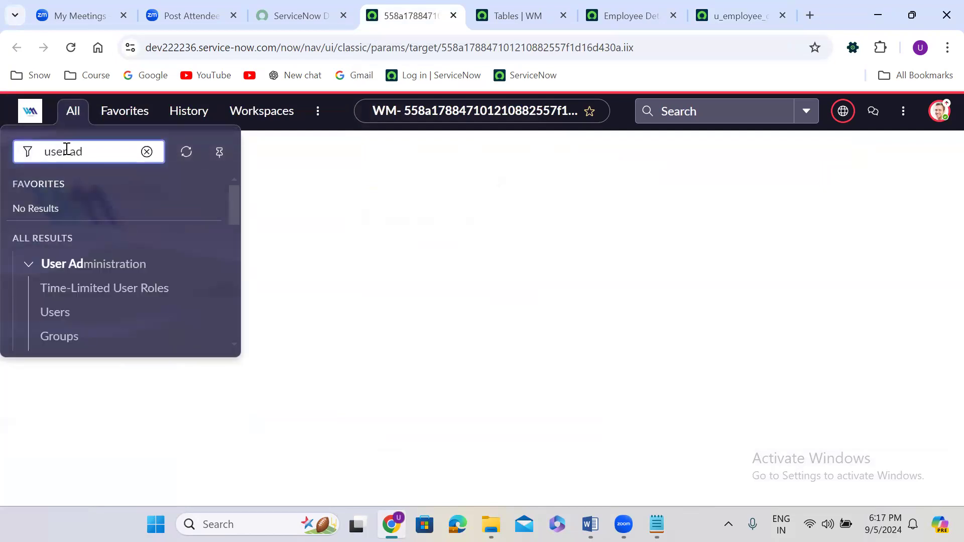
ctrl+click(59, 313)
click(422, 6)
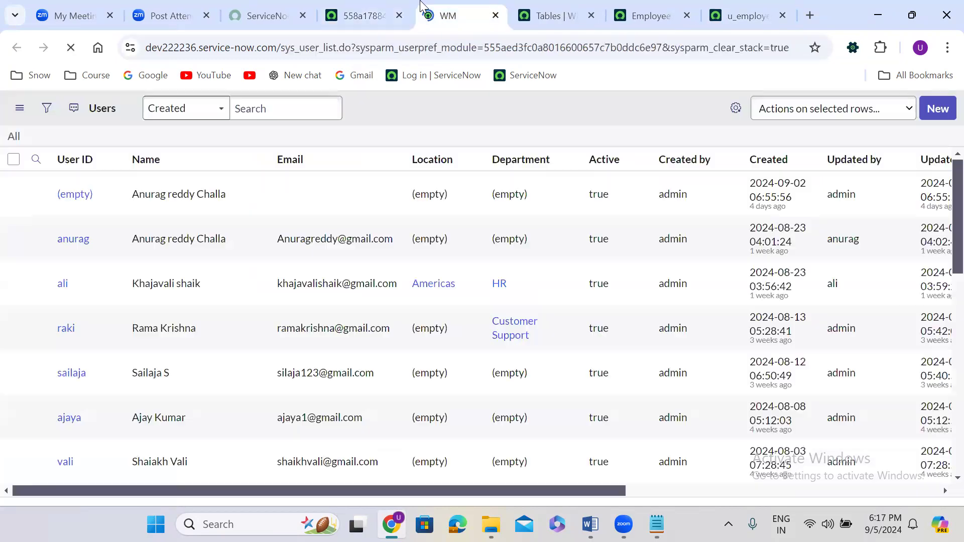
click(177, 185)
text(abra)
key(Return)
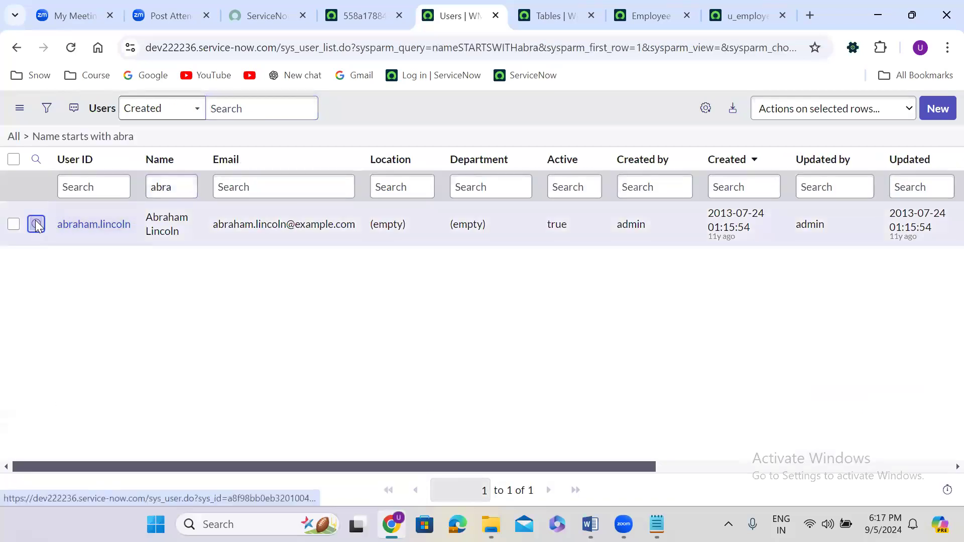
Open the filtered user's record in a separate browser tab and check its assigned roles for itil and itil_admin
right_click(37, 225)
click(88, 240)
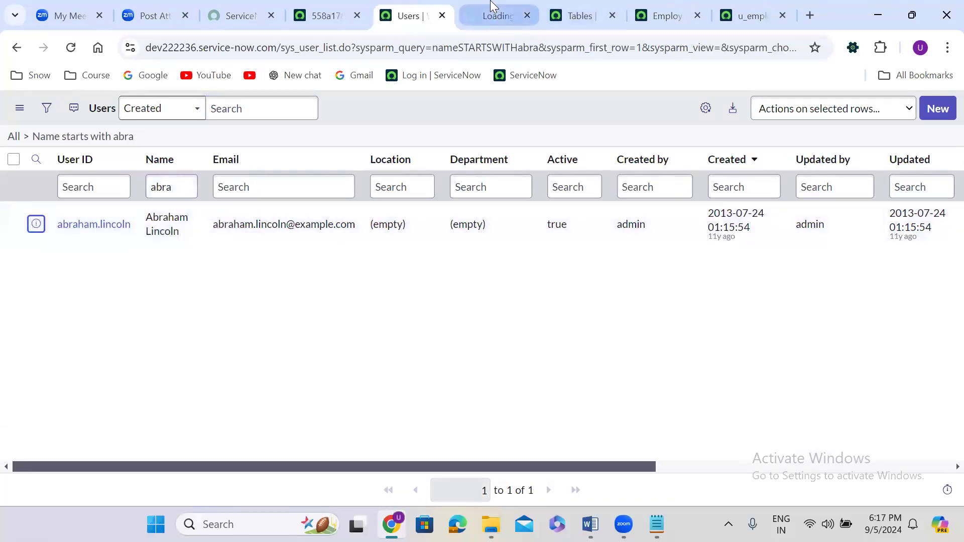
click(491, 11)
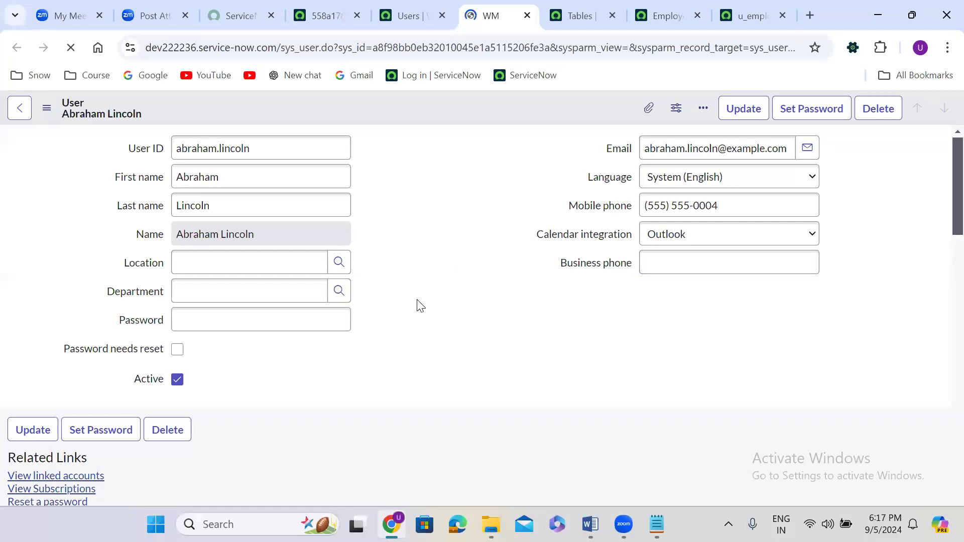
scroll(421, 305, down, 5)
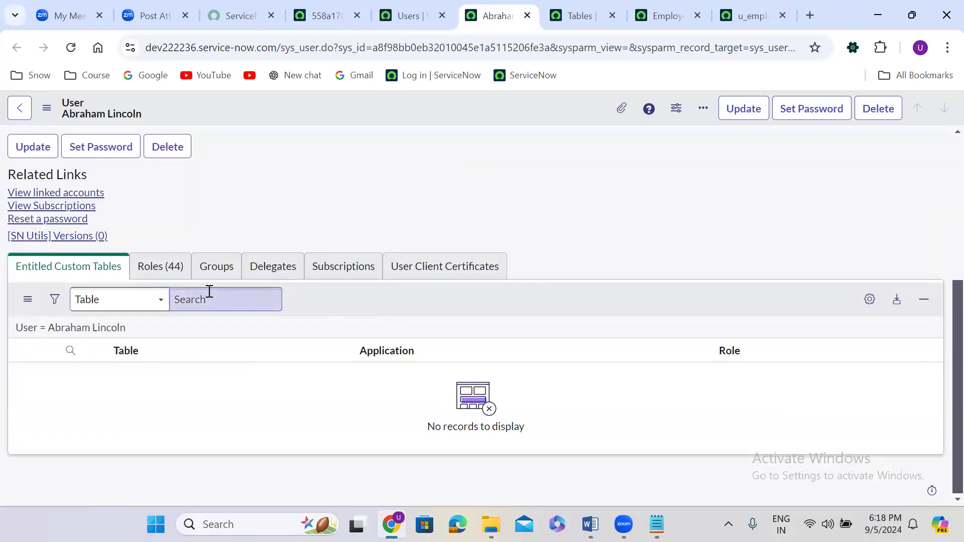
click(146, 259)
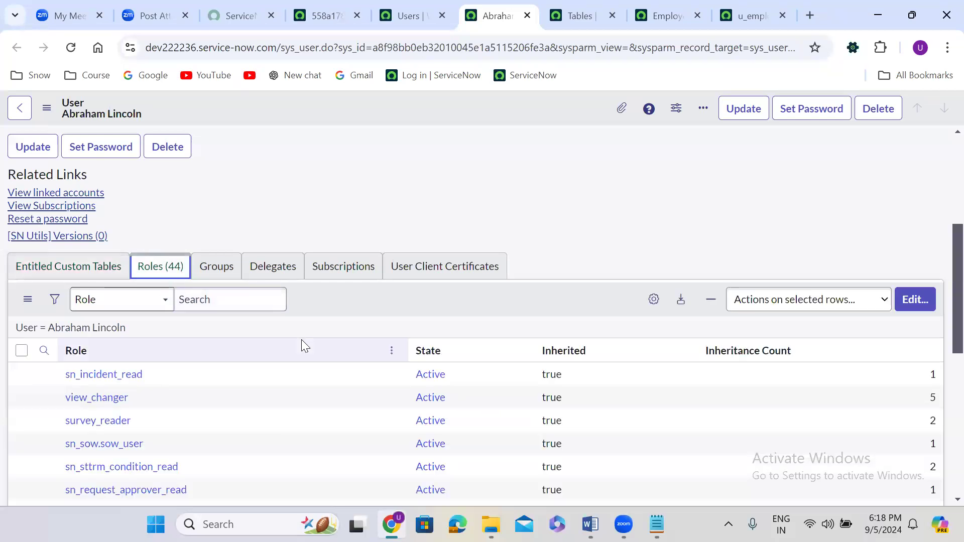
scroll(298, 315, down, 6)
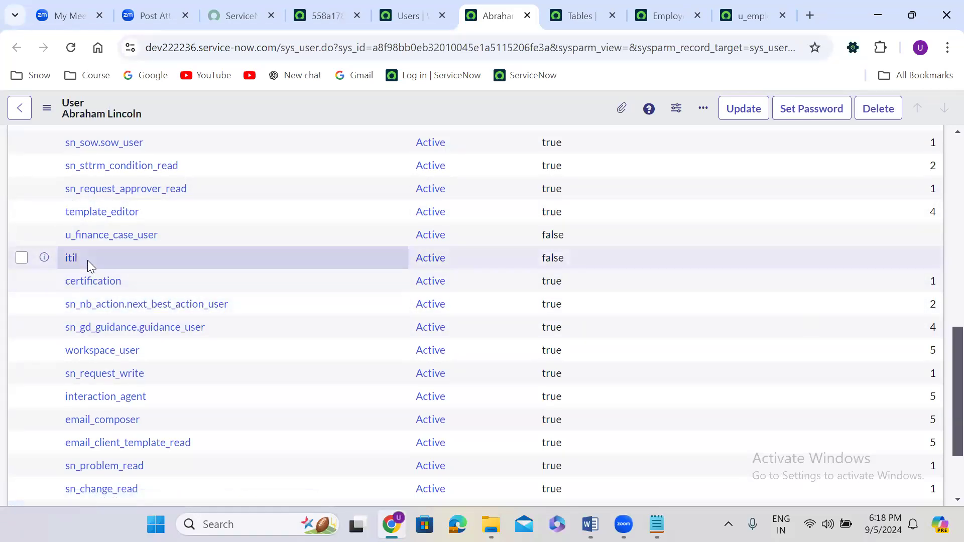
Return to the main instance page and impersonate the user whose roles were just reviewed
click(407, 7)
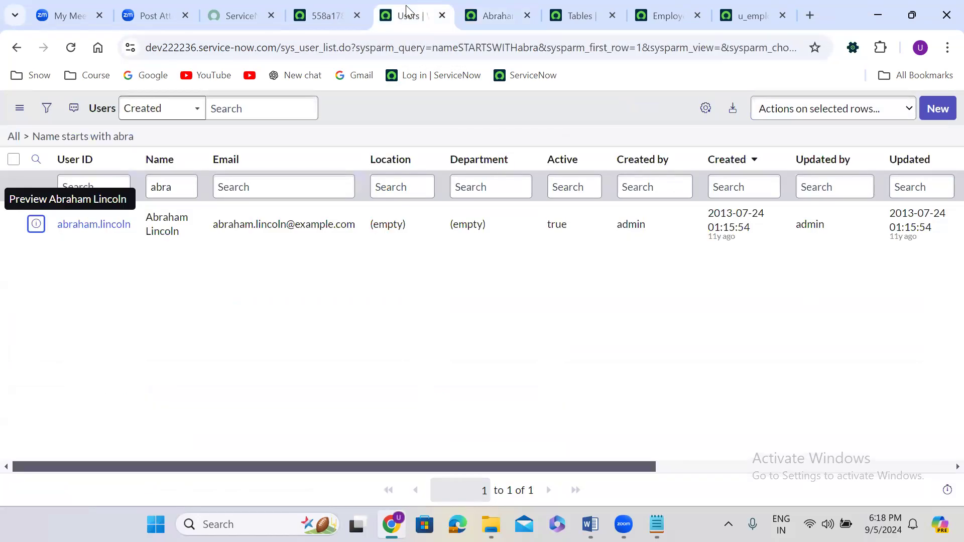
click(336, 11)
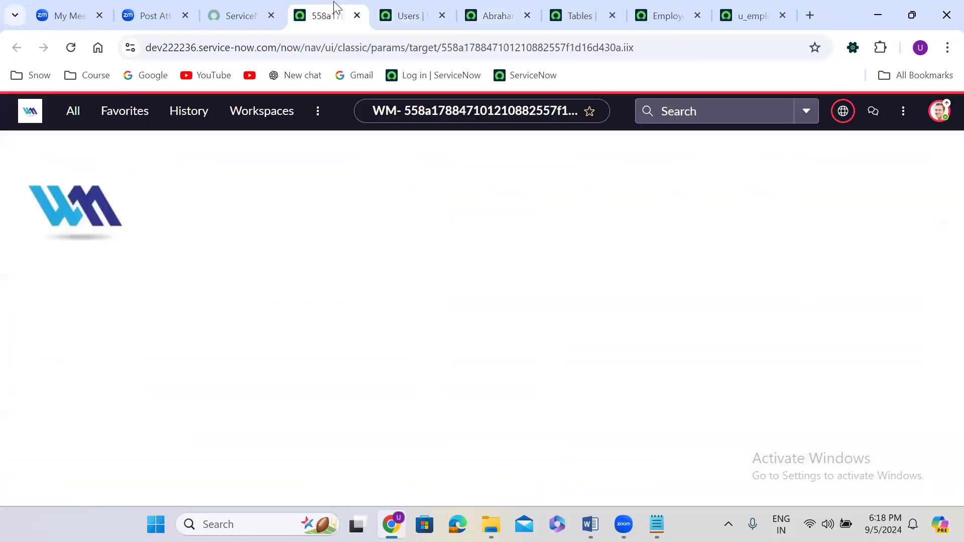
click(940, 110)
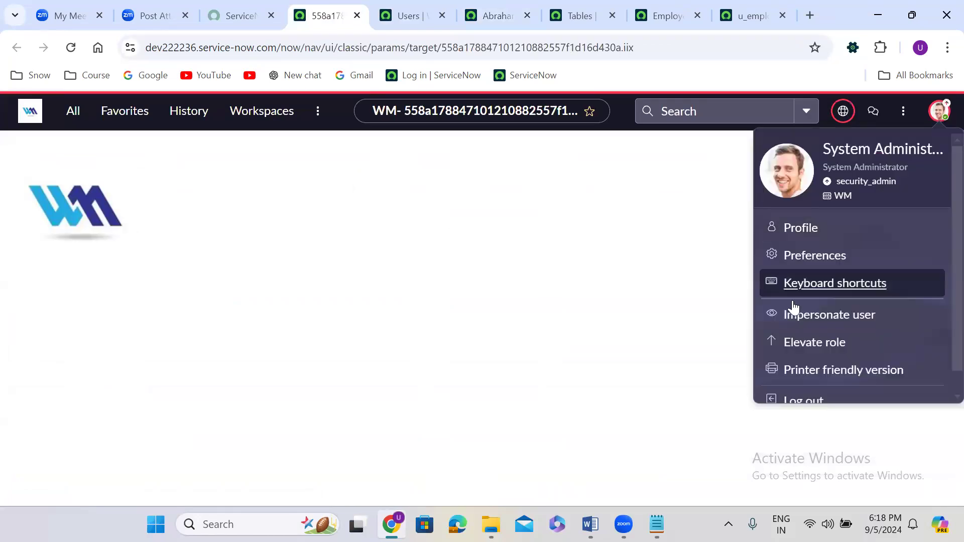
click(823, 315)
click(394, 327)
click(641, 453)
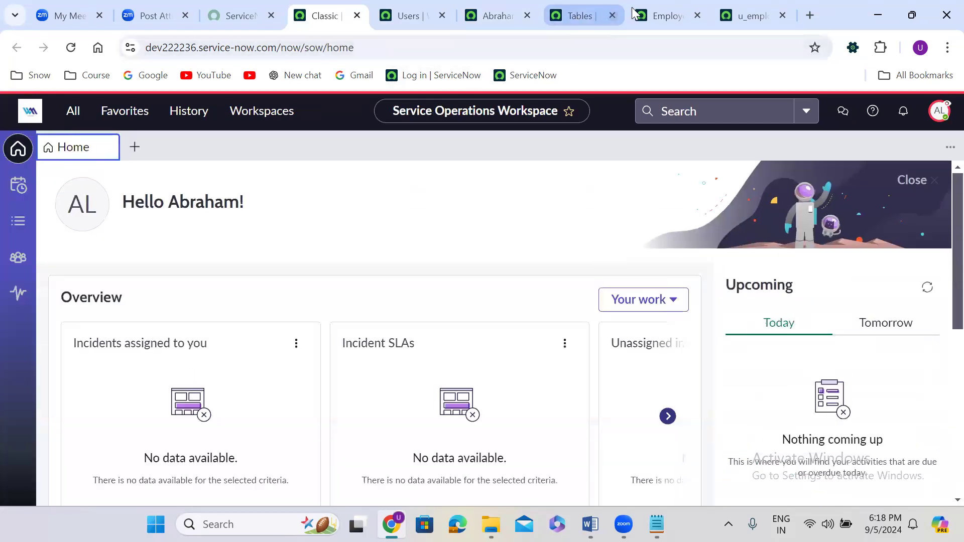
Open the Employee Details records as the impersonated user with u_employee_details.list and examine which columns are shown
click(663, 15)
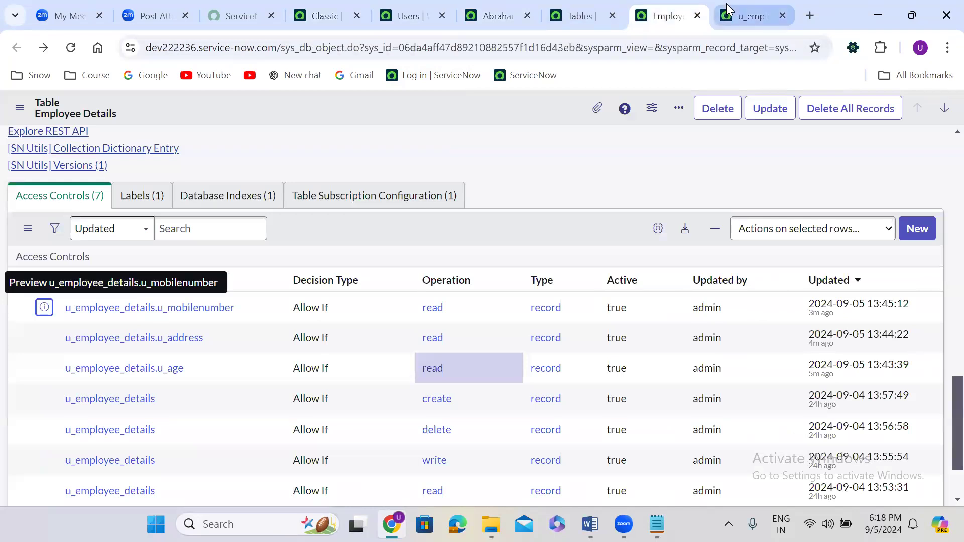
click(729, 10)
click(672, 6)
click(311, 16)
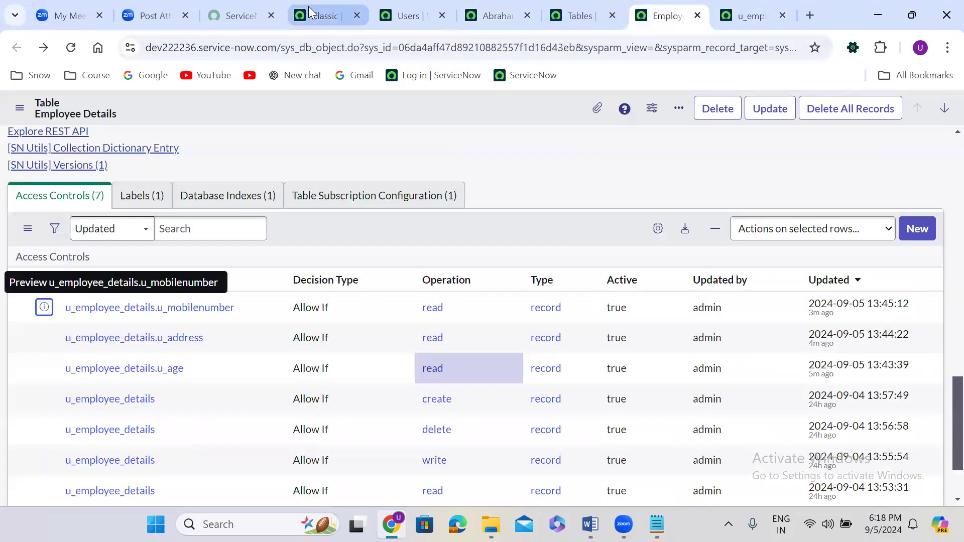
click(73, 111)
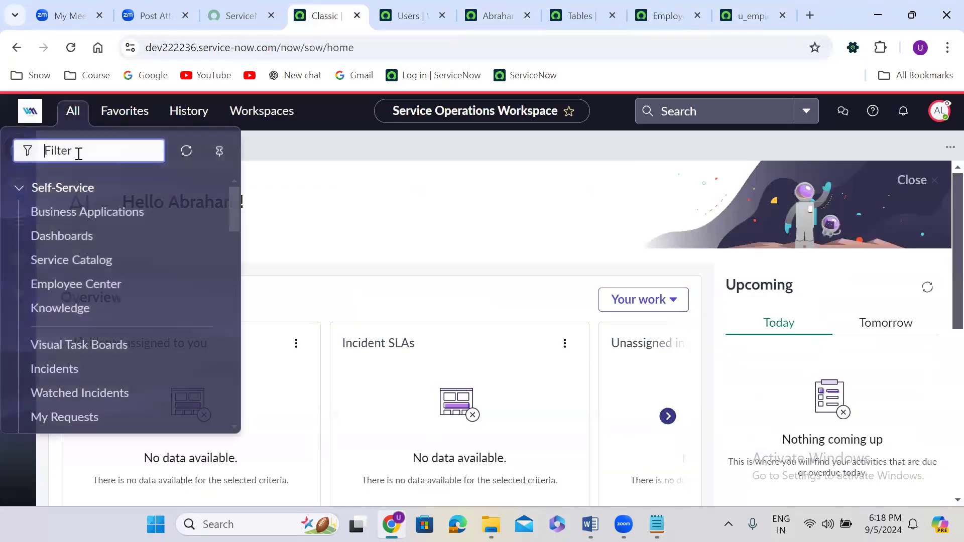
text(u_employe)
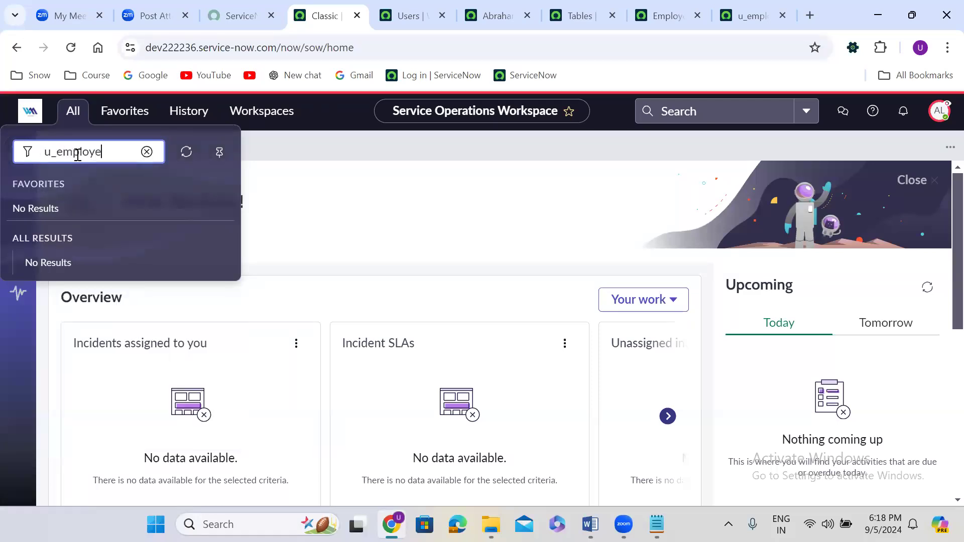
text(e_details.list)
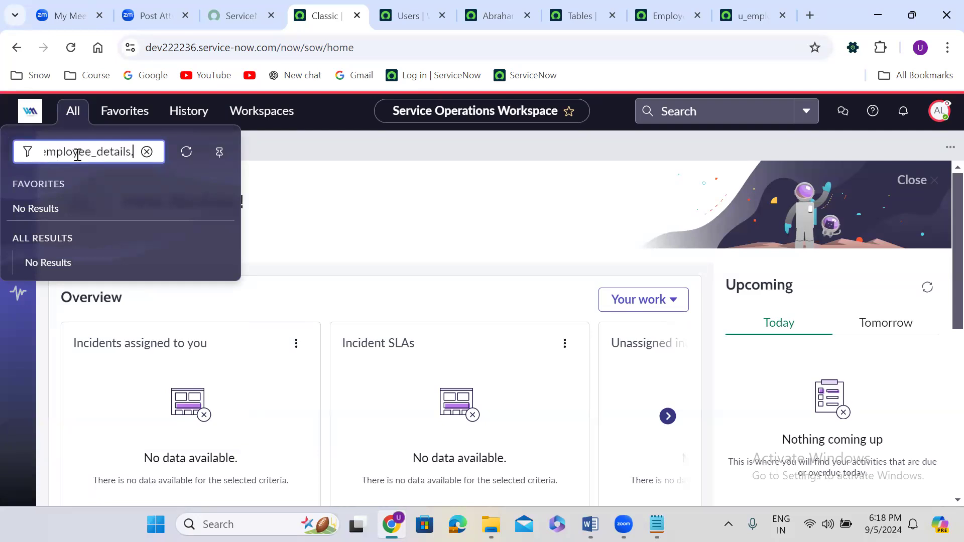
key(Return)
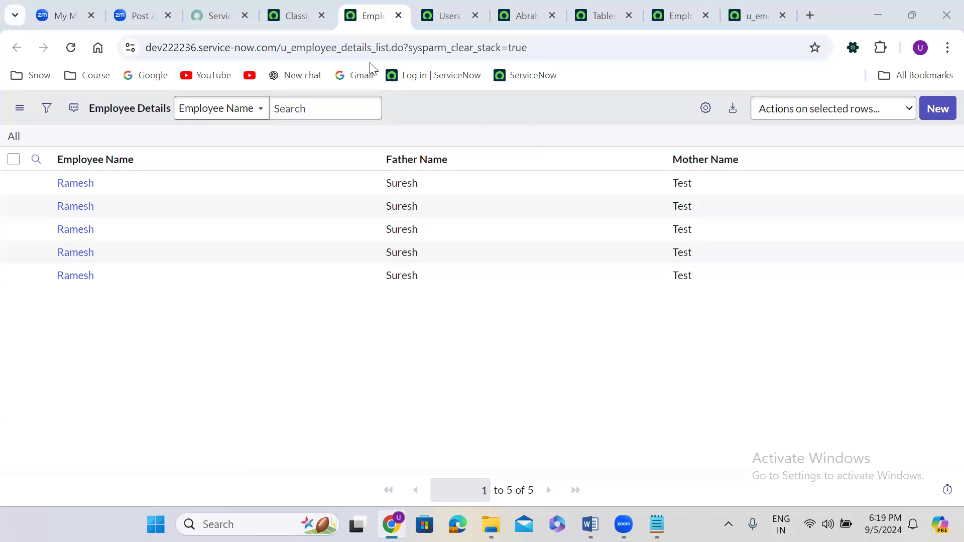
End the impersonation from the Service Operations Workspace page to return to the administrator account
click(295, 14)
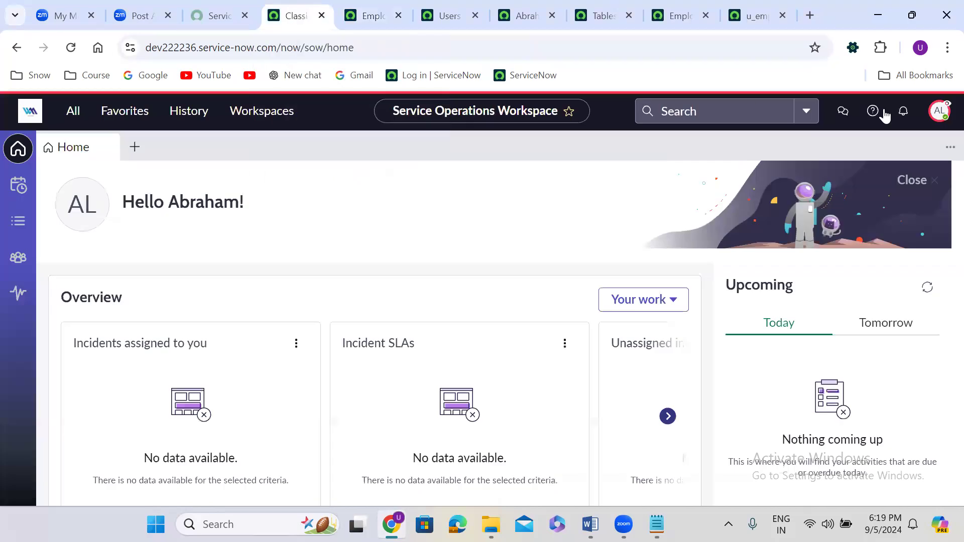
click(940, 110)
click(830, 313)
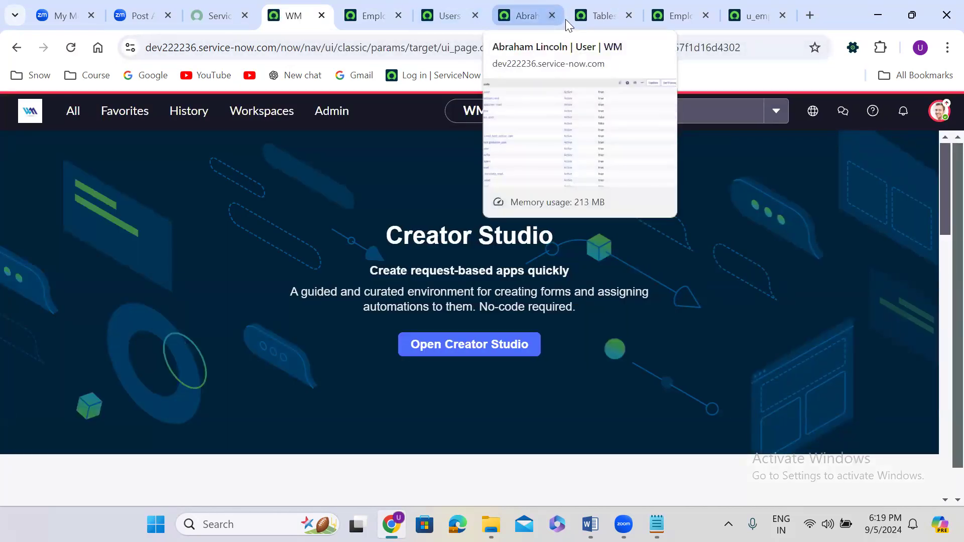
Open the role assignments on the impersonation test user's record for editing and remove the itil role
click(454, 11)
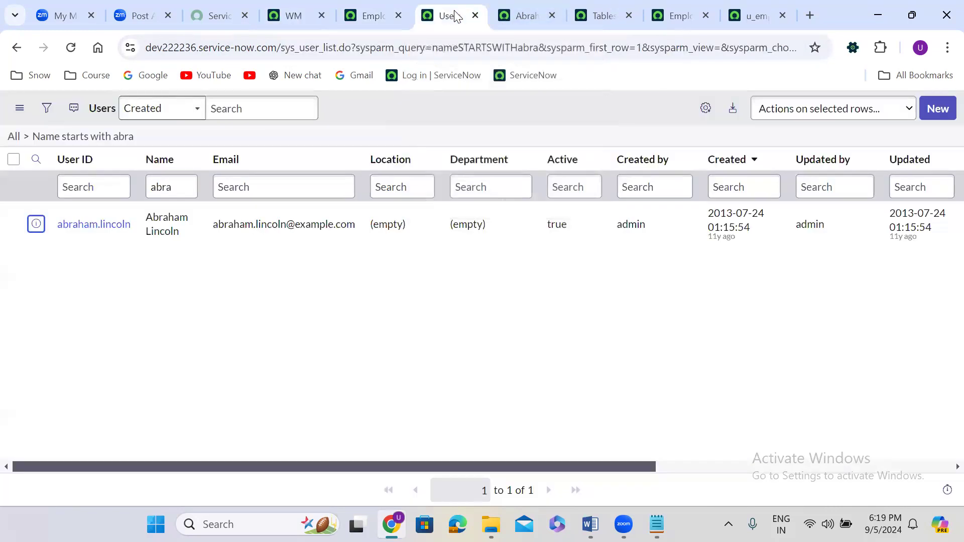
click(520, 15)
scroll(940, 247, up, 5)
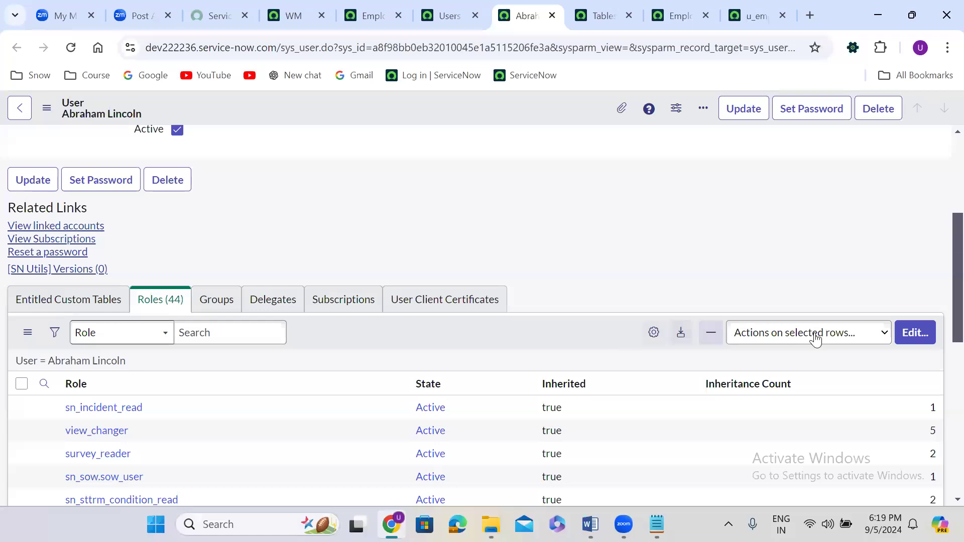
click(897, 333)
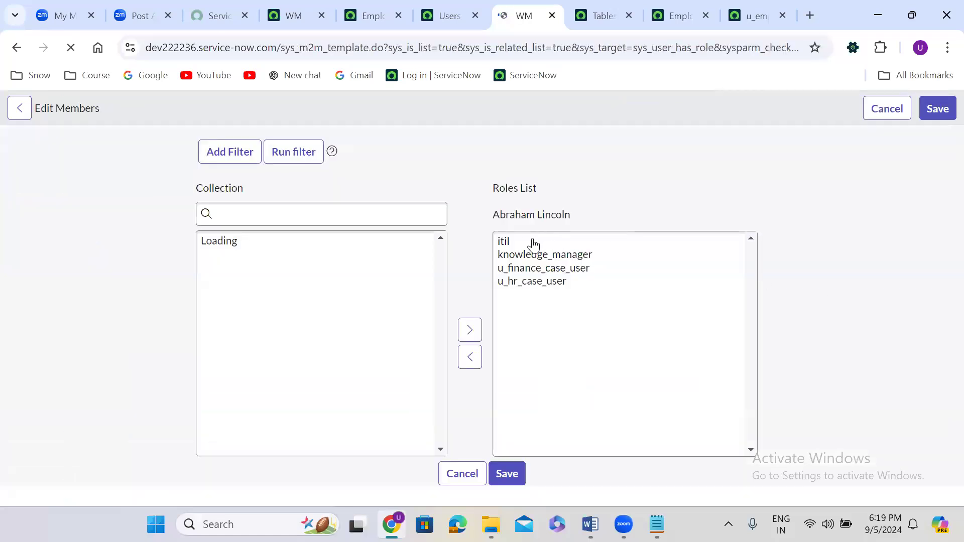
click(526, 314)
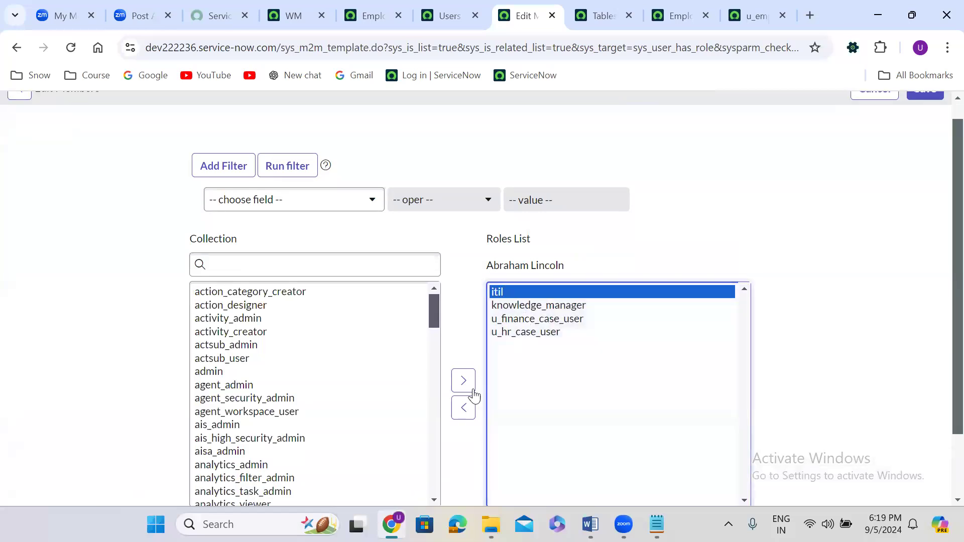
click(464, 408)
Find the itil_admin role, add it to the user's Roles List and save the role changes
click(281, 264)
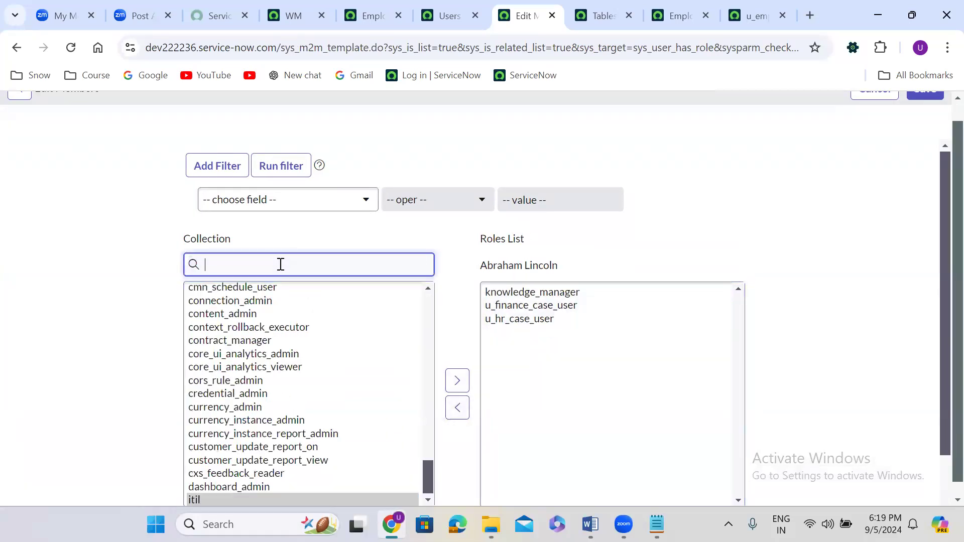
text(itil)
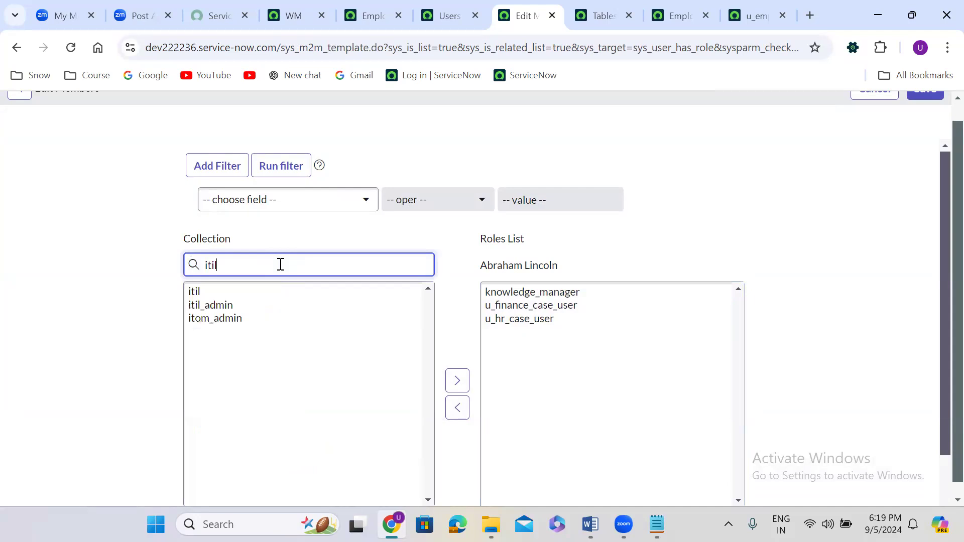
click(215, 307)
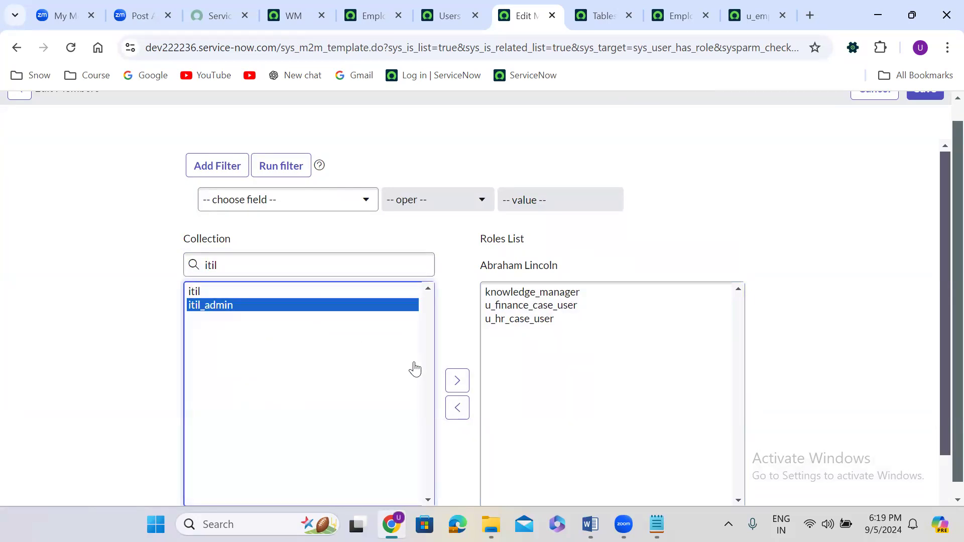
click(458, 381)
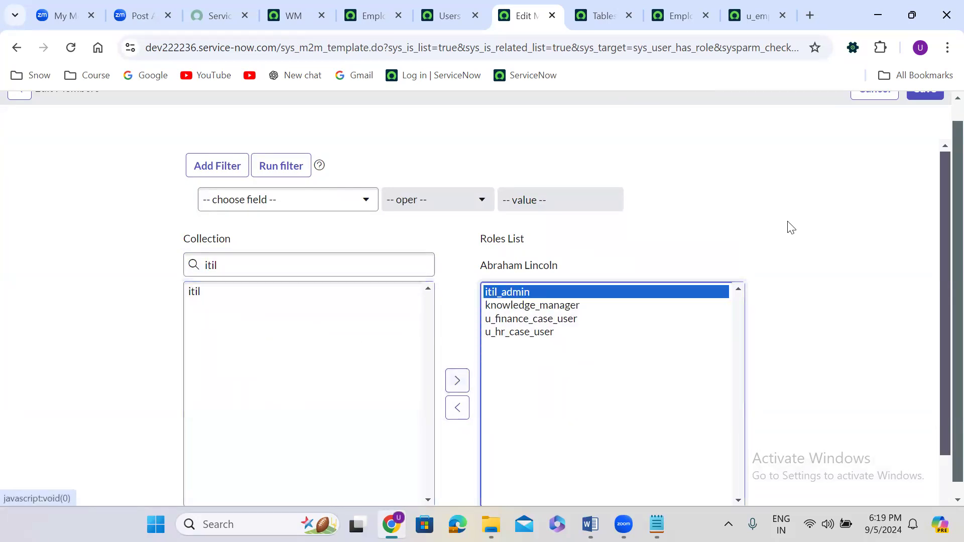
scroll(927, 105, up, 1)
click(927, 108)
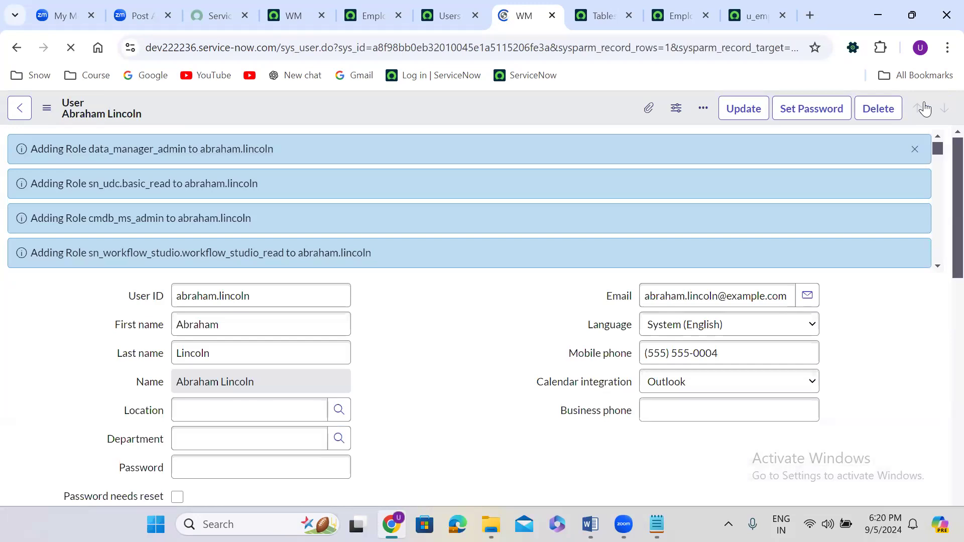
Dismiss the role notices on the user record and review its updated Roles list
click(915, 149)
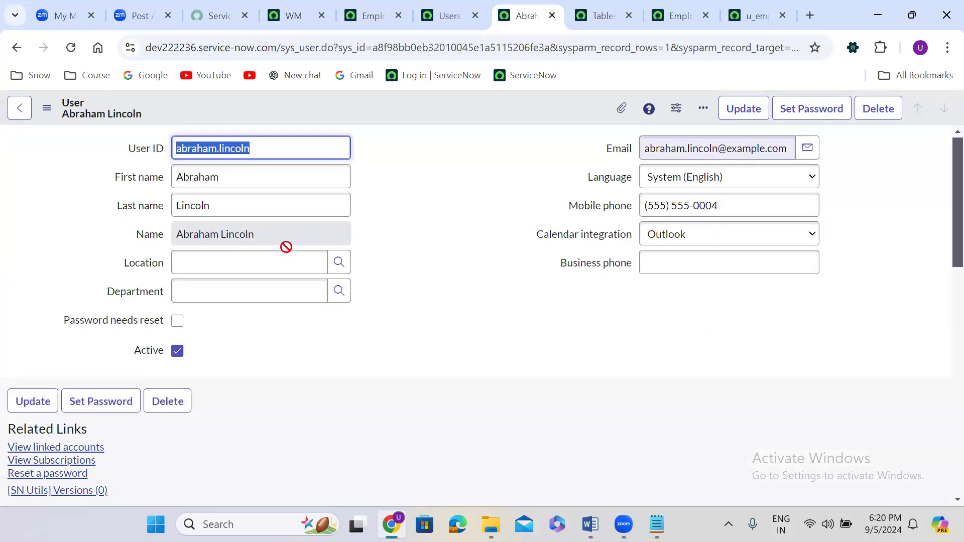
click(394, 248)
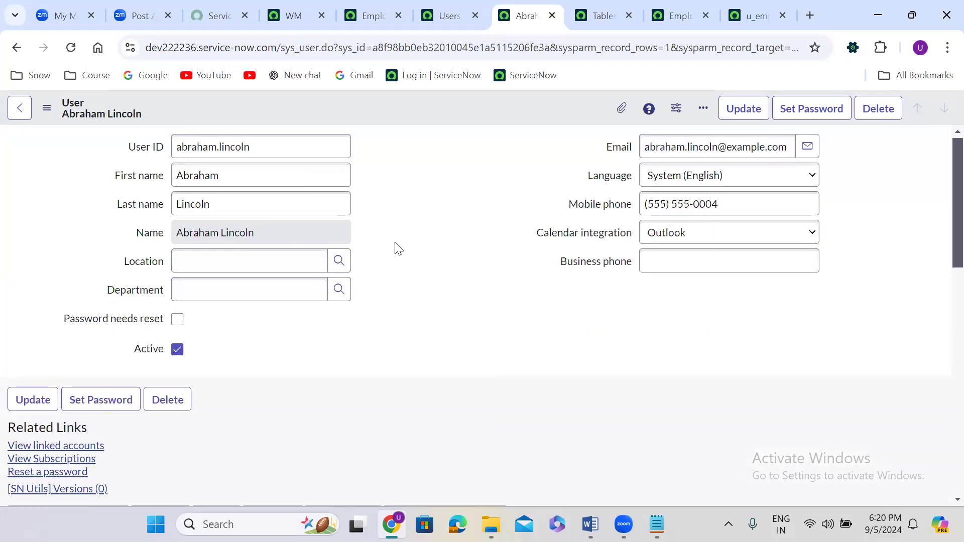
scroll(397, 248, down, 8)
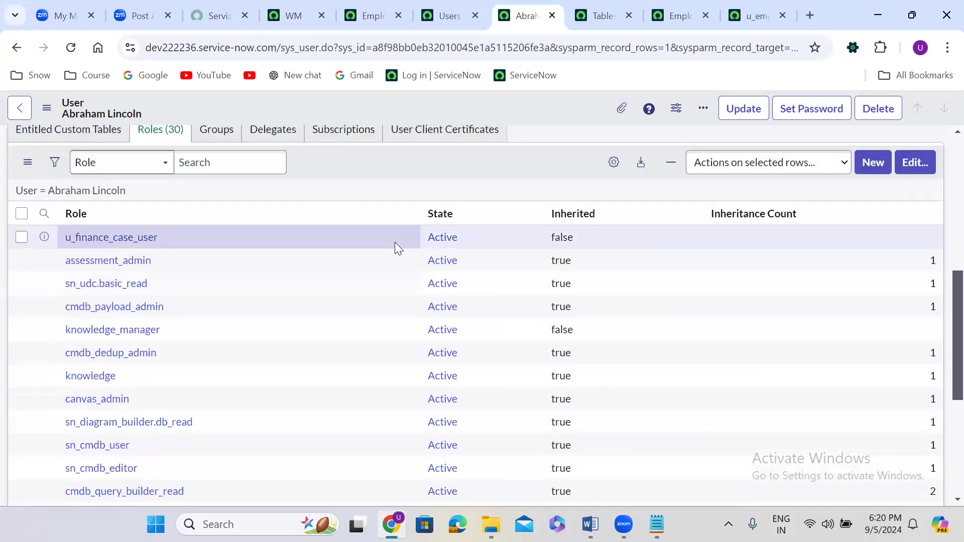
scroll(395, 242, up, 8)
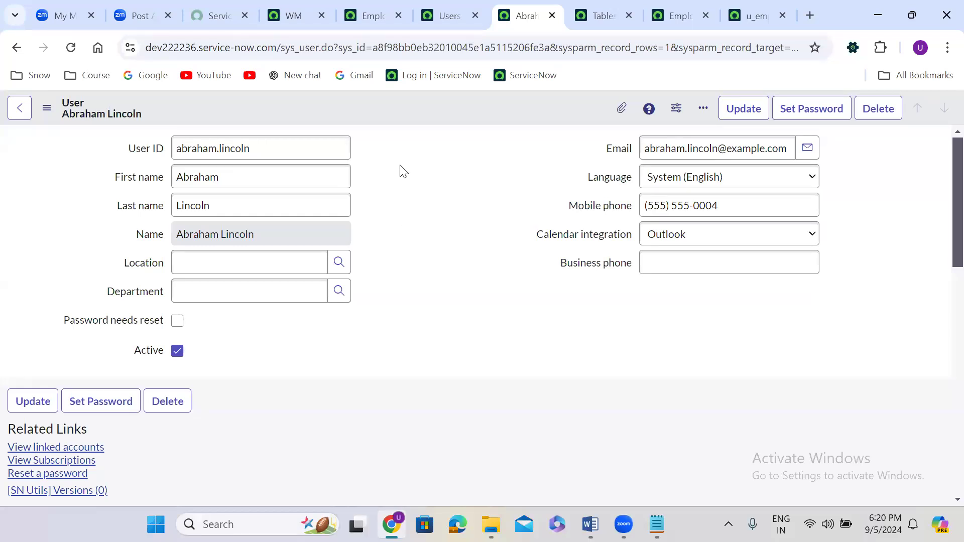
Return to the main instance page and impersonate the user who was just given itil_admin
click(295, 7)
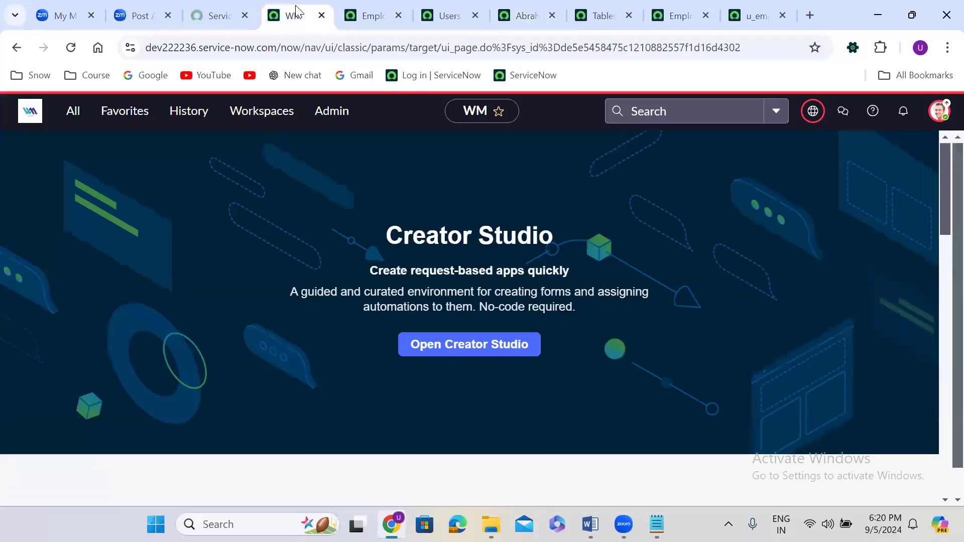
click(943, 114)
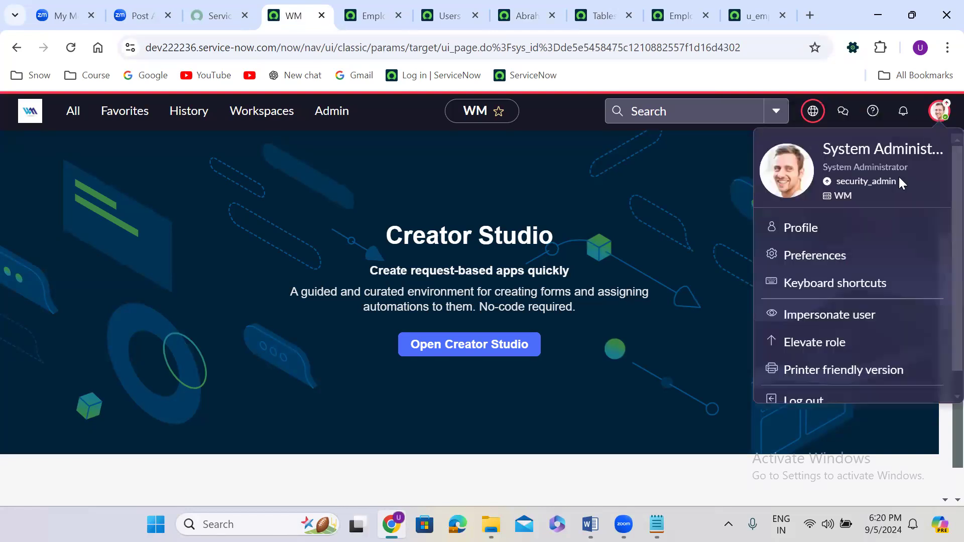
click(823, 317)
click(509, 315)
click(637, 456)
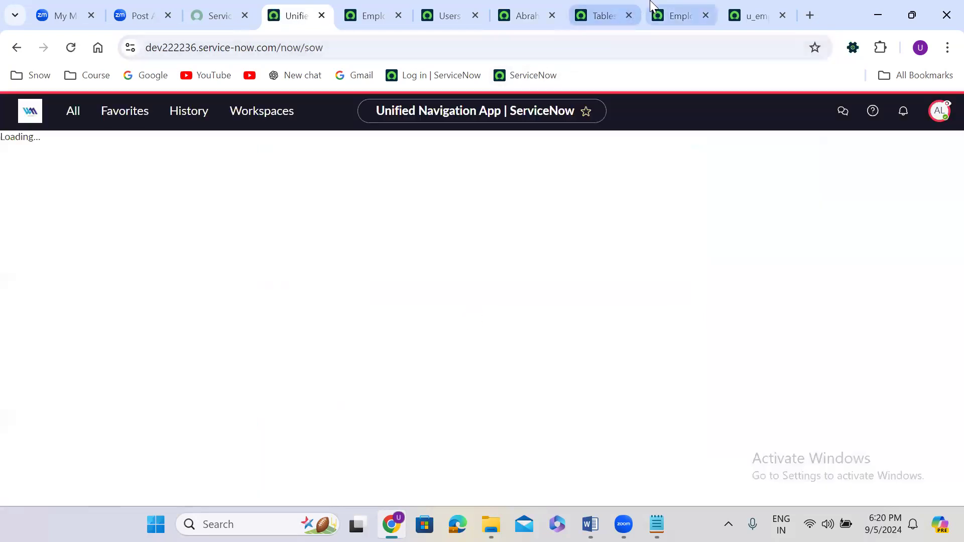
Reload the Employee Details records list as the impersonated user and examine which columns are shown
click(651, 6)
click(371, 13)
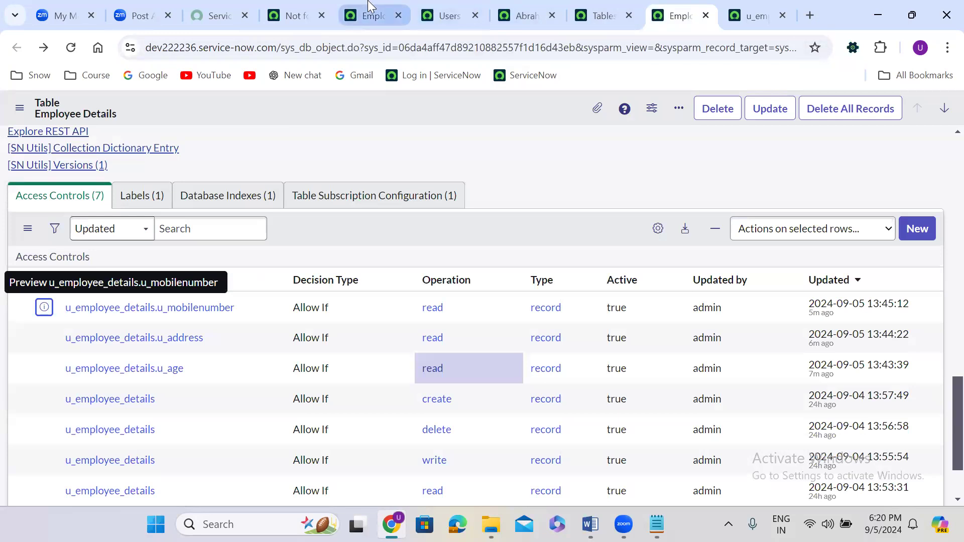
click(70, 47)
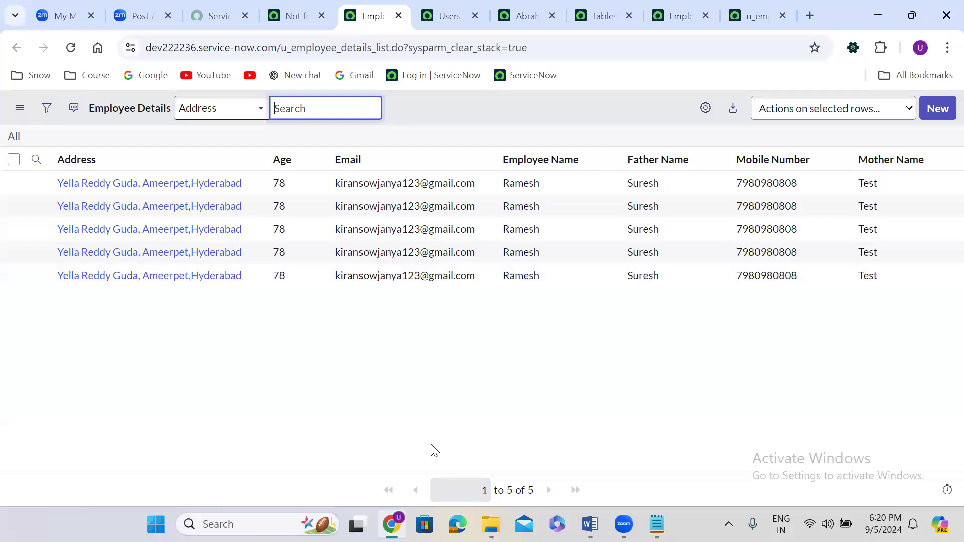
key(alt+Tab)
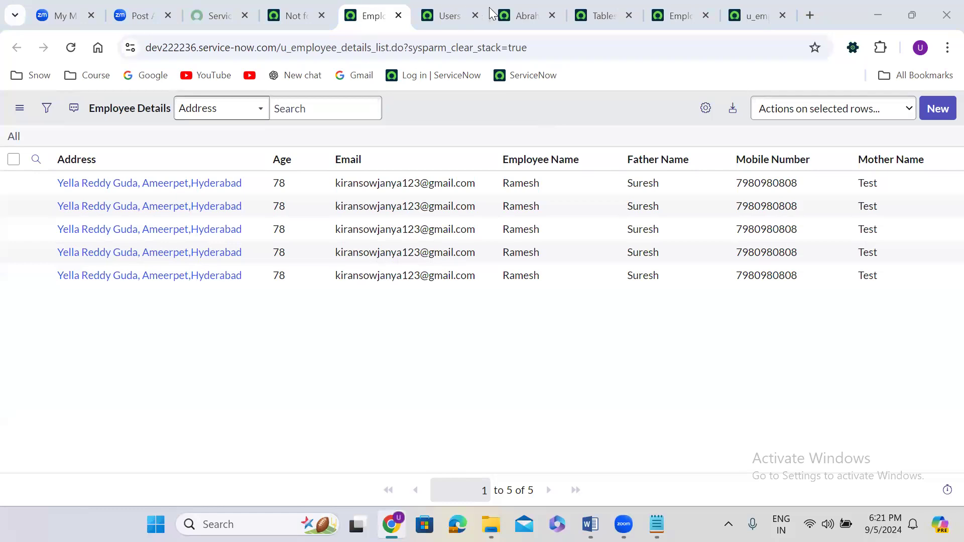
Refresh the Access Controls list on the Employee Details table record while still impersonating the user
click(670, 15)
scroll(349, 234, down, 1)
scroll(349, 235, down, 1)
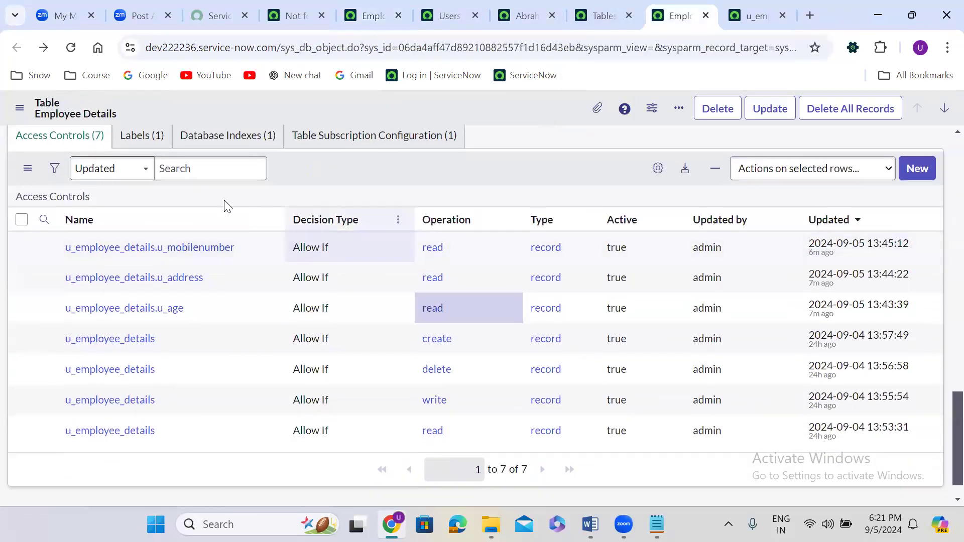
click(84, 197)
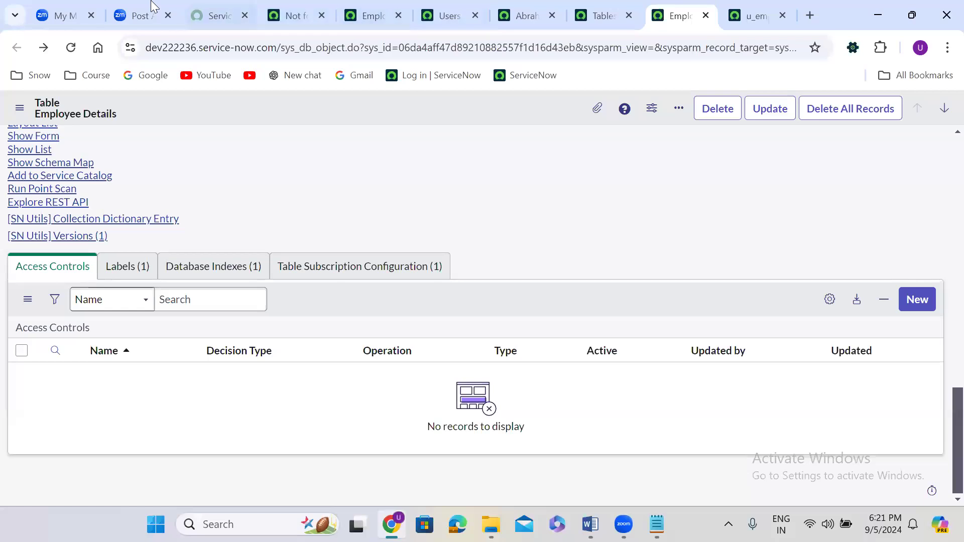
End the impersonation from the Service Operations Workspace page to get back to administrator access
click(316, 9)
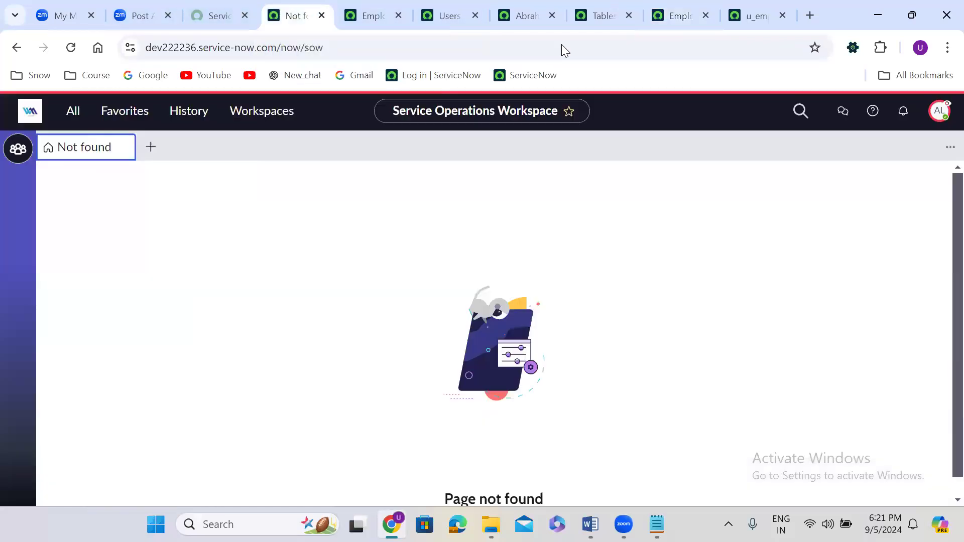
click(939, 112)
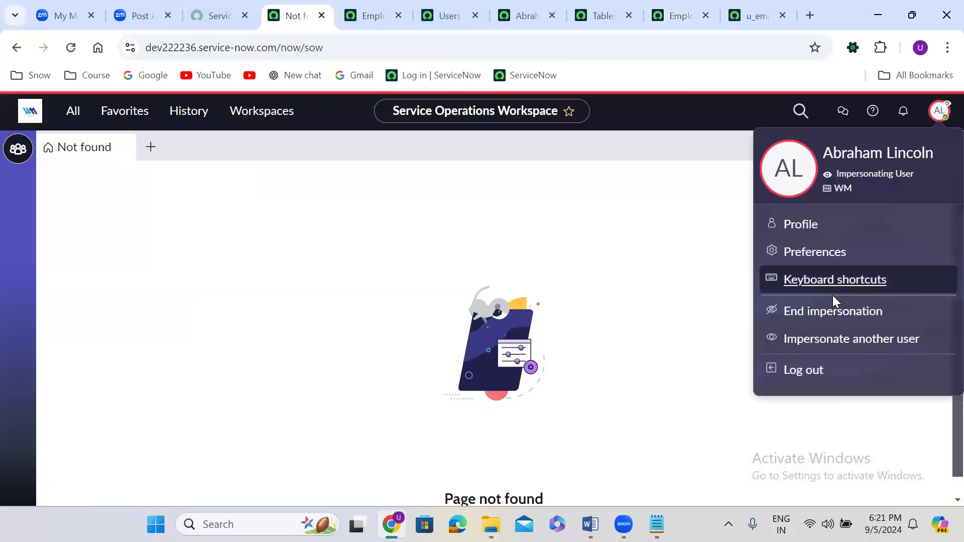
click(826, 311)
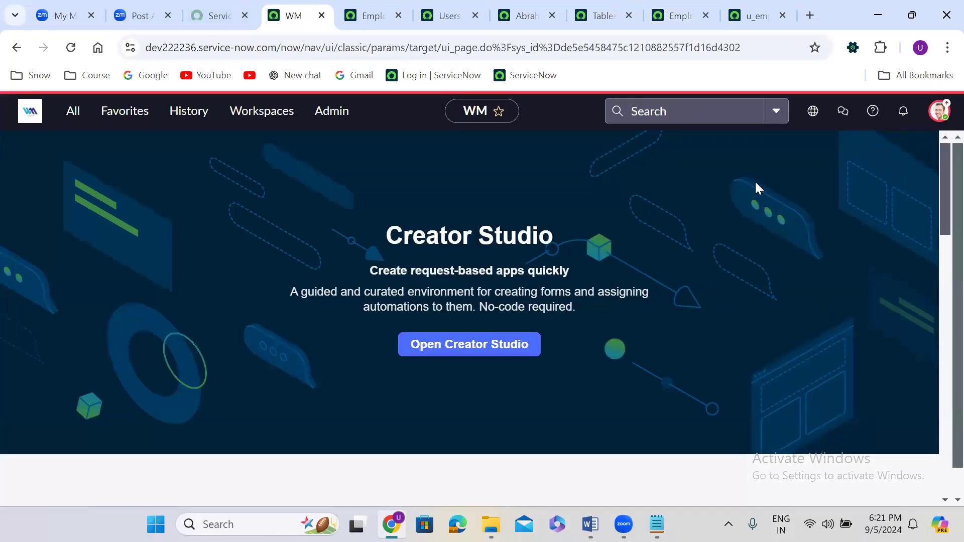
Refresh the Employee Details table's Access Controls list as administrator and review the field-level and table-level ACLs
click(607, 15)
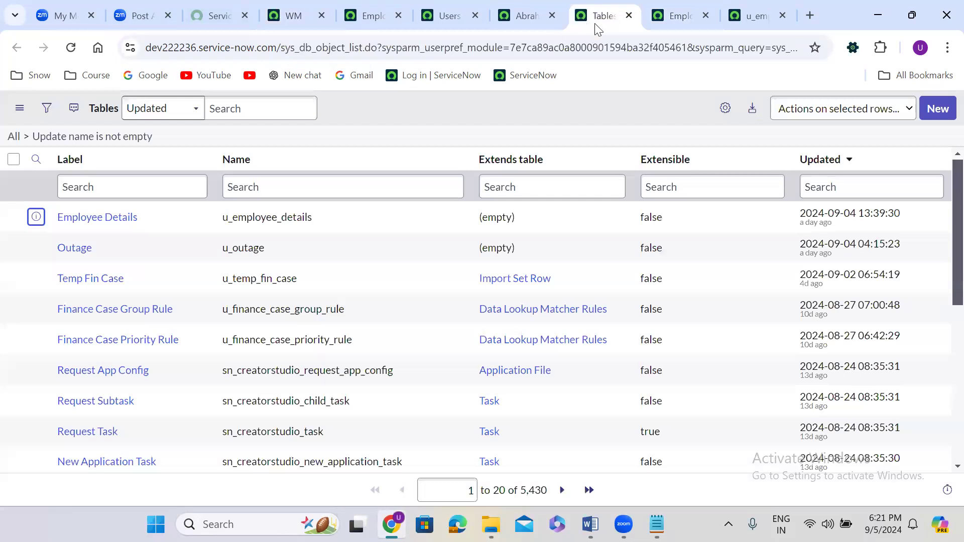
click(693, 7)
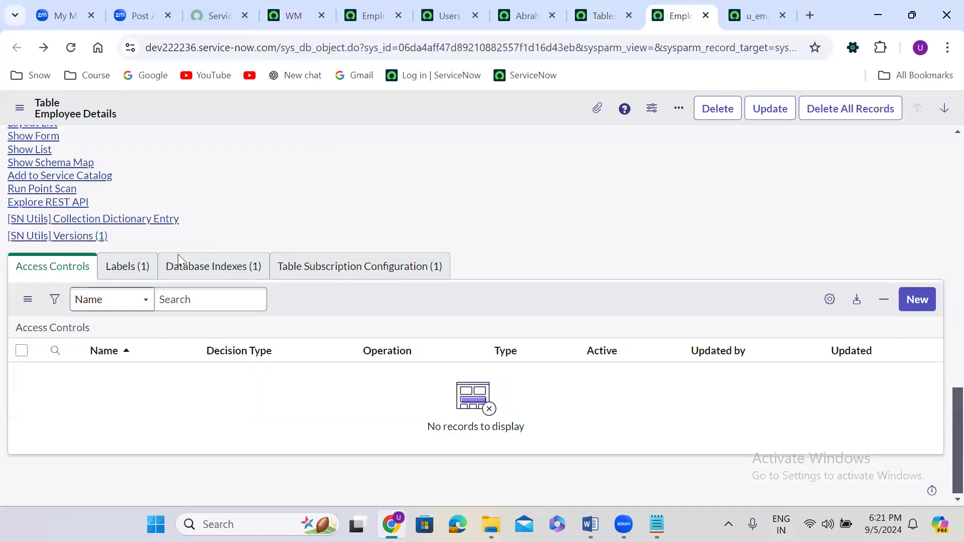
click(74, 333)
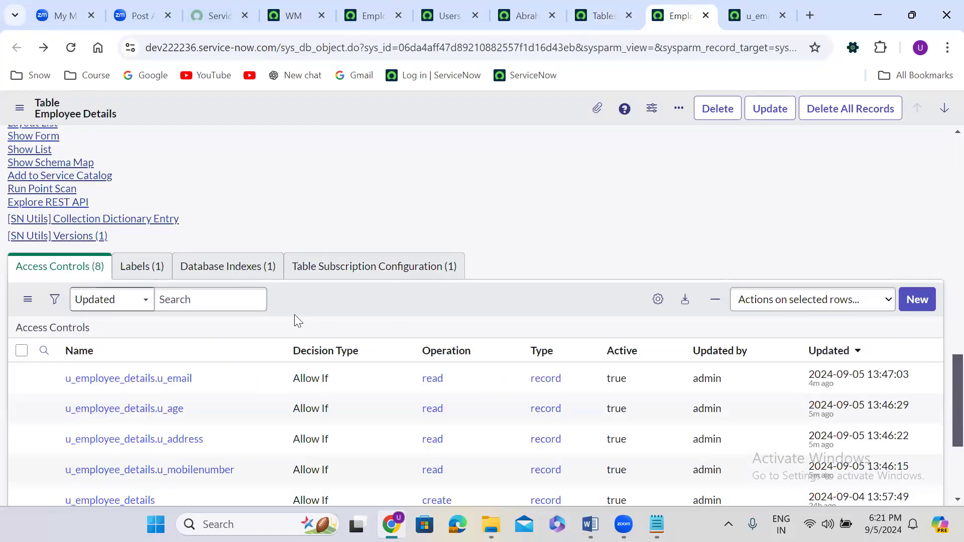
scroll(294, 315, down, 1)
scroll(296, 321, down, 3)
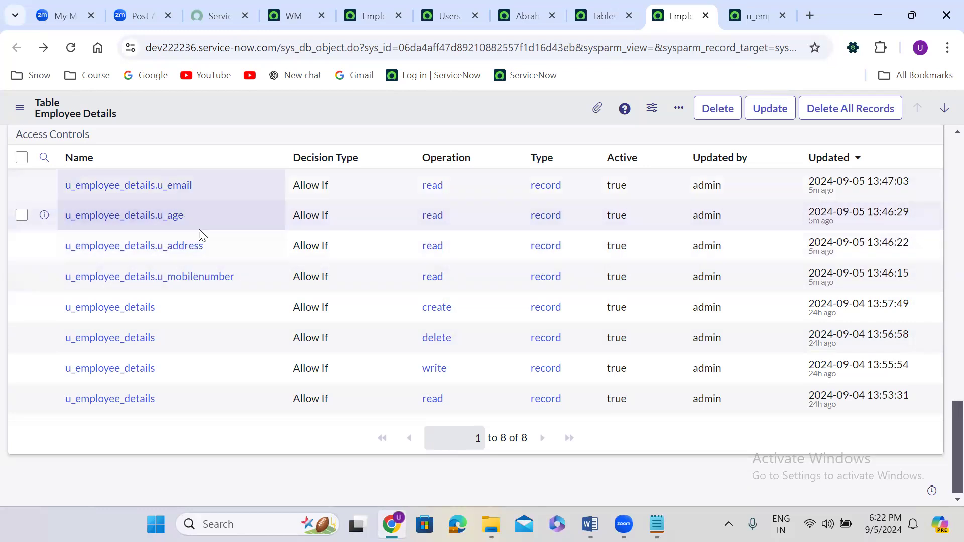
Close the old ACL tab and open the u_mobilenumber, u_address, u_age and u_email read ACLs in separate browser tabs
click(784, 16)
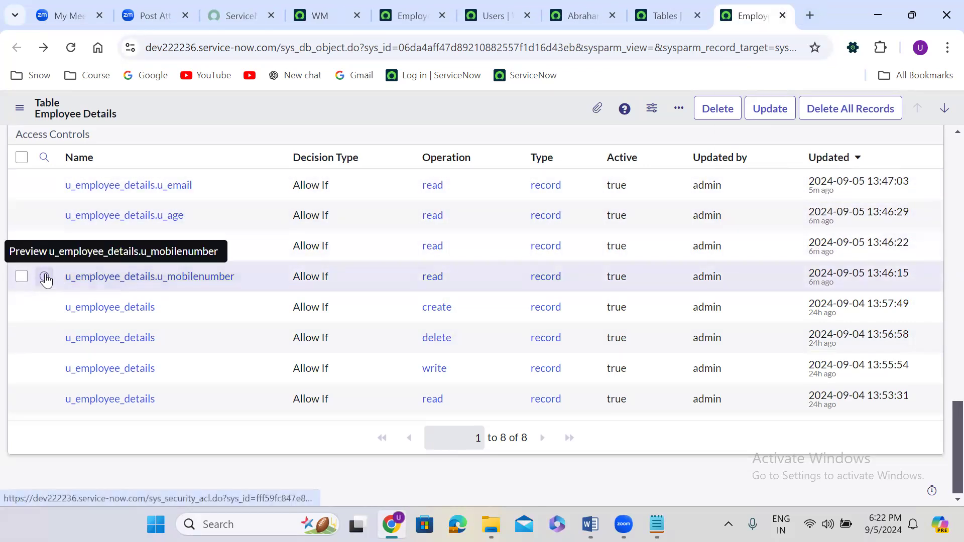
right_click(46, 279)
click(106, 292)
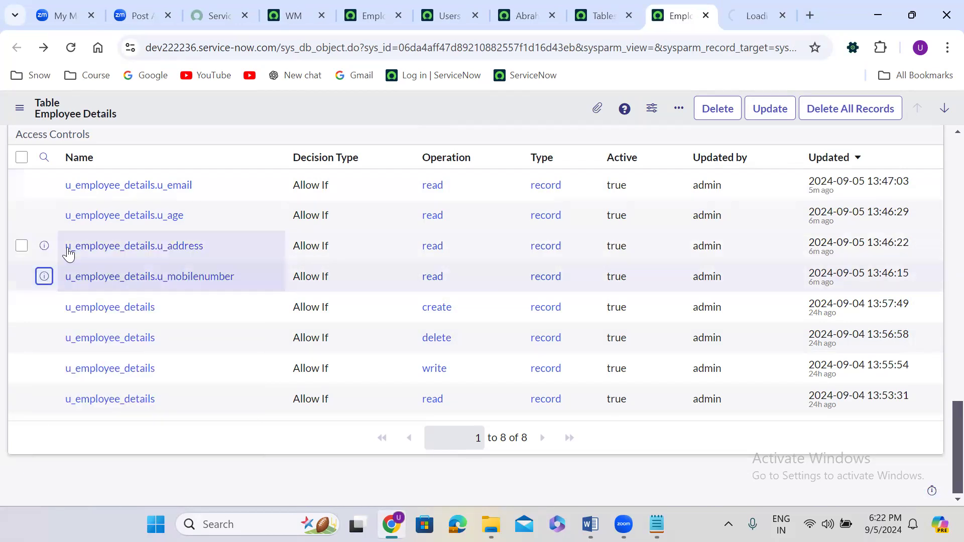
right_click(44, 246)
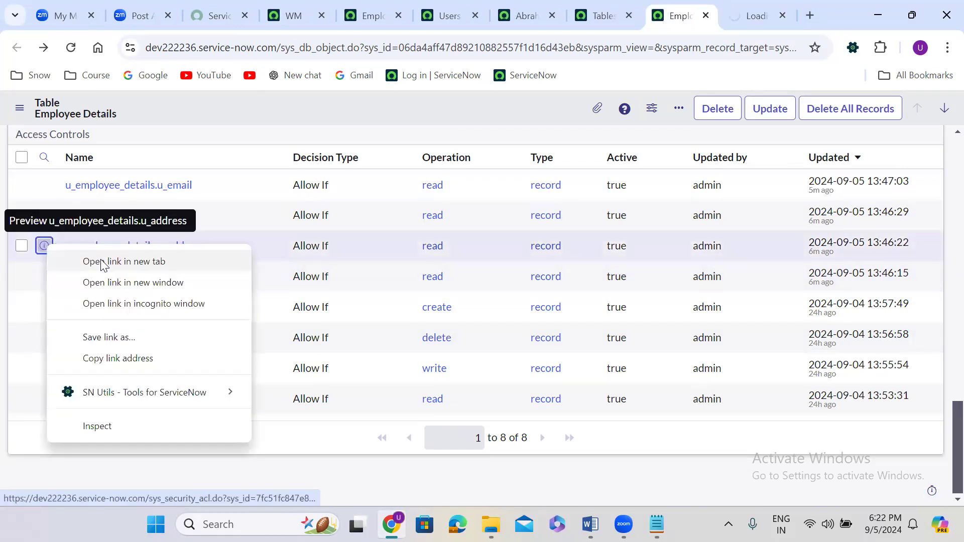
click(103, 262)
right_click(44, 215)
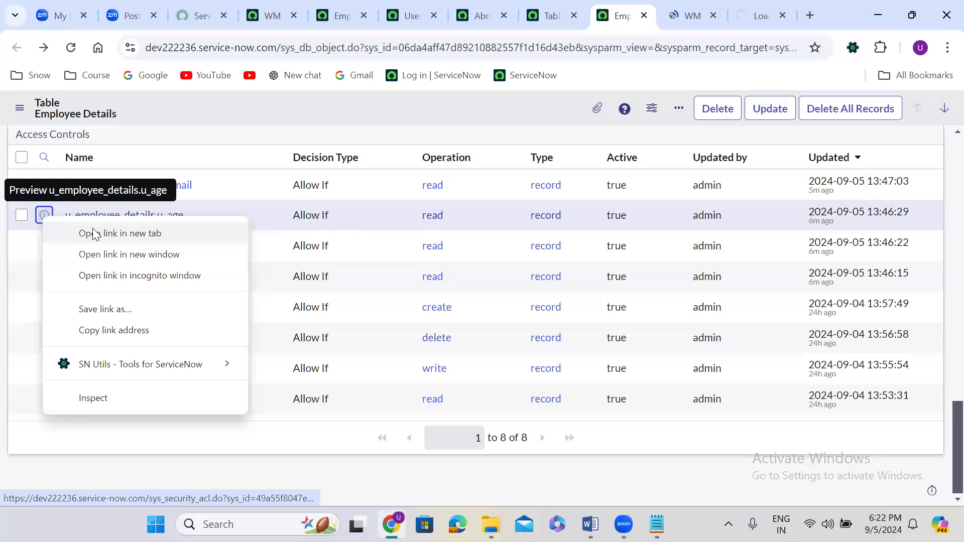
click(95, 234)
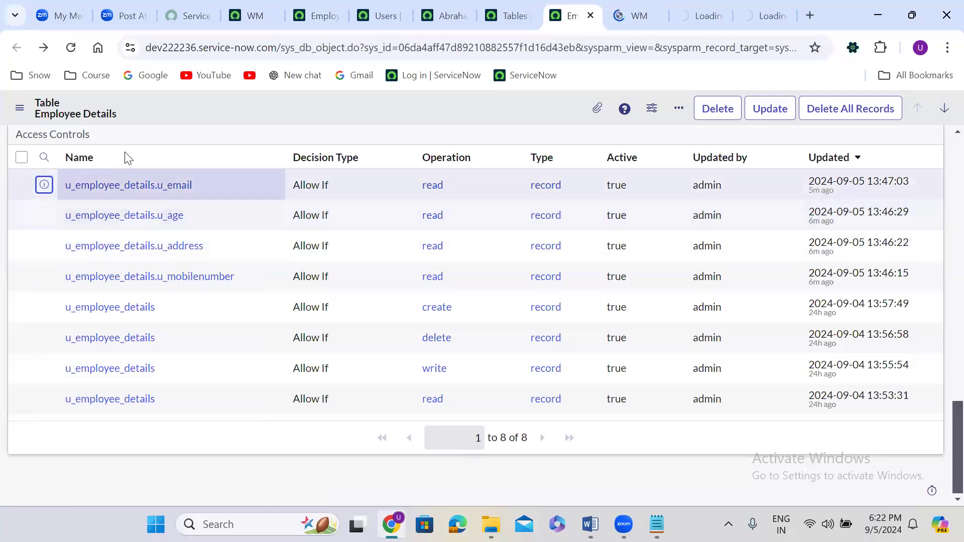
click(45, 185)
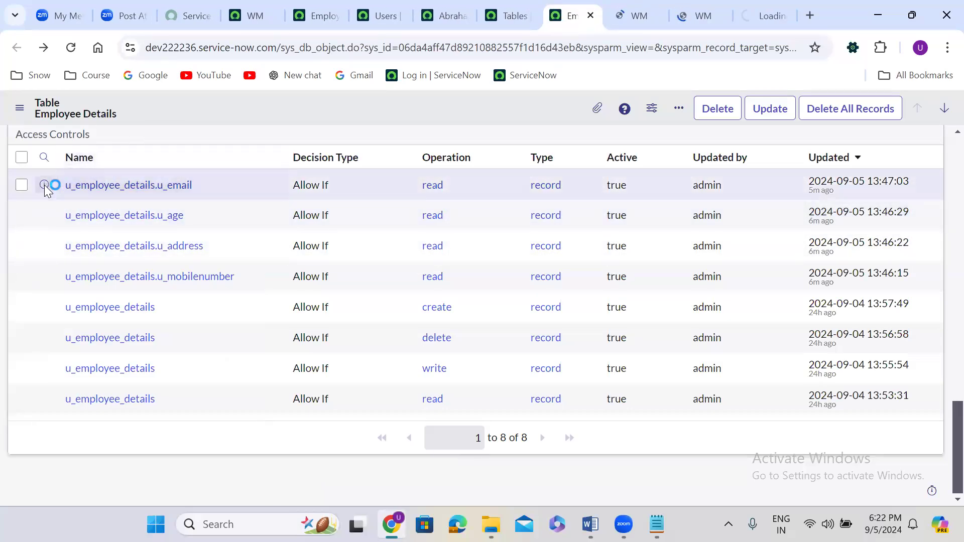
right_click(44, 185)
click(91, 202)
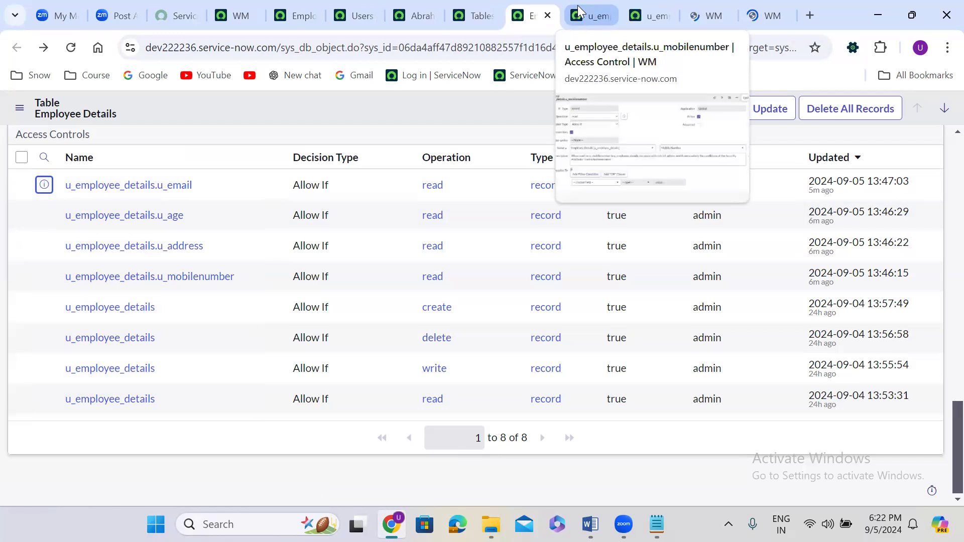
Review the required role on the u_mobilenumber, u_address, u_age and u_email read ACL records
click(580, 11)
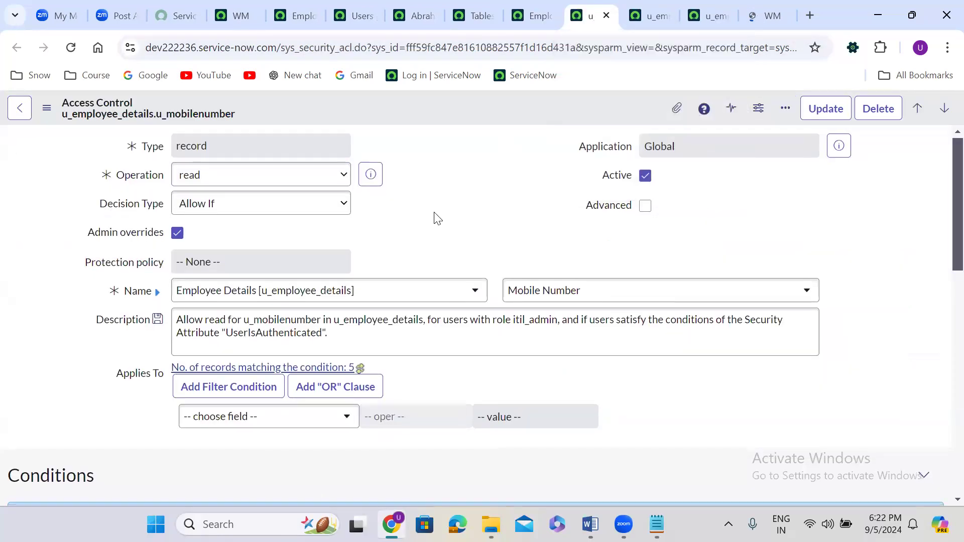
scroll(436, 217, down, 8)
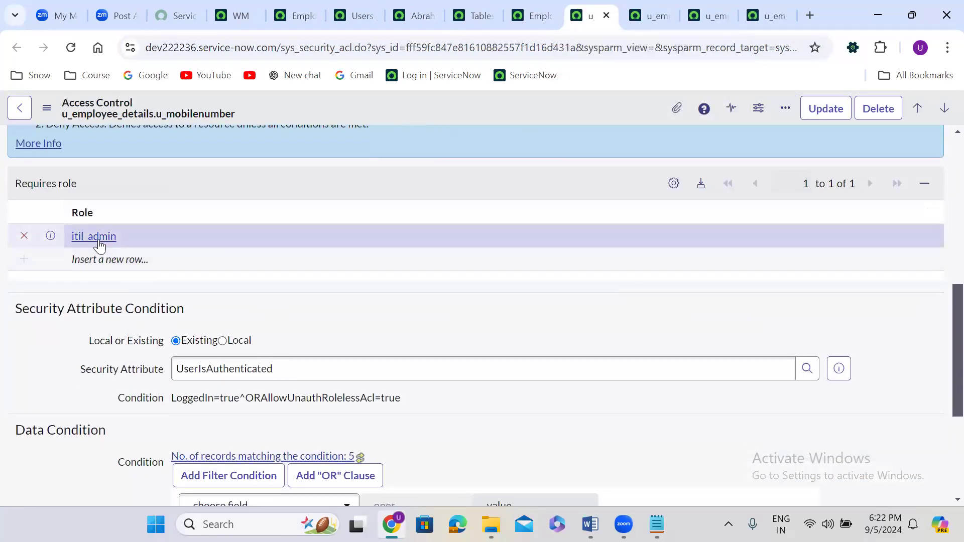
click(650, 7)
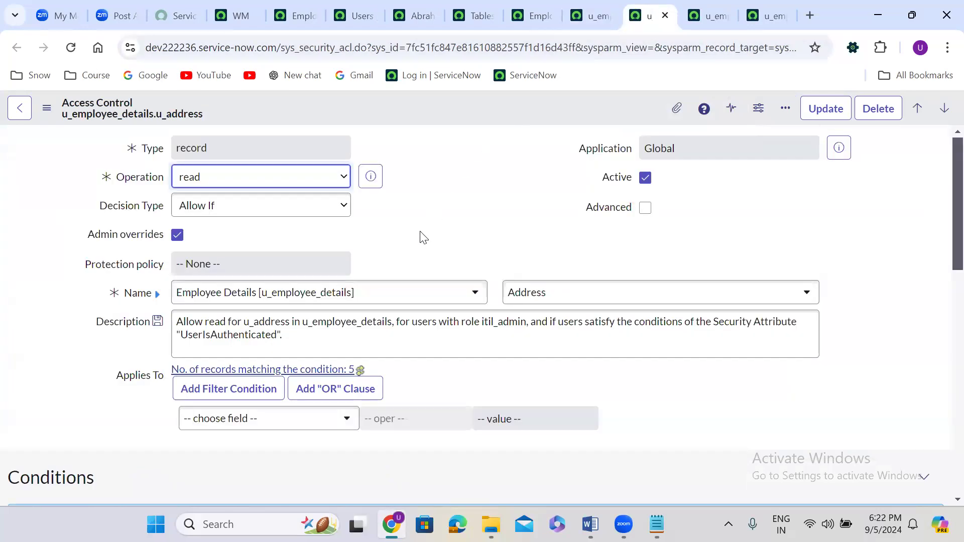
scroll(424, 237, down, 6)
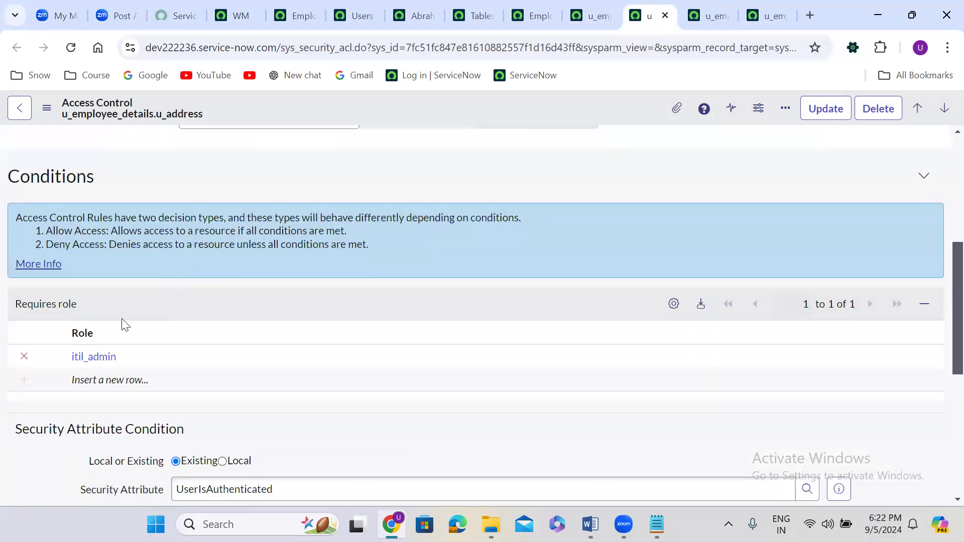
click(717, 7)
scroll(438, 239, down, 4)
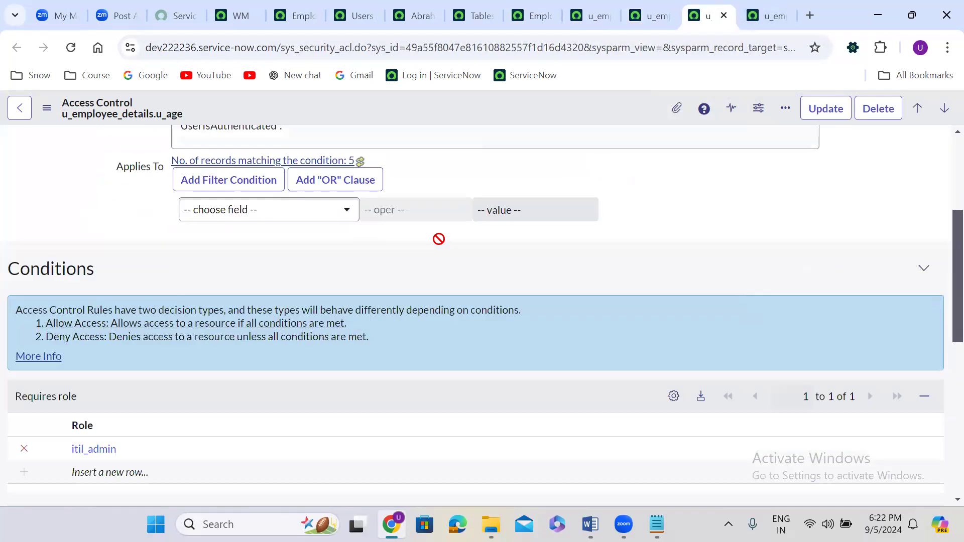
scroll(439, 239, down, 2)
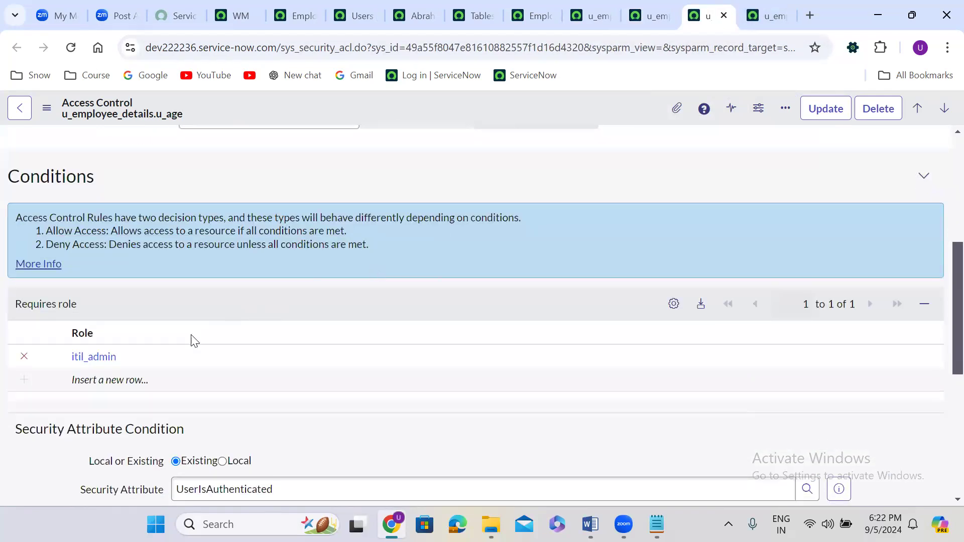
click(774, 7)
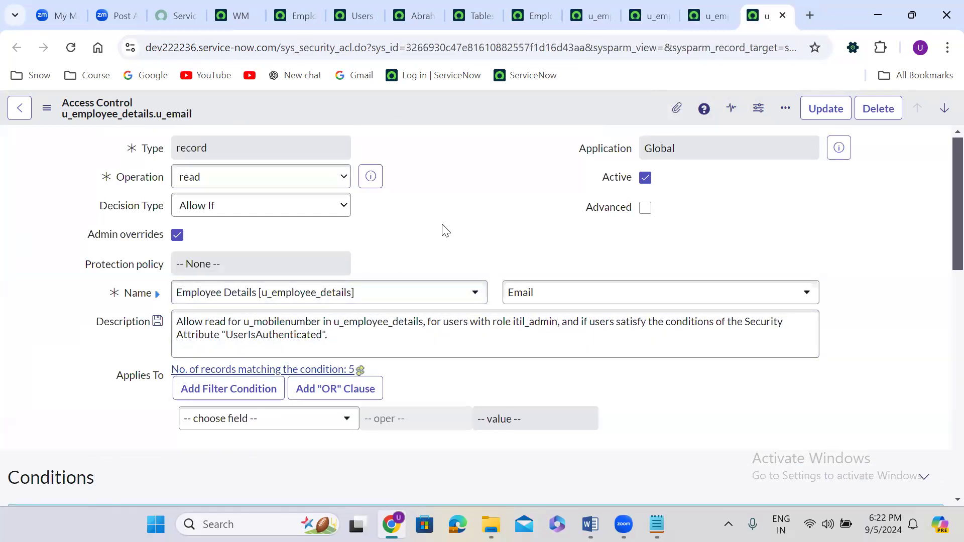
scroll(445, 231, down, 5)
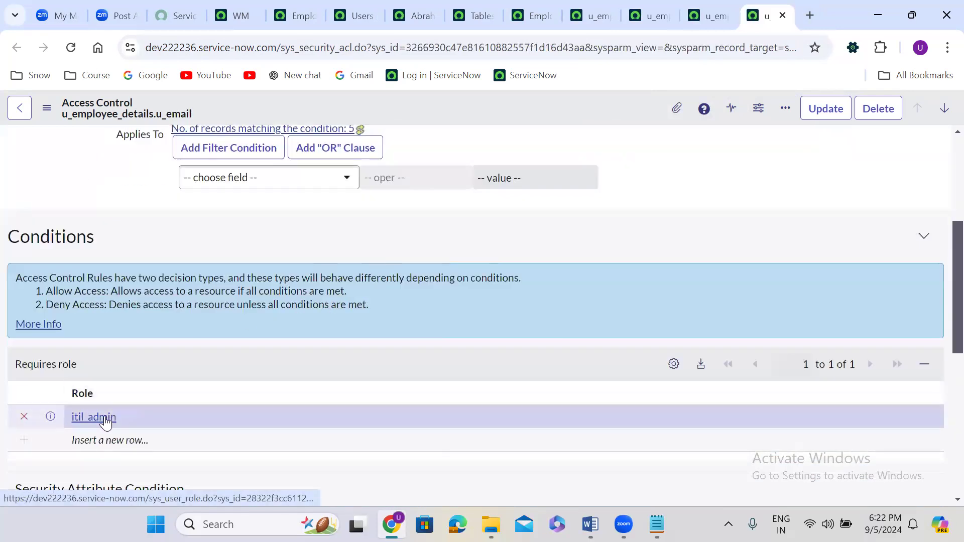
Switch to the Notepad notes and add separate "itil:" and "itil_admin:" headings below security_admin, with blank lines between them
click(657, 525)
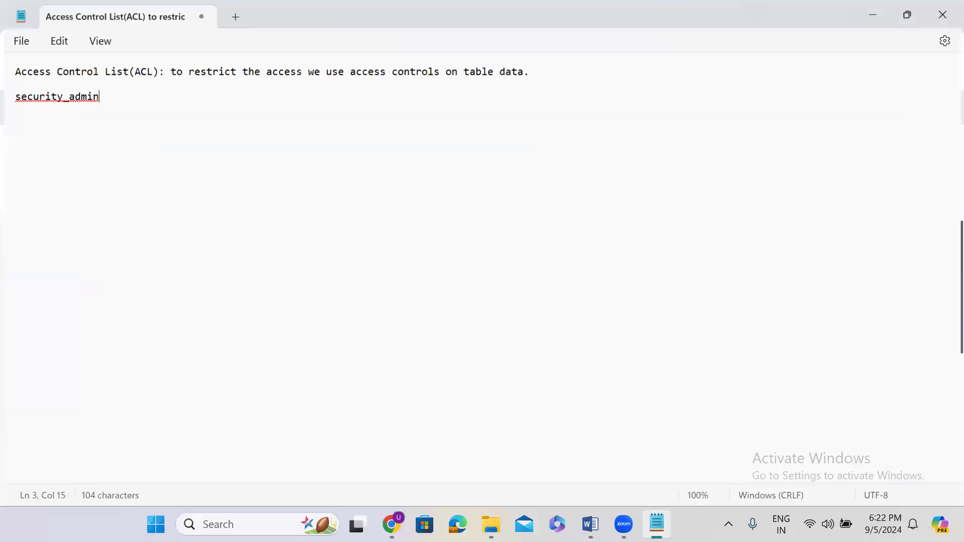
key(Return)
key(Return)
key(Return)
text(itil)
key(Return)
key(Return)
key(Return)
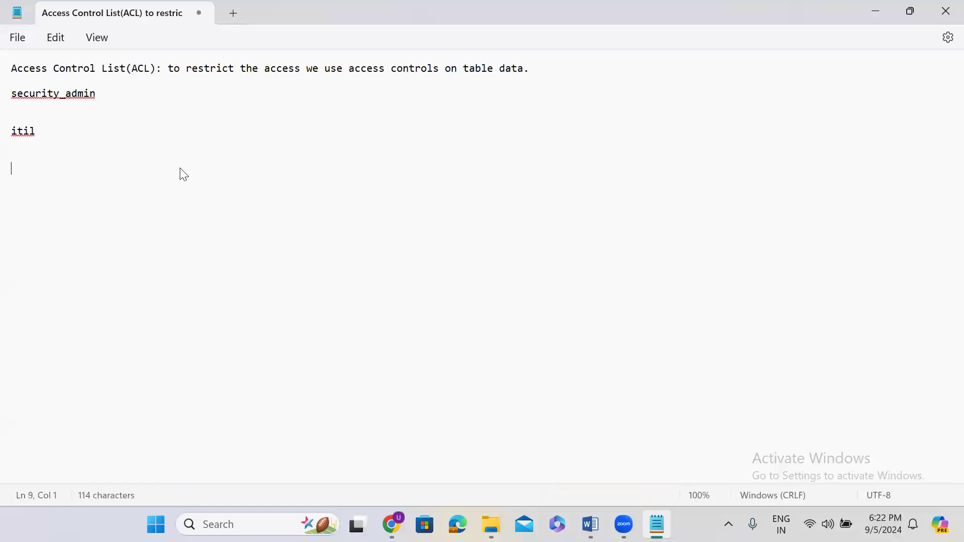
text(itil_admin)
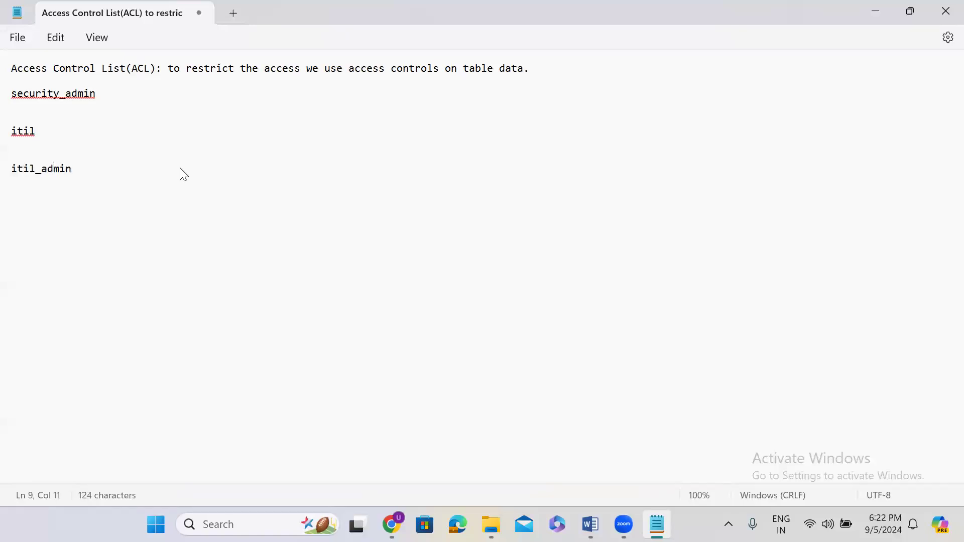
text(:)
click(54, 130)
text(:)
key(Return)
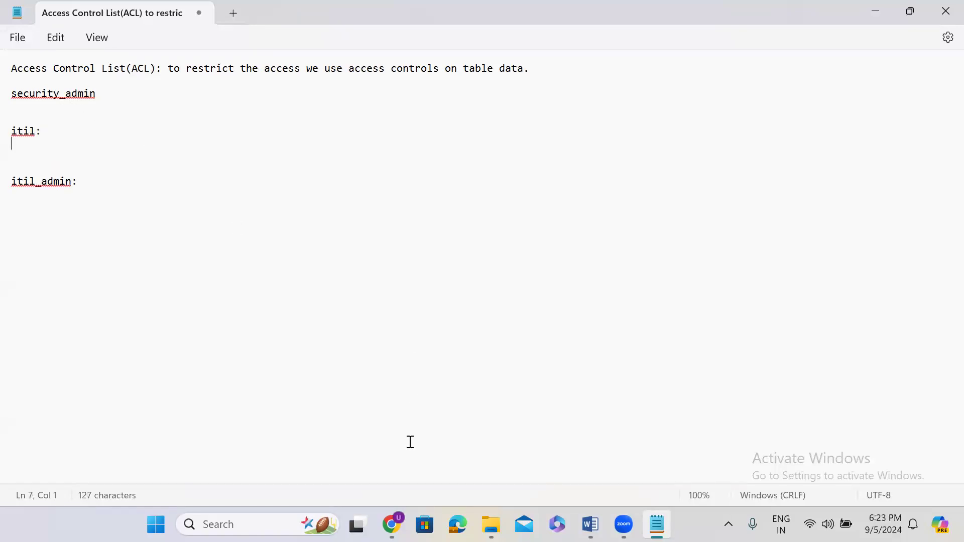
Describe itil as "can read, edit, create the records on employee details table, but only can see Employee Name, father name, Mother name"
click(517, 375)
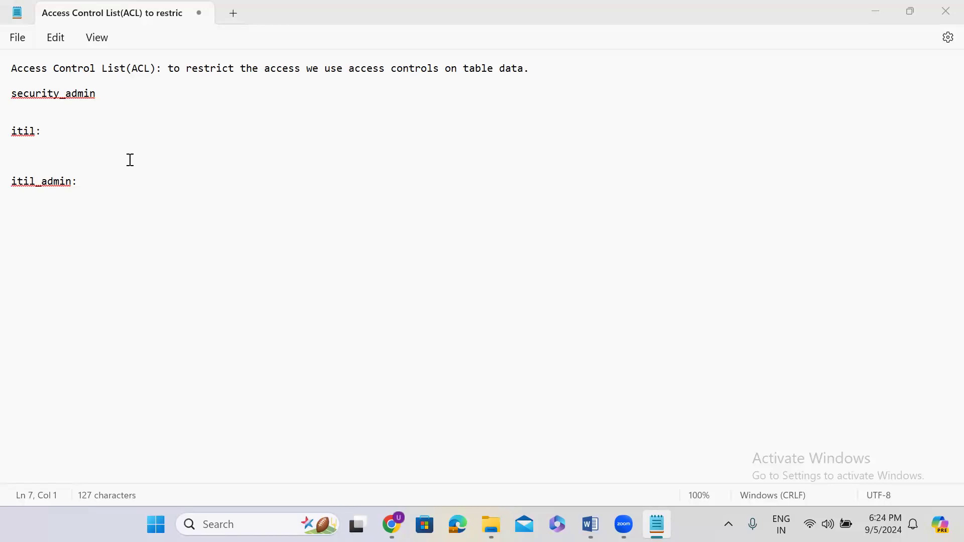
click(66, 135)
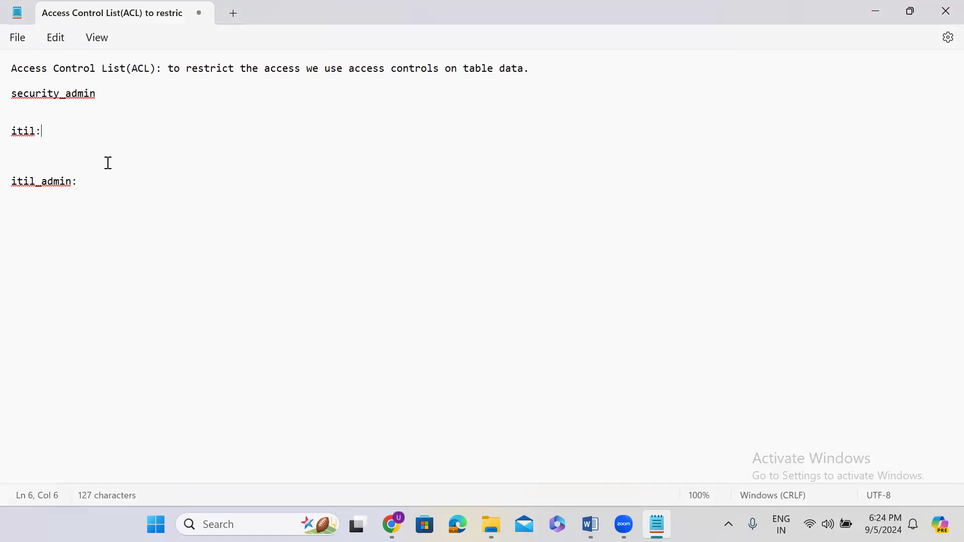
key(alt+Tab)
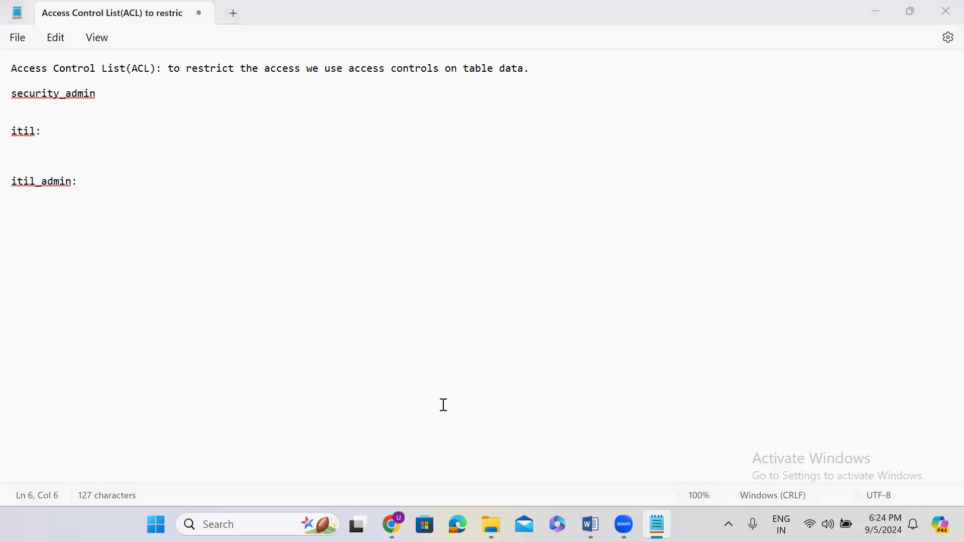
click(85, 134)
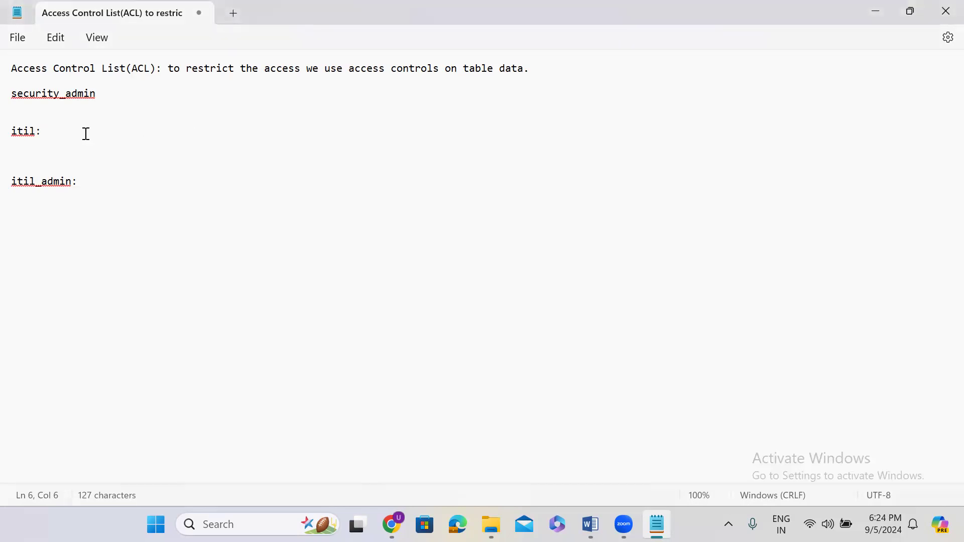
text(can read, edit, create)
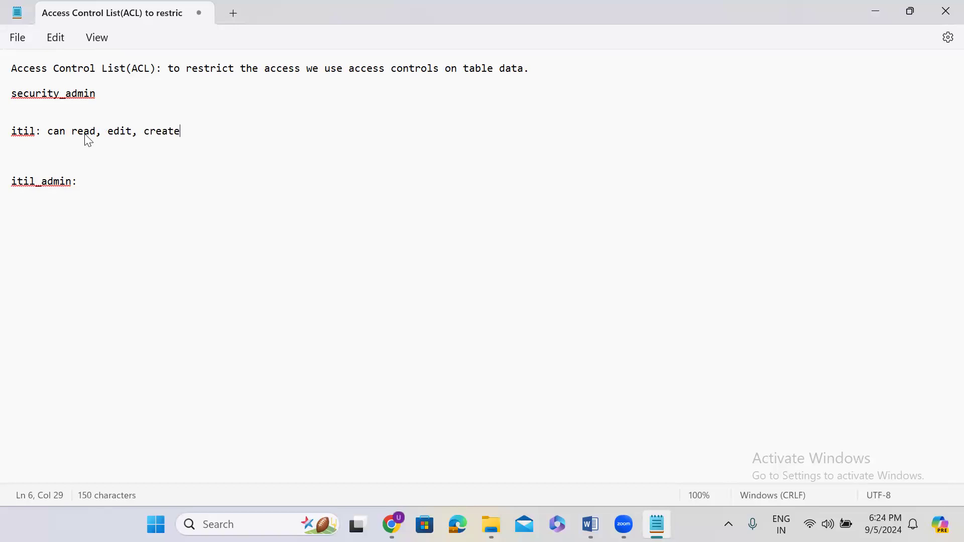
text( the records on e)
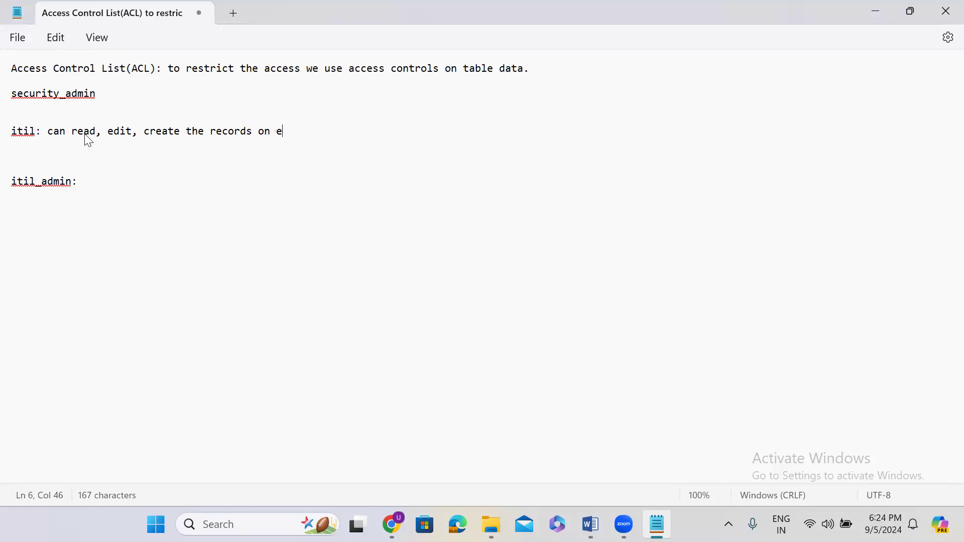
text(mployee details ta)
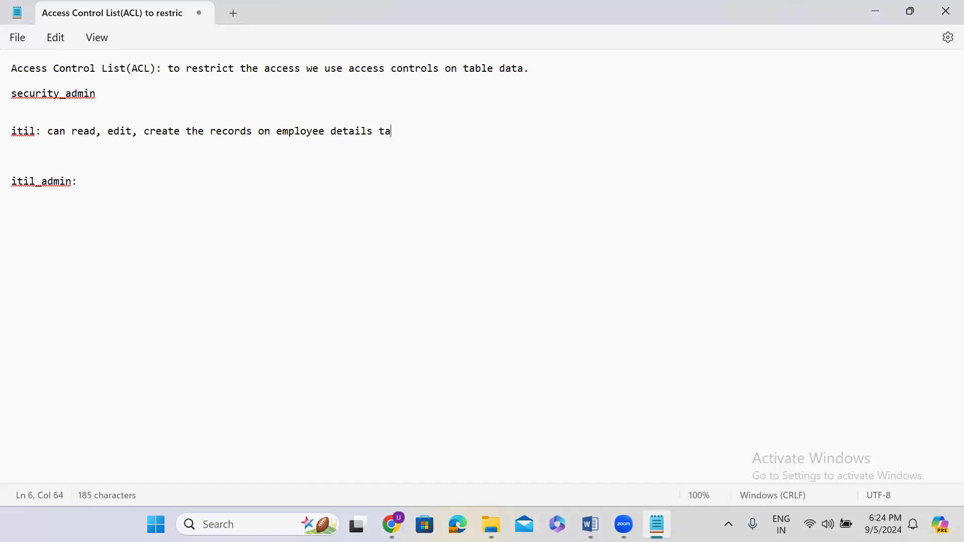
text(ble, but only can see)
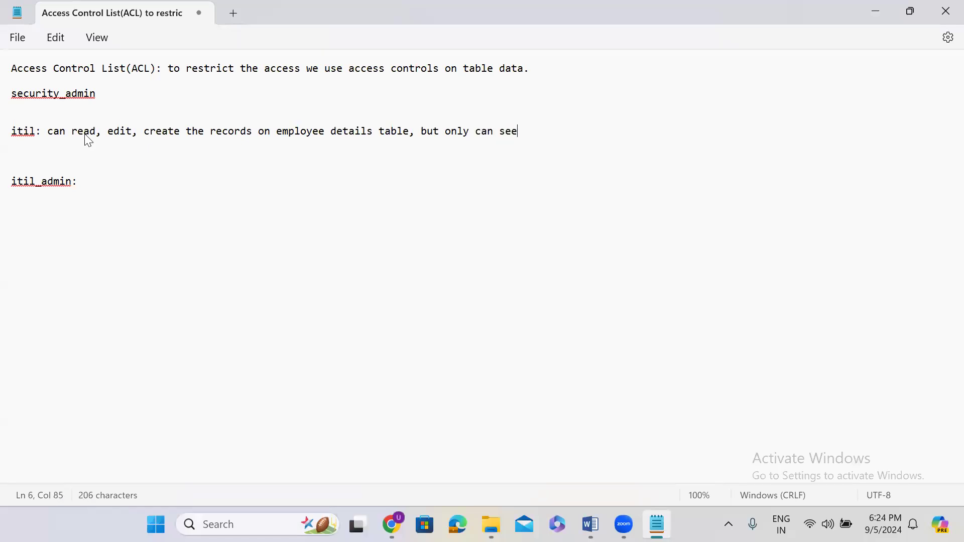
text( Employe)
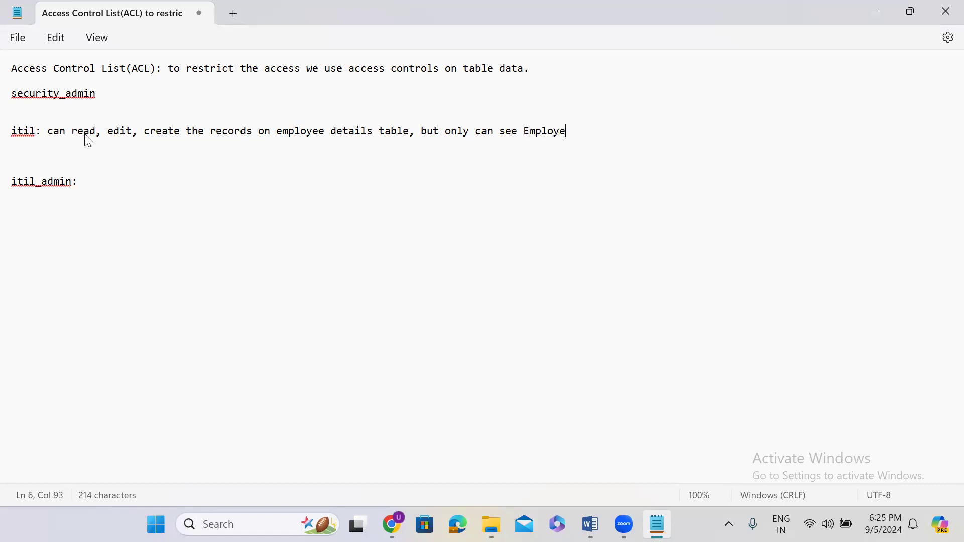
text(e Name, father )
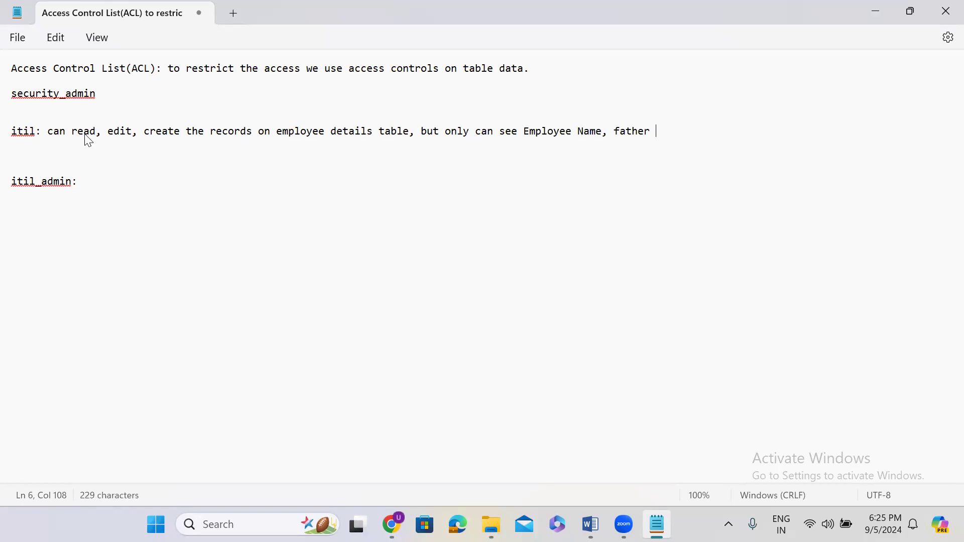
text(name, Mother)
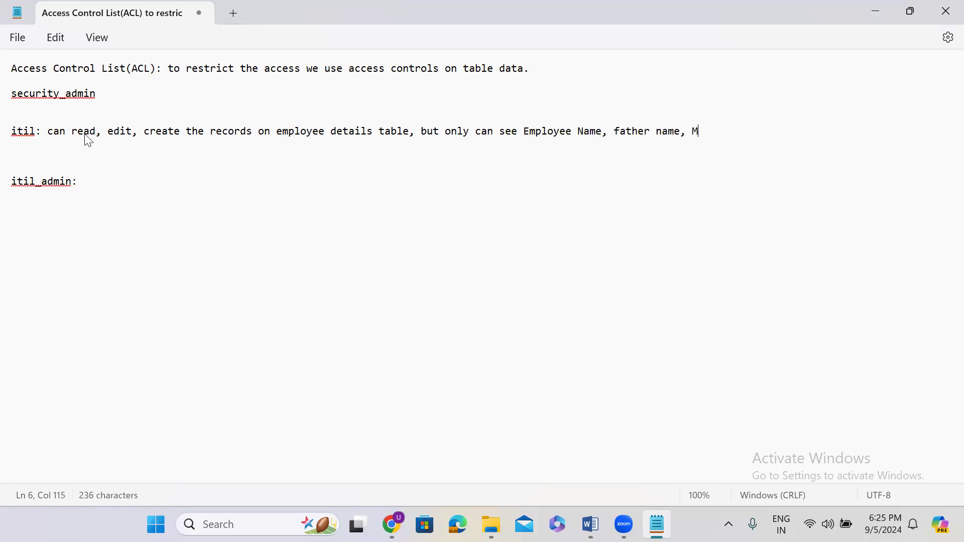
text(e)
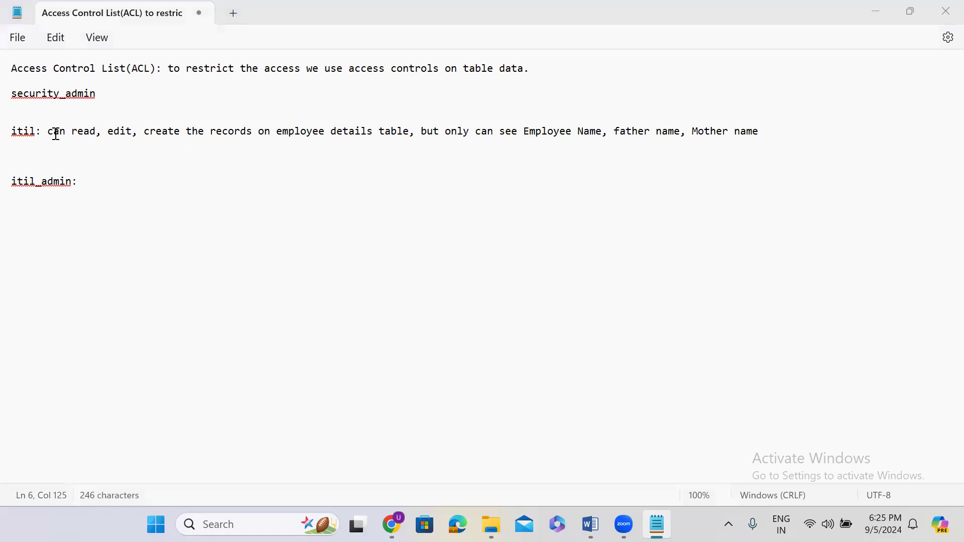
Copy the itil role's description onto the itil_admin line
drag(48, 131, 774, 136)
key(ctrl+c)
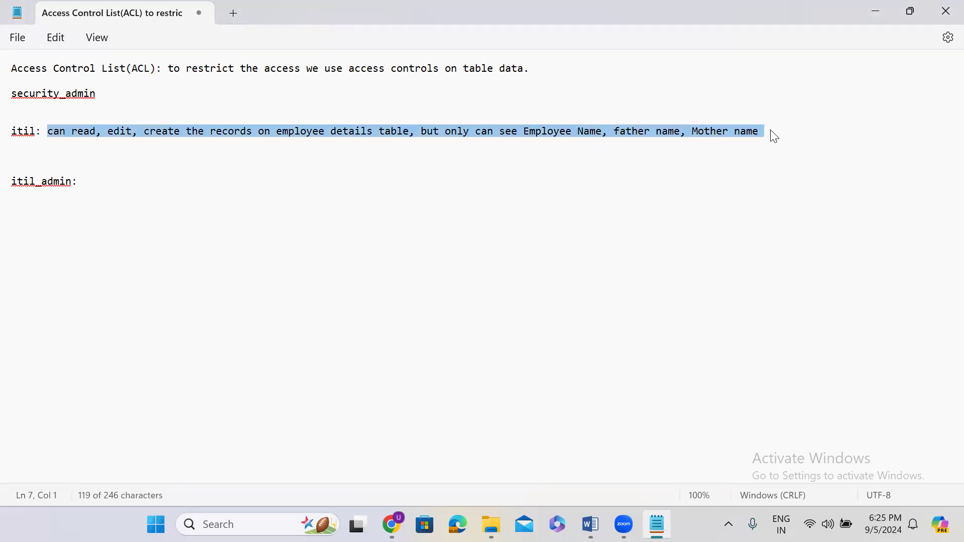
click(97, 182)
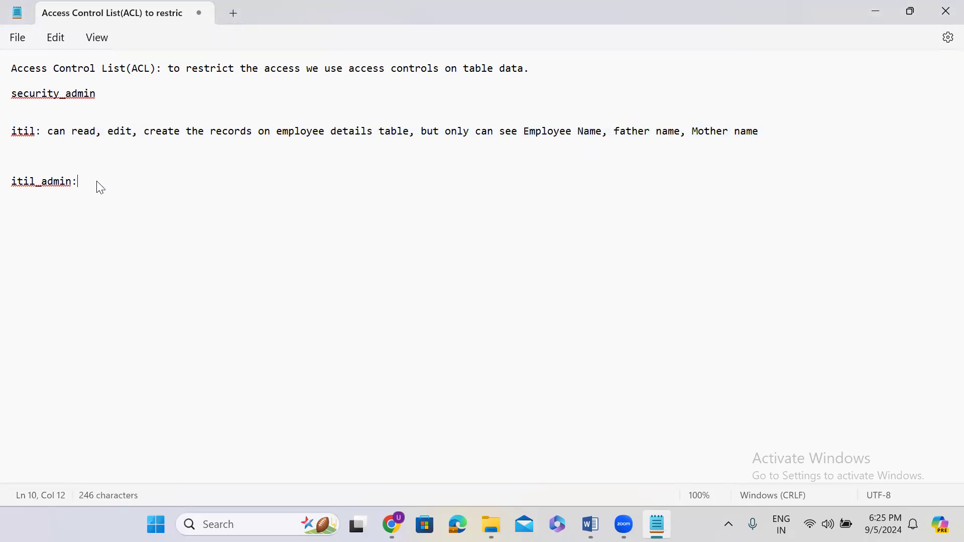
key(ctrl+v)
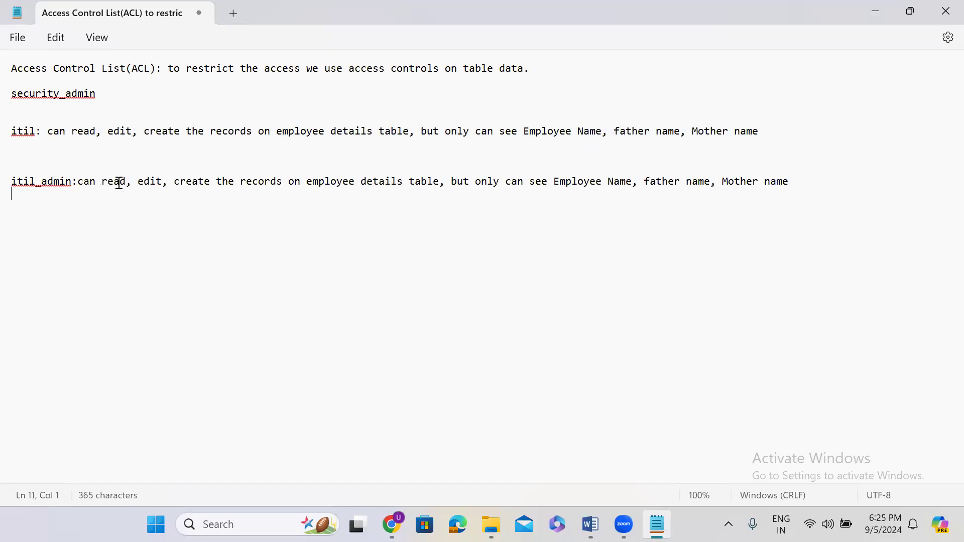
In the itil_admin description, add ", delete" after "create" and replace the field restriction with "can see all the fields."
click(208, 183)
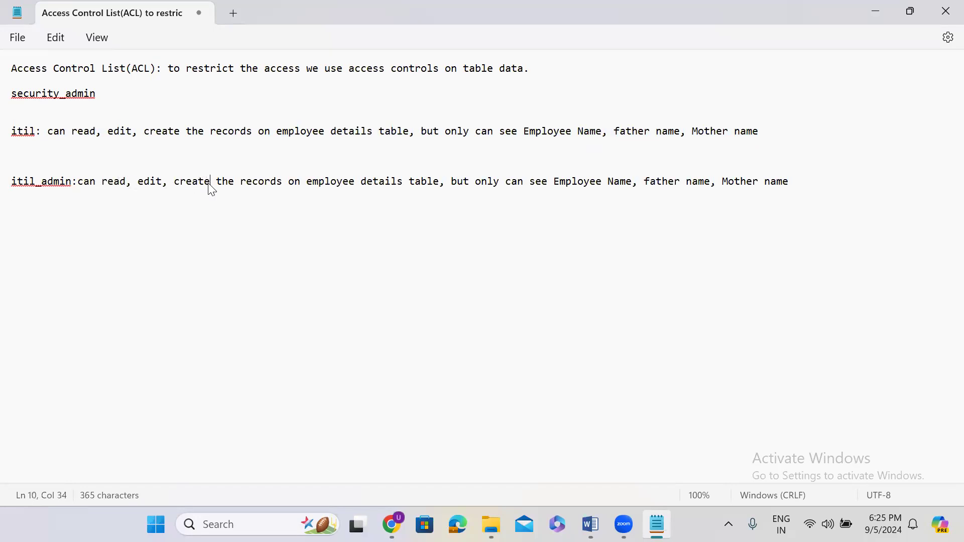
text(, delete)
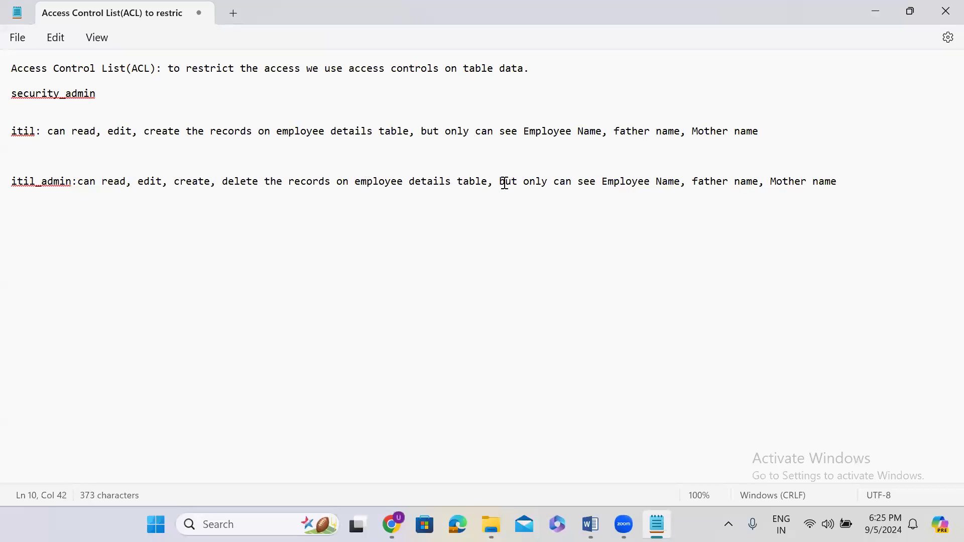
drag(499, 183, 839, 188)
key(BackSpace)
text(can see all)
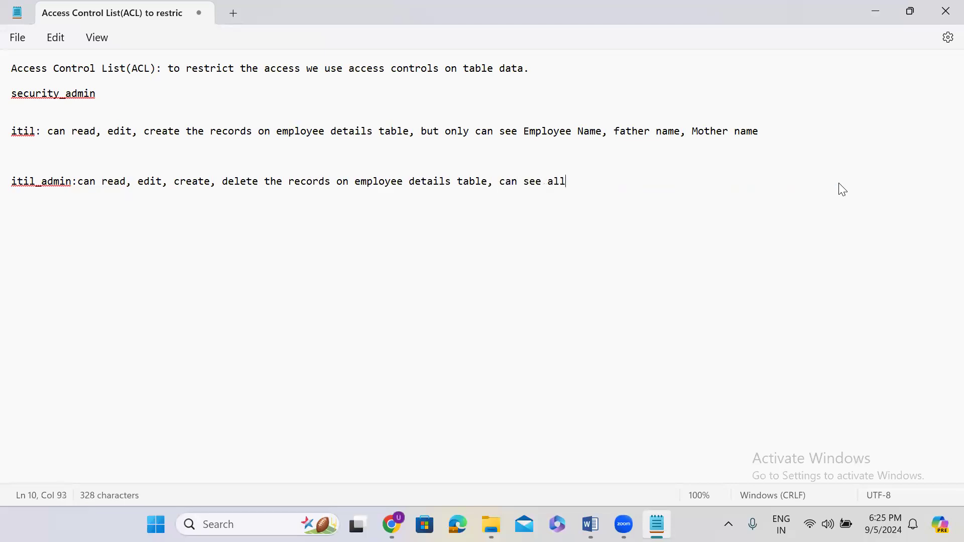
text( the fields.)
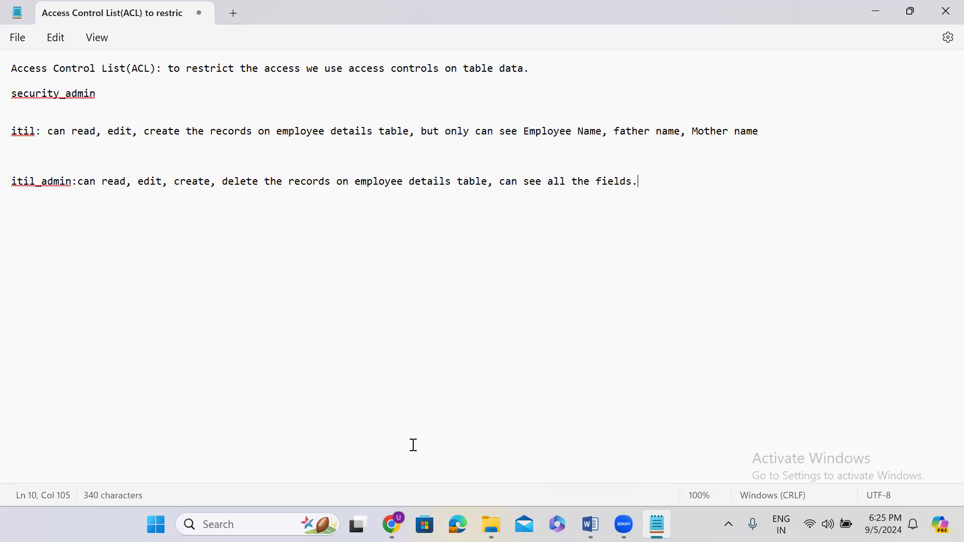
Switch back to Chrome, check the u_email ACL's remaining conditions, and return to the Employee Details table's Access Controls list
key(super+z)
key(Escape)
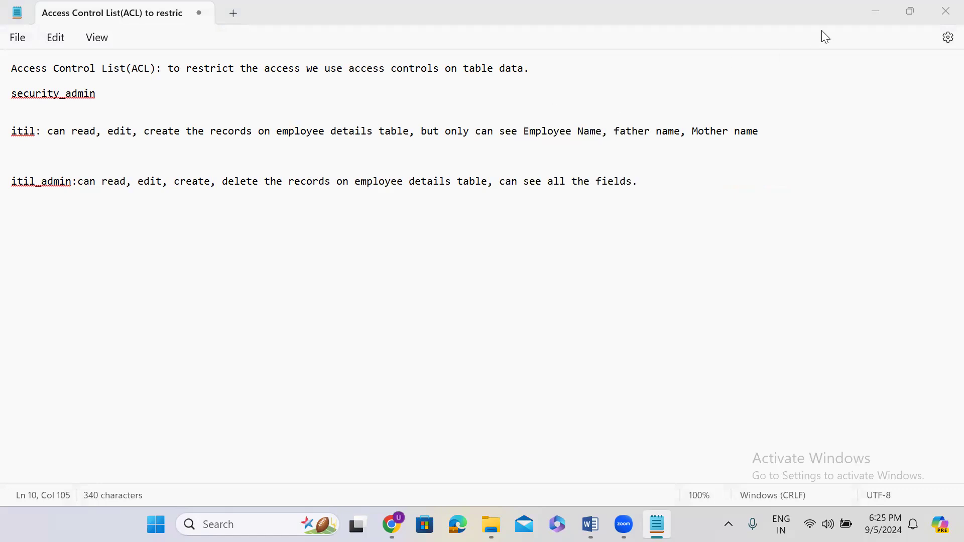
click(911, 11)
key(alt+Tab)
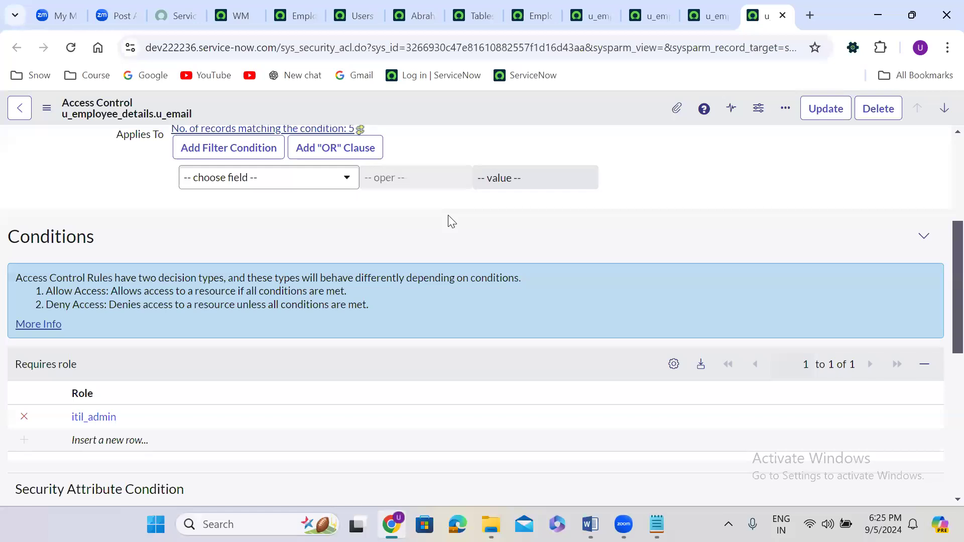
scroll(452, 221, down, 8)
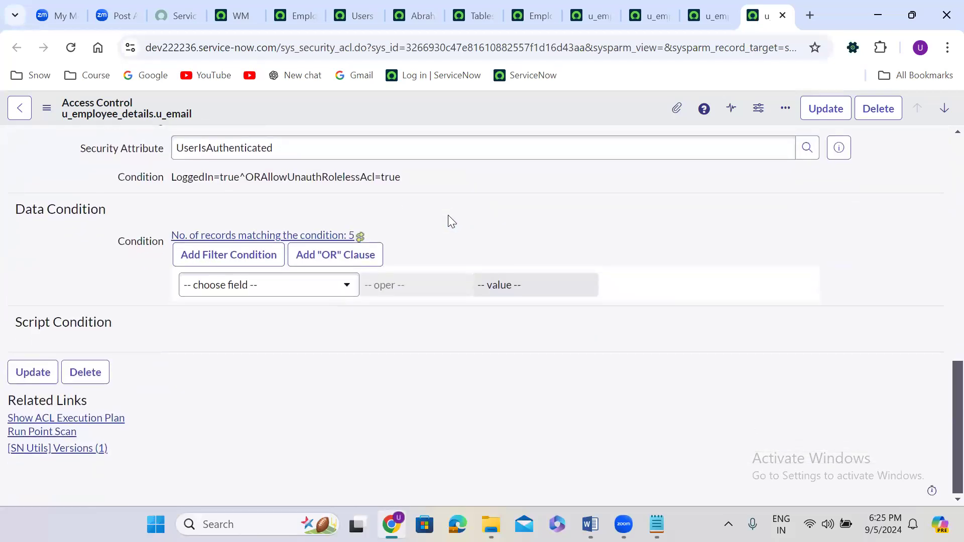
click(537, 4)
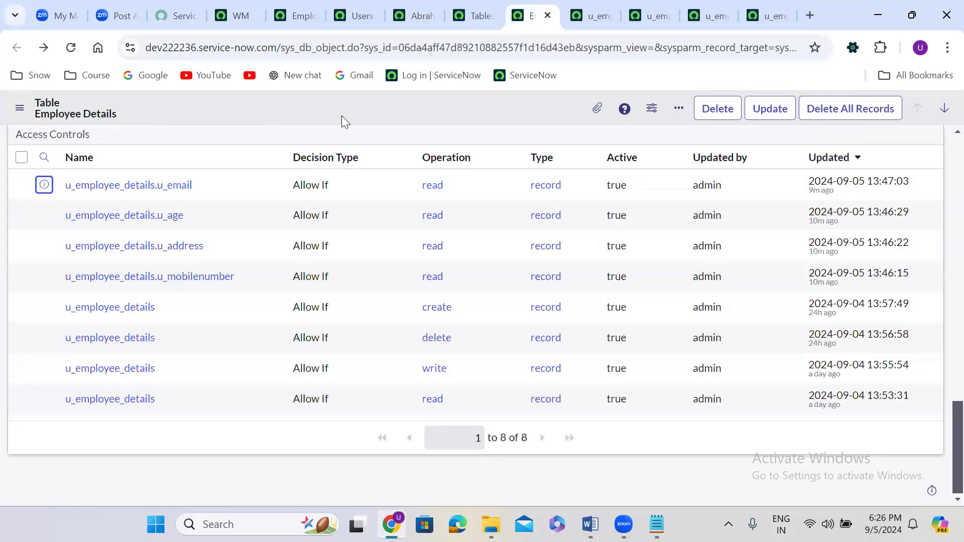
Delete the read ACLs for u_email, u_age, u_address and u_mobilenumber from the Employee Details table's Access Controls list
click(21, 184)
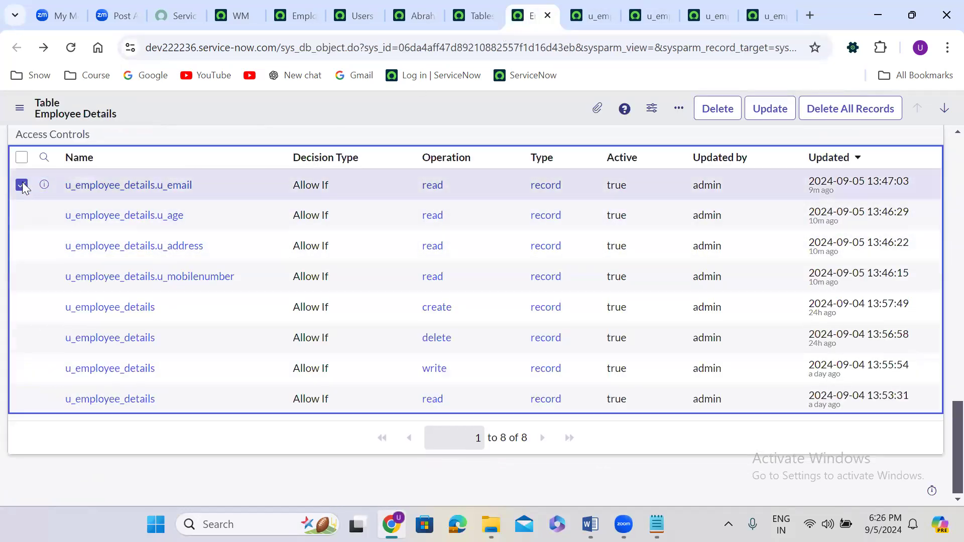
click(236, 14)
click(538, 6)
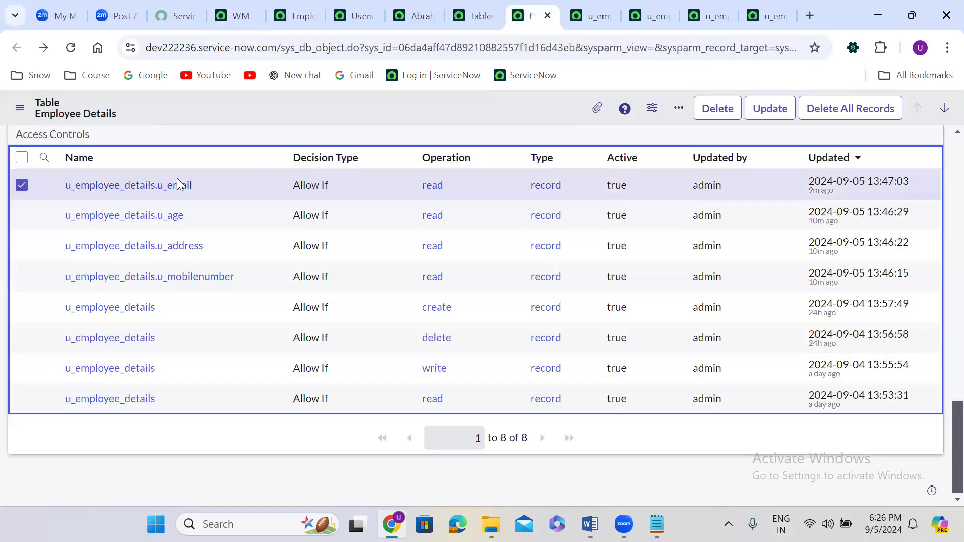
click(21, 216)
click(22, 245)
click(22, 276)
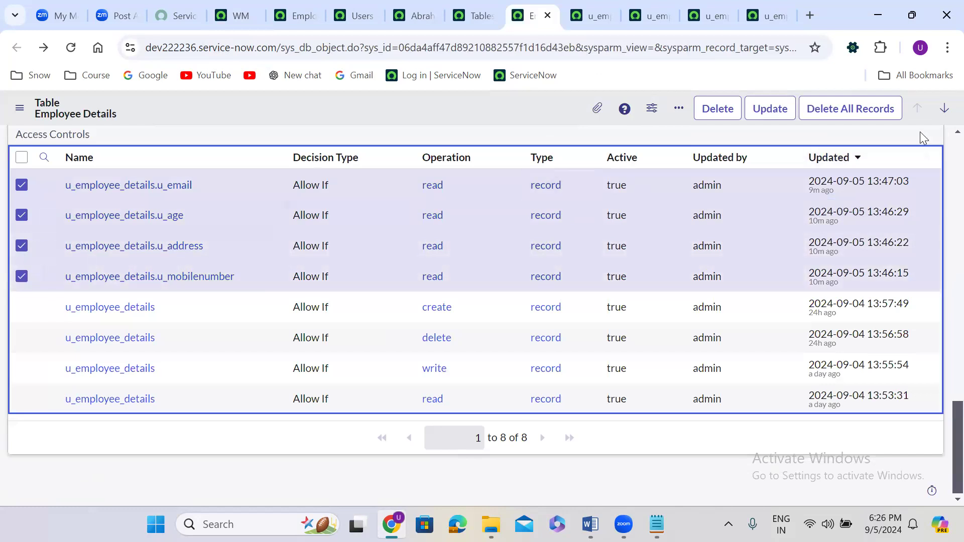
scroll(943, 137, up, 1)
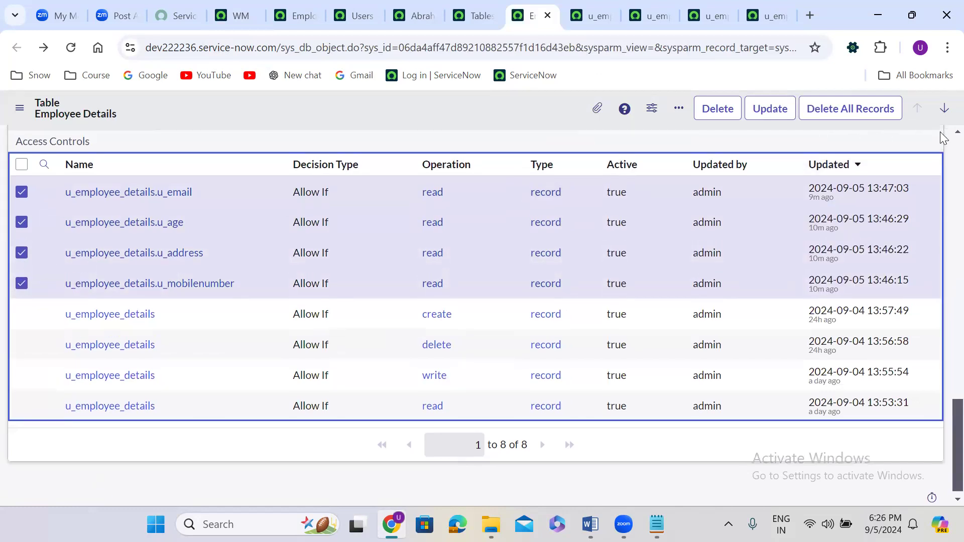
click(784, 167)
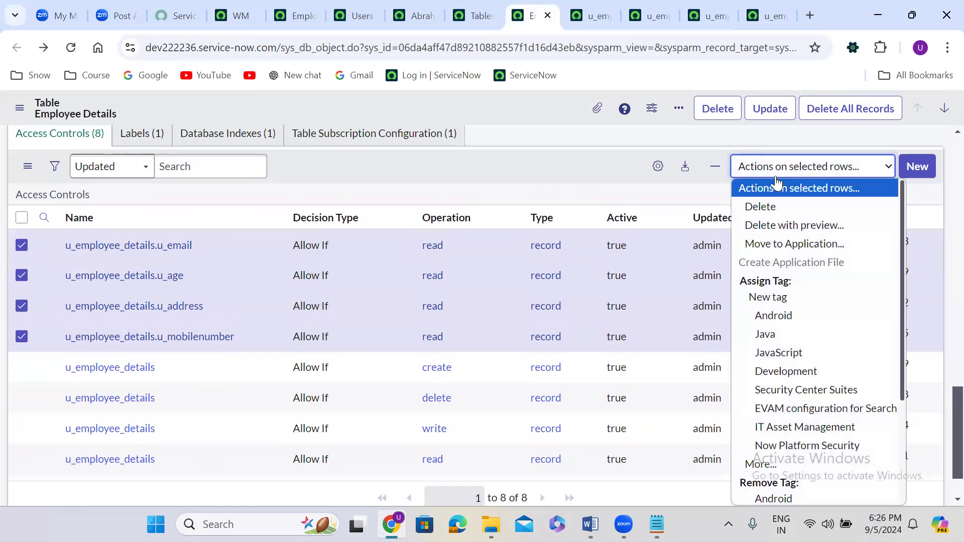
click(771, 206)
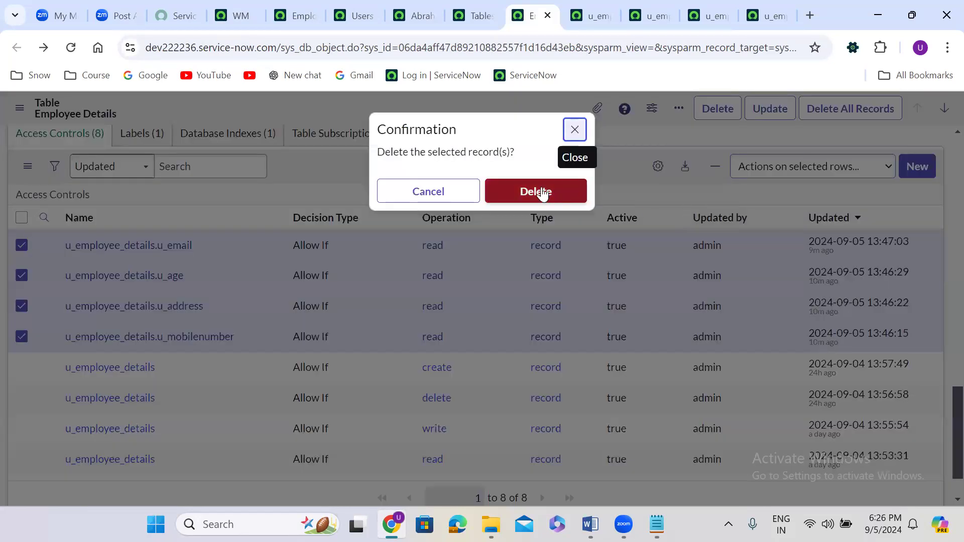
click(540, 193)
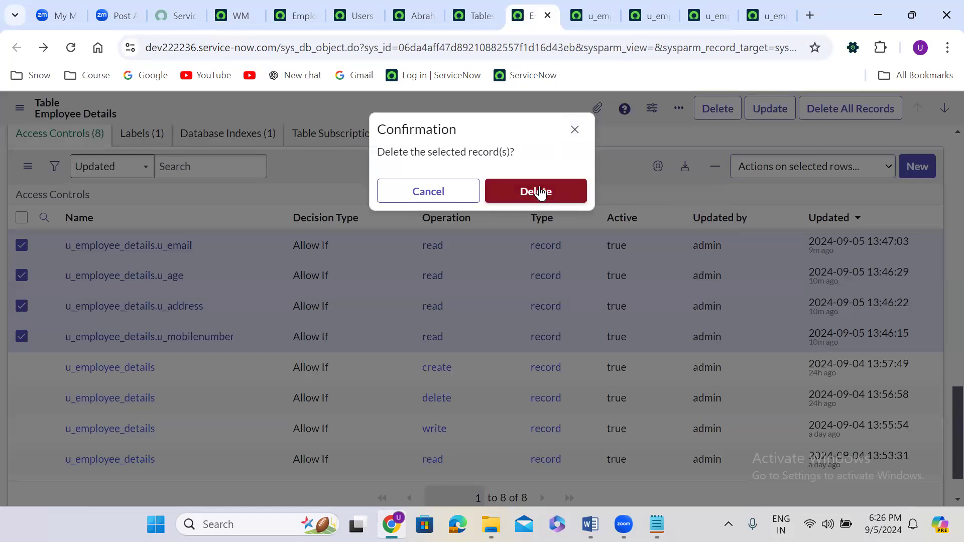
click(540, 193)
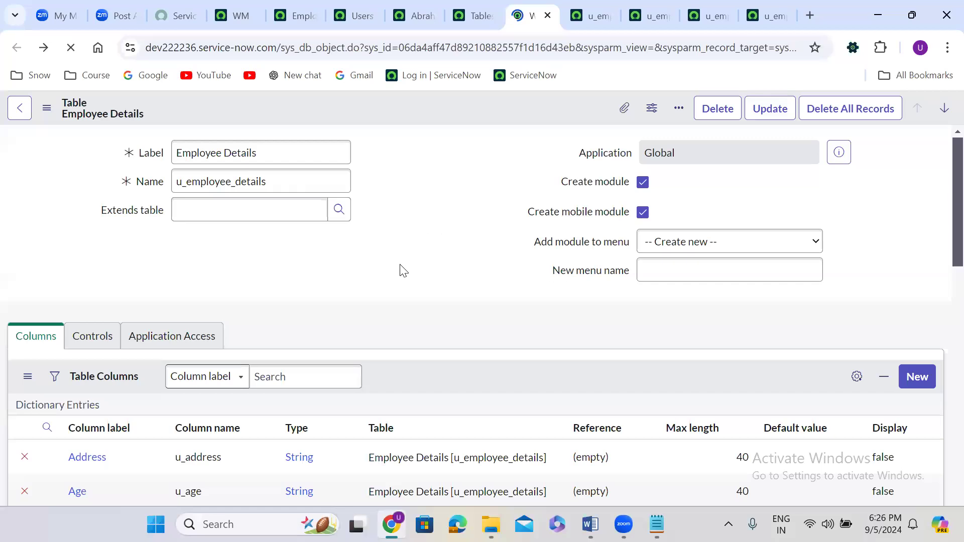
scroll(401, 271, down, 2)
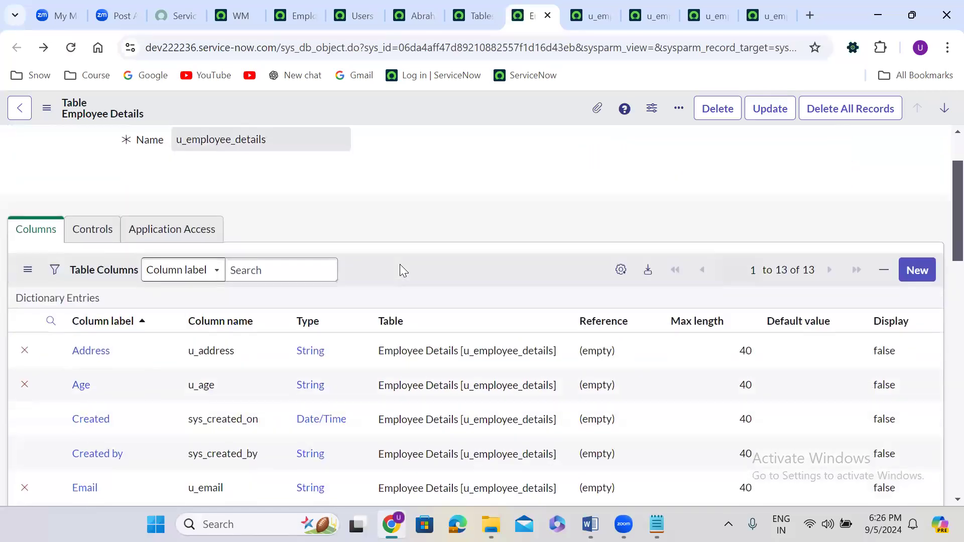
click(920, 270)
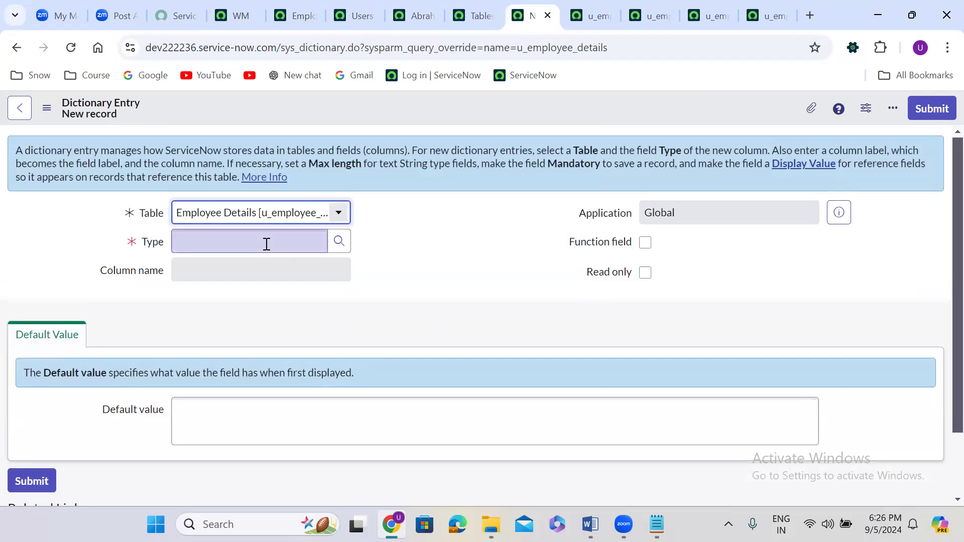
click(267, 244)
text(read)
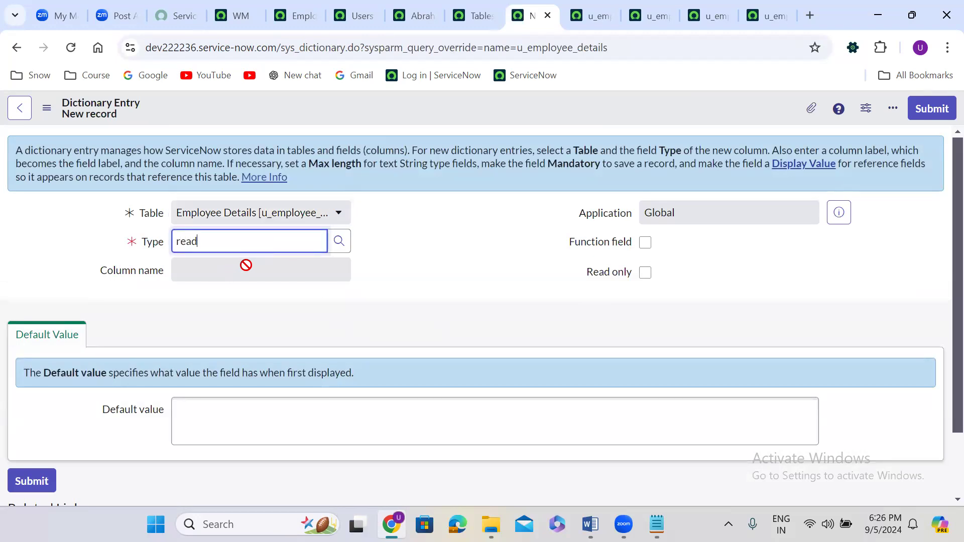
click(17, 48)
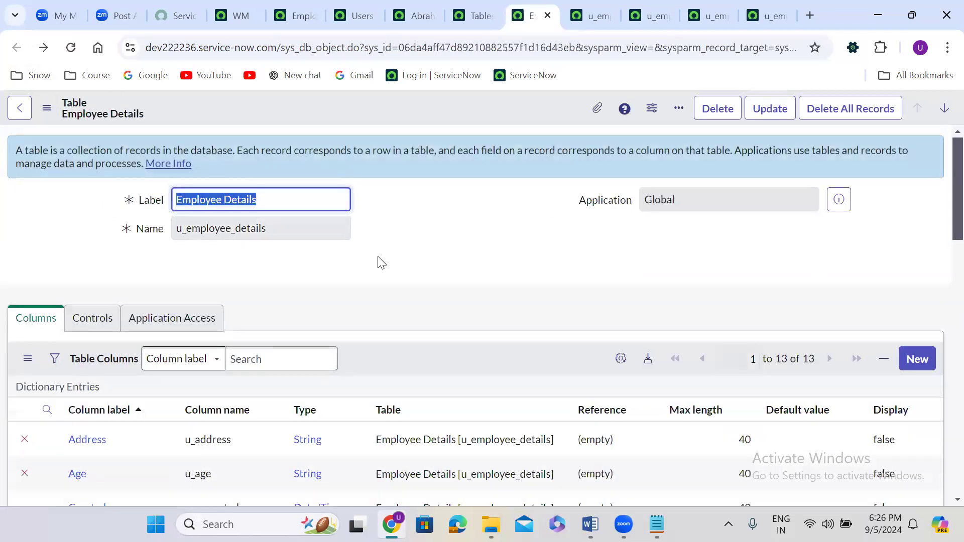
Create a new access control record for the Employee Details table and set its operation to read
scroll(382, 263, down, 15)
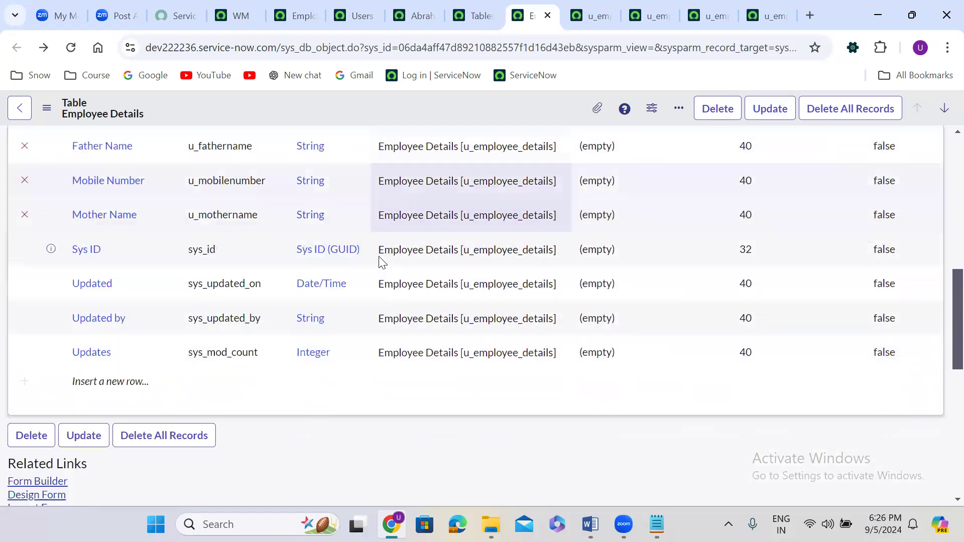
scroll(382, 262, down, 2)
click(916, 231)
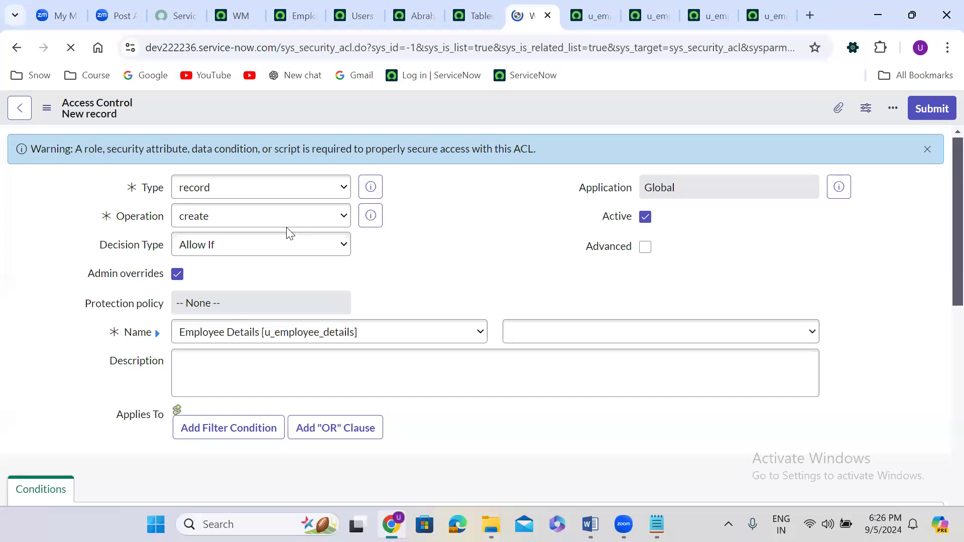
click(242, 222)
key(Down)
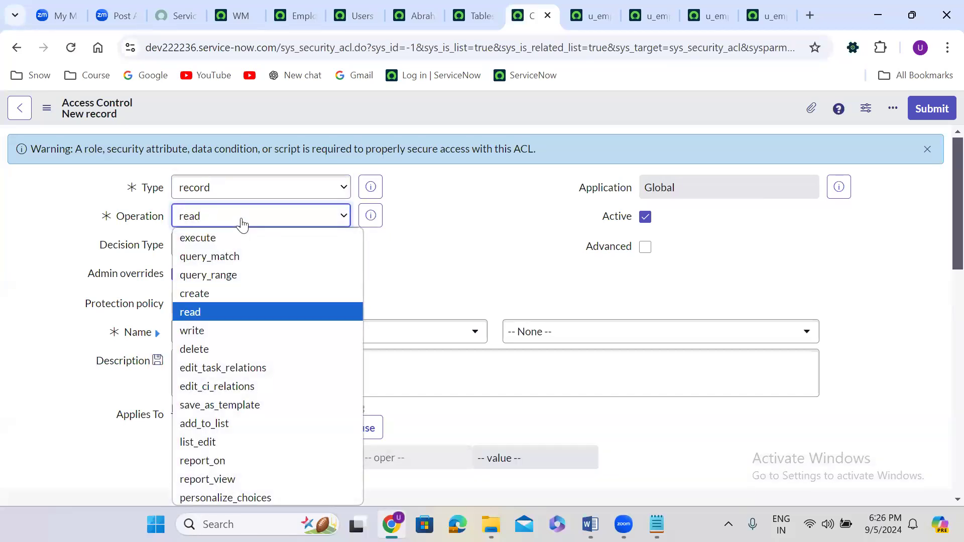
key(Return)
click(411, 243)
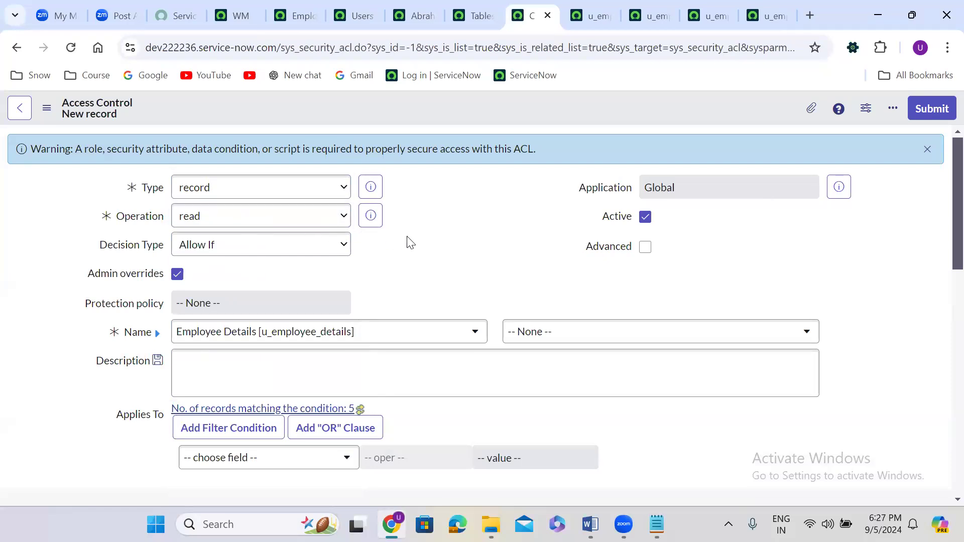
Set the access control's field to * so it covers all fields of the Employee Details table
scroll(411, 243, down, 1)
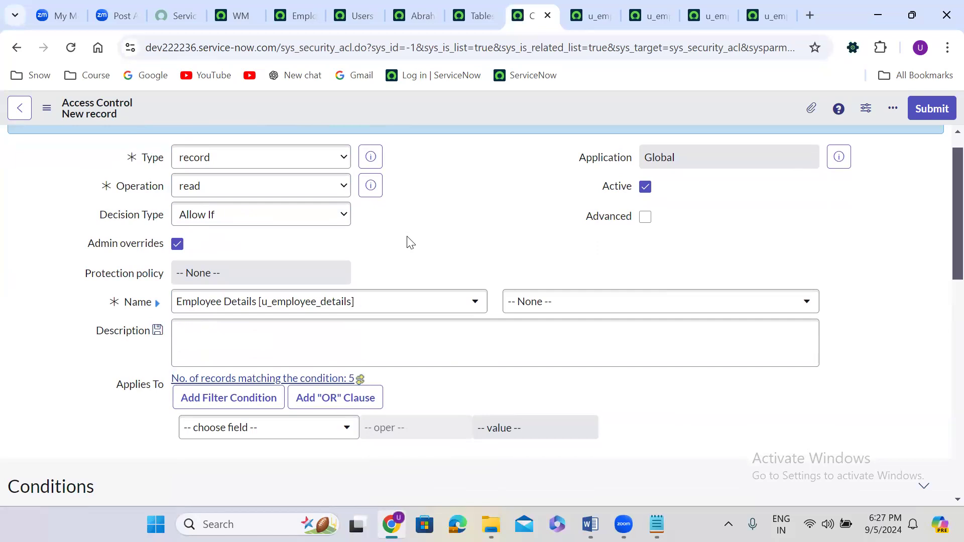
click(535, 302)
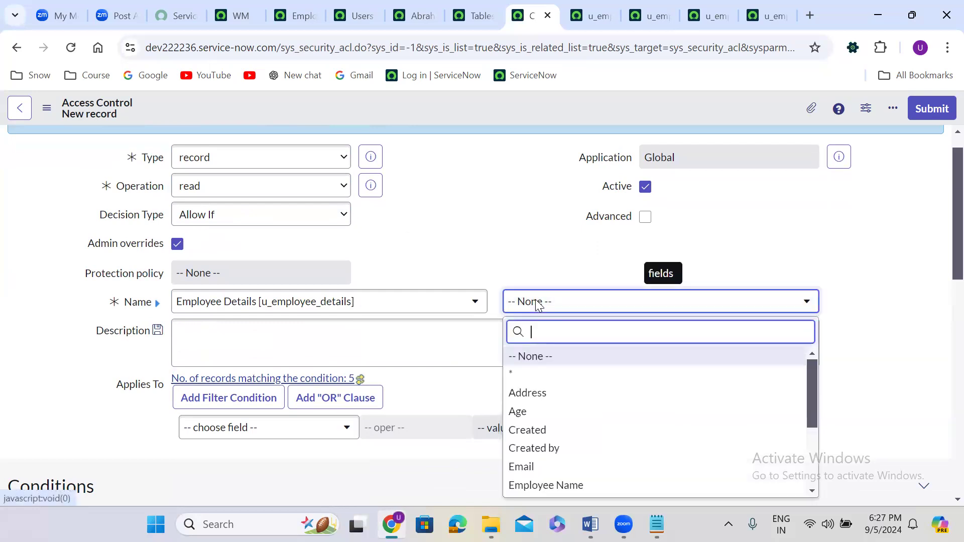
click(533, 376)
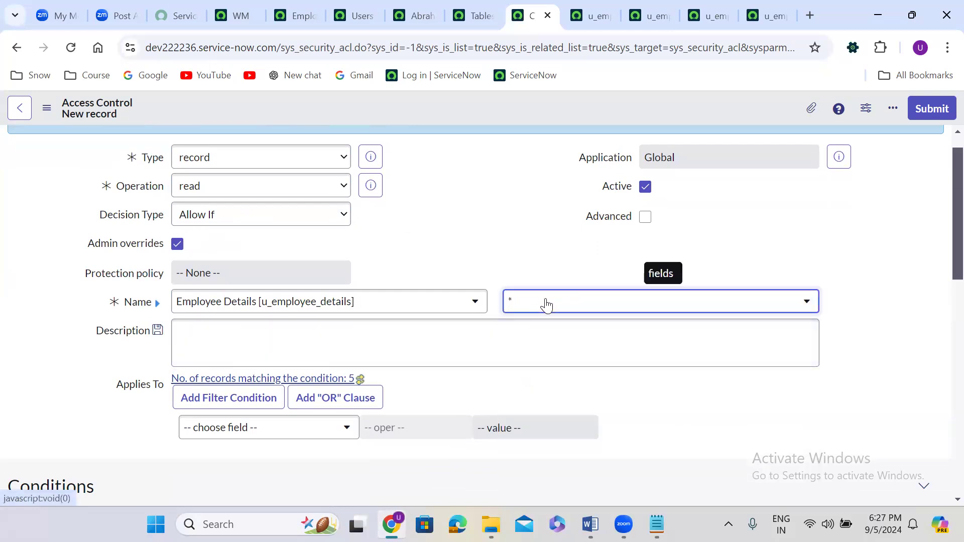
click(436, 271)
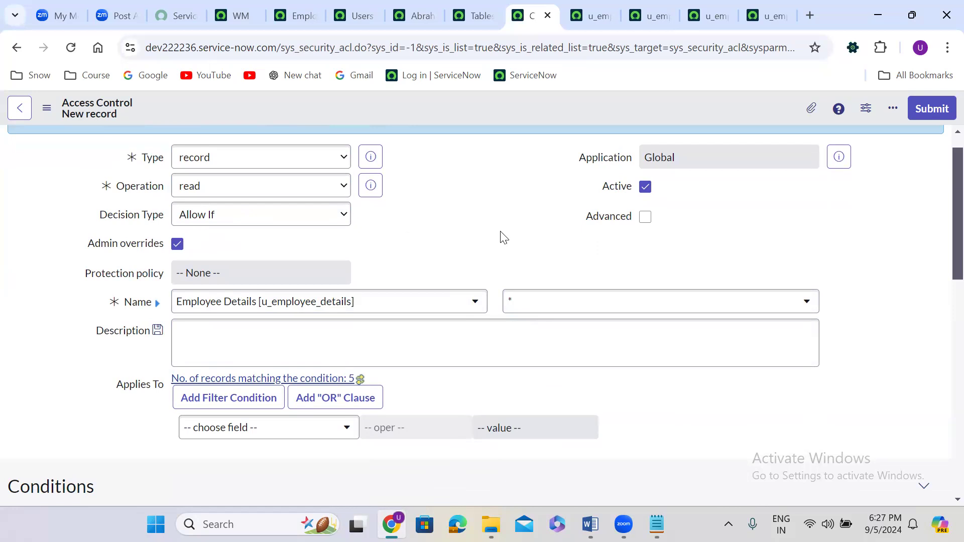
Submit the access control with itil_admin as its required role and accept the security rules verification
right_click(431, 108)
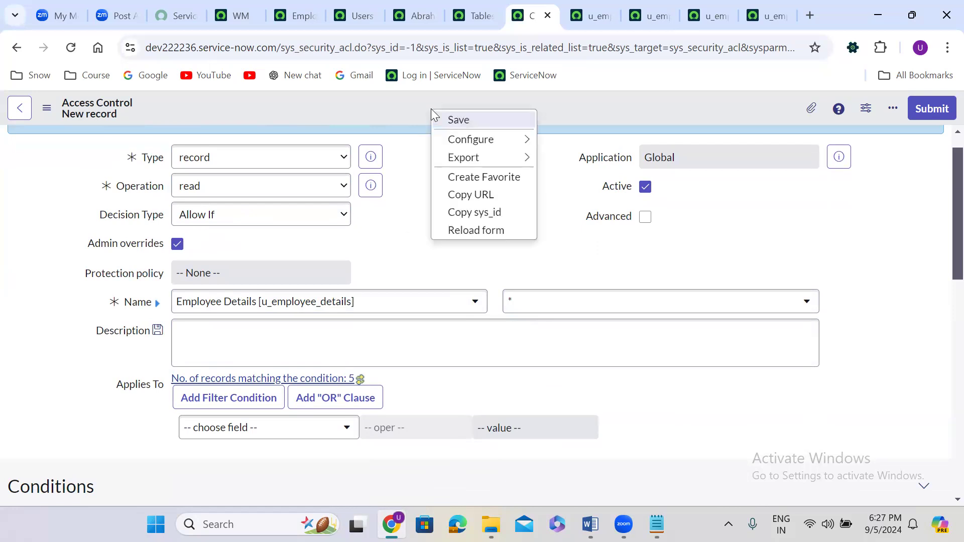
click(657, 99)
click(926, 106)
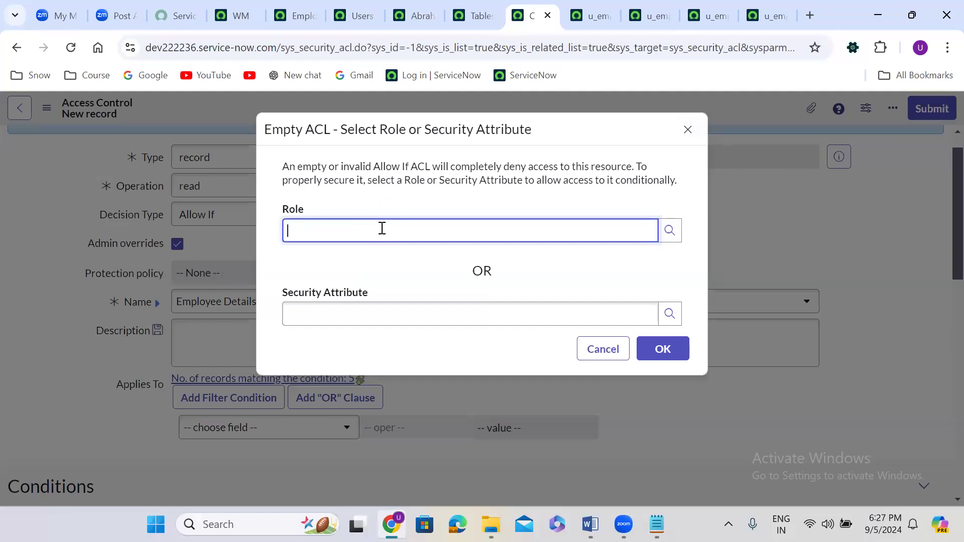
text(til)
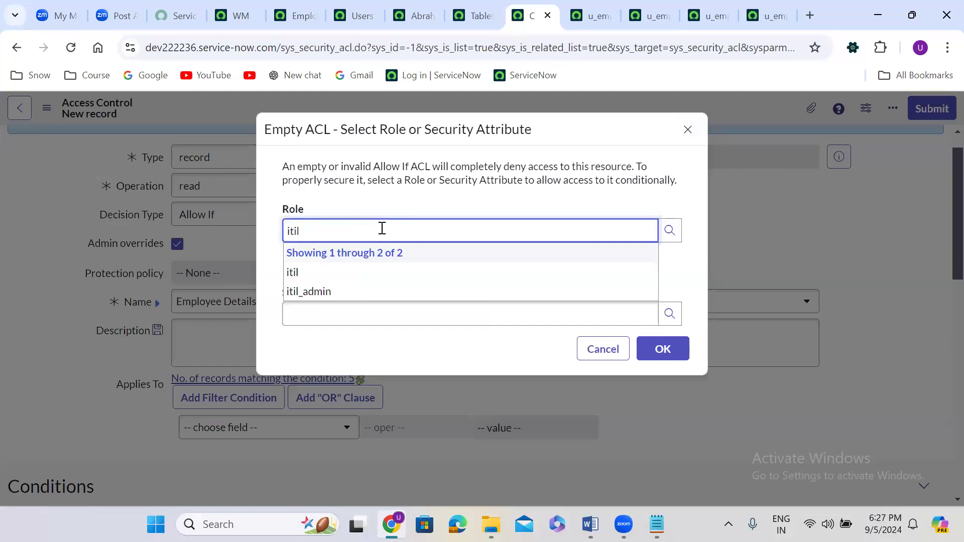
click(340, 293)
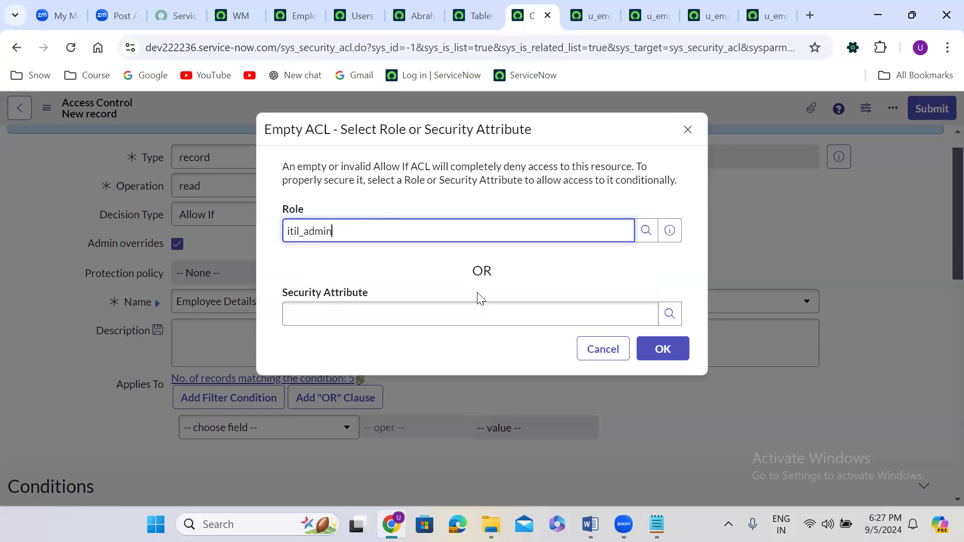
click(669, 348)
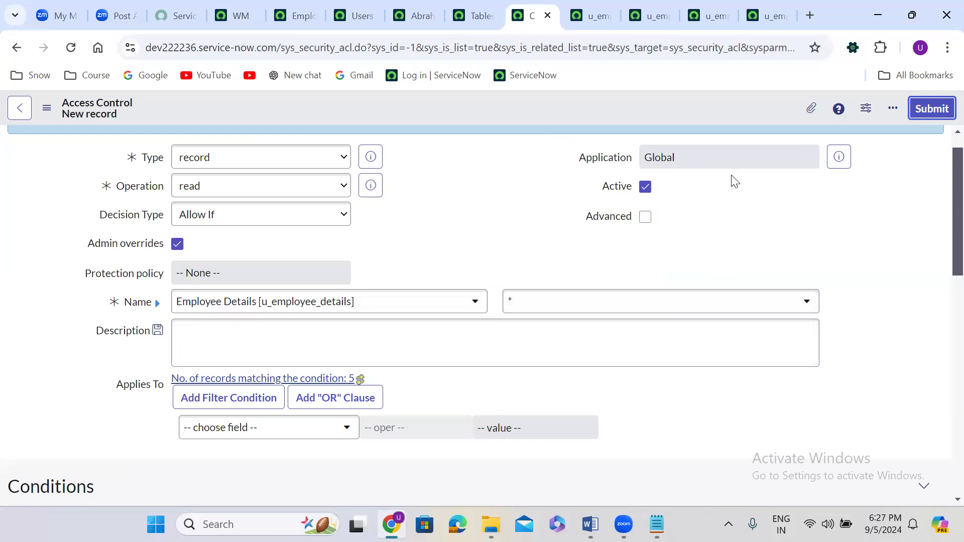
click(927, 112)
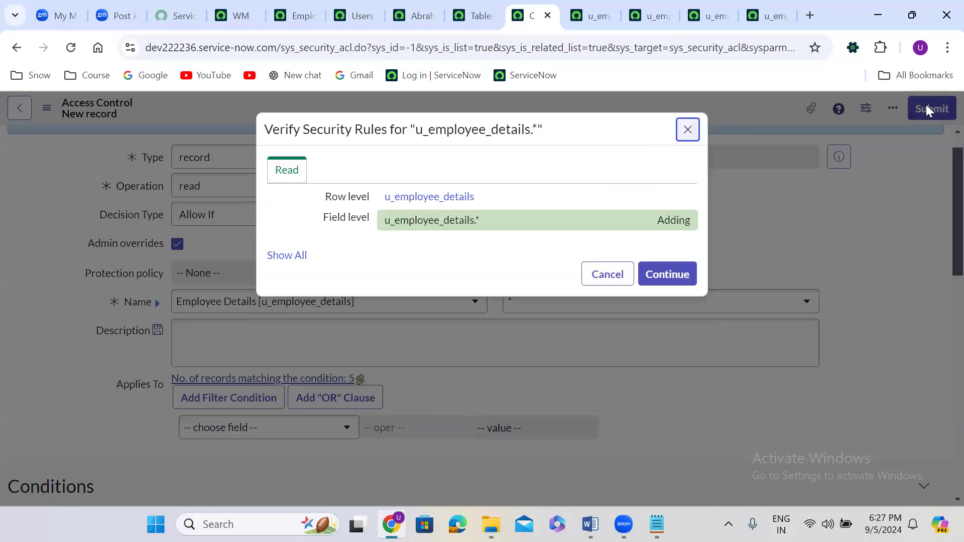
click(657, 275)
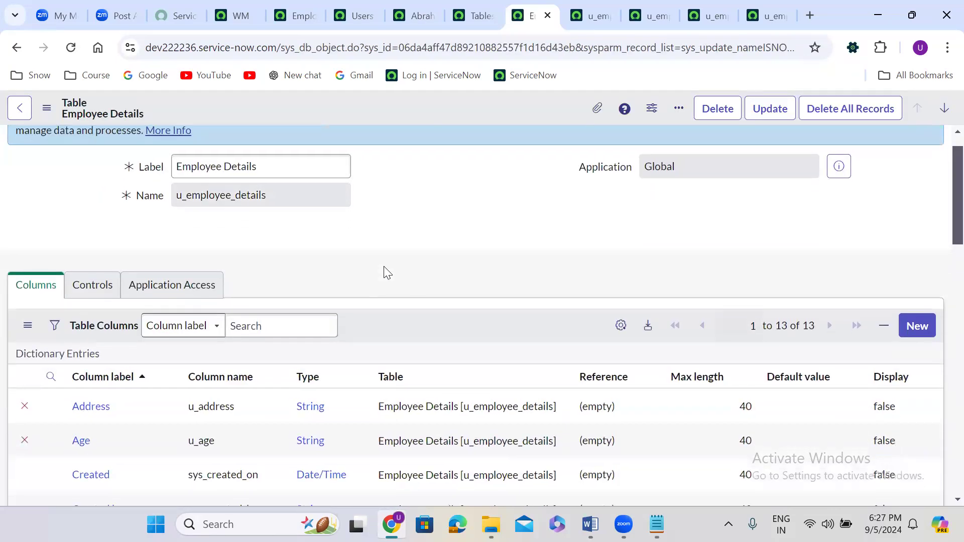
Check the Employee Details table's access controls list for the new field-level read rule
scroll(384, 267, down, 4)
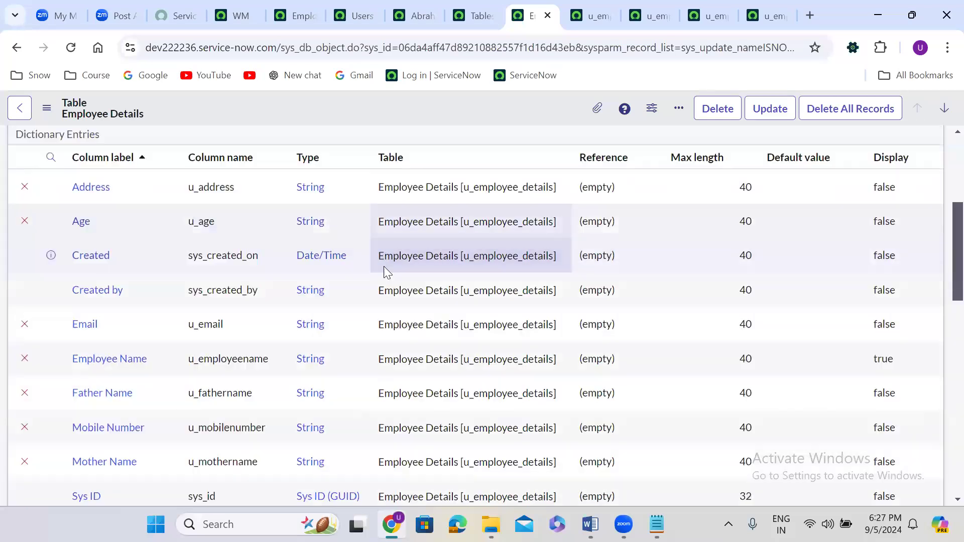
scroll(383, 271, down, 12)
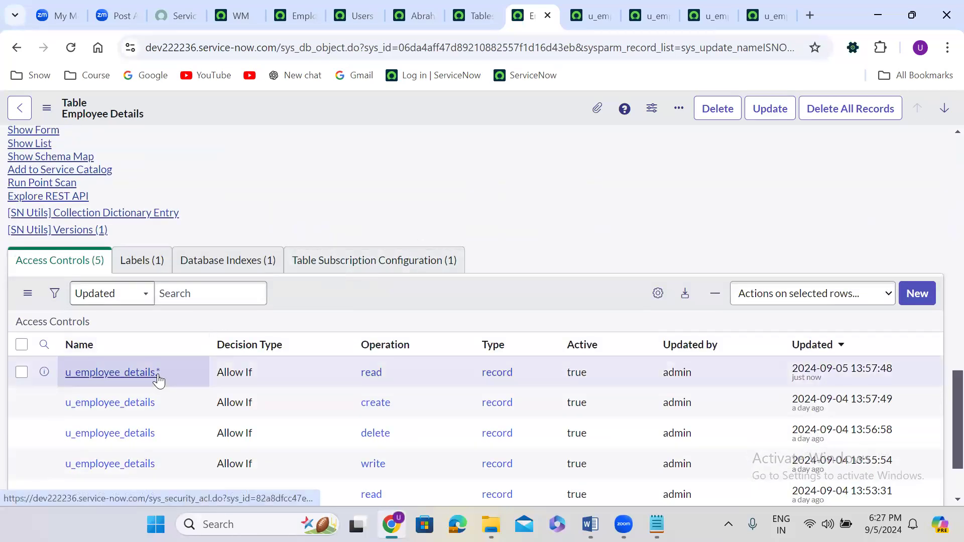
scroll(444, 302, down, 2)
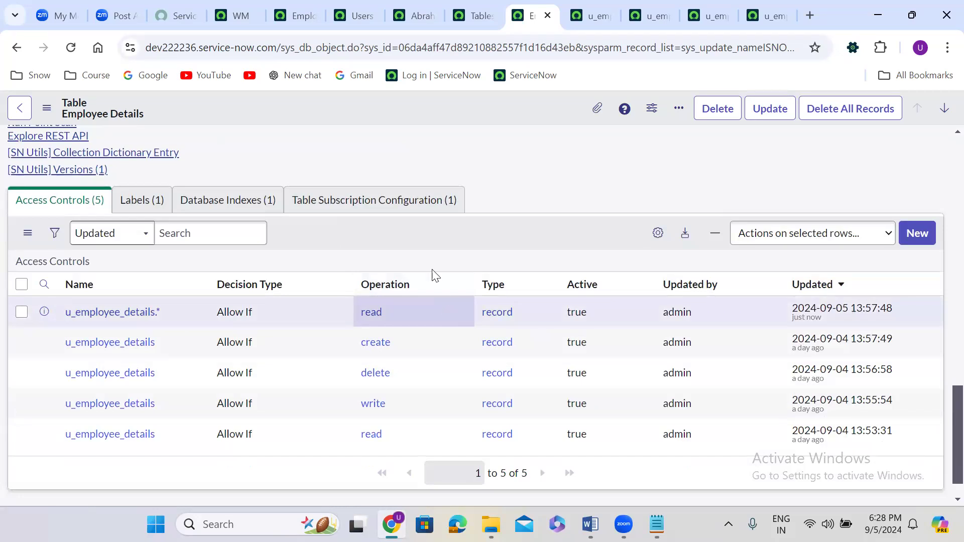
scroll(494, 158, down, 1)
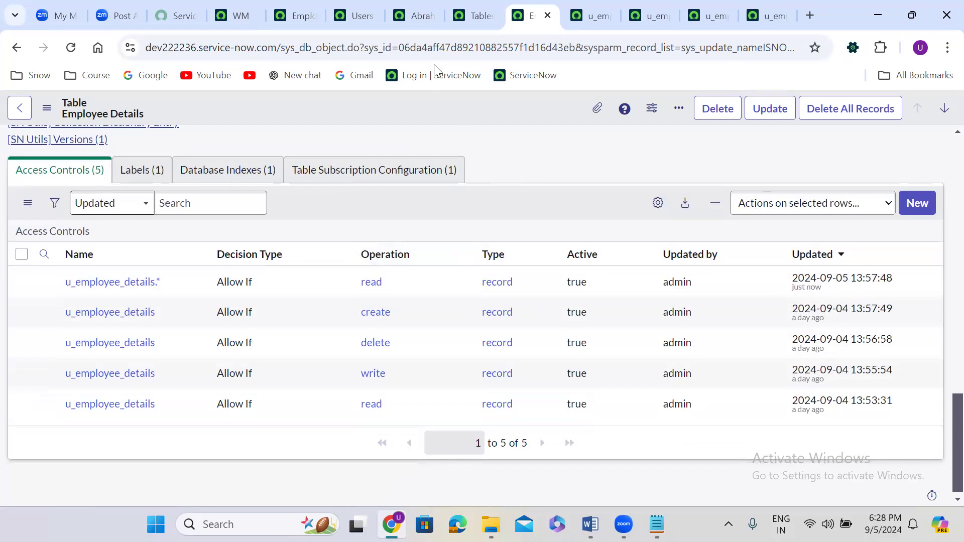
Edit the roles of the user Abraham Lincoln and remove itil_admin from the roles list
click(415, 14)
scroll(395, 319, down, 3)
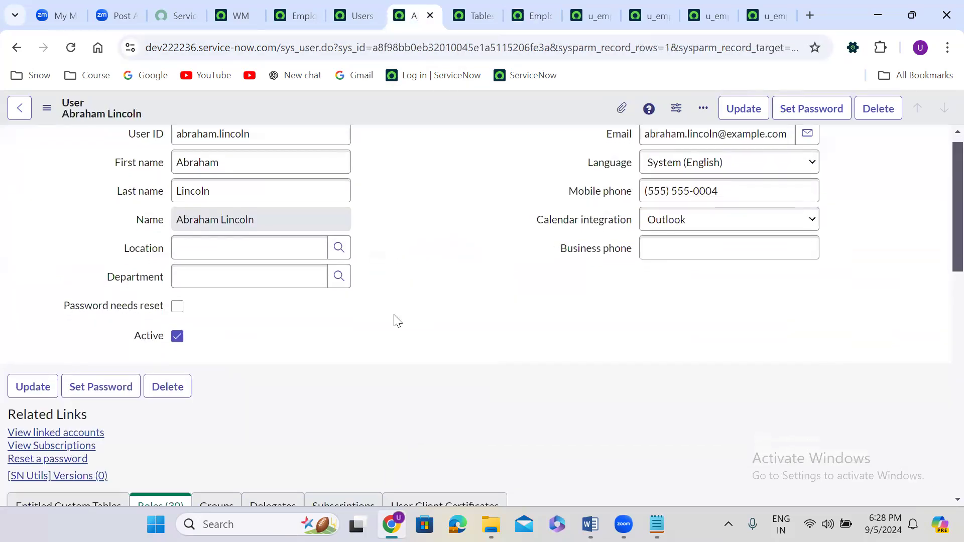
scroll(397, 320, down, 4)
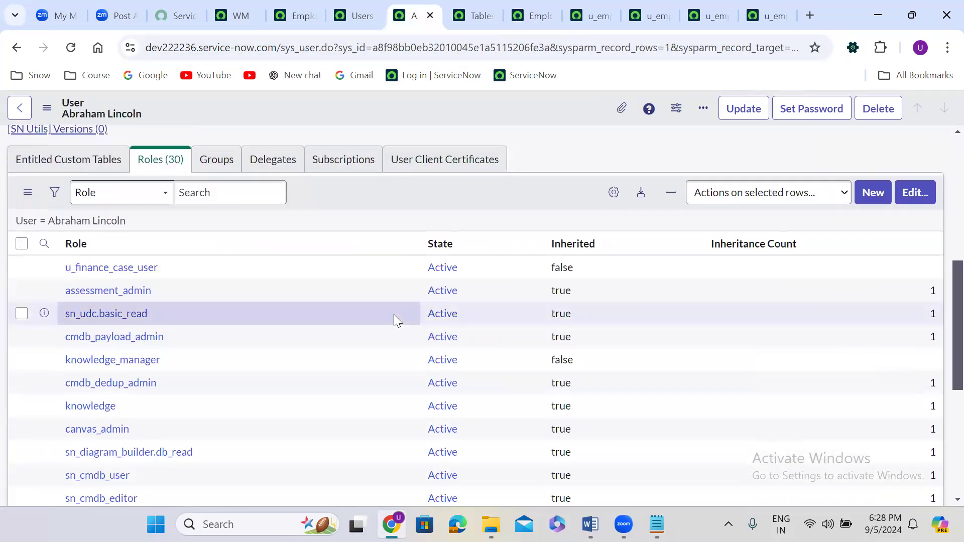
click(904, 196)
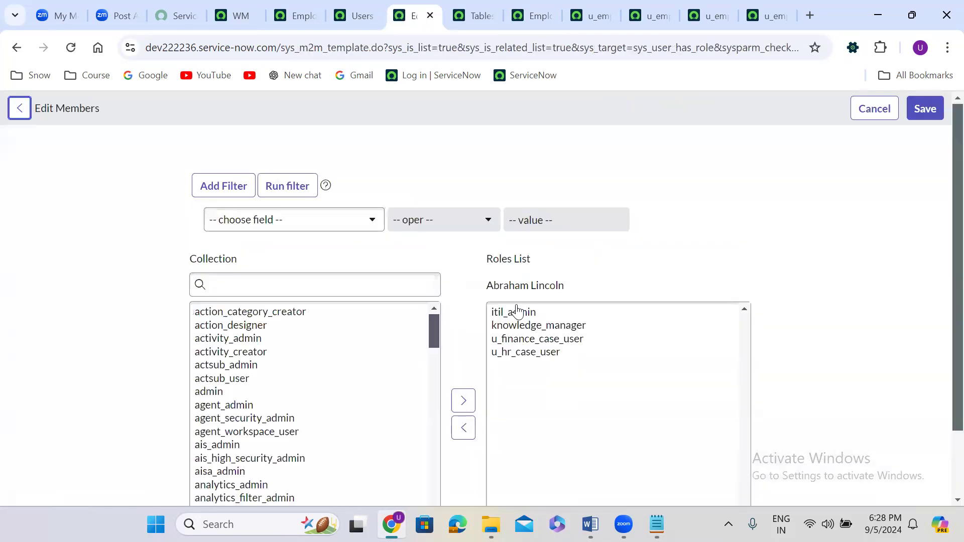
click(519, 313)
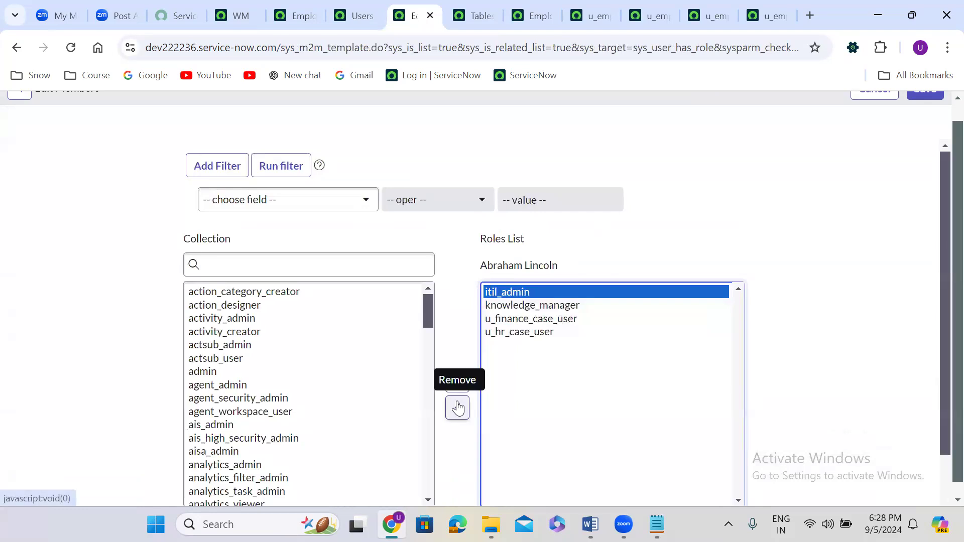
click(457, 407)
Add the itil role to Abraham Lincoln, save the role changes and dismiss the notifications
click(270, 265)
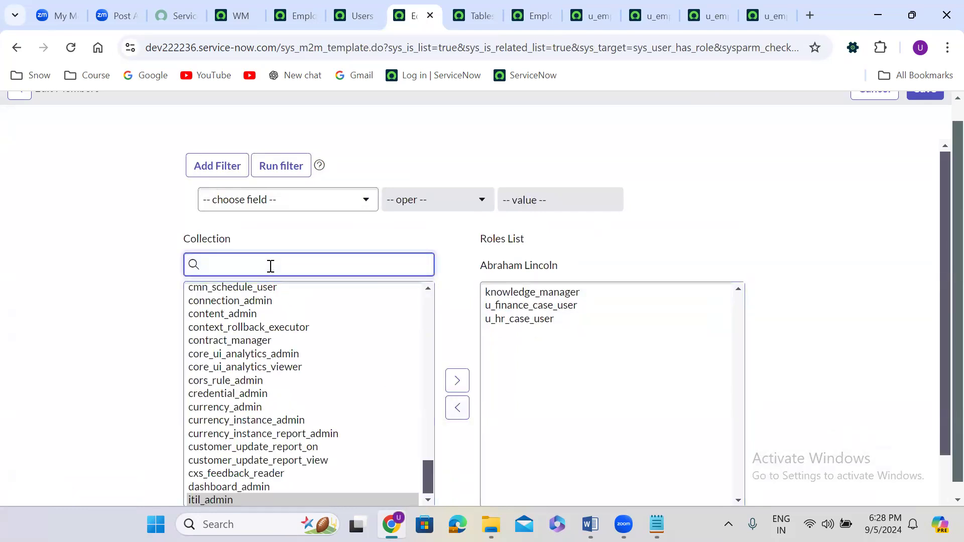
text(itil)
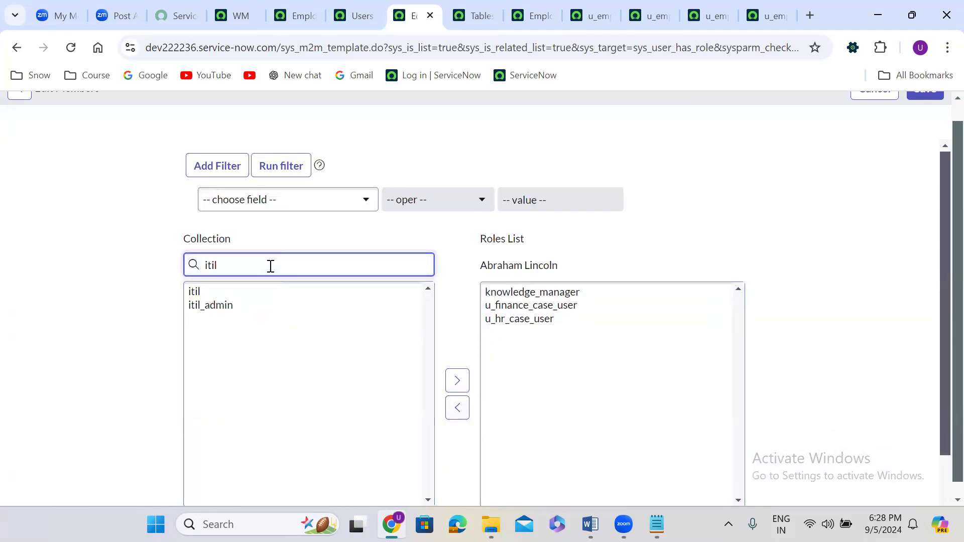
click(209, 295)
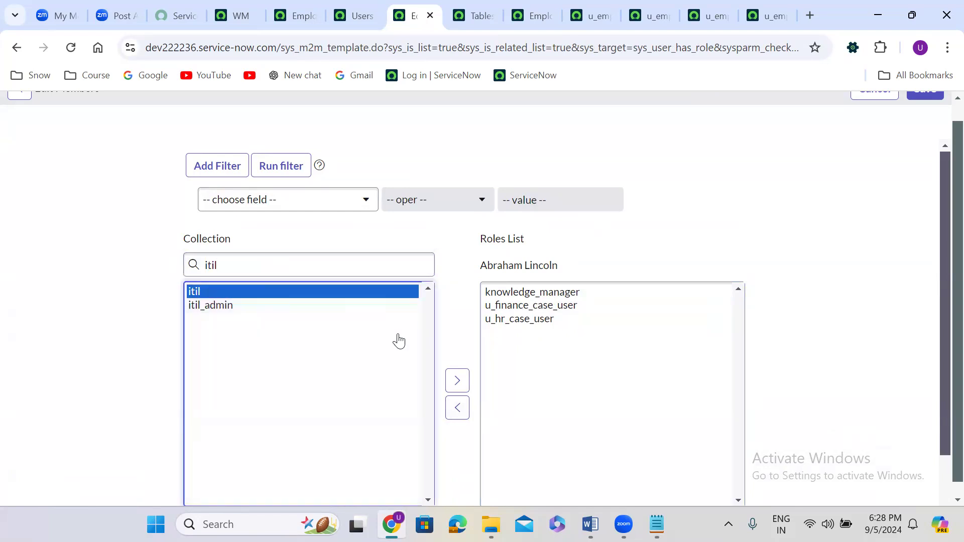
click(455, 381)
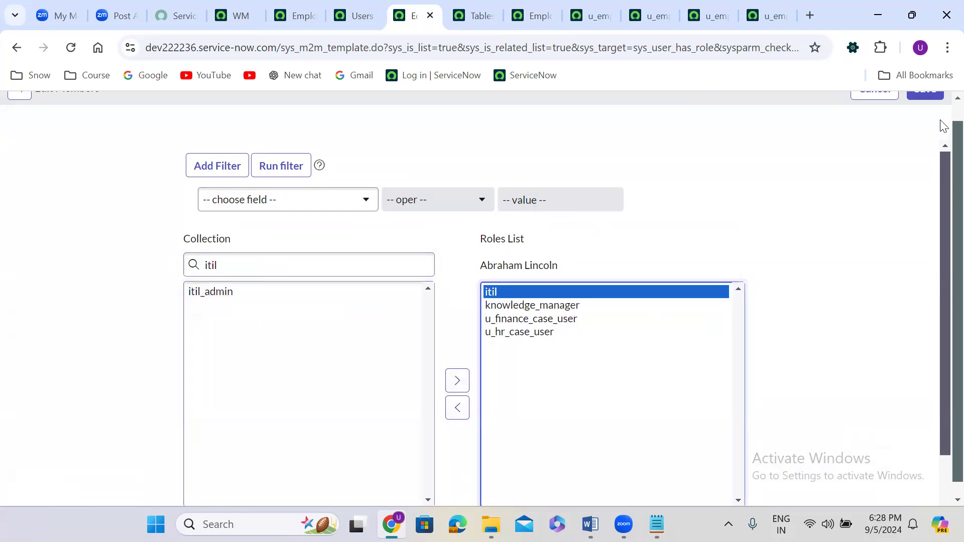
scroll(941, 122, up, 1)
click(926, 103)
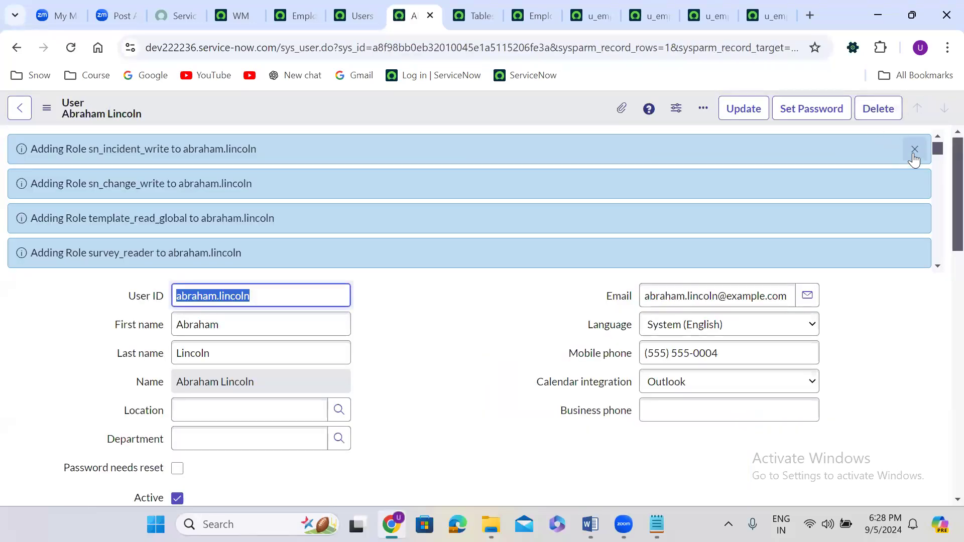
click(914, 150)
click(435, 291)
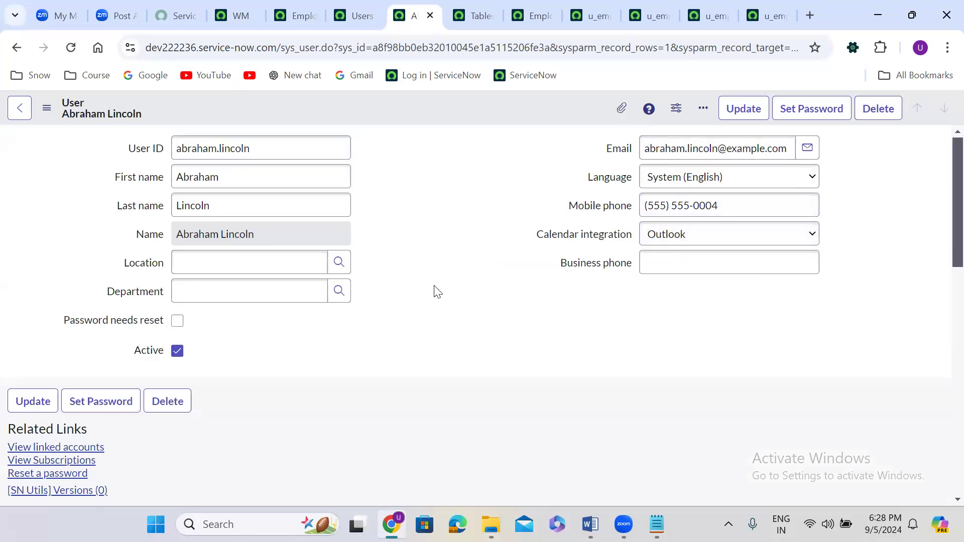
scroll(435, 291, down, 6)
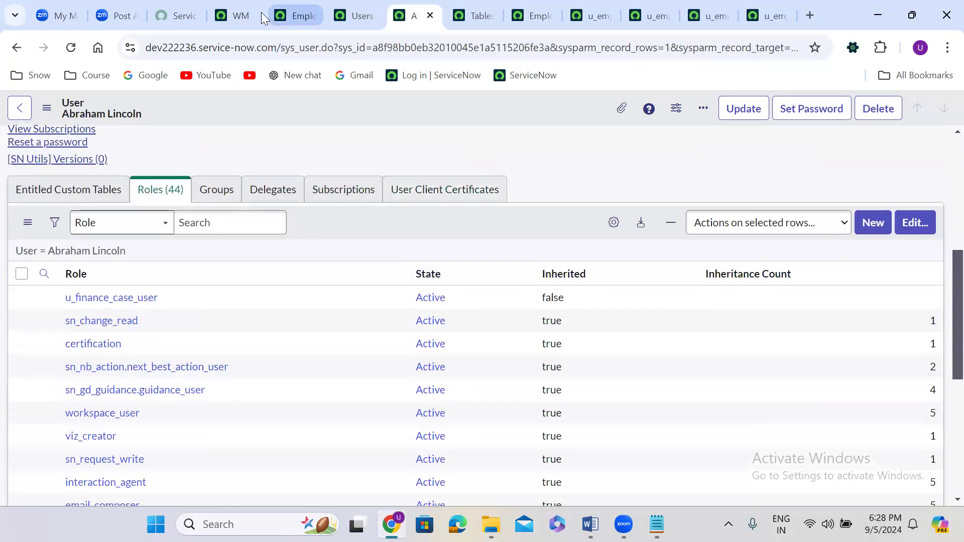
Impersonate Abraham Lincoln from the WM home page and return to the Employee Details table record
click(235, 15)
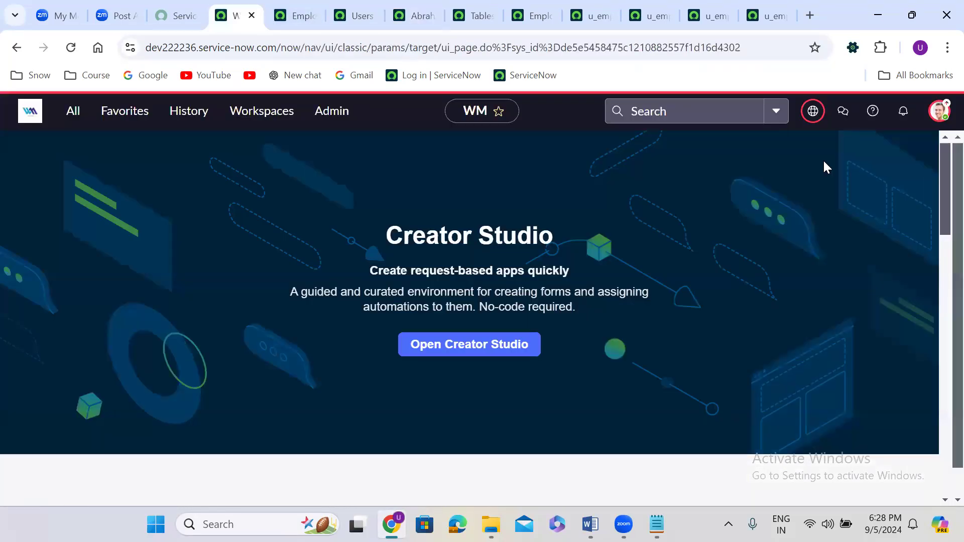
click(939, 112)
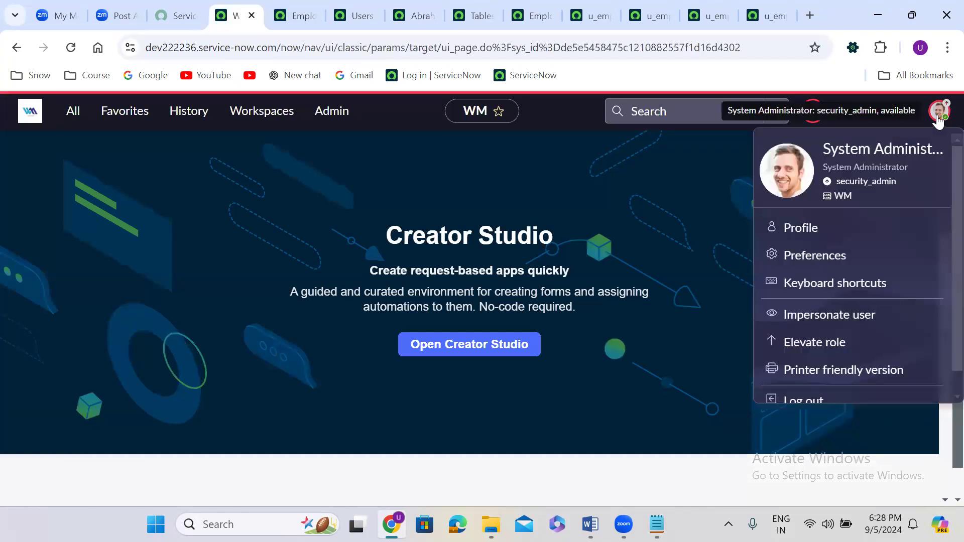
click(831, 316)
click(463, 336)
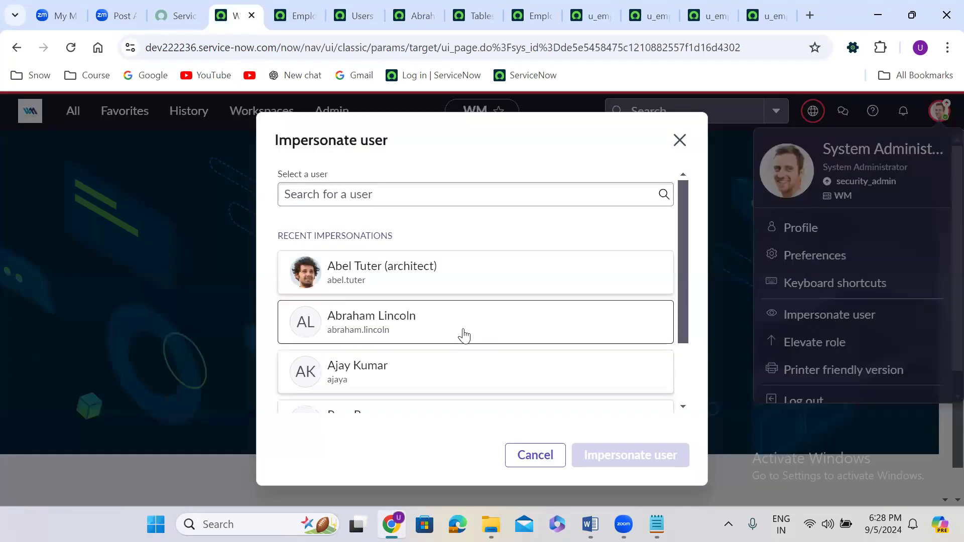
click(612, 451)
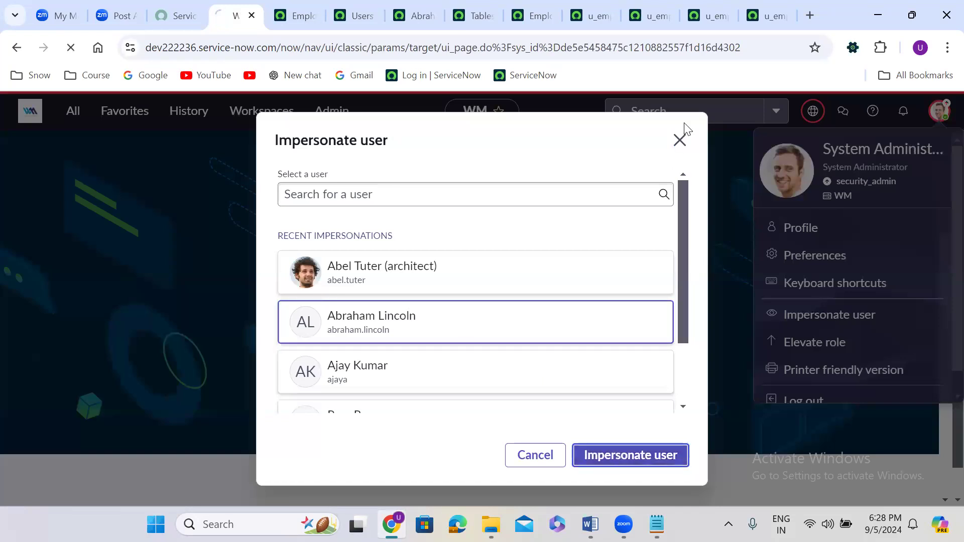
click(532, 16)
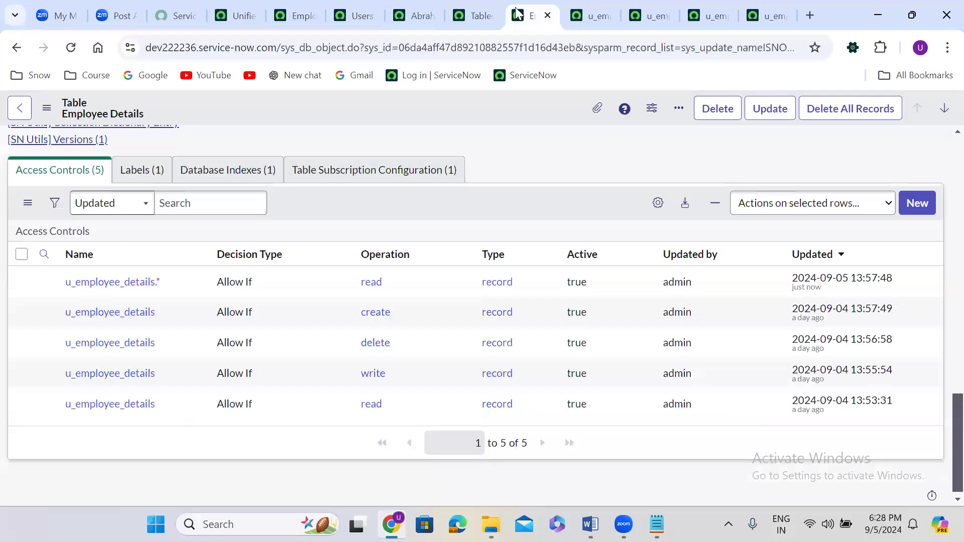
Reload the Employee Details list while impersonating Abraham Lincoln and check which columns are offered in its list personalization
click(299, 15)
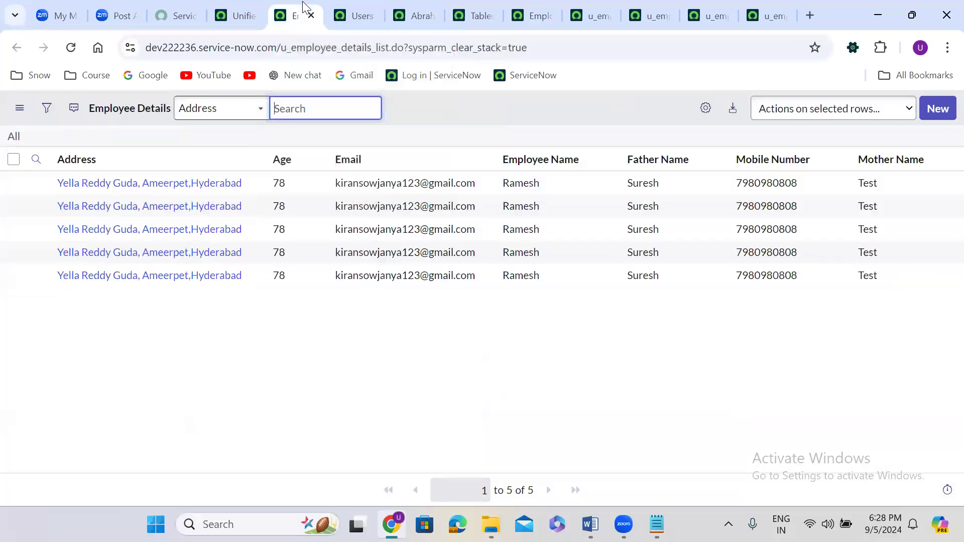
click(71, 48)
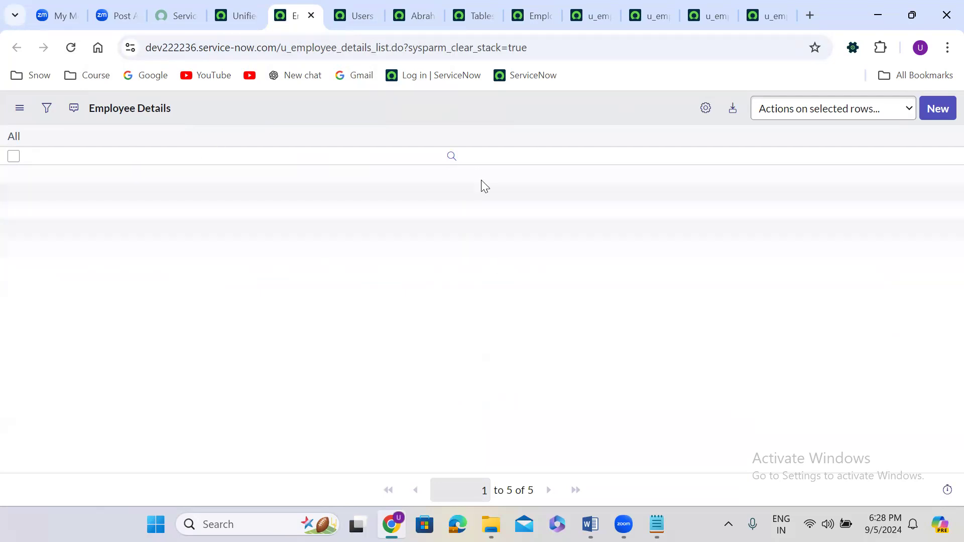
click(706, 109)
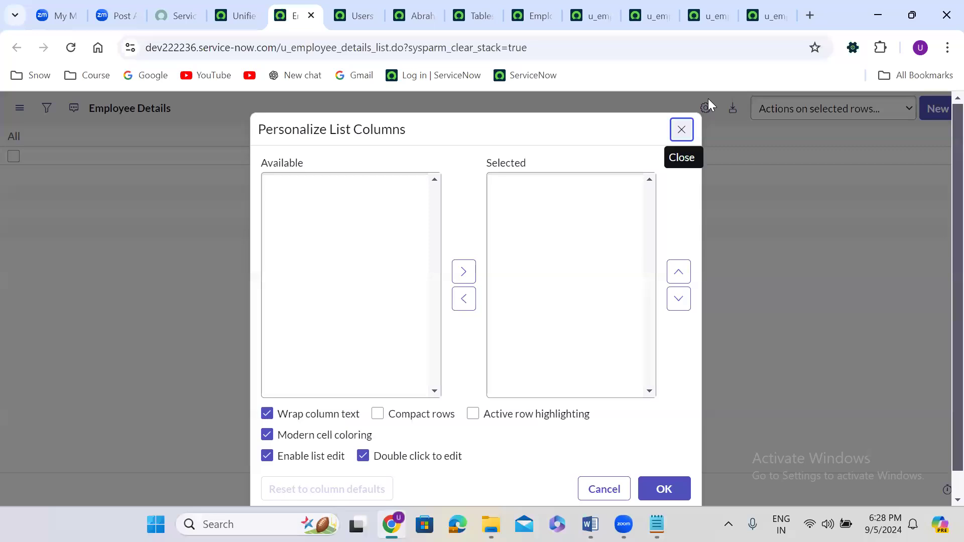
click(682, 130)
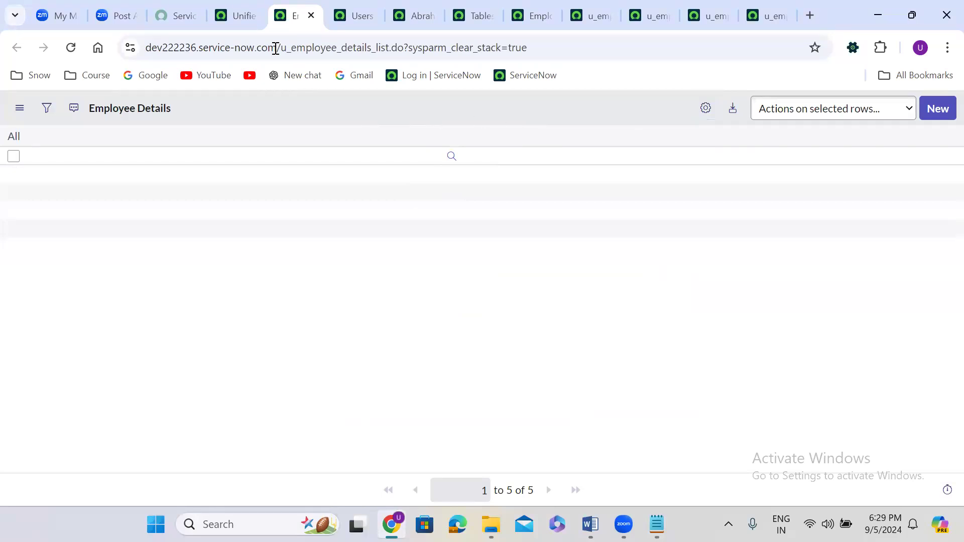
End the impersonation of Abraham Lincoln to return to the administrator account
click(242, 2)
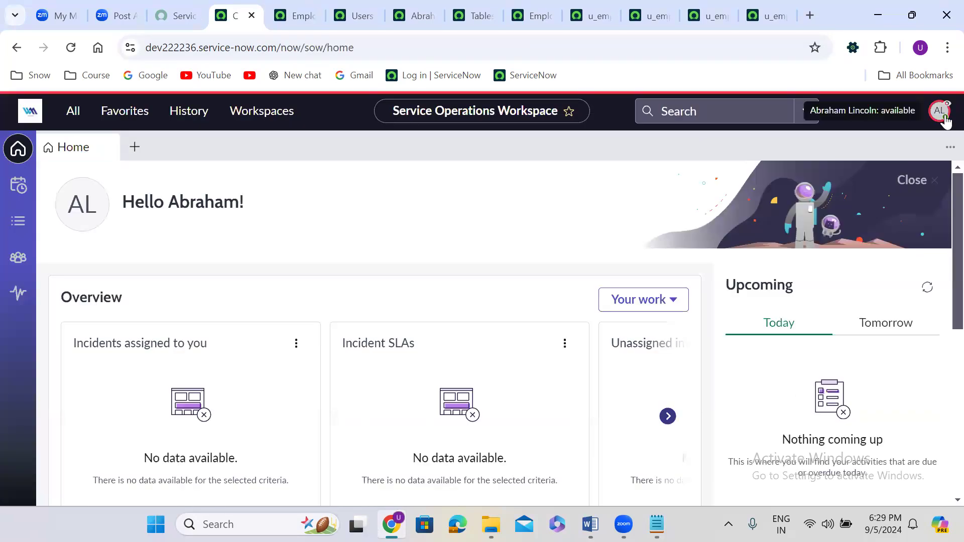
click(942, 115)
click(826, 312)
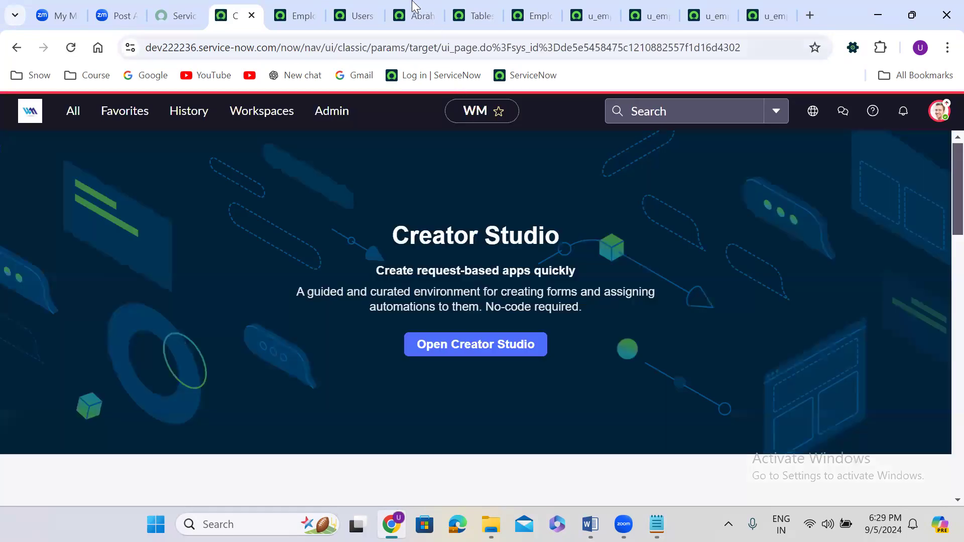
Edit the roles of the user Abraham Lincoln and remove itil from the roles list
click(416, 14)
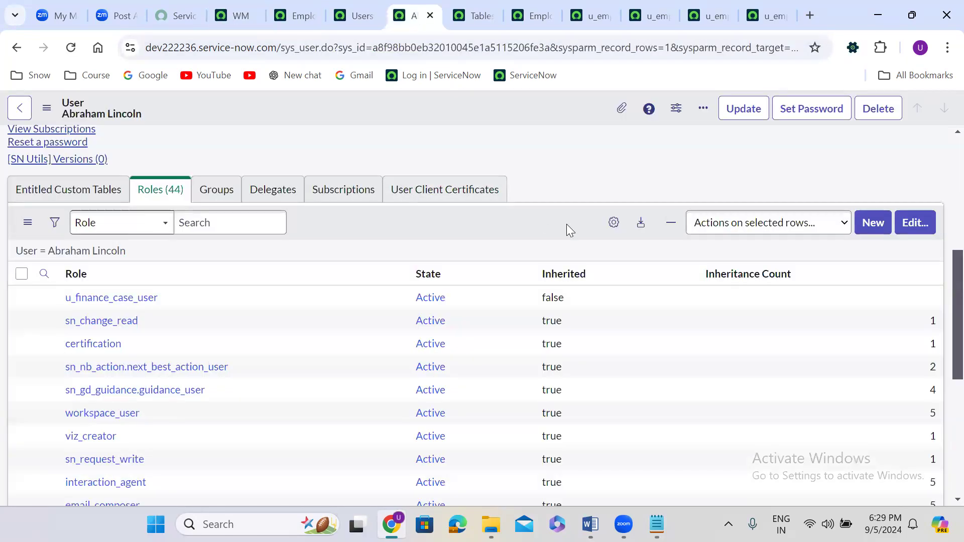
click(915, 222)
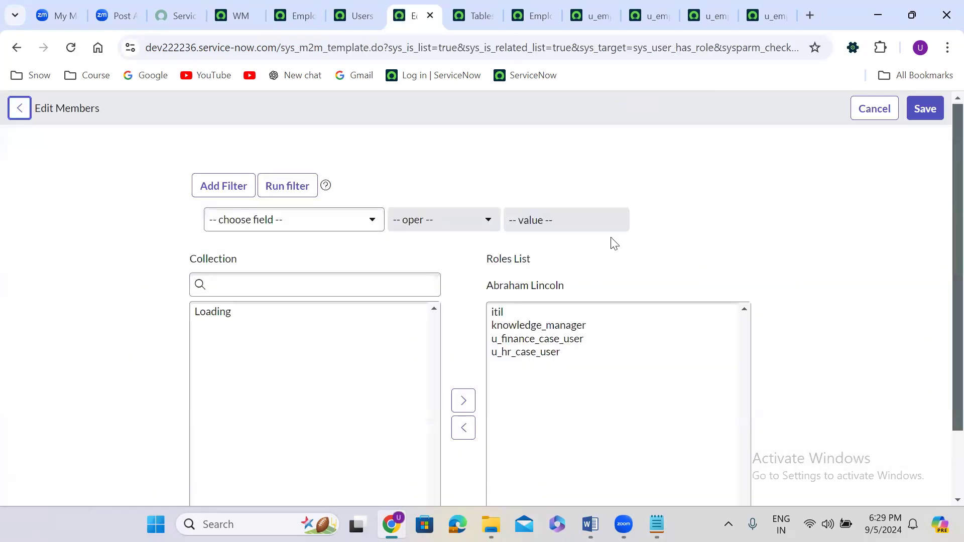
click(506, 314)
click(506, 314)
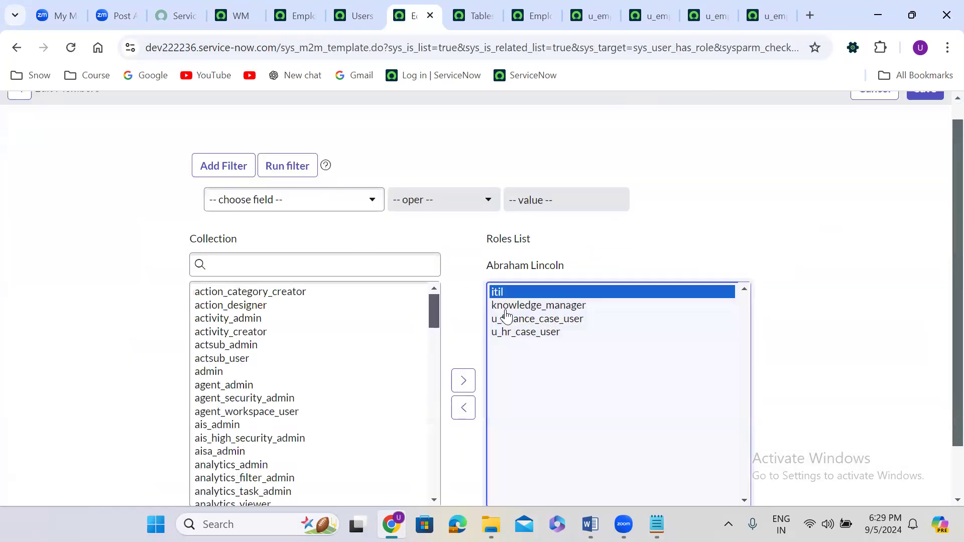
click(458, 408)
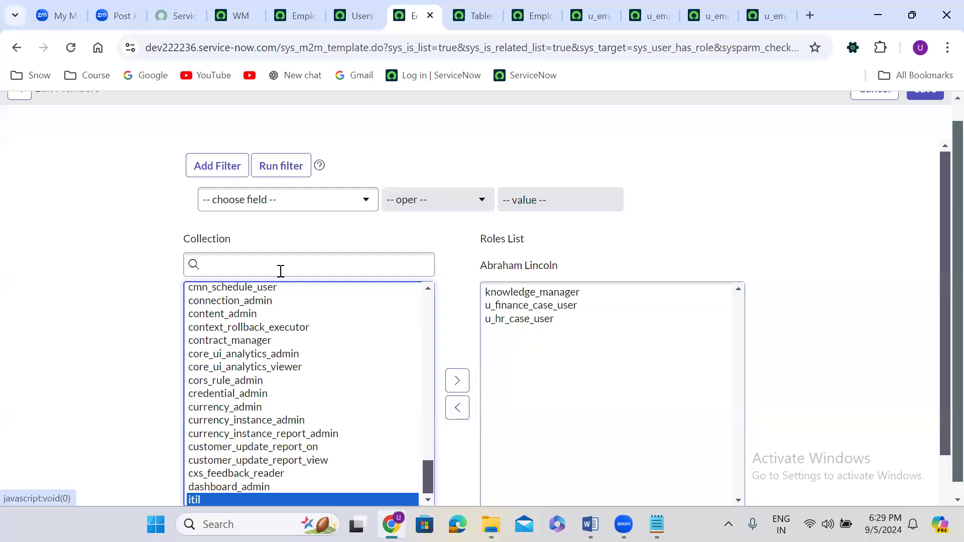
Add the itil_admin role to Abraham Lincoln, save the change and review the roles on the user record
click(273, 263)
text(iti)
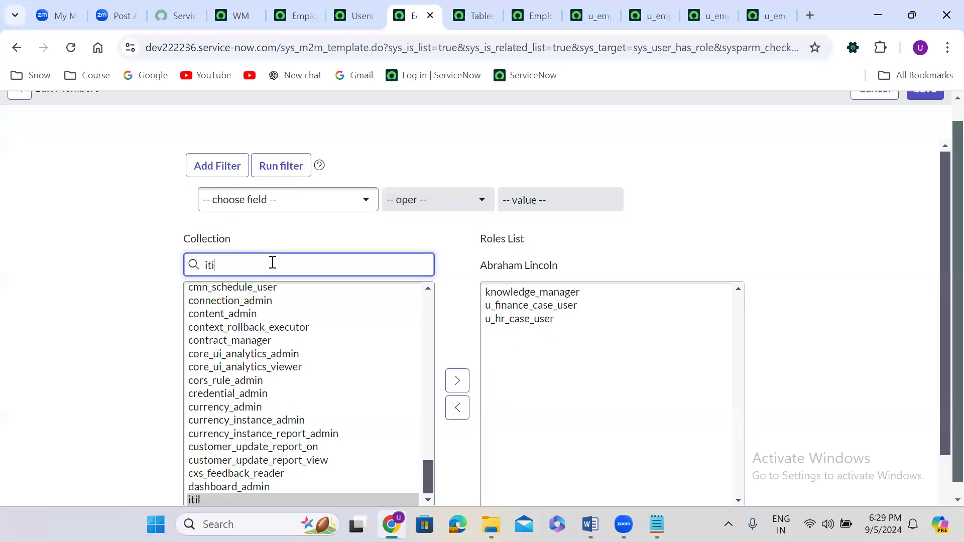
text(l)
click(216, 291)
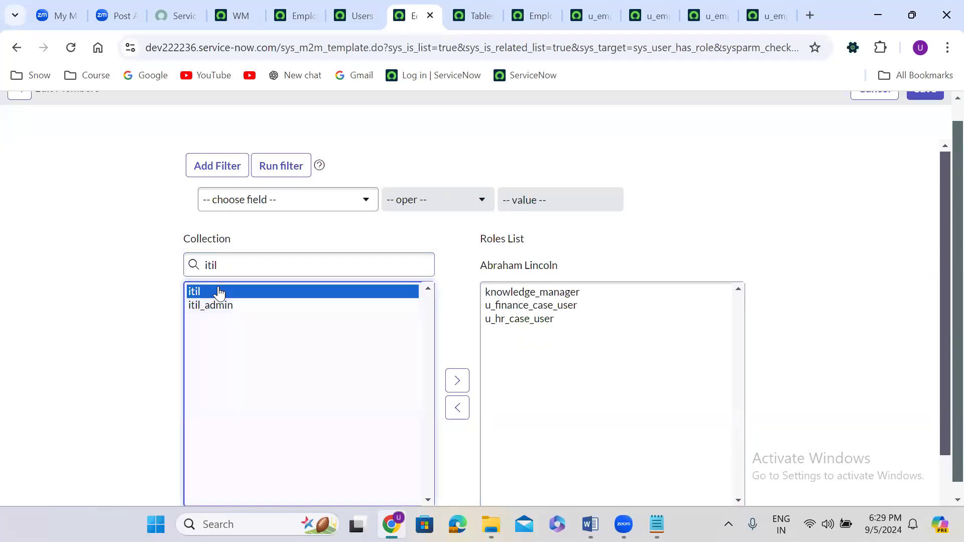
click(221, 305)
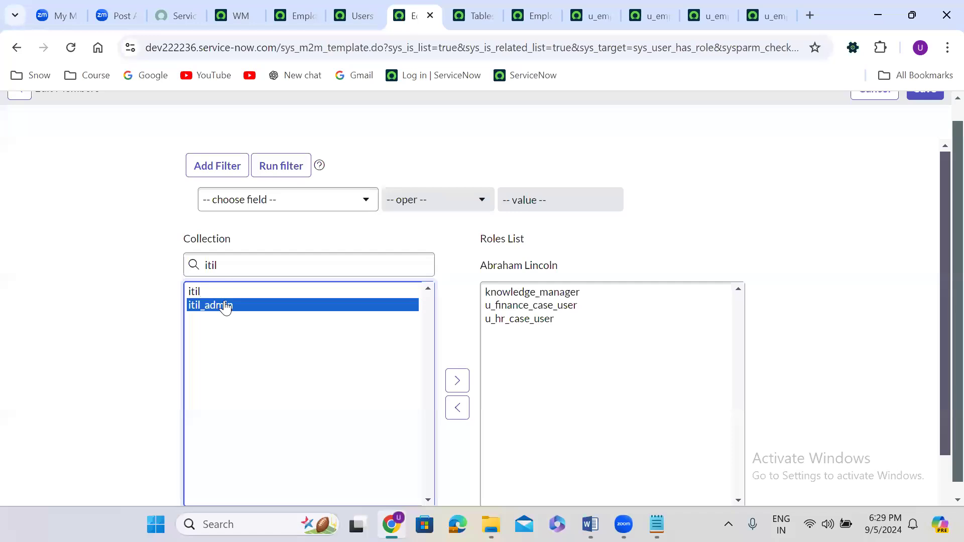
click(458, 382)
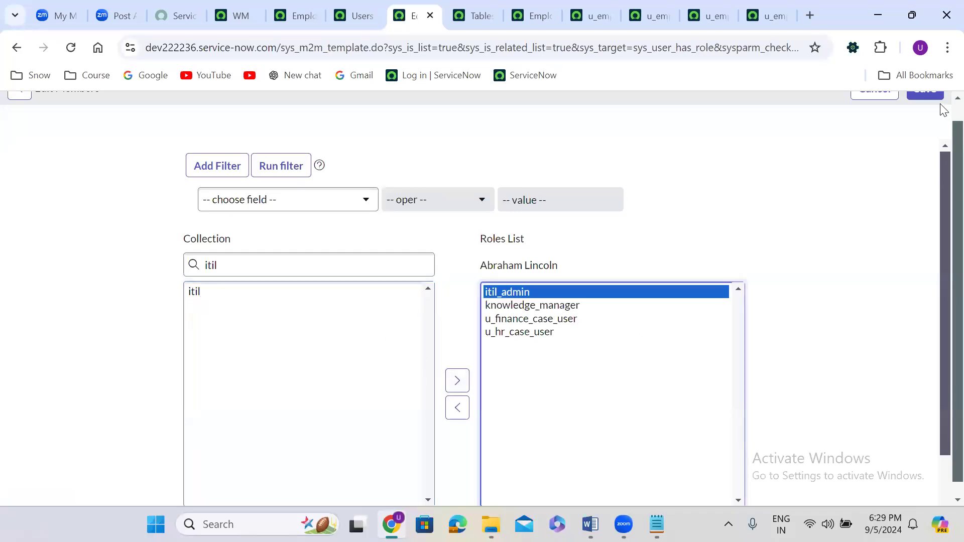
scroll(943, 110, up, 1)
click(925, 108)
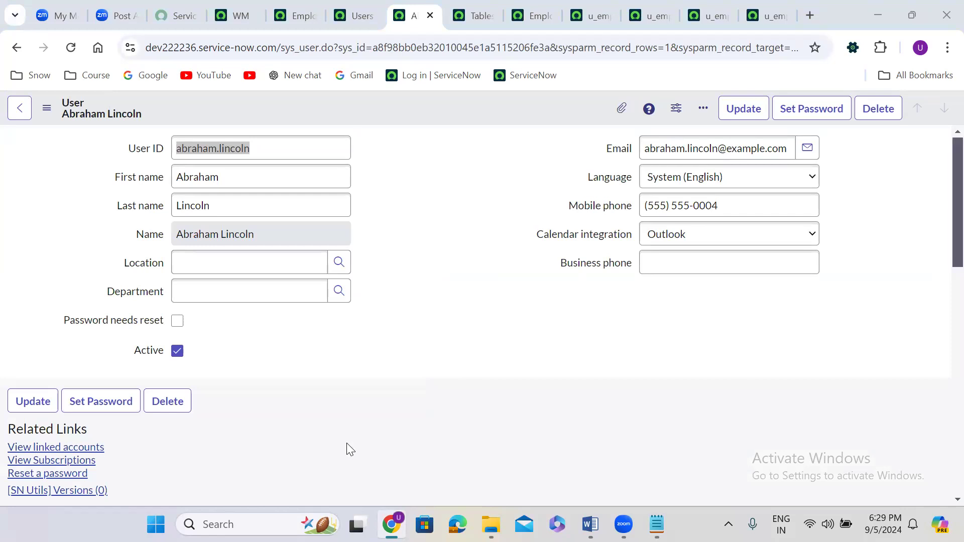
click(391, 316)
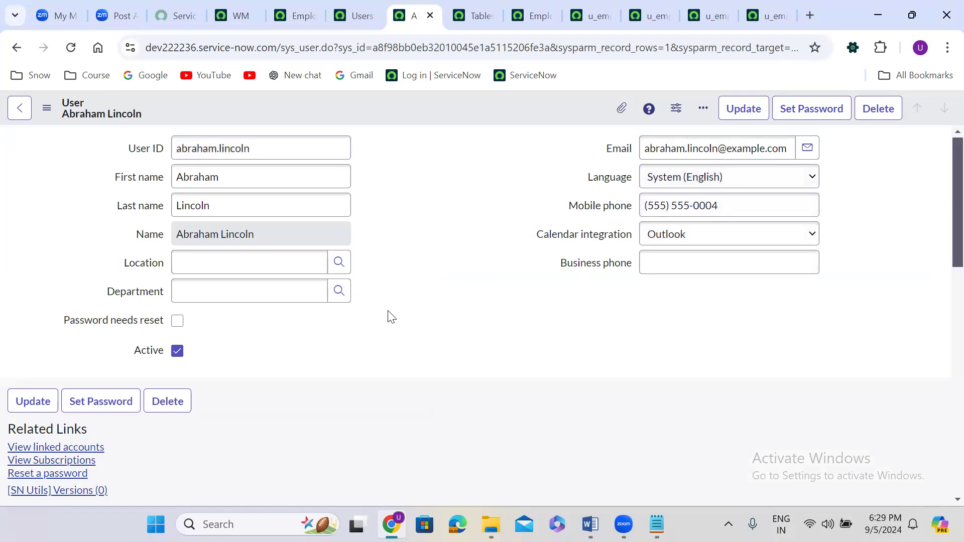
scroll(388, 312, down, 6)
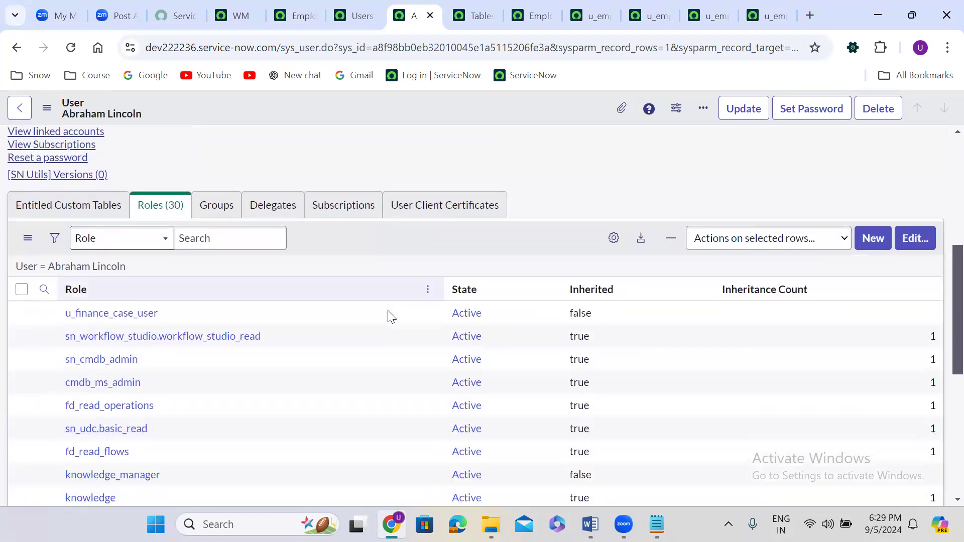
scroll(391, 317, down, 6)
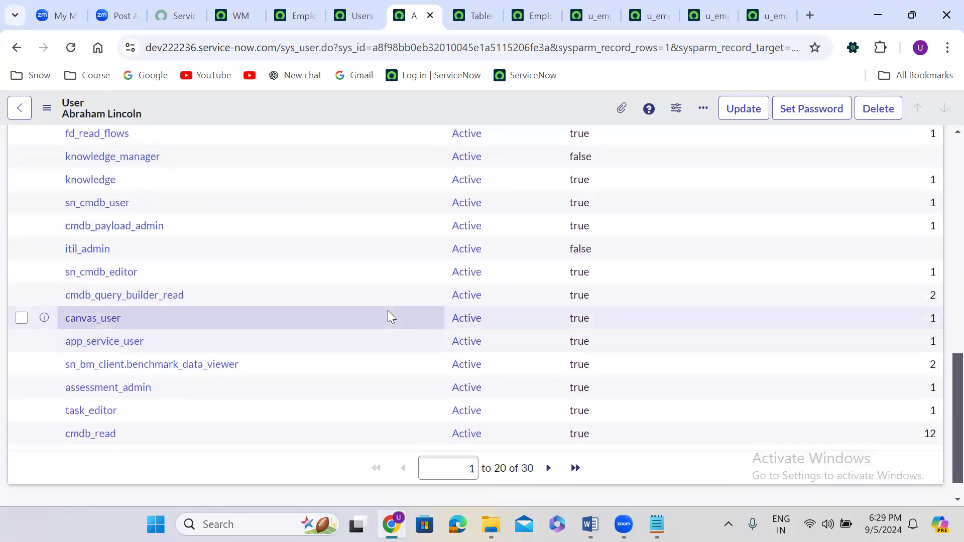
scroll(390, 316, up, 12)
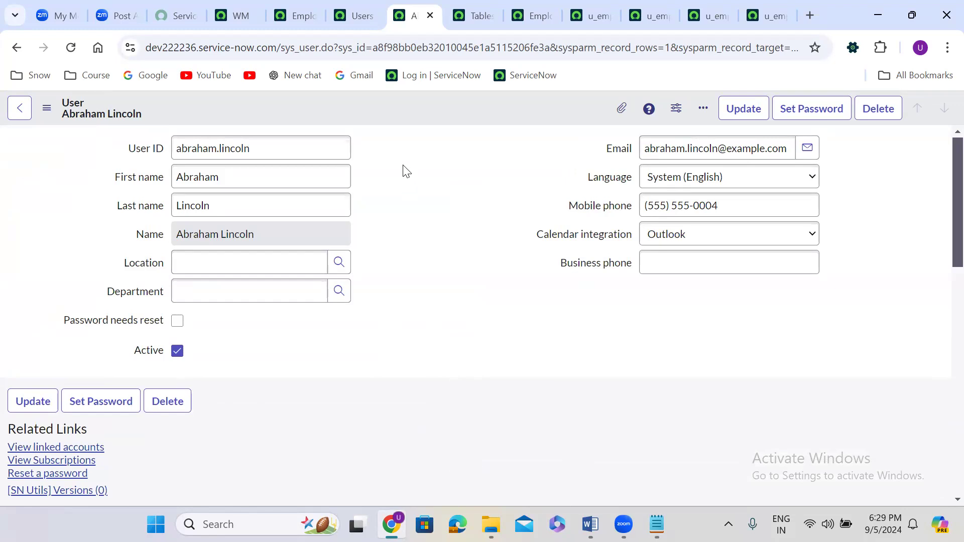
Impersonate Abraham Lincoln again and reload the Employee Details list to check its visible fields
click(232, 4)
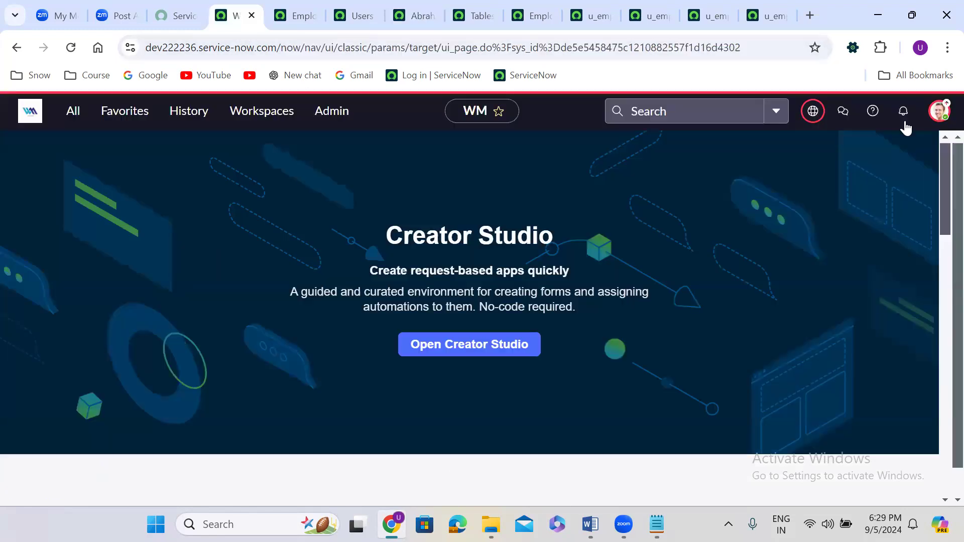
click(941, 112)
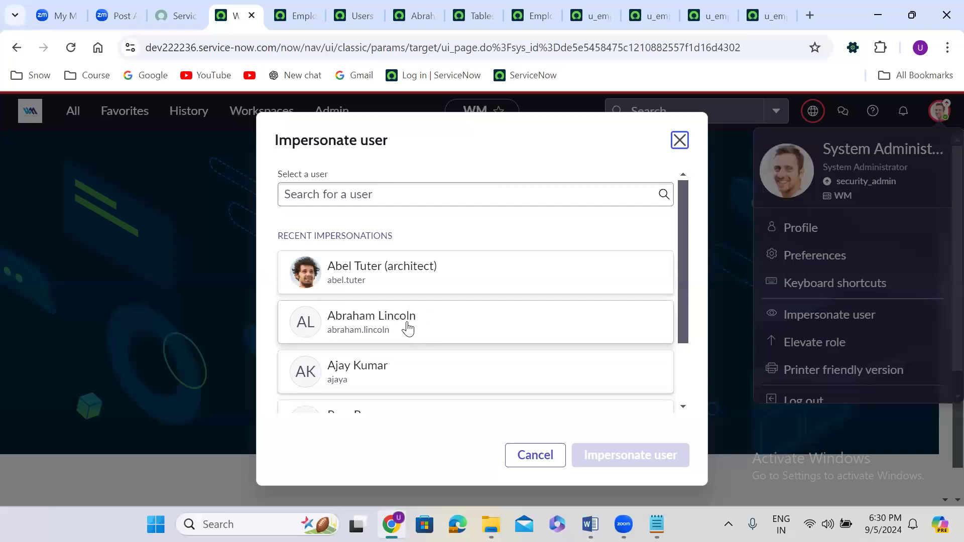
click(404, 327)
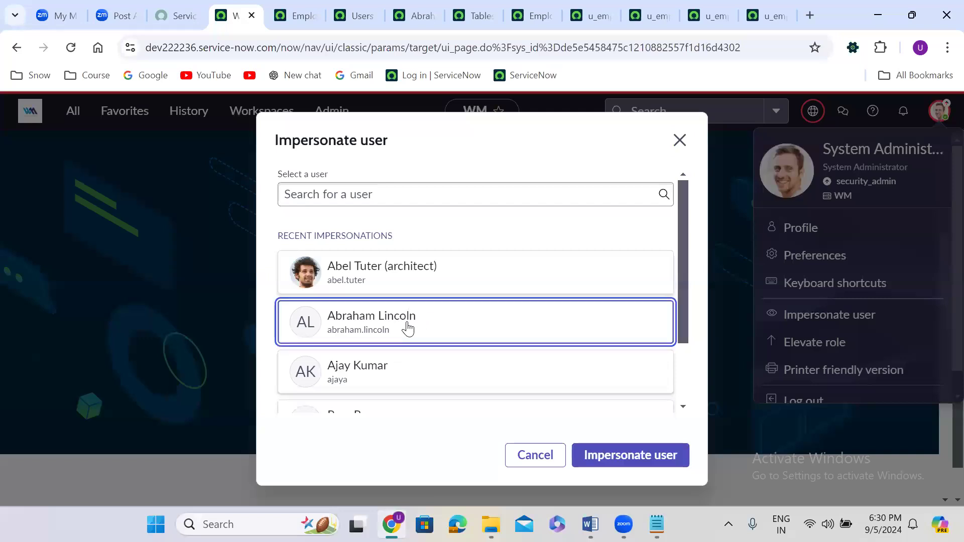
click(639, 458)
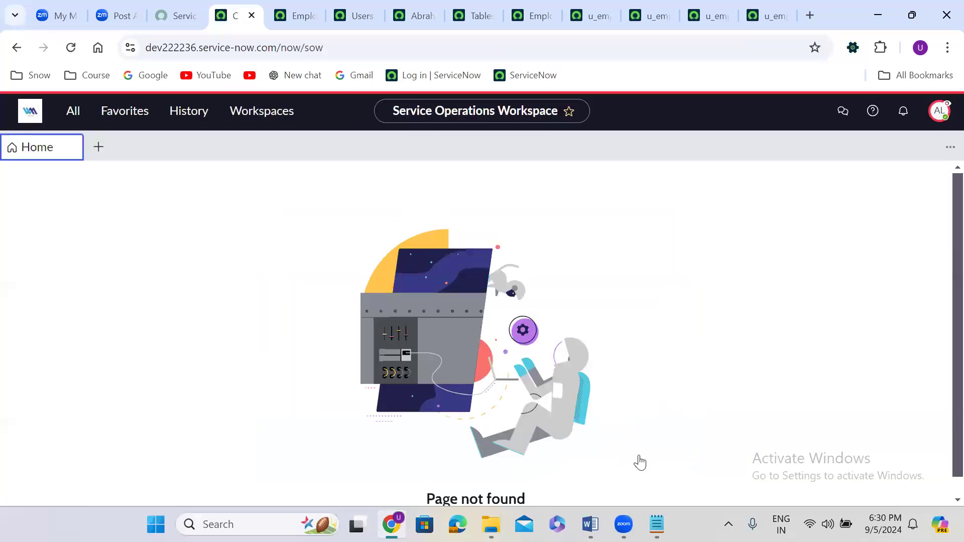
click(296, 14)
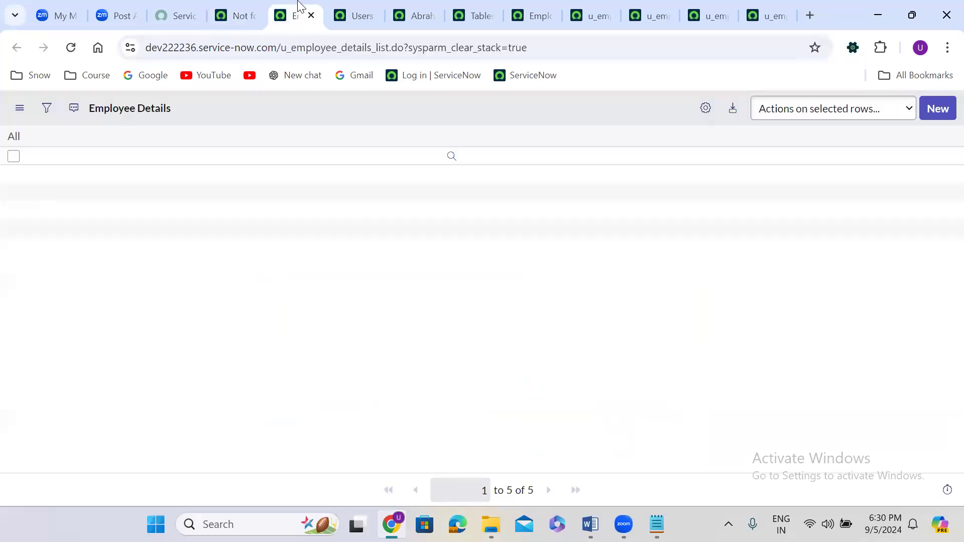
click(71, 47)
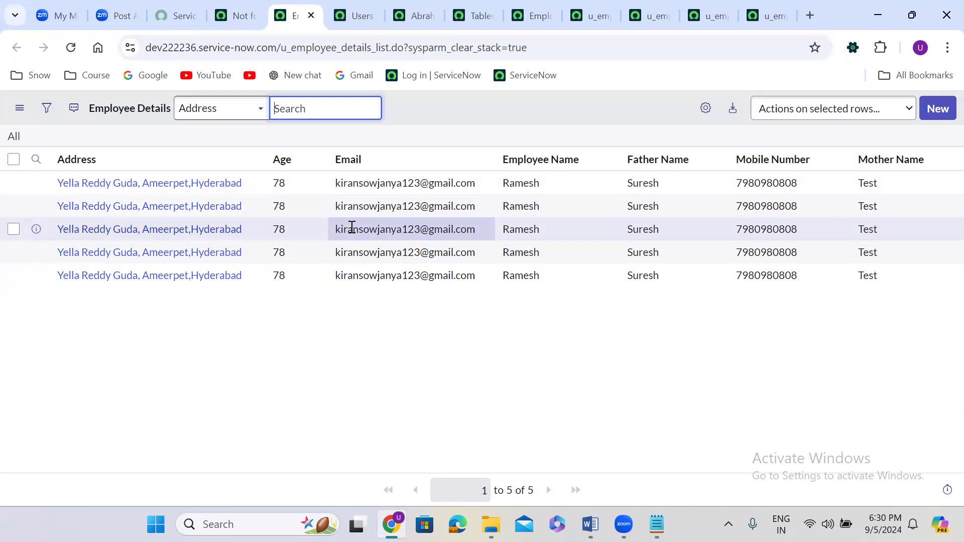
End the impersonation after the itil_admin test and return to the WM home page as administrator
click(241, 14)
click(939, 111)
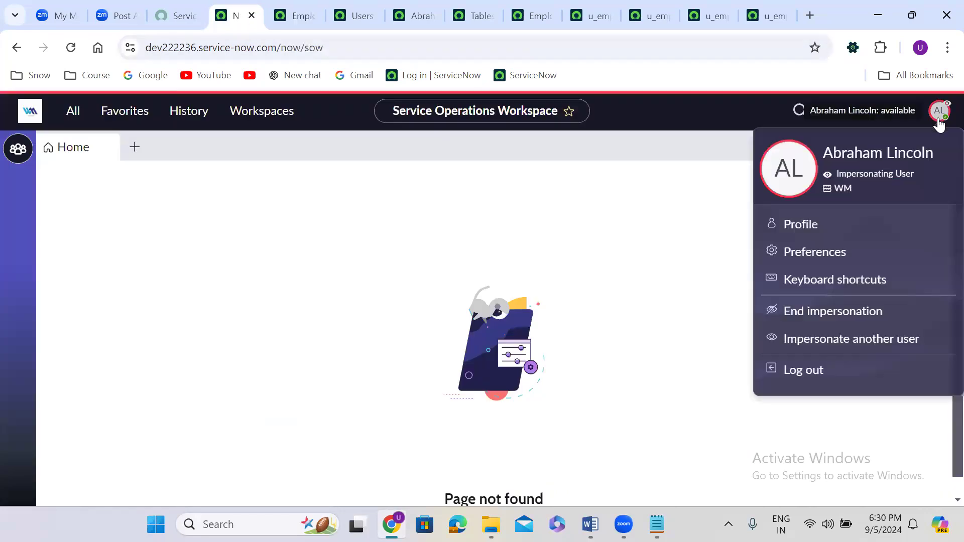
click(830, 312)
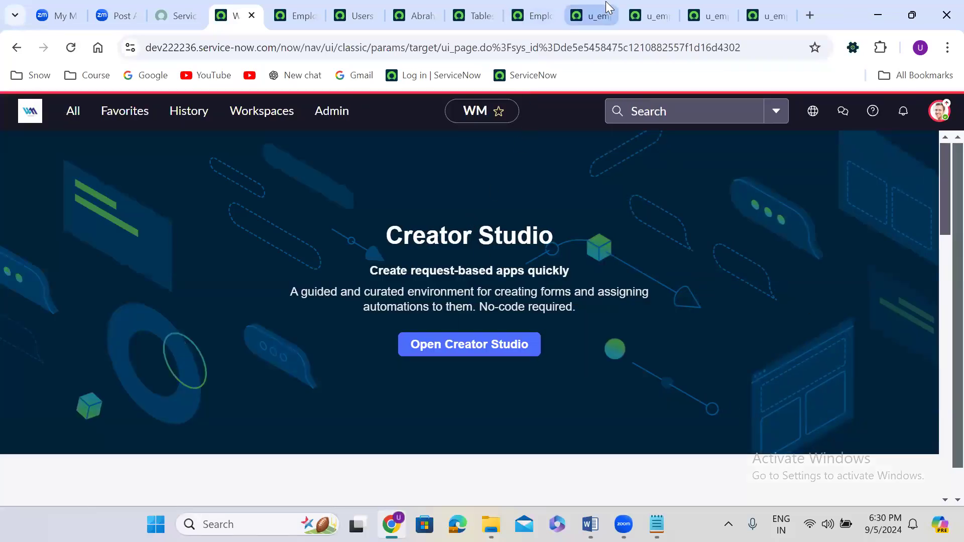
Review the read access control for the Mobile Number field of Employee Details and close it
click(588, 6)
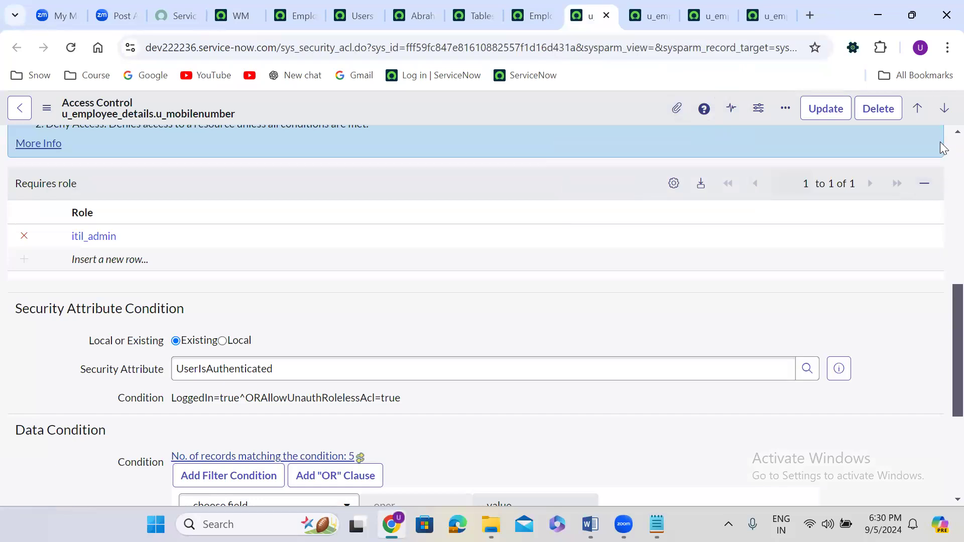
scroll(944, 147, up, 8)
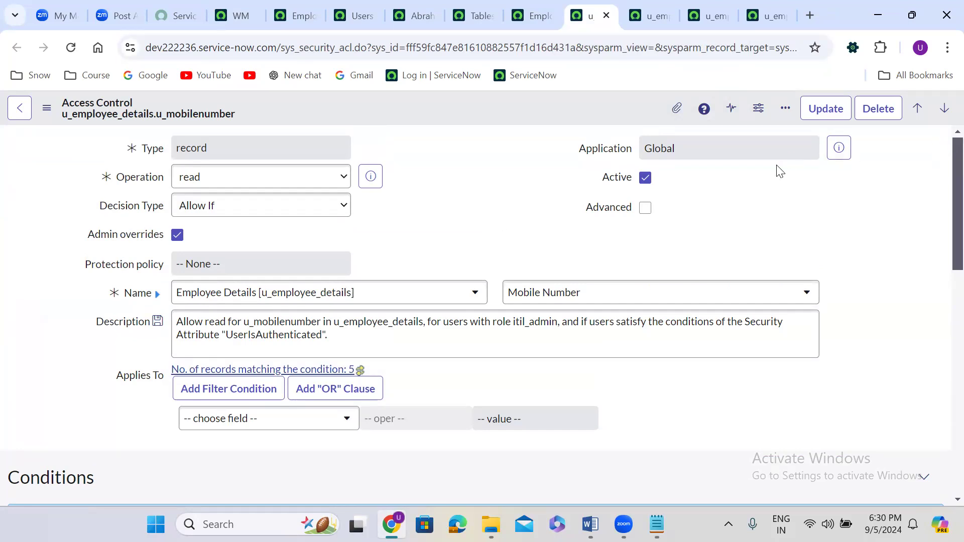
click(606, 16)
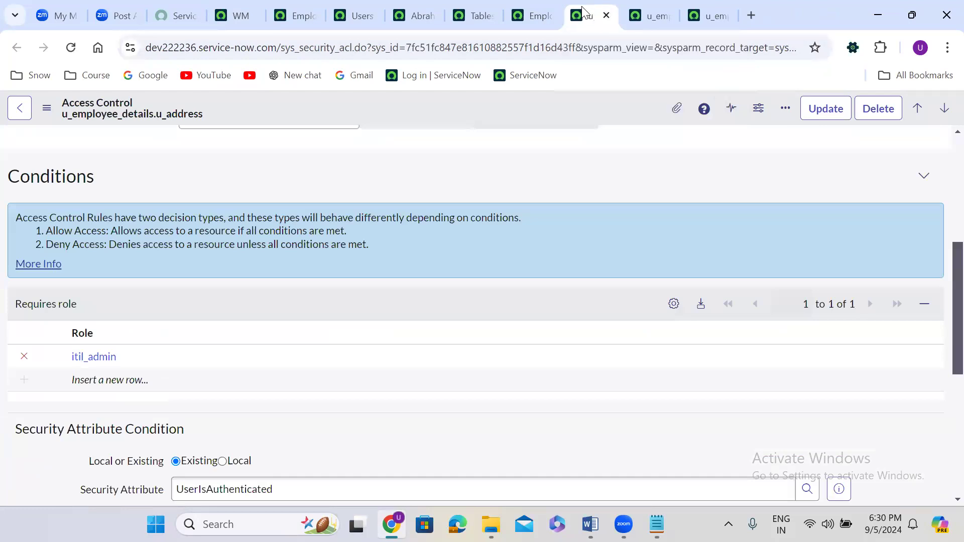
In the read access control for the Employee Details Address field, change the protected field to Employee Name
scroll(634, 192, up, 5)
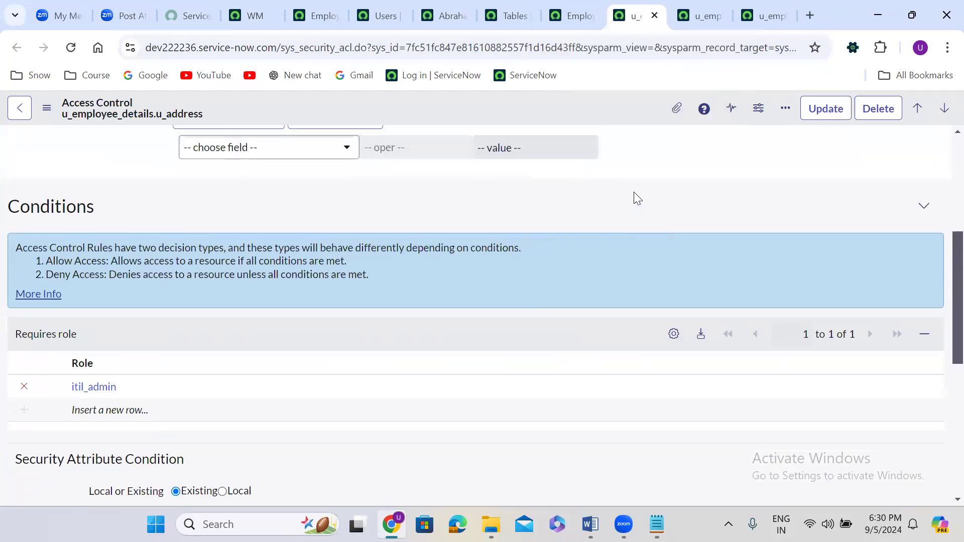
scroll(634, 191, up, 2)
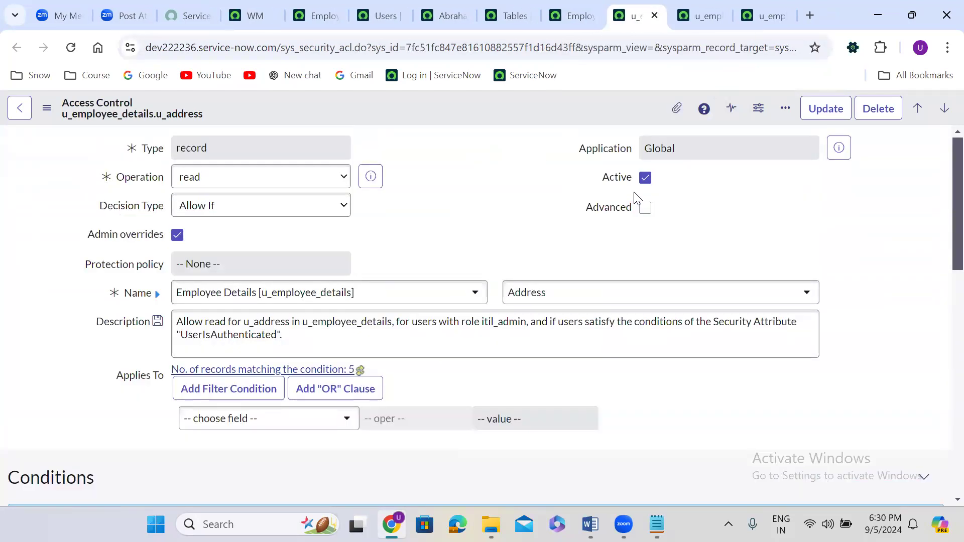
click(539, 292)
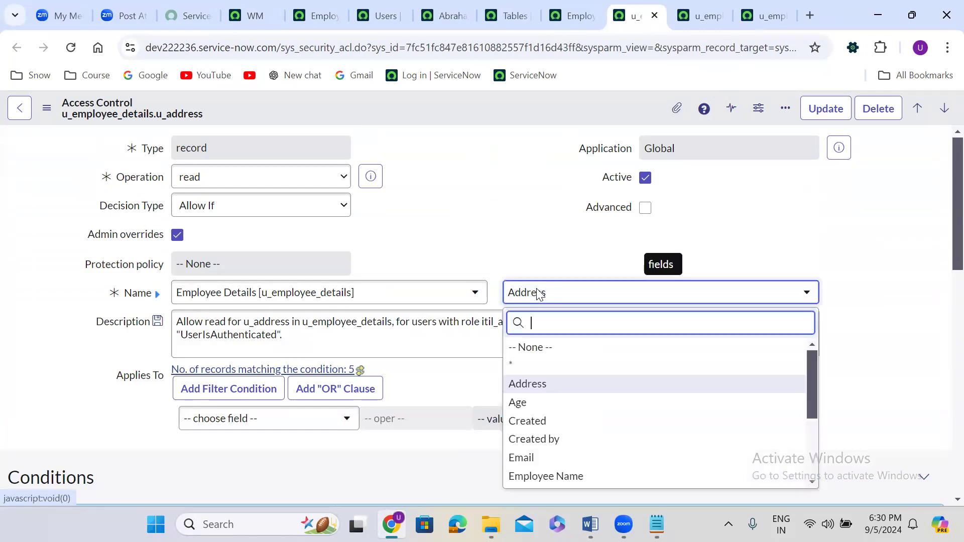
text(empl)
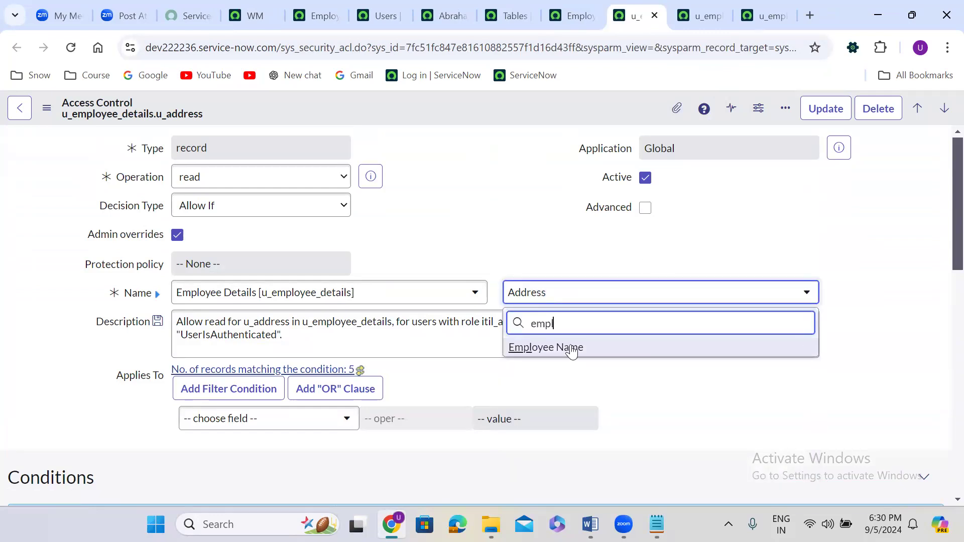
click(571, 348)
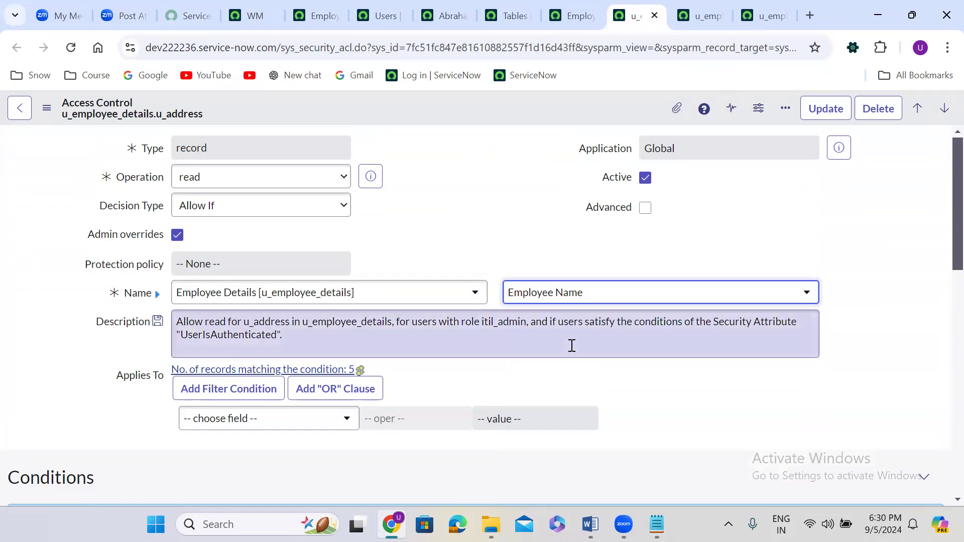
Close the open field access control records and the Employee Details table record without saving them
scroll(481, 375, down, 6)
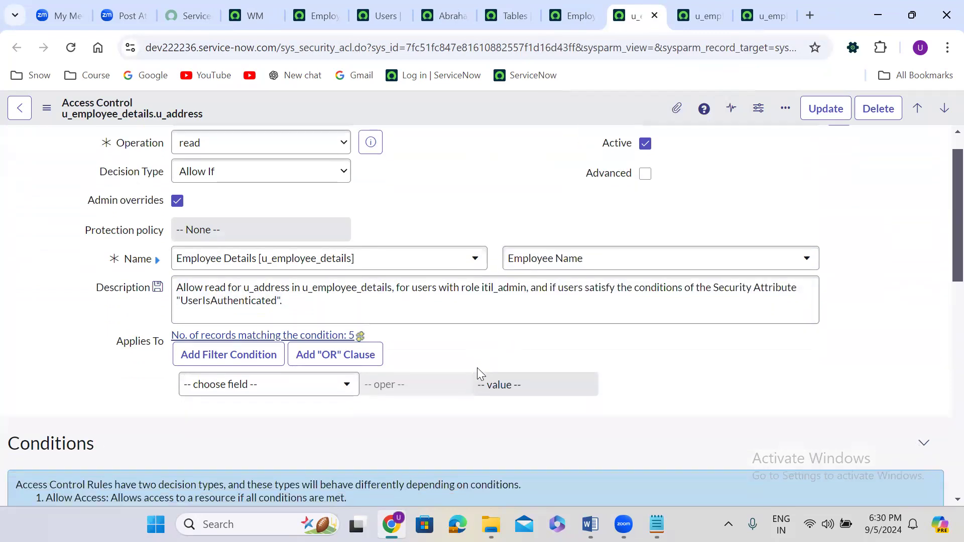
scroll(478, 372, up, 6)
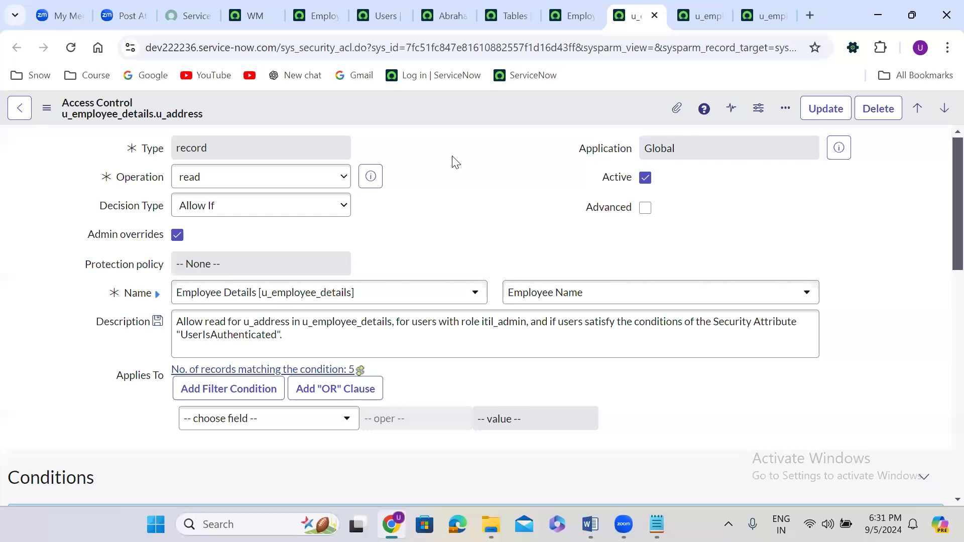
click(654, 16)
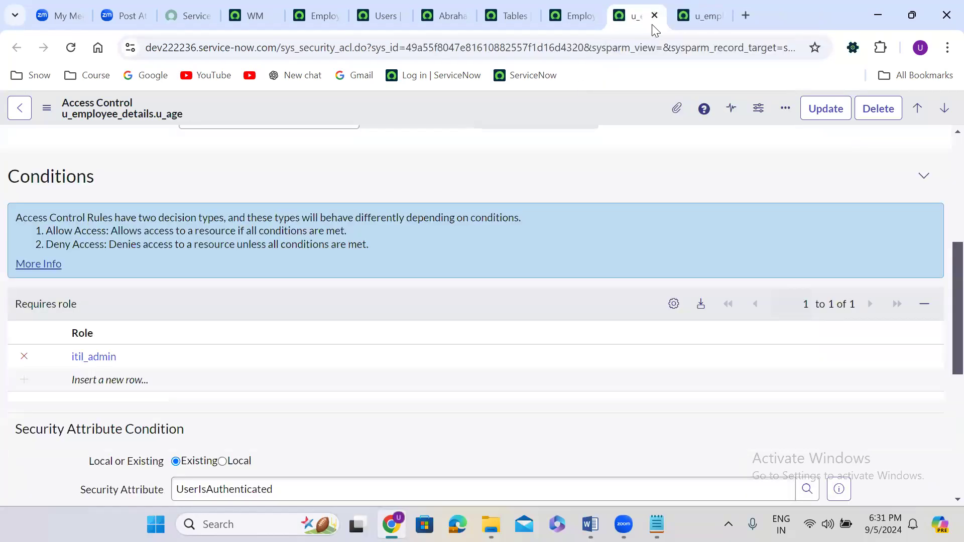
click(655, 15)
click(655, 16)
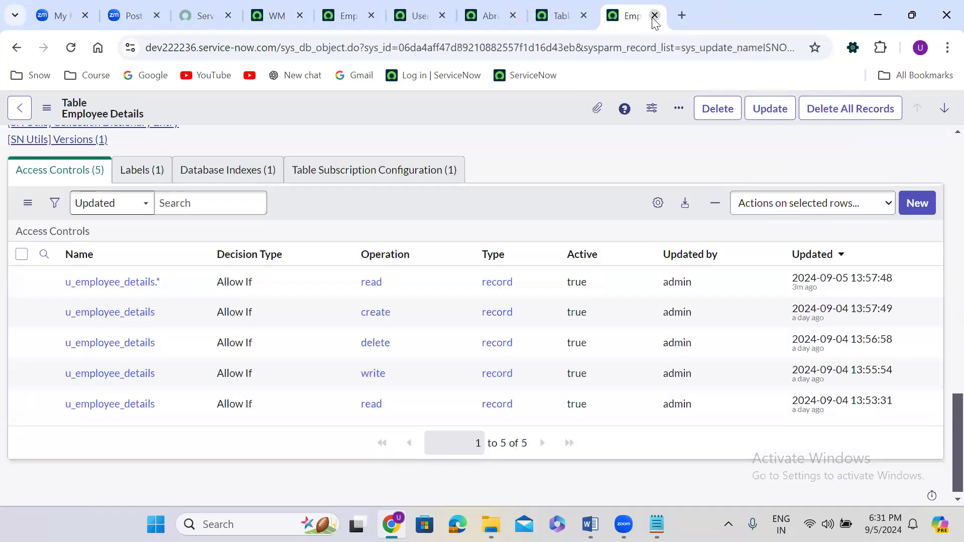
click(655, 15)
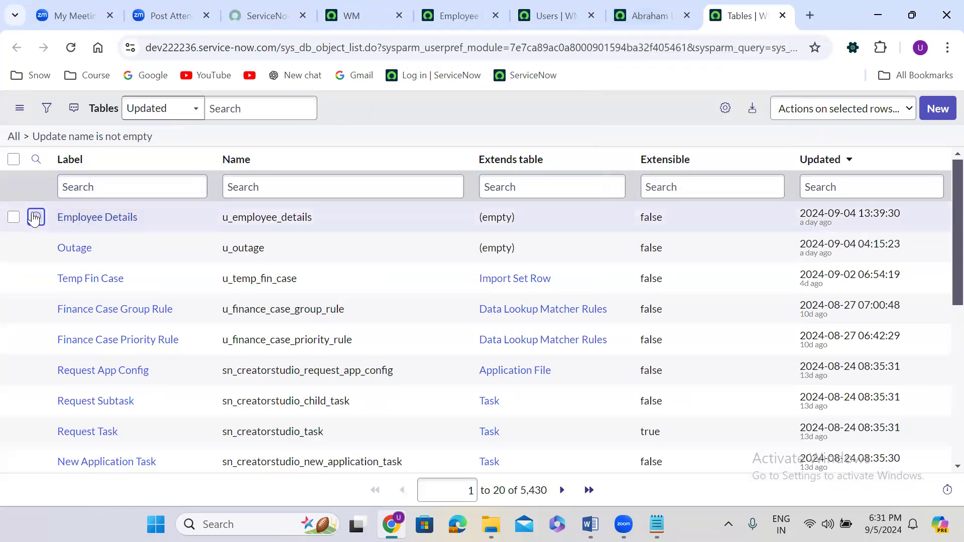
Open the Employee Details table record in a new tab and go to its Access Controls list
right_click(35, 225)
click(113, 237)
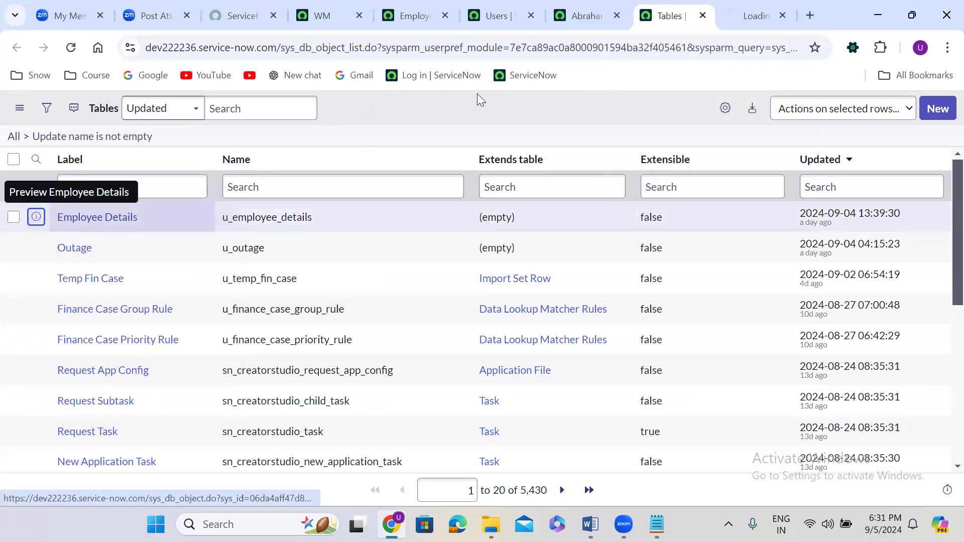
click(718, 5)
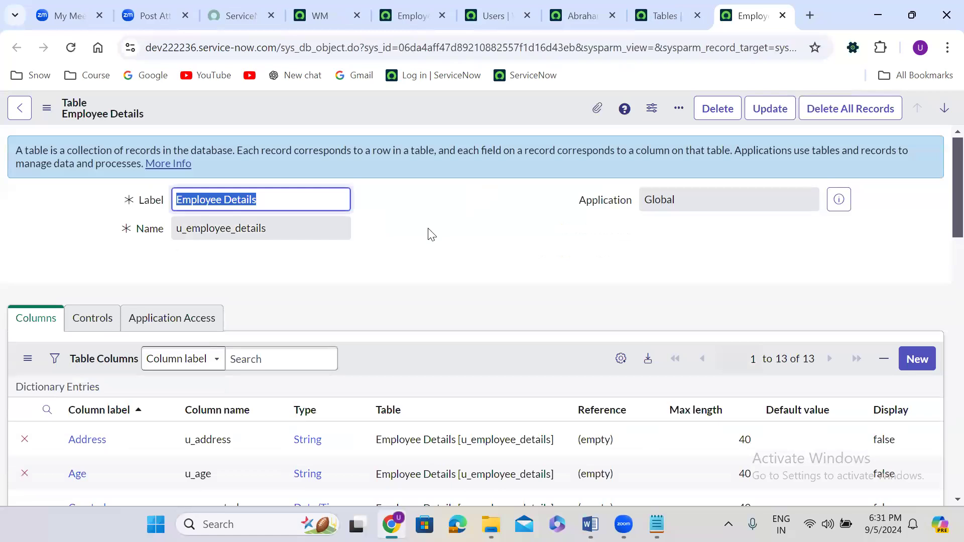
click(425, 236)
scroll(426, 236, down, 10)
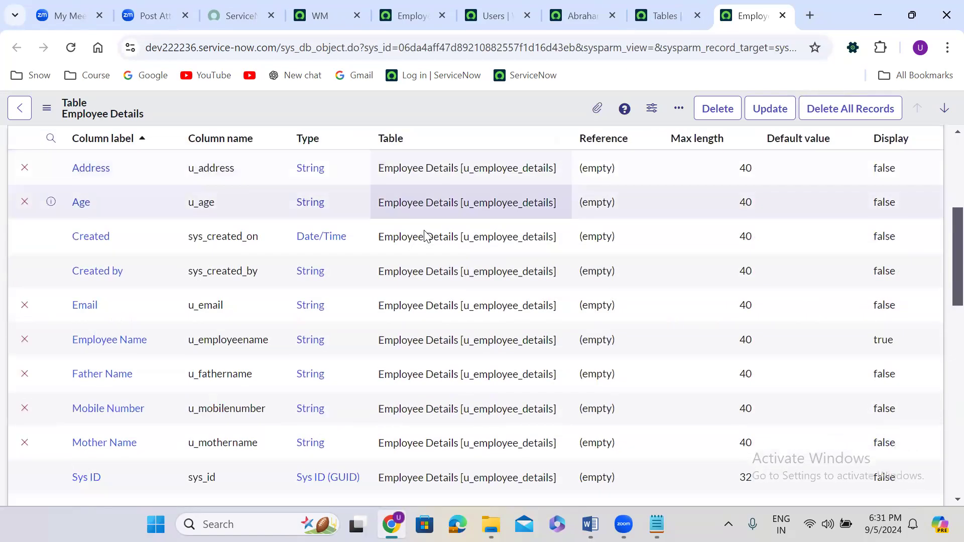
scroll(425, 236, down, 8)
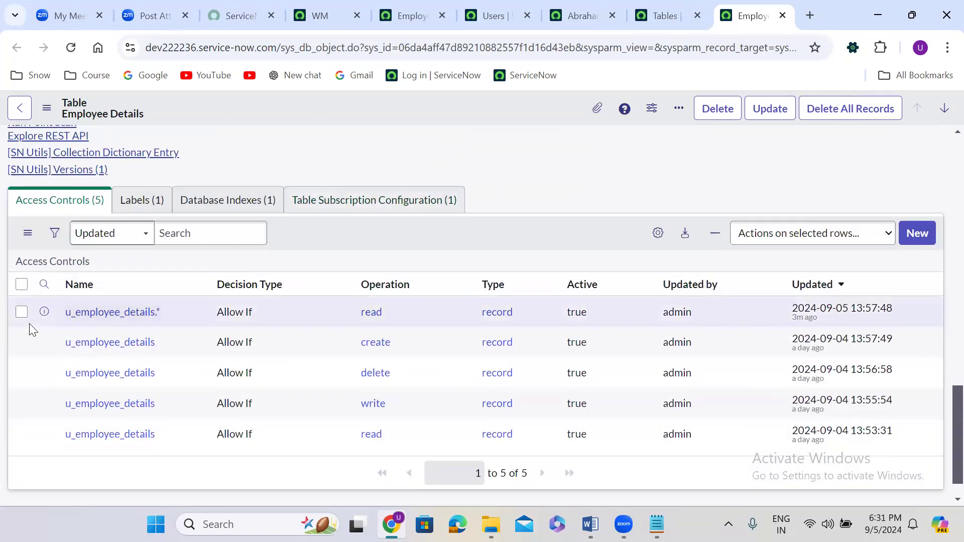
Open the u_employee_details.* read access control in a new tab and switch to it
right_click(45, 314)
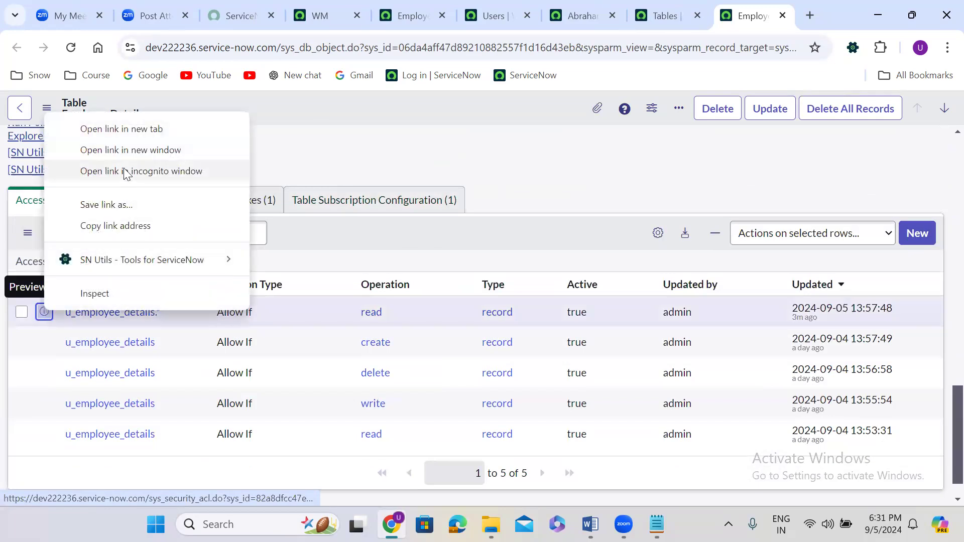
click(121, 132)
click(733, 11)
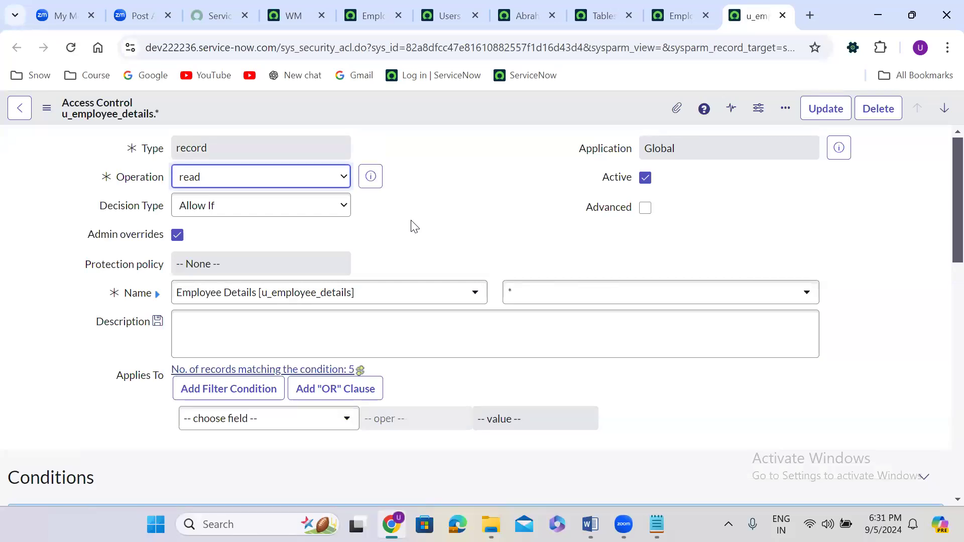
Change the protected field of the u_employee_details.* read access control from the wildcard to Employee Name
click(536, 291)
text(mo)
key(BackSpace)
key(BackSpace)
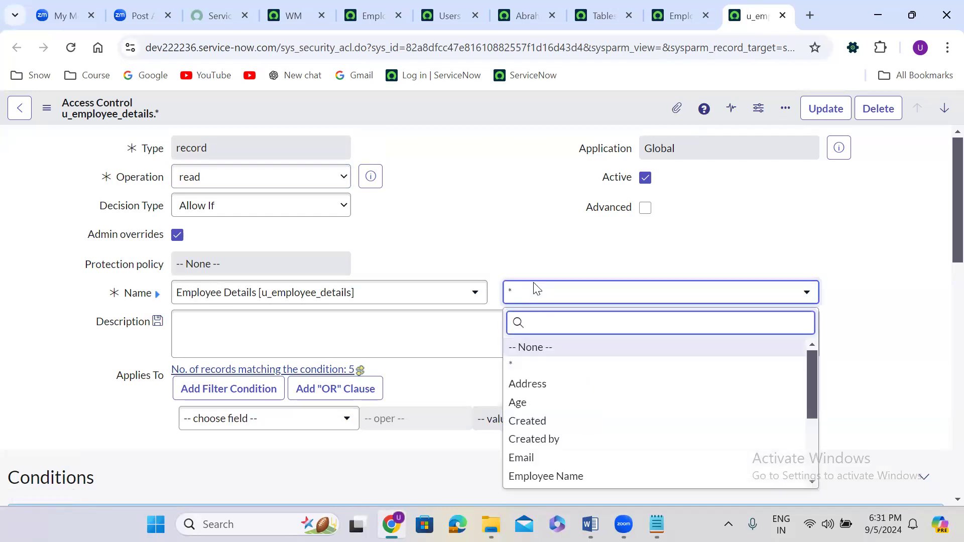
text(empl)
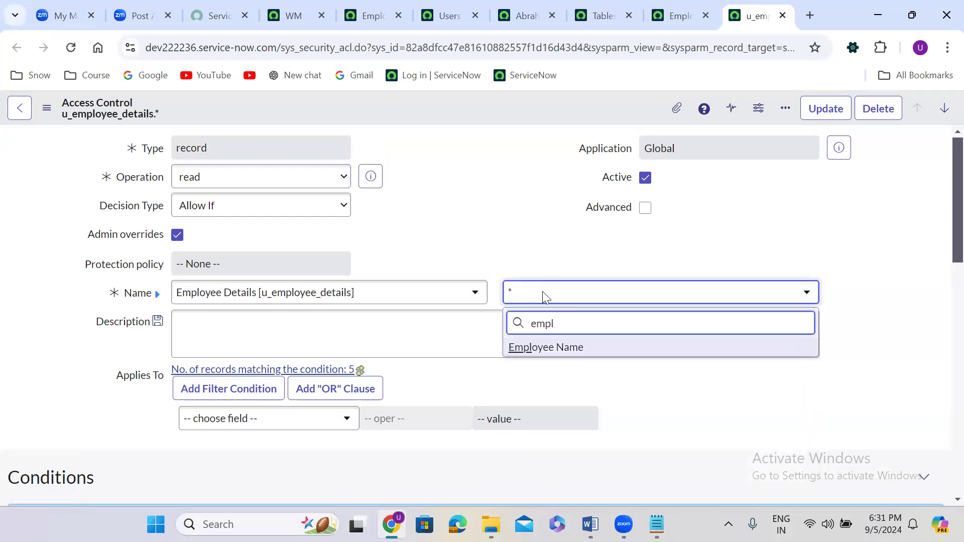
click(569, 349)
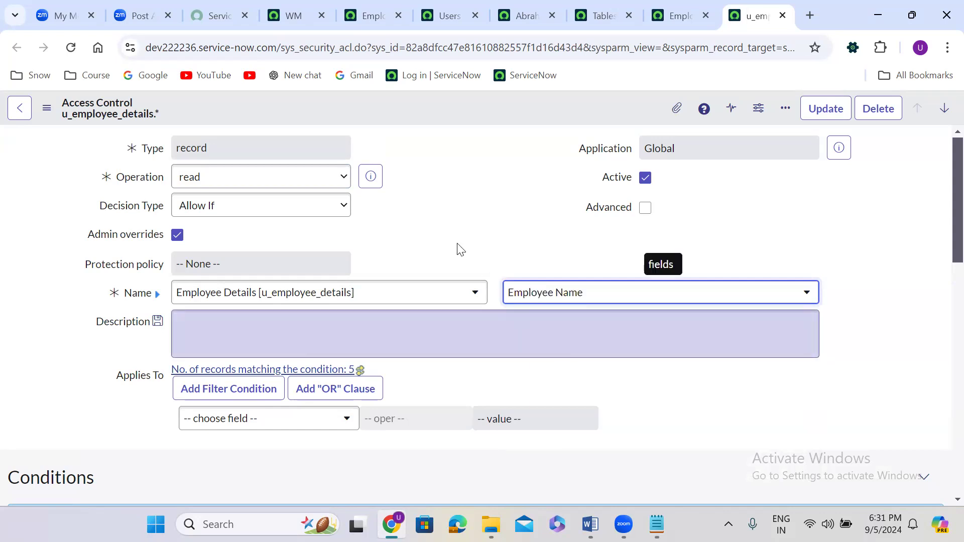
click(416, 186)
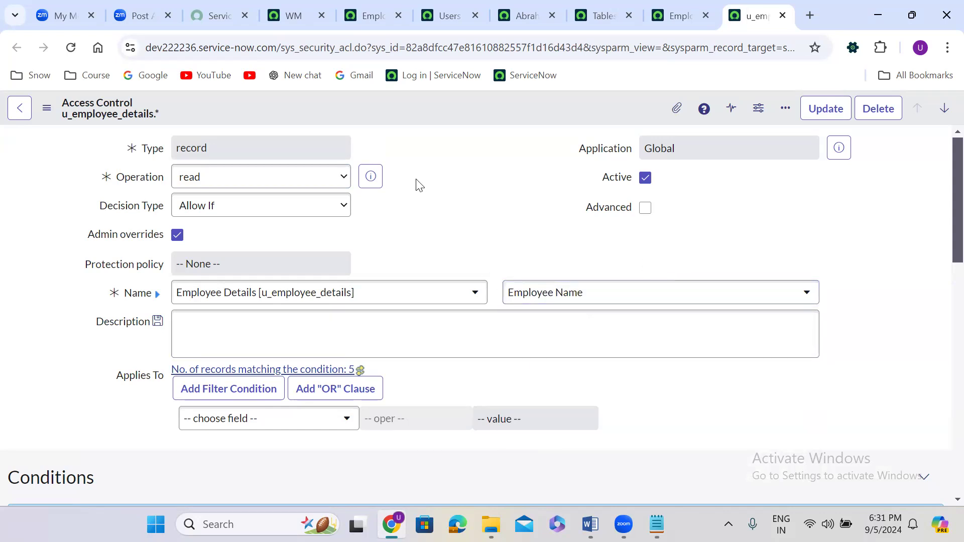
Insert the Employee Name read rule as a new access control with Insert and Stay, accepting the security rule verification
scroll(416, 179, down, 8)
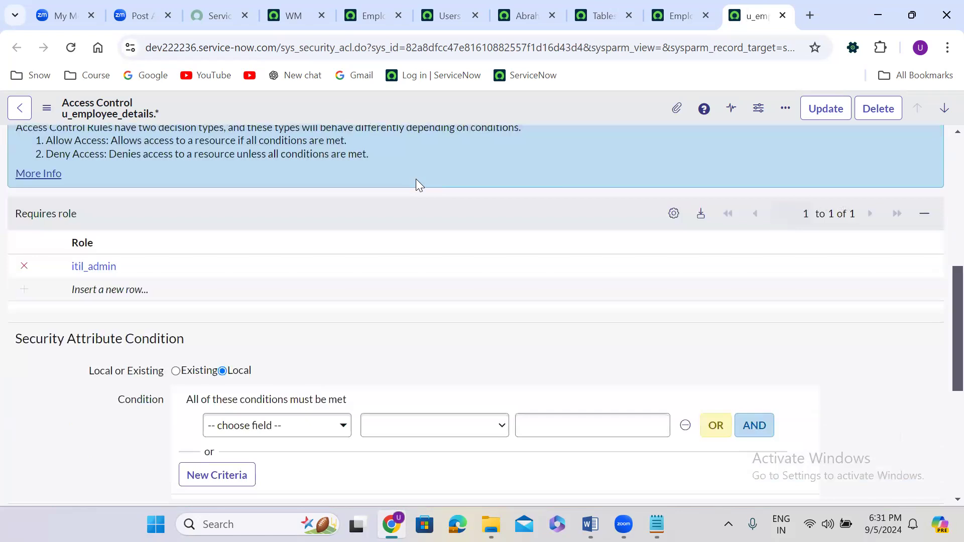
right_click(423, 104)
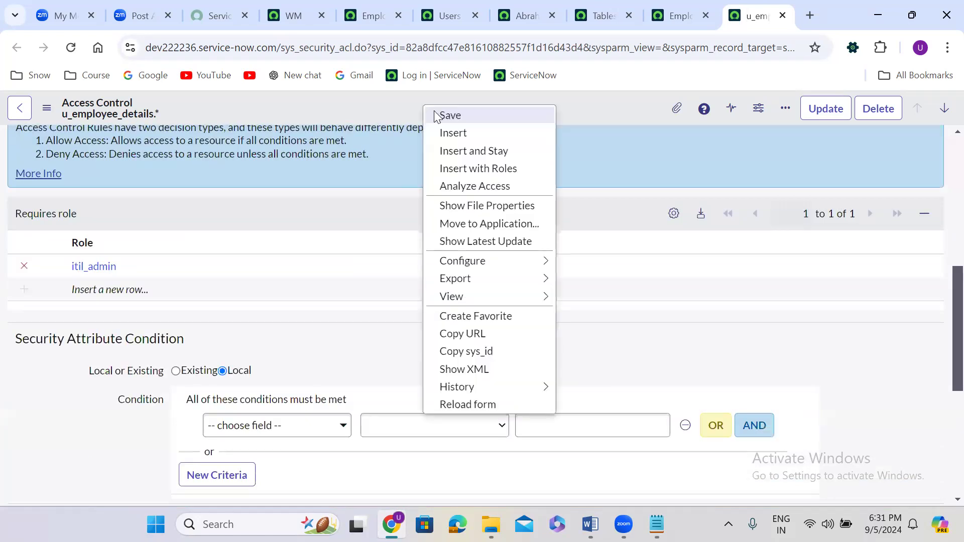
click(462, 147)
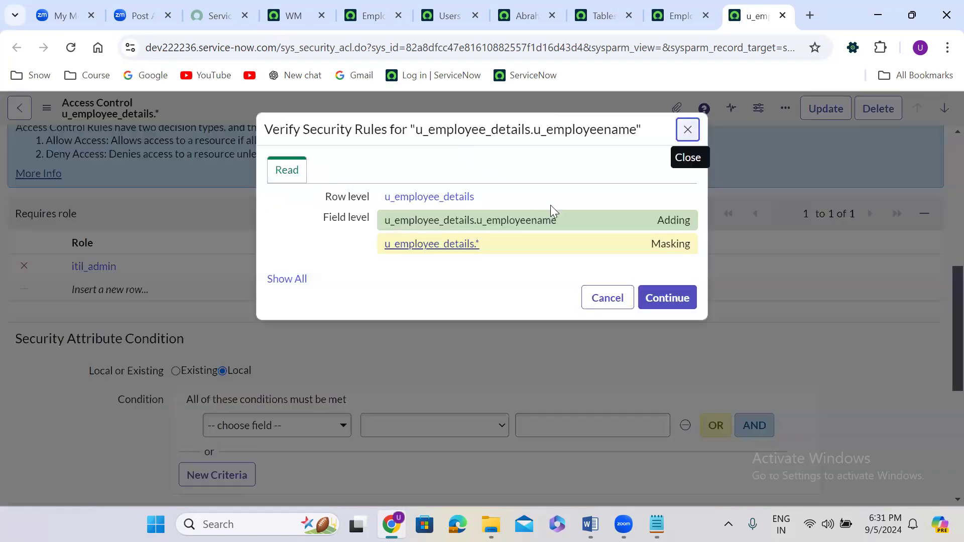
click(666, 298)
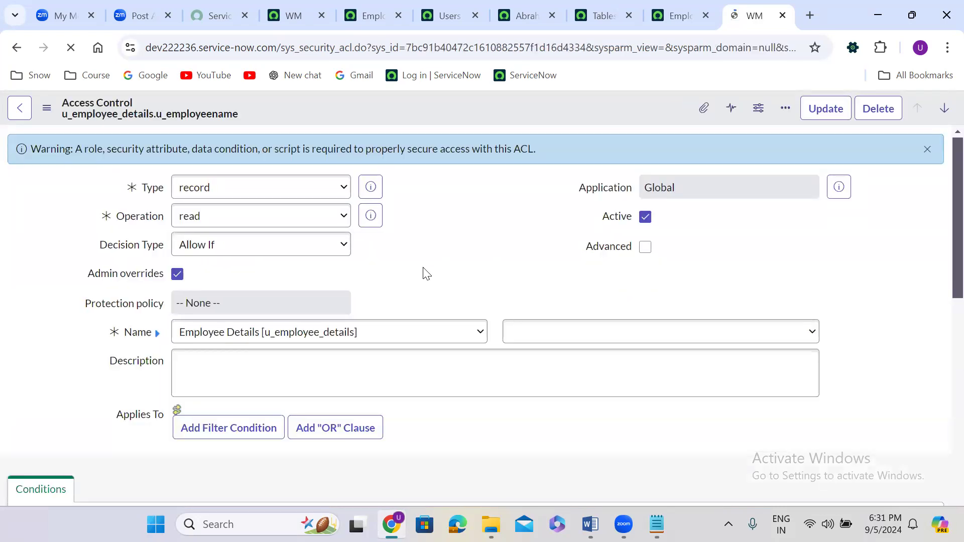
Add itil and itil_admin as required roles of the Employee Name read access control and save the record
scroll(424, 274, down, 5)
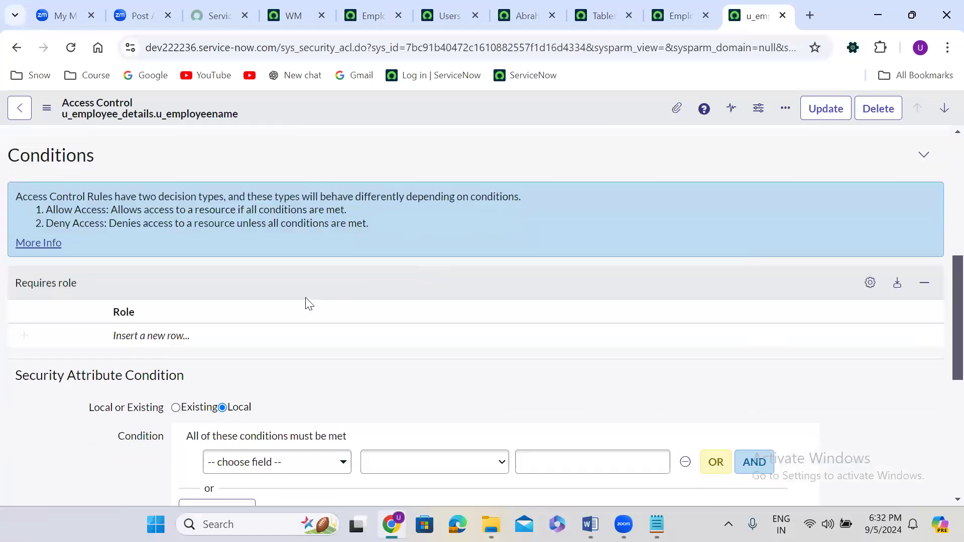
click(133, 333)
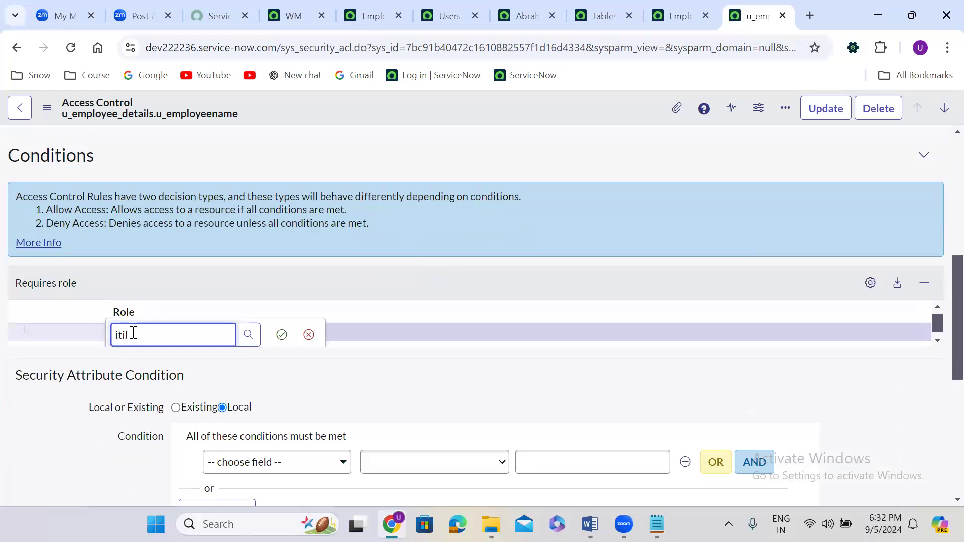
click(134, 377)
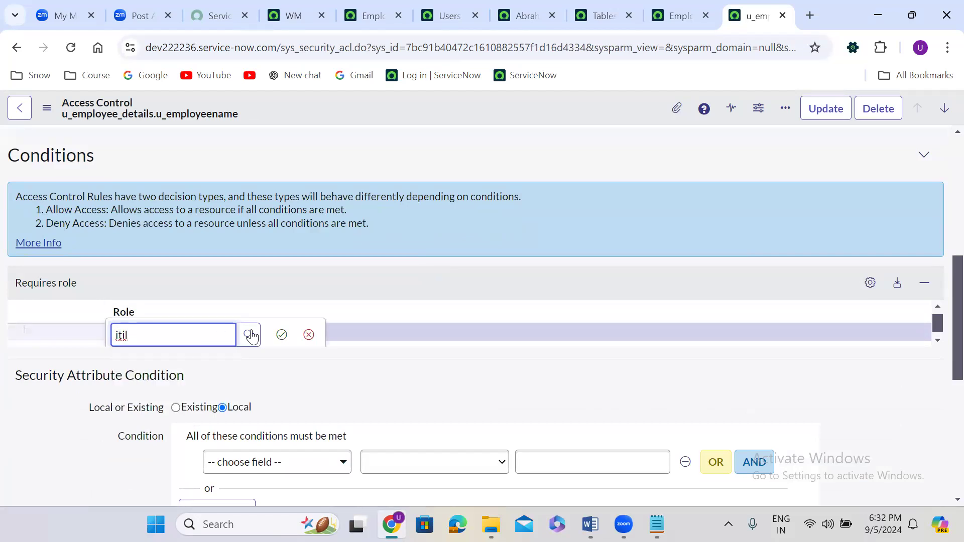
click(282, 335)
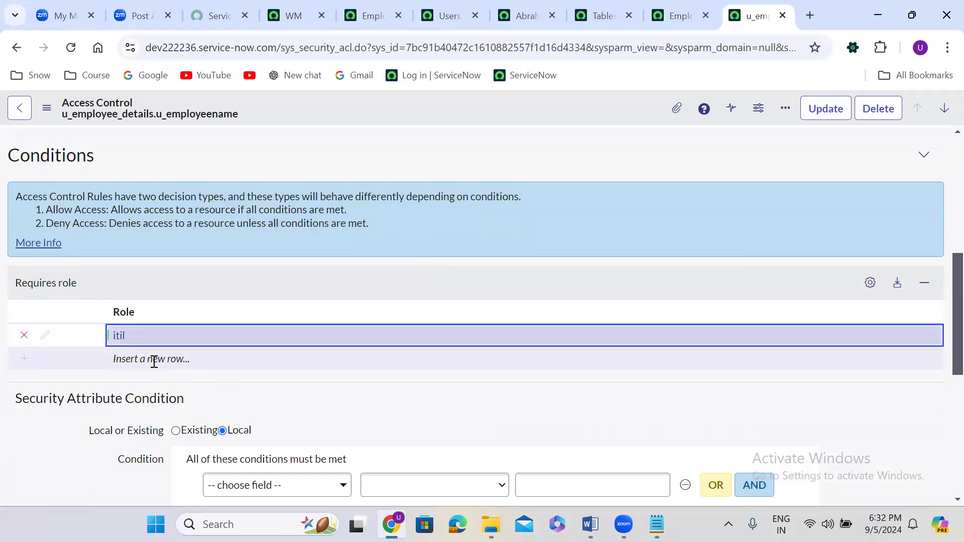
click(155, 360)
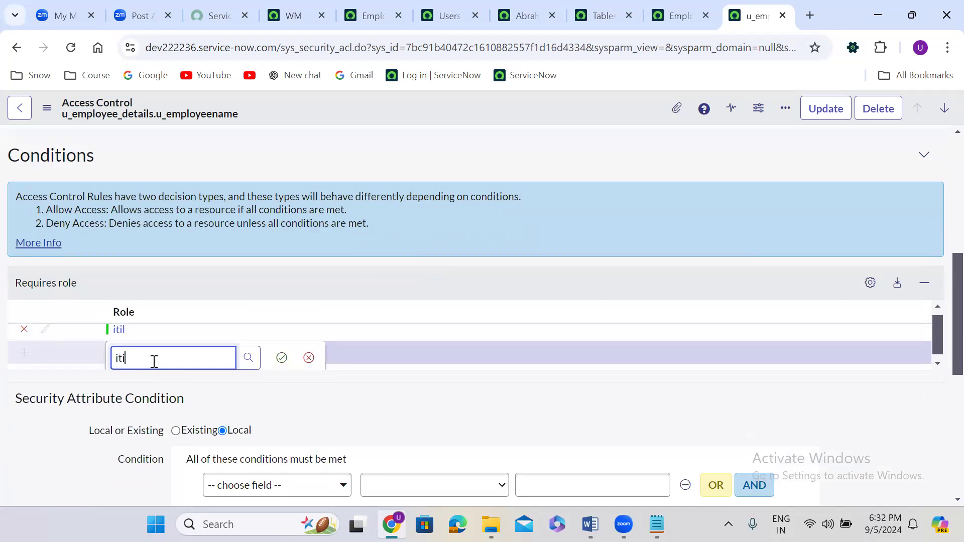
text(itil)
click(151, 410)
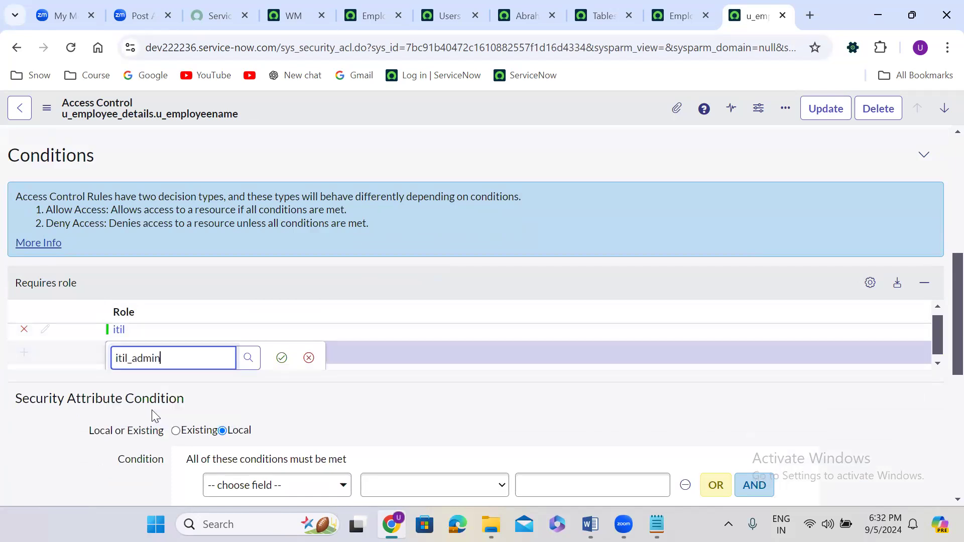
click(282, 356)
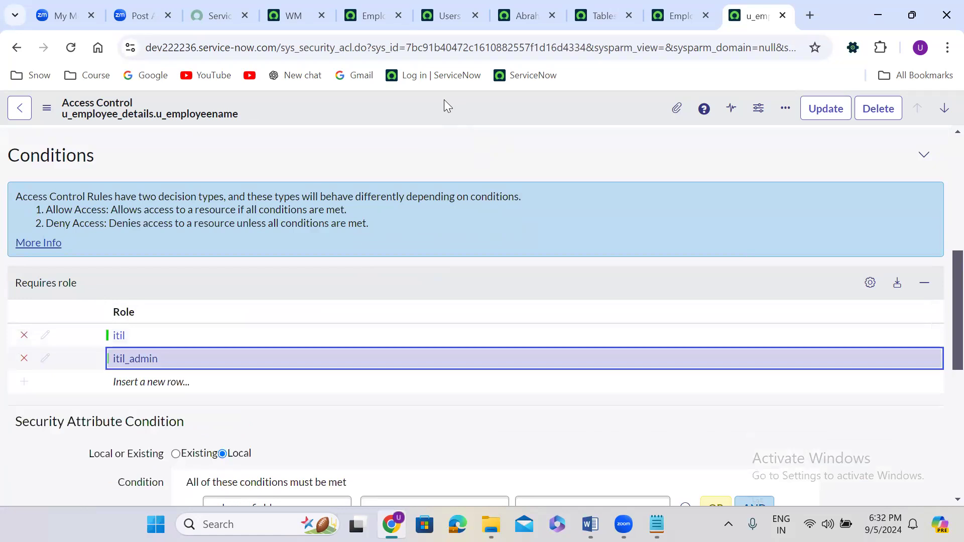
right_click(445, 100)
click(488, 111)
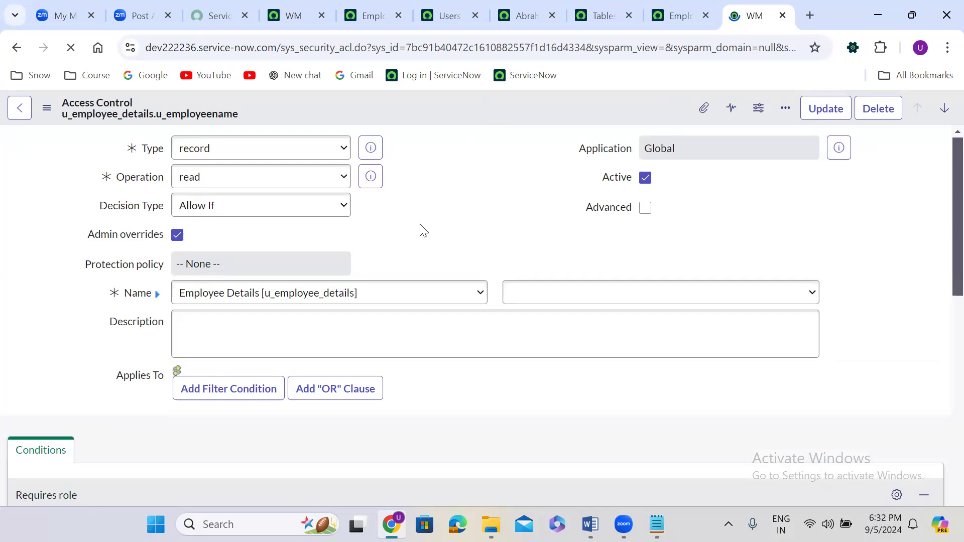
Change the protected field to Mother Name and insert it as a new read access control with Insert and Stay, accepting the verification
click(542, 295)
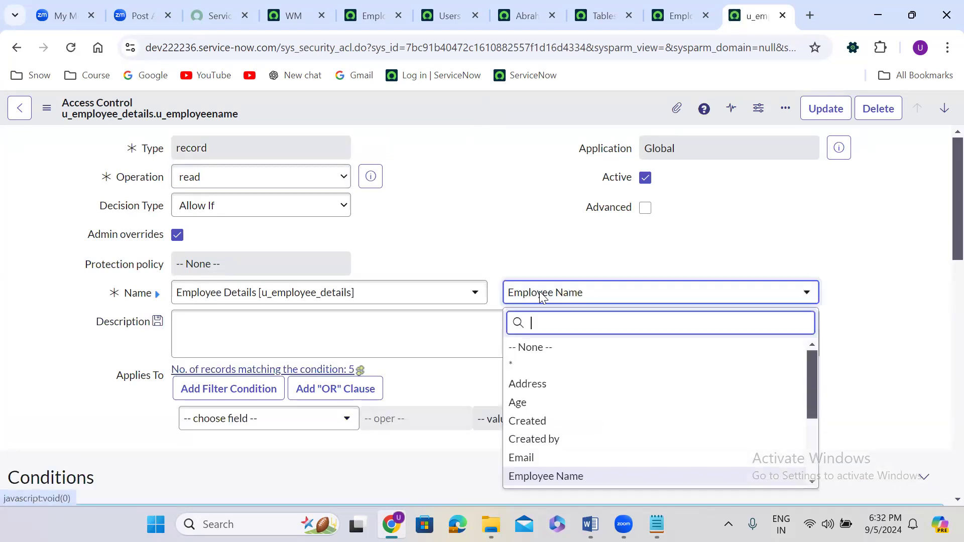
text(mother)
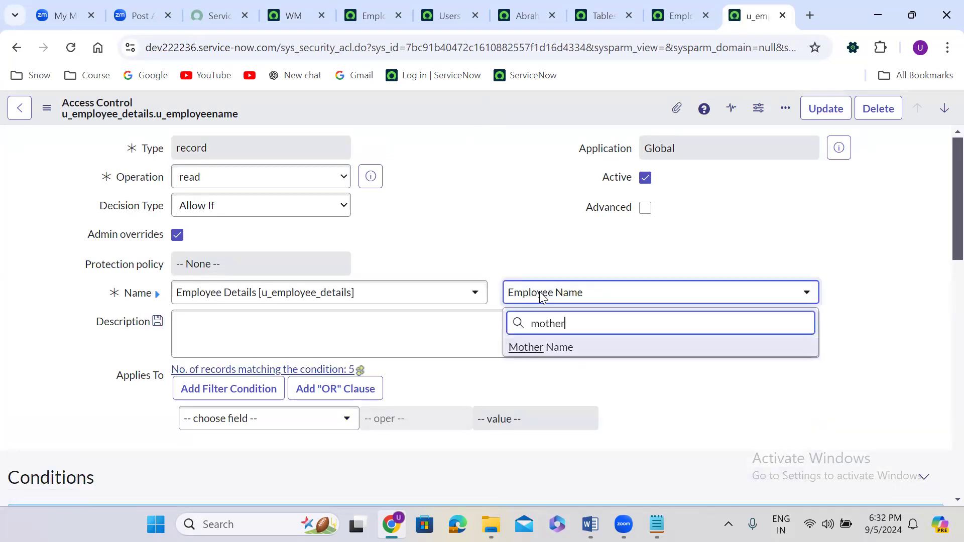
click(562, 347)
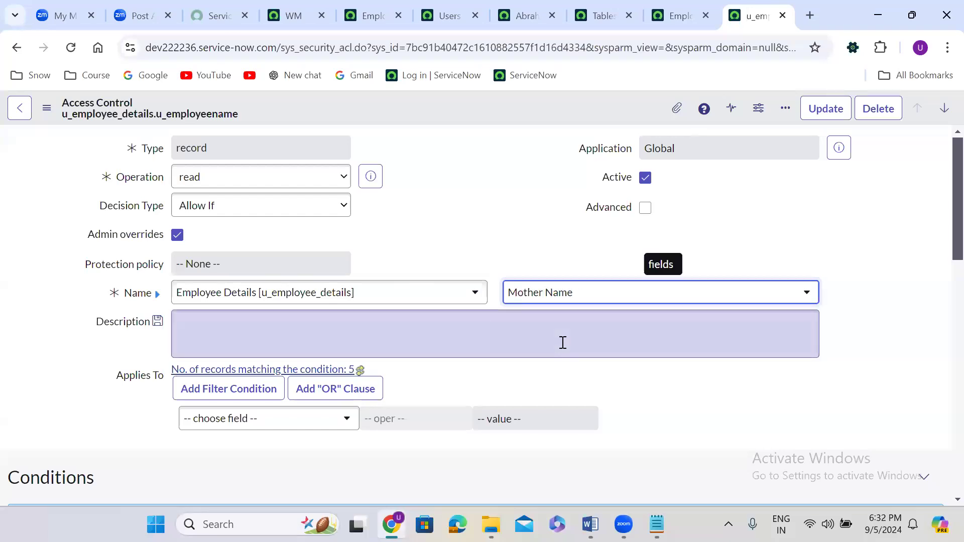
right_click(416, 105)
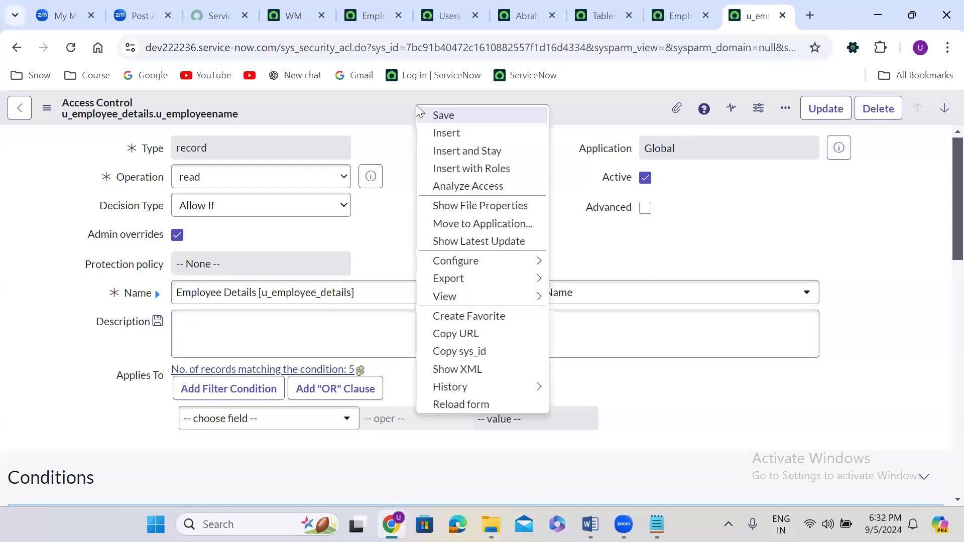
click(466, 156)
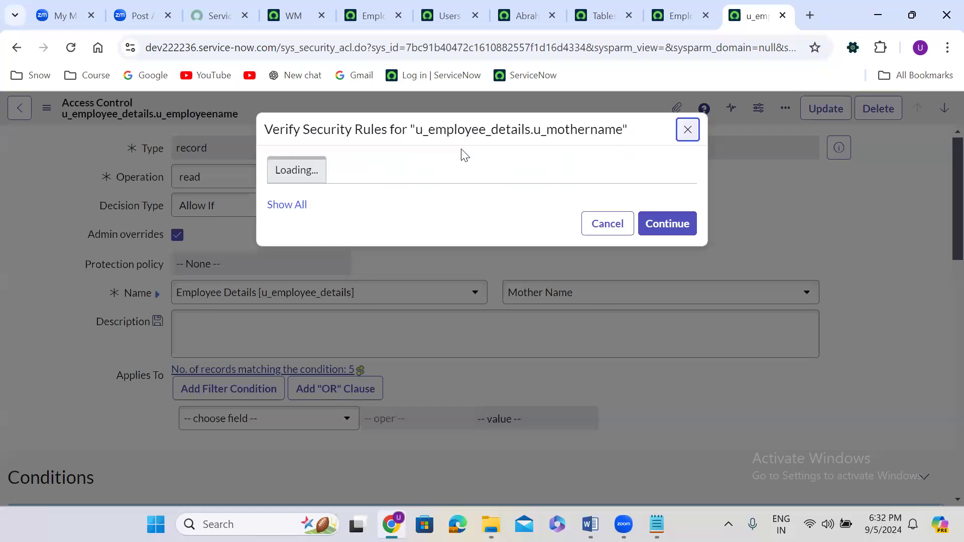
click(667, 300)
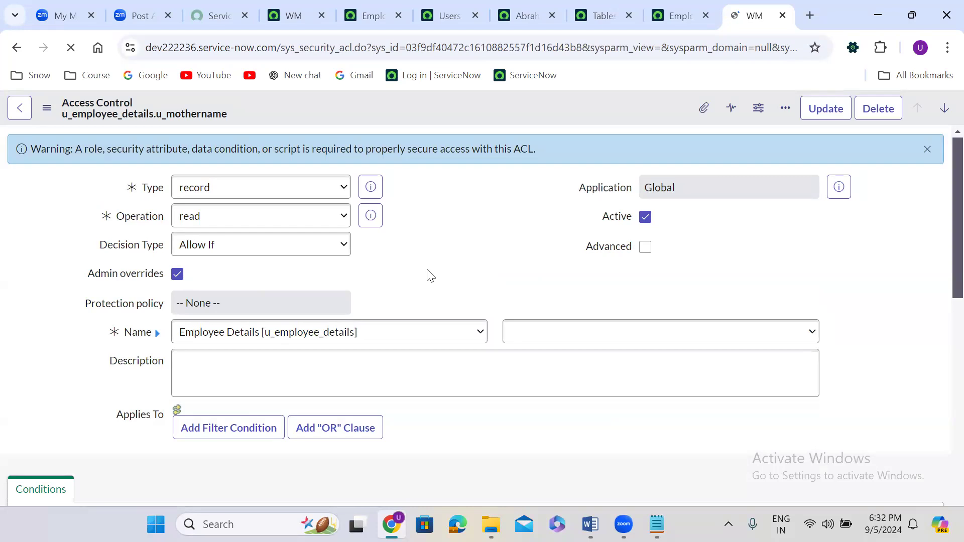
Add itil and itil_admin as required roles of the Mother Name read access control and save the record
scroll(427, 269, down, 6)
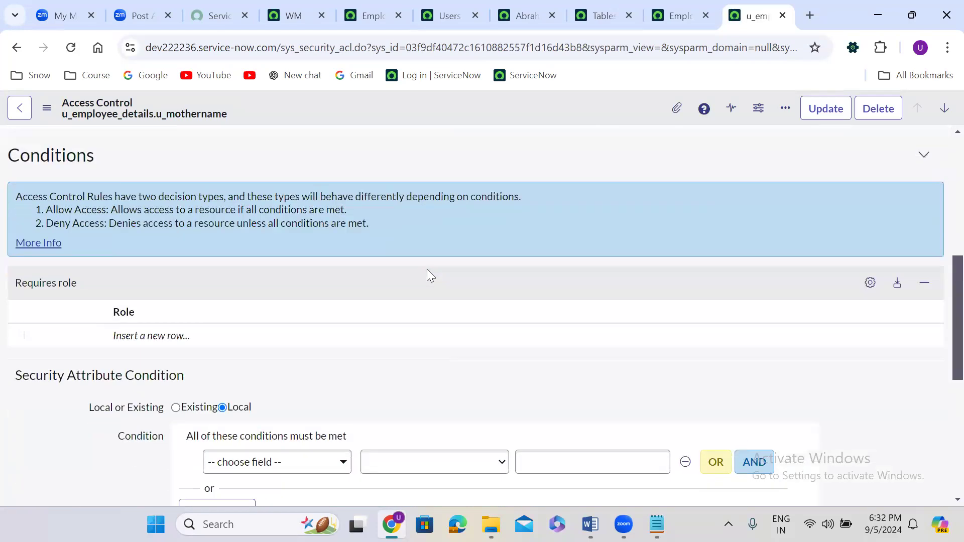
double_click(153, 336)
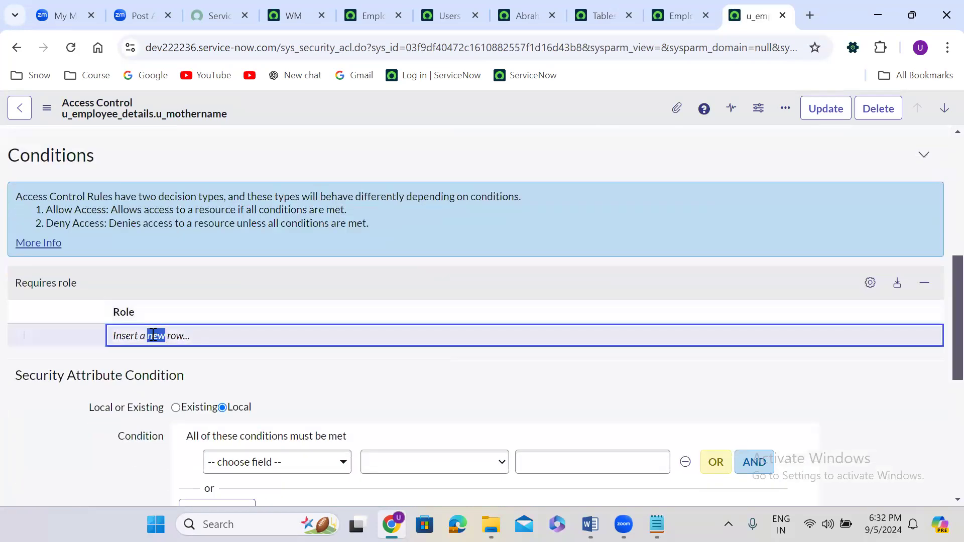
text(itil)
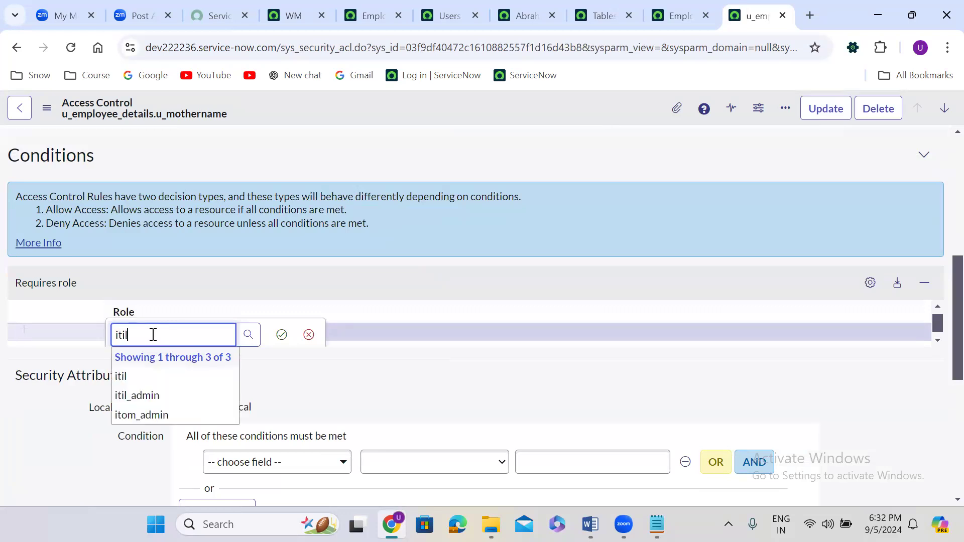
click(155, 376)
click(275, 336)
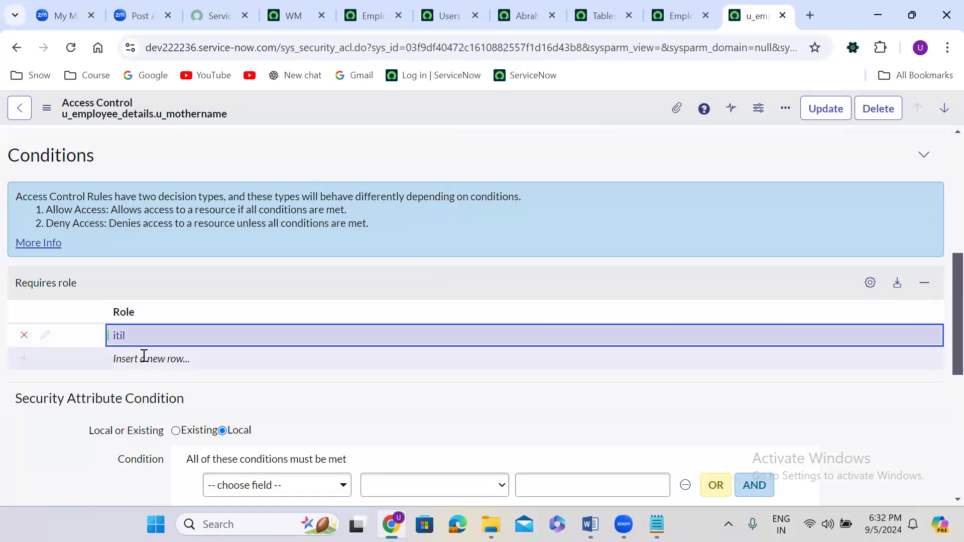
click(143, 354)
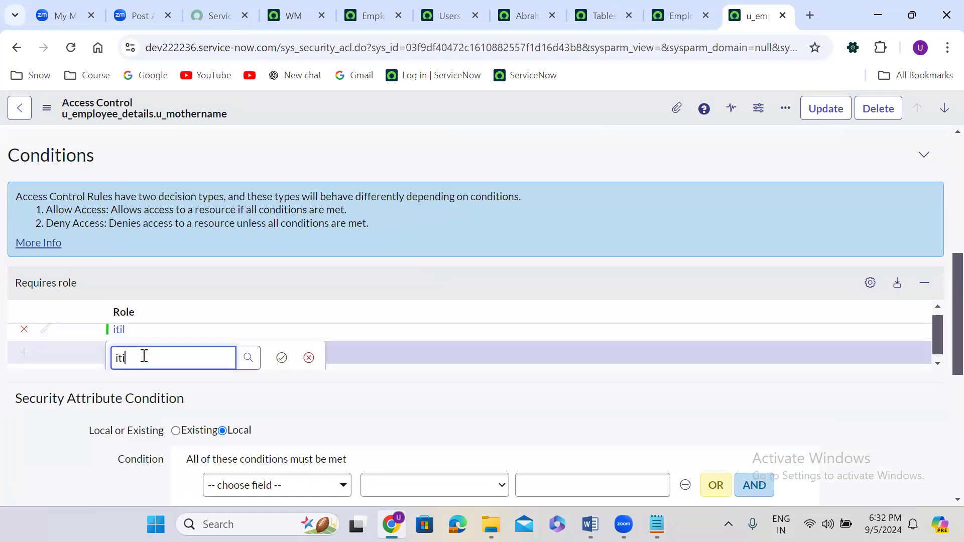
text(itil)
click(145, 418)
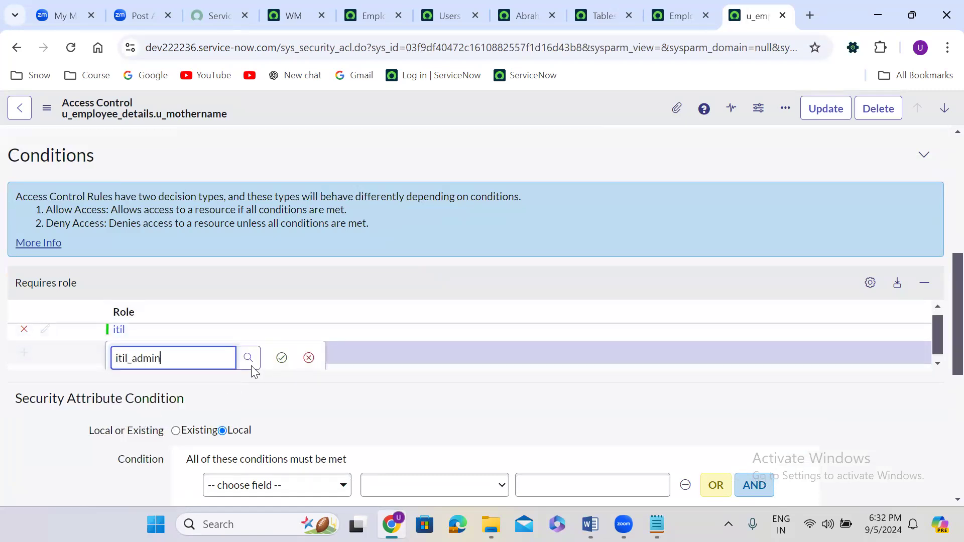
click(281, 358)
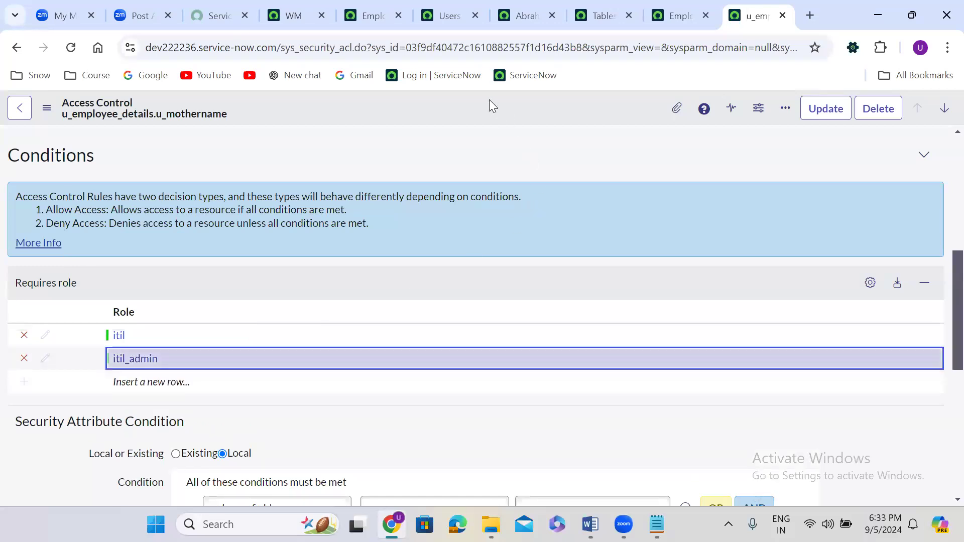
right_click(459, 104)
click(500, 115)
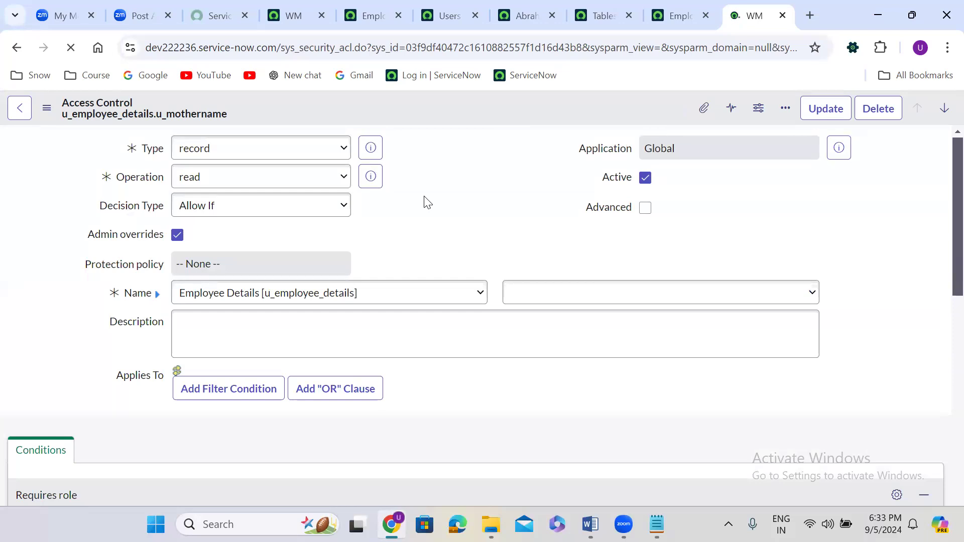
Change the protected field to Father Name and insert it as a new read access control with Insert and Stay, accepting the security rule verification
click(537, 294)
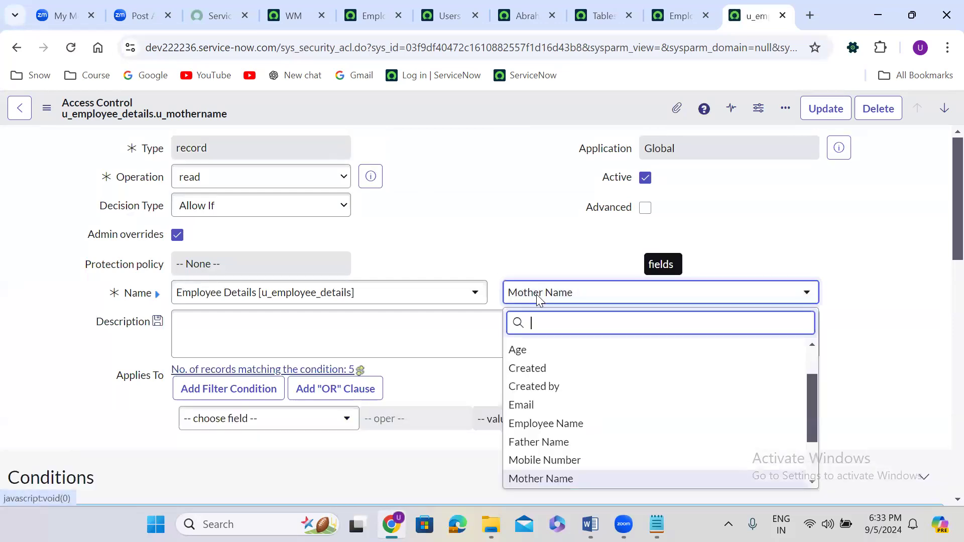
text(fa)
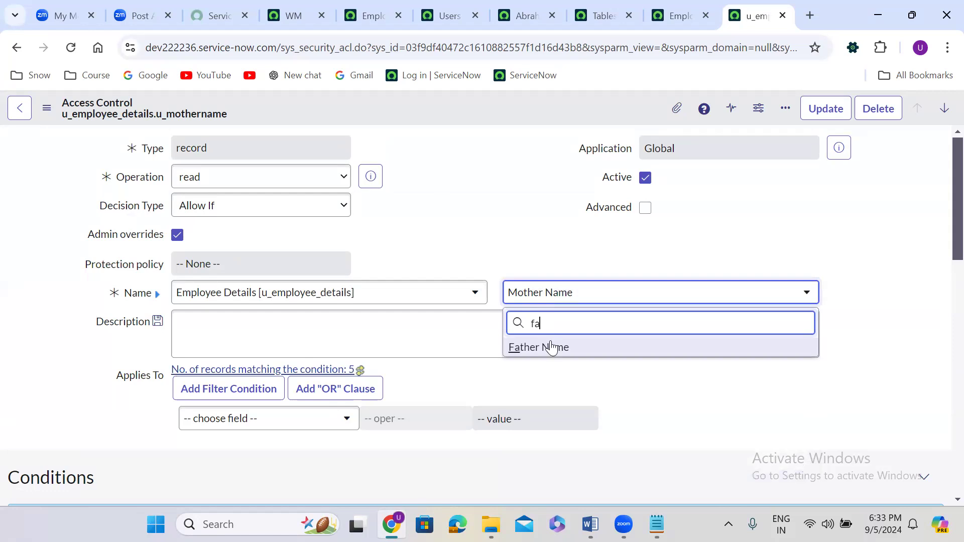
click(551, 346)
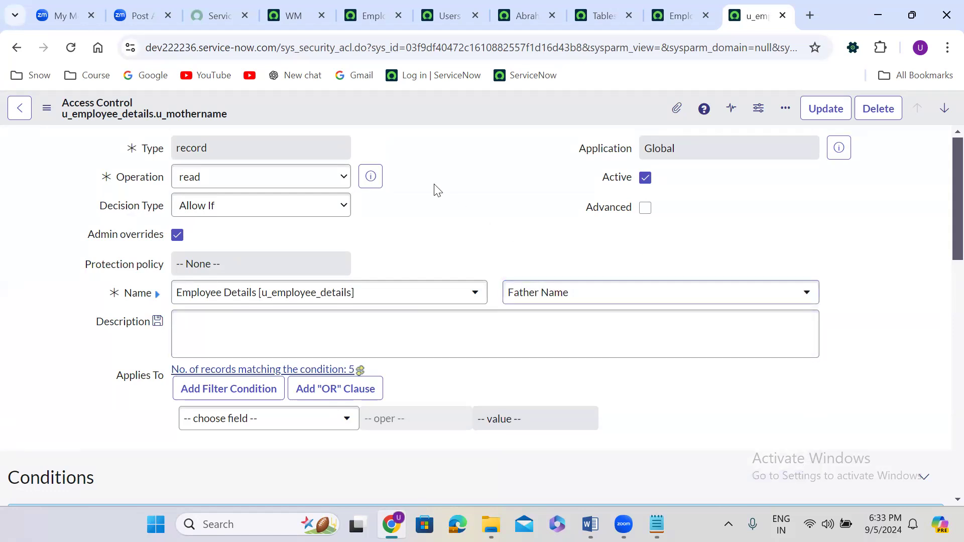
right_click(423, 107)
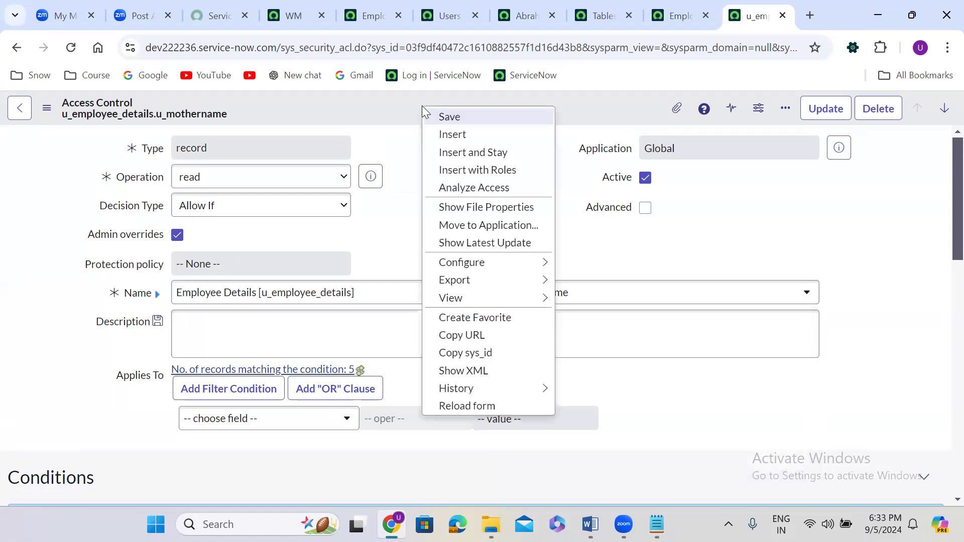
click(470, 154)
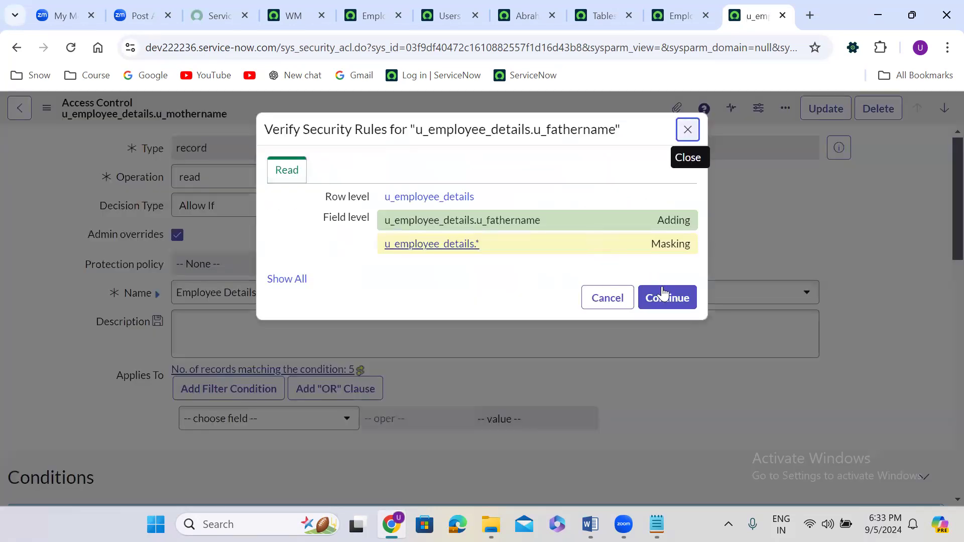
click(679, 301)
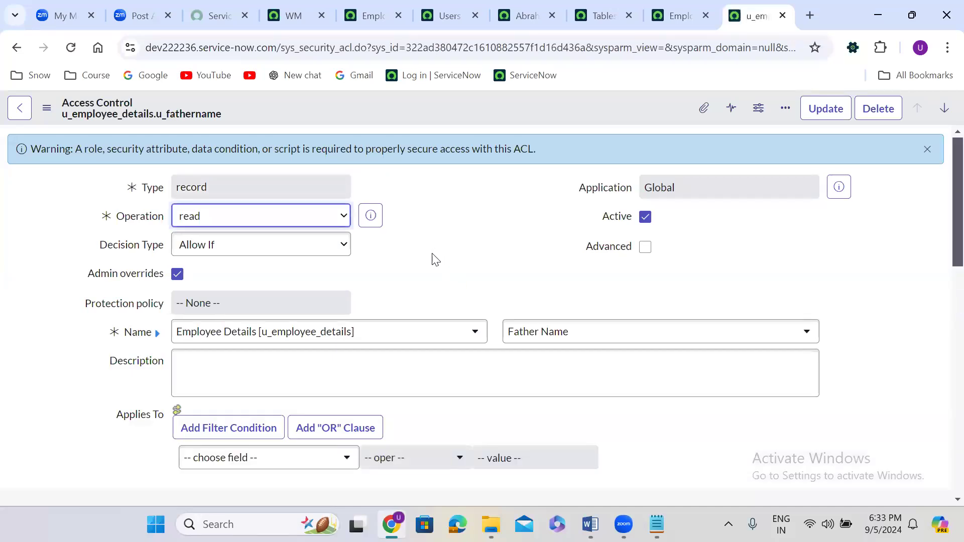
Add itil and itil_admin as required roles of the Father Name read access control and save the record
scroll(426, 266, down, 10)
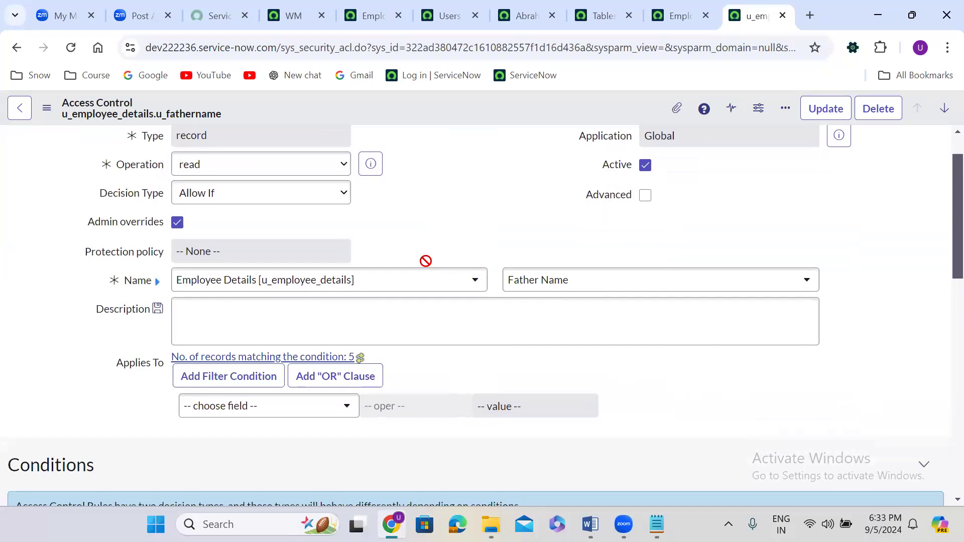
double_click(169, 243)
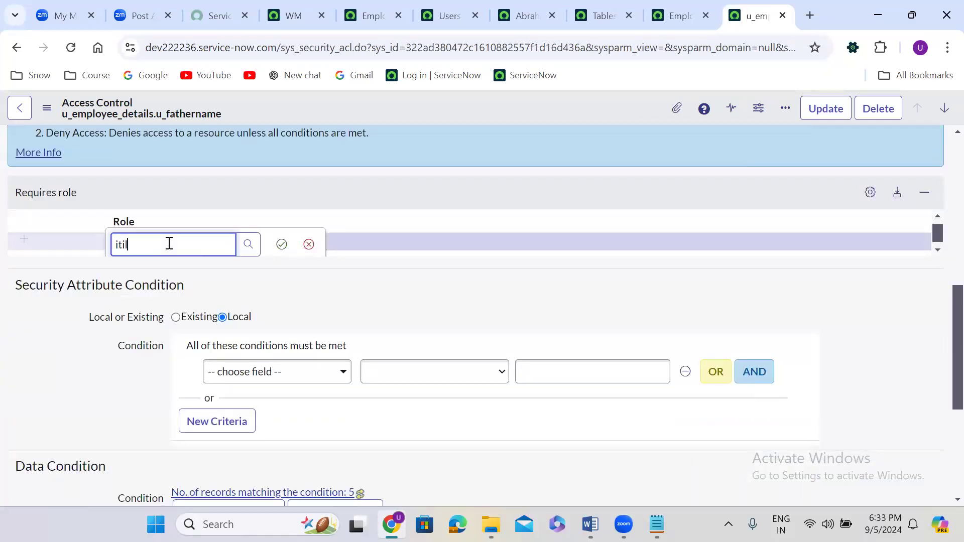
click(155, 286)
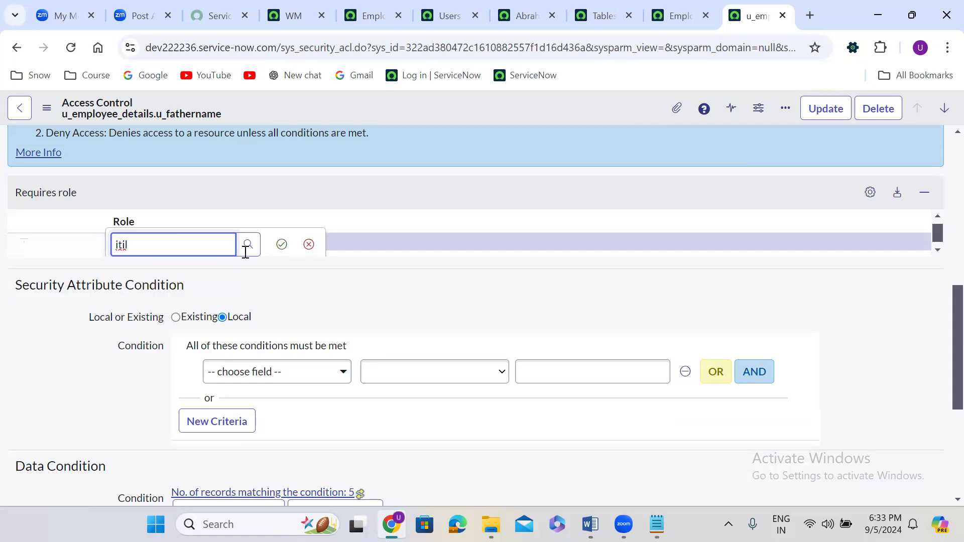
click(280, 246)
double_click(133, 267)
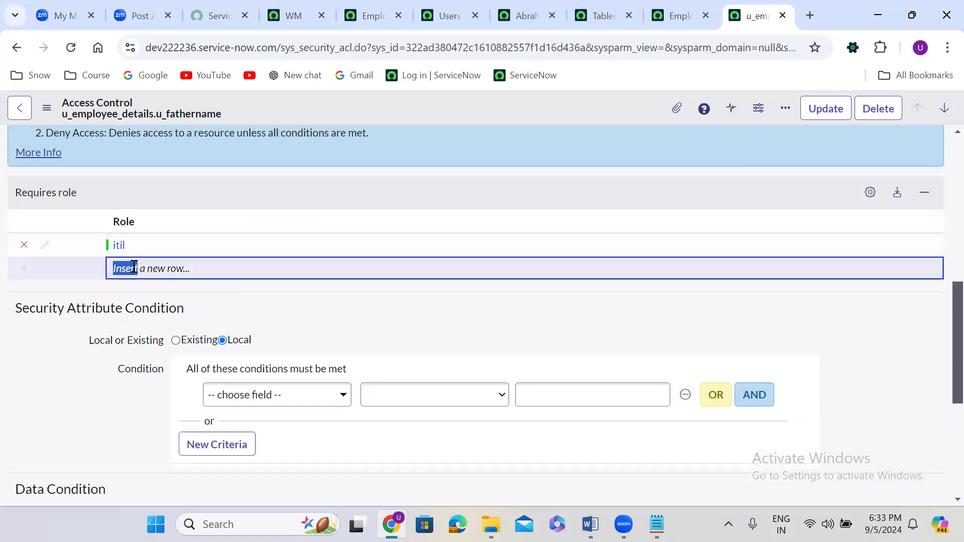
text(itil)
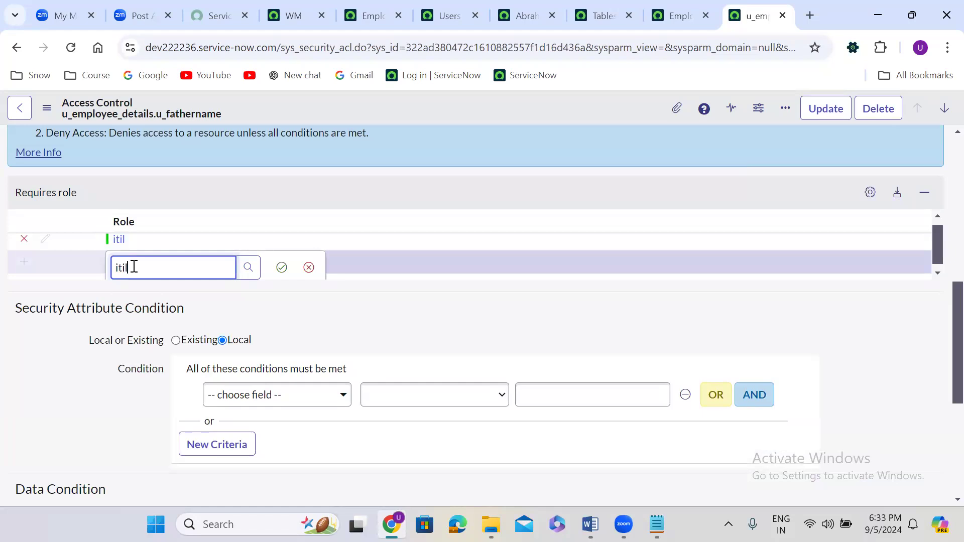
click(150, 328)
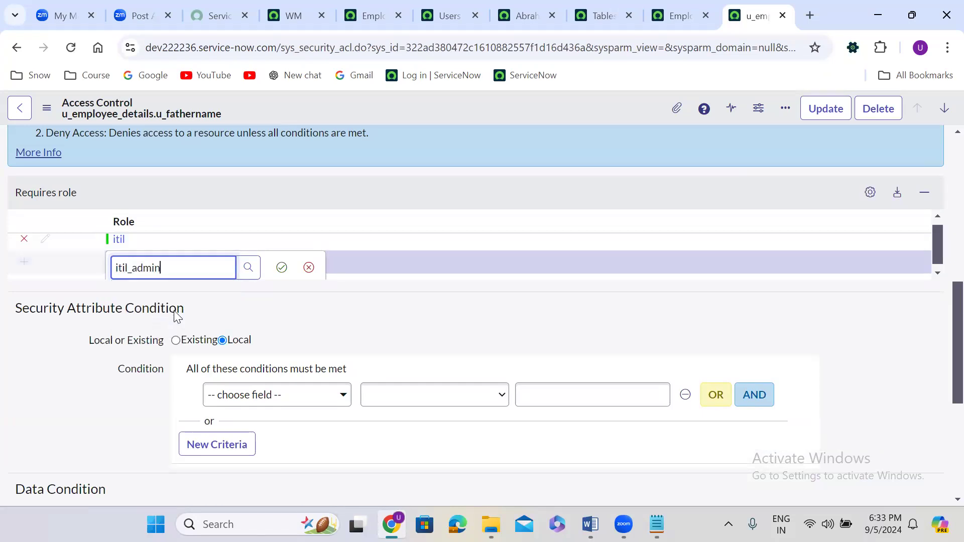
click(282, 268)
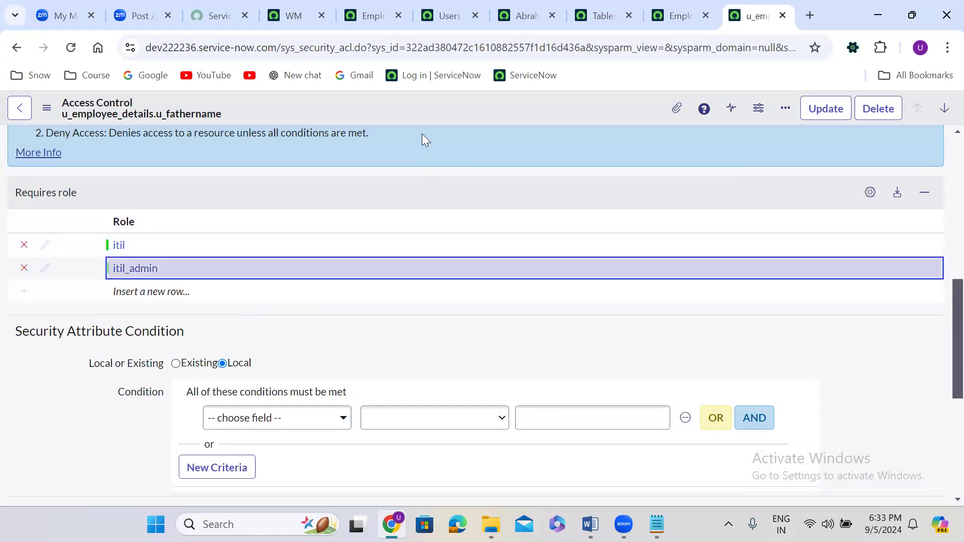
right_click(413, 106)
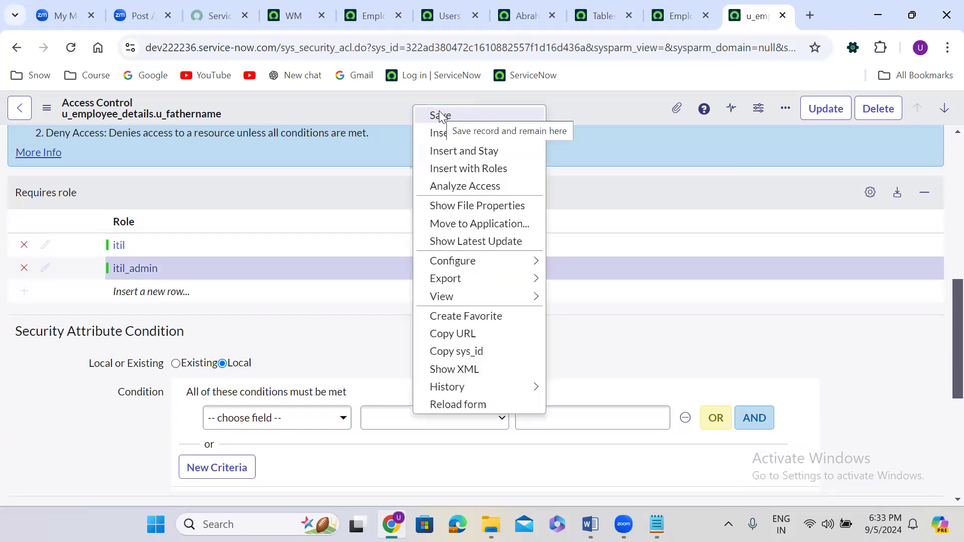
click(468, 118)
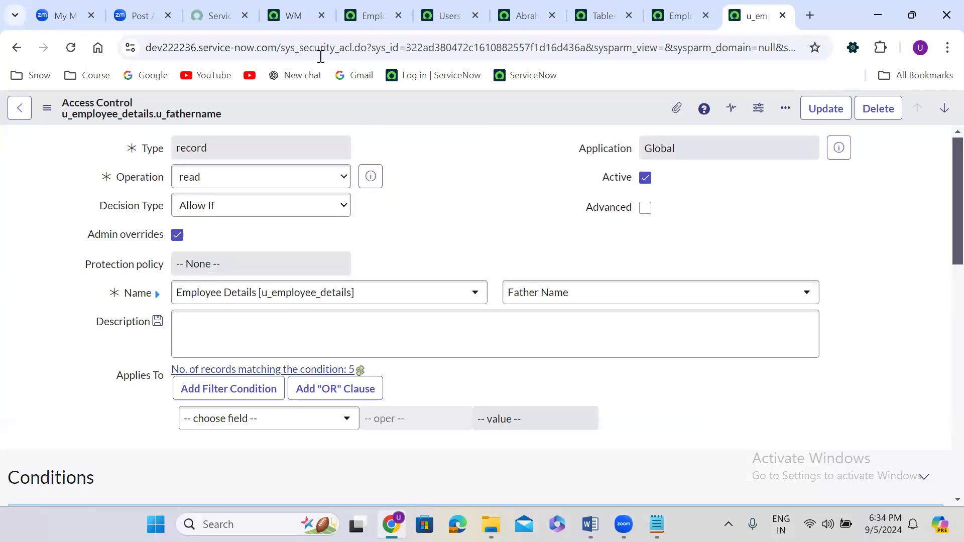
Review the roles assigned to the Abraham Lincoln user record
click(294, 18)
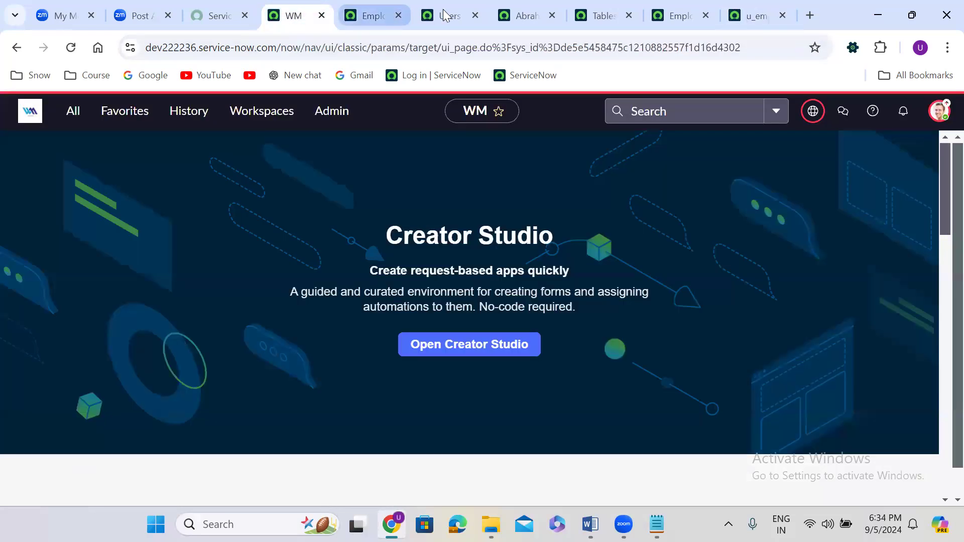
click(517, 14)
scroll(370, 324, down, 8)
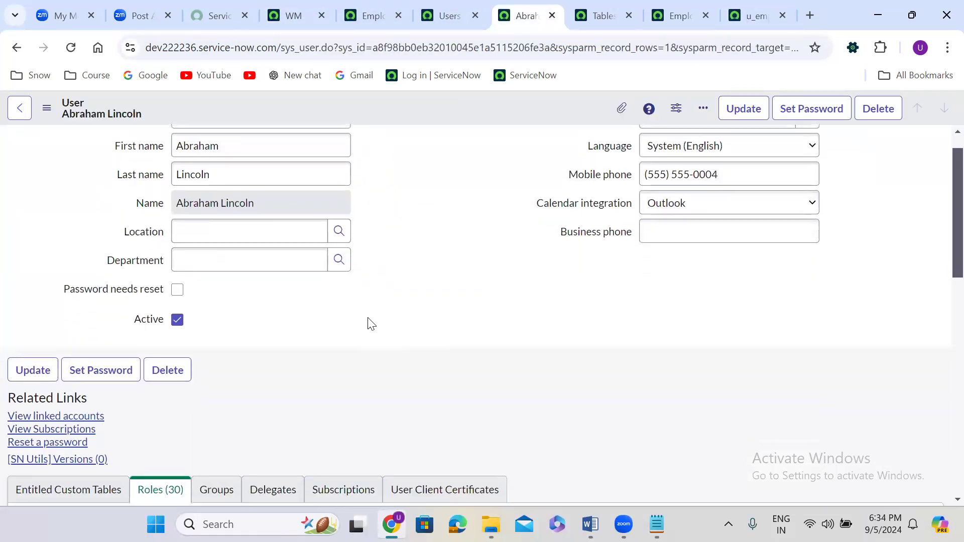
scroll(368, 319, up, 3)
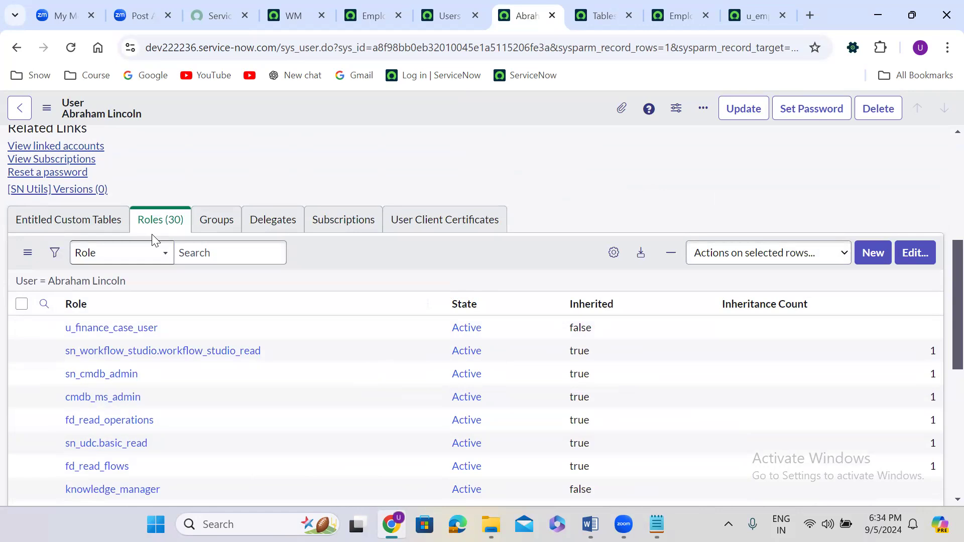
Impersonate Abraham Lincoln from the recent impersonations
click(290, 17)
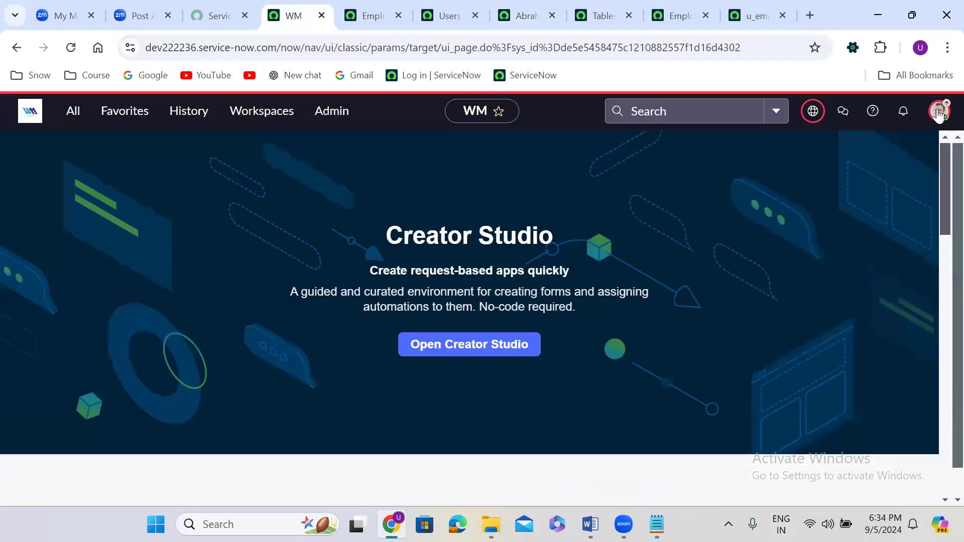
click(939, 110)
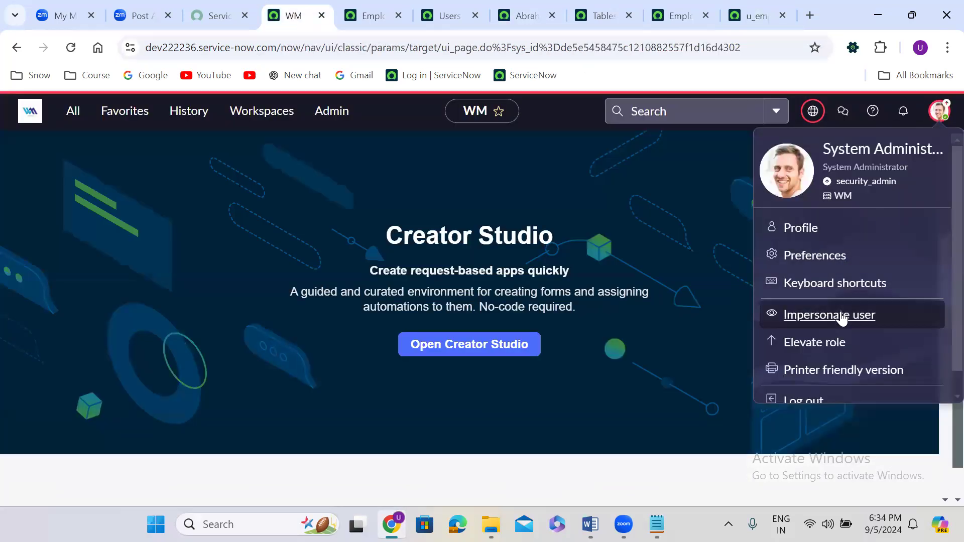
click(844, 316)
click(373, 316)
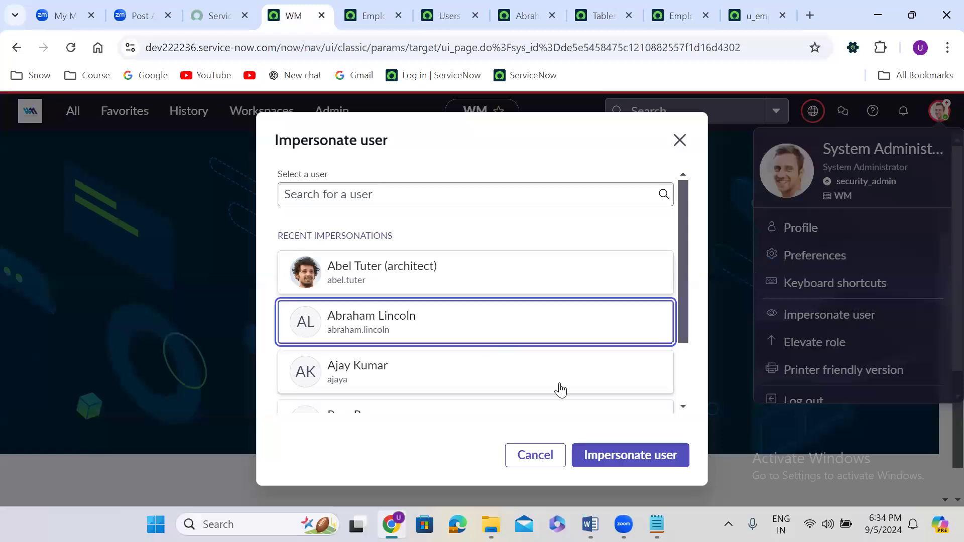
click(635, 456)
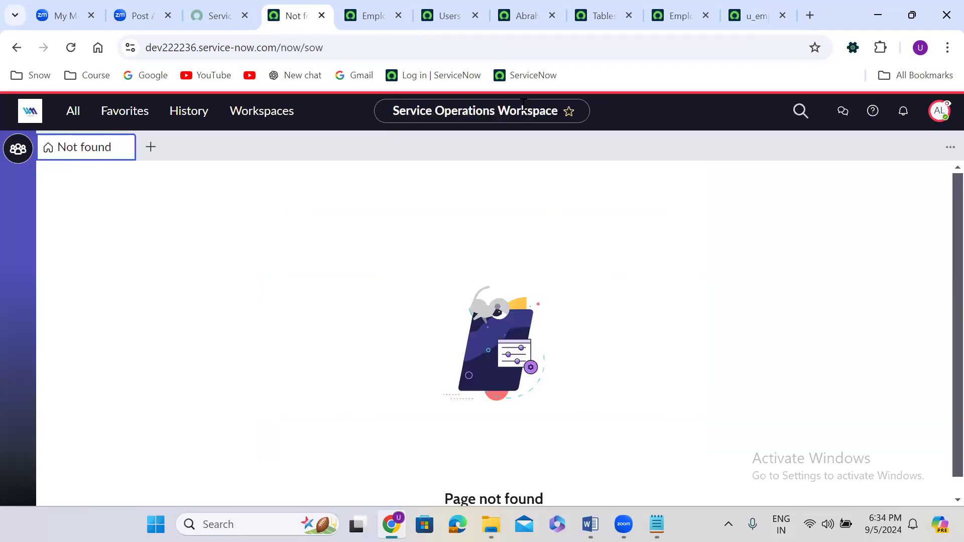
Reload the Employee Details list as the impersonated user, inspect the first record's fields and return to the list
click(372, 18)
click(70, 49)
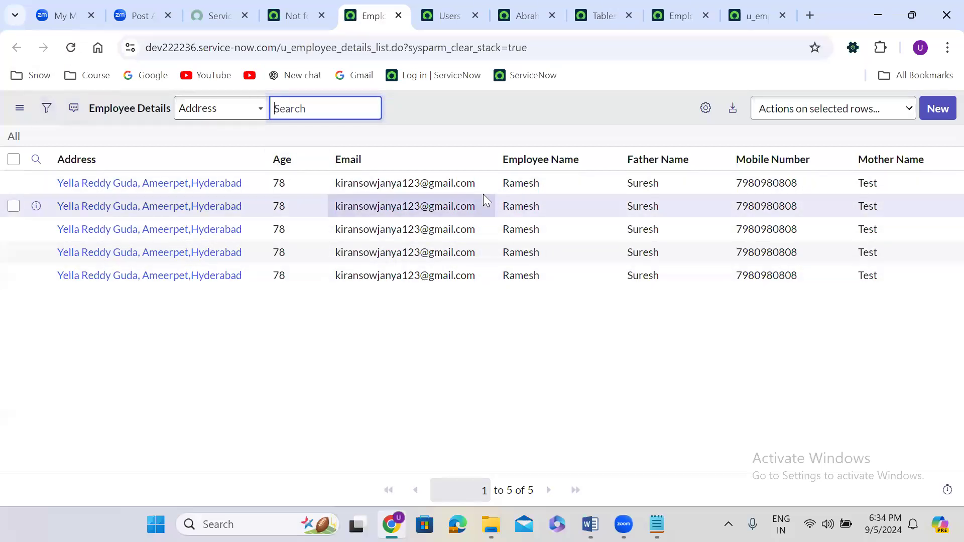
click(156, 185)
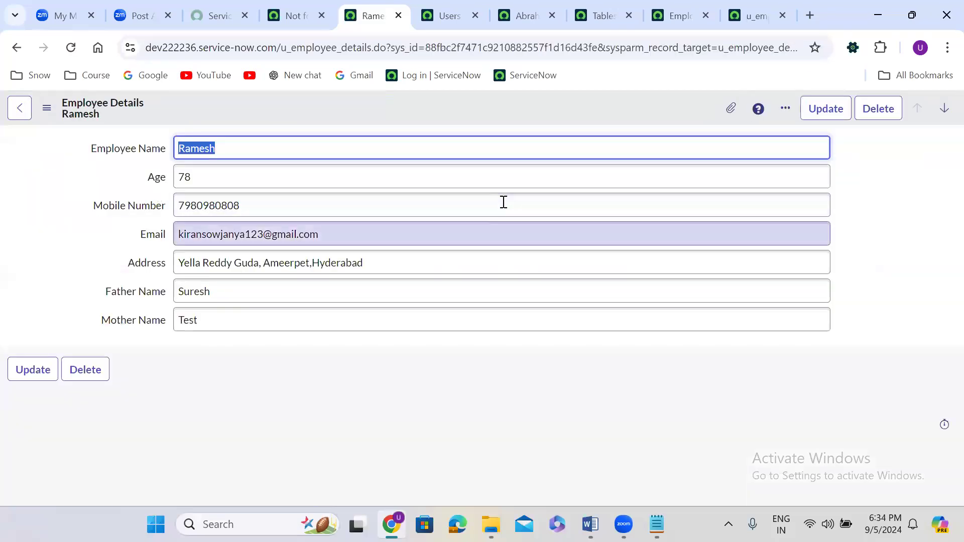
click(17, 47)
End the impersonation of Abraham Lincoln to return to the administrator session
click(283, 7)
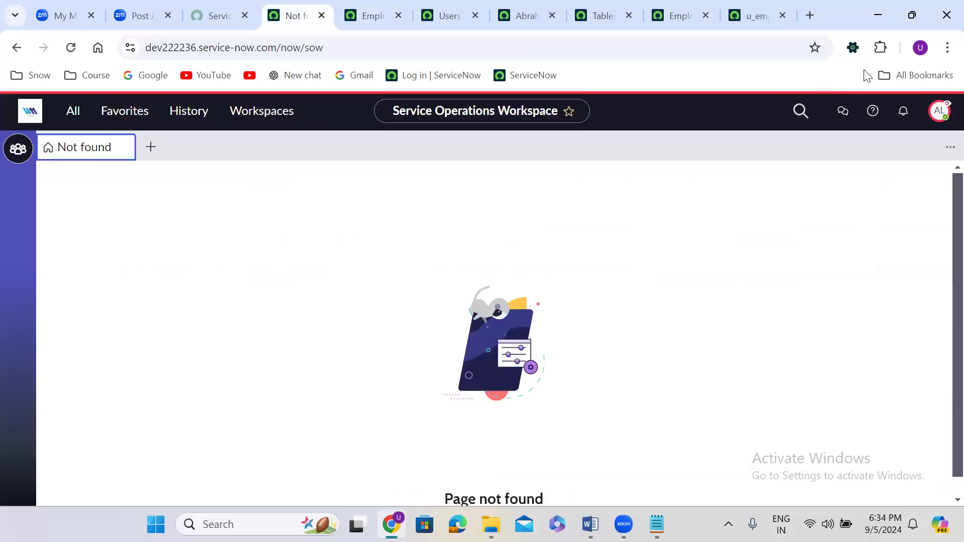
click(939, 113)
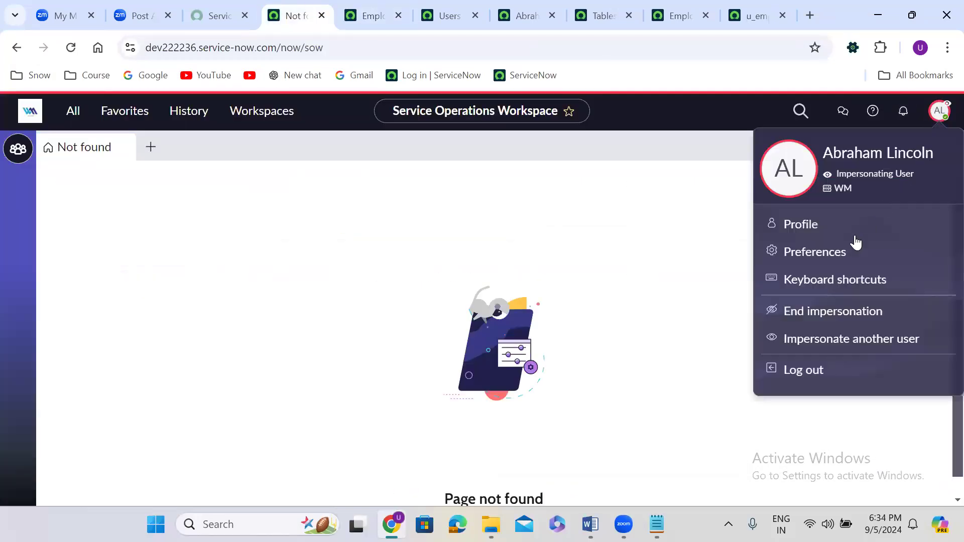
click(827, 317)
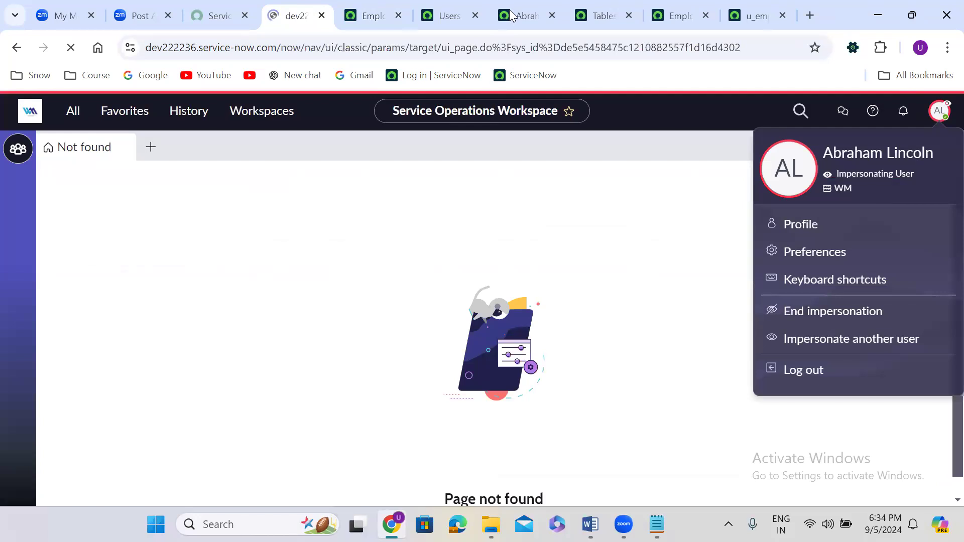
Open Abraham Lincoln's user record for role editing and remove itil_admin from the assigned roles
click(510, 9)
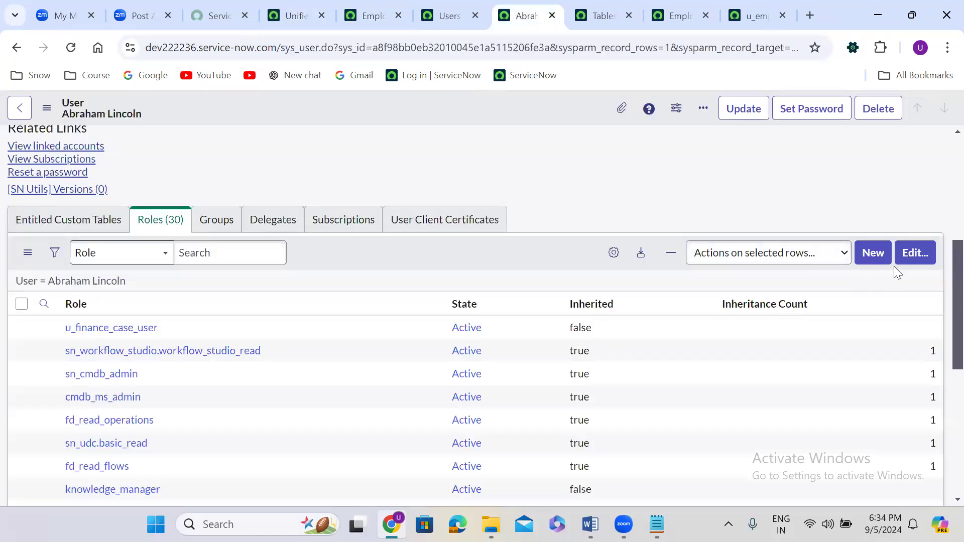
click(916, 254)
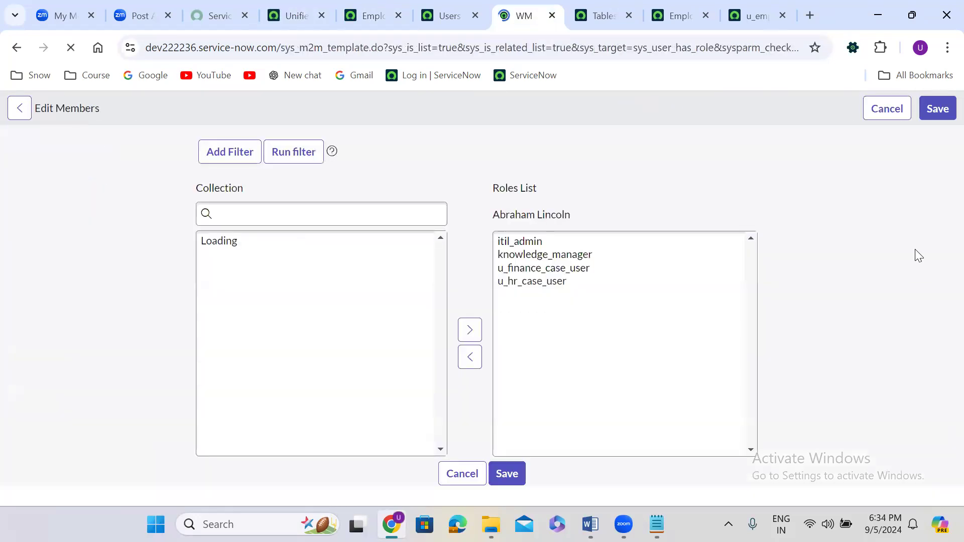
click(512, 316)
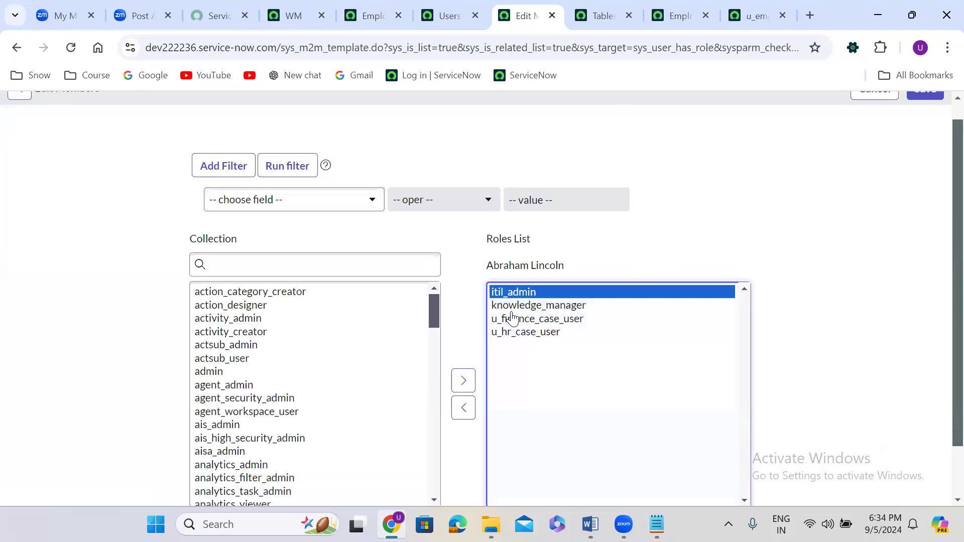
click(460, 409)
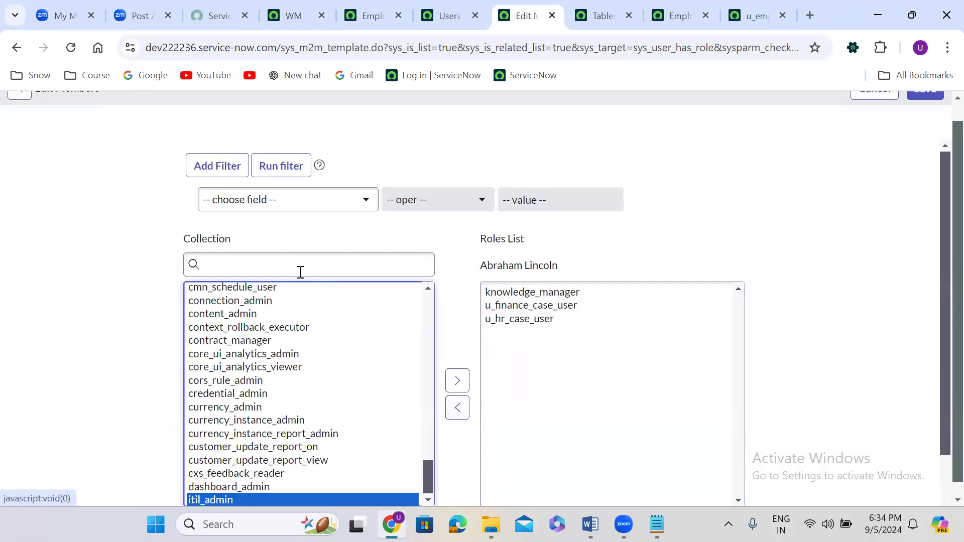
Add the itil role to Abraham Lincoln, save the role assignment, dismiss the notices and check the record's roles list
click(284, 265)
text(it)
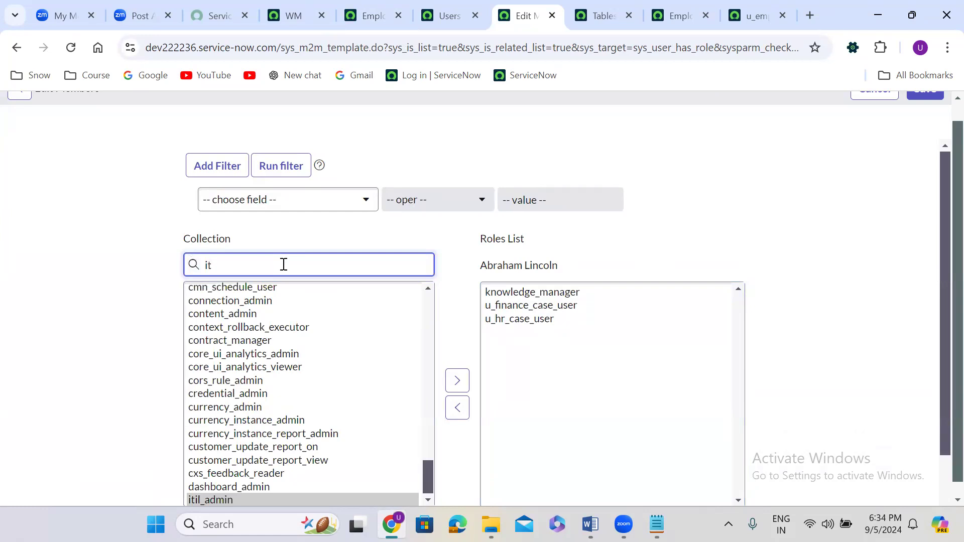
text(il)
click(209, 293)
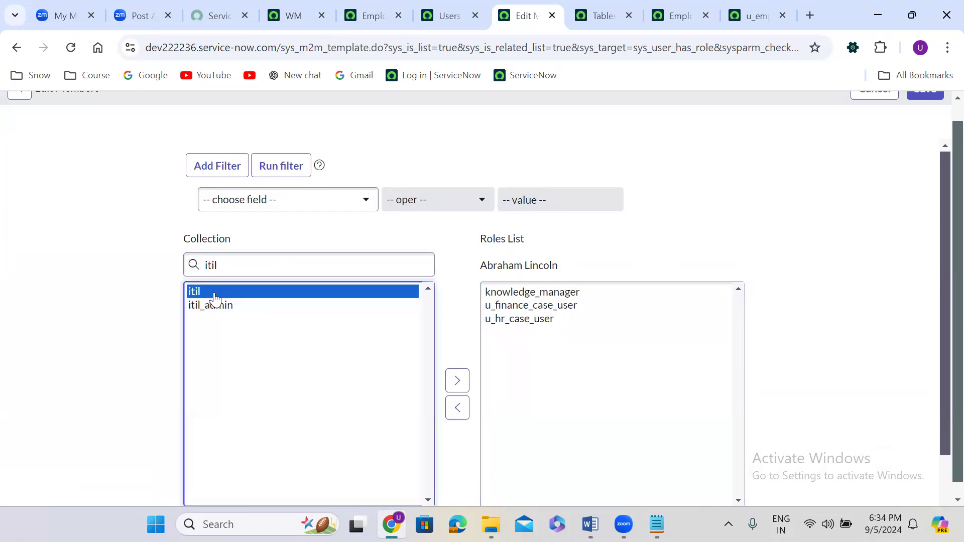
click(454, 382)
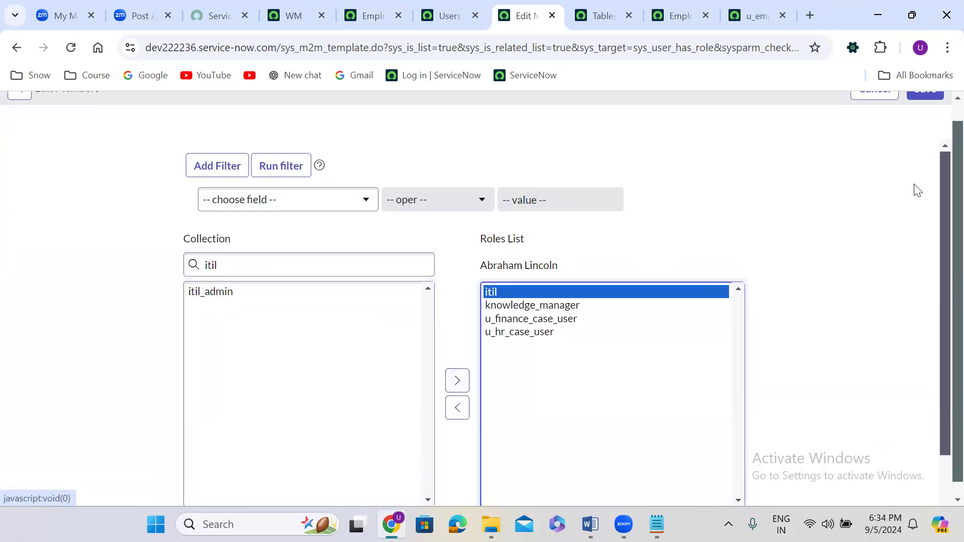
scroll(944, 108, up, 1)
click(925, 108)
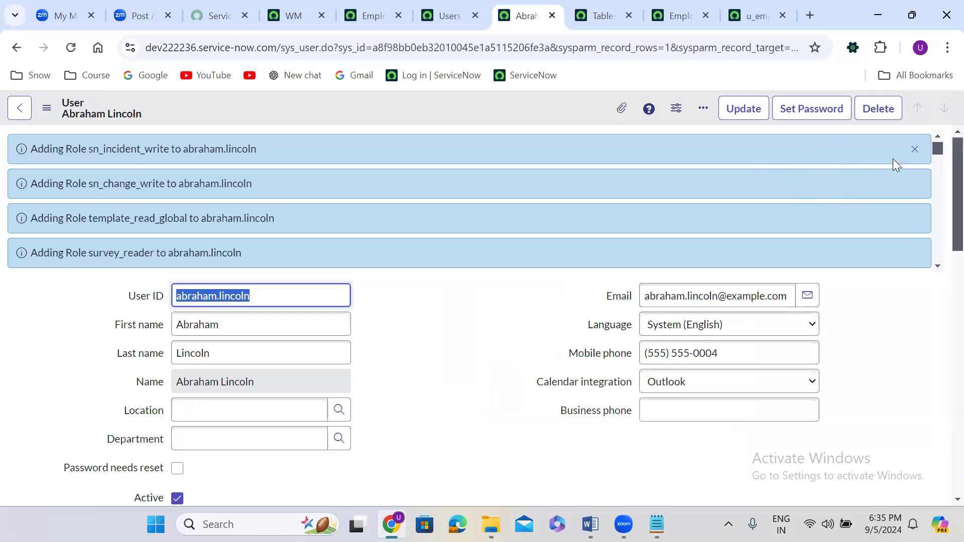
click(915, 149)
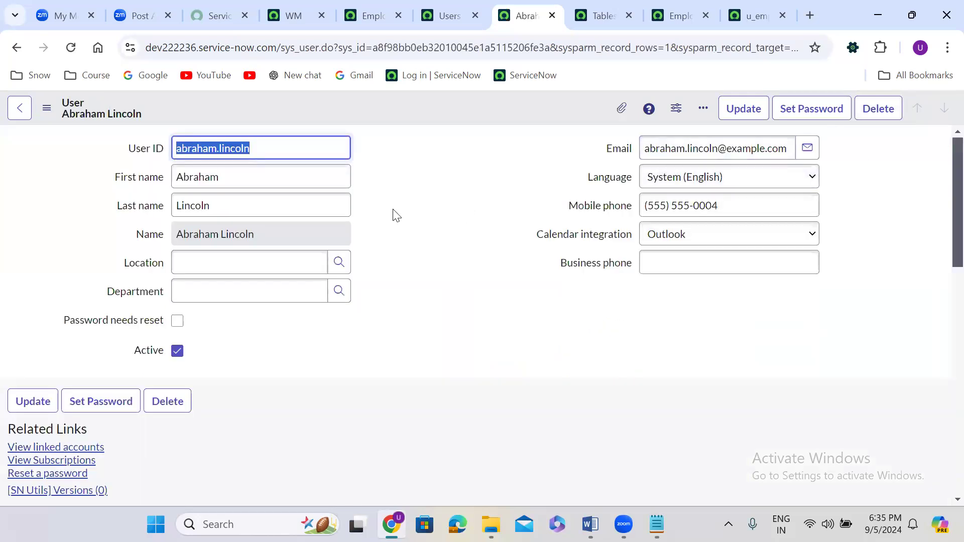
scroll(397, 216, down, 4)
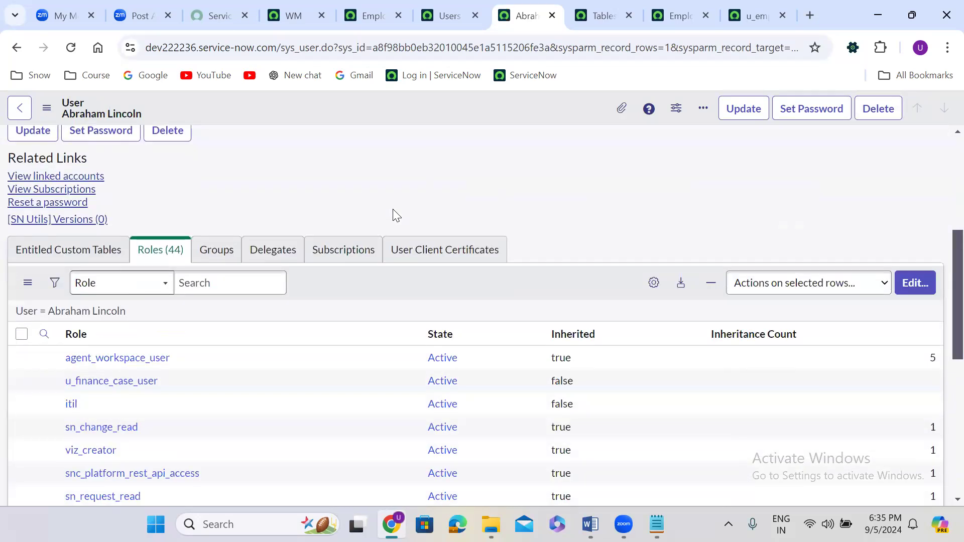
Impersonate Abraham Lincoln from the administrator session
click(293, 15)
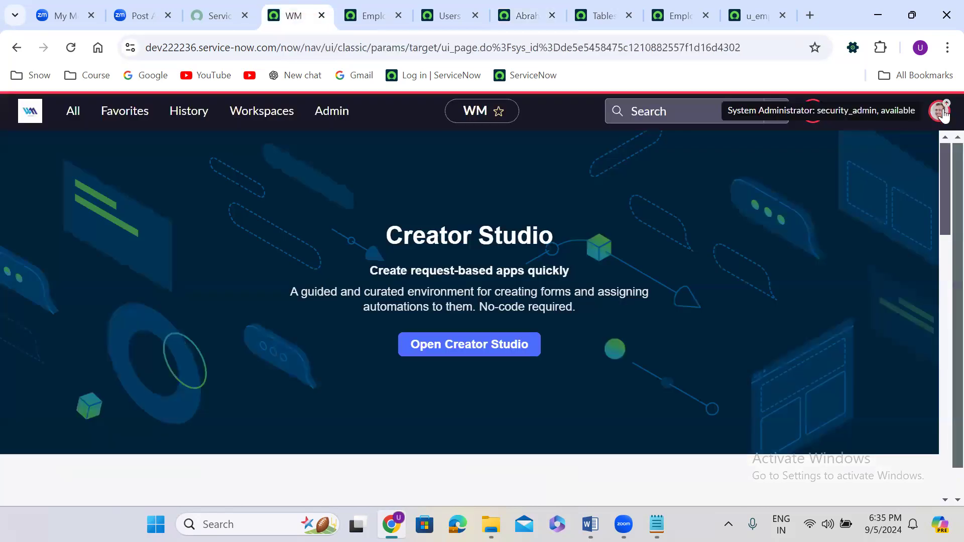
click(937, 109)
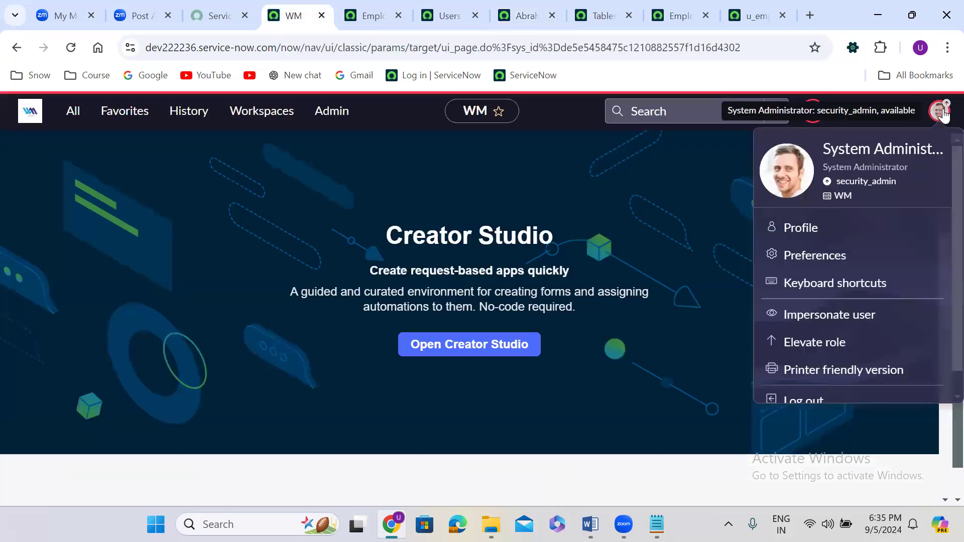
click(834, 315)
click(427, 314)
click(621, 456)
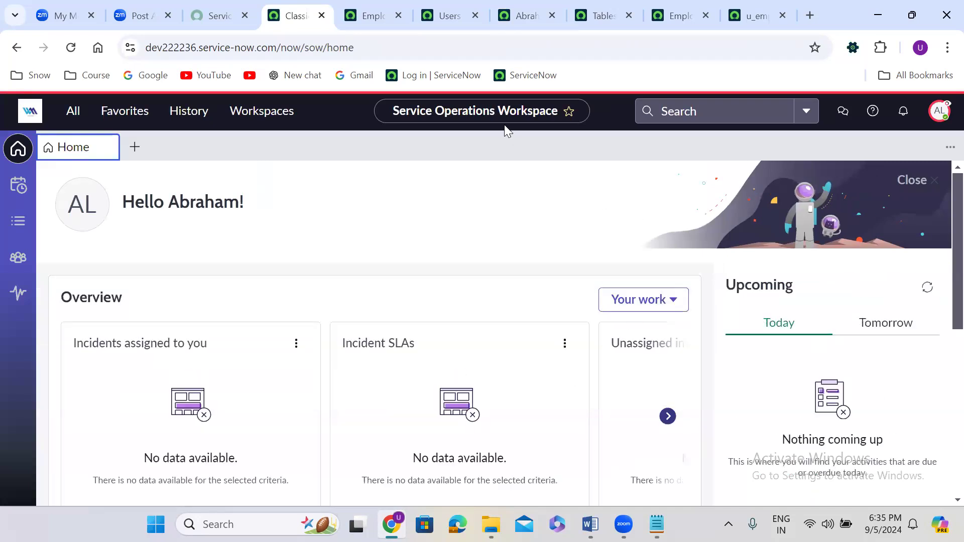
Reload the Employee Details list as the impersonated user and check which columns are shown
click(369, 11)
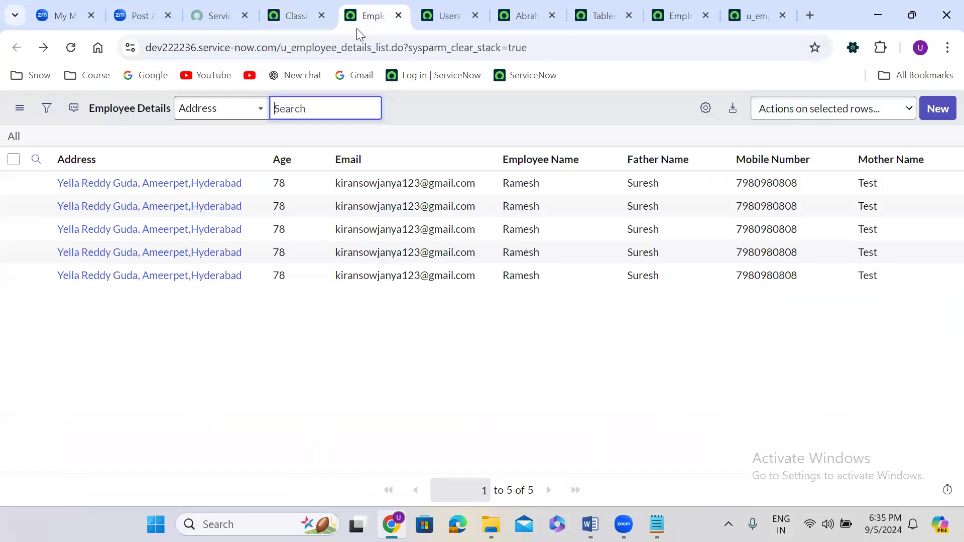
click(72, 49)
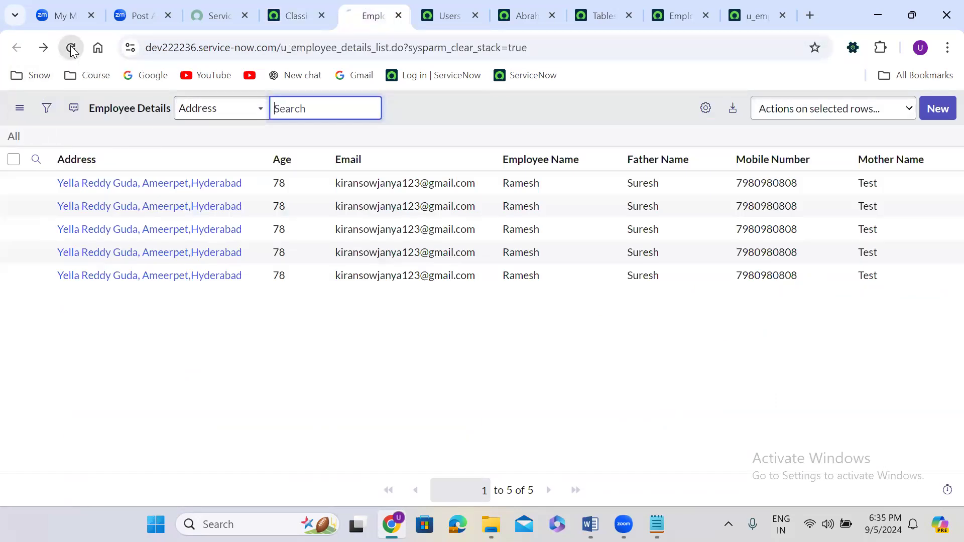
click(113, 219)
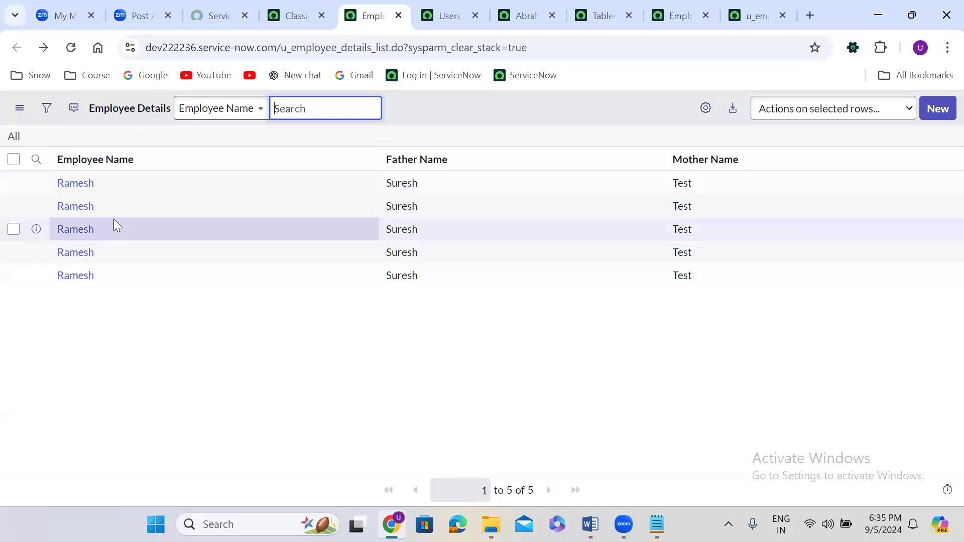
click(725, 175)
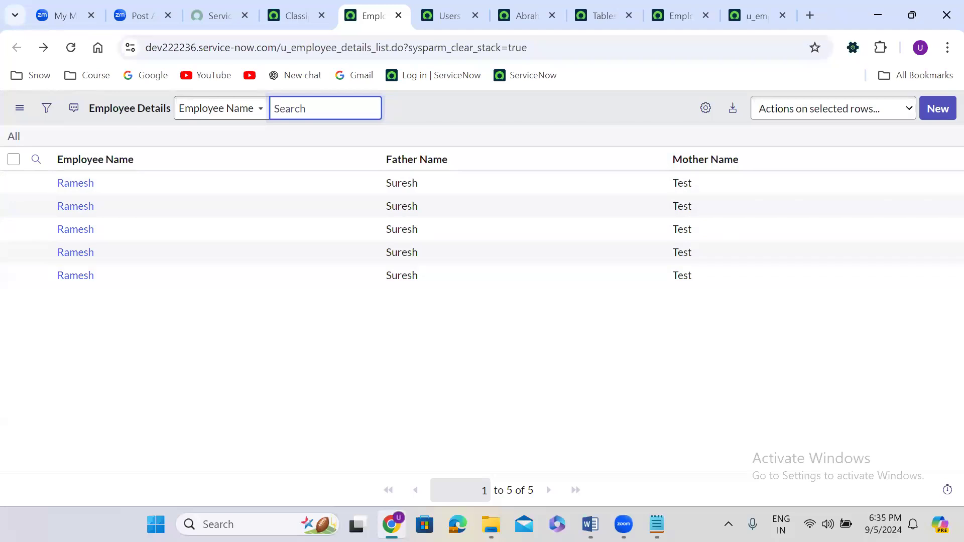
Switch to the Notepad notes and add the line "Employee Name, father name, mother name, age, address, email, mobile number" below the itil_admin description
click(657, 525)
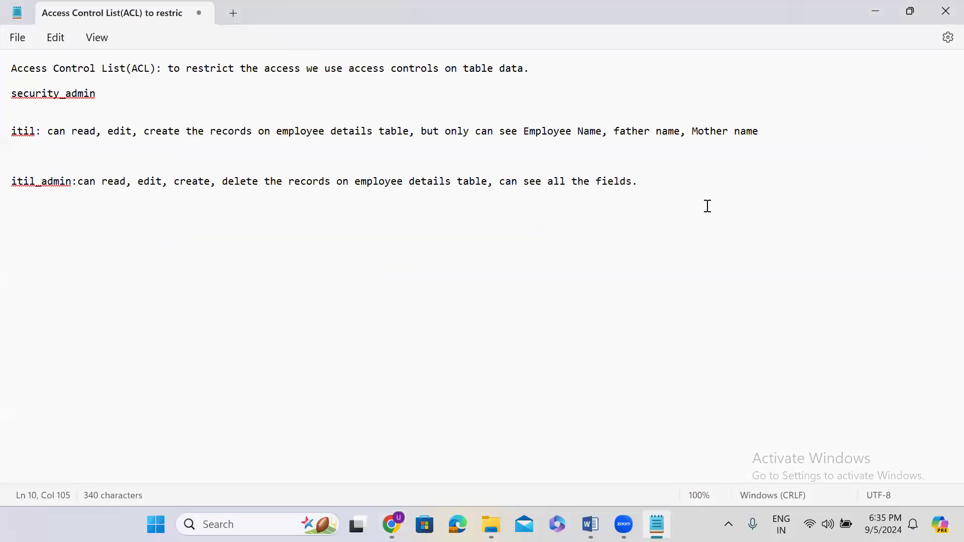
key(Return)
key(Return)
key(Return)
text(Emplo)
text(yees)
key(BackSpace)
key(BackSpace)
text(Name, father name, mother name)
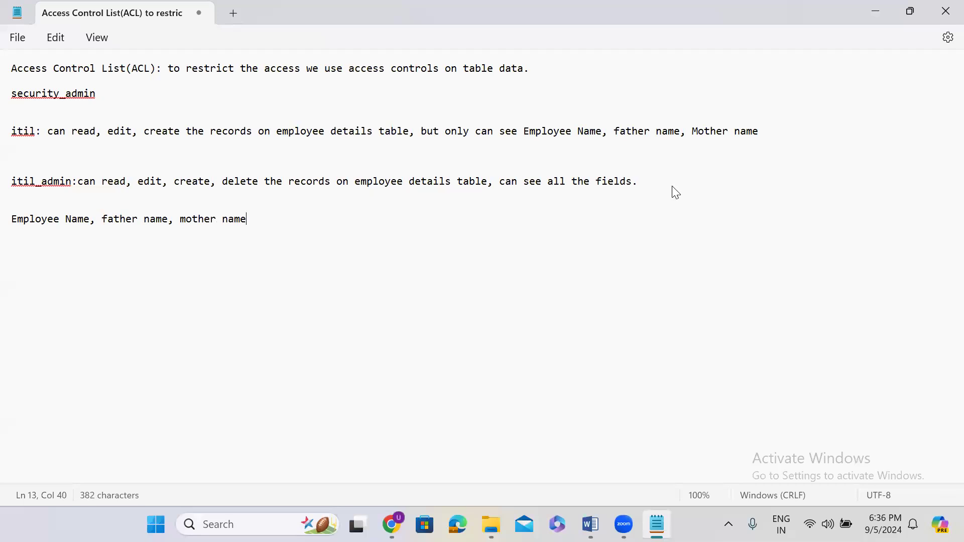
text(, age, address, email)
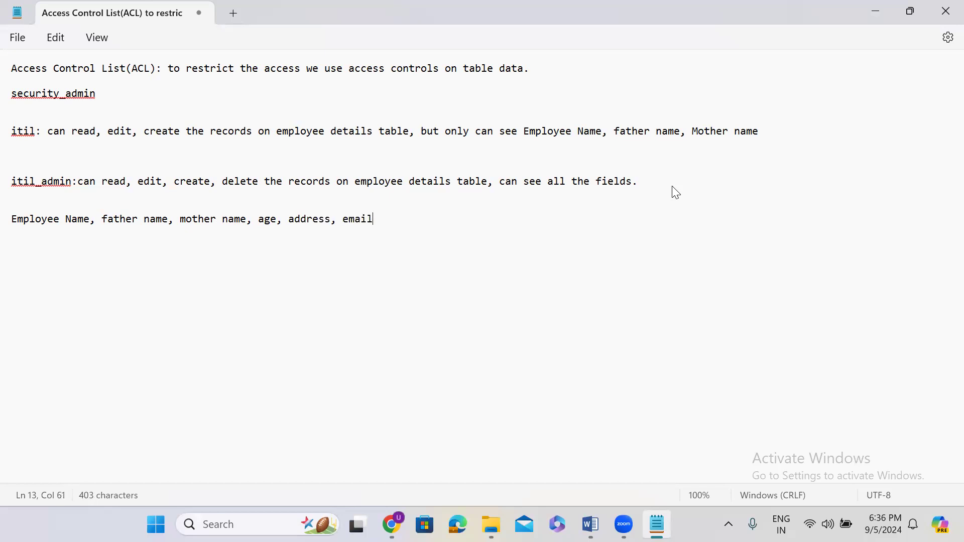
text(, mobile number)
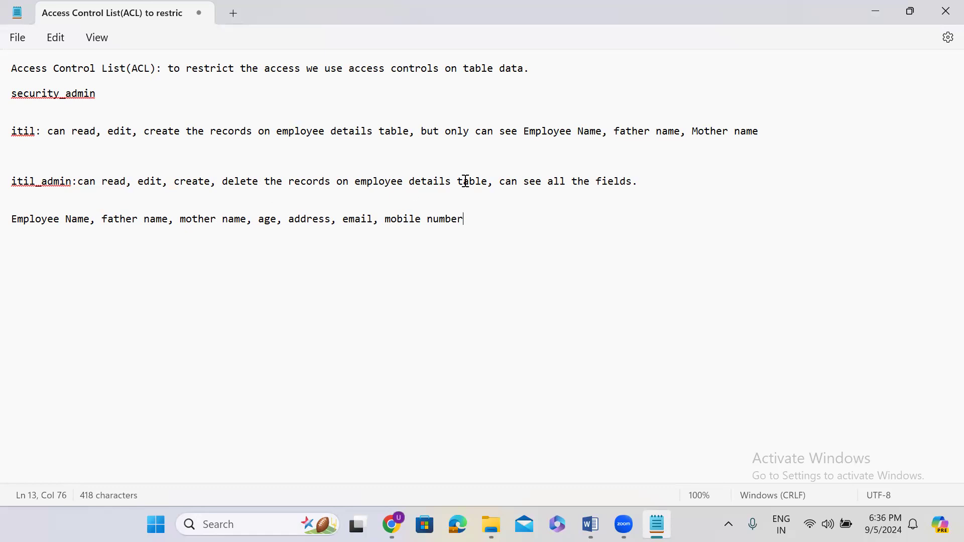
Insert two blank lines after the itil_admin description and start a "case 1:" line below the list of field names
click(640, 176)
key(Return)
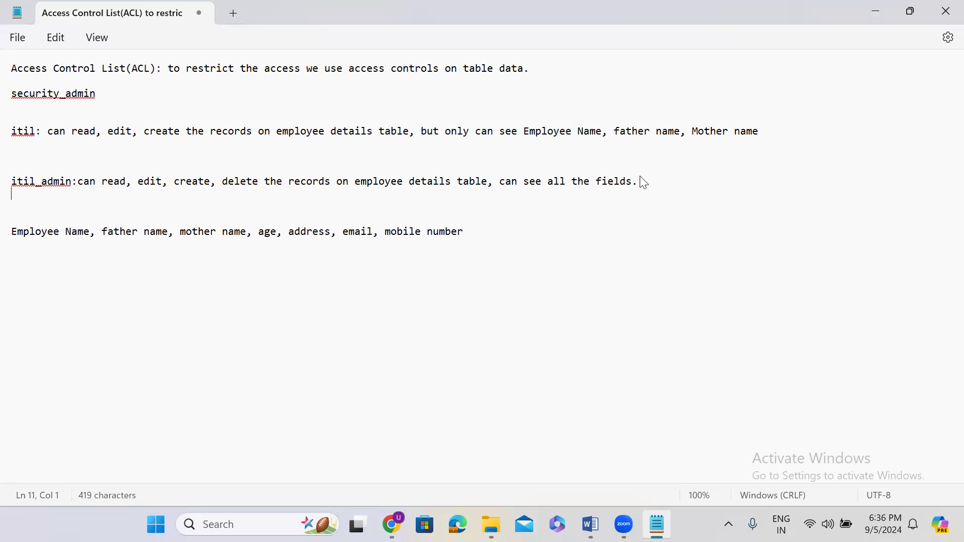
key(Return)
click(17, 265)
text(case 1)
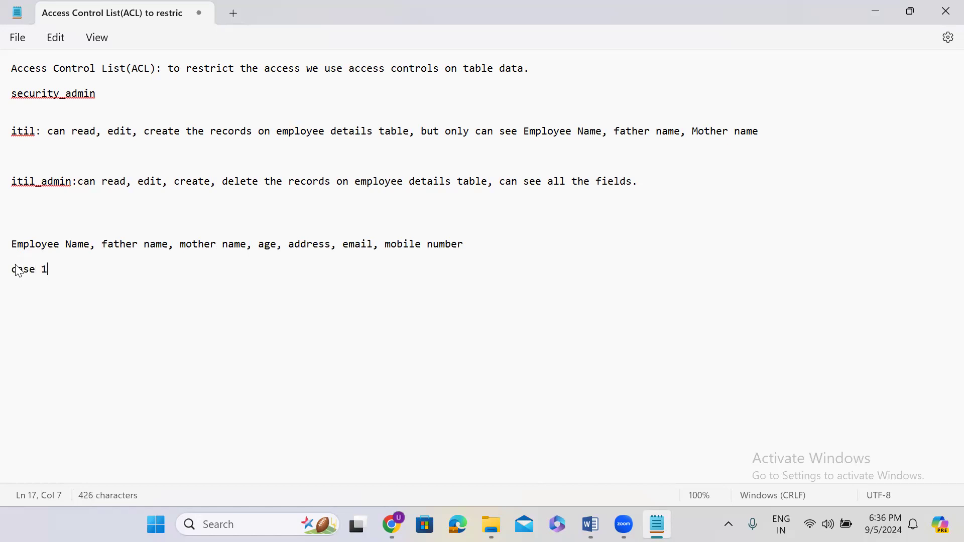
text(:)
Complete the case 1 line with "restricted these four age, address, email, mobile number to itil_admin", reusing the field names from the list above
drag(258, 244, 467, 243)
key(ctrl+c)
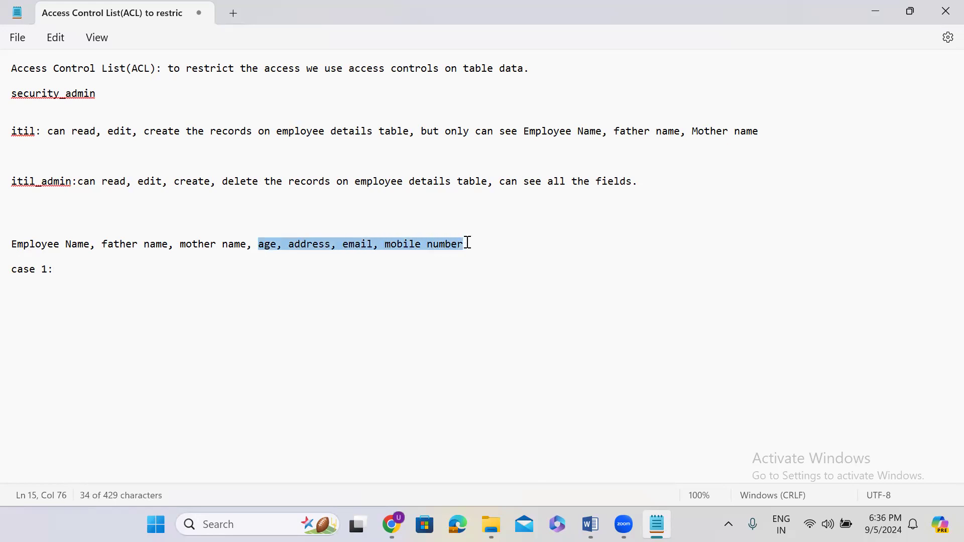
click(118, 276)
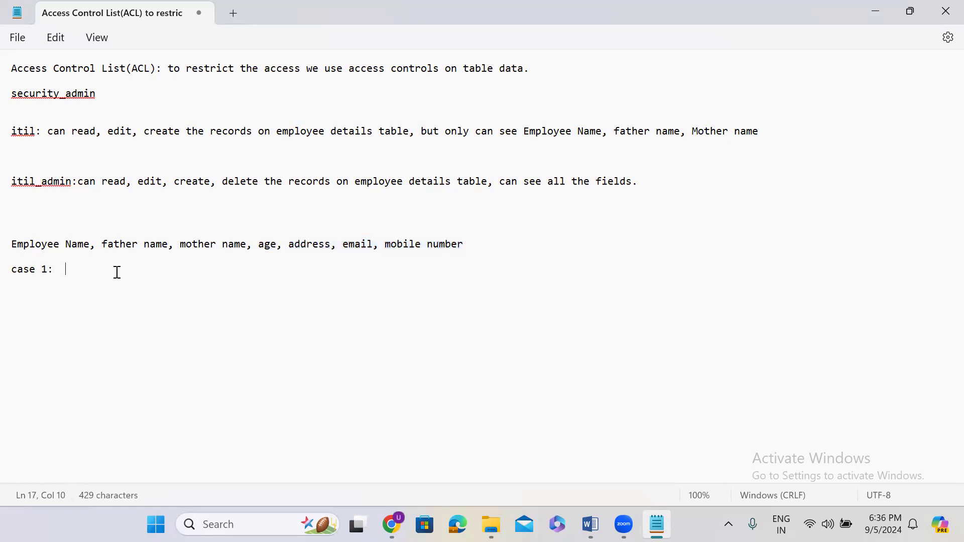
text(restricted thes)
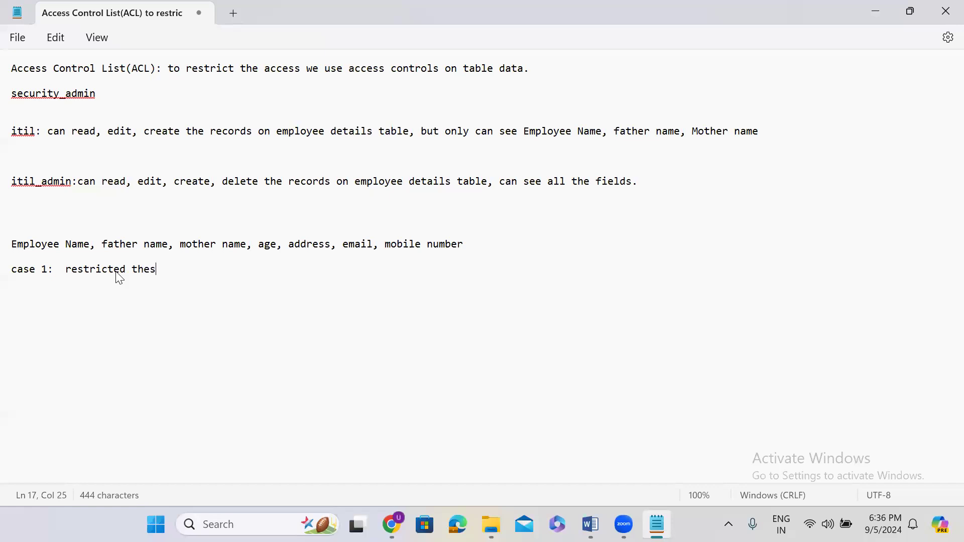
text(e four)
key(super+v)
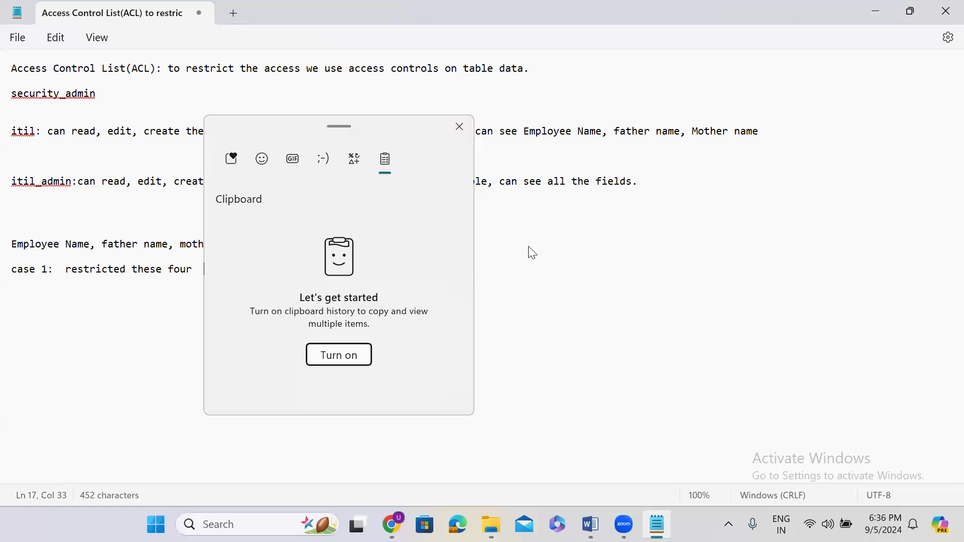
key(Escape)
key(BackSpace)
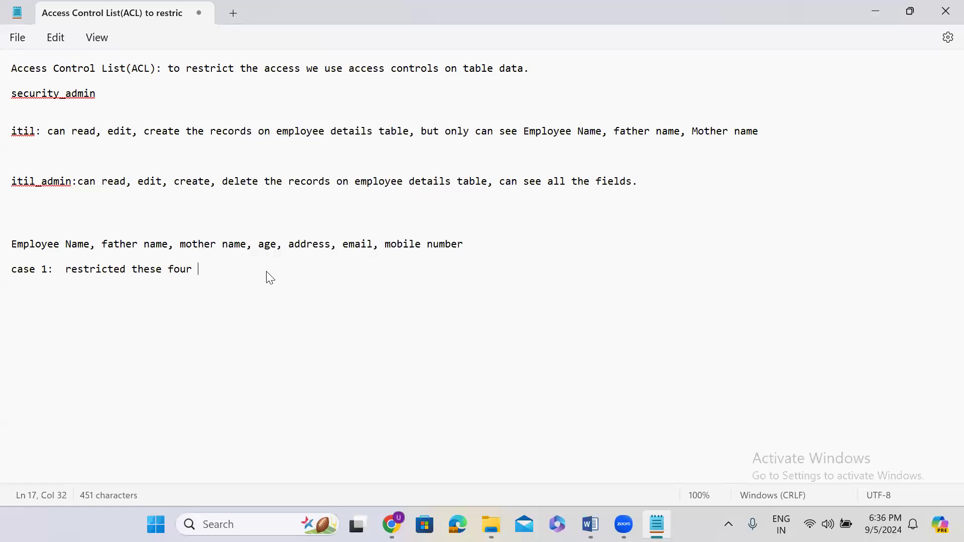
key(ctrl+v)
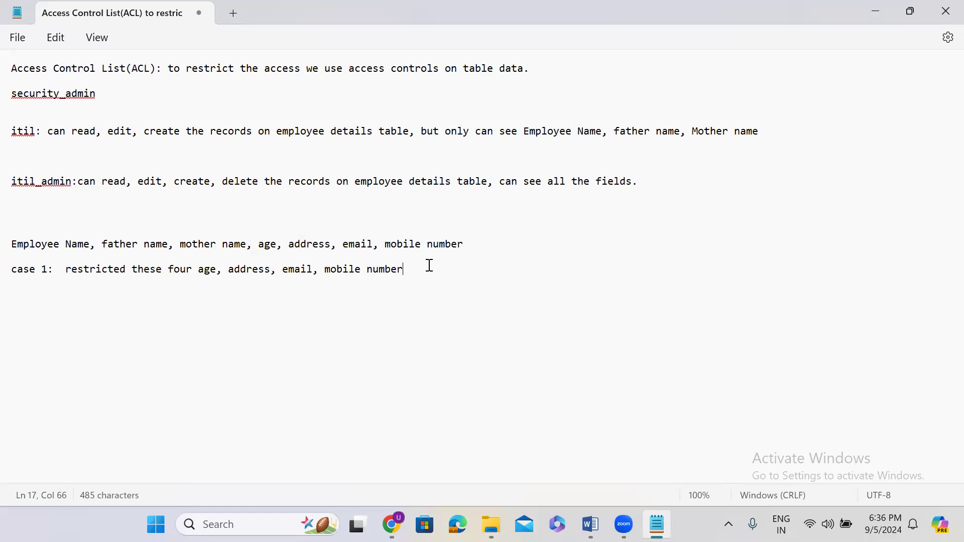
text(to itil_admin)
Add a new line below reading "case 2: all restricted all the fields to itil_admin, granted"
key(Return)
key(Return)
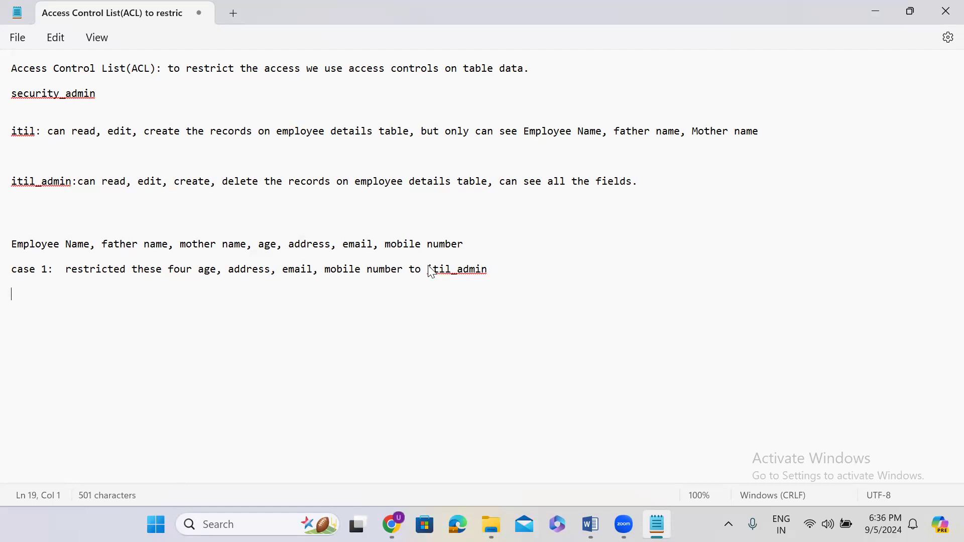
text(case 2: all restr)
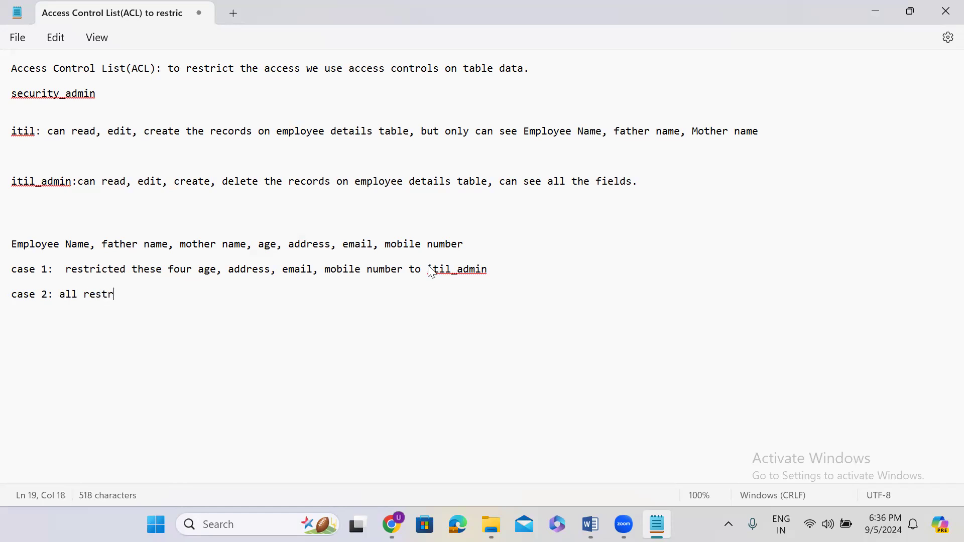
text(icted all )
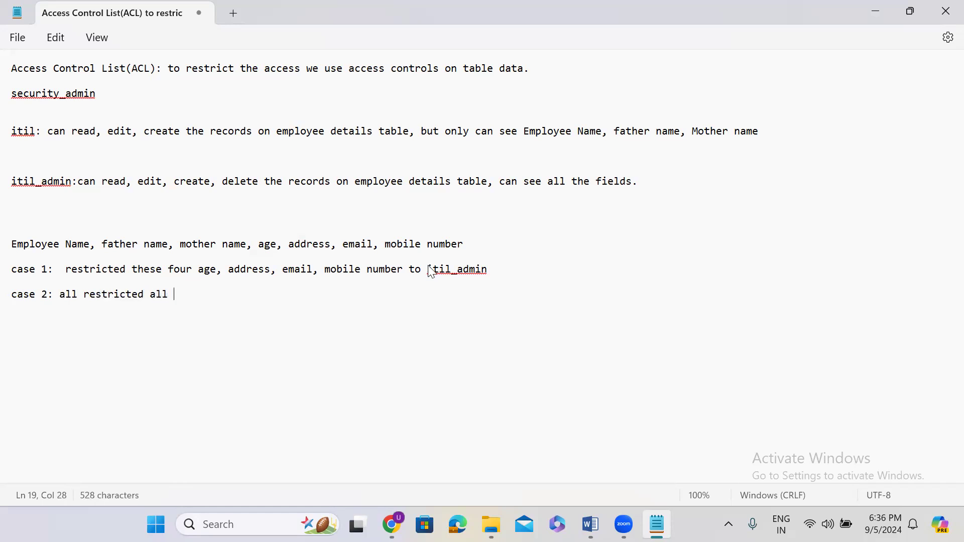
text(the fields to itil_admin, gran)
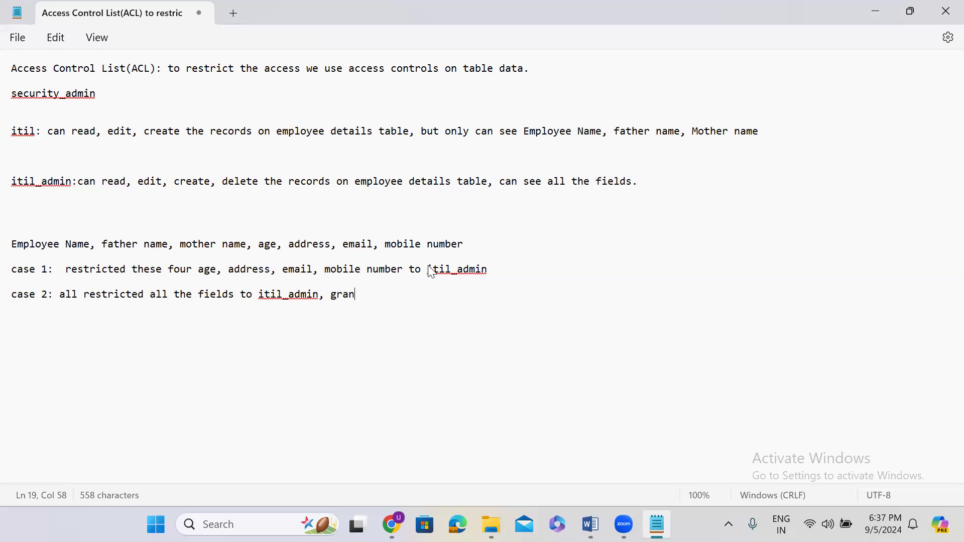
key(BackSpace)
text(nted)
Complete the case 2 line with "Employee Name, father name, mother name permission to itil, itil_admin", reusing the field names from the list above
drag(247, 245, 14, 248)
key(ctrl+c)
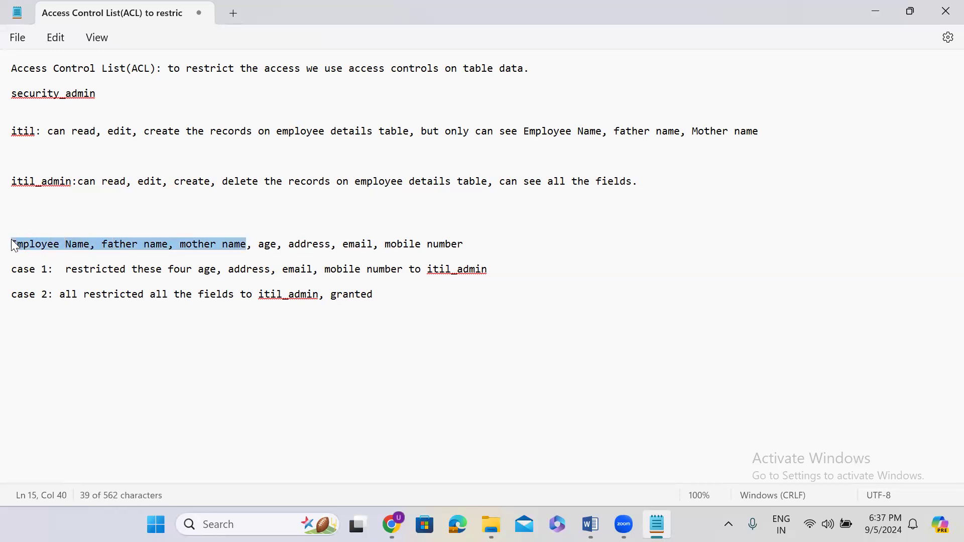
click(384, 295)
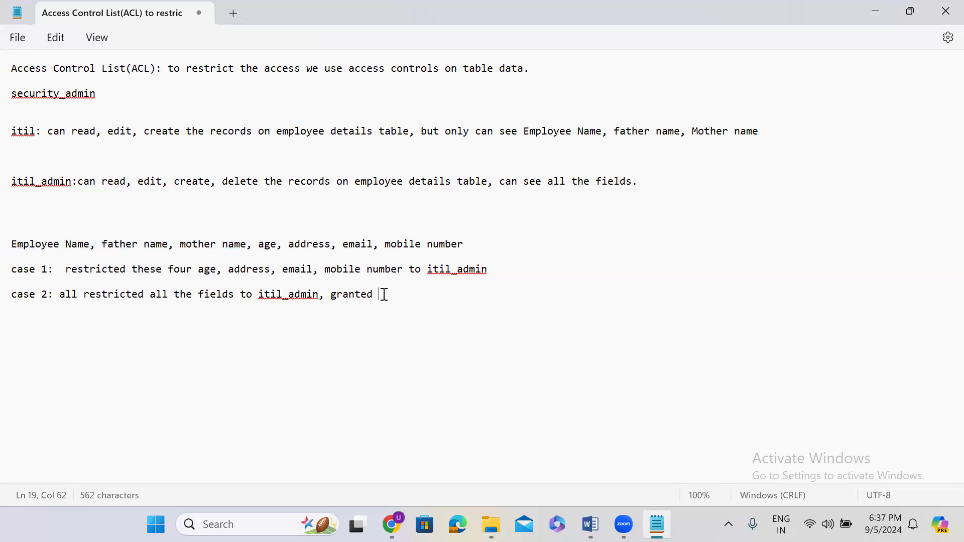
key(ctrl+v)
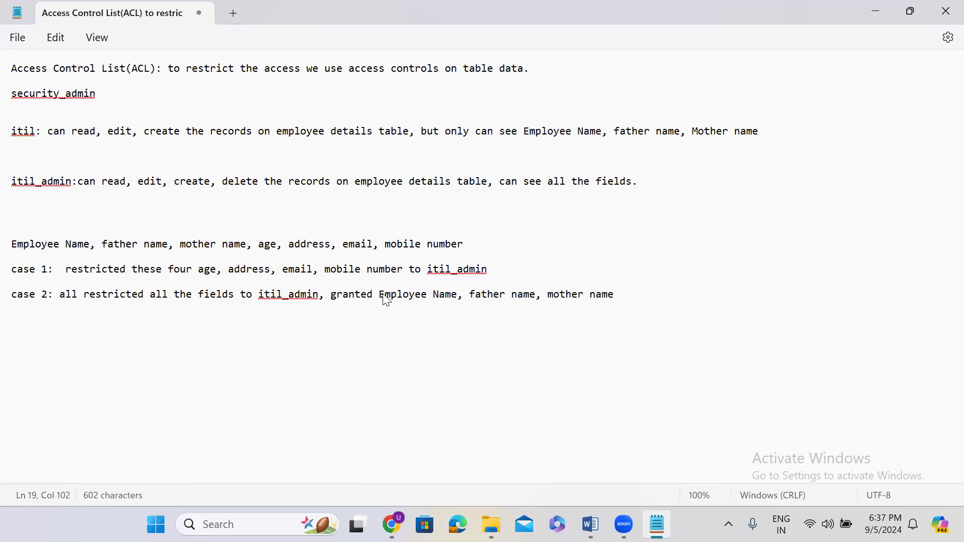
text(permission to )
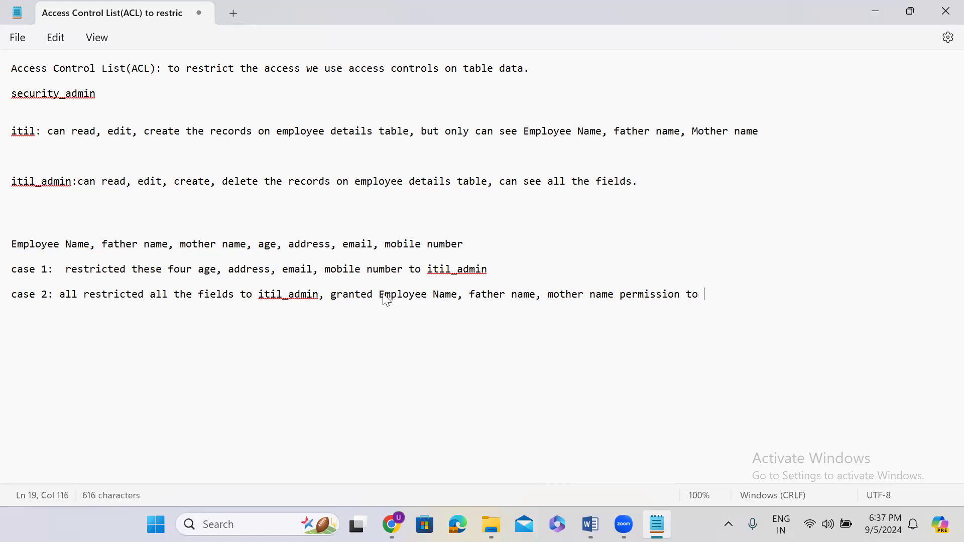
text(itil, itil_adm)
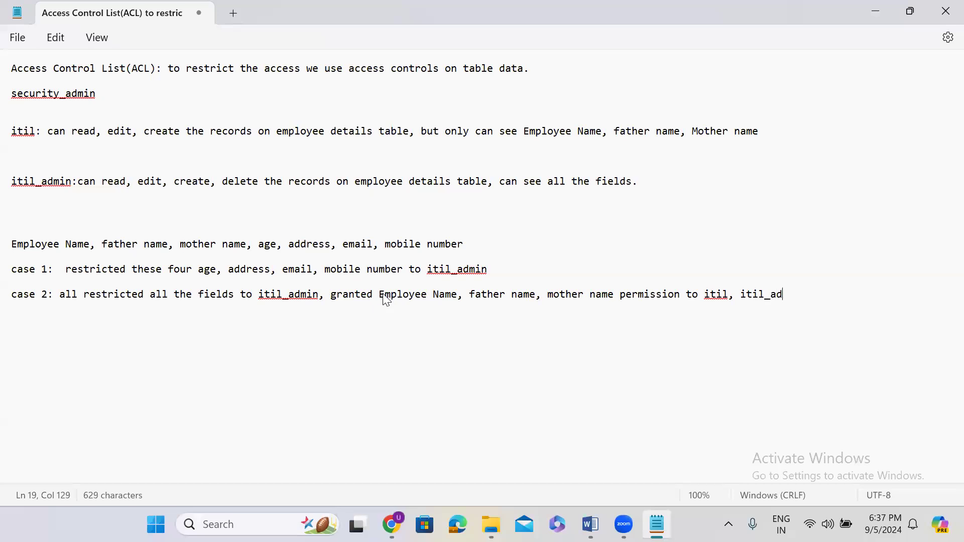
text(in)
Examine the last four listed field names and the restriction and grant wording of case 2 in the notes
key(alt+Tab)
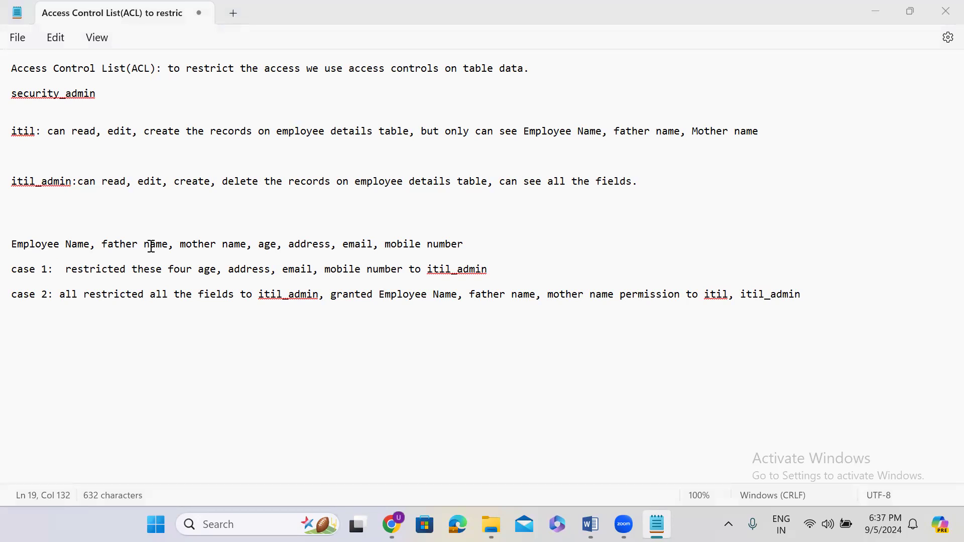
drag(257, 245, 474, 245)
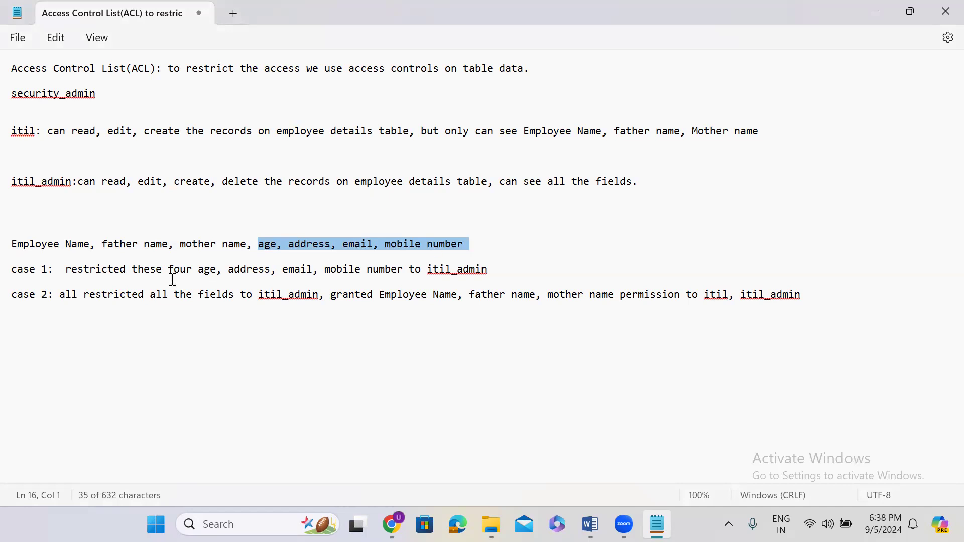
click(61, 294)
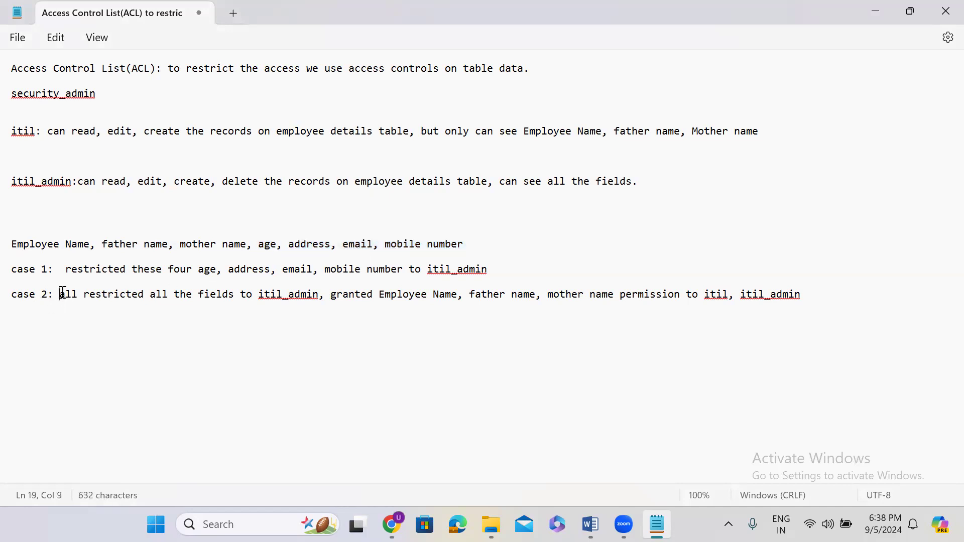
drag(62, 294, 320, 298)
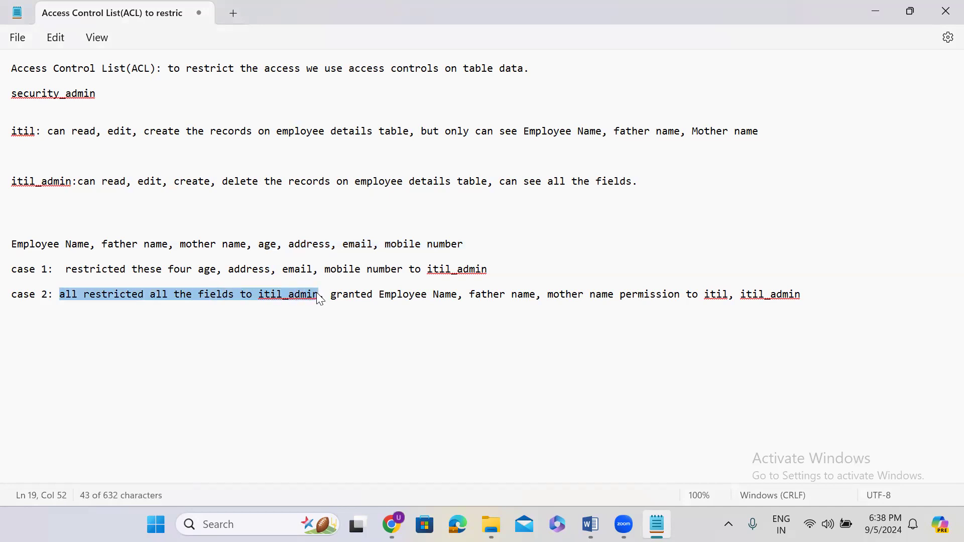
drag(336, 296, 801, 296)
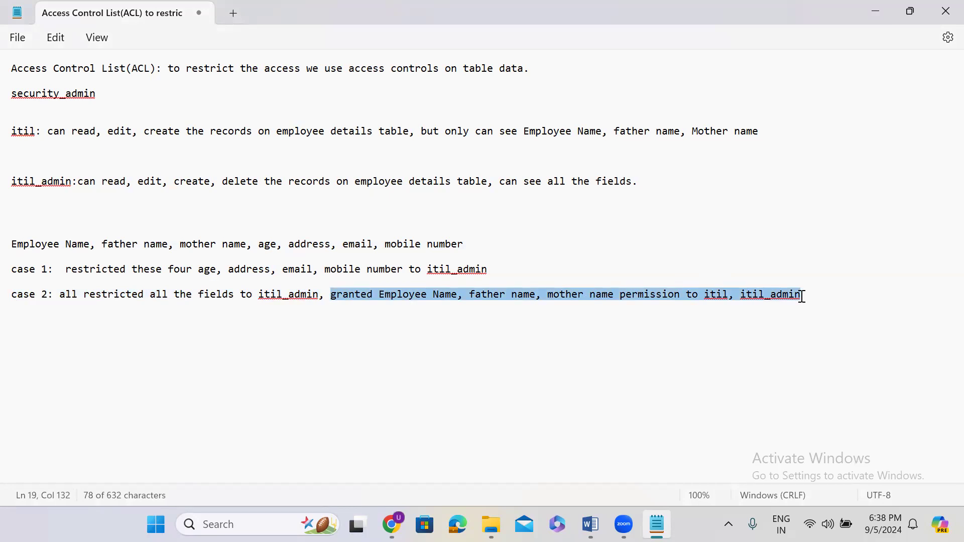
click(522, 334)
drag(380, 296, 596, 310)
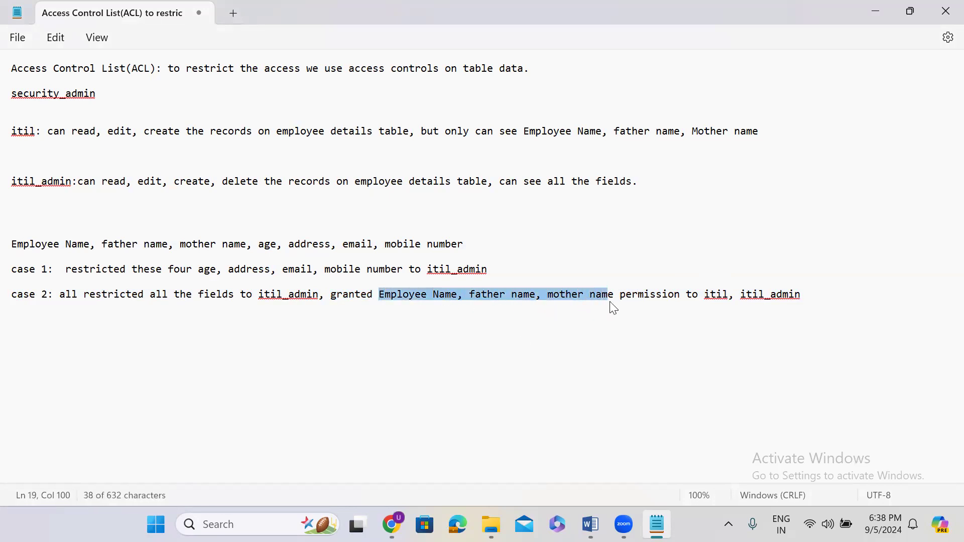
drag(617, 300, 618, 303)
Switch to the browser and refresh the Access Controls list on the Employee Details table record
click(876, 11)
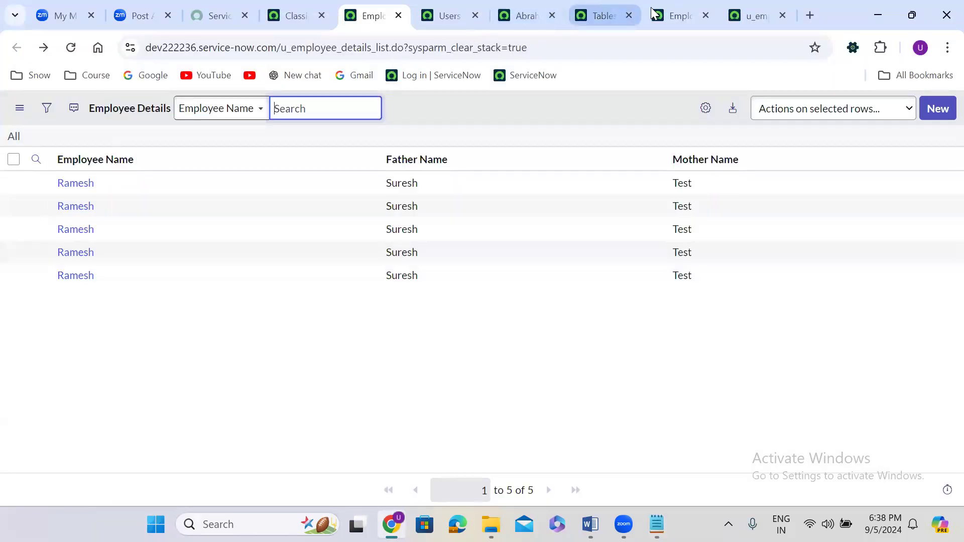
click(679, 16)
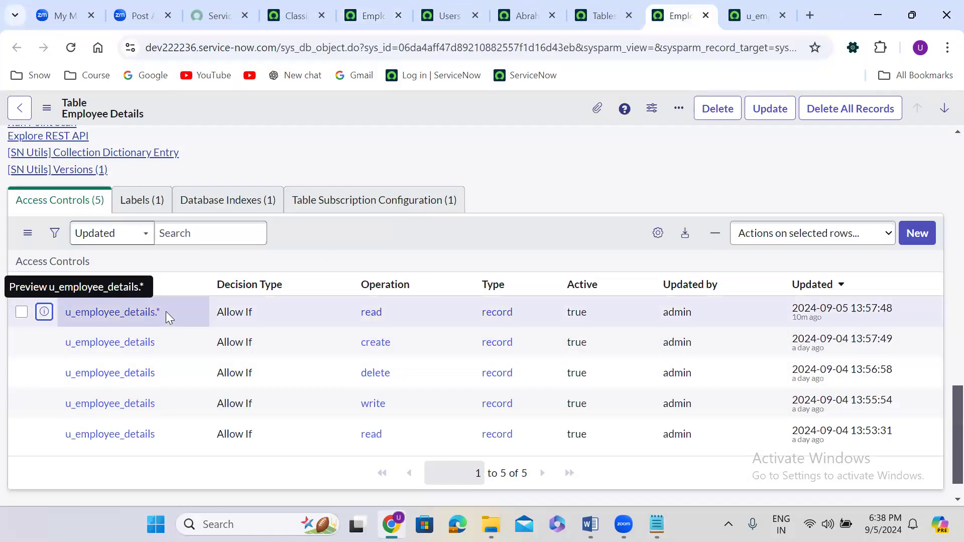
click(85, 262)
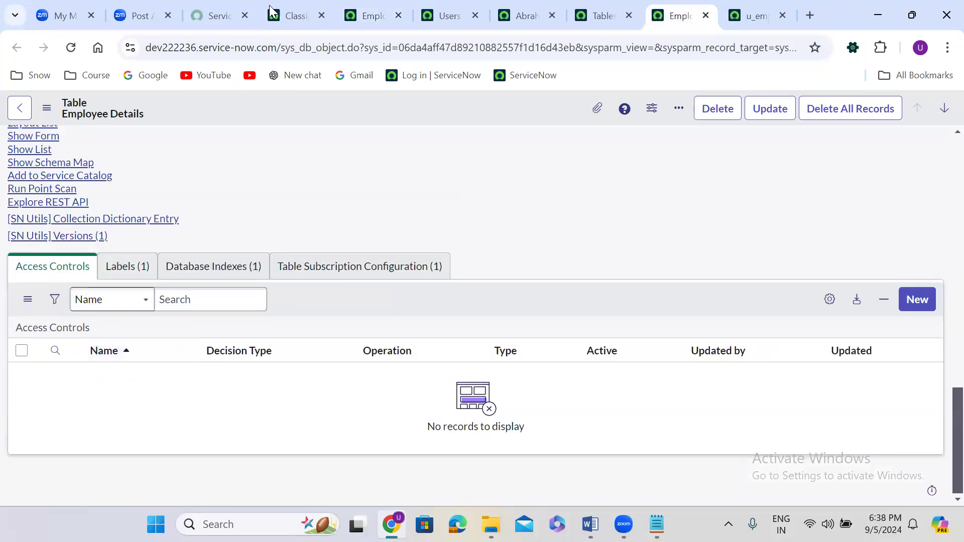
End the user impersonation and reload the Employee Details table's Access Controls list as admin
click(297, 16)
click(940, 111)
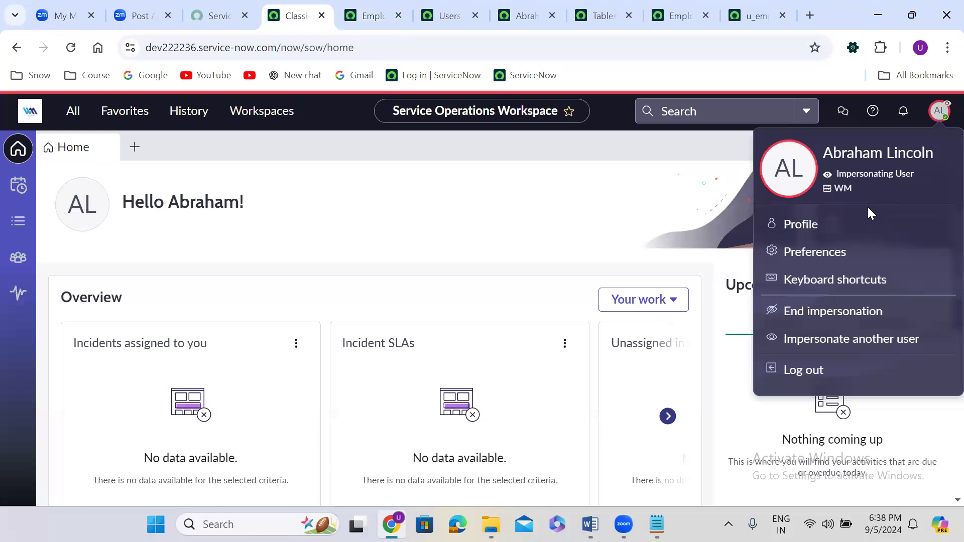
click(832, 312)
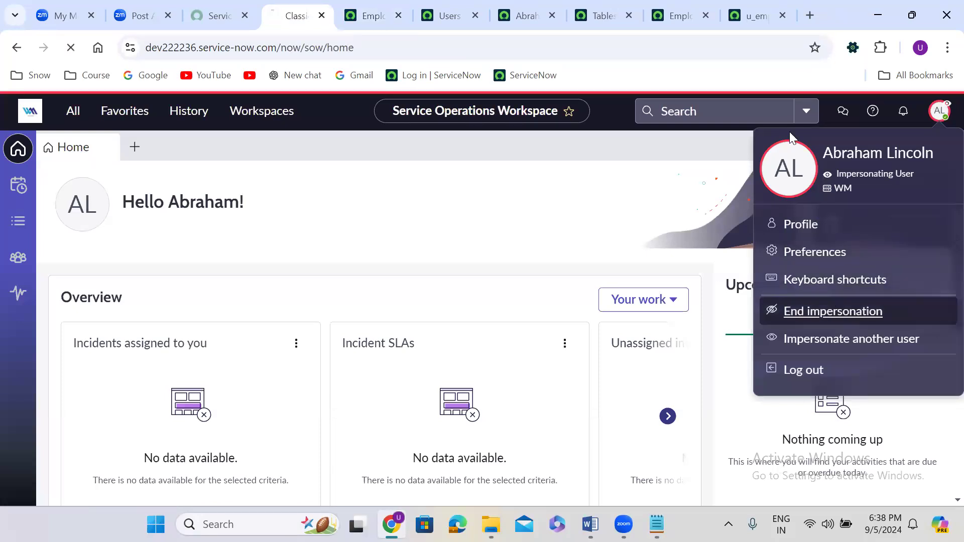
click(677, 10)
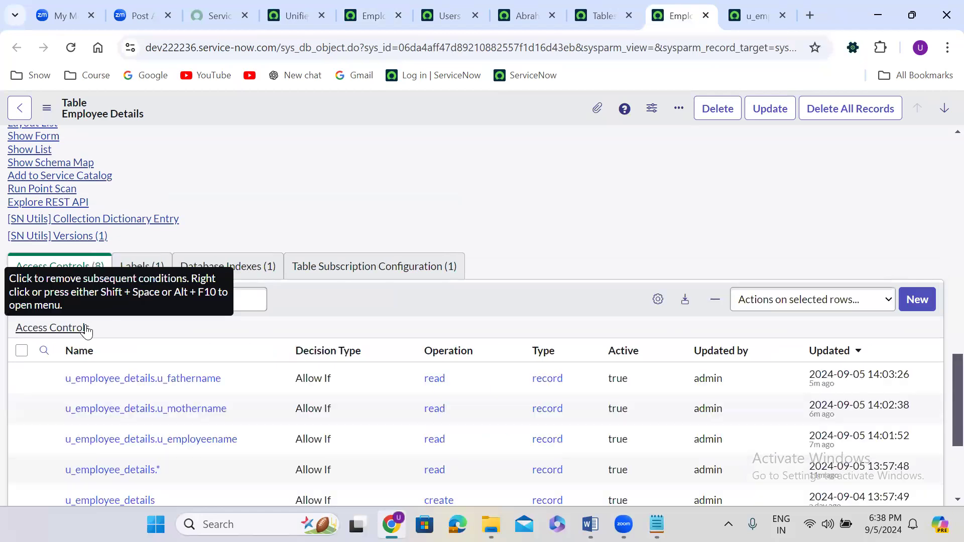
Open the u_employee_details.* read ACL in a separate browser tab and examine its required role
scroll(373, 300, down, 3)
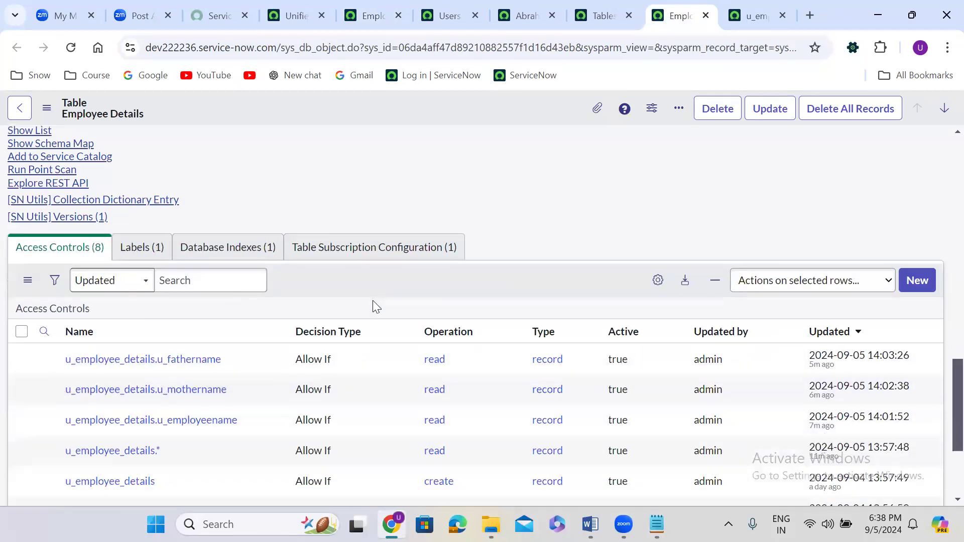
right_click(44, 319)
click(135, 140)
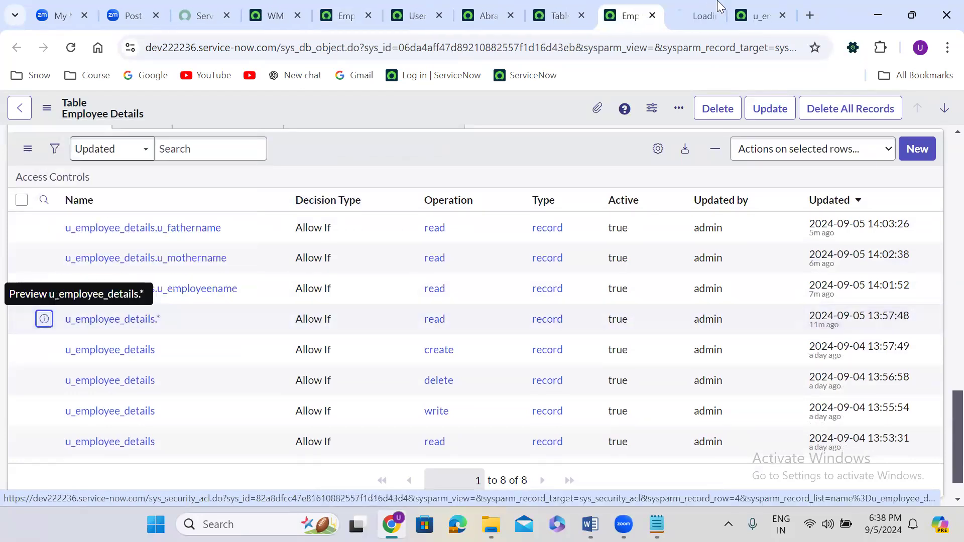
click(697, 6)
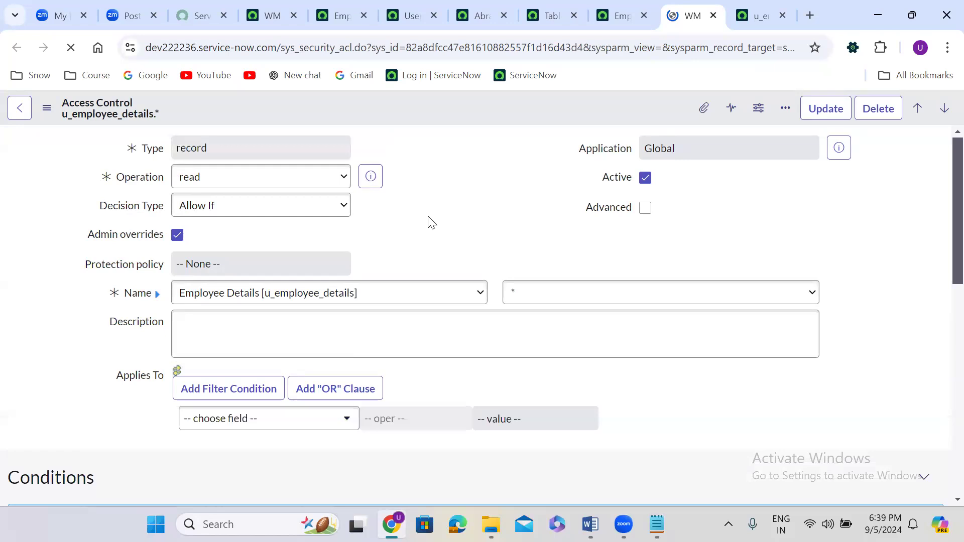
scroll(431, 222, down, 8)
scroll(431, 223, up, 3)
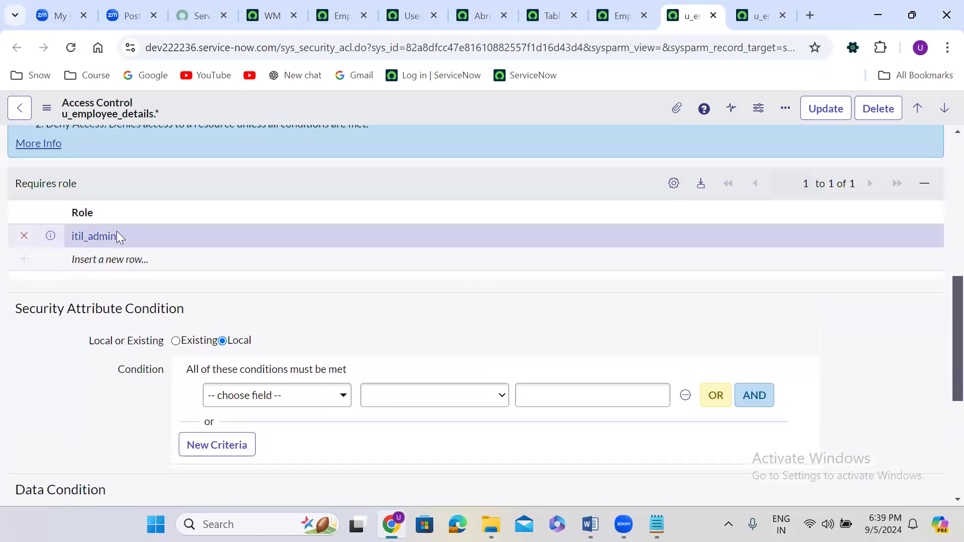
Open the u_employeename, u_mothername and u_fathername read ACLs from the table's list, each in its own browser tab
click(623, 19)
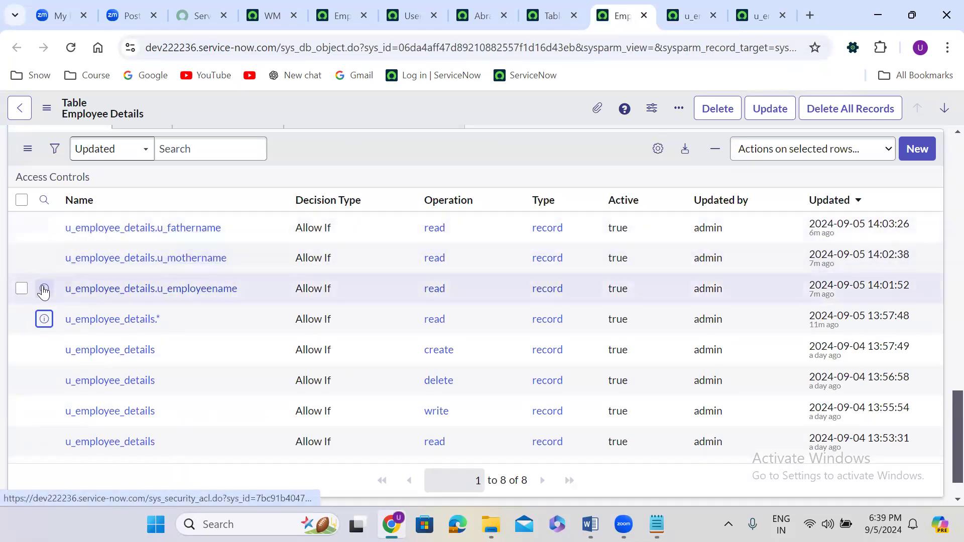
right_click(44, 291)
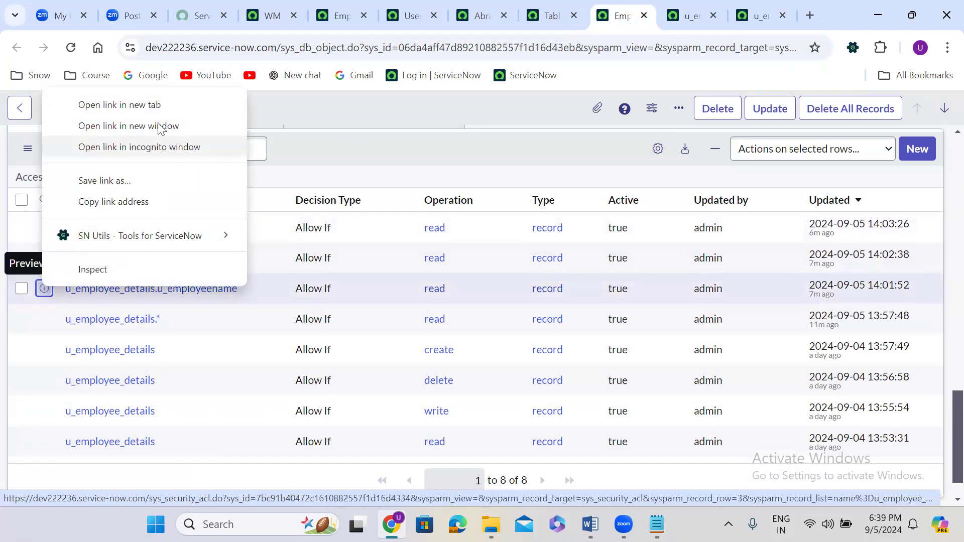
click(149, 113)
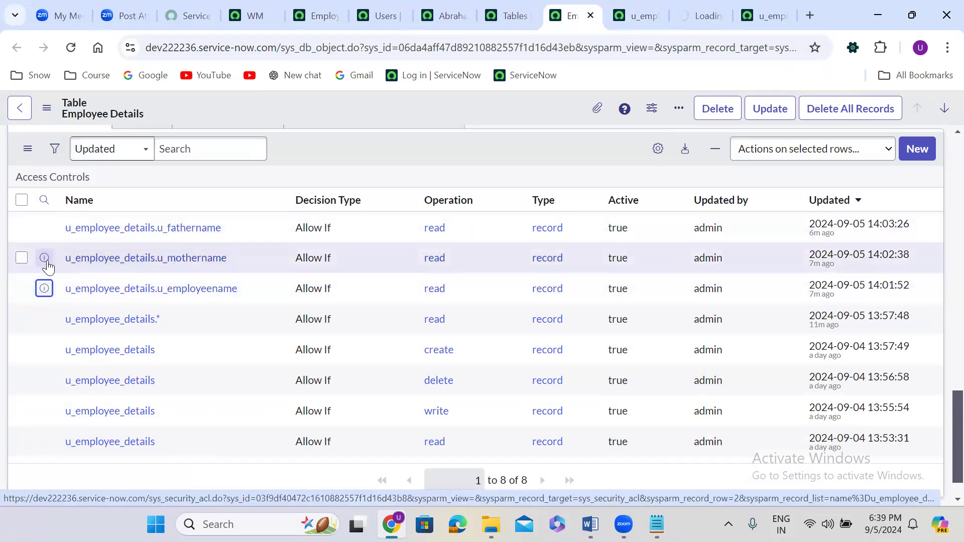
right_click(44, 258)
click(141, 278)
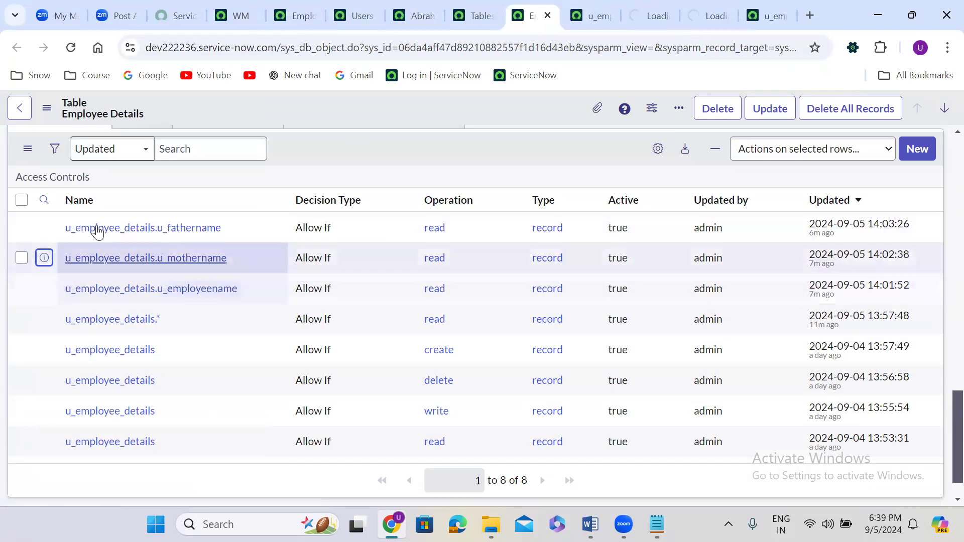
right_click(44, 230)
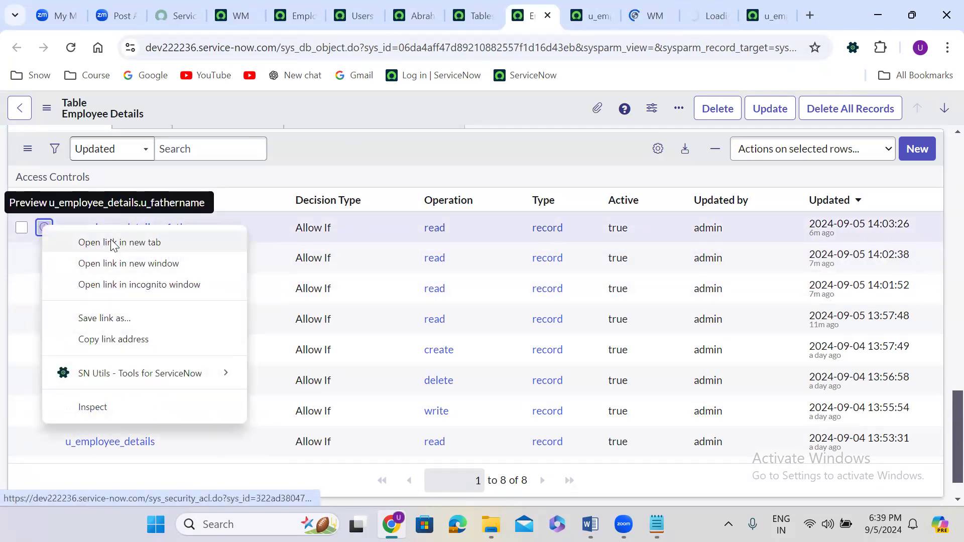
click(112, 242)
Examine the settings of the Employee Name, Mother Name and Father Name read ACLs, including the required roles of the first two
click(592, 16)
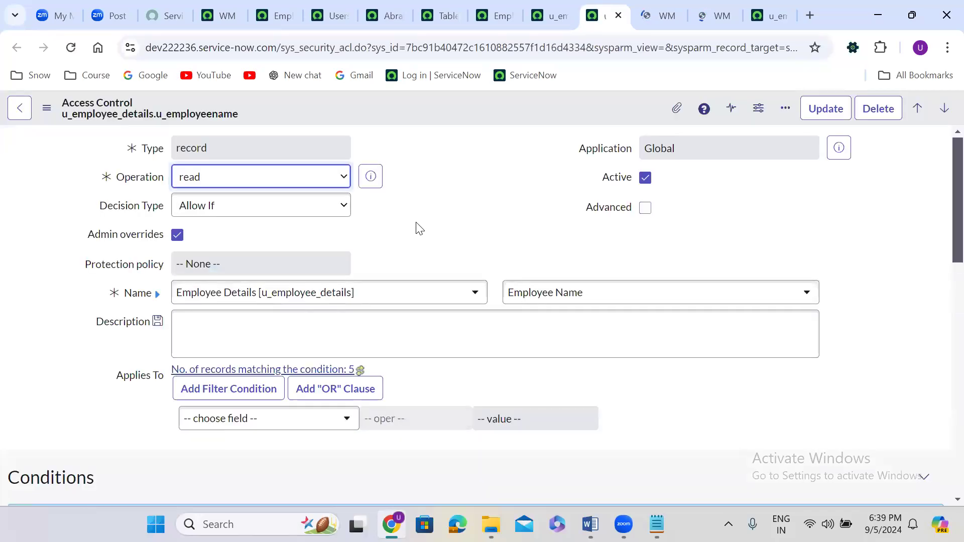
scroll(417, 228, down, 1)
scroll(417, 225, down, 7)
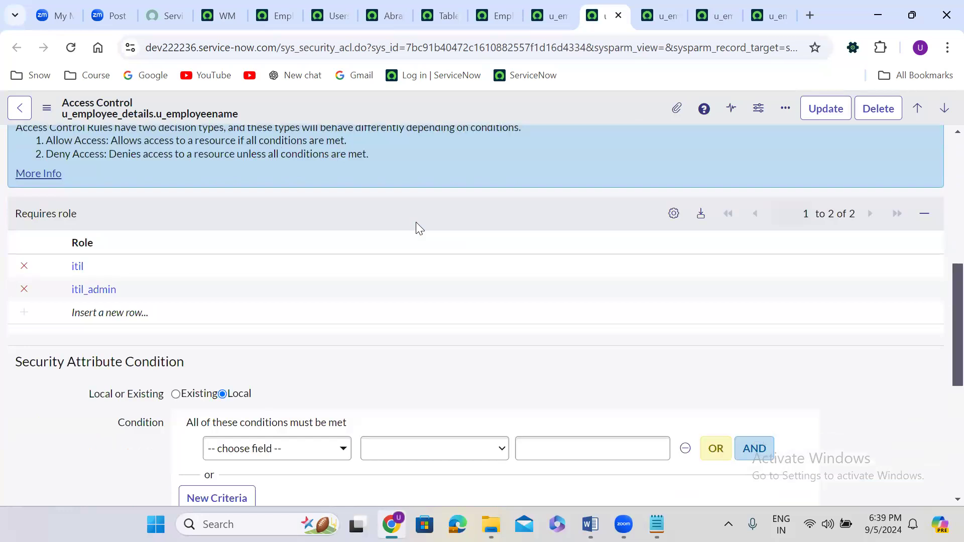
click(646, 14)
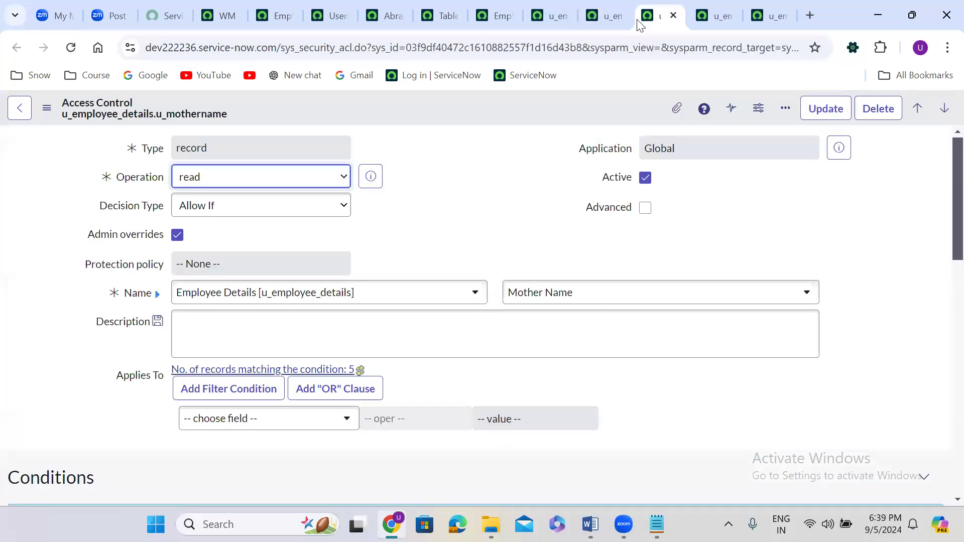
scroll(427, 234, down, 7)
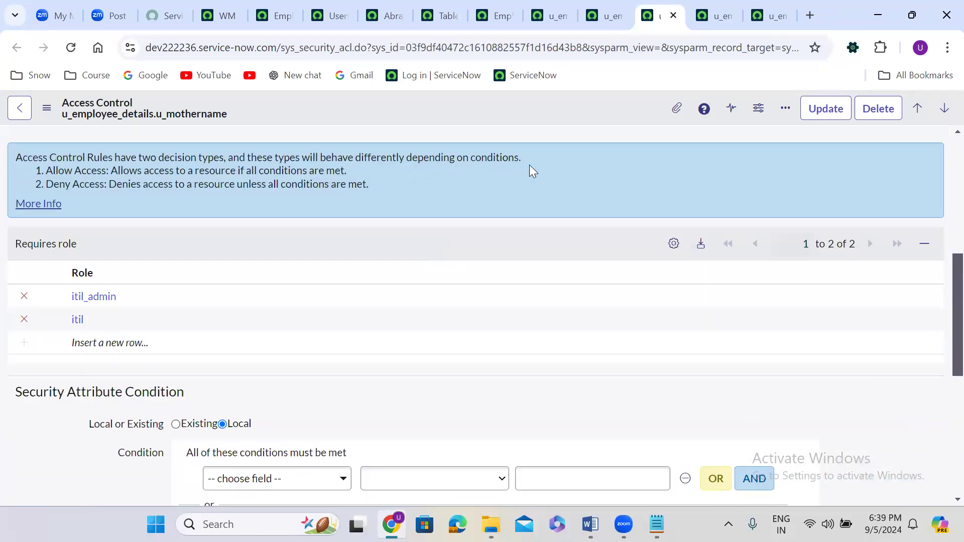
click(703, 15)
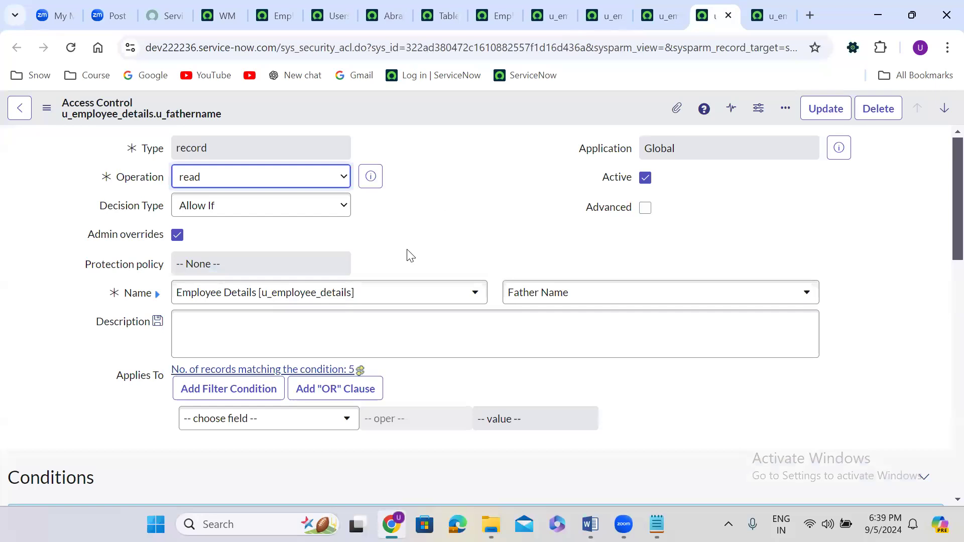
scroll(410, 253, down, 1)
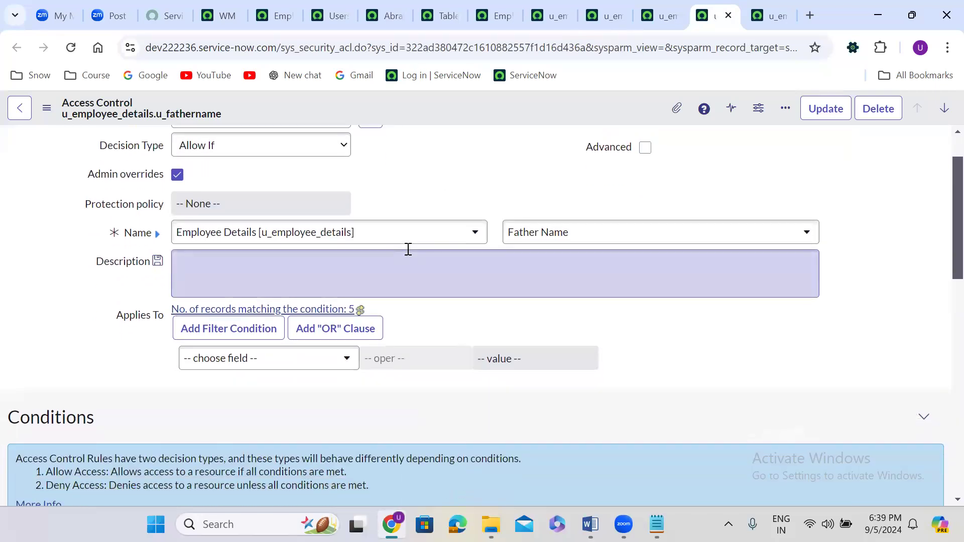
scroll(409, 250, up, 1)
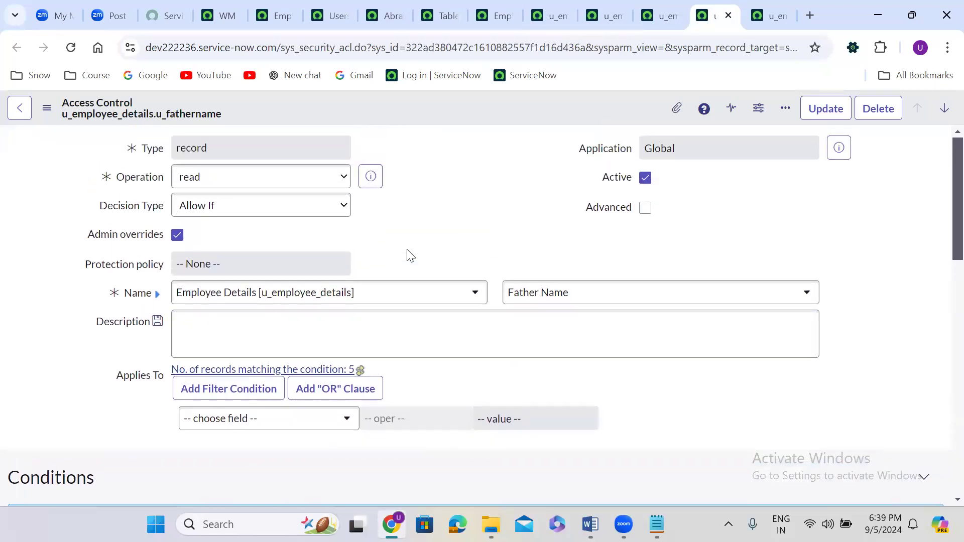
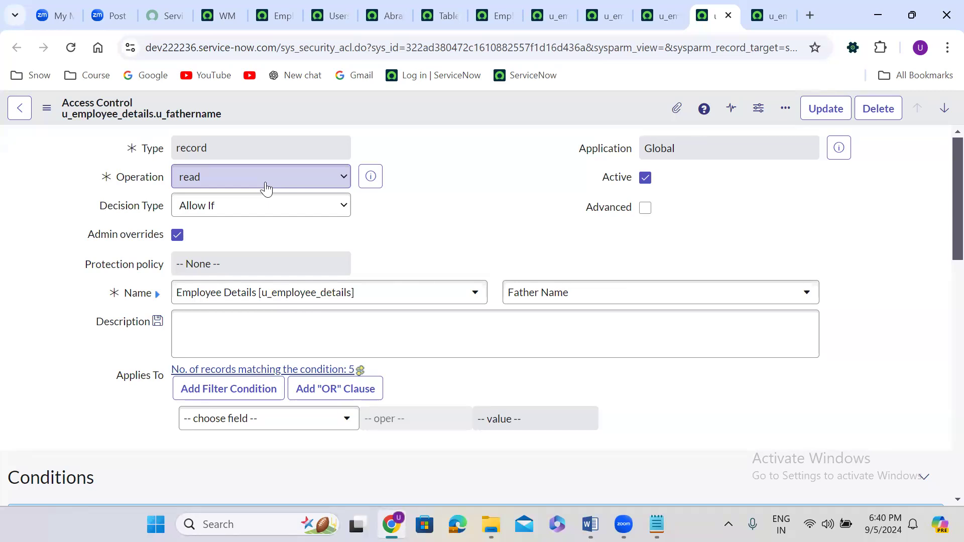
Return to the Employee Details table's Access Controls list and close the ACL browser tabs opened after it, leaving no rows selected
click(230, 7)
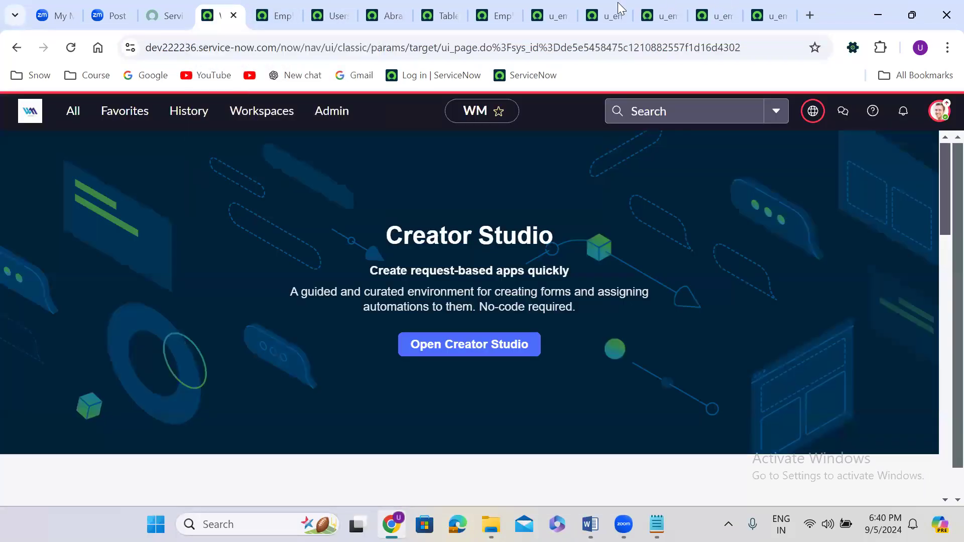
click(506, 6)
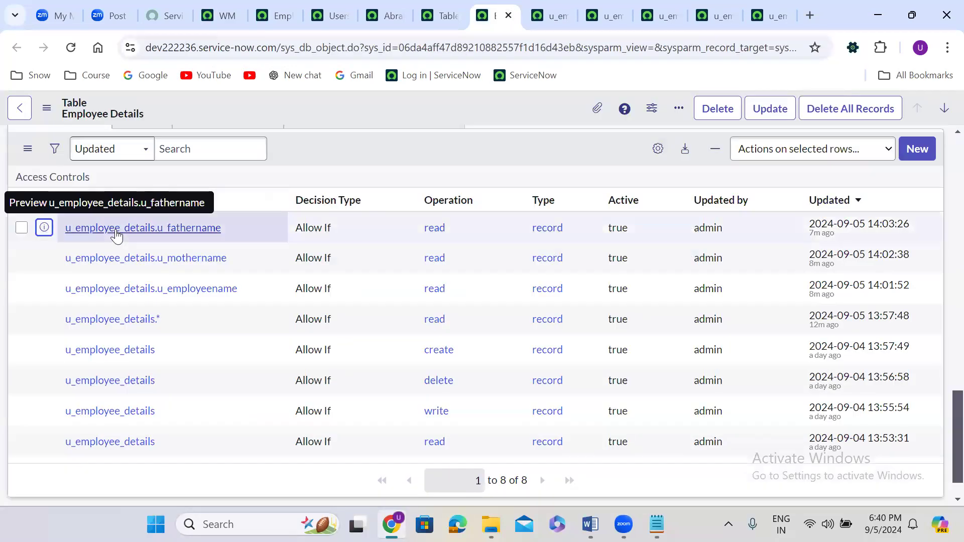
click(21, 227)
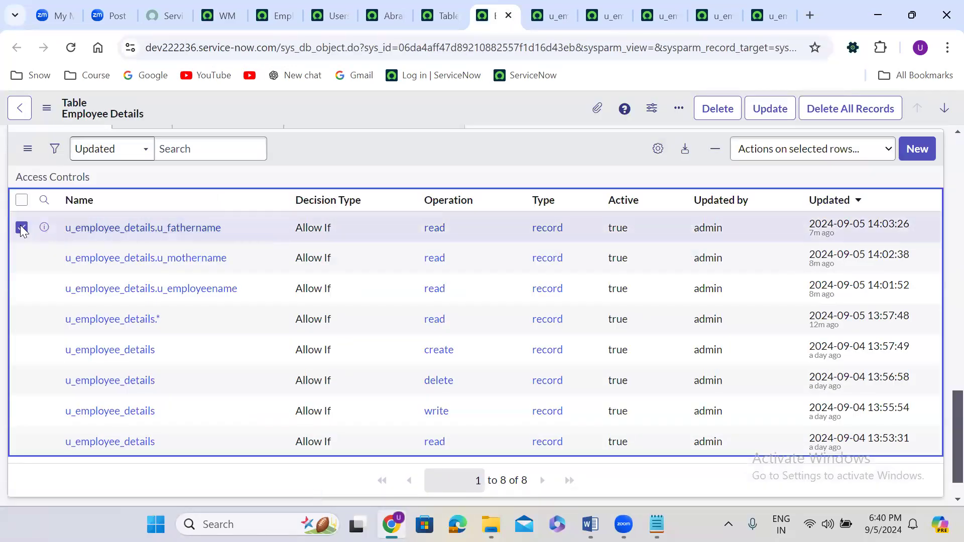
click(21, 258)
click(22, 289)
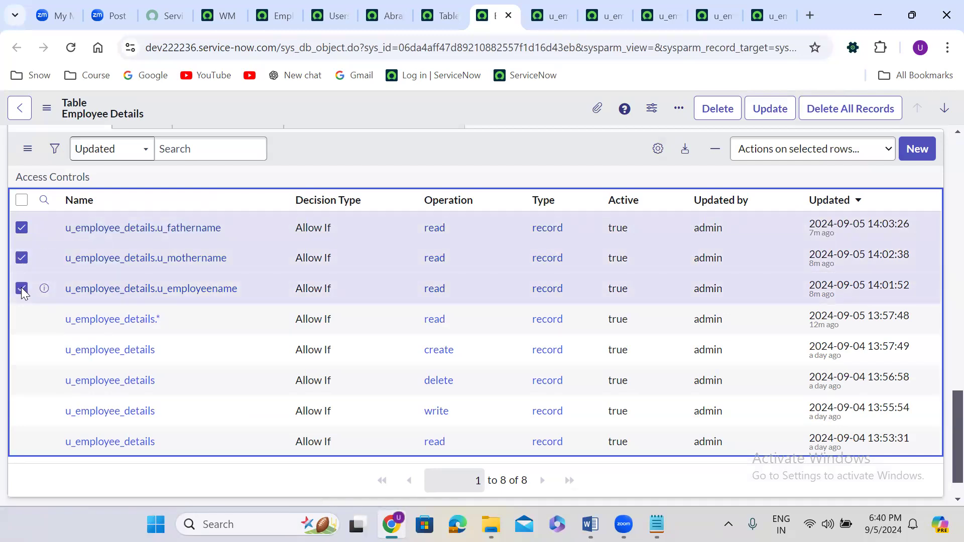
right_click(491, 21)
click(547, 302)
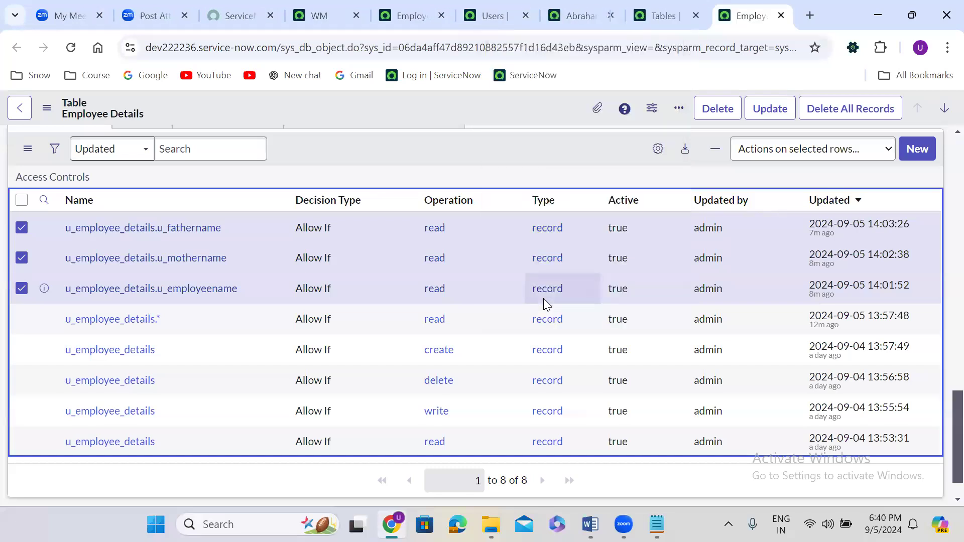
click(21, 289)
click(22, 228)
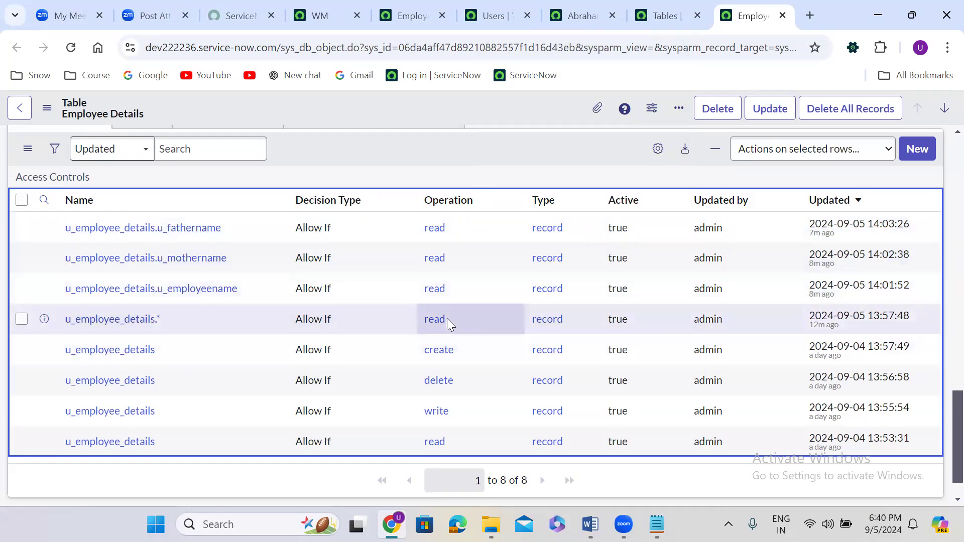
Set the operation of the u_employee_details.* ACL to write directly in the list
double_click(452, 322)
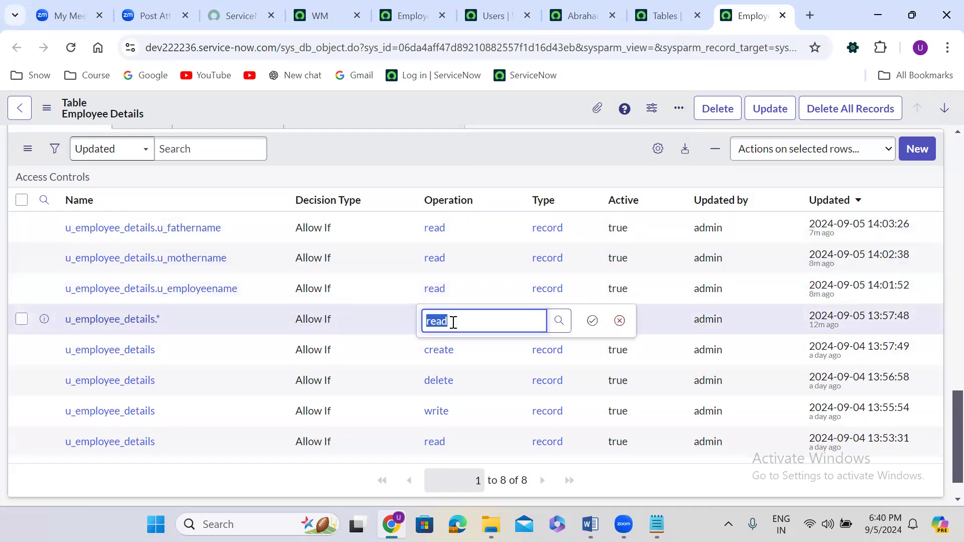
text(writ)
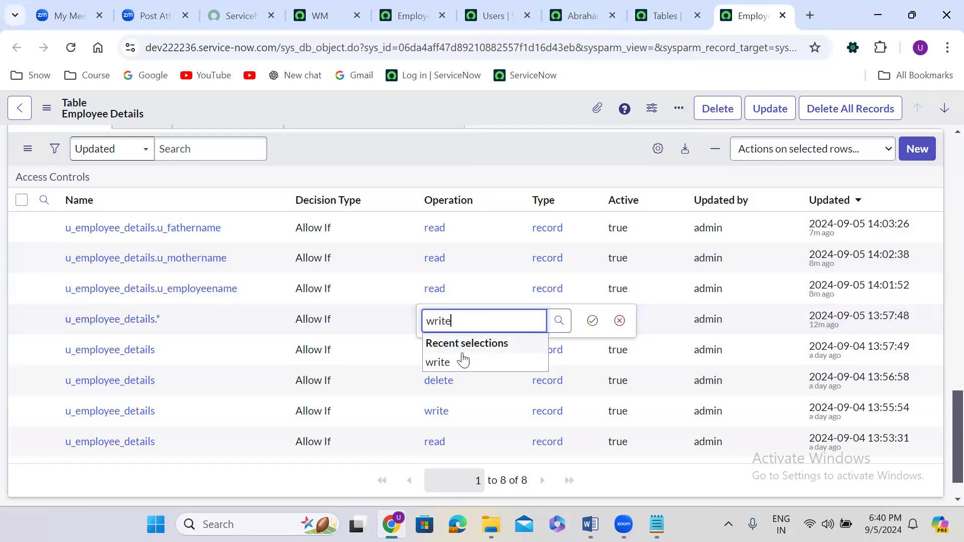
click(462, 357)
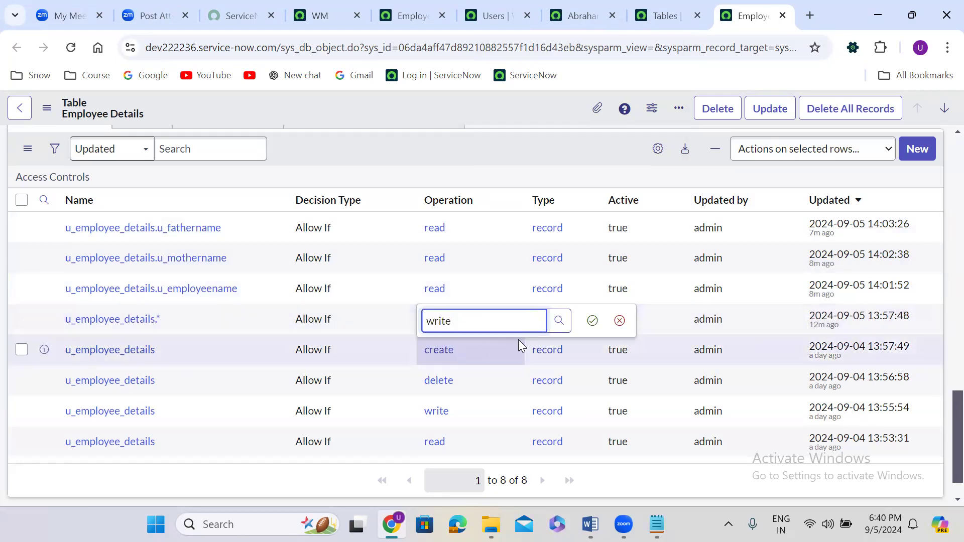
click(593, 320)
Set the operation of the u_employee_details.u_employeename ACL to write in the list
double_click(456, 287)
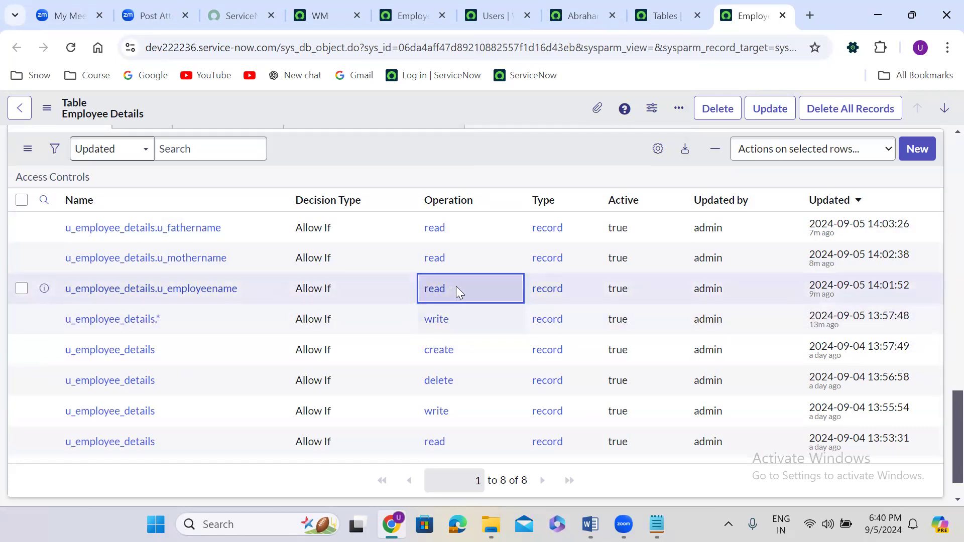
text(writ)
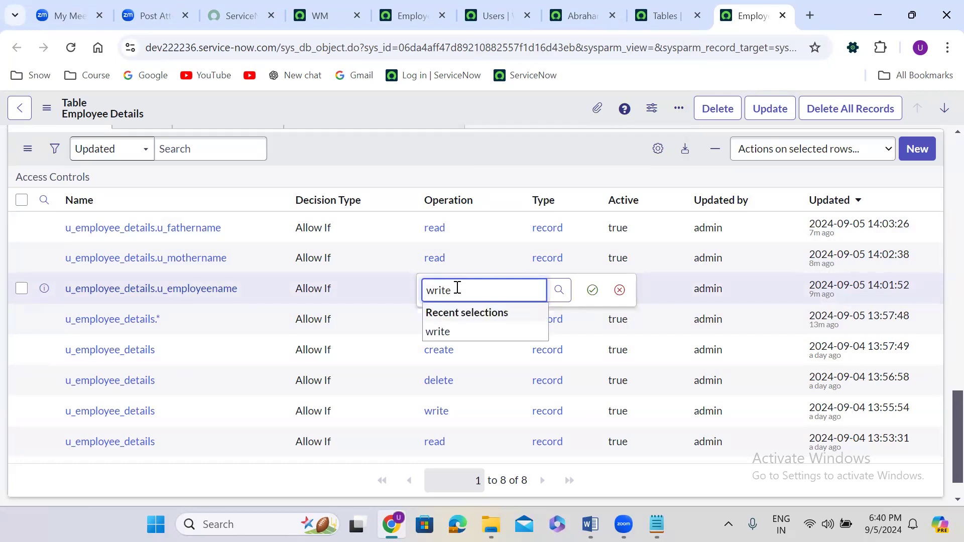
text(e)
click(476, 331)
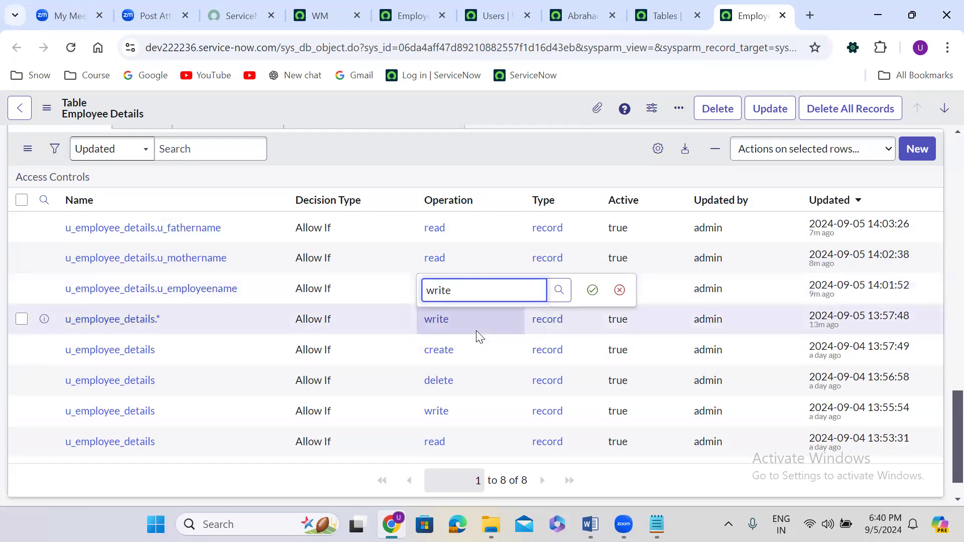
click(591, 292)
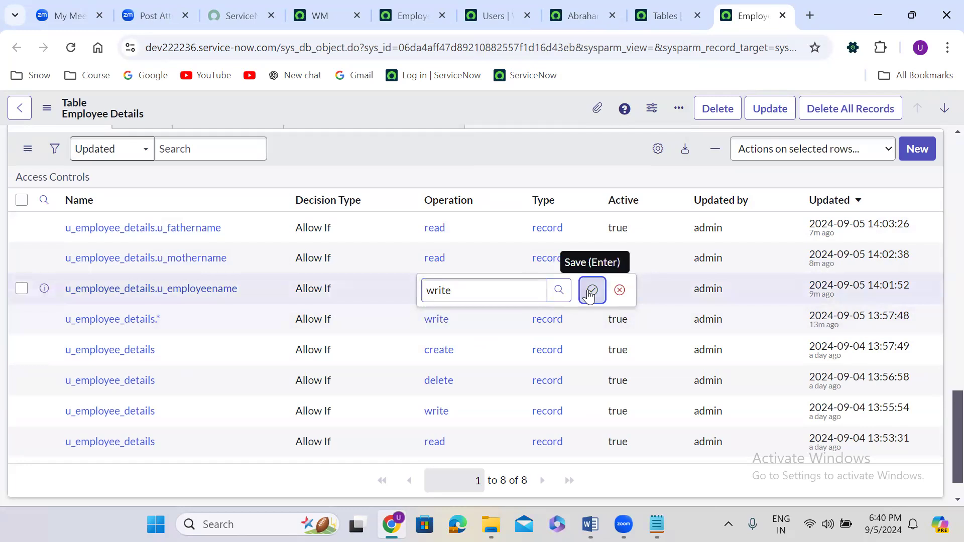
Set the operation of the u_employee_details.u_mothername ACL to write in the list
click(459, 256)
click(459, 256)
text(wr)
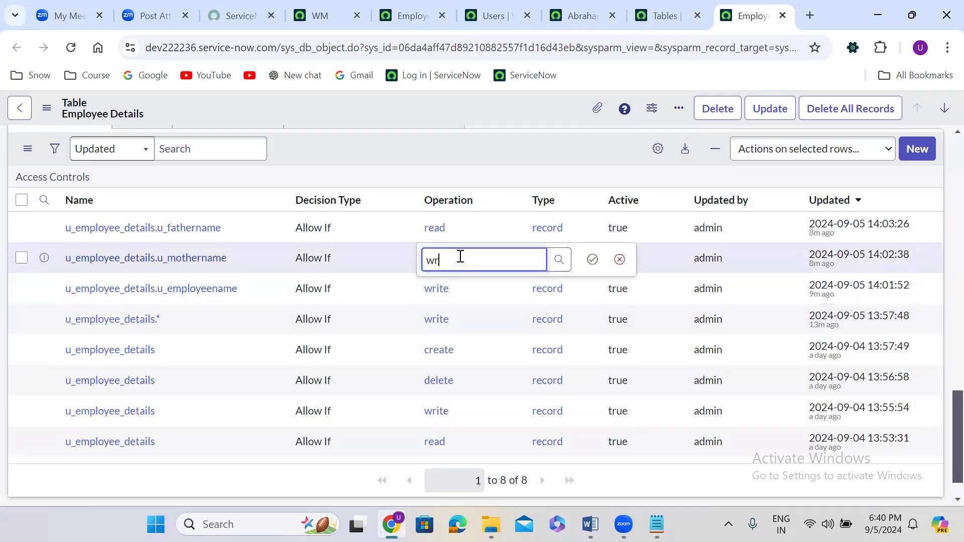
text(ite)
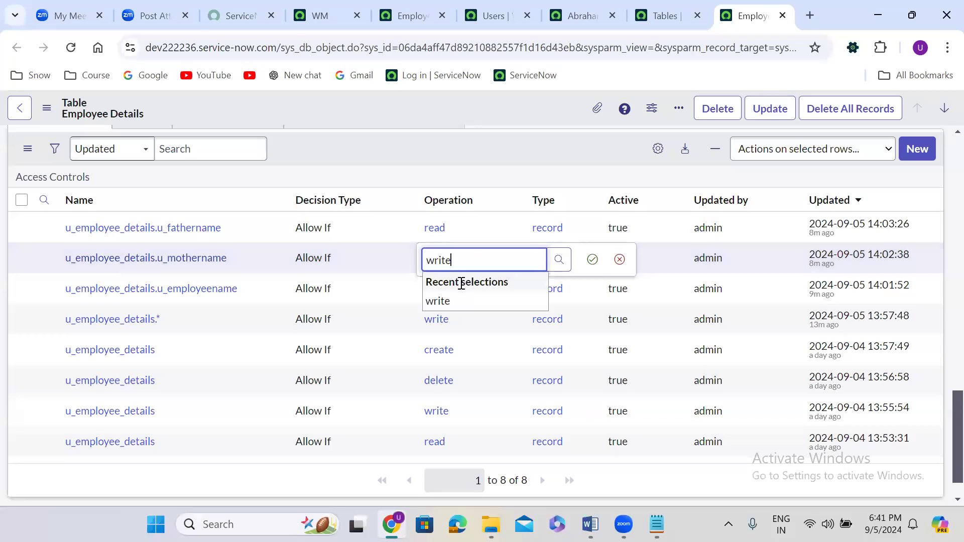
click(459, 301)
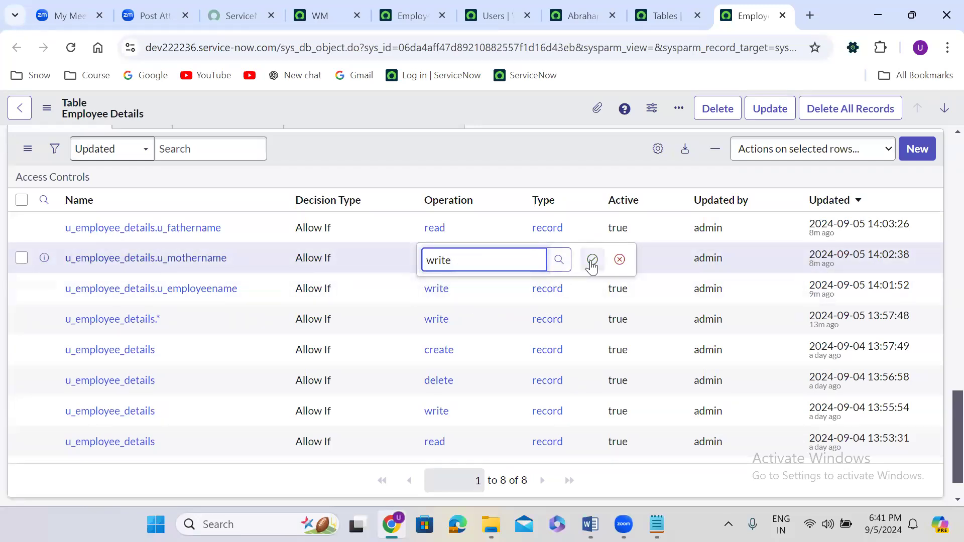
click(593, 259)
Set the operation of the u_employee_details.u_fathername ACL to write in the list
click(464, 227)
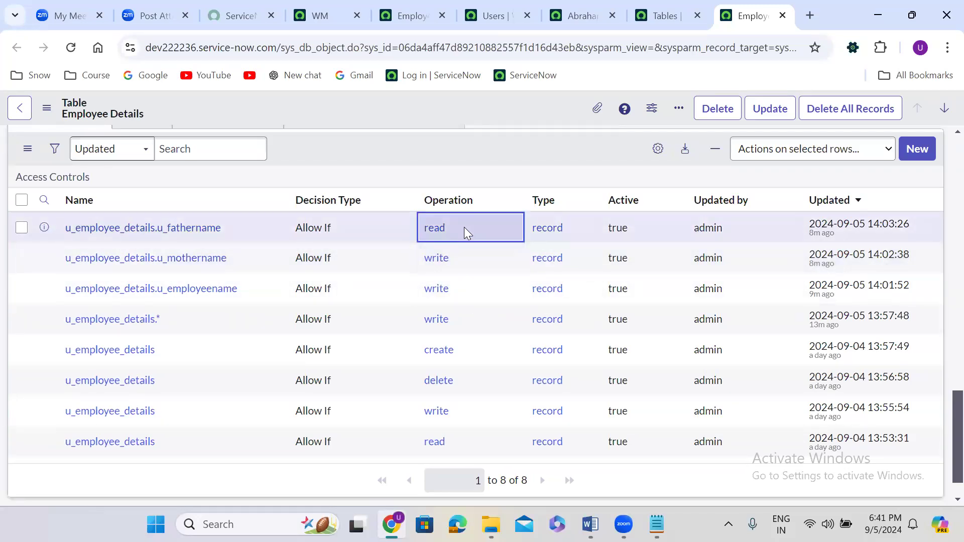
double_click(464, 227)
text(write)
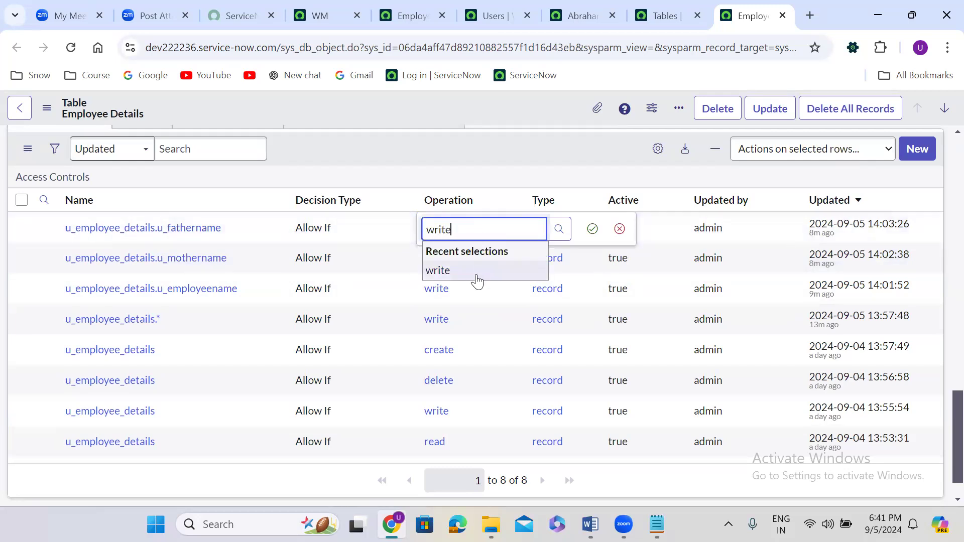
click(475, 276)
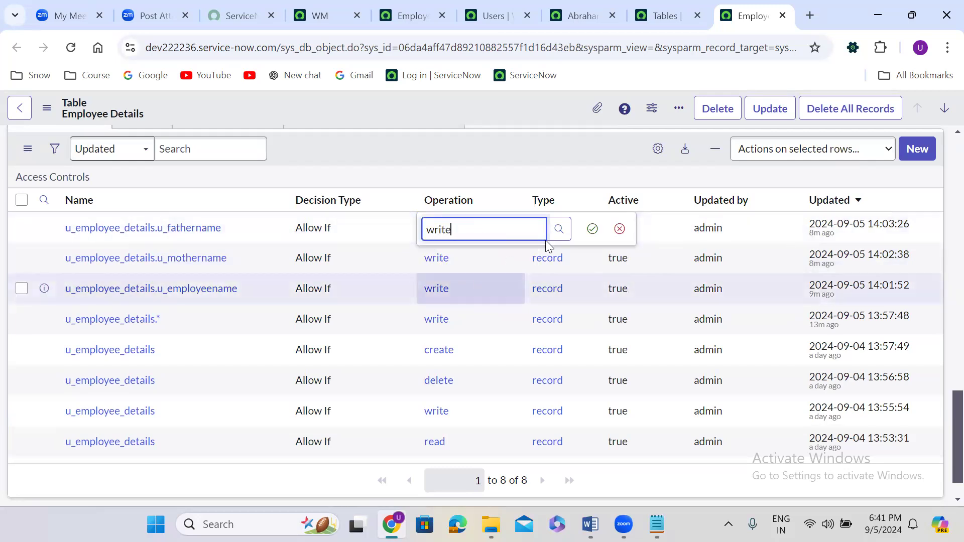
click(594, 229)
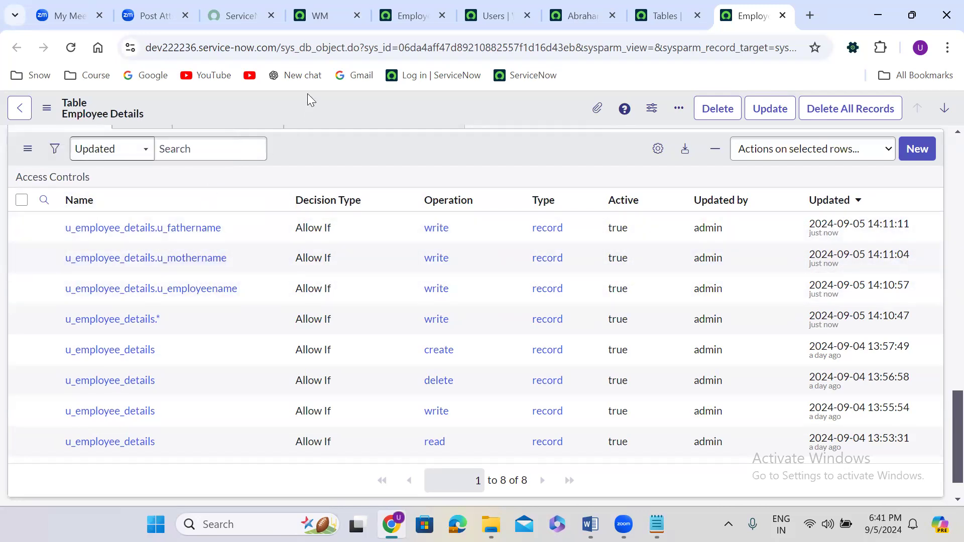
Impersonate the second user listed under the recent impersonations
click(314, 3)
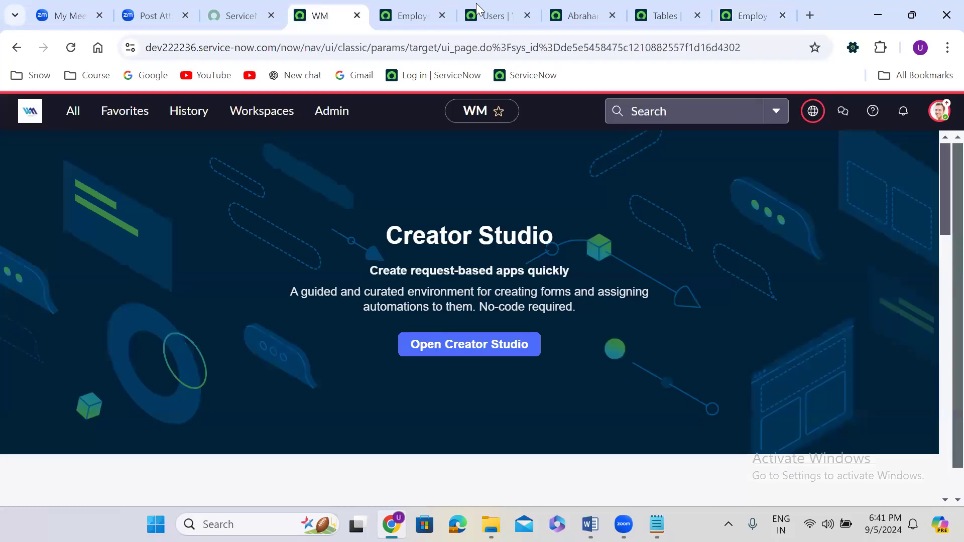
click(559, 6)
click(333, 9)
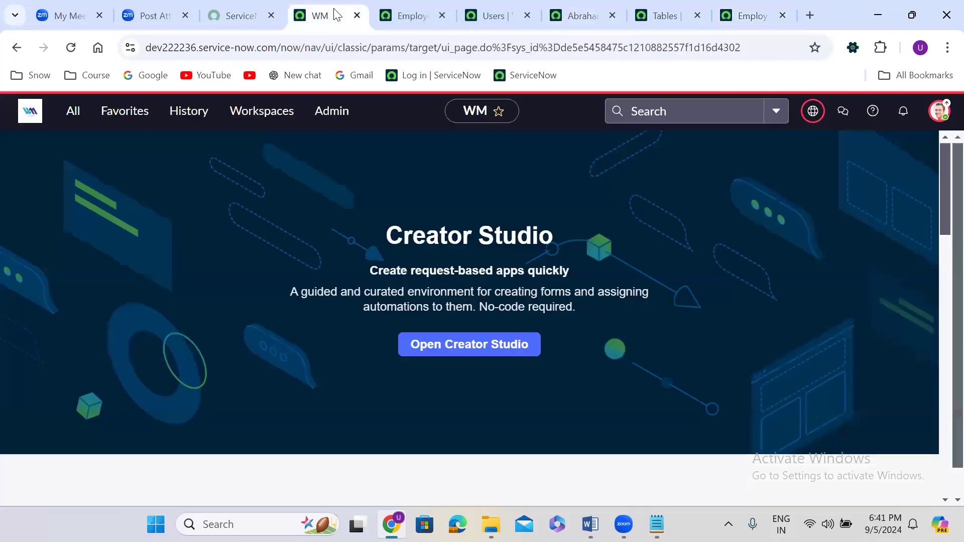
click(938, 113)
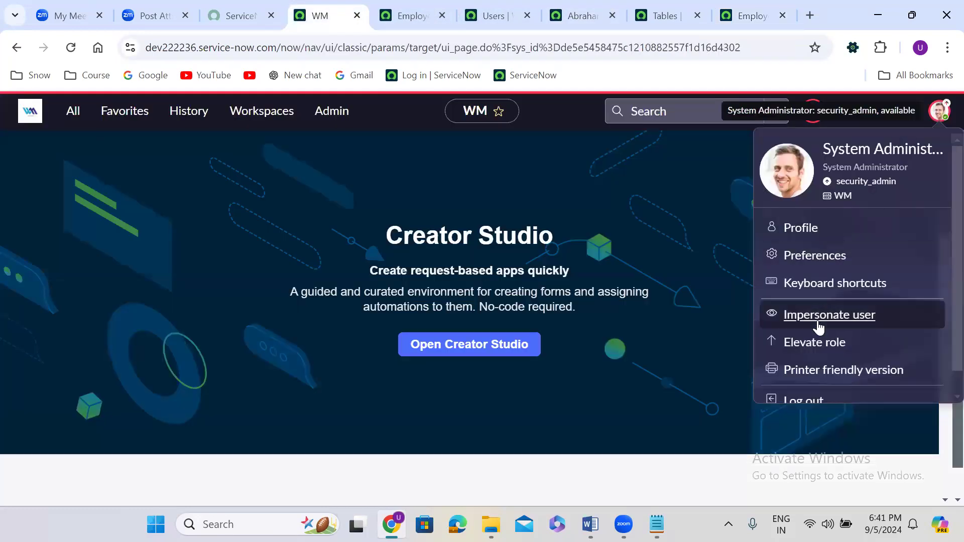
click(838, 318)
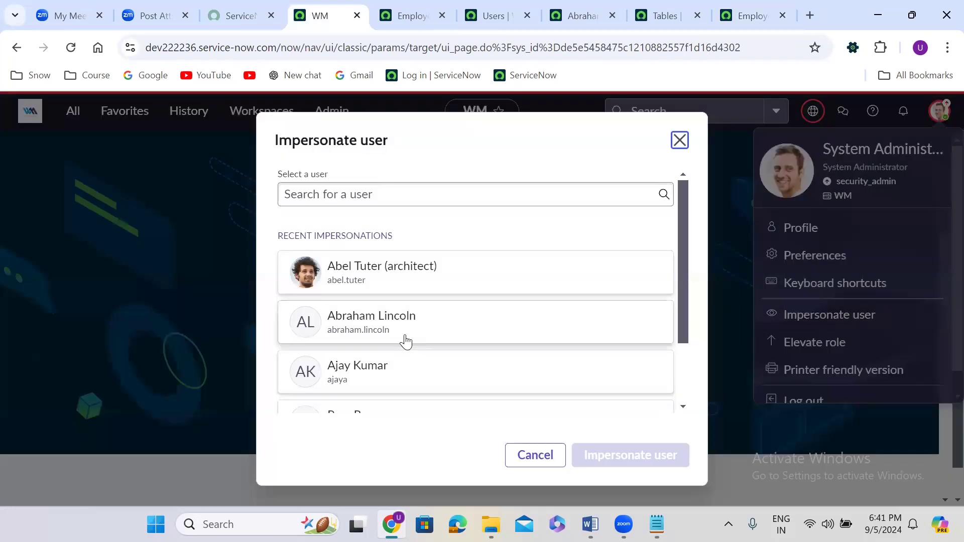
click(330, 318)
click(664, 456)
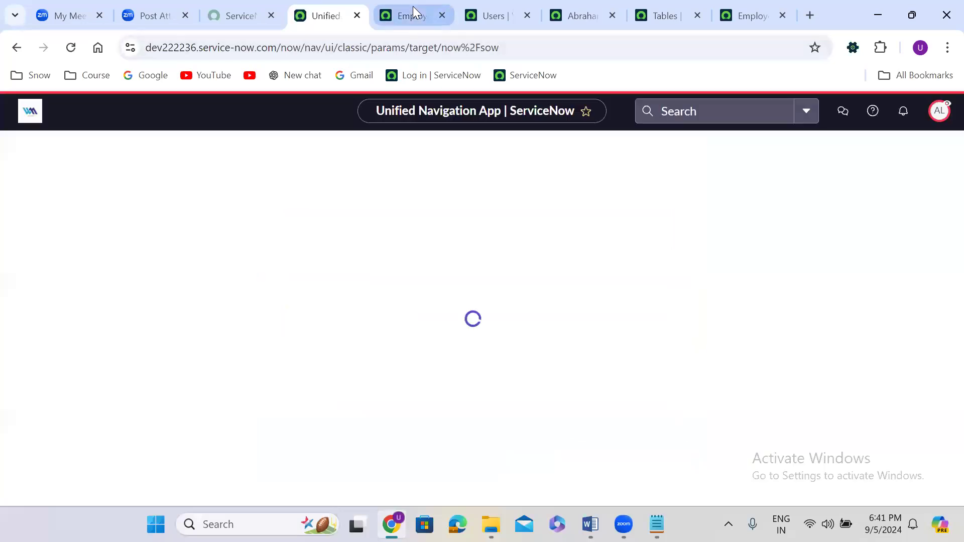
Reload the Employee Details list as the impersonated user and check which fields of the first record are editable
click(413, 10)
click(71, 48)
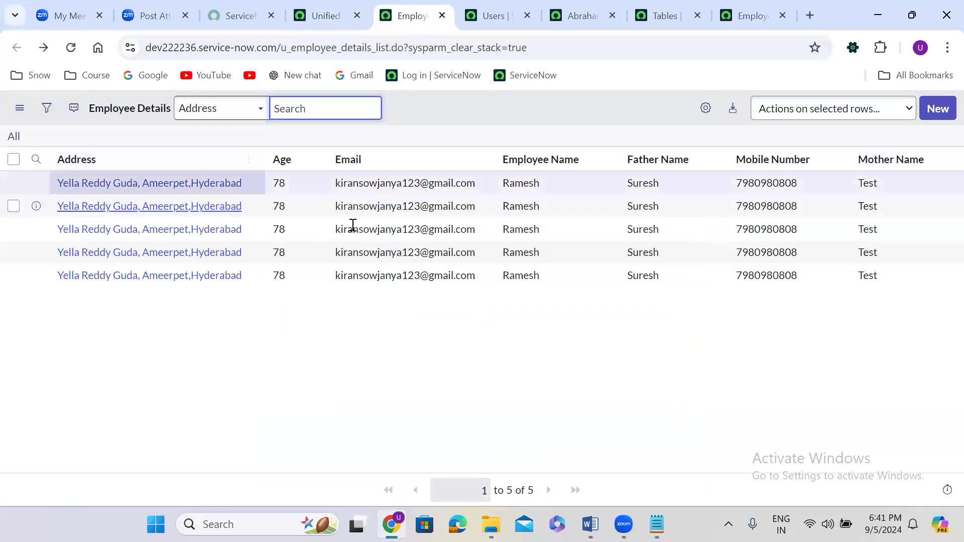
click(136, 187)
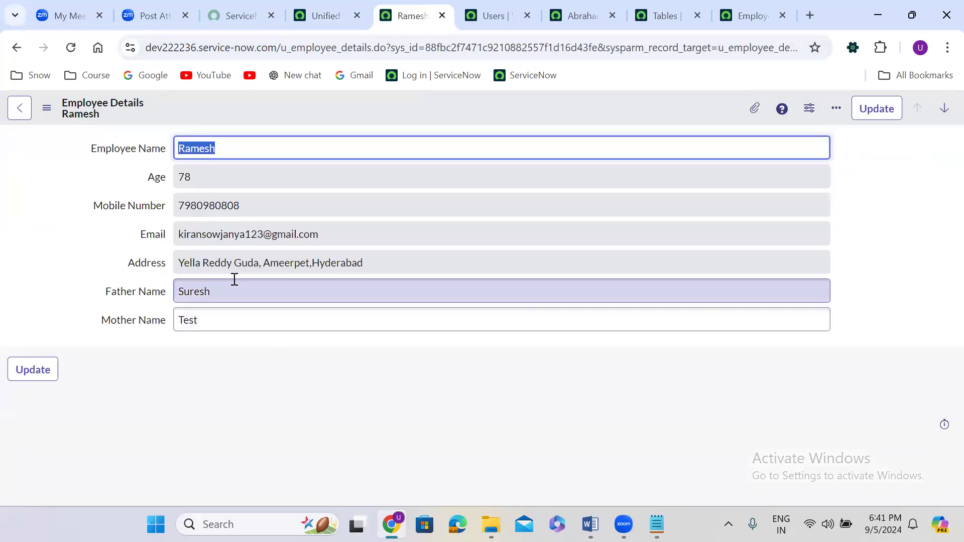
click(222, 149)
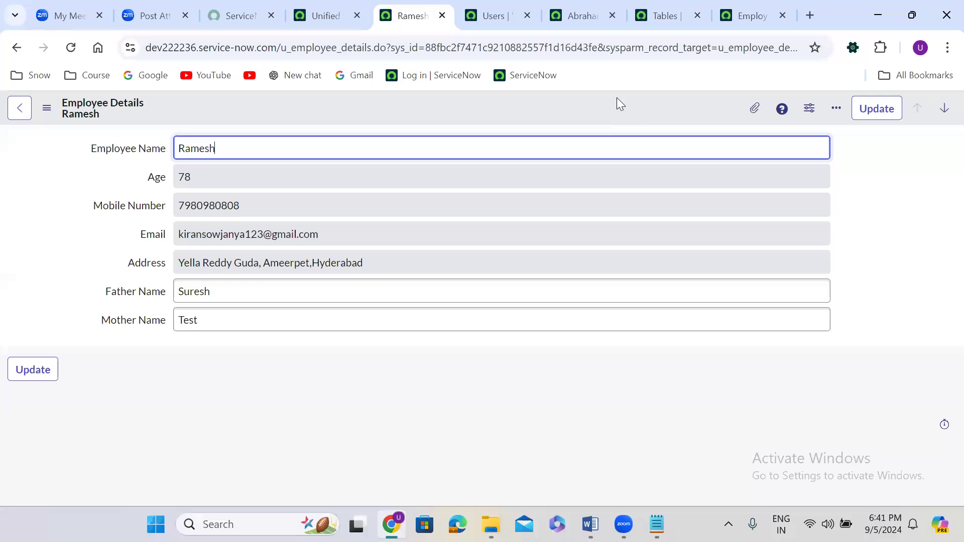
End the impersonation from the ServiceNow home tab and return to the administrator account
click(311, 16)
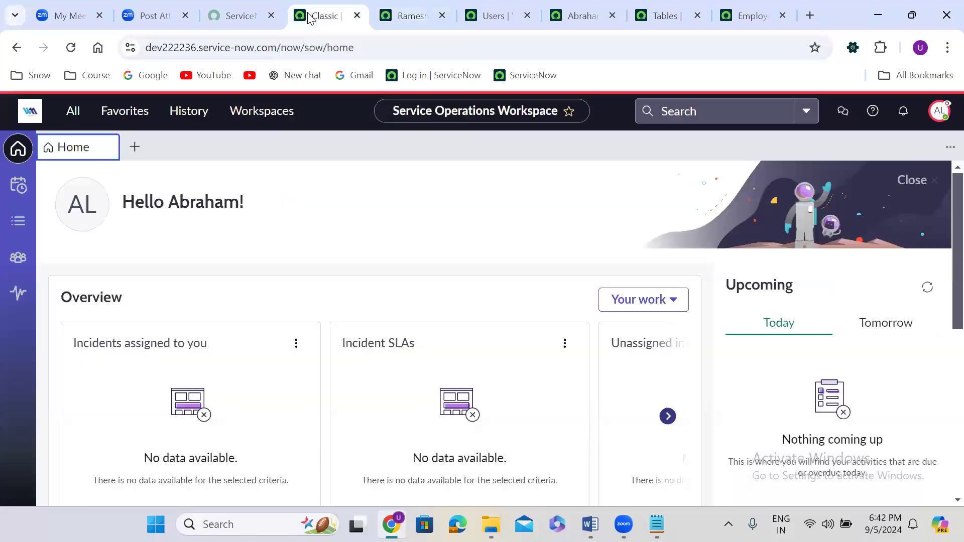
click(940, 111)
click(844, 308)
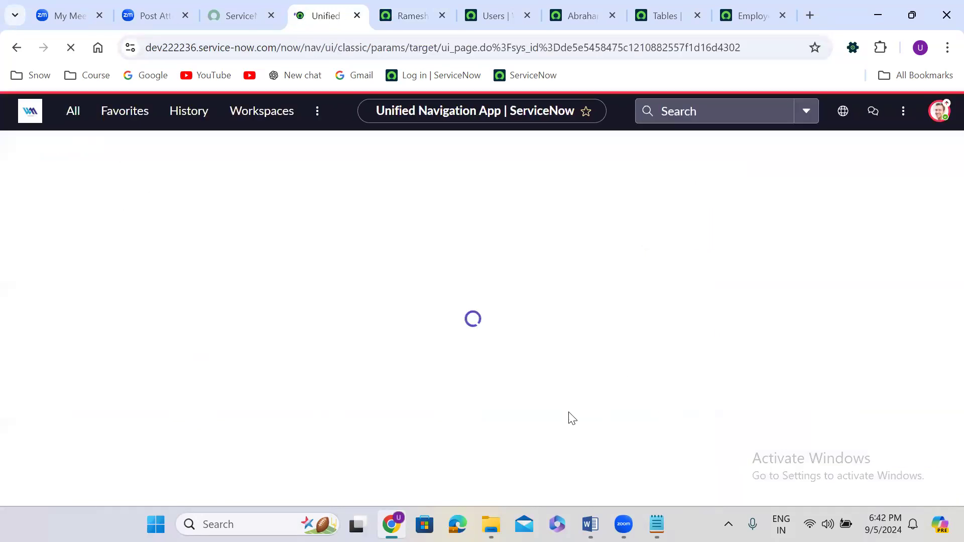
Switch to the Notepad notes and append "for write" to the end of the case 1 line
key(alt+Tab)
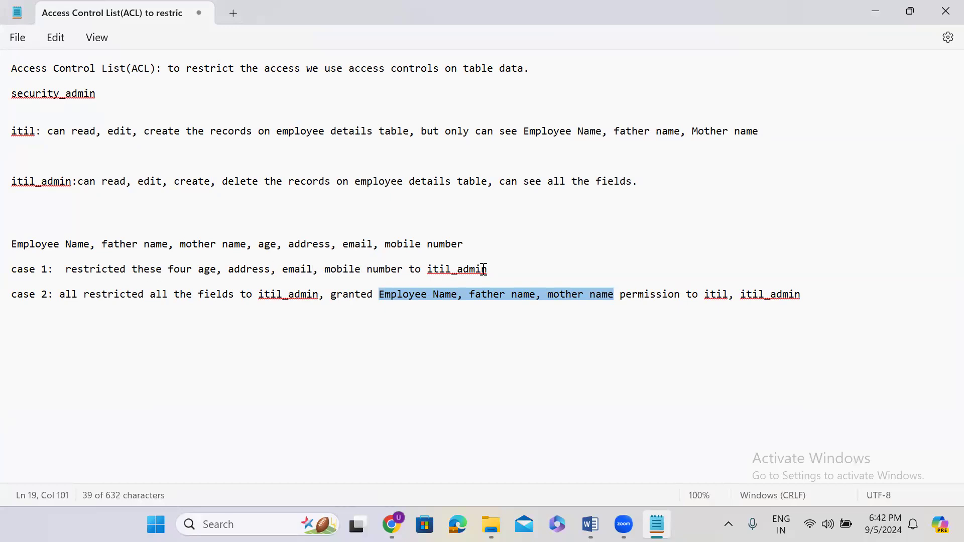
click(490, 274)
text(for read)
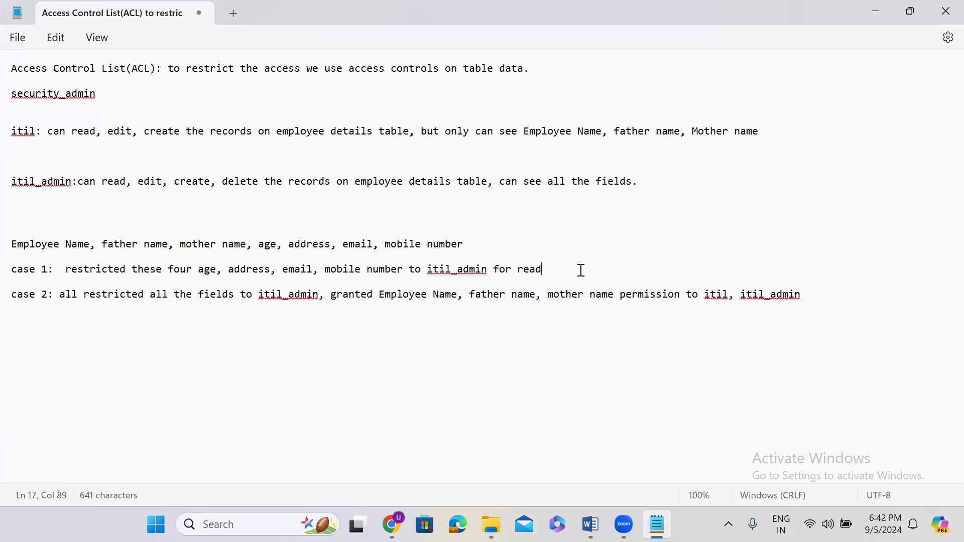
double_click(530, 270)
text(write)
click(881, 9)
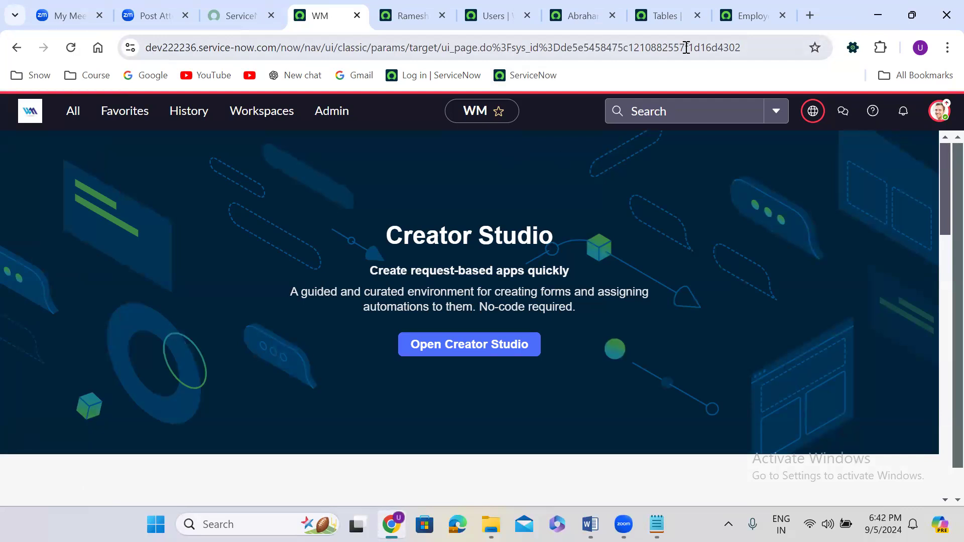
From the Employee Details table's access controls, open the four field-level write ACLs (*, employee name, mother name, father name) in separate browser tabs
click(752, 7)
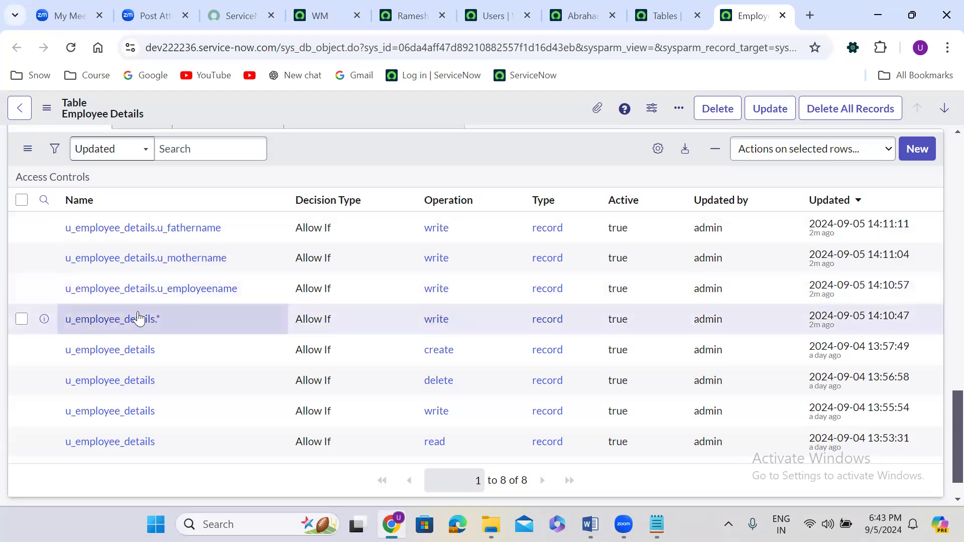
right_click(45, 320)
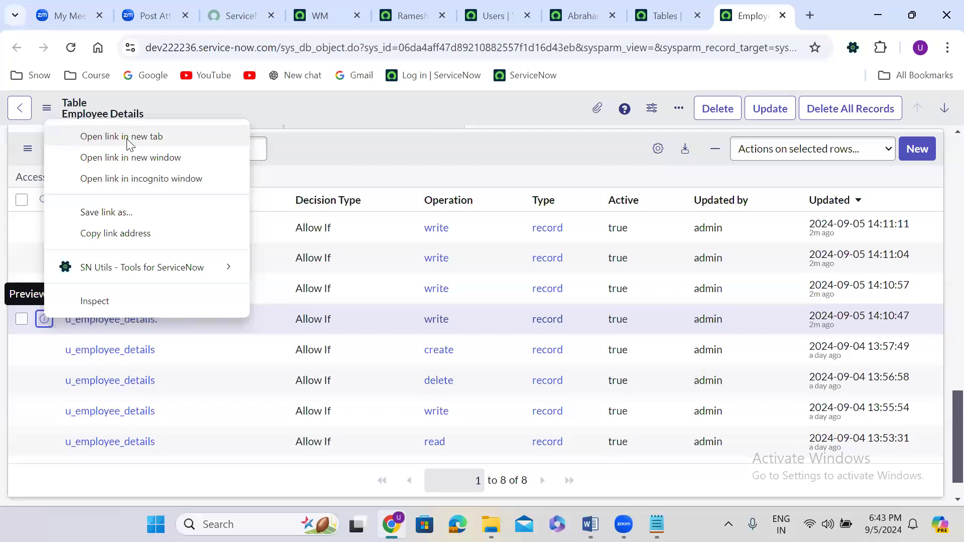
click(134, 147)
right_click(46, 290)
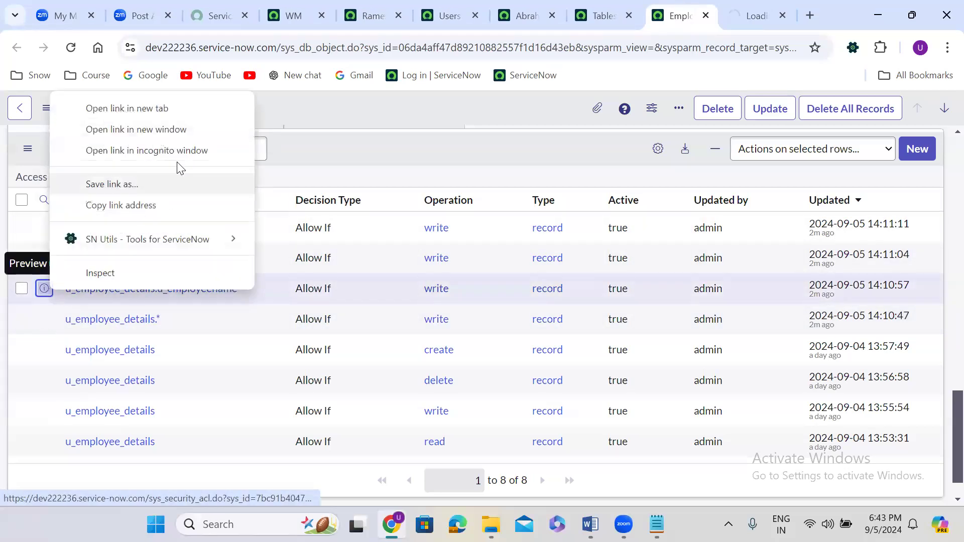
click(146, 107)
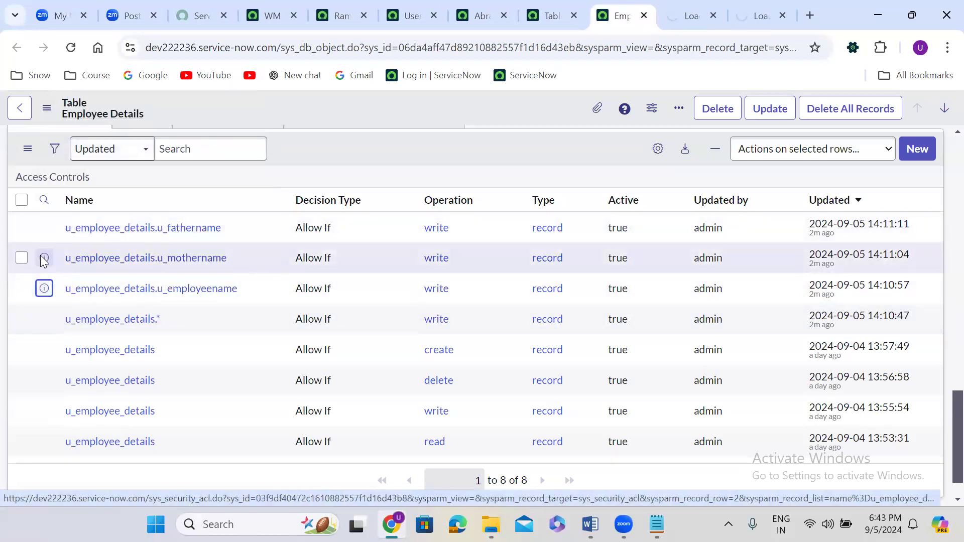
right_click(45, 257)
click(134, 265)
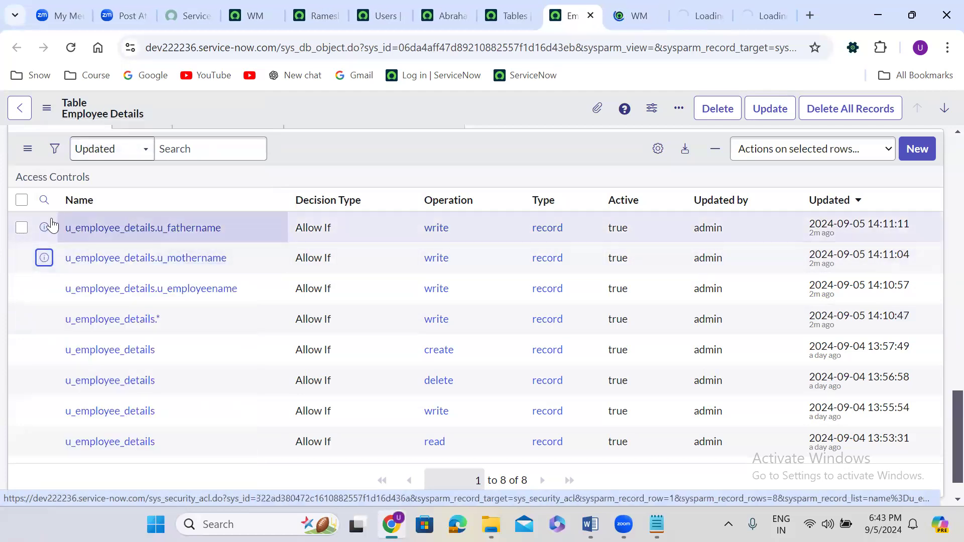
right_click(44, 227)
click(83, 242)
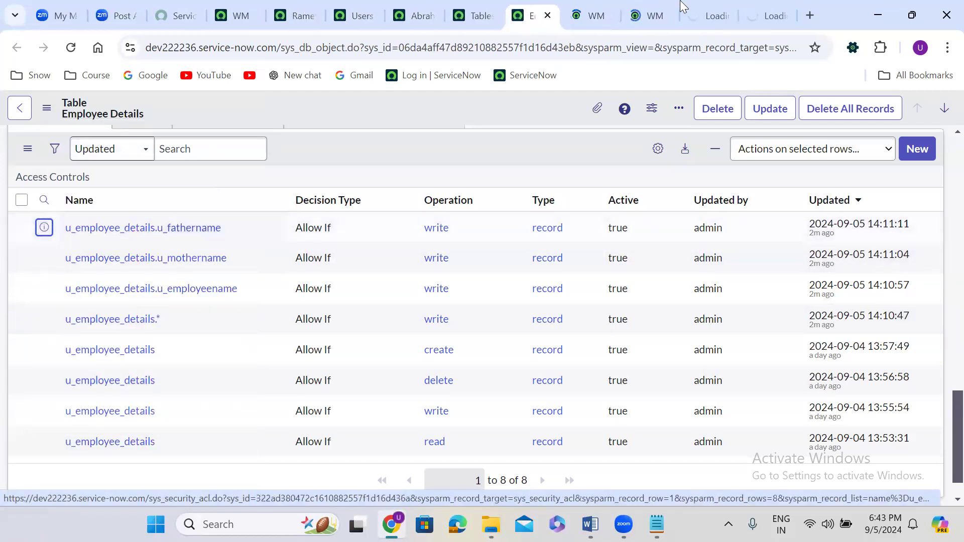
Change the u_employee_details.* ACL's operation to read and insert it as a new record, staying on the form
click(579, 7)
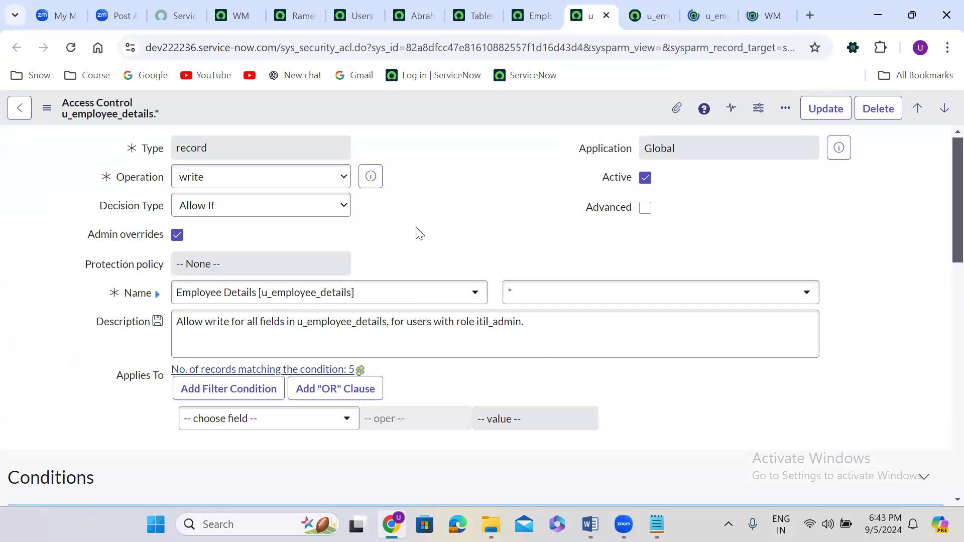
click(257, 177)
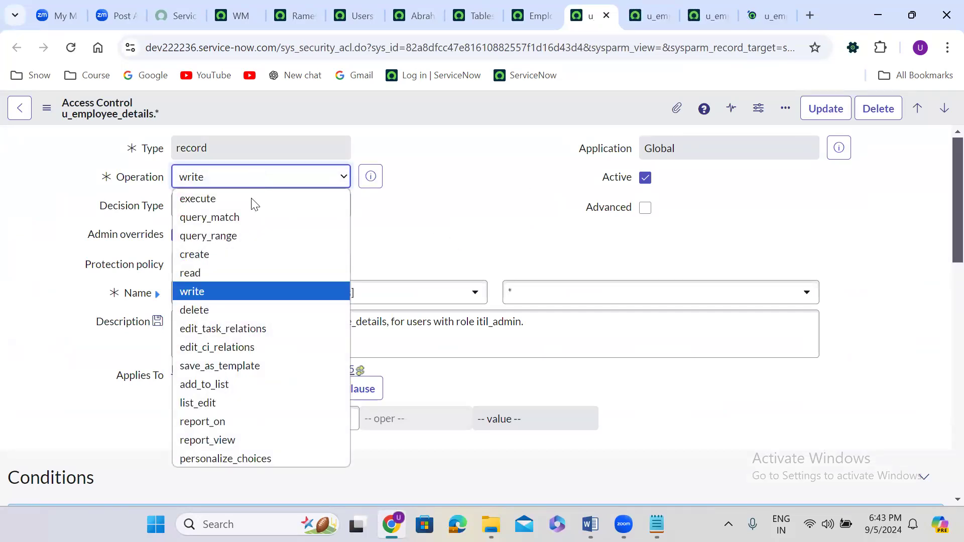
click(231, 275)
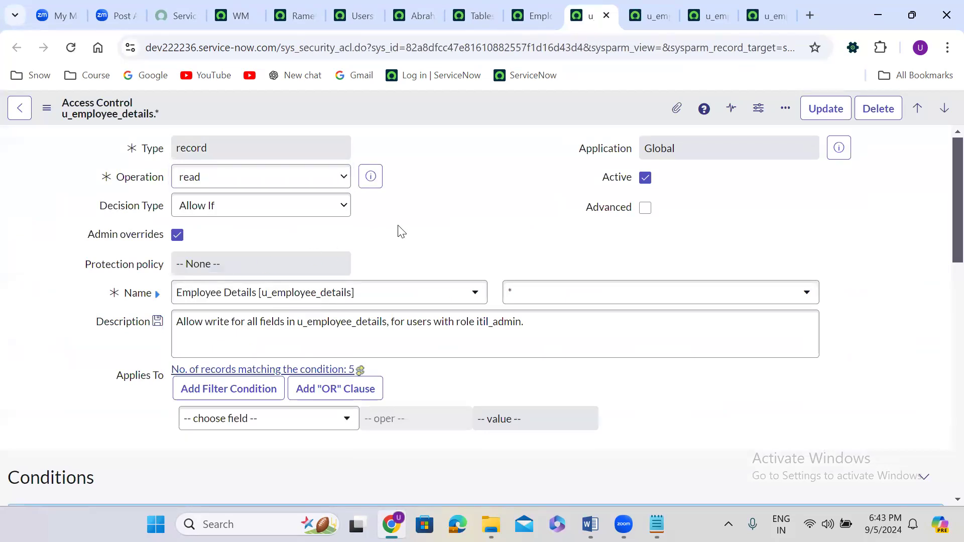
scroll(401, 231, down, 1)
scroll(401, 231, down, 1)
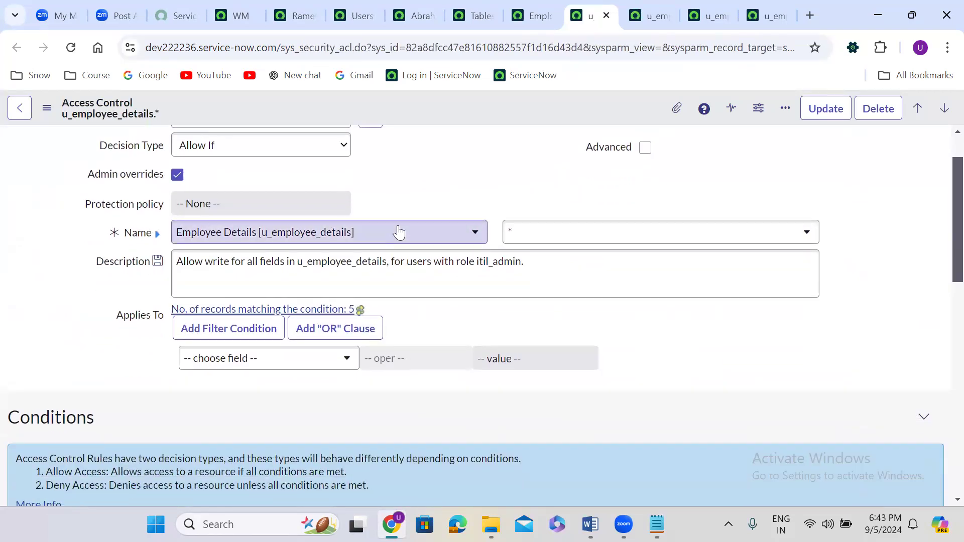
right_click(418, 97)
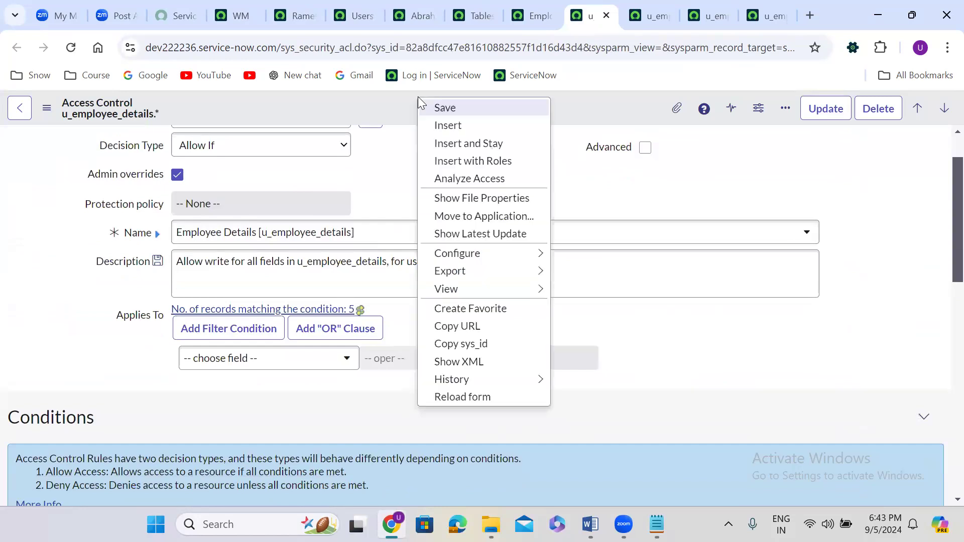
click(471, 144)
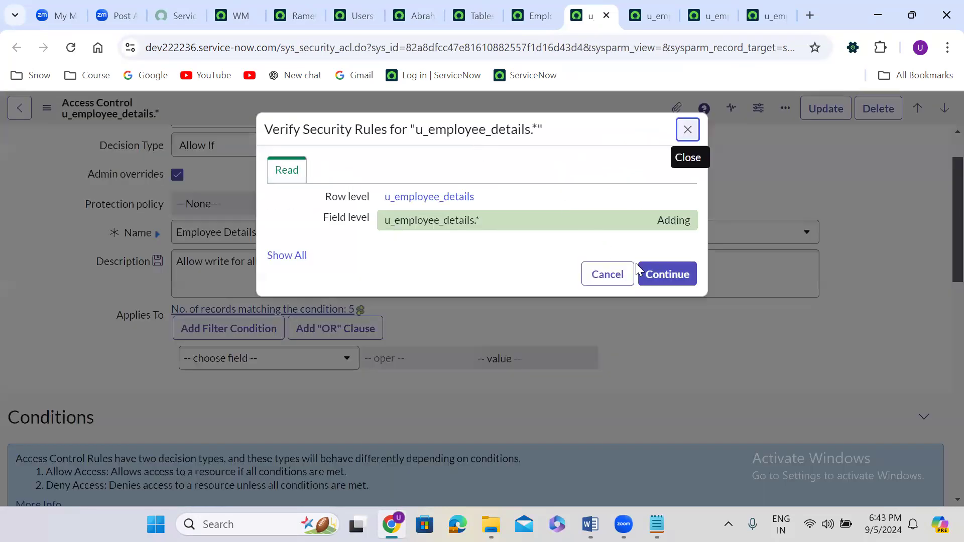
click(683, 280)
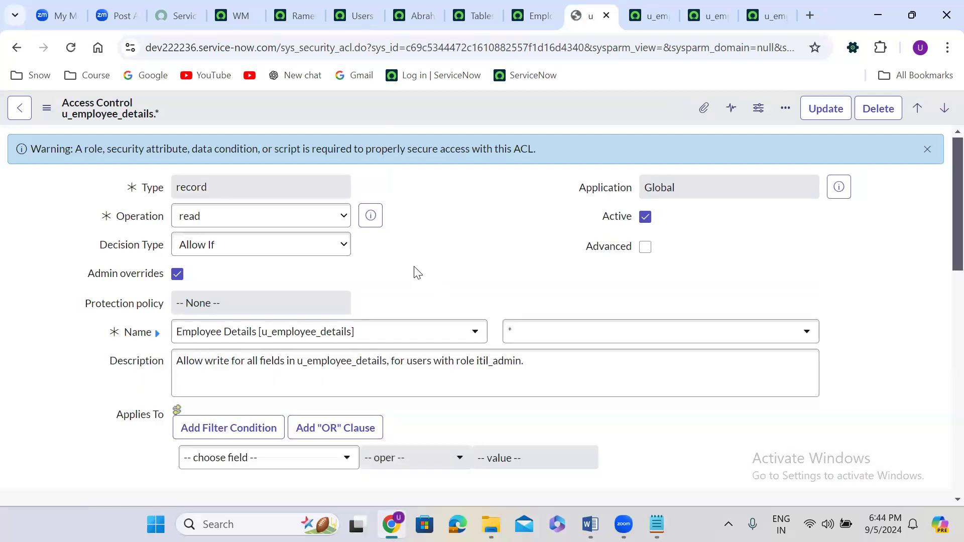
Add itil_admin as the required role of the new read ACL and save, also selecting itil_admin in the empty-ACL dialog
scroll(415, 272, down, 6)
click(145, 367)
text(it)
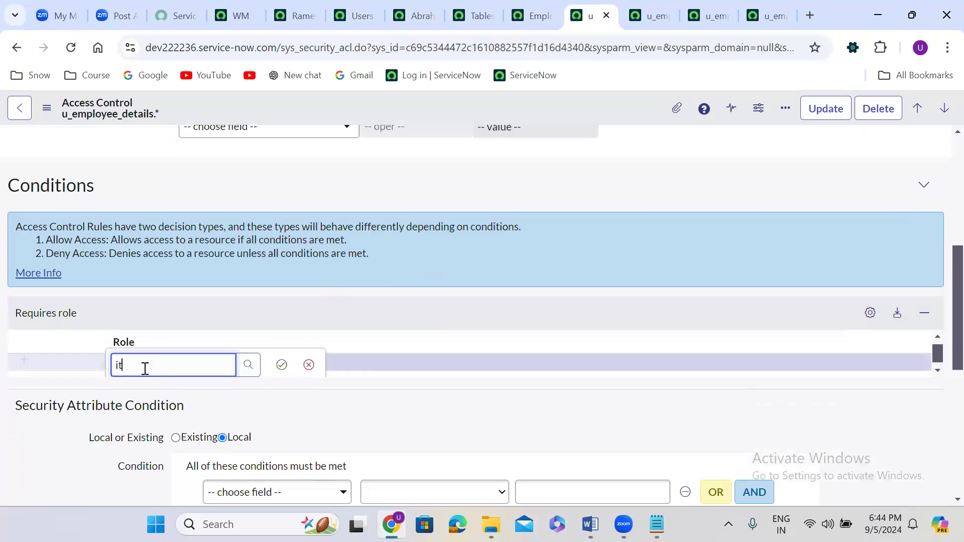
text(il )
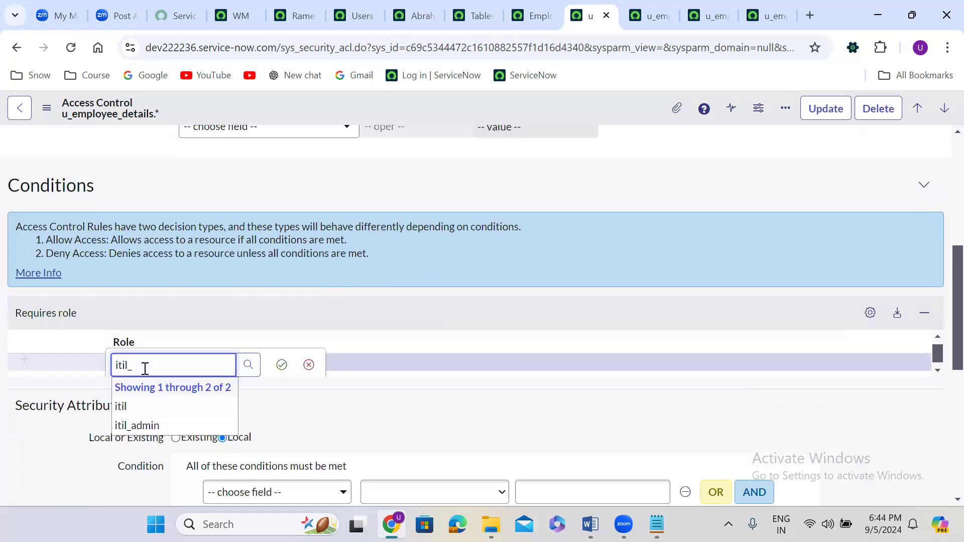
text(a)
click(149, 405)
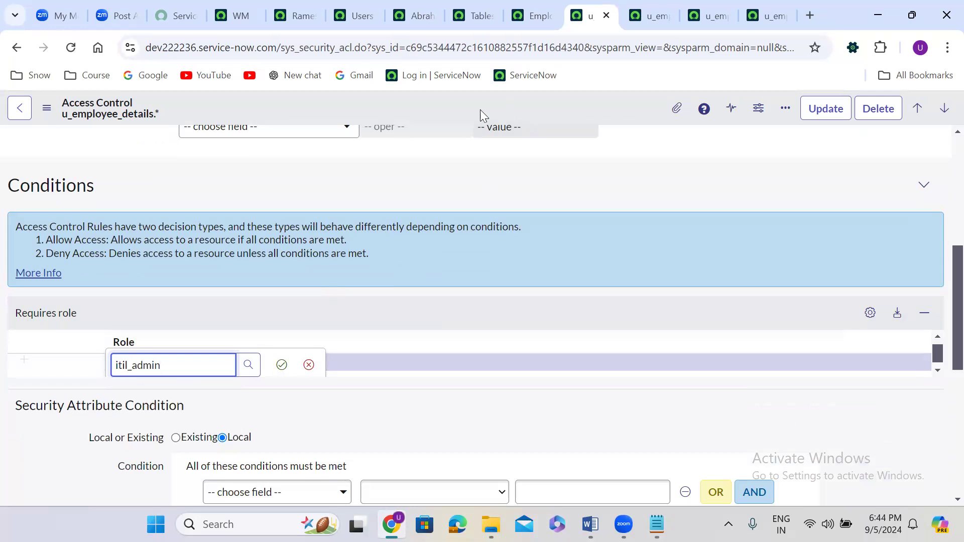
right_click(450, 110)
click(476, 121)
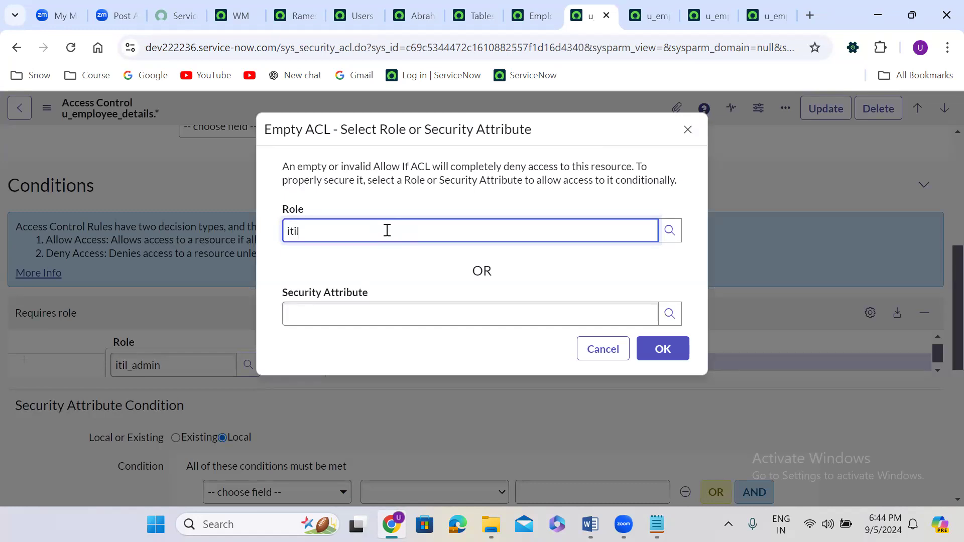
click(355, 289)
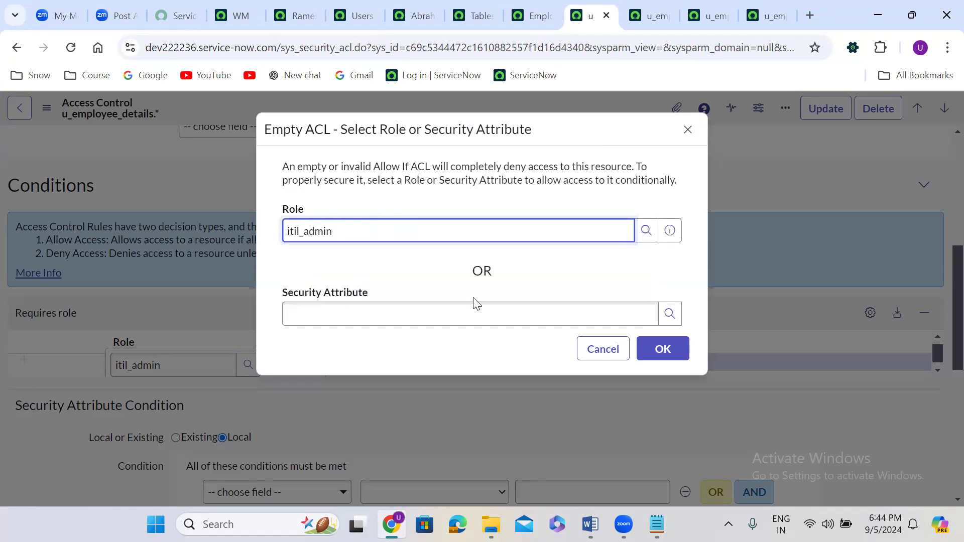
click(685, 350)
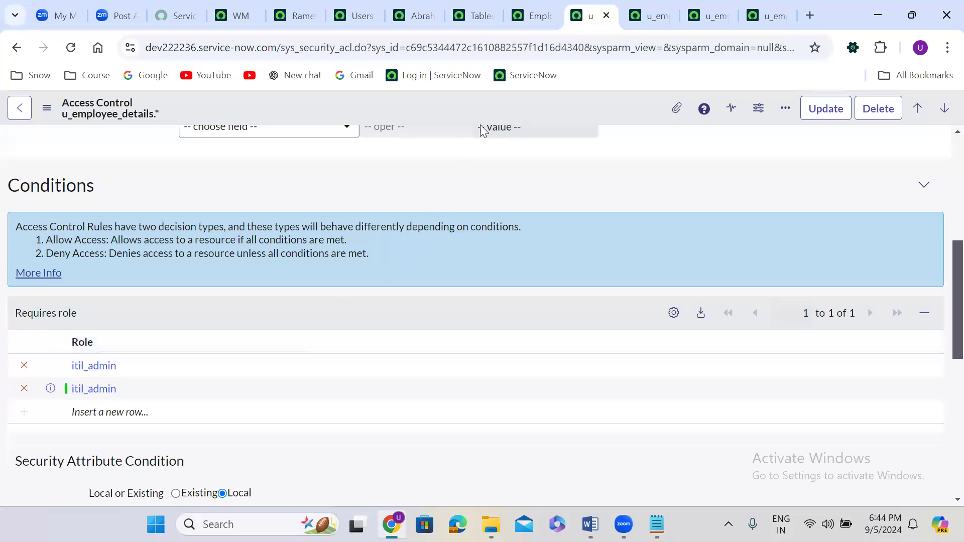
Go back from the read ACL form, discarding the unsaved duplicate role row
right_click(493, 106)
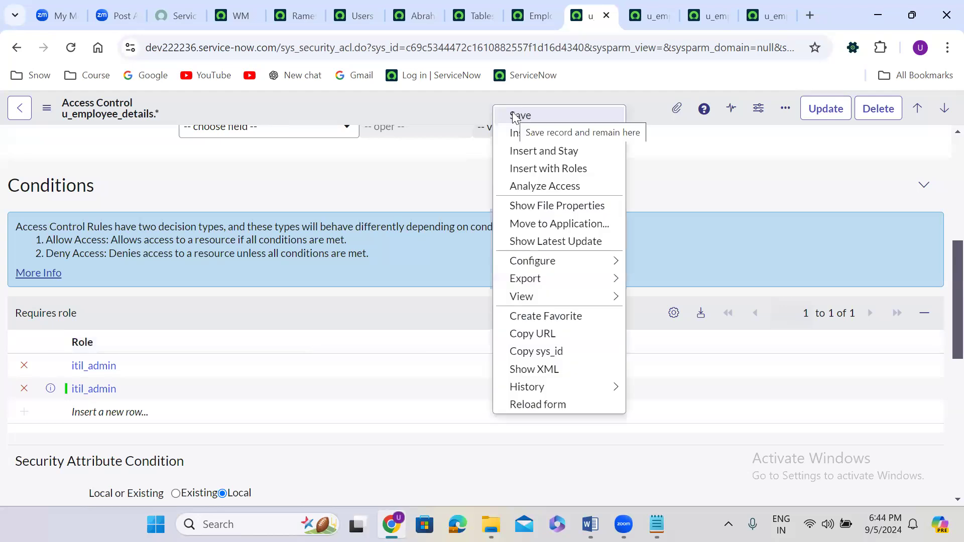
click(17, 47)
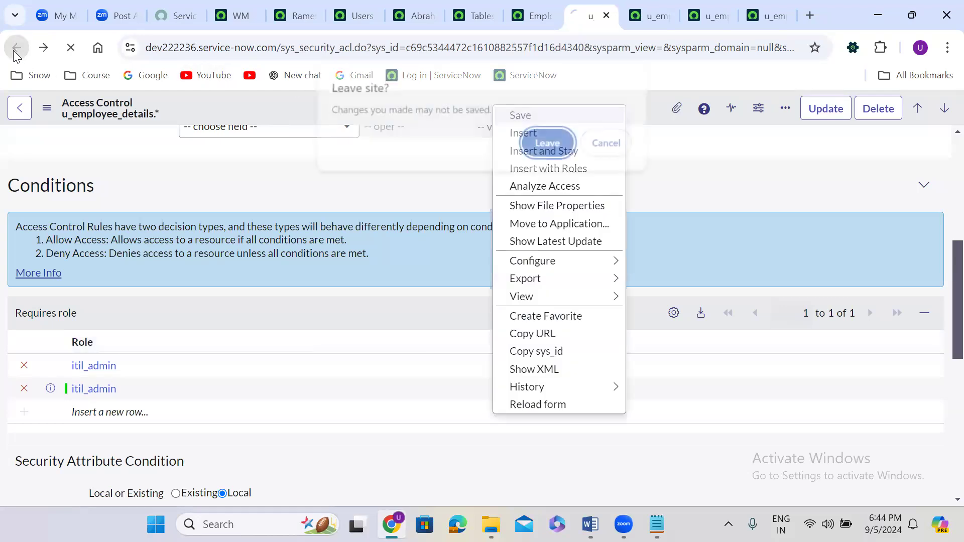
click(551, 143)
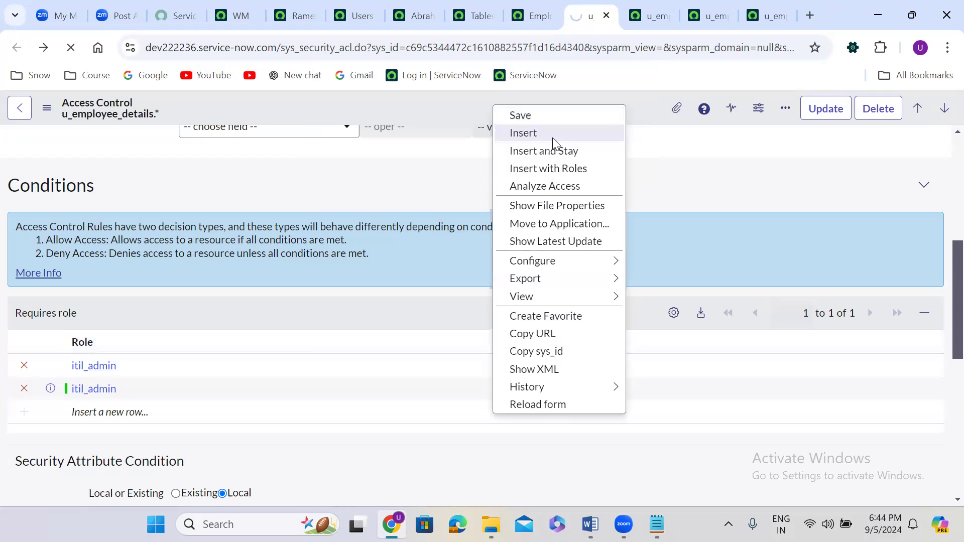
Return to the Employee Details table's access control list and close the four opened ACL tabs
click(531, 20)
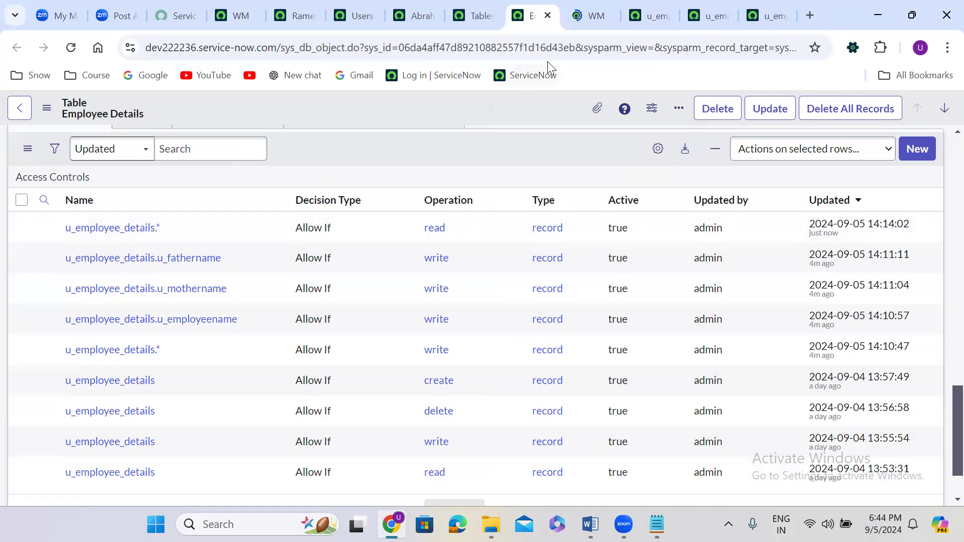
click(599, 12)
click(607, 15)
click(607, 16)
click(607, 16)
click(607, 16)
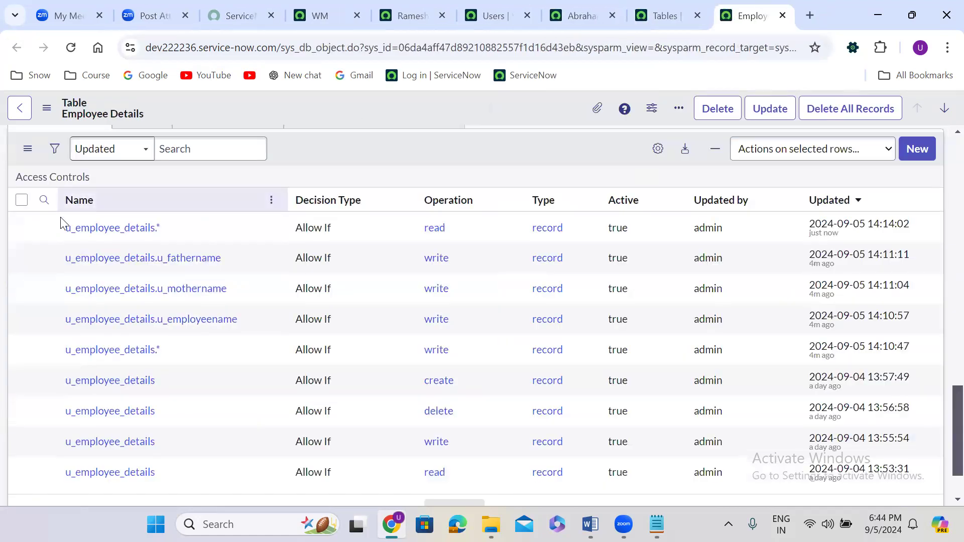
Open the u_employee_details.* read ACL in a new tab and examine its operation, field selection and required role
right_click(44, 227)
click(100, 244)
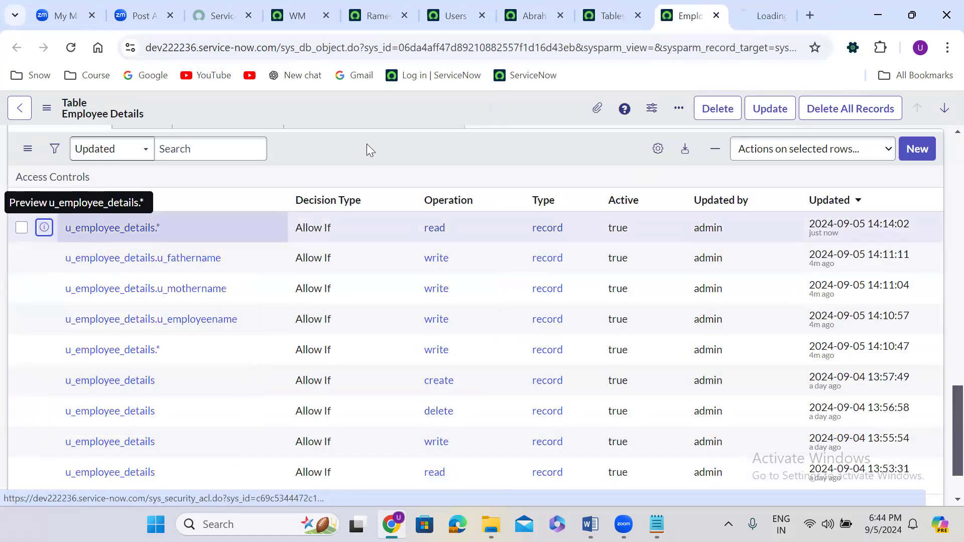
click(741, 8)
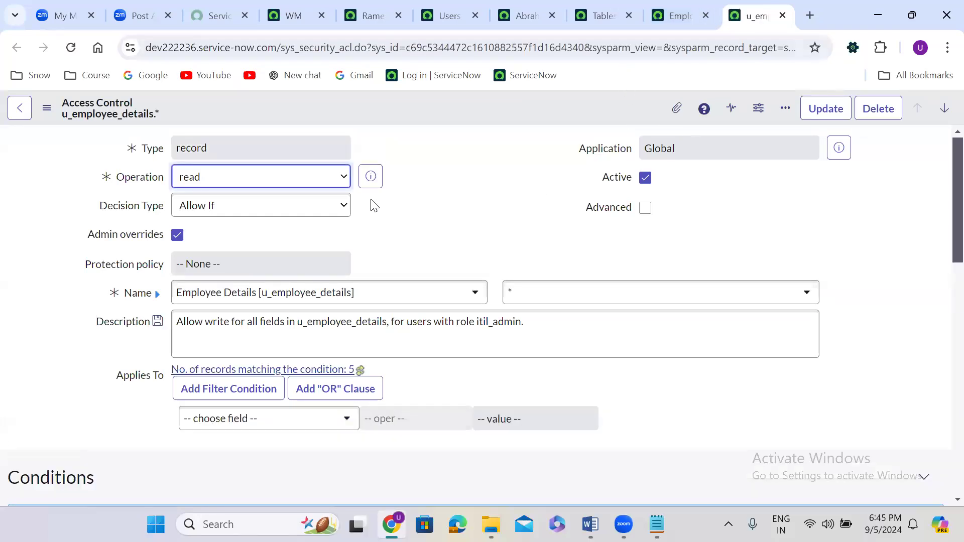
click(436, 219)
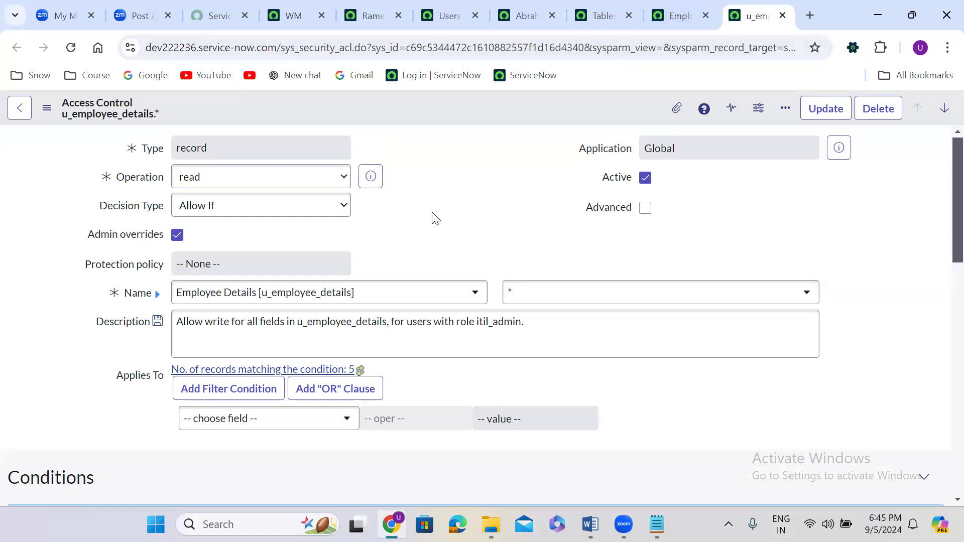
scroll(436, 219, down, 1)
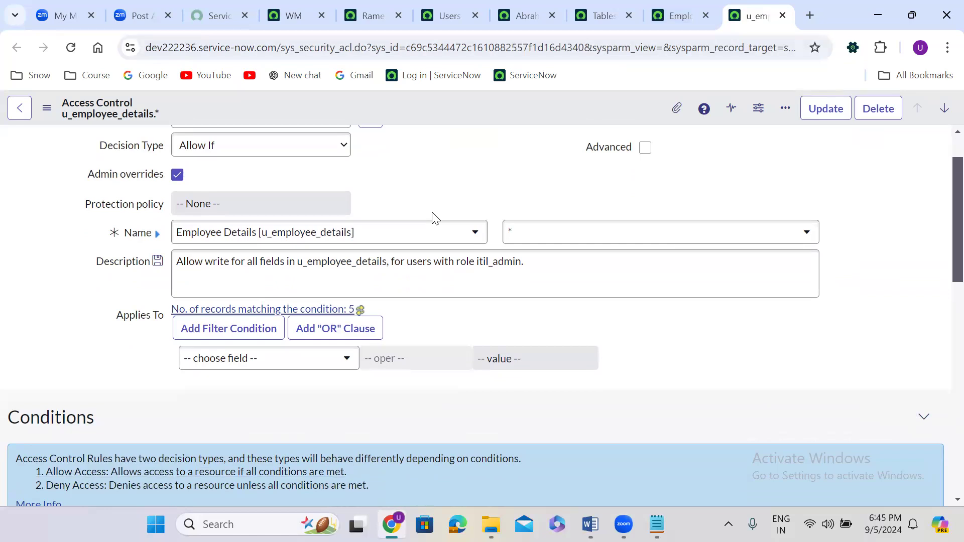
scroll(432, 216, down, 5)
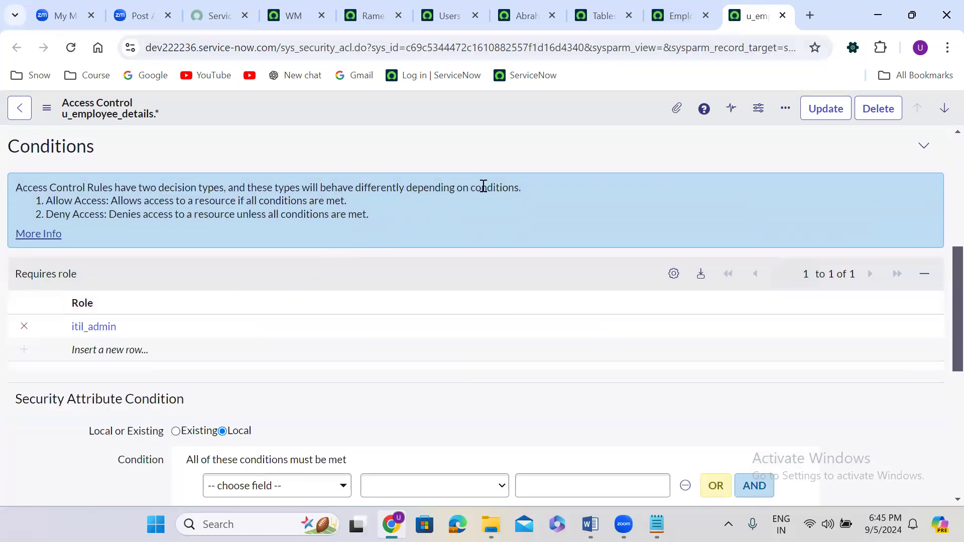
scroll(944, 151, up, 6)
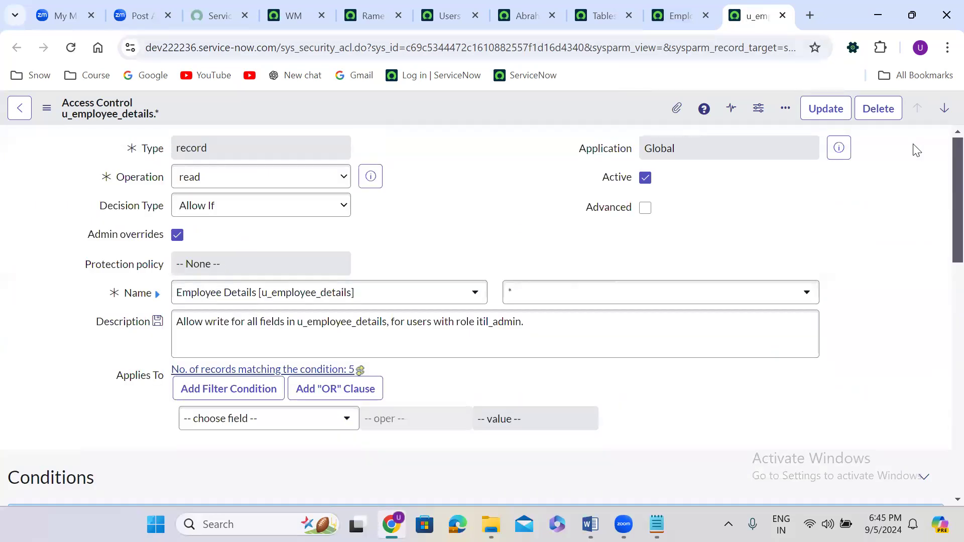
click(529, 297)
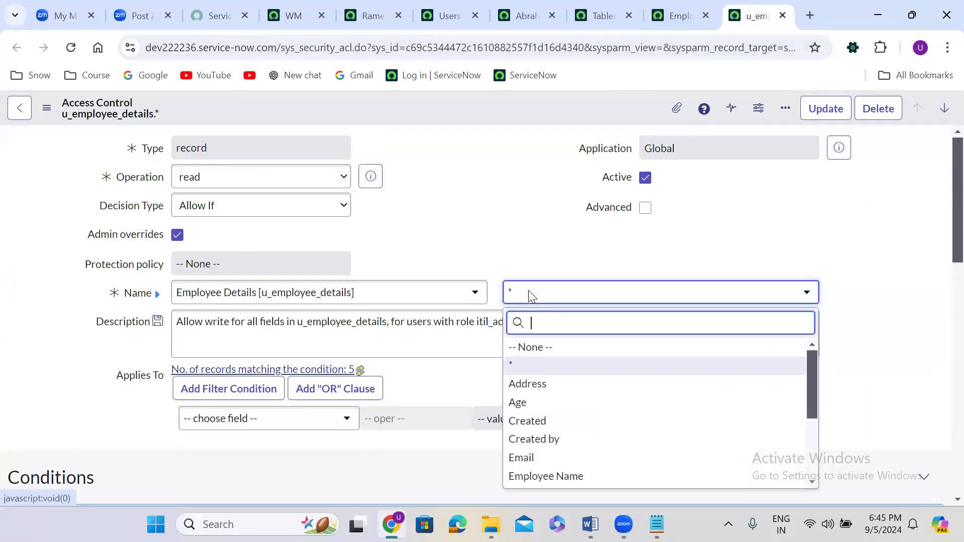
click(536, 408)
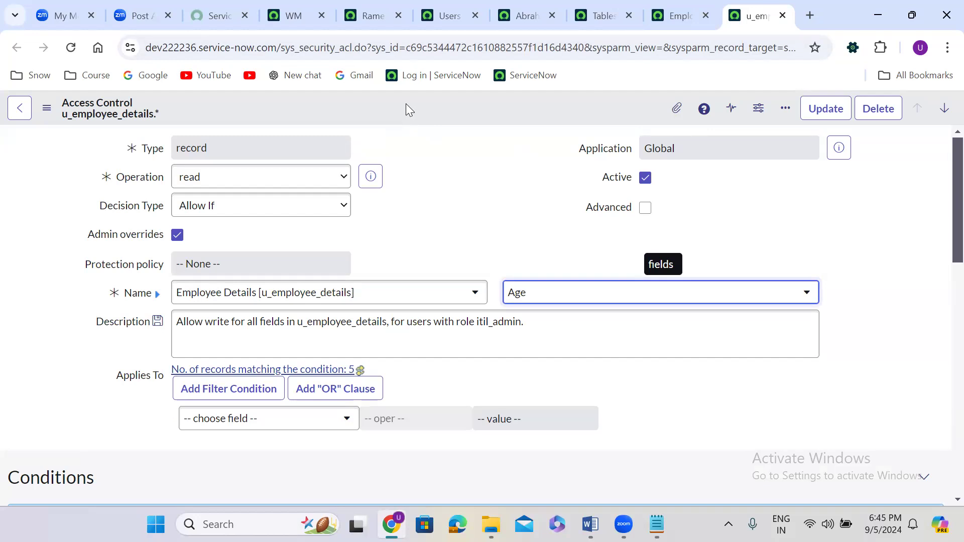
click(523, 291)
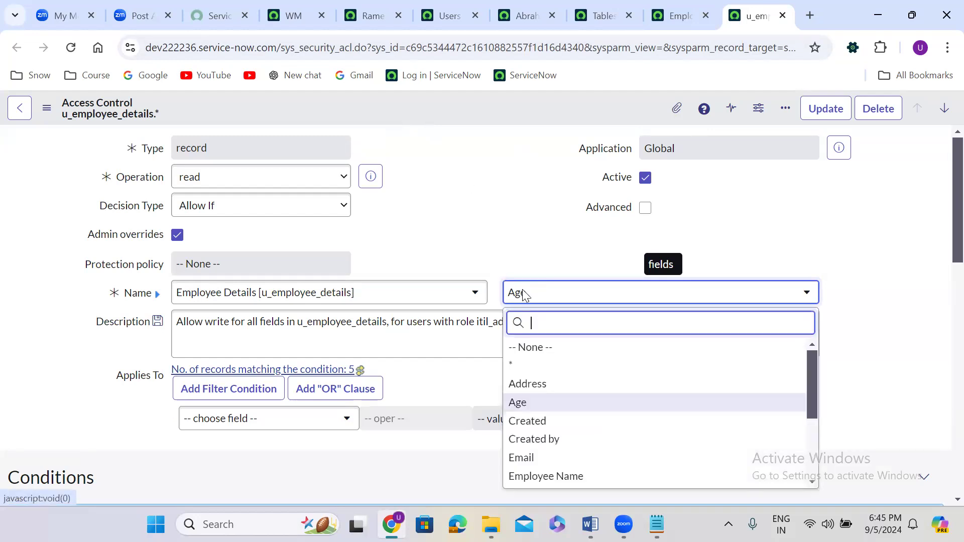
text(e)
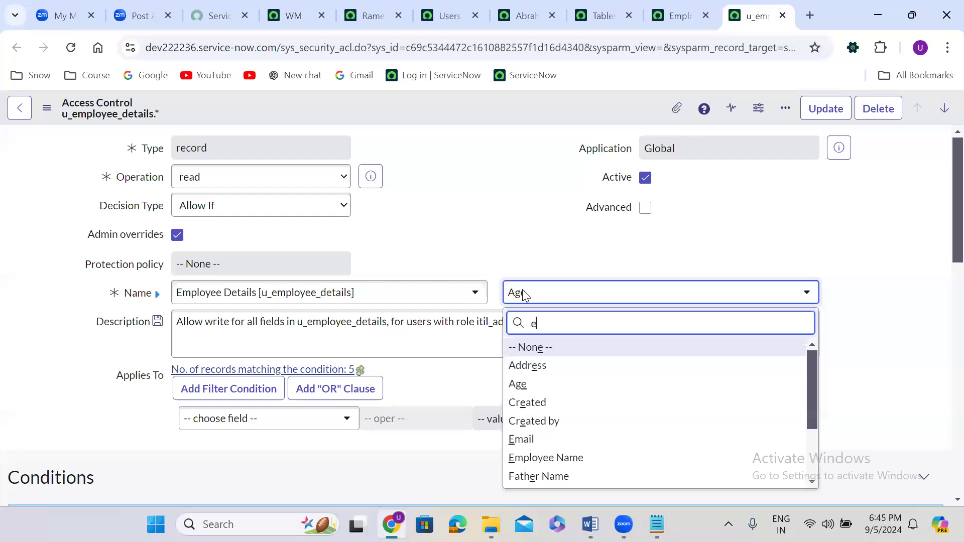
click(783, 15)
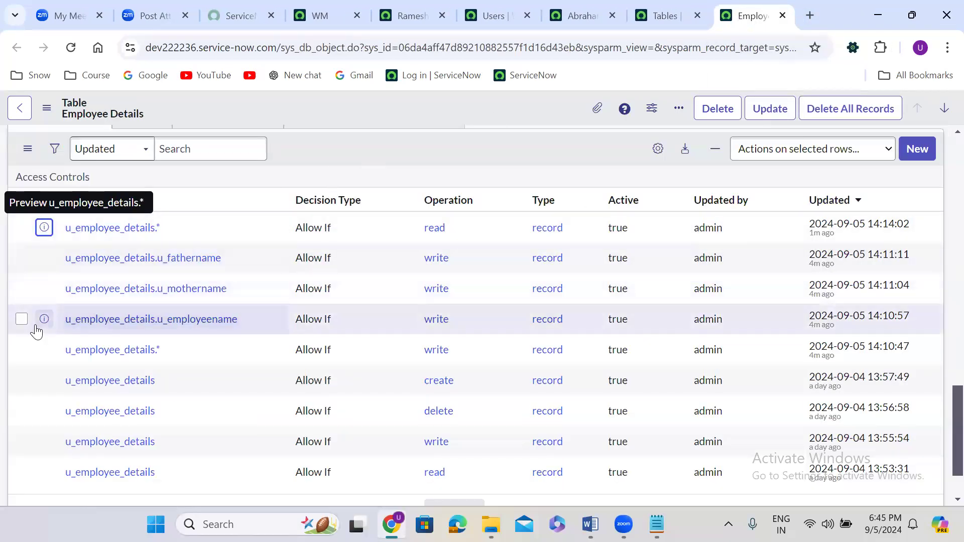
Open the u_employeename, u_mothername and u_fathername write ACLs of the Employee Details table in separate new tabs
right_click(44, 317)
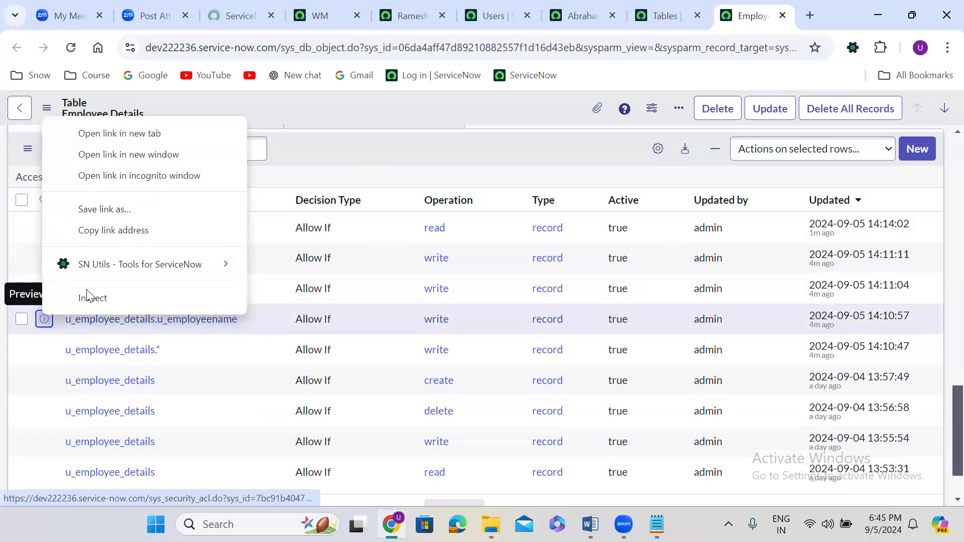
click(103, 140)
right_click(44, 289)
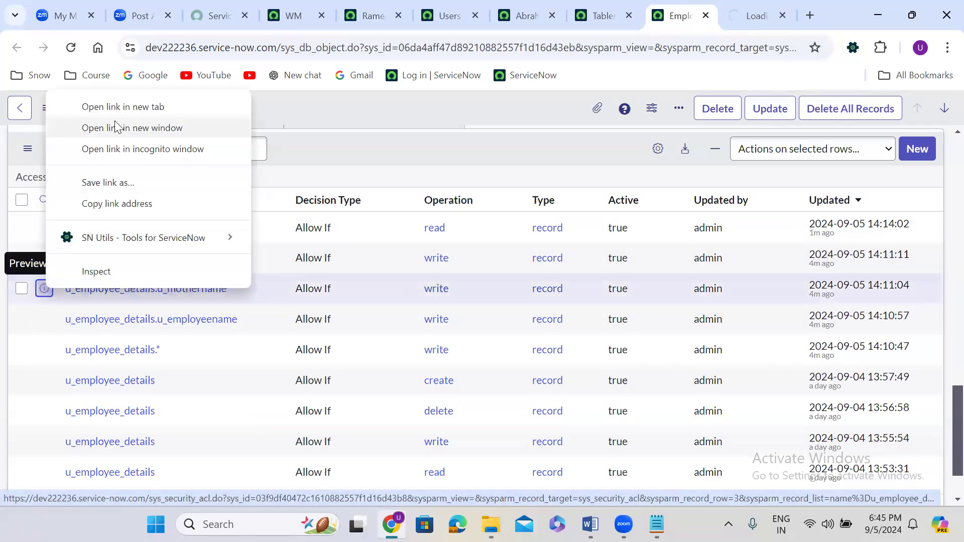
click(111, 108)
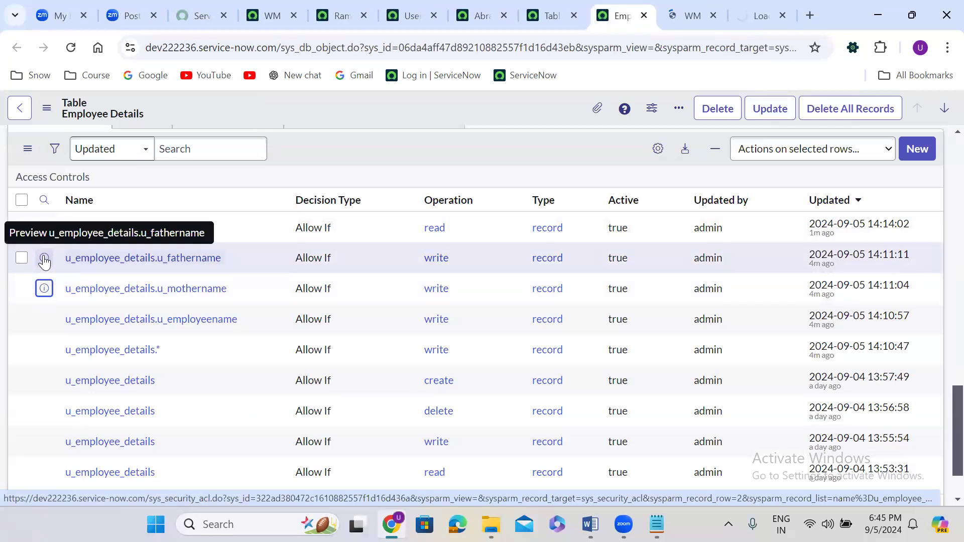
right_click(44, 260)
click(93, 272)
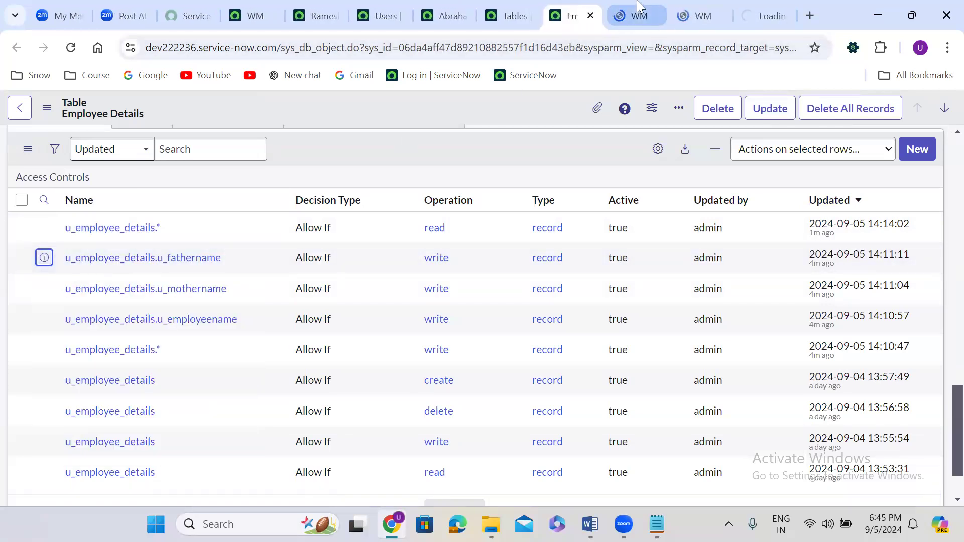
Examine the u_employee_details.u_employeename write ACL's operation, field selection, required roles and conditions
click(638, 7)
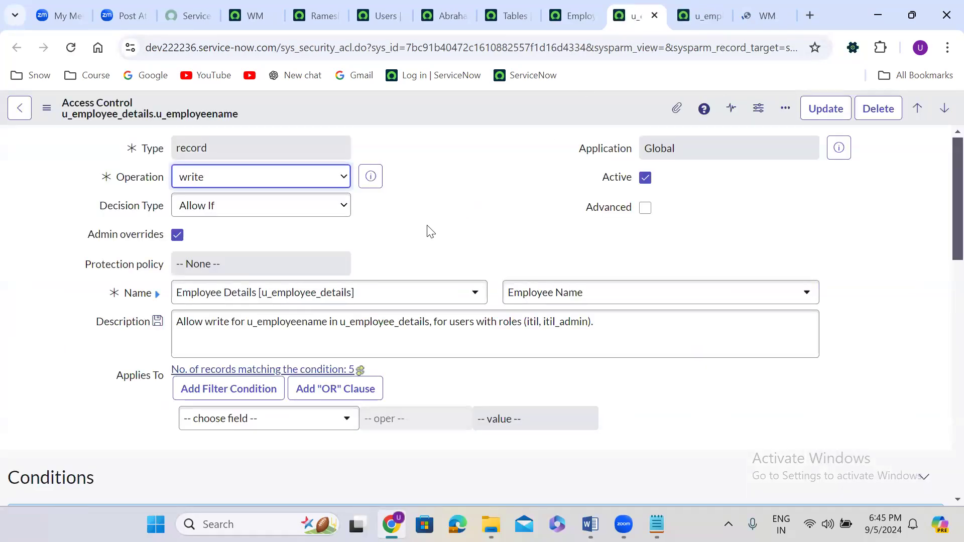
scroll(431, 233, down, 12)
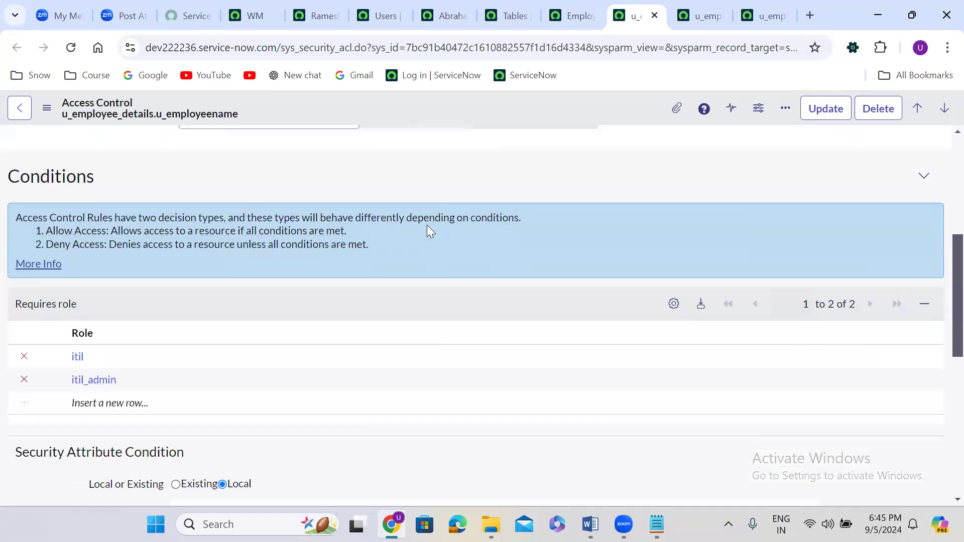
scroll(431, 232, up, 10)
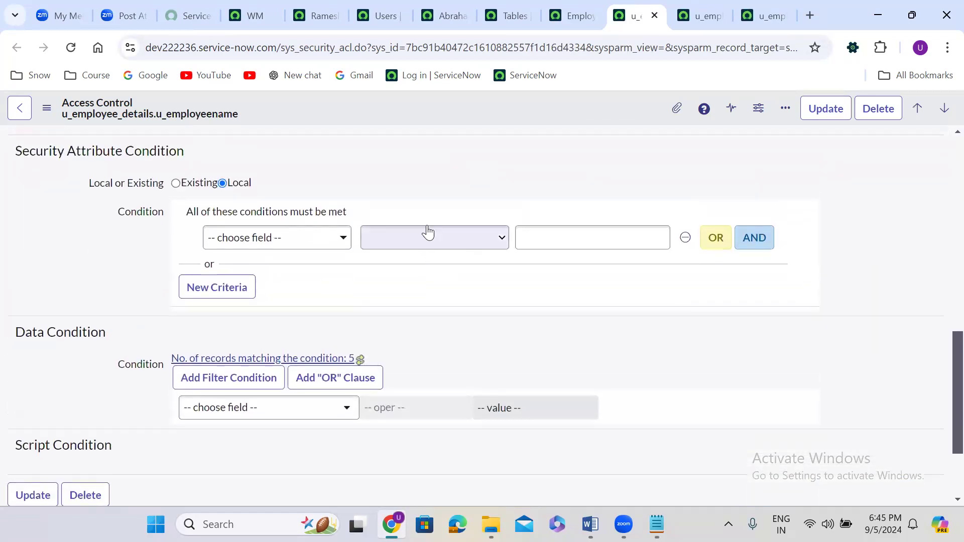
scroll(431, 232, up, 2)
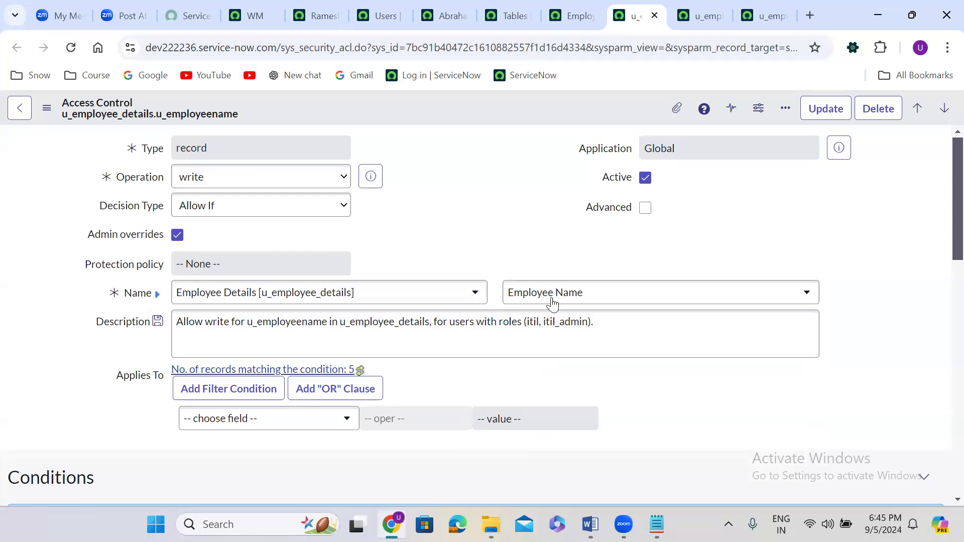
Bring up the record actions for the u_employee_details.u_employeename write ACL
right_click(416, 104)
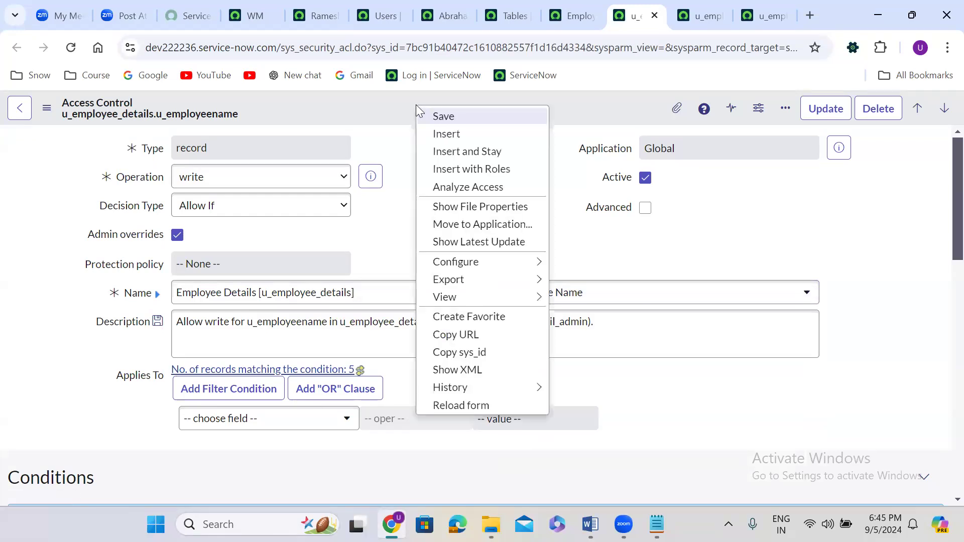
Duplicate the u_employee_details.u_employeename write ACL with Insert and Stay, continuing past the security rule verification
click(474, 150)
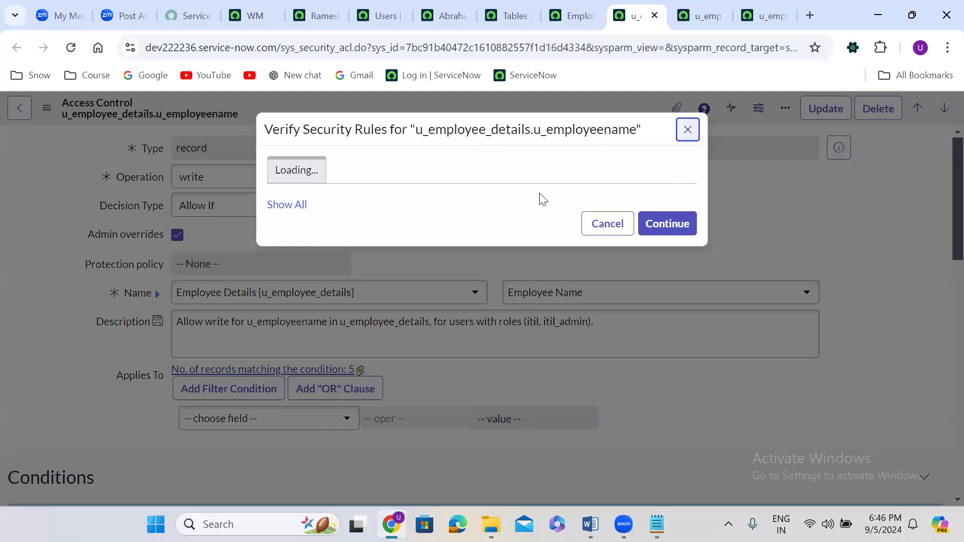
click(667, 294)
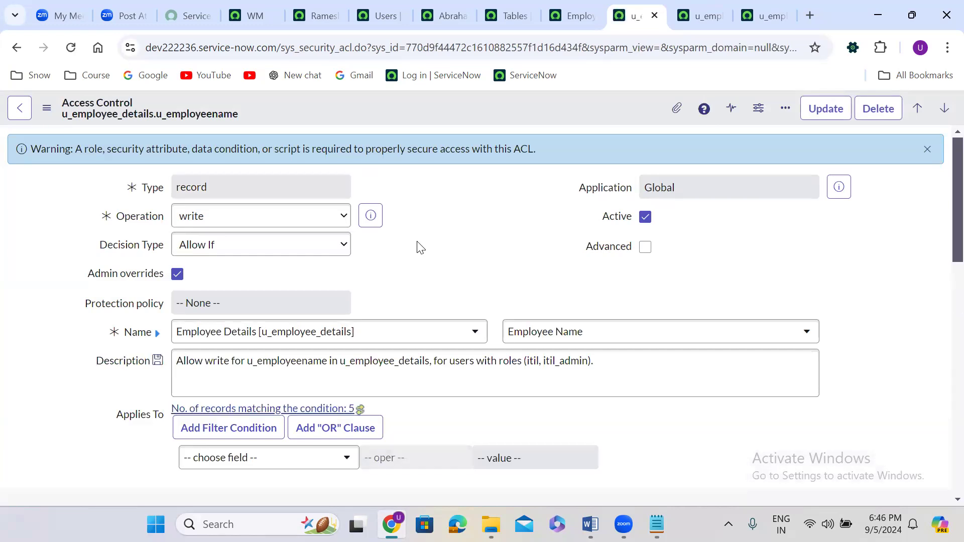
click(252, 220)
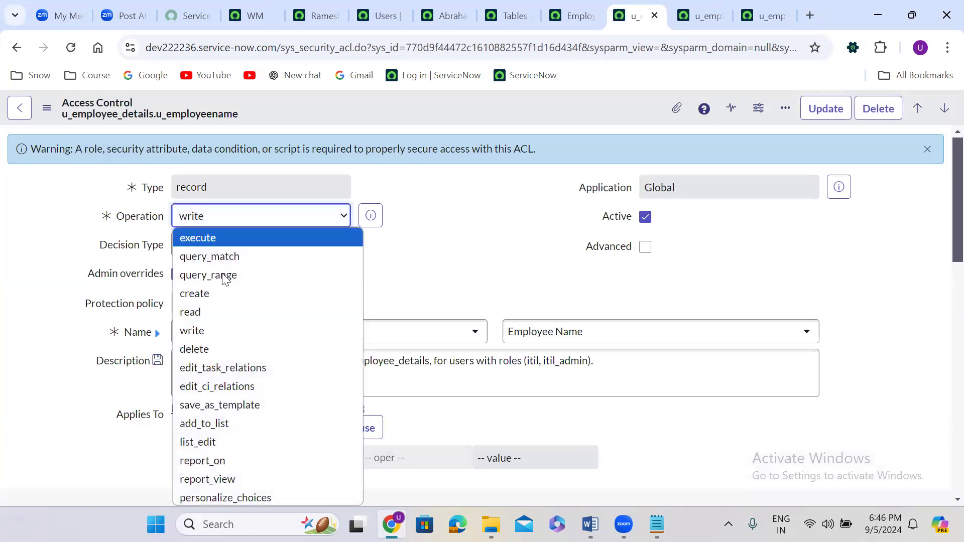
click(208, 307)
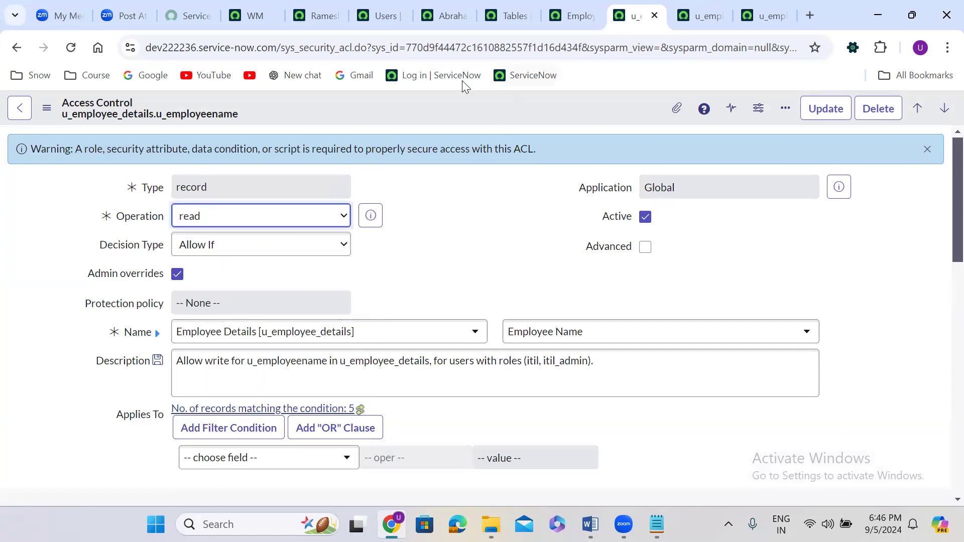
right_click(442, 94)
click(468, 100)
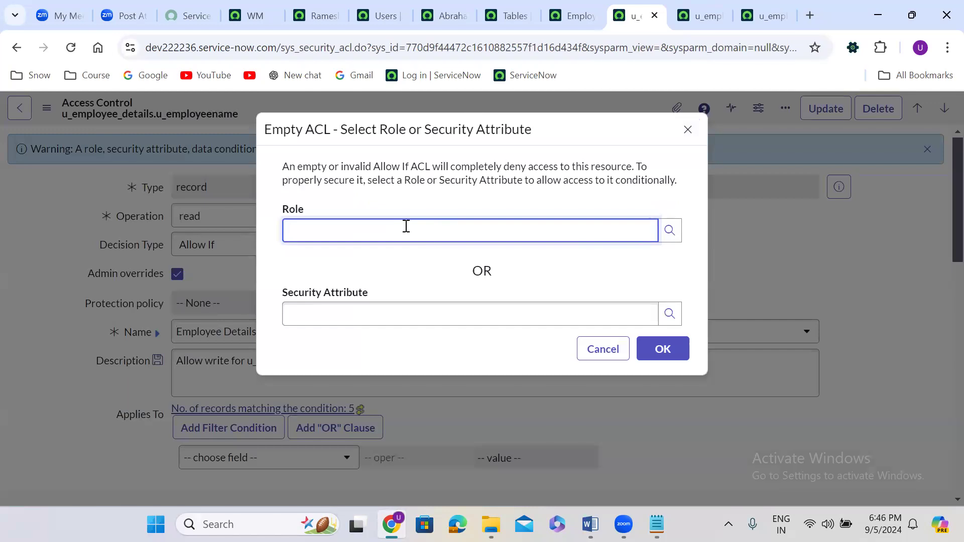
text(itil)
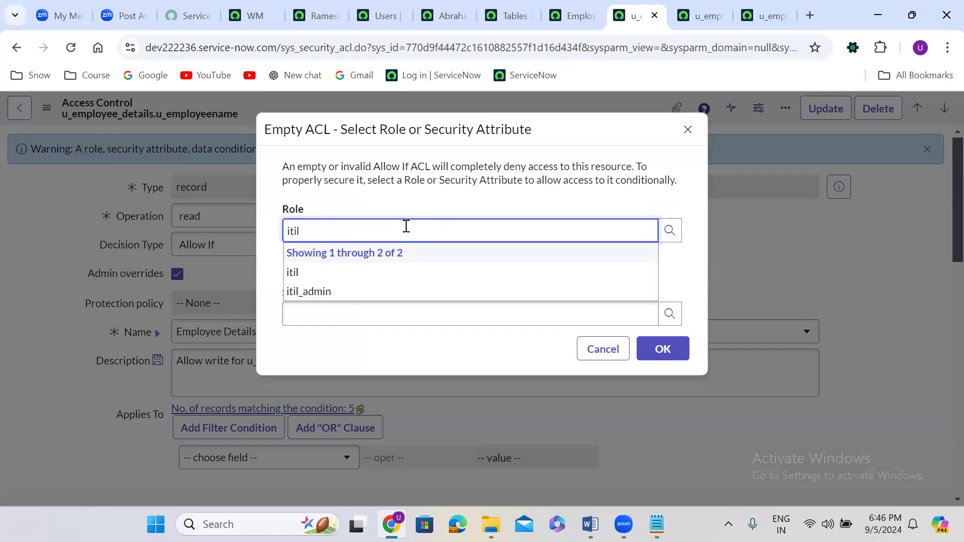
click(335, 294)
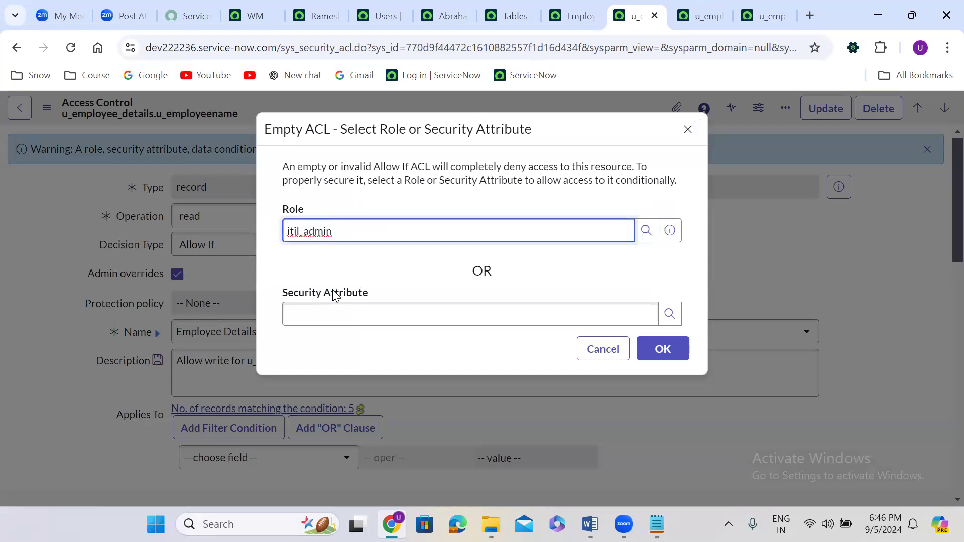
click(655, 16)
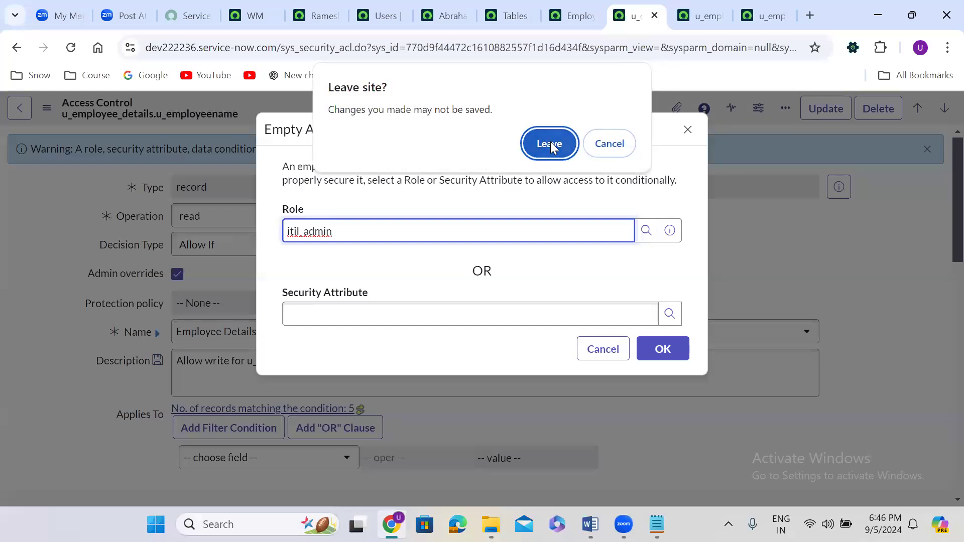
key(Return)
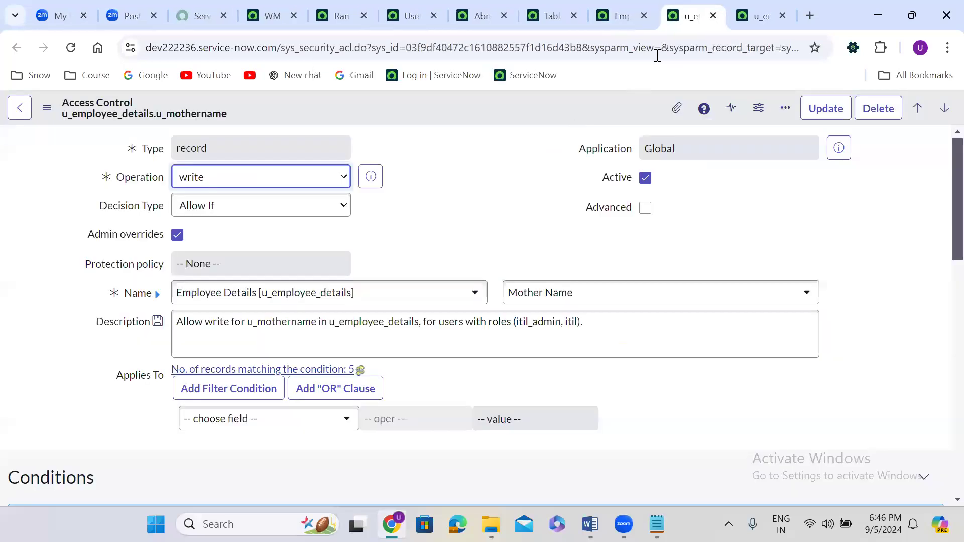
Review the write ACLs for the mother name, father name and employee name fields, opening the employee name one in a new tab
click(636, 6)
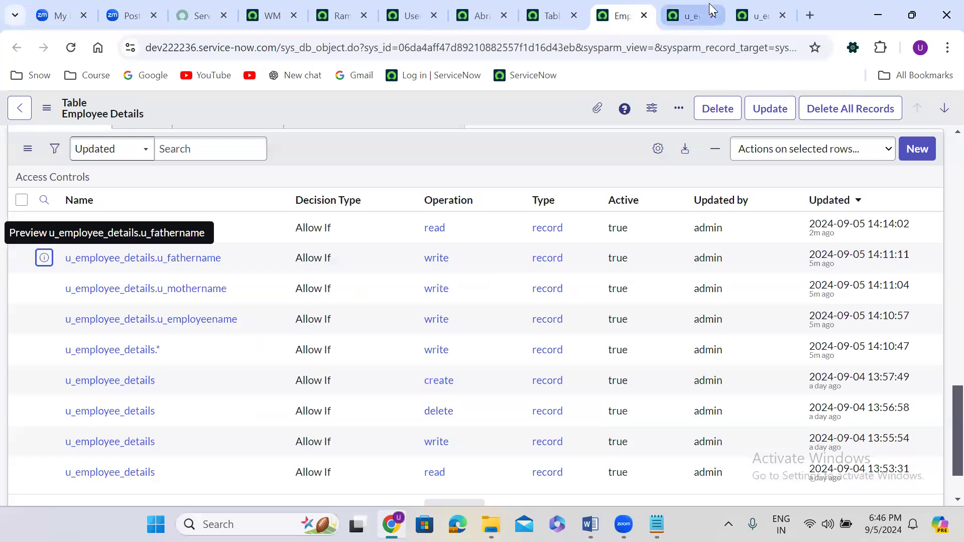
click(687, 6)
click(746, 6)
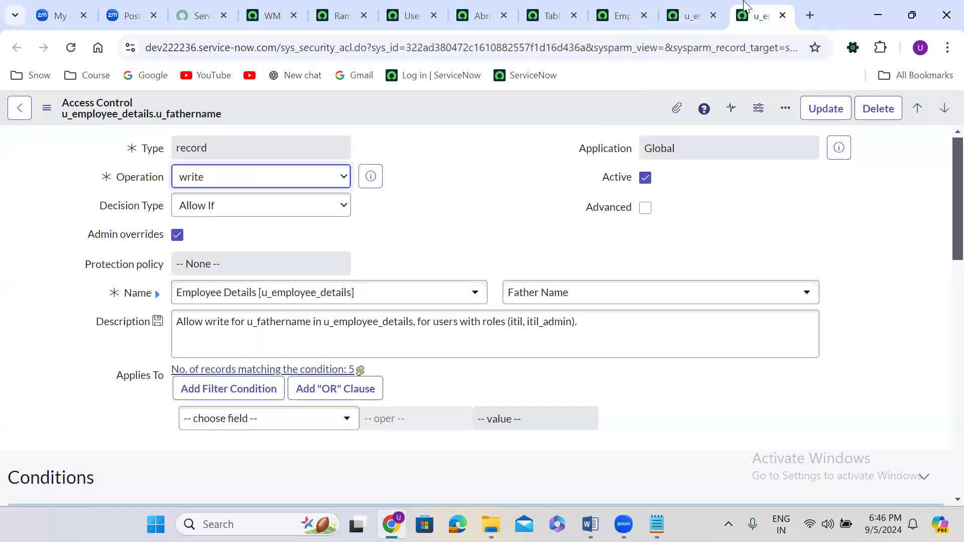
click(641, 10)
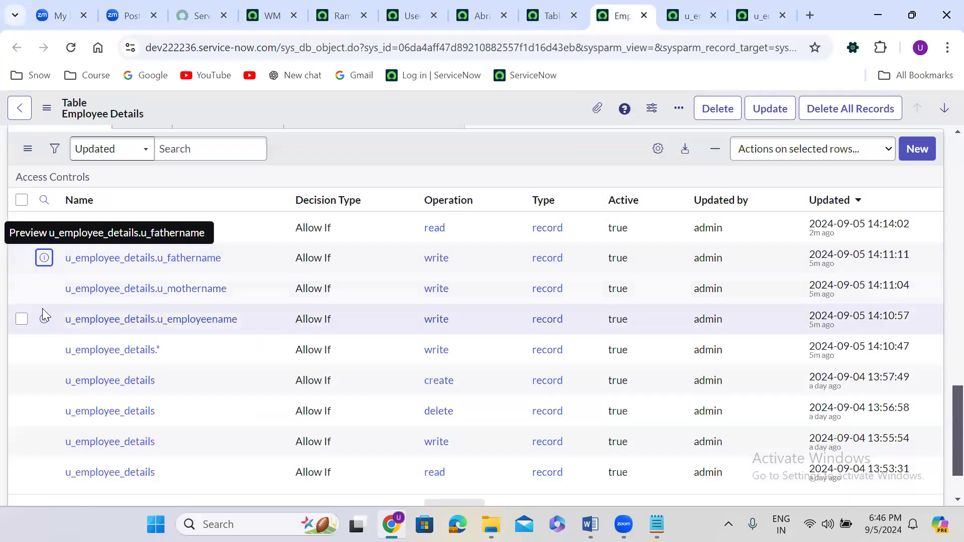
right_click(44, 317)
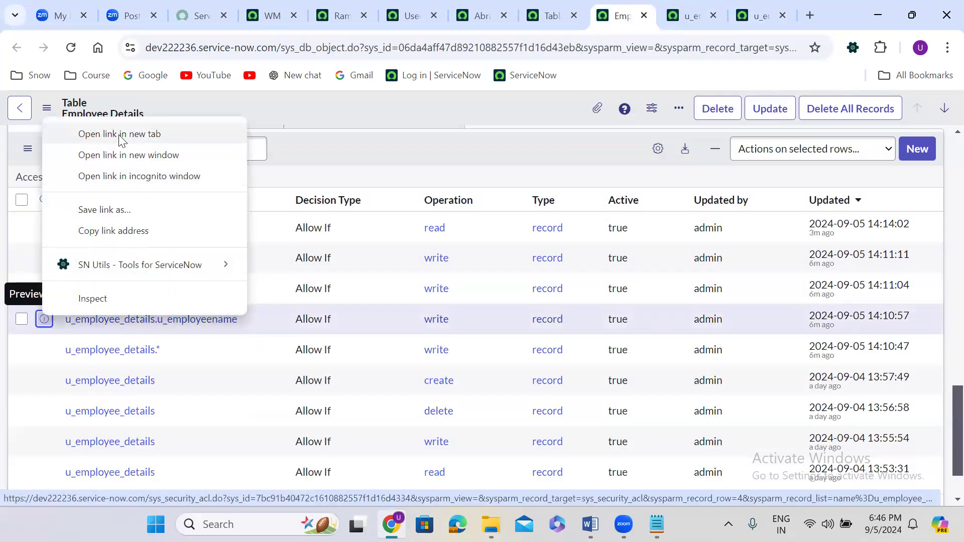
click(119, 133)
drag(746, 7, 637, 16)
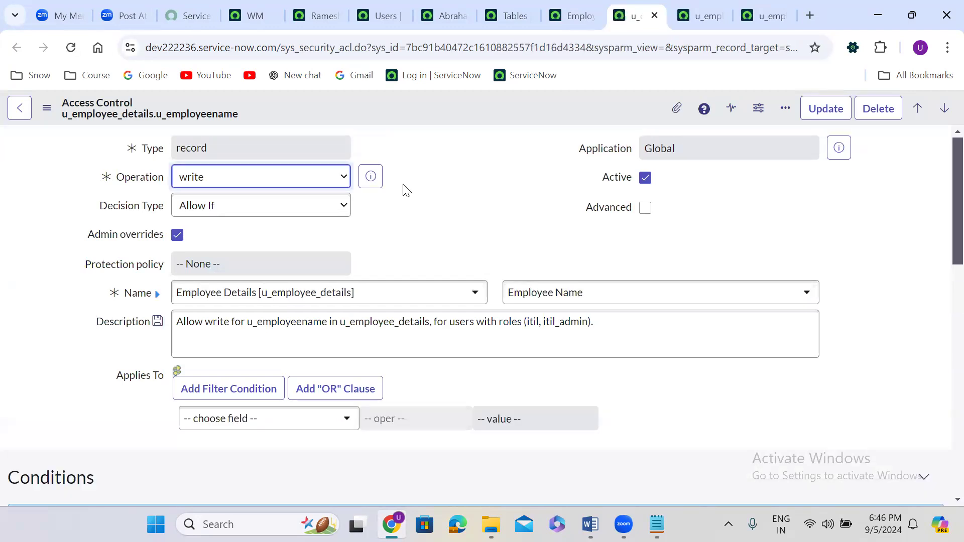
scroll(406, 190, down, 10)
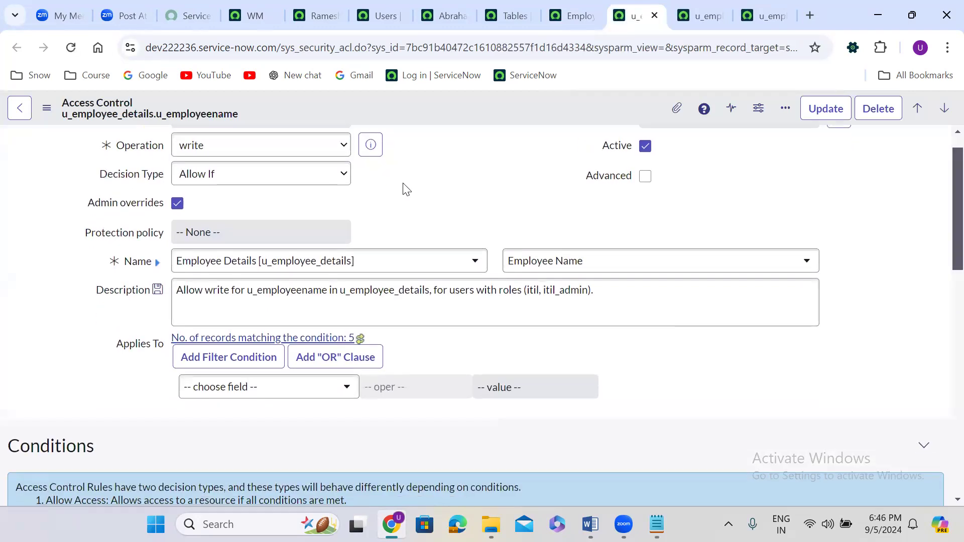
click(574, 16)
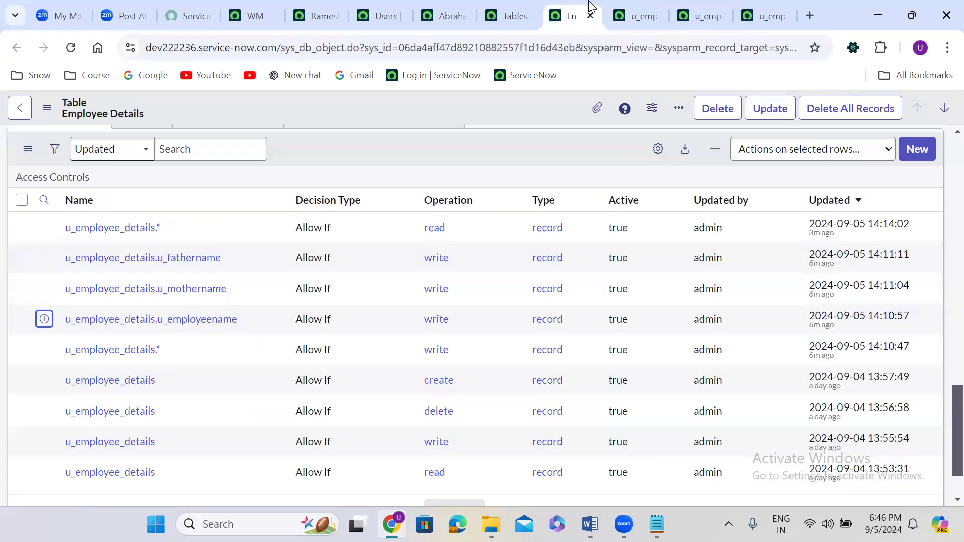
Refresh the Employee Details table's Access Controls list and set the newest u_employeename ACL's operation to read
click(83, 178)
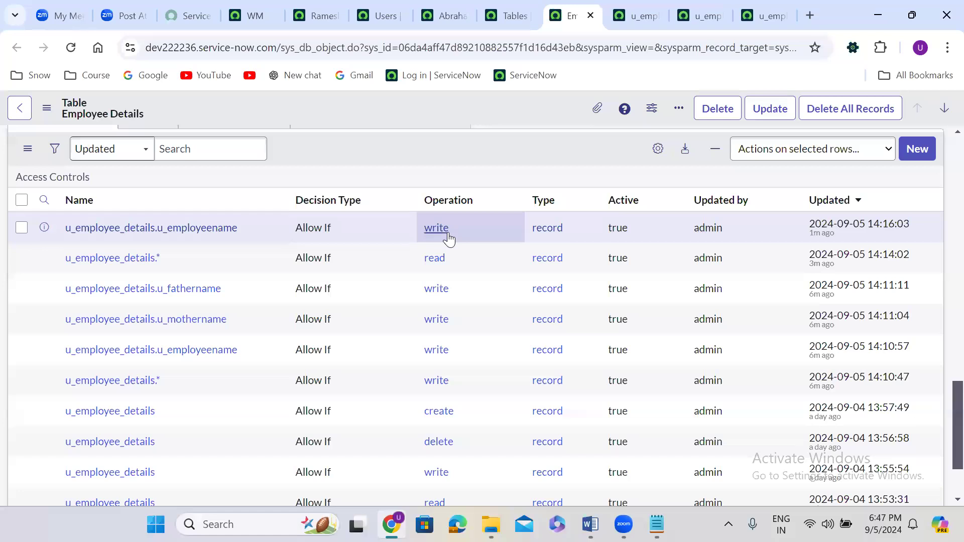
double_click(458, 230)
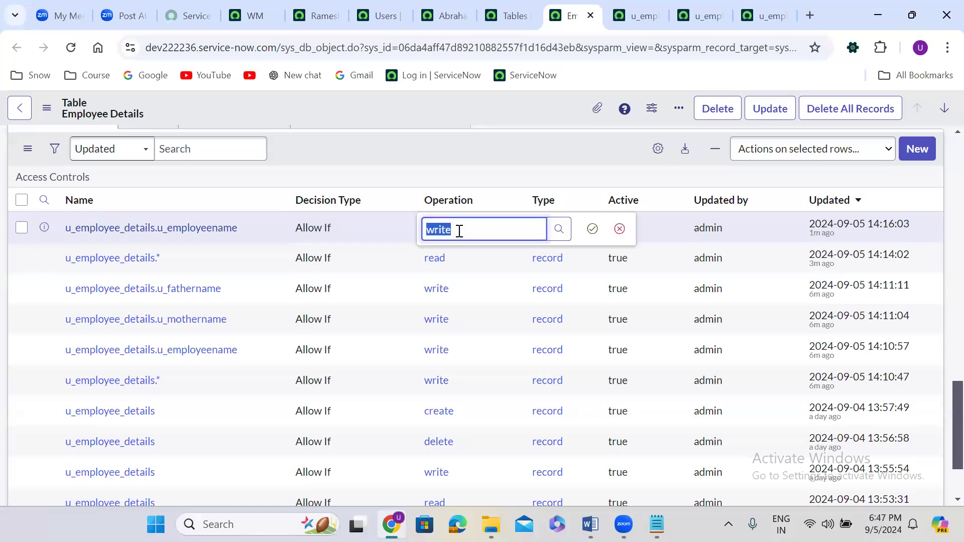
text(read)
click(452, 276)
click(591, 229)
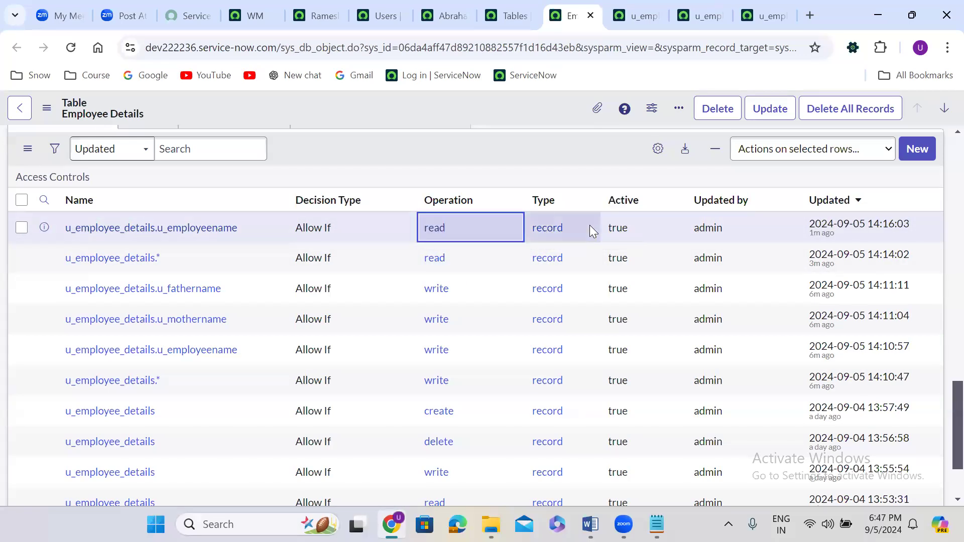
Open the u_employeename read ACL in a new tab and add itil as a required role
right_click(44, 228)
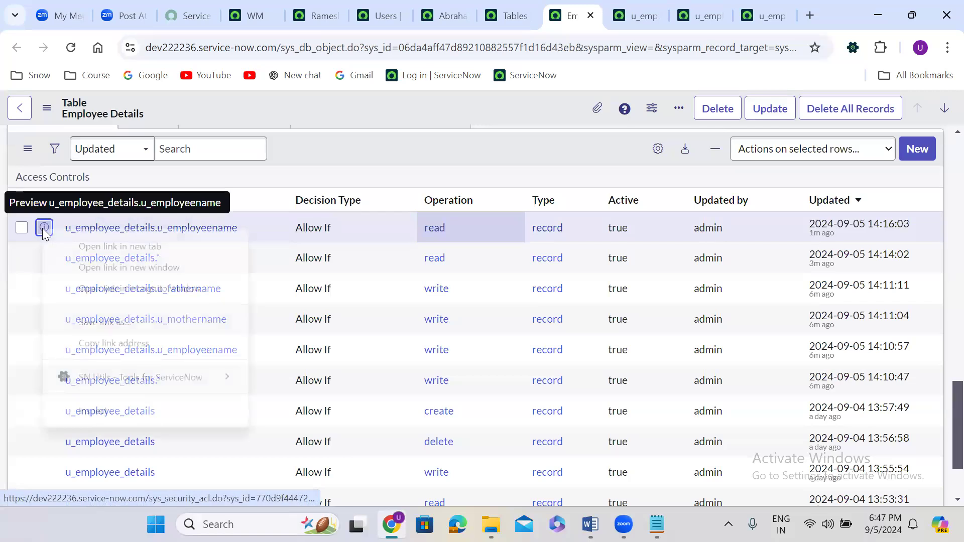
click(88, 245)
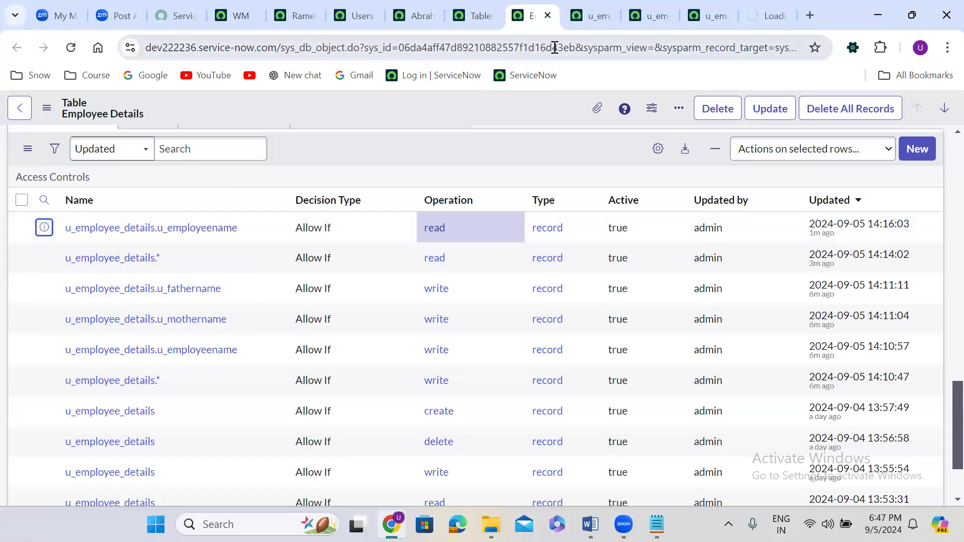
click(763, 3)
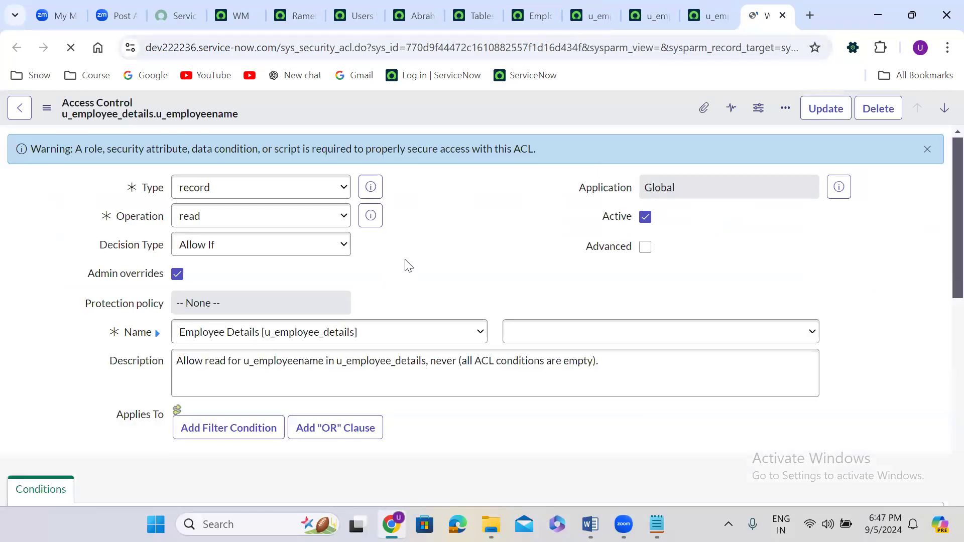
scroll(408, 263, down, 3)
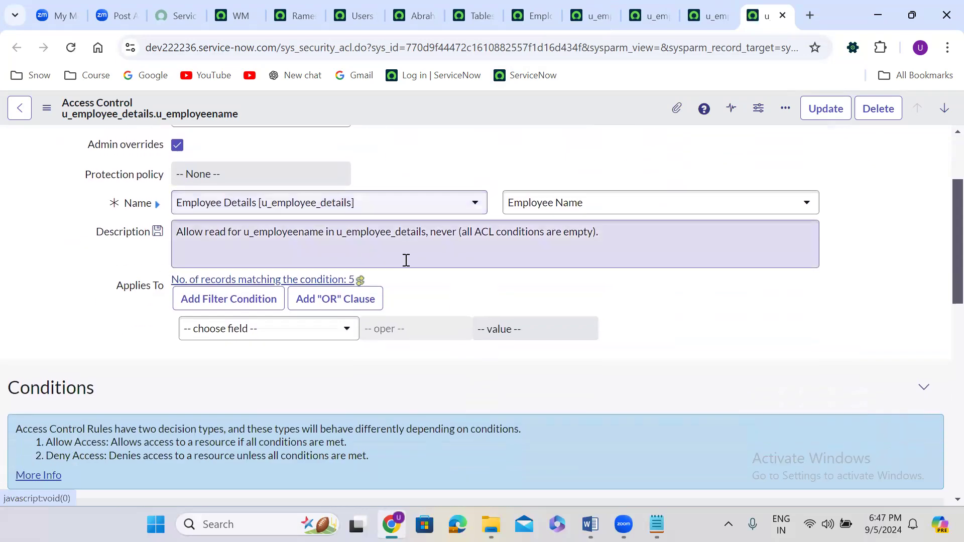
scroll(406, 260, down, 8)
click(174, 224)
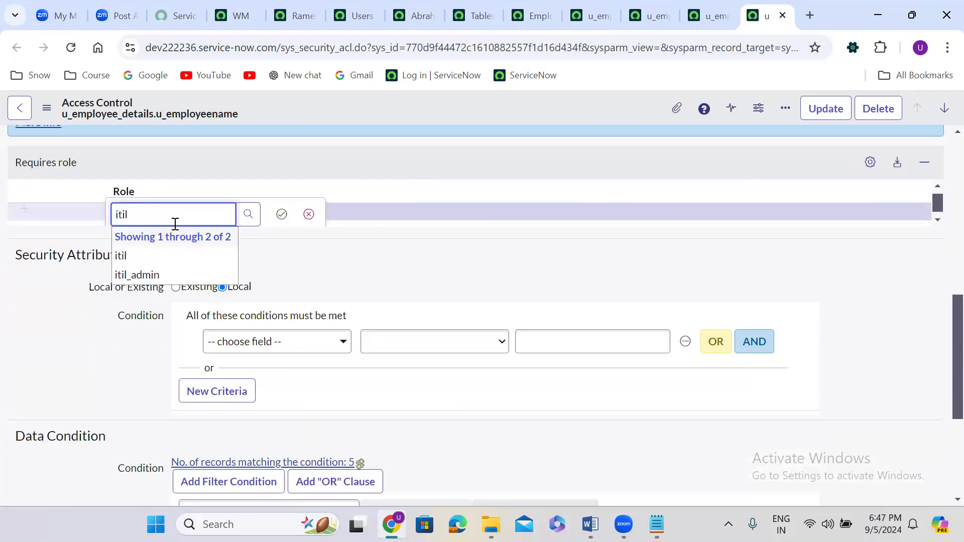
click(136, 257)
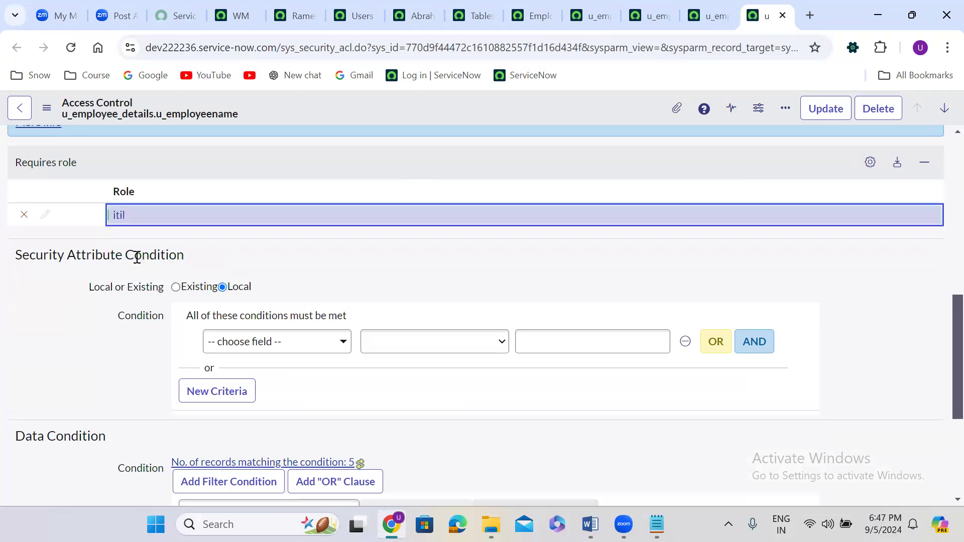
Add itil_admin as a second required role and save the u_employeename read ACL
double_click(123, 240)
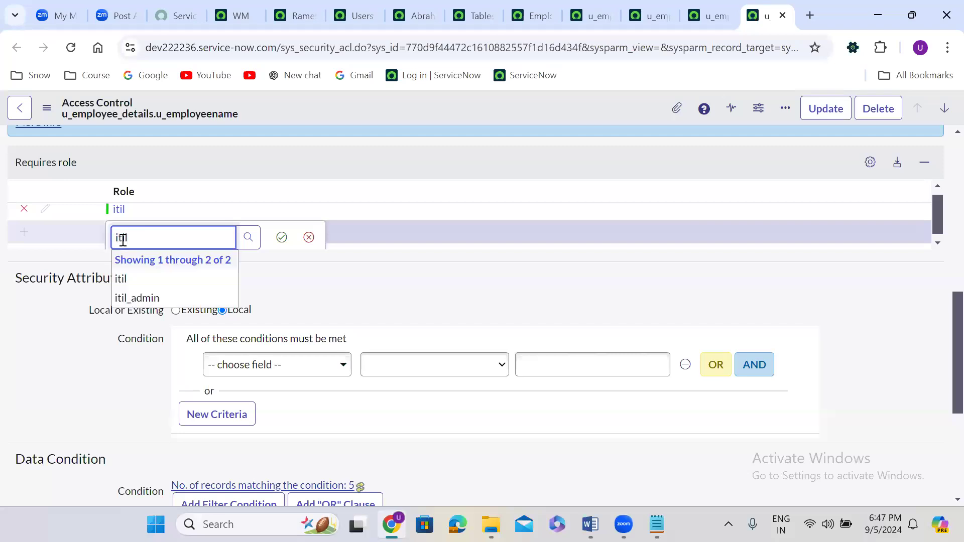
click(141, 298)
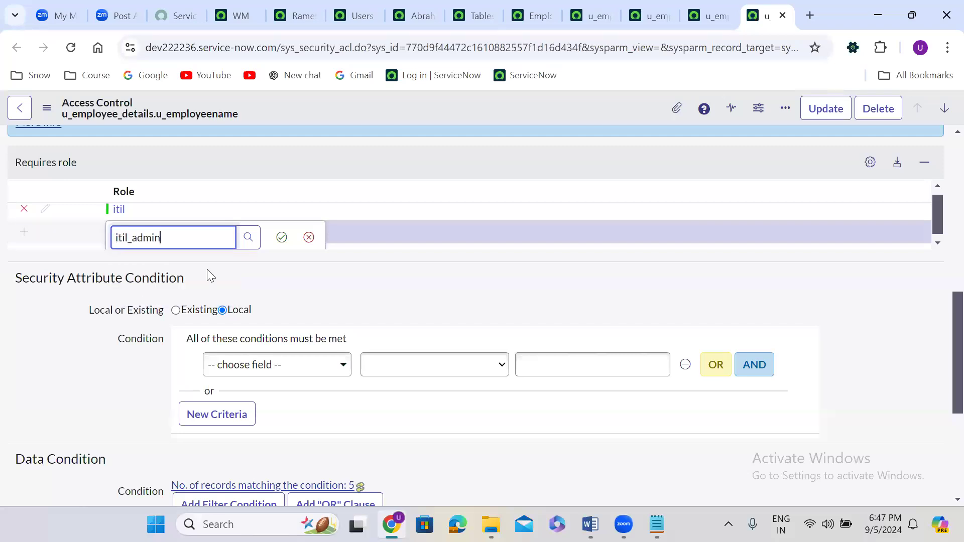
click(280, 236)
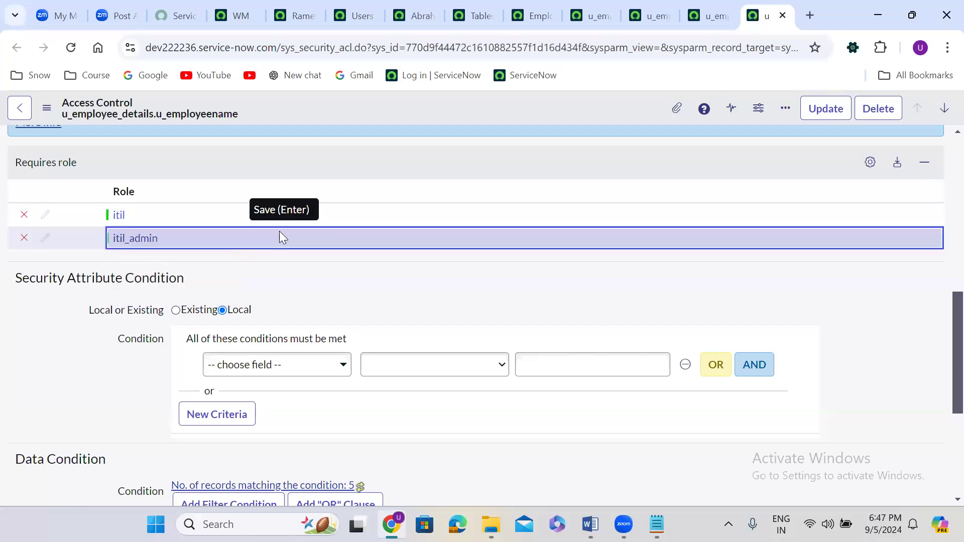
right_click(418, 113)
click(446, 123)
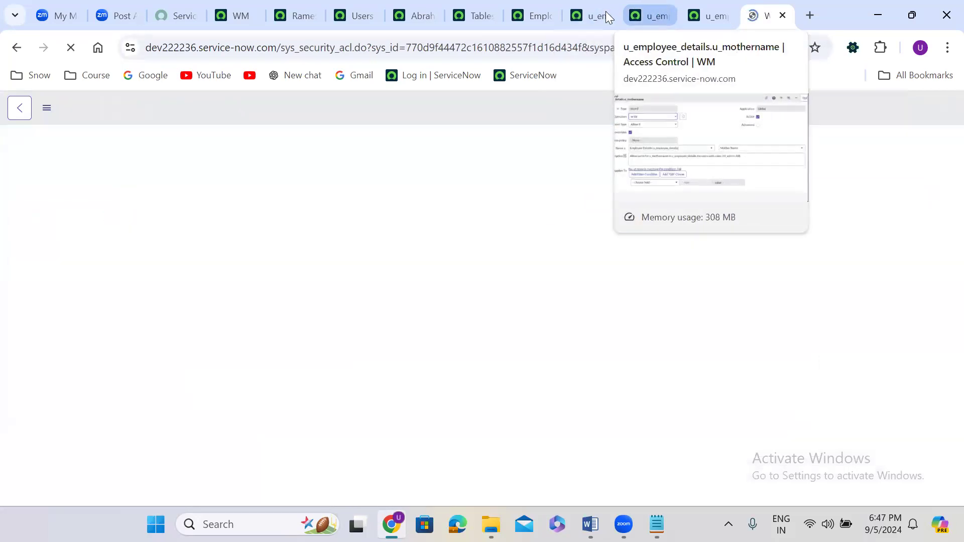
Close the browser tabs of the three field-level write ACLs and return to the Employee Details table
click(605, 15)
click(606, 16)
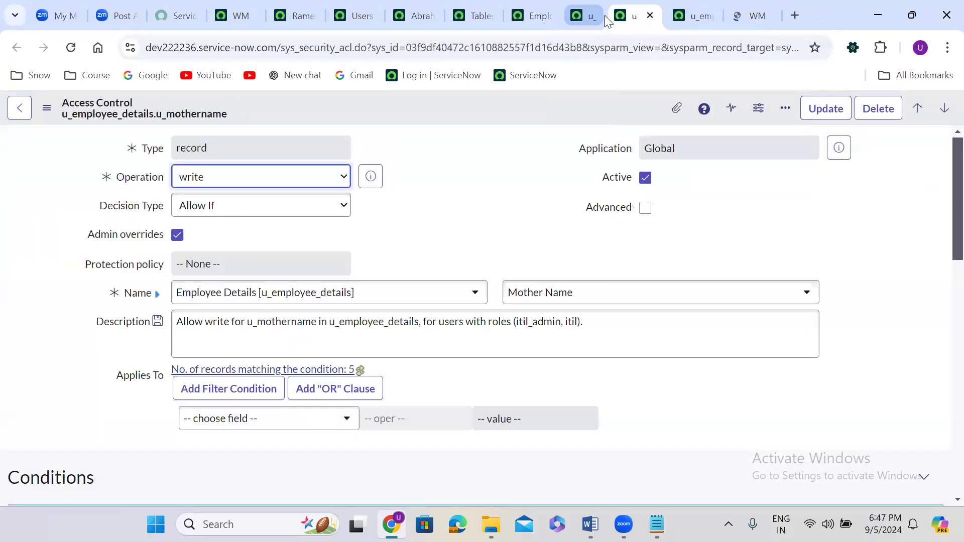
click(606, 16)
click(606, 15)
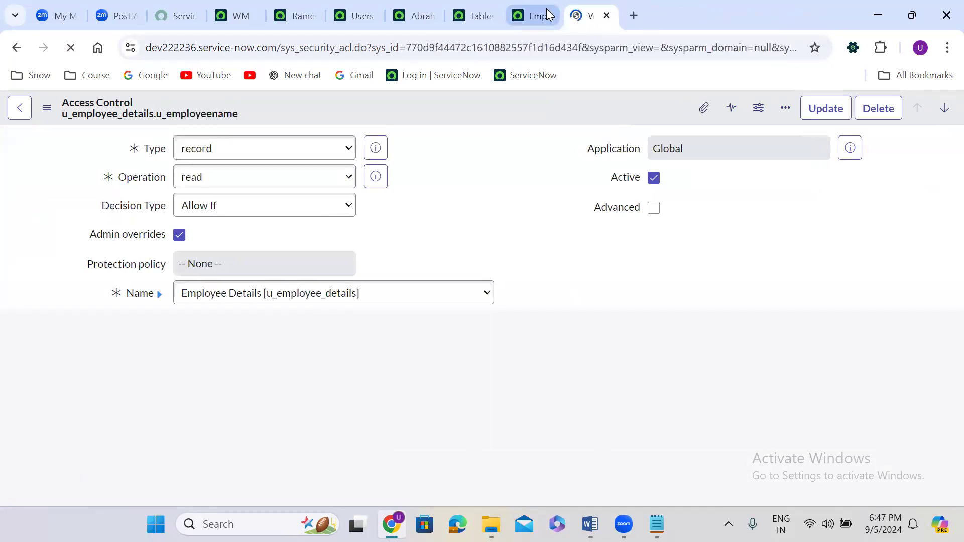
click(547, 8)
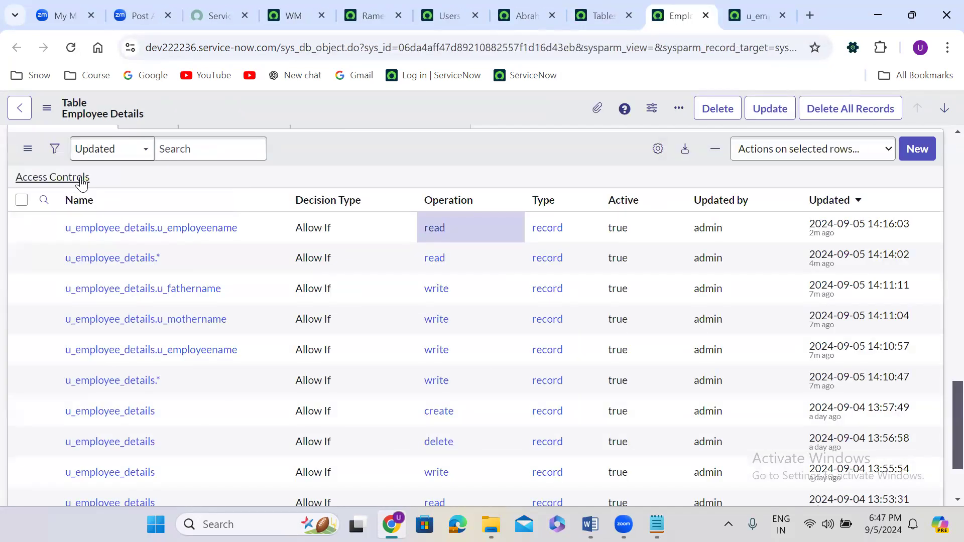
Open the u_employeename read ACL from the Access Controls list in a new browser tab and switch to it
right_click(43, 227)
click(83, 242)
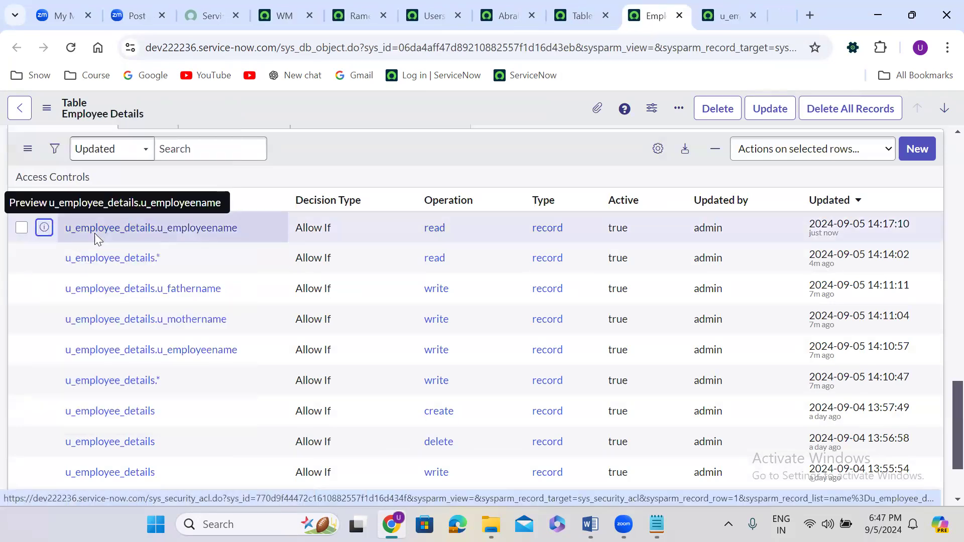
click(750, 6)
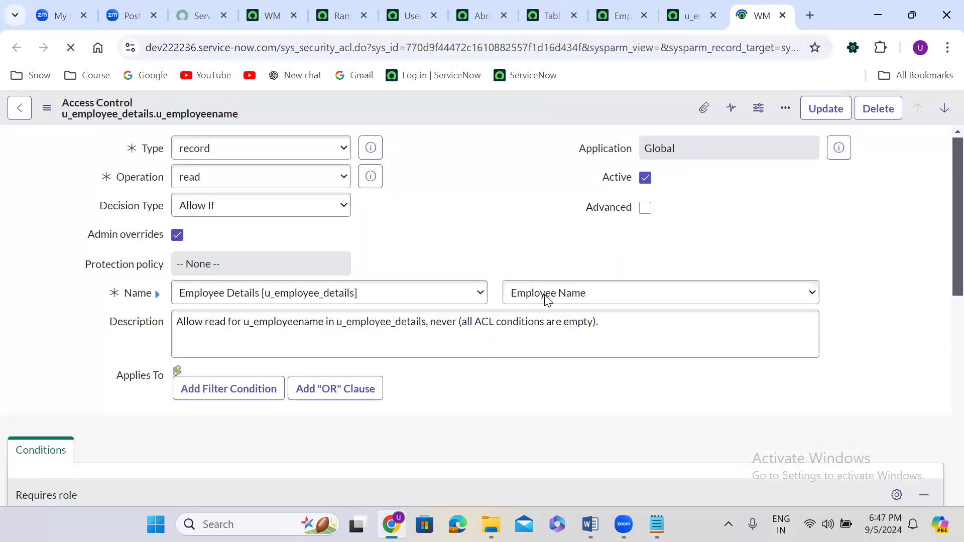
Change the ACL's field to Father Name and insert it as a new read ACL while staying on the record, accepting the security rules
click(547, 300)
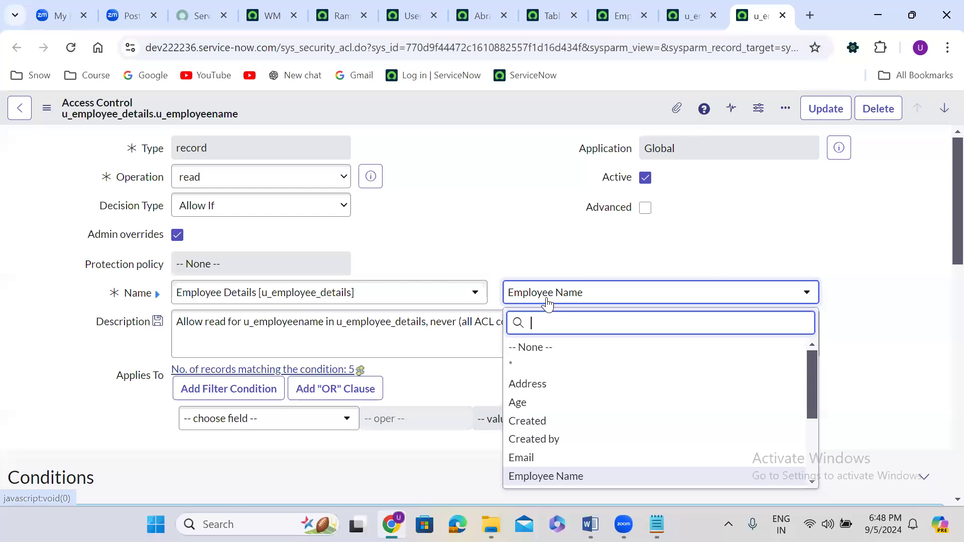
click(548, 300)
text(fat)
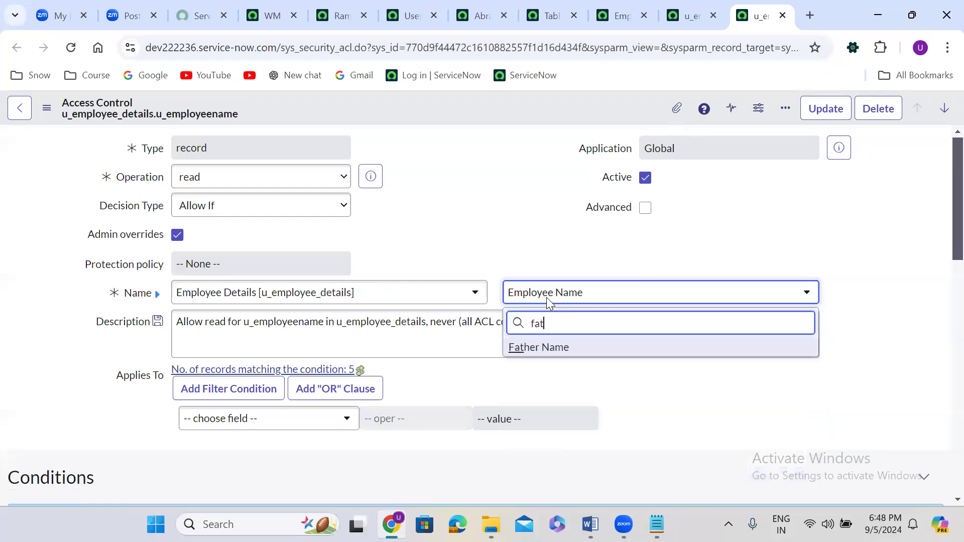
click(549, 348)
click(440, 223)
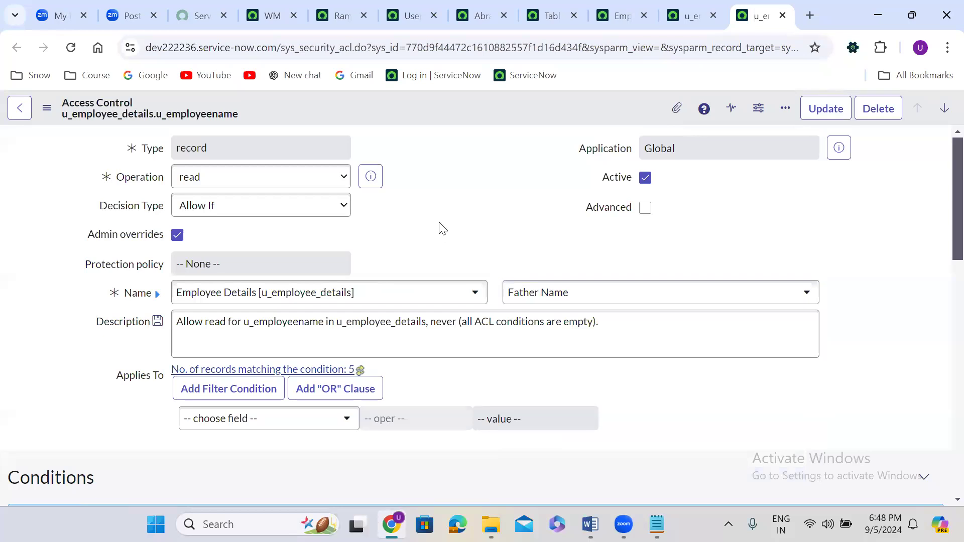
right_click(416, 103)
click(472, 150)
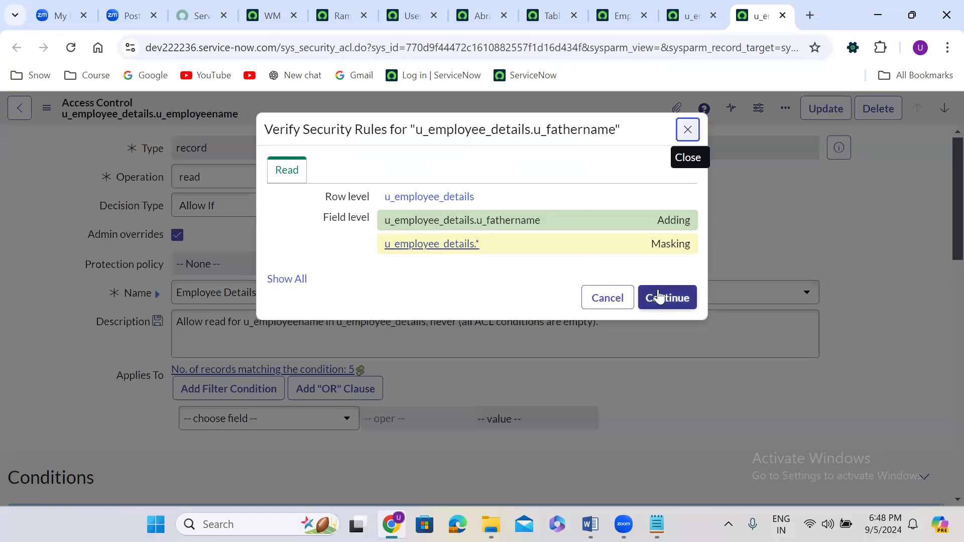
click(659, 297)
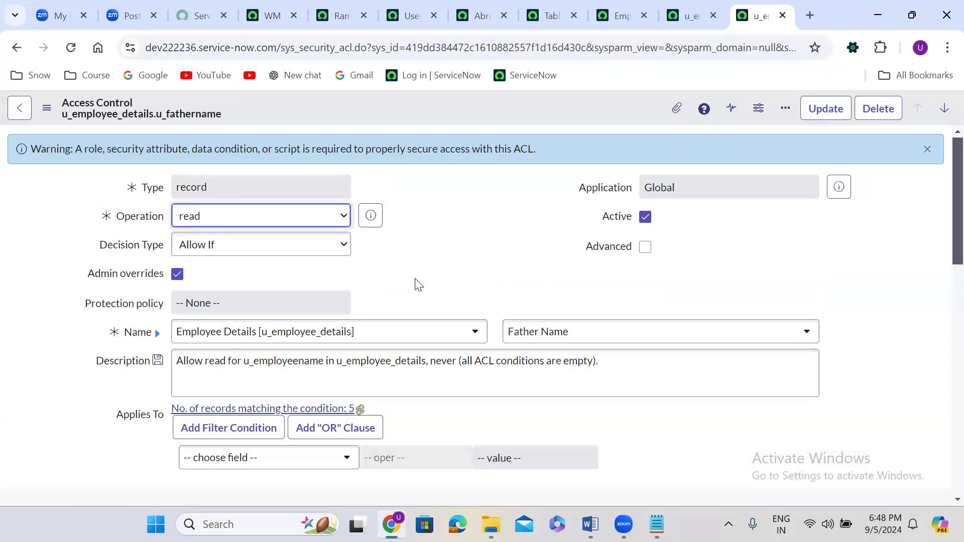
Add itil as a required role on the u_fathername read ACL
scroll(416, 284, down, 10)
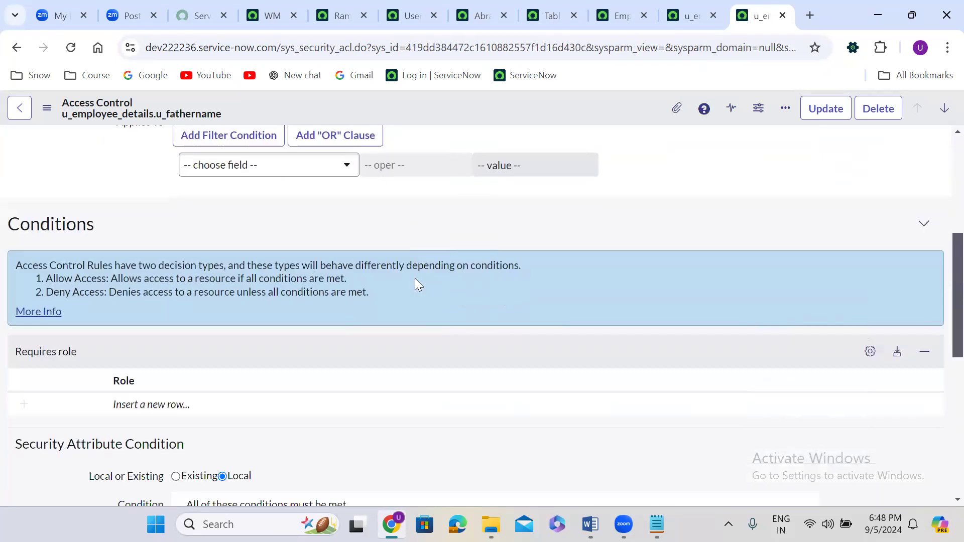
double_click(169, 156)
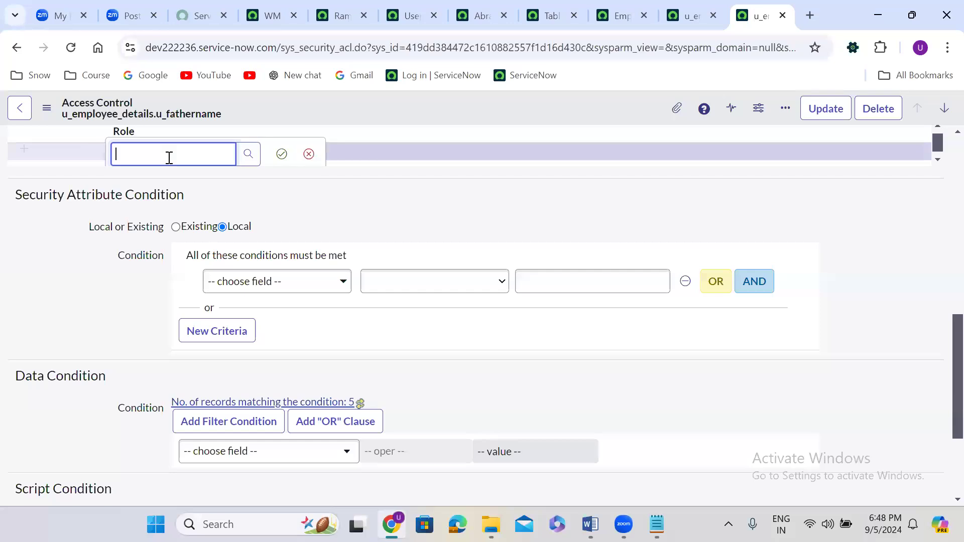
text(itil)
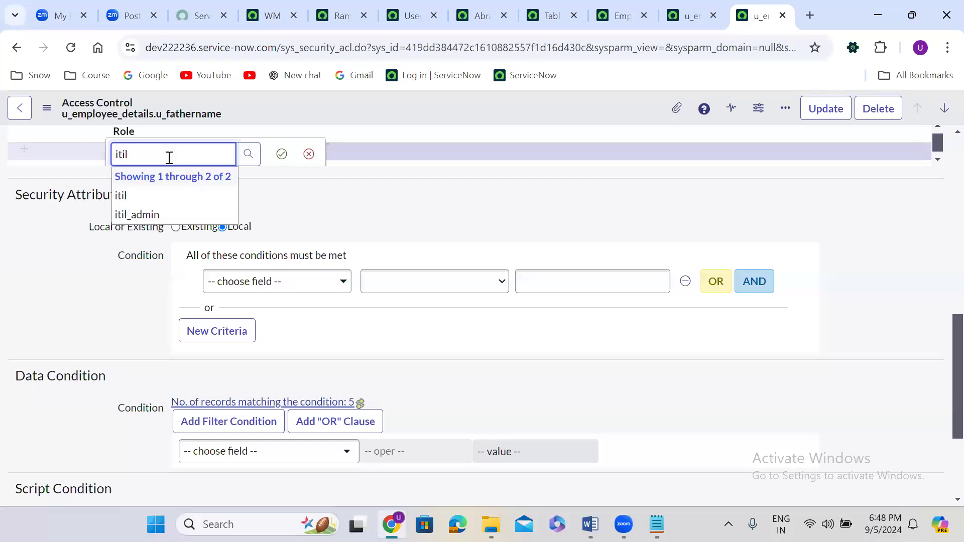
click(154, 195)
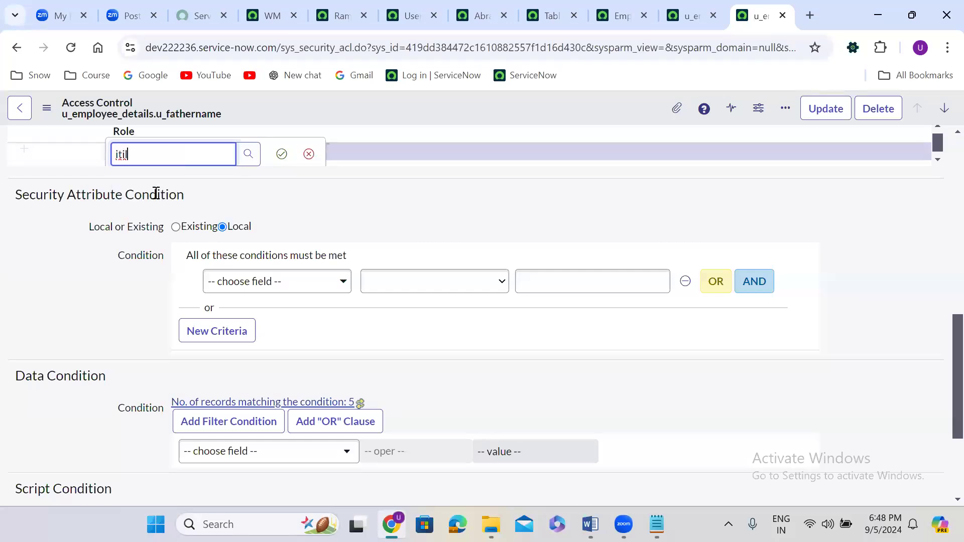
click(281, 154)
Add itil_admin as a second required role and save the u_fathername read ACL
click(170, 172)
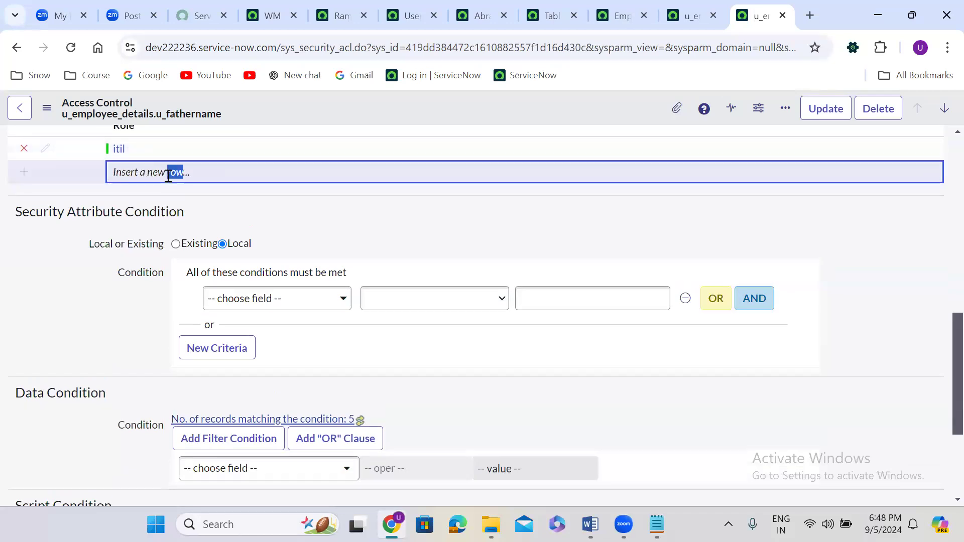
text(it)
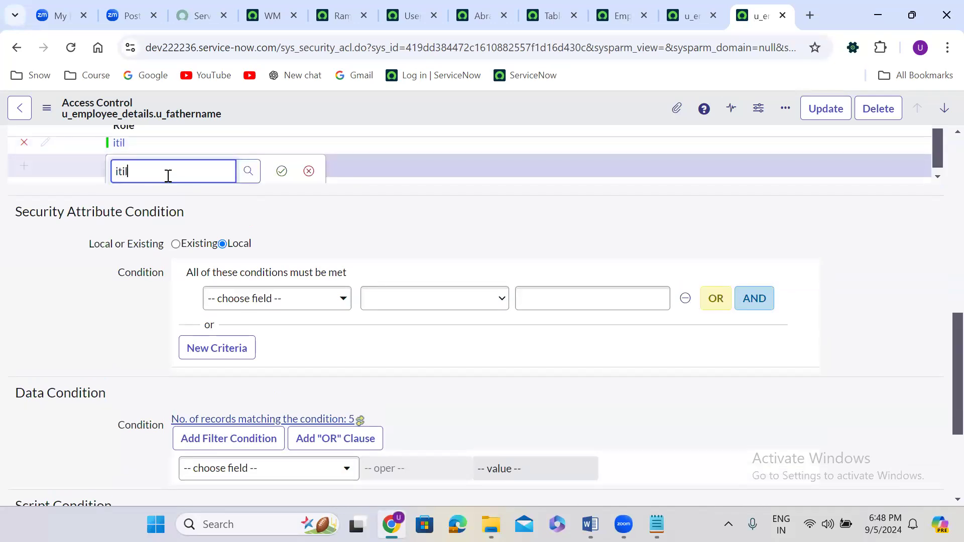
text(il)
click(155, 231)
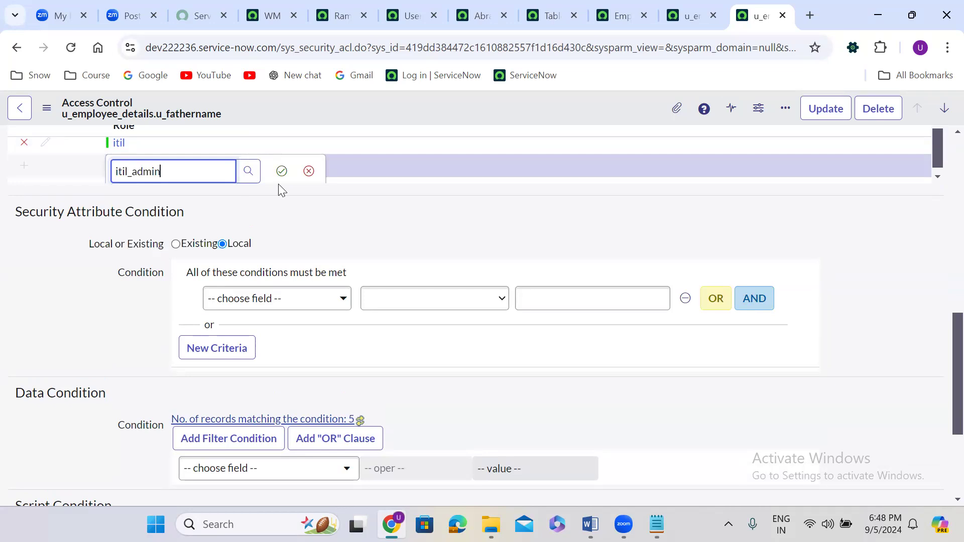
click(282, 171)
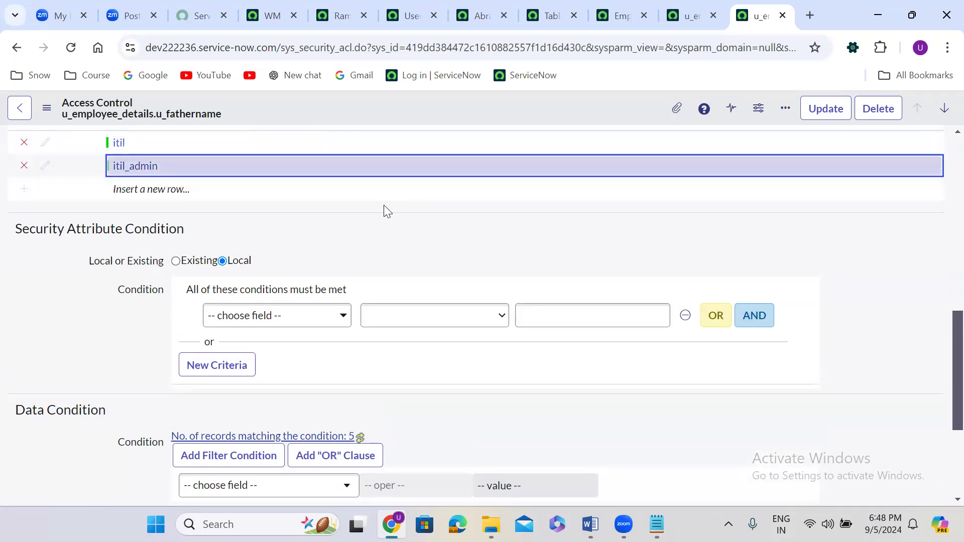
scroll(384, 205, up, 10)
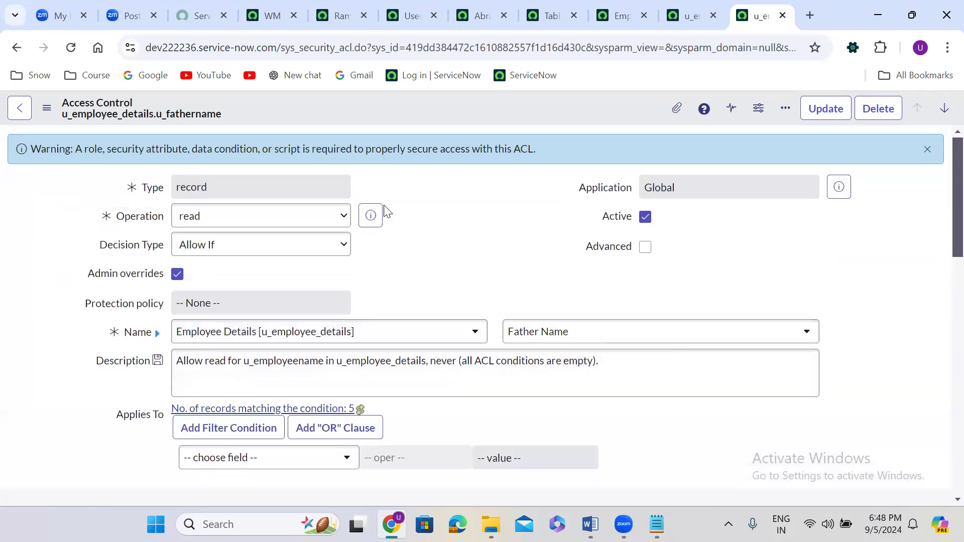
right_click(425, 106)
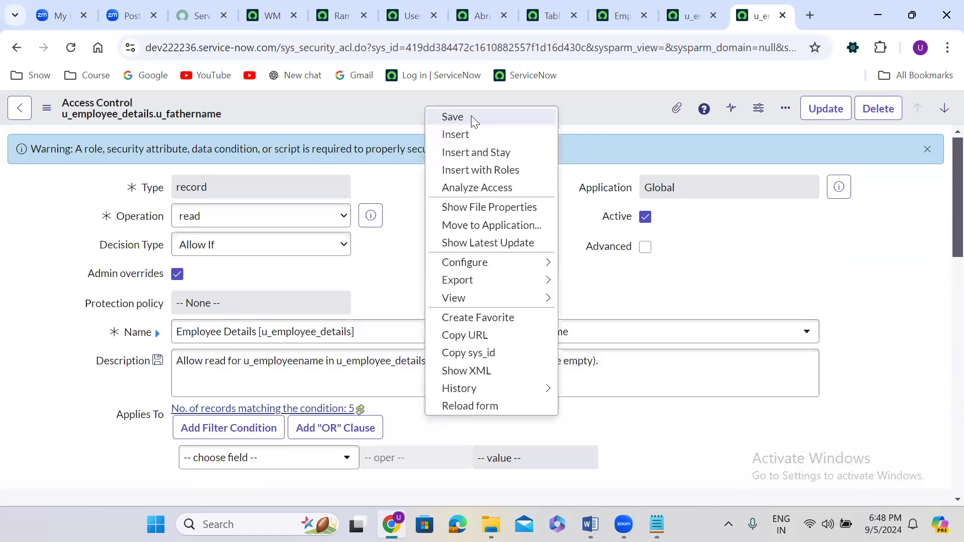
click(474, 116)
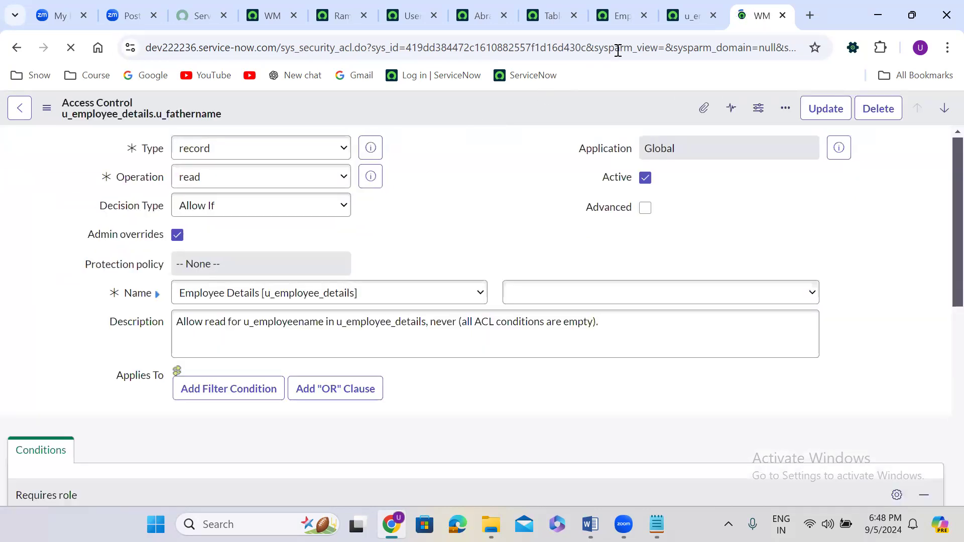
Switch to the open u_employeename read ACL, change its field to Mother Name and insert it as a new ACL, accepting the security rules
click(616, 10)
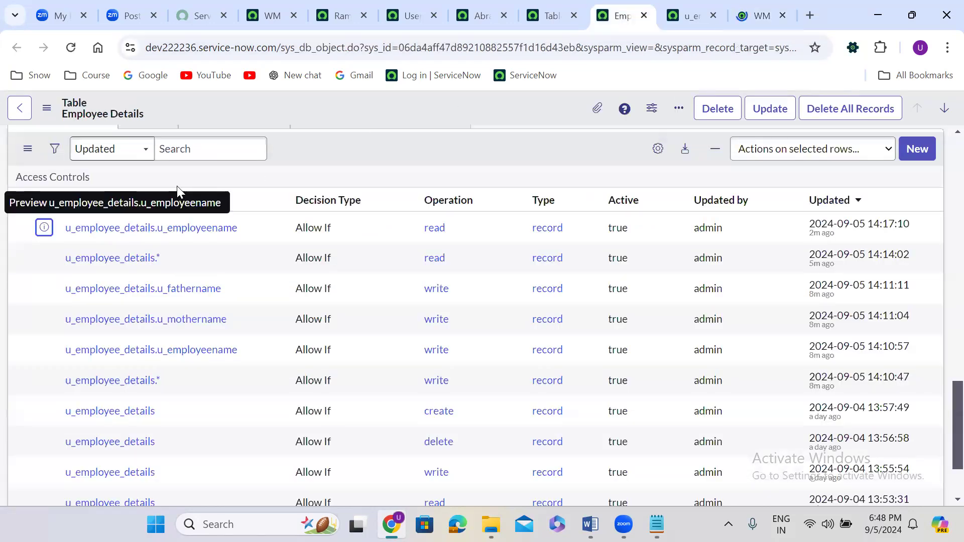
click(683, 13)
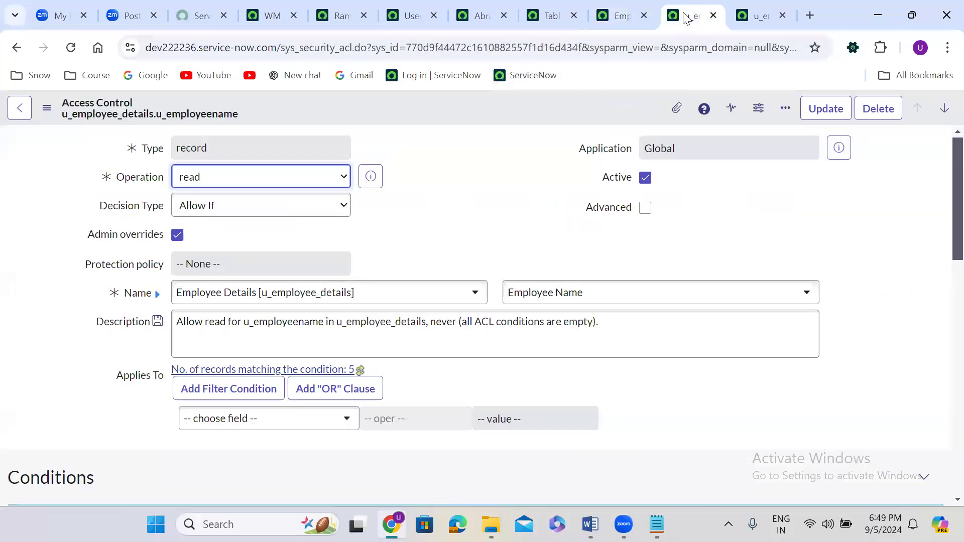
click(545, 292)
text(moth)
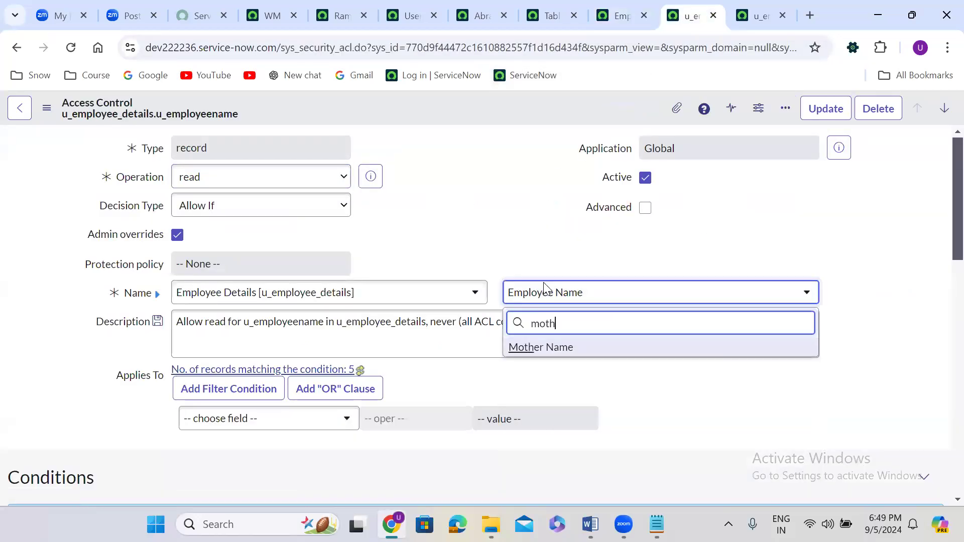
click(543, 348)
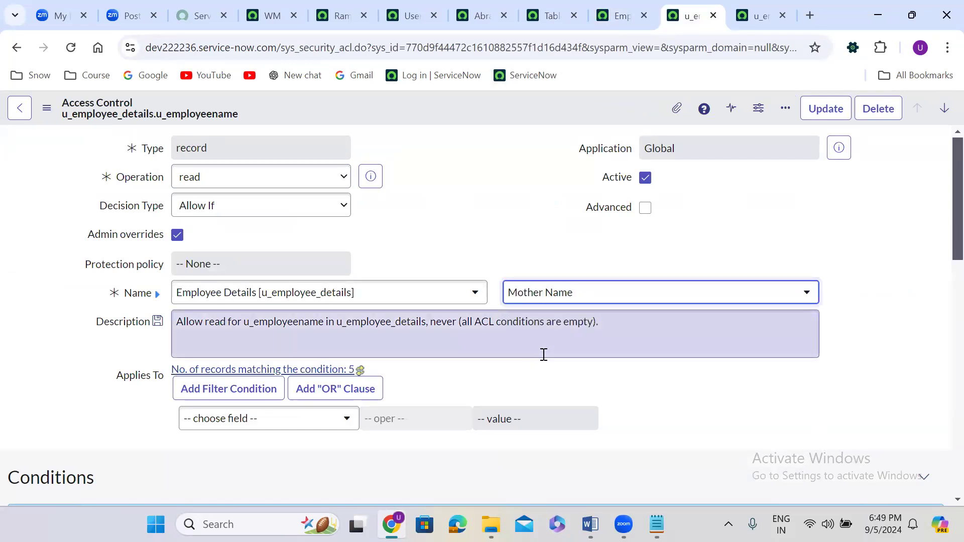
right_click(434, 101)
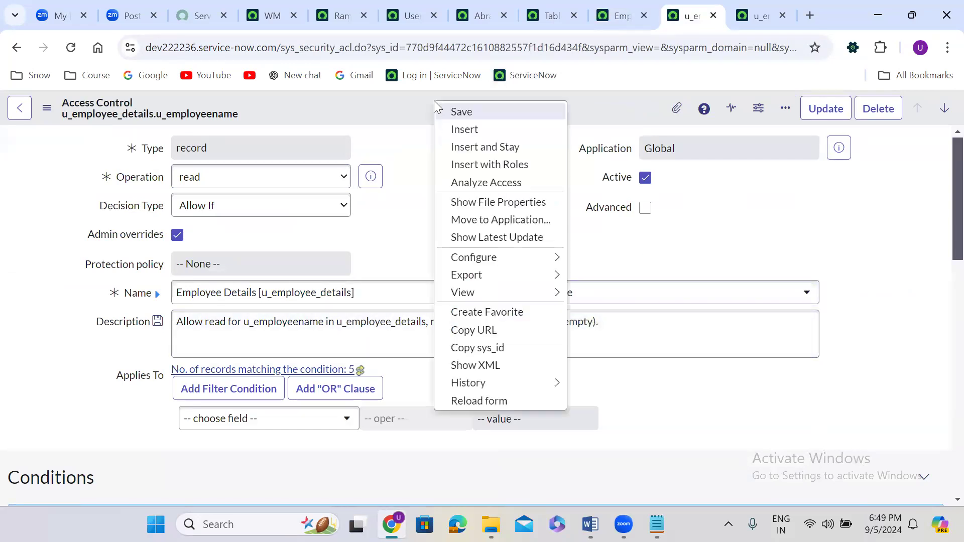
click(482, 150)
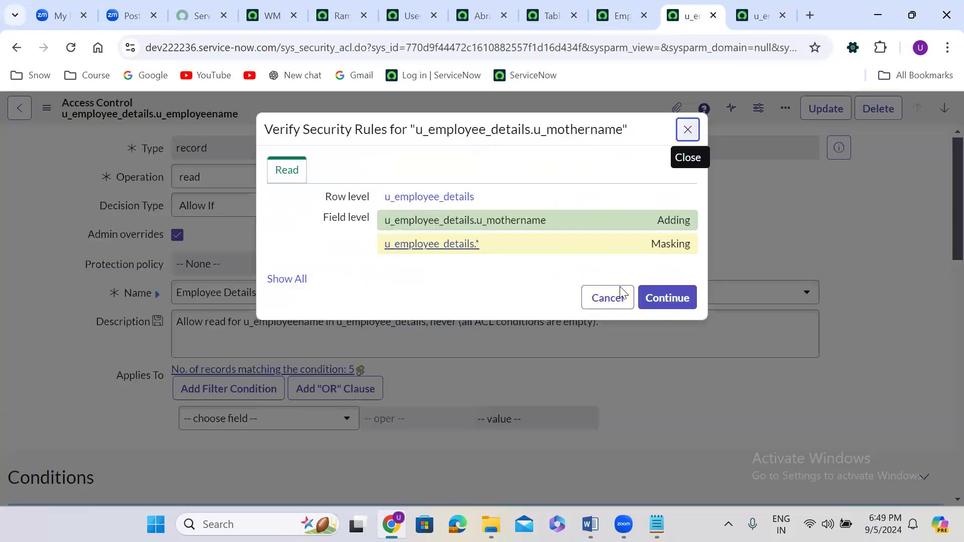
click(672, 296)
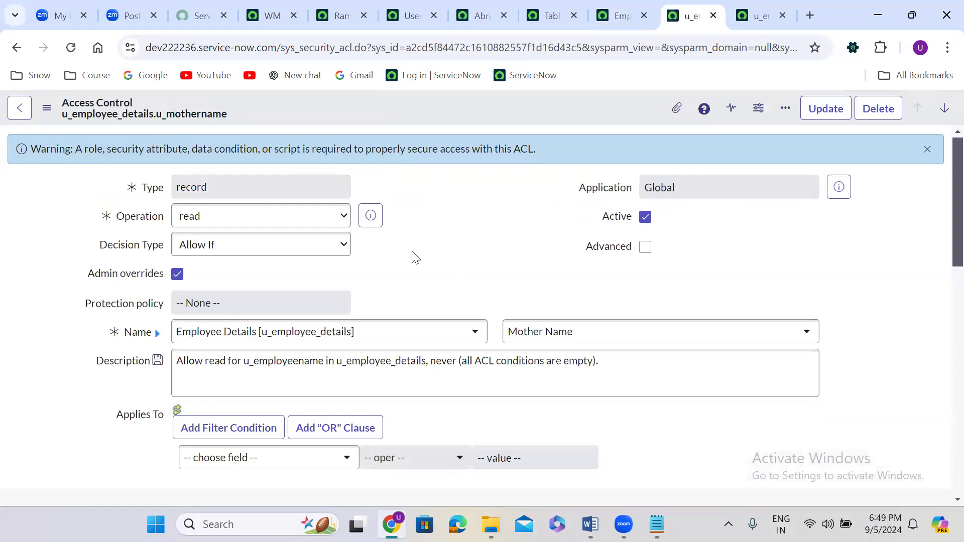
Add itil as a required role on the u_mothername read ACL
scroll(414, 257, down, 6)
scroll(412, 251, down, 2)
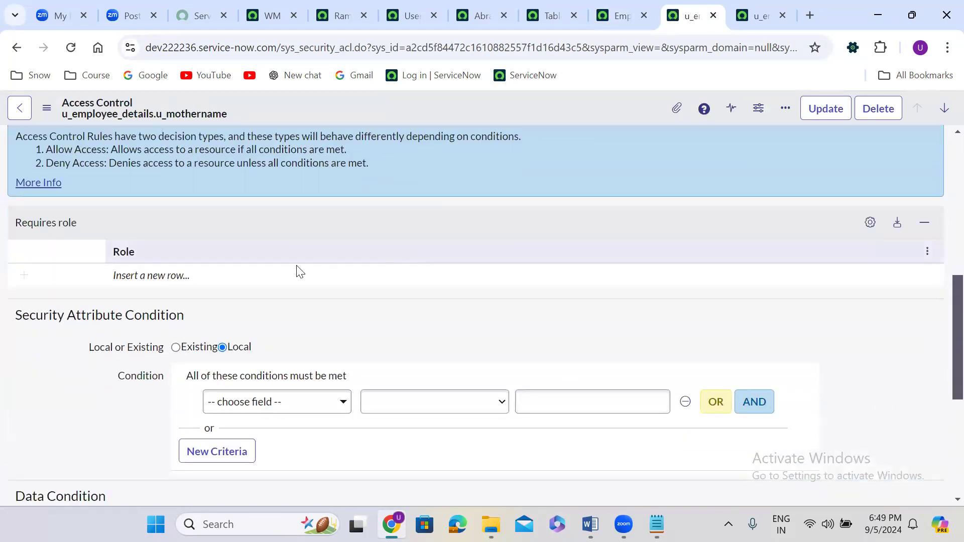
click(186, 275)
click(186, 276)
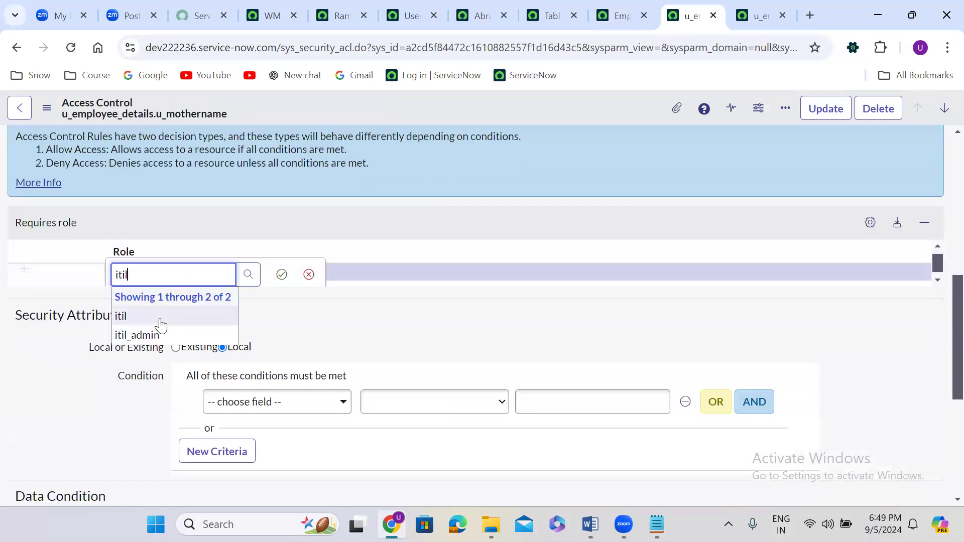
click(159, 317)
click(281, 274)
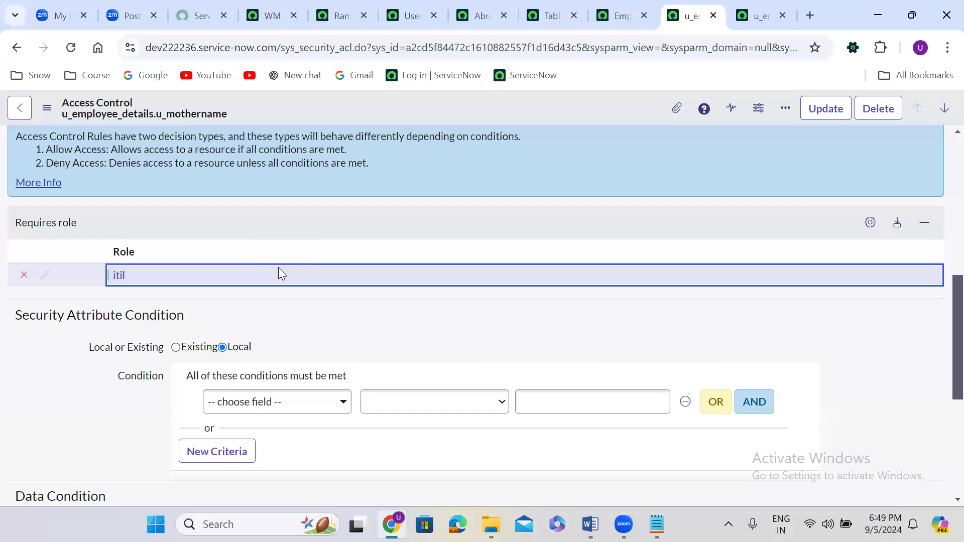
Add itil_admin as a second required role and save the u_mothername read ACL
click(146, 298)
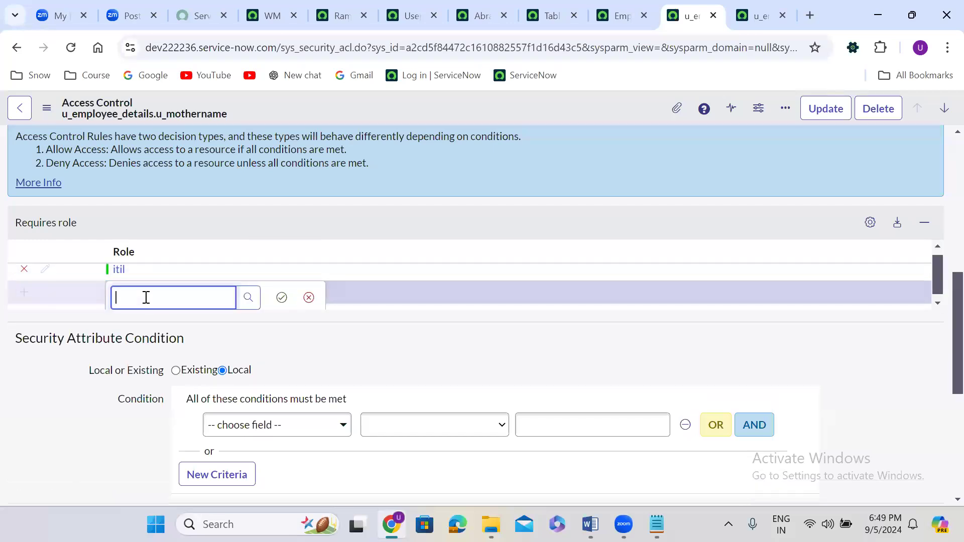
text(itil)
click(152, 355)
click(280, 299)
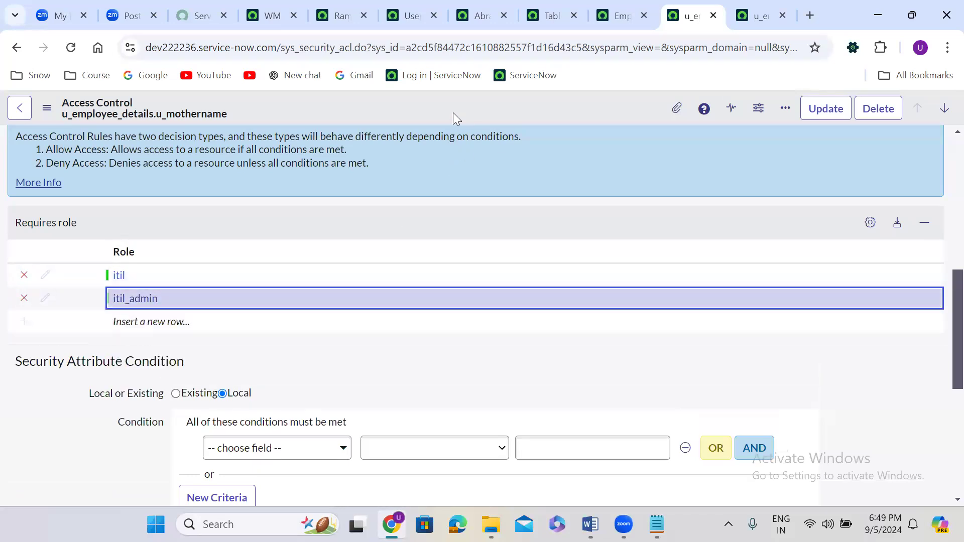
right_click(436, 108)
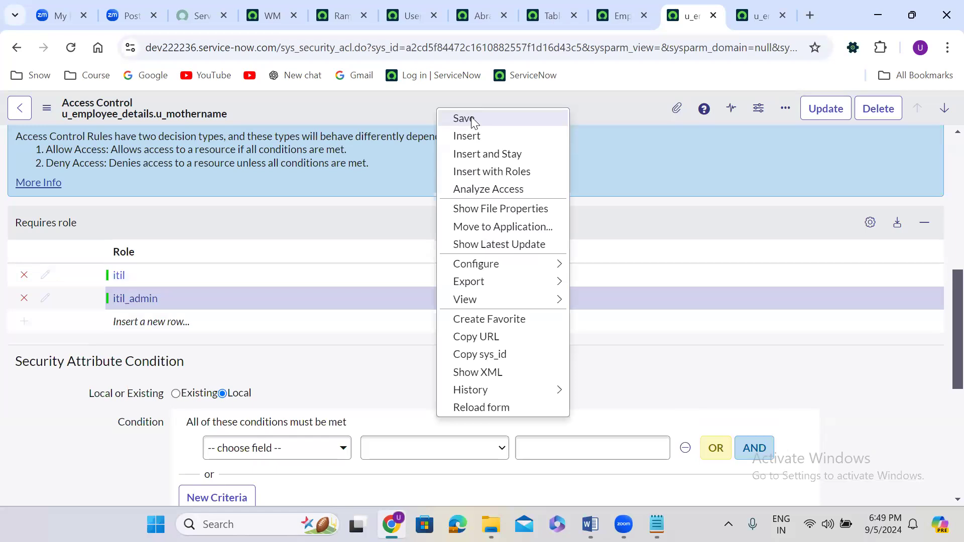
click(471, 116)
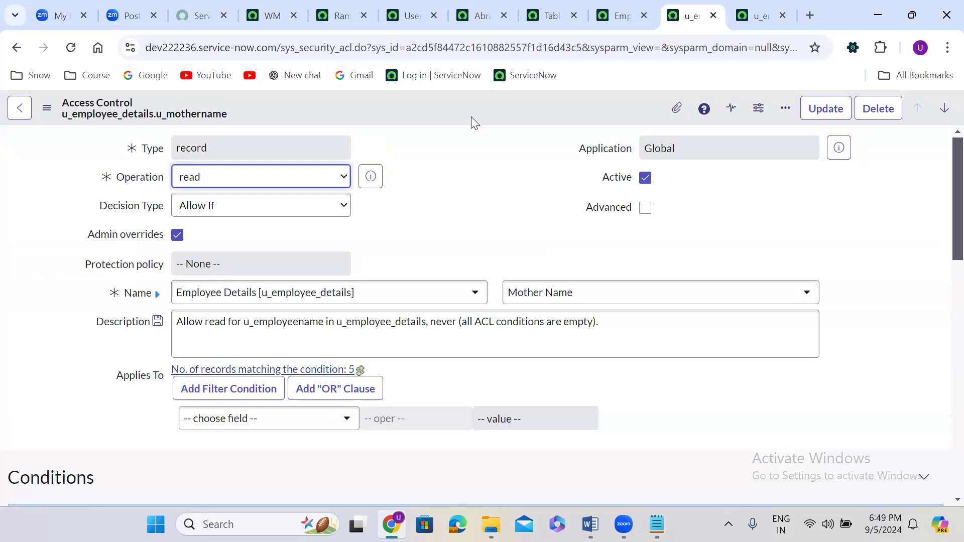
Return to the Employee Details table and refresh its Access Controls list to check the field-level read ACLs
click(426, 169)
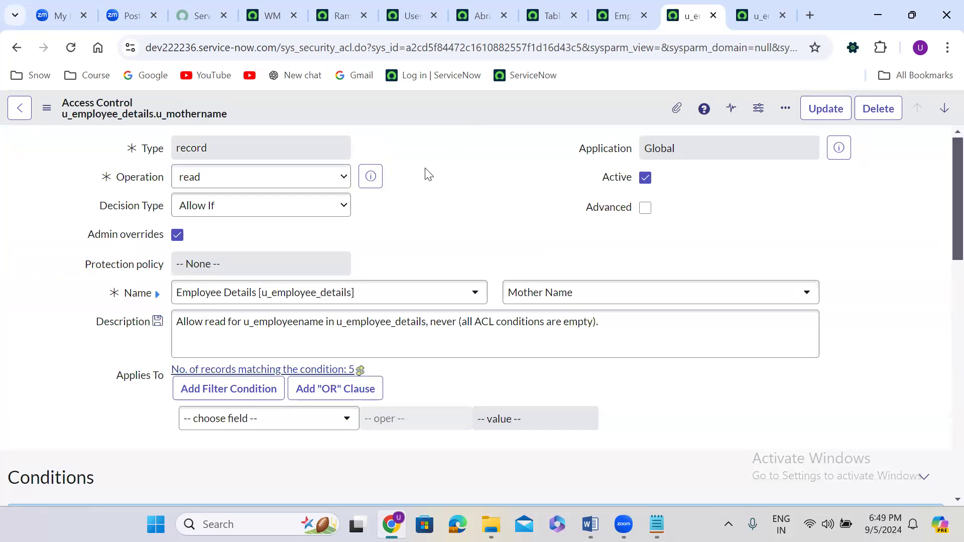
click(621, 15)
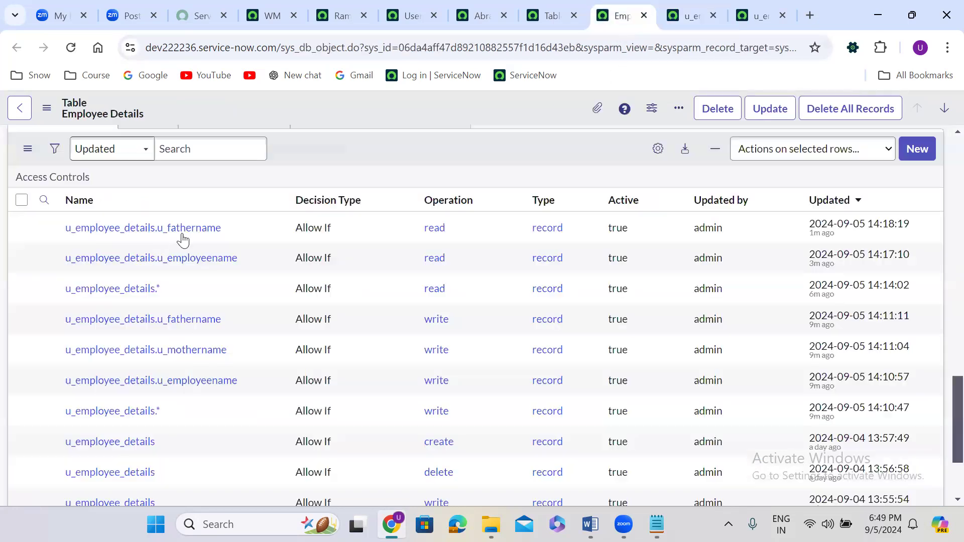
click(80, 182)
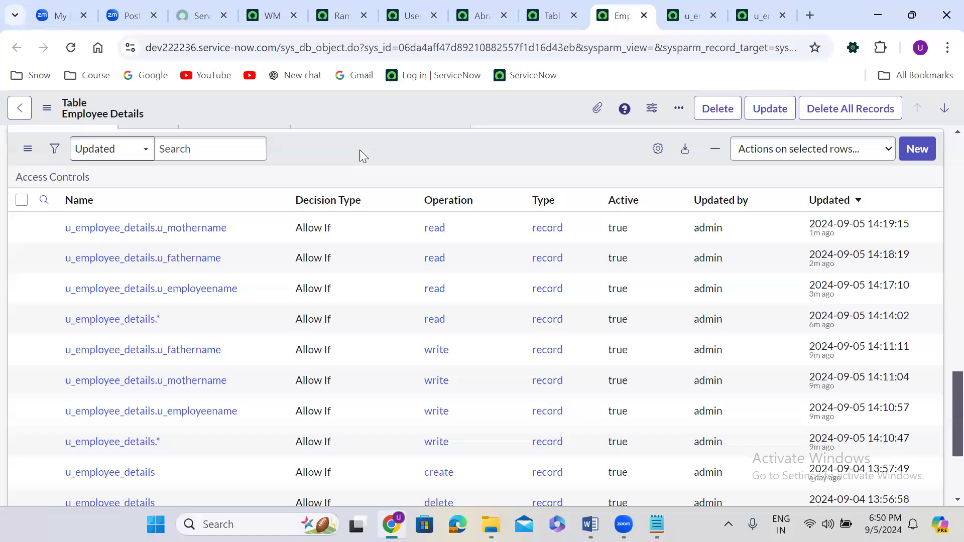
Return to the ServiceNow home page and impersonate the test user who holds the itil role
click(276, 15)
click(616, 5)
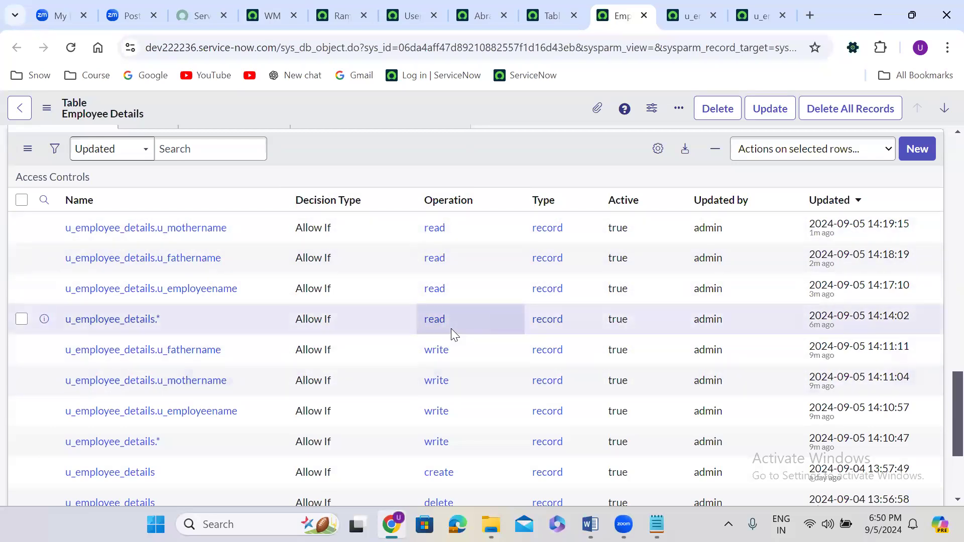
click(273, 16)
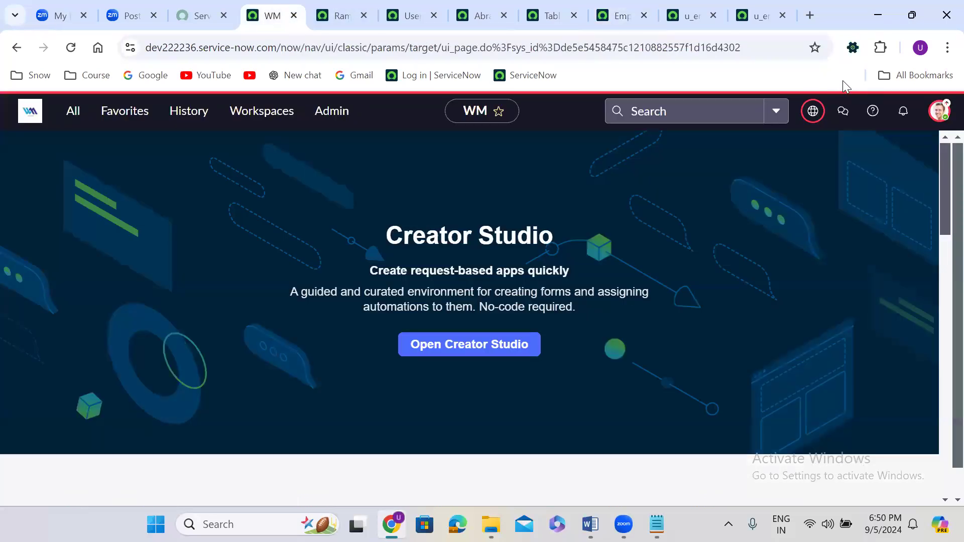
click(489, 12)
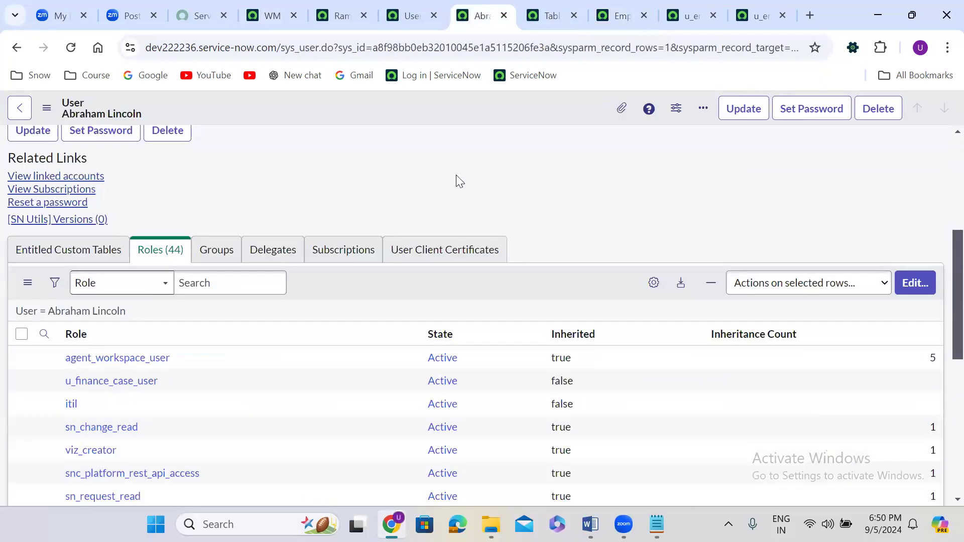
click(273, 15)
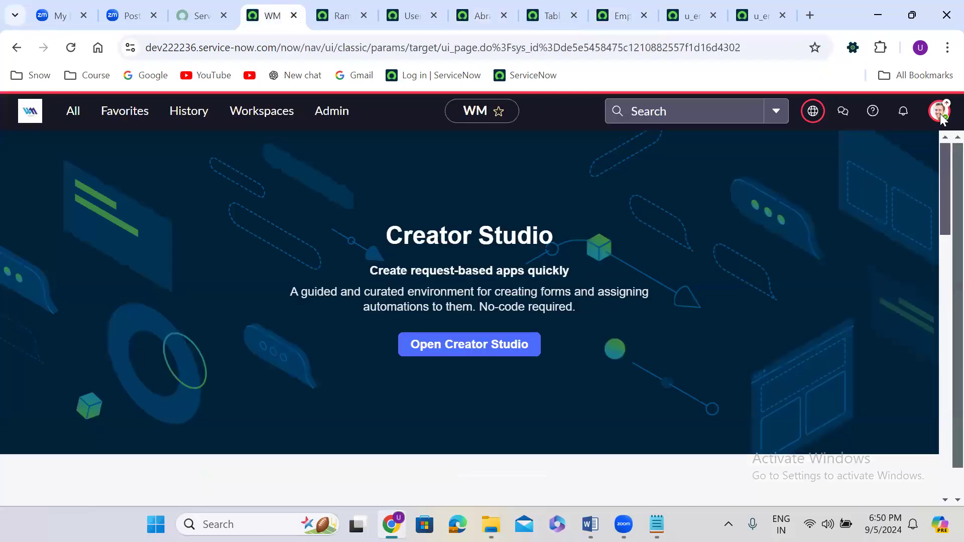
click(943, 111)
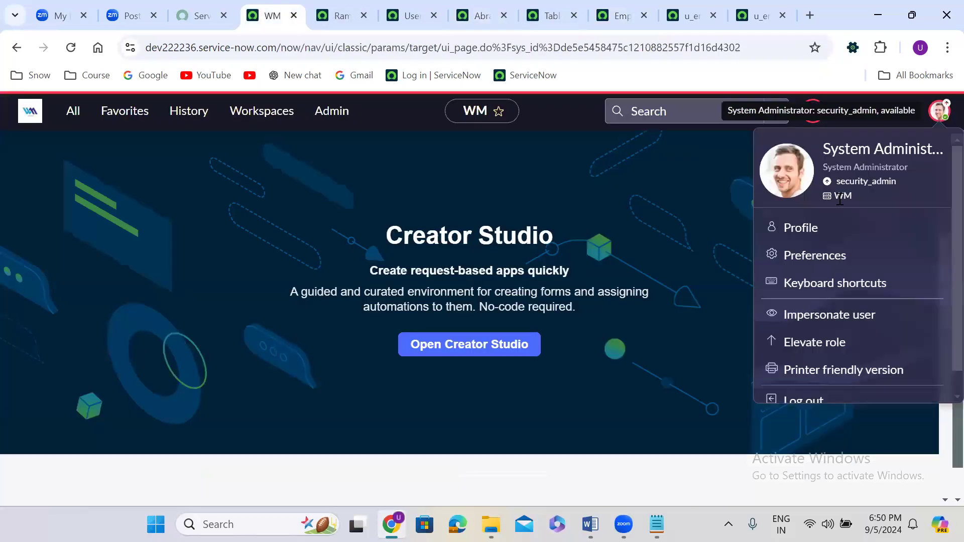
click(829, 317)
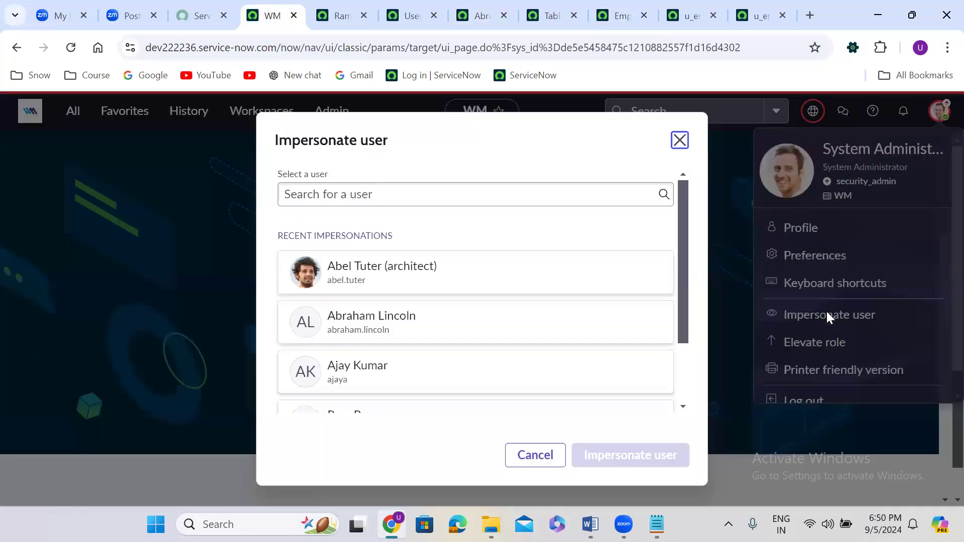
click(455, 322)
click(623, 456)
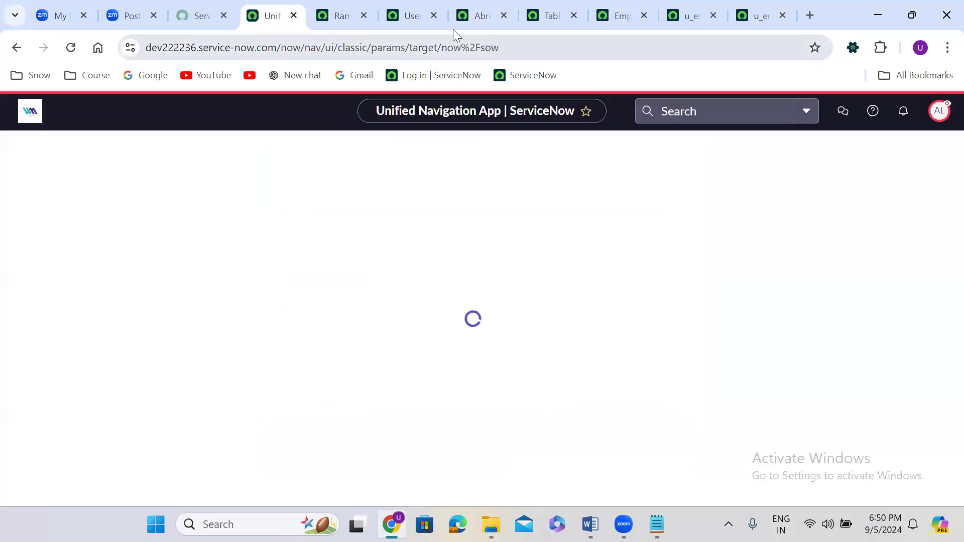
As the impersonated user, check the Employee Details list, its first record and the blank new-record form for field access
click(342, 8)
click(16, 47)
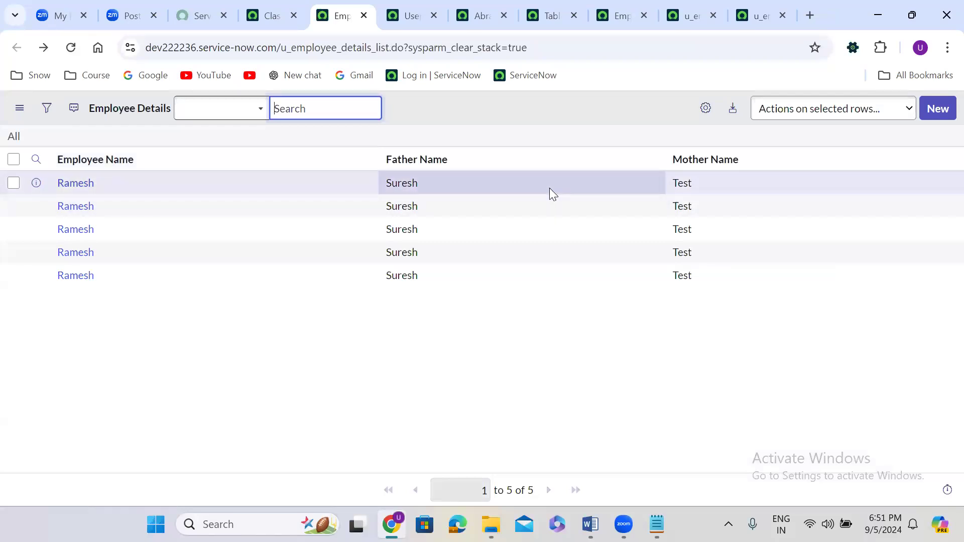
click(80, 182)
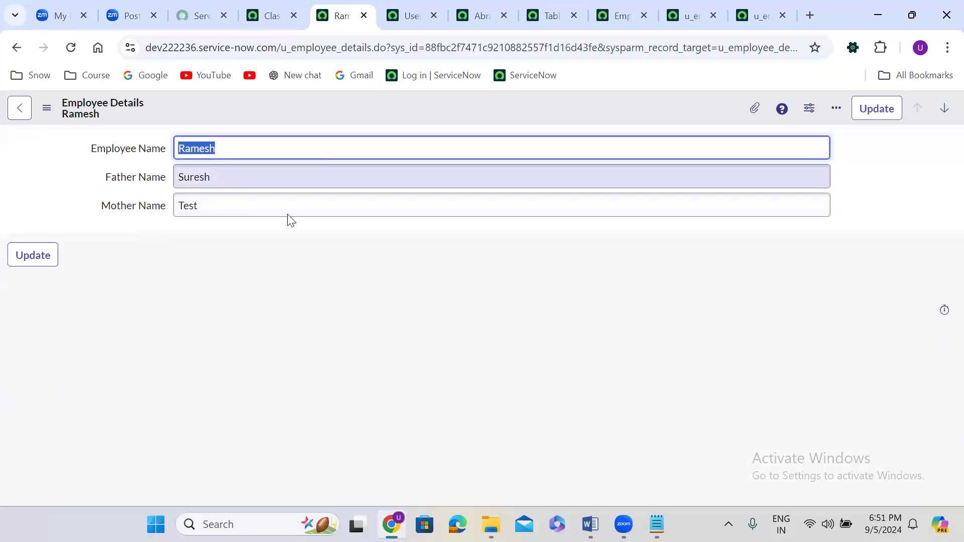
click(17, 48)
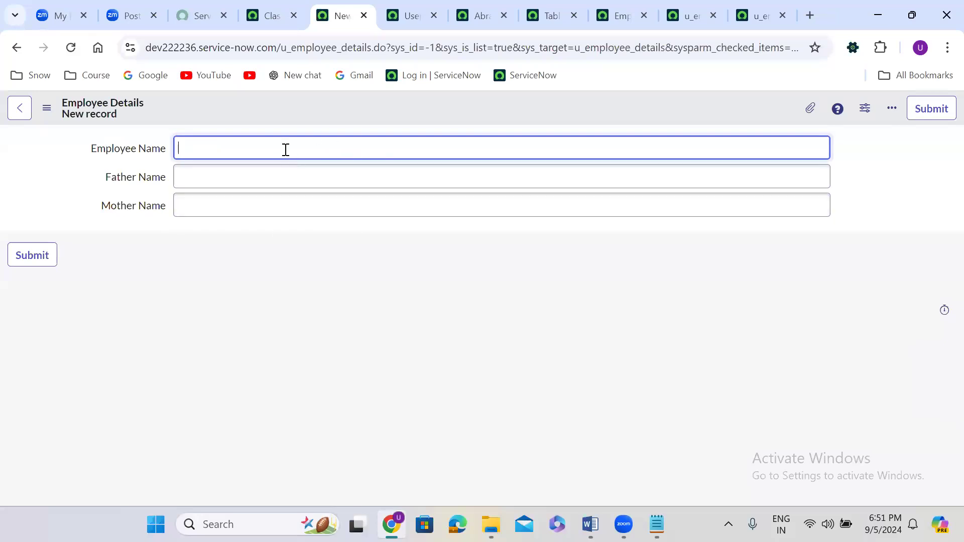
click(15, 47)
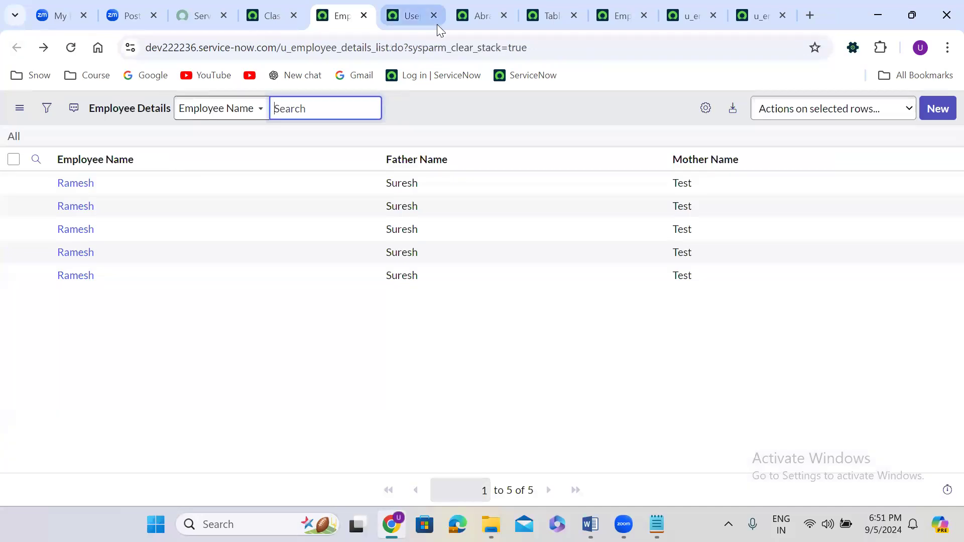
End the impersonation and go back to the administrator session
click(273, 7)
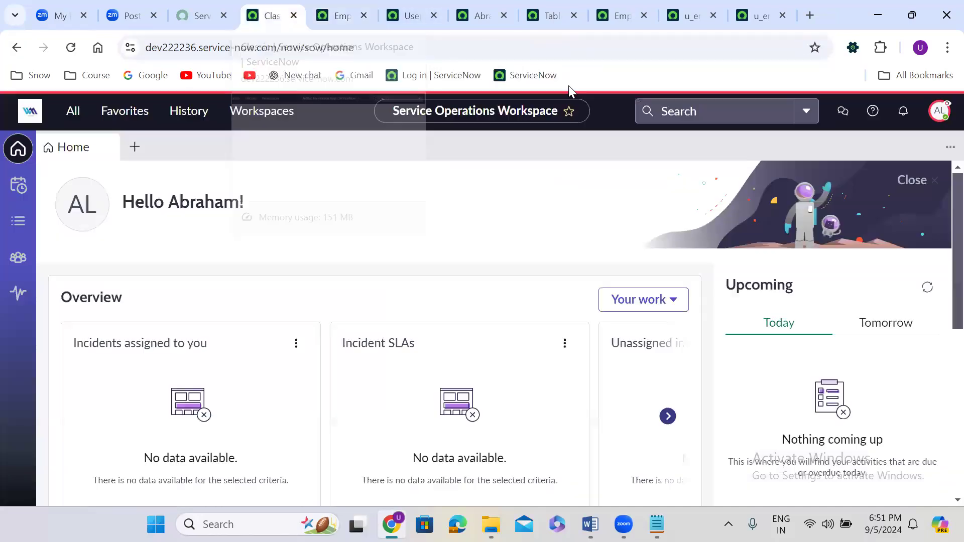
click(940, 111)
click(816, 316)
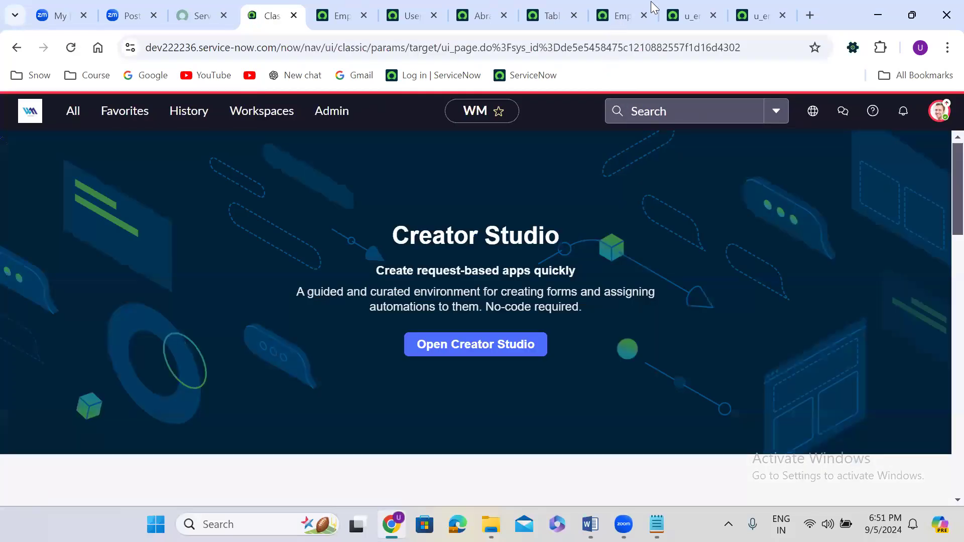
On the open u_mothername read ACL, set the operation to create and the field to *, and insert it as a new ACL, accepting the security rules
click(683, 3)
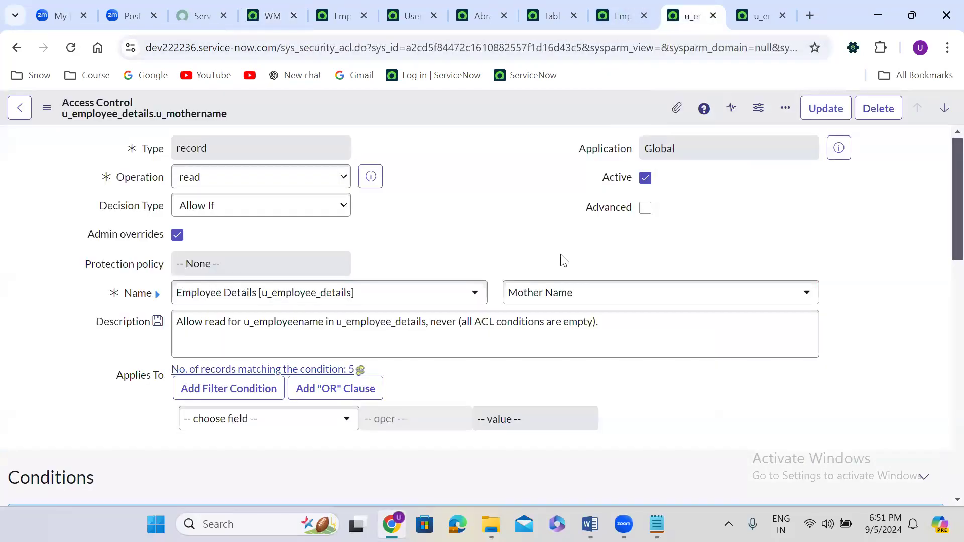
click(260, 186)
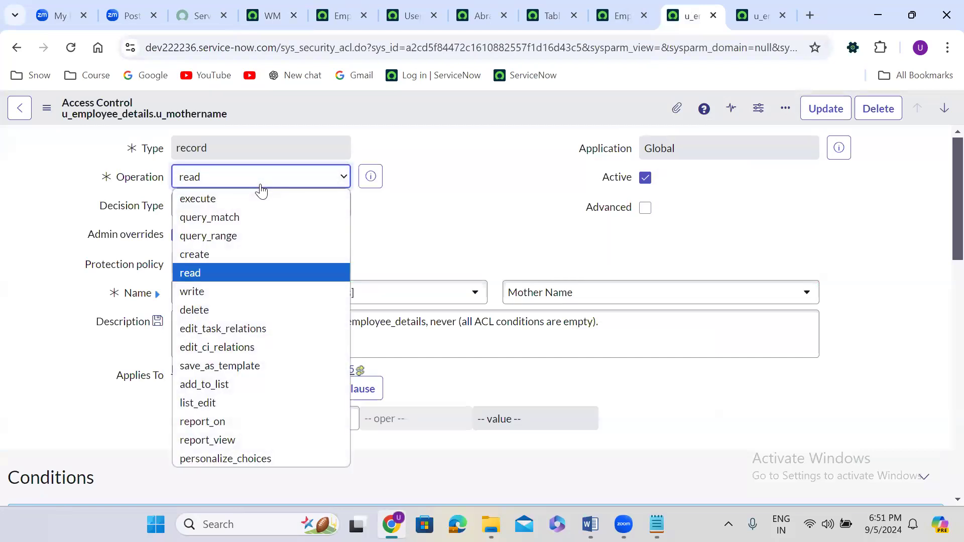
click(228, 252)
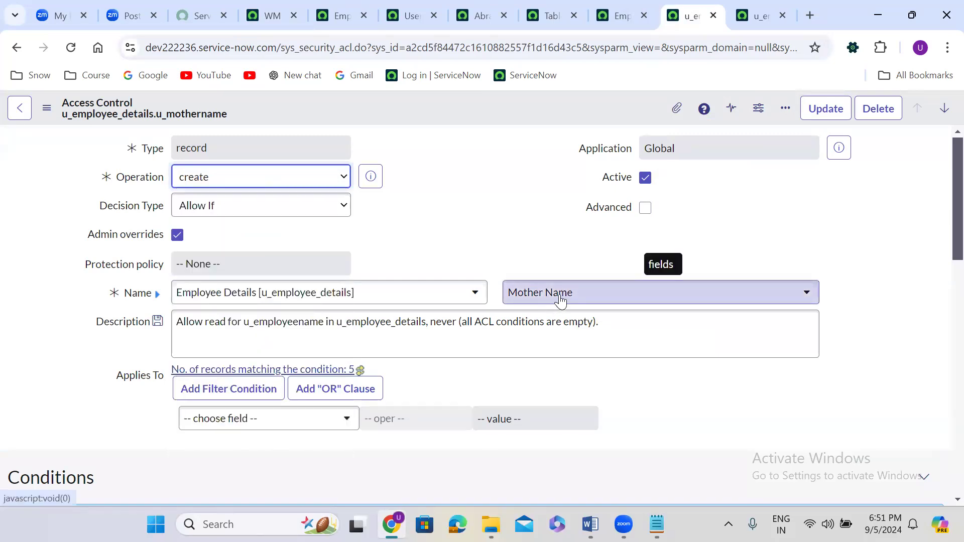
click(561, 299)
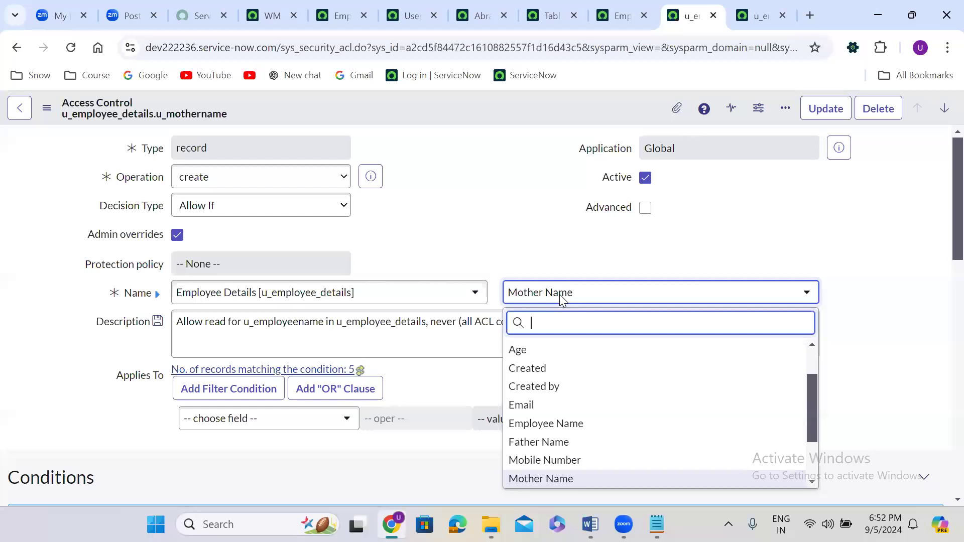
text(8)
key(BackSpace)
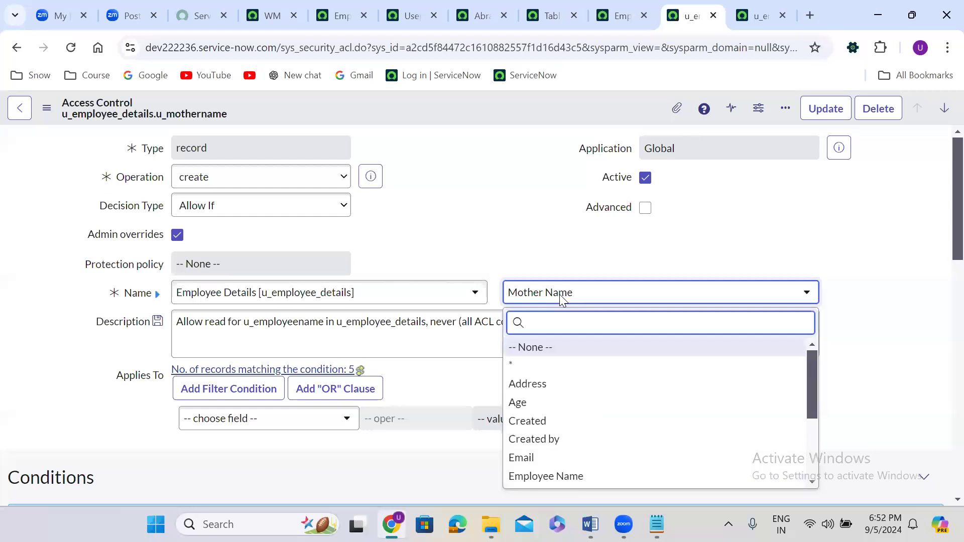
text(*)
click(567, 349)
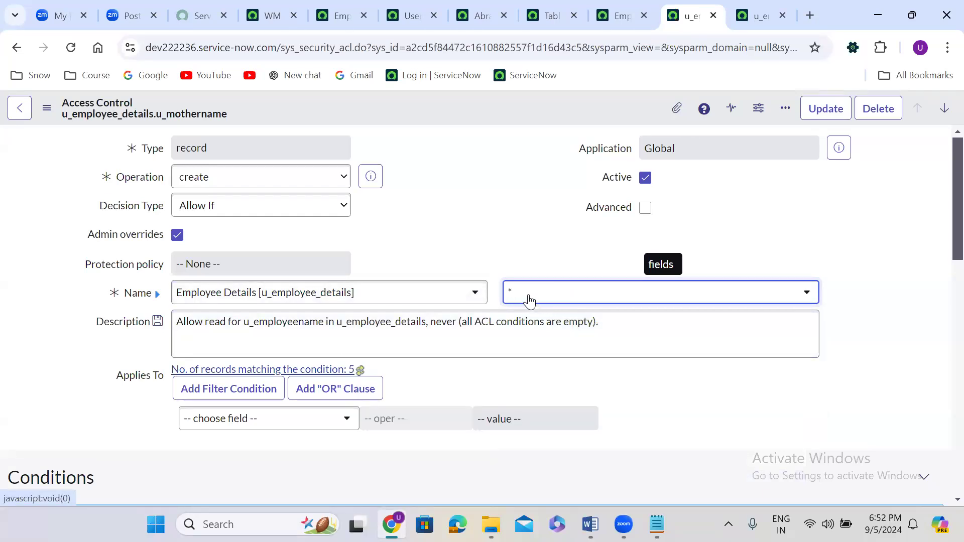
click(424, 231)
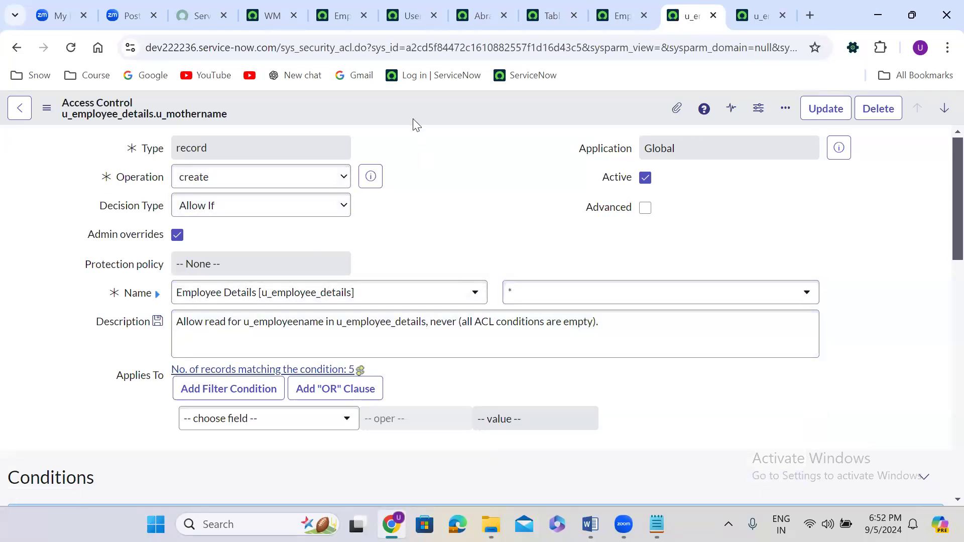
right_click(408, 99)
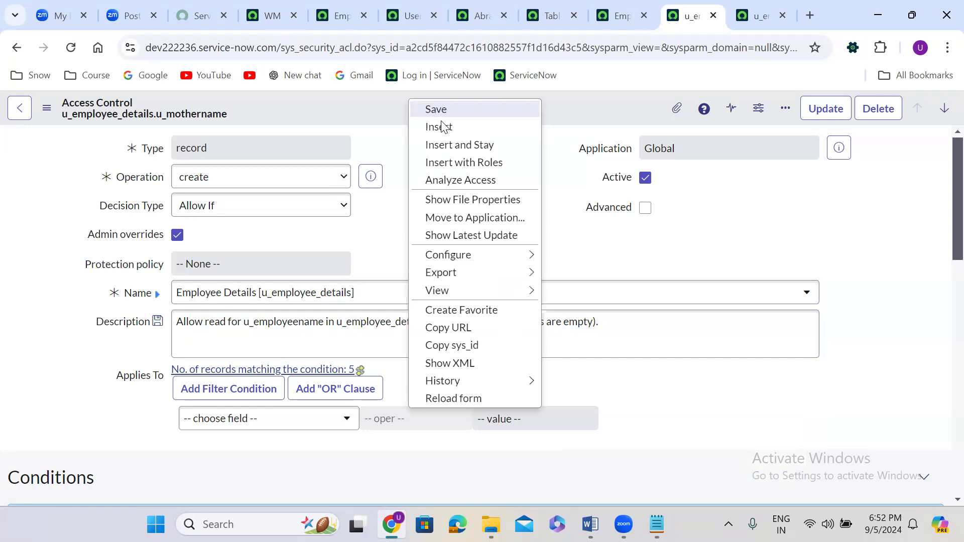
click(458, 145)
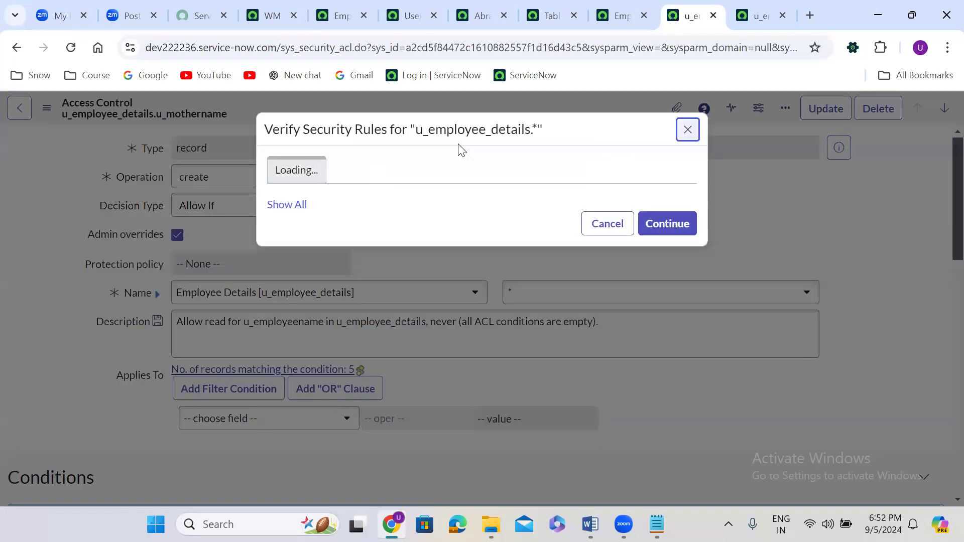
click(676, 303)
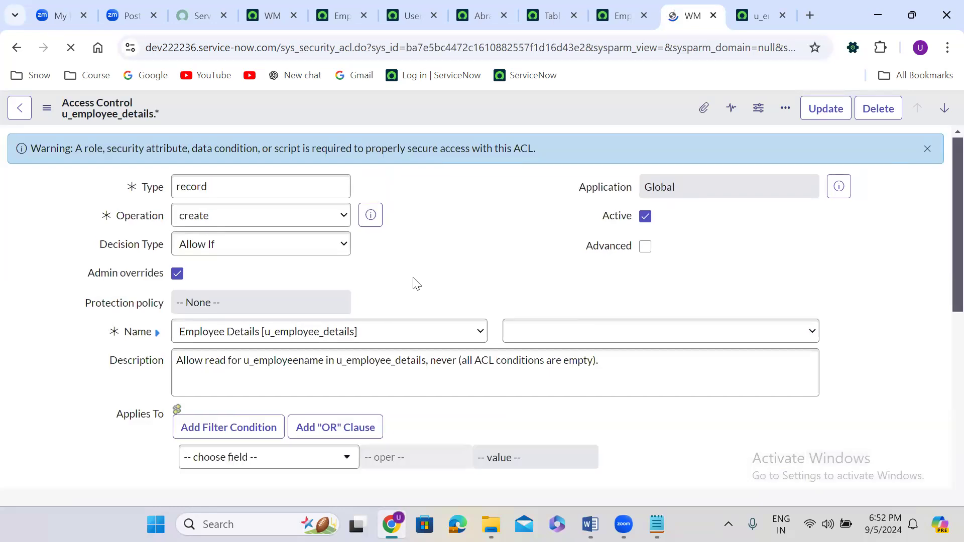
Add itil_admin as a required role on the u_employee_details.* create ACL and save it
double_click(149, 303)
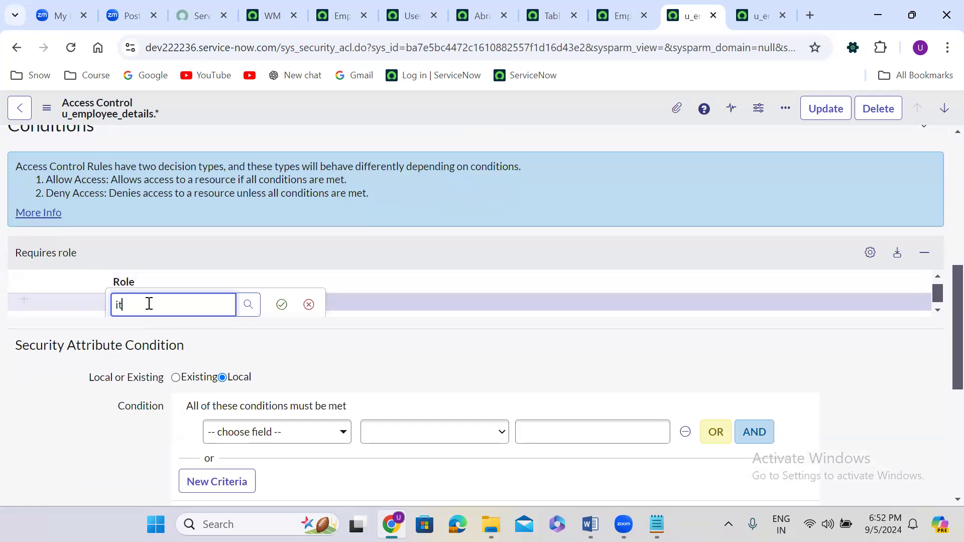
text(itil)
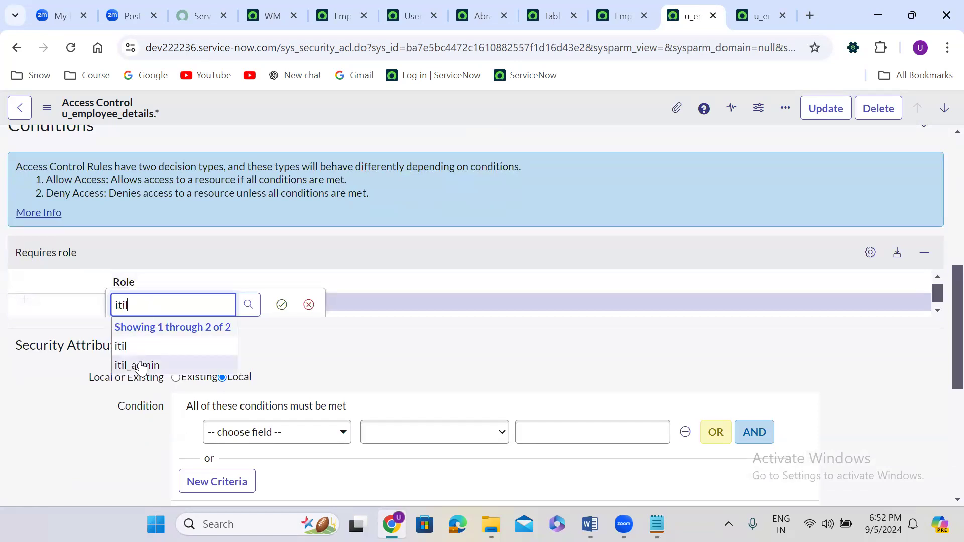
click(138, 364)
click(280, 305)
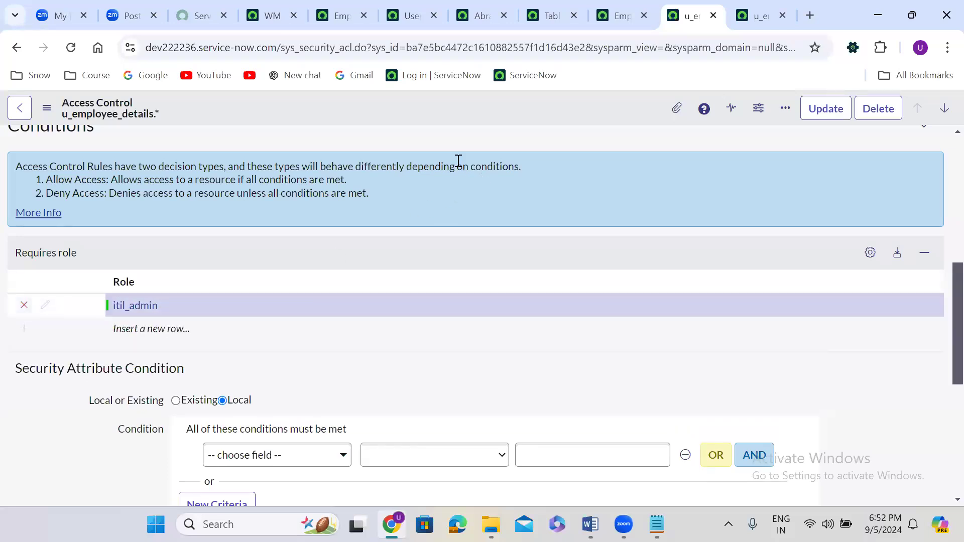
right_click(420, 106)
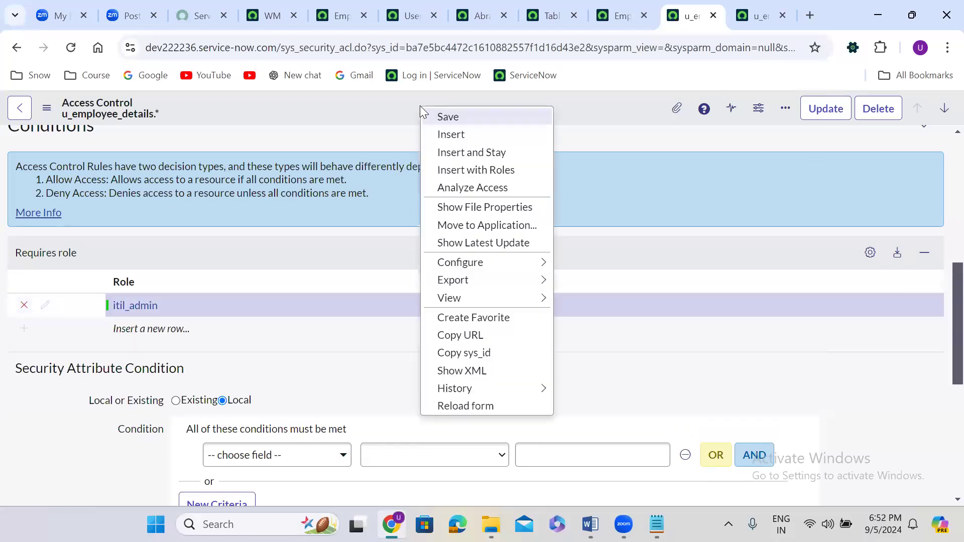
click(474, 114)
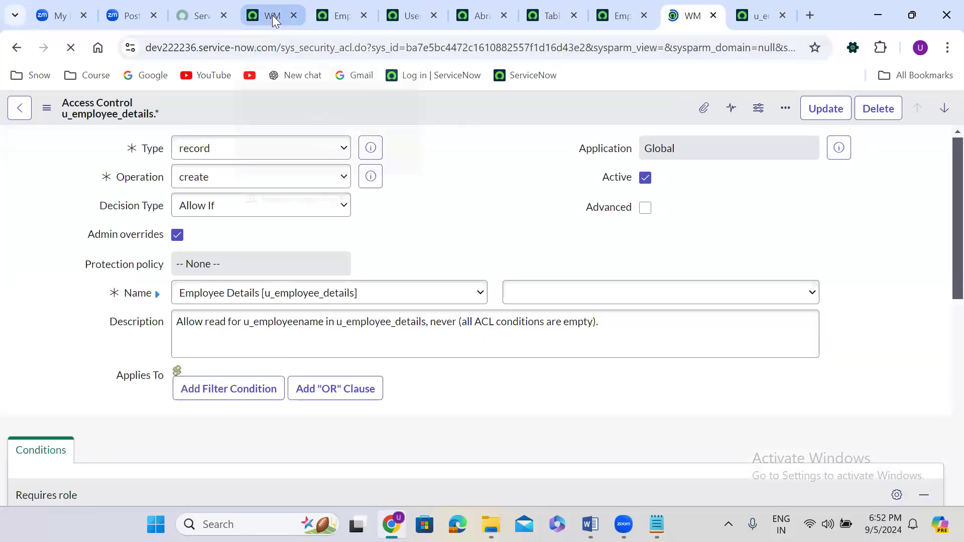
Impersonate the itil test user again from the home page to test the new create ACL
click(273, 15)
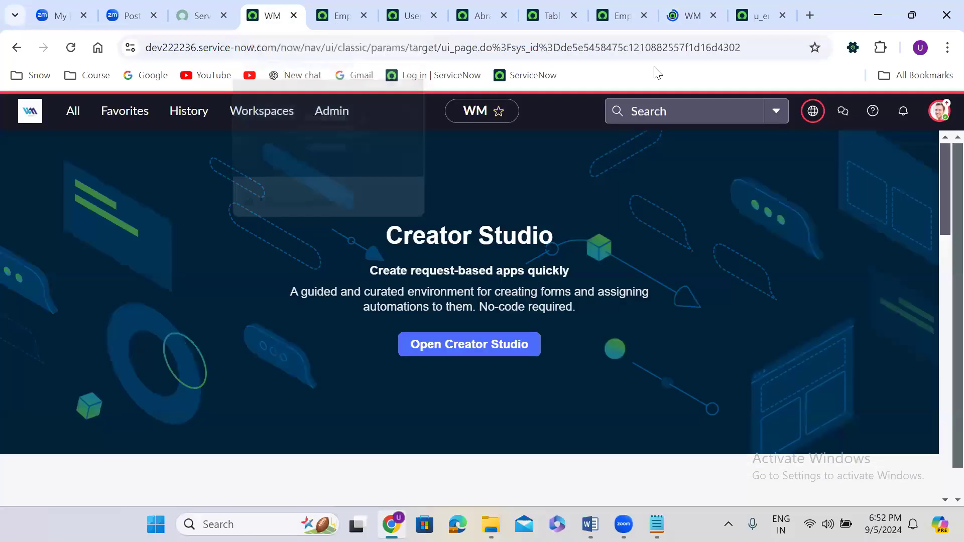
click(939, 113)
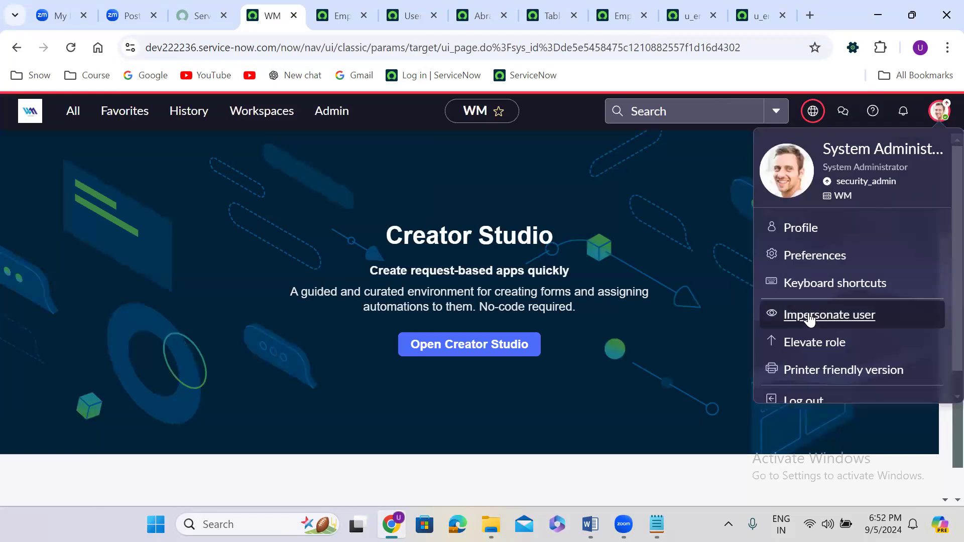
click(829, 318)
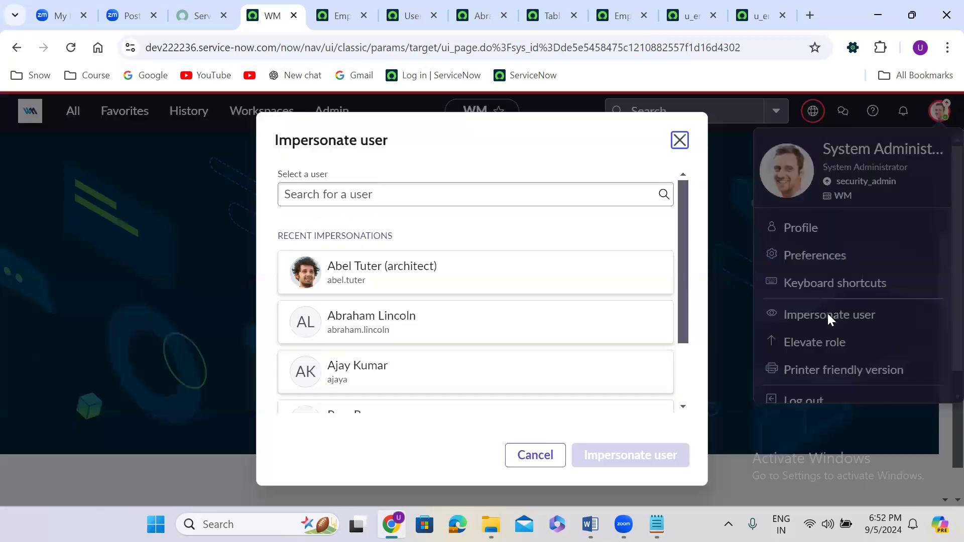
click(465, 333)
click(647, 456)
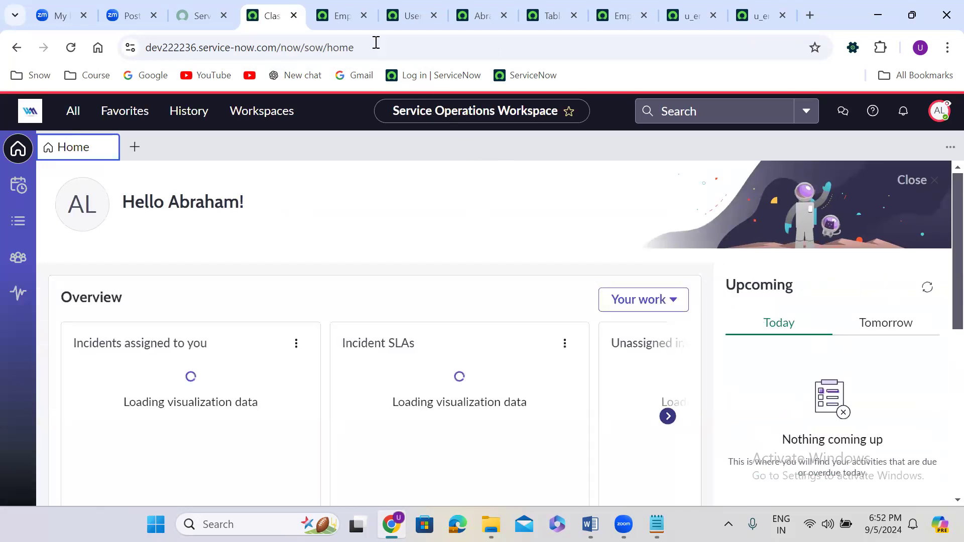
Refresh the Employee Details list and open a new record form to check which fields can be filled in
click(349, 17)
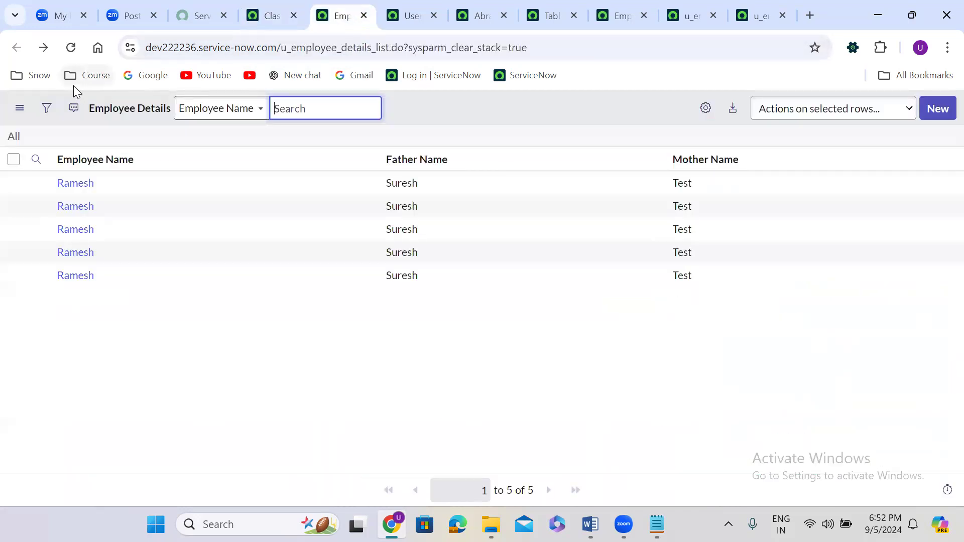
click(70, 47)
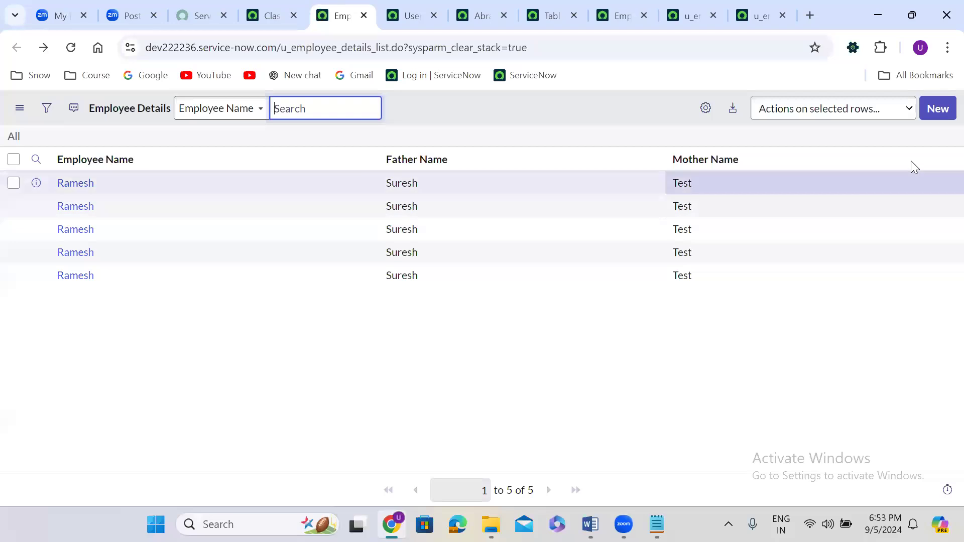
click(932, 108)
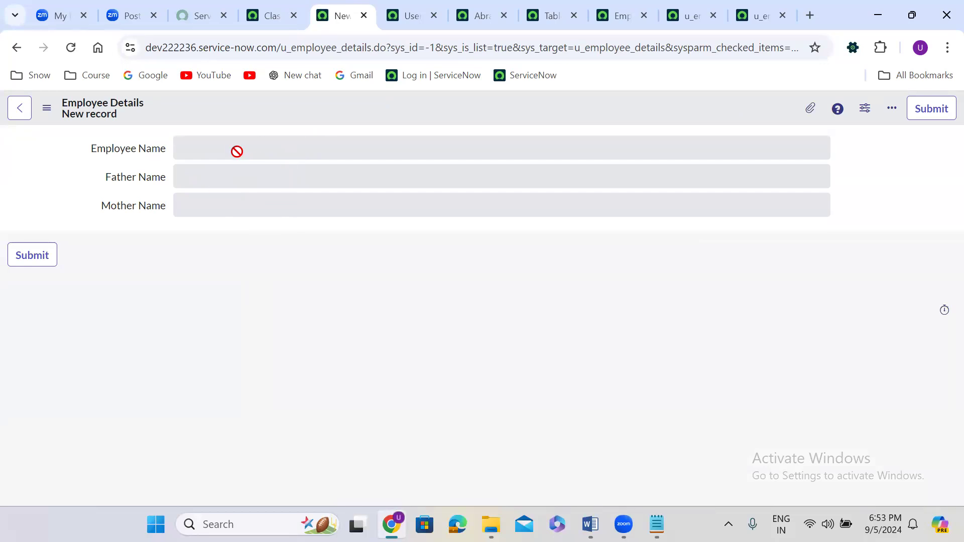
Open the first existing Employee Details record and a new record form to compare which fields are editable
click(16, 47)
click(86, 184)
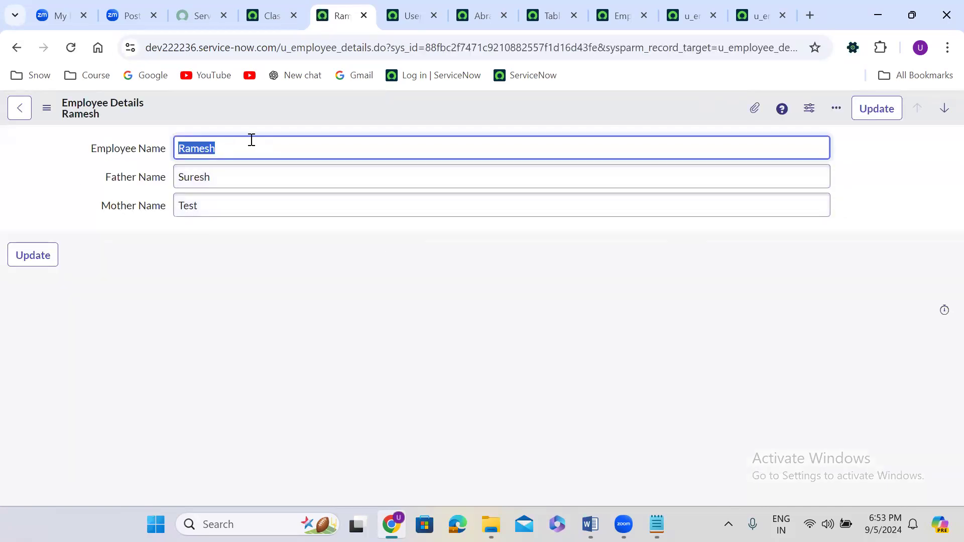
click(17, 49)
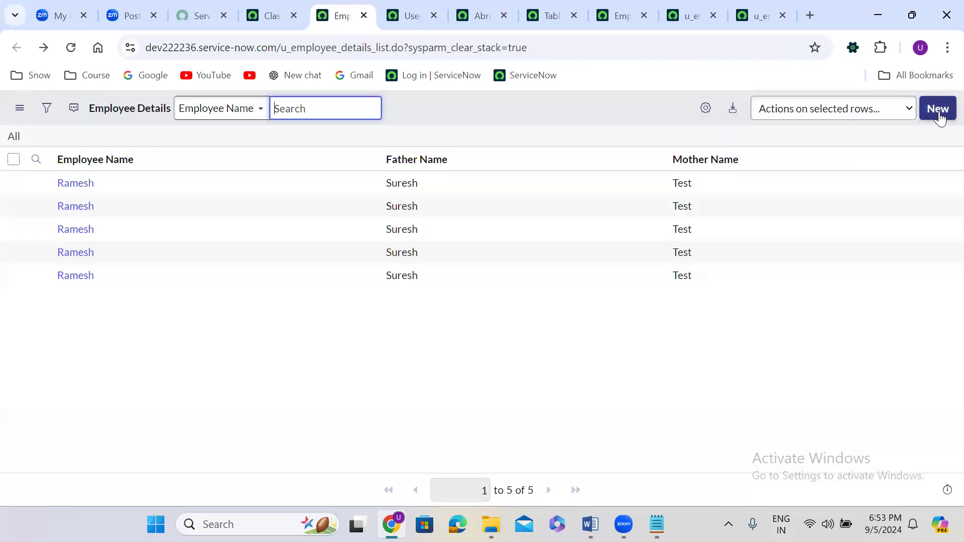
click(938, 109)
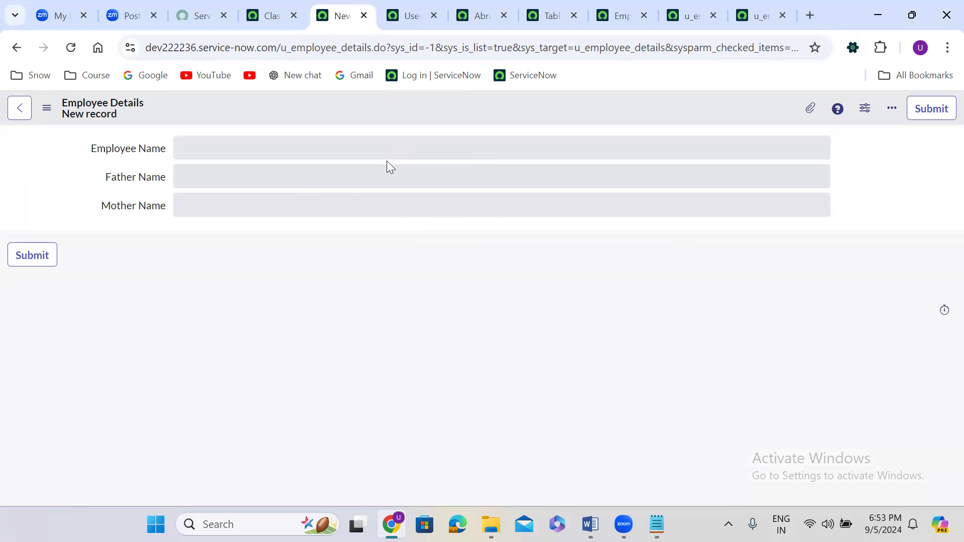
click(18, 48)
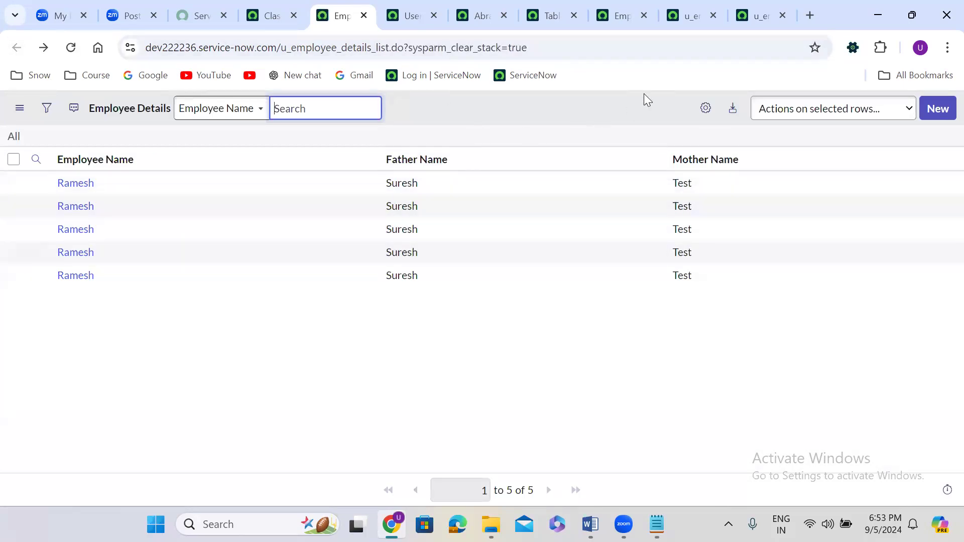
End the impersonation of the itil test user from the home page
click(608, 3)
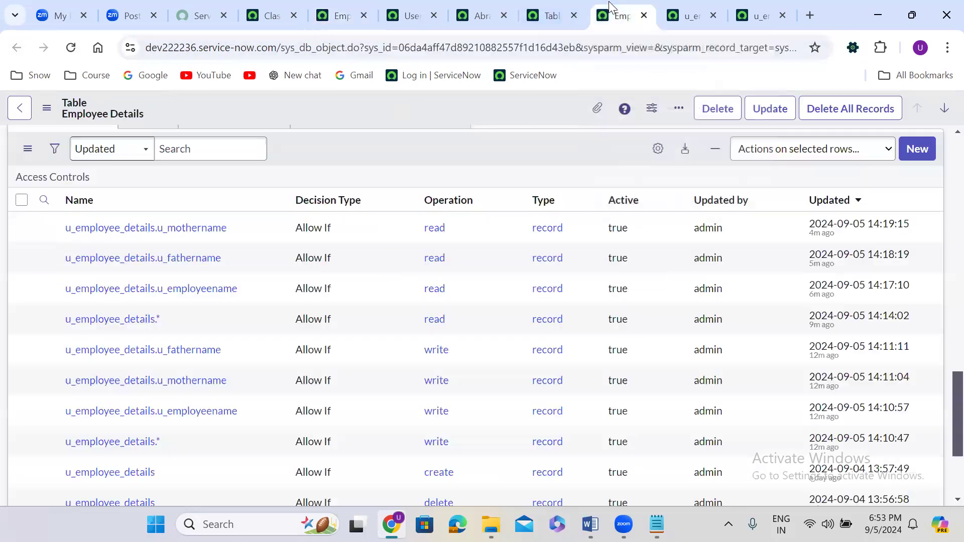
click(287, 7)
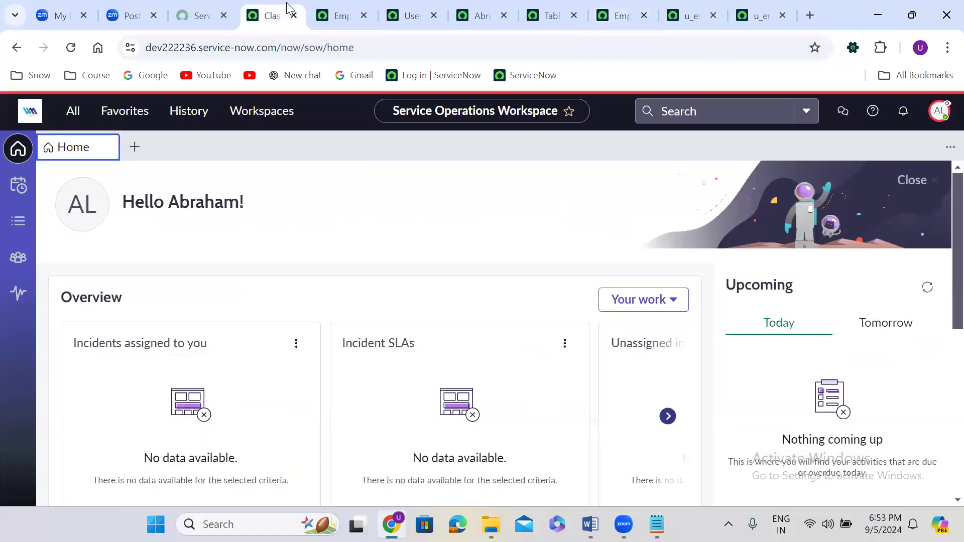
click(940, 110)
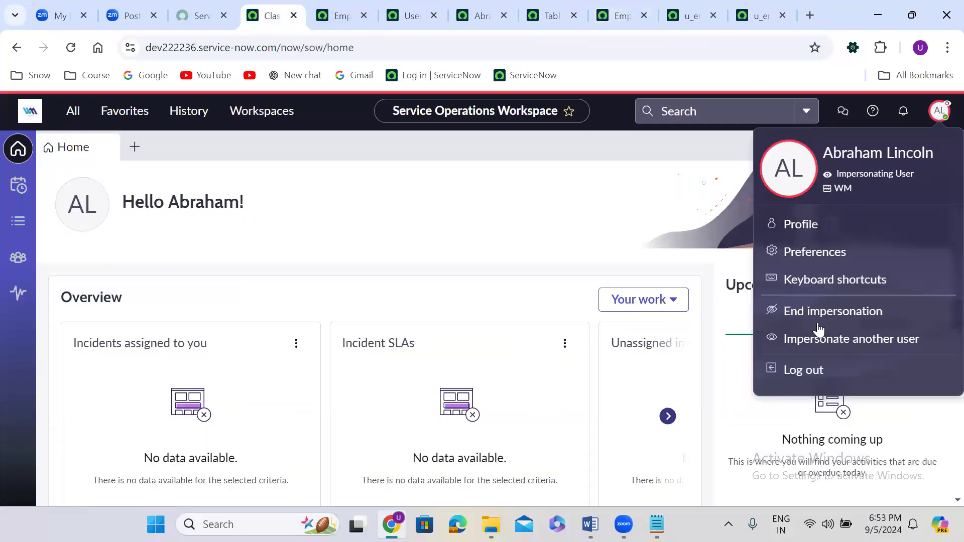
click(828, 314)
On the open u_employee_details.* create ACL, set the field to Employee Name and insert it as a new ACL, accepting the security rules
click(680, 19)
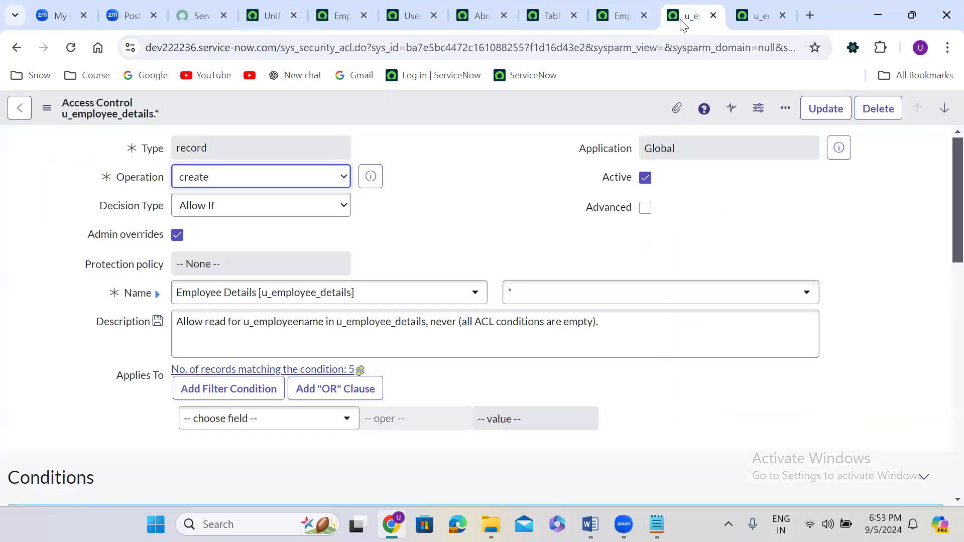
click(527, 285)
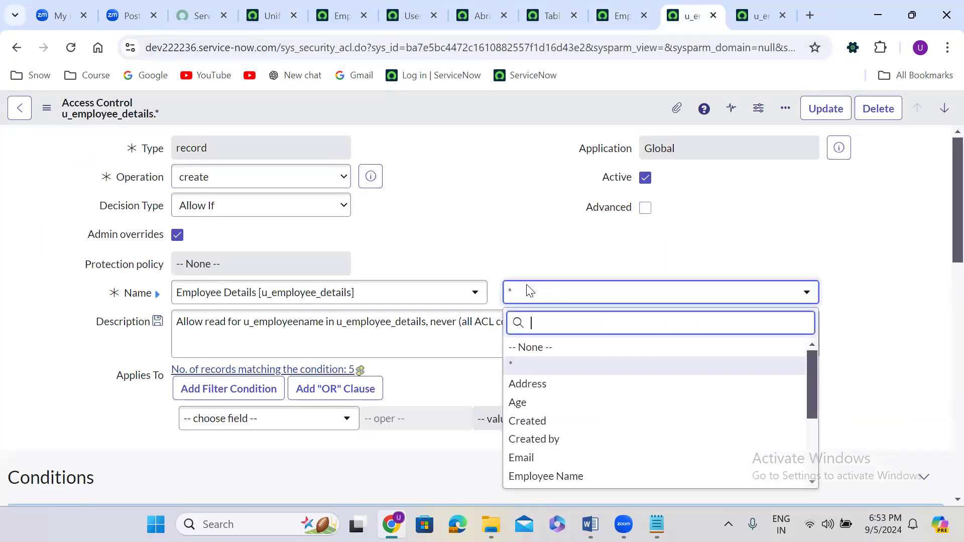
click(546, 476)
click(465, 239)
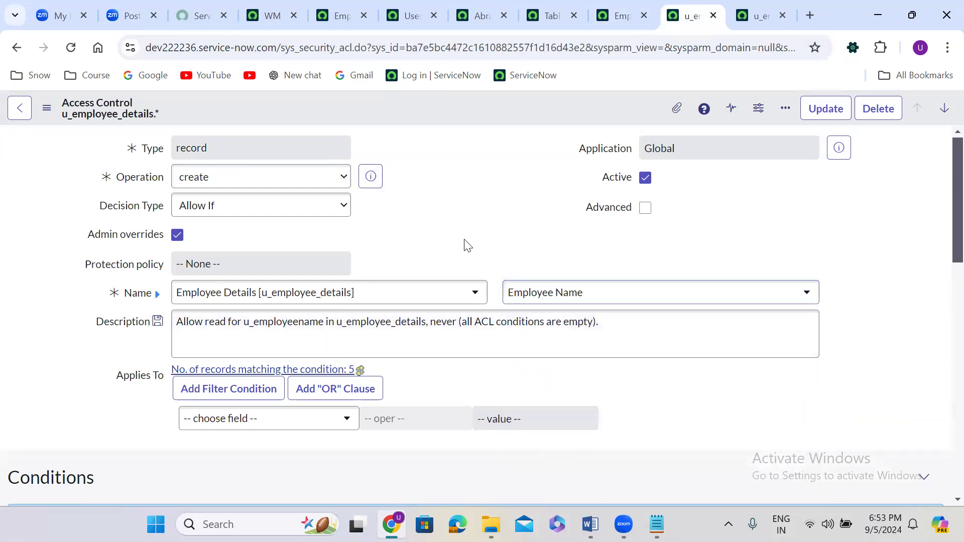
right_click(409, 100)
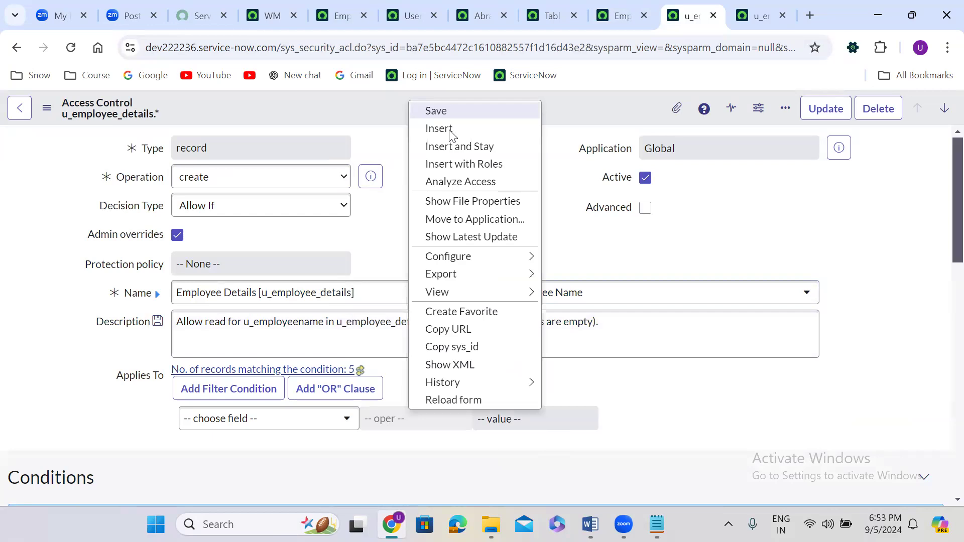
click(461, 147)
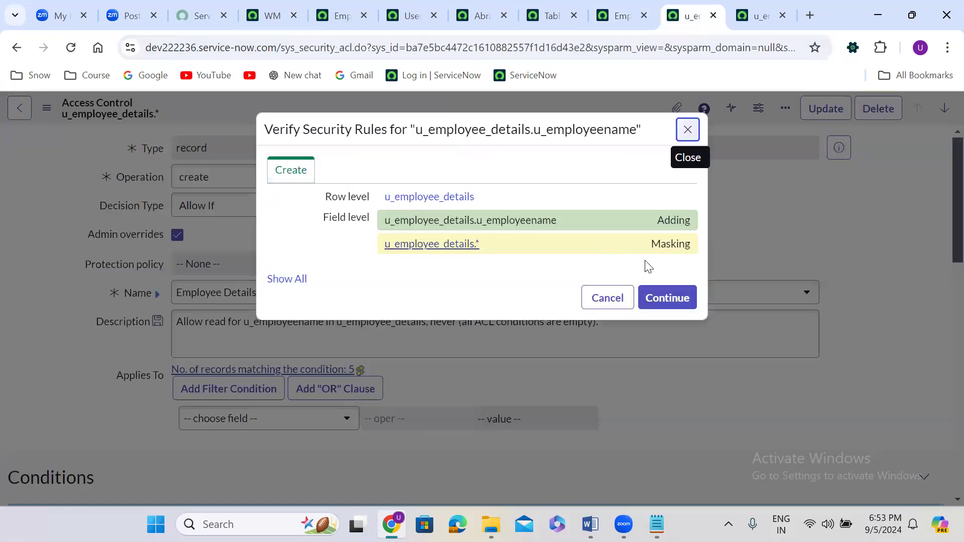
click(668, 299)
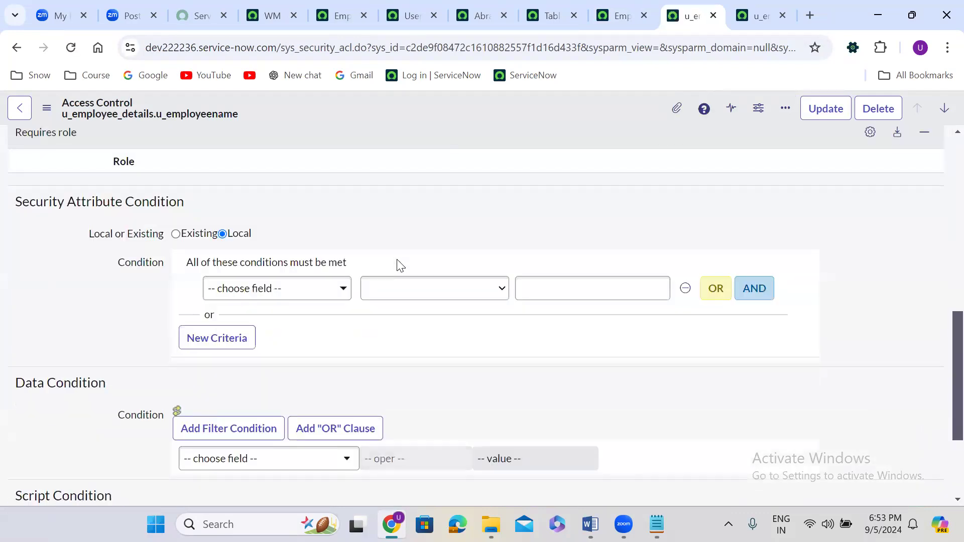
Add itil and itil_admin as required roles on the u_employee_details.u_employeename create ACL and save it
scroll(397, 259, up, 3)
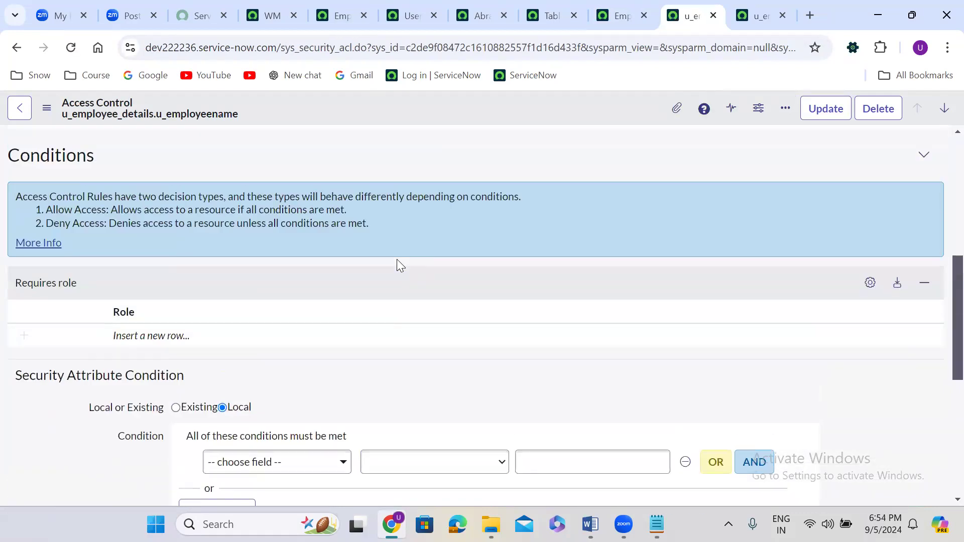
click(180, 334)
text(itil)
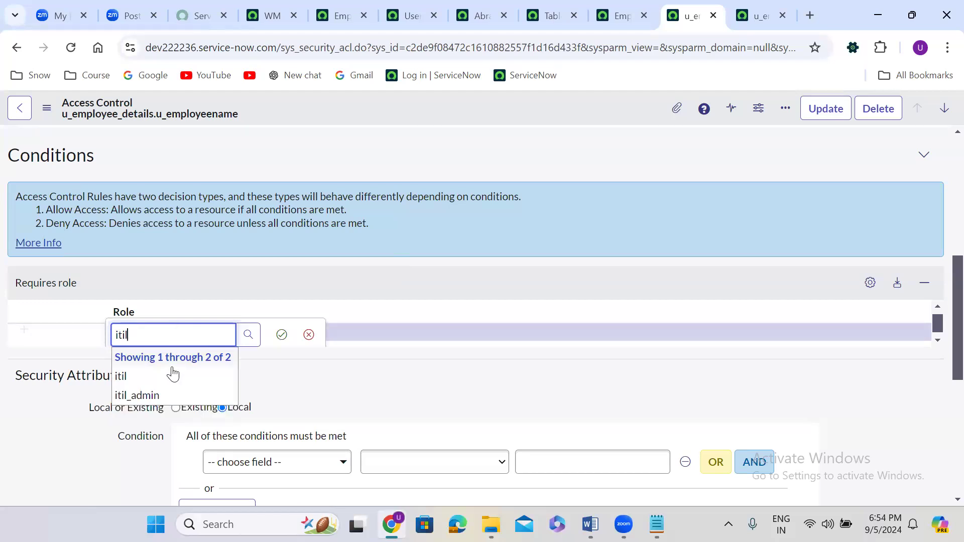
click(151, 376)
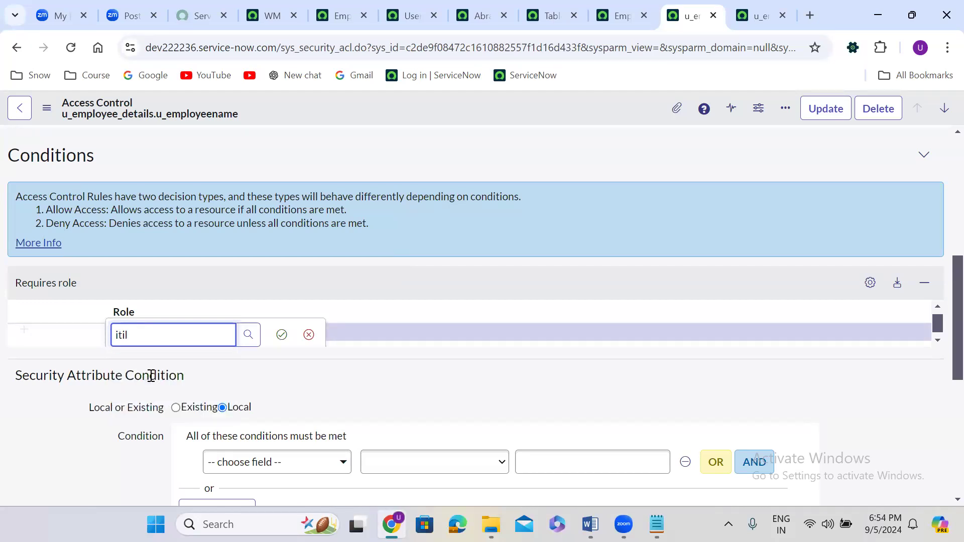
click(281, 335)
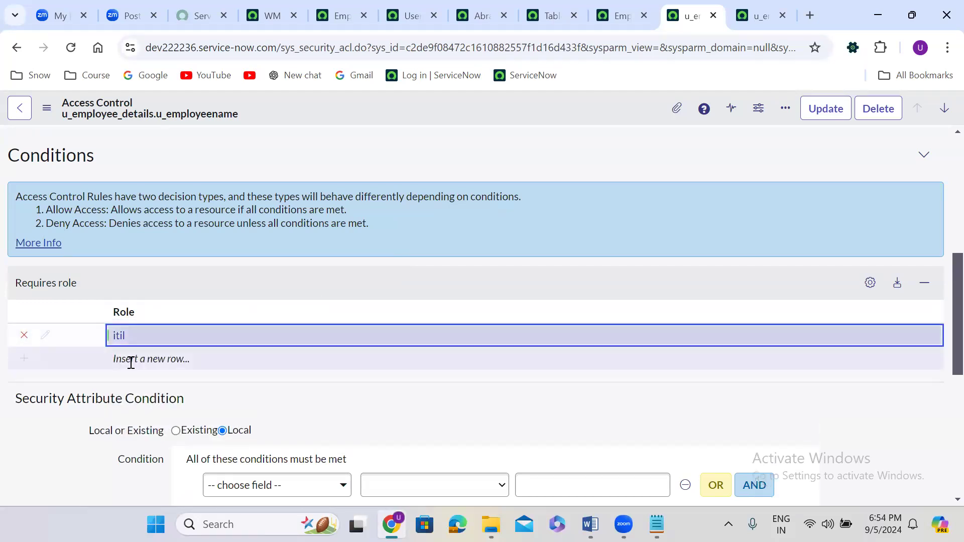
click(130, 359)
text(itil)
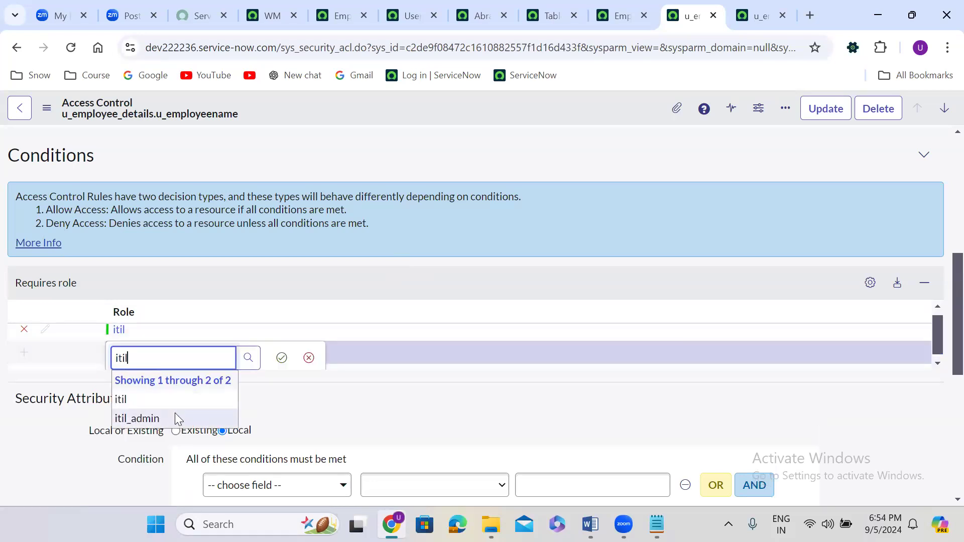
click(175, 417)
click(281, 358)
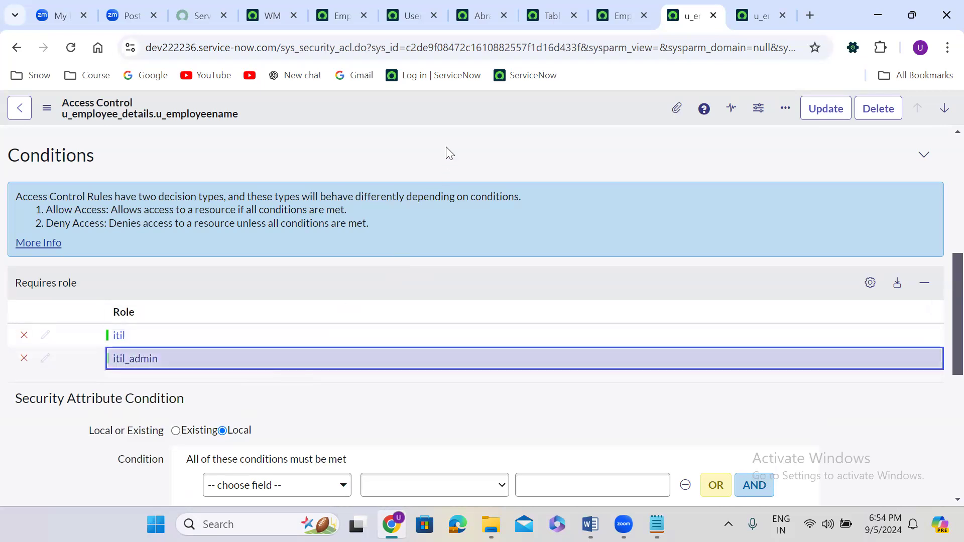
right_click(435, 104)
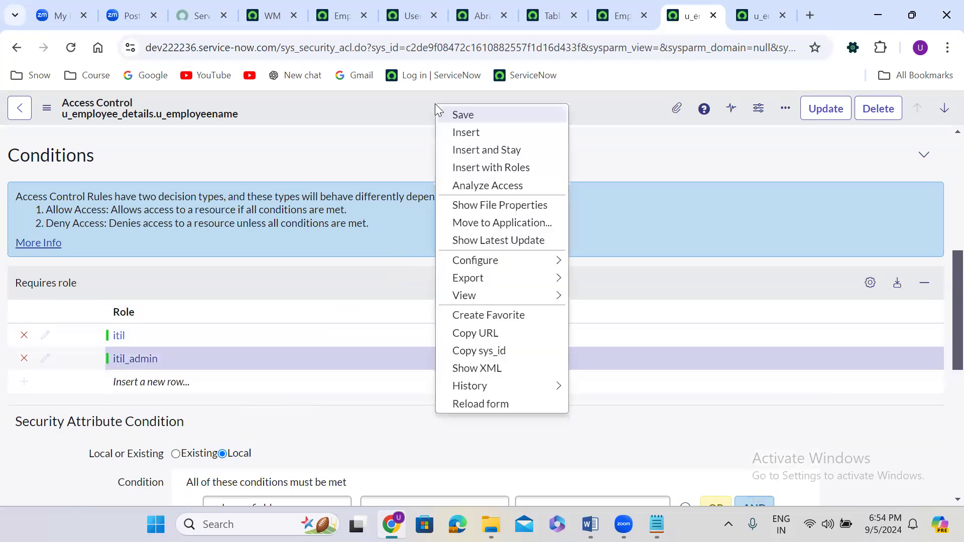
click(459, 113)
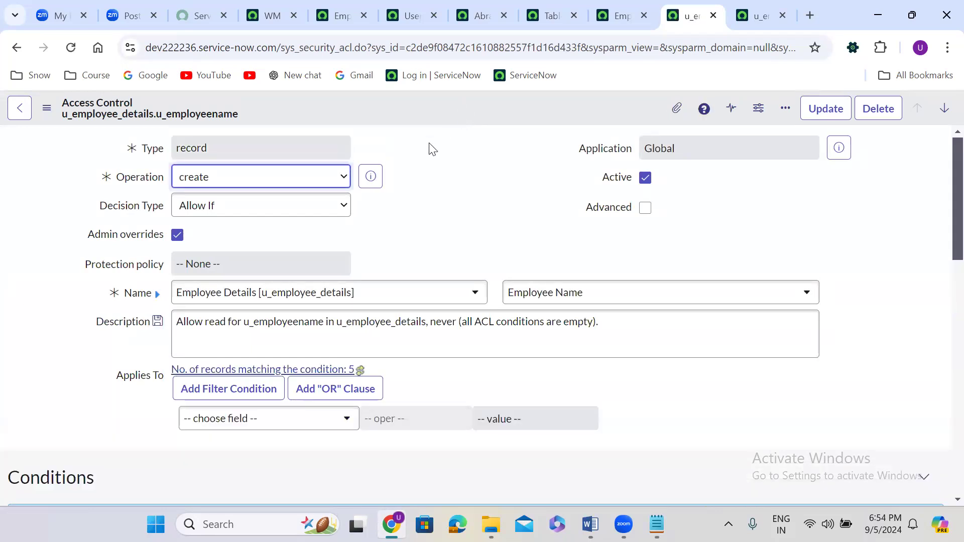
Impersonate the itil test user from the home page to test the Employee Name create ACL
click(266, 14)
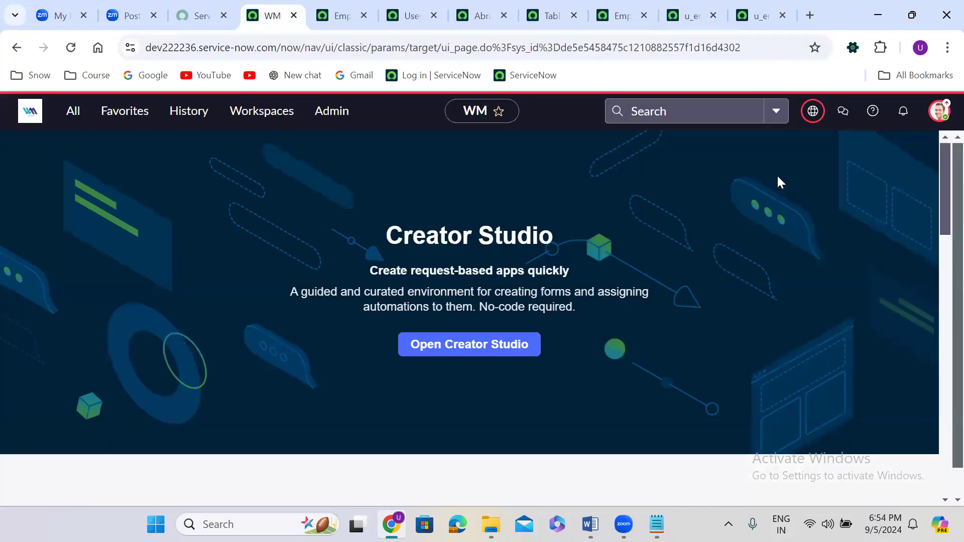
click(939, 111)
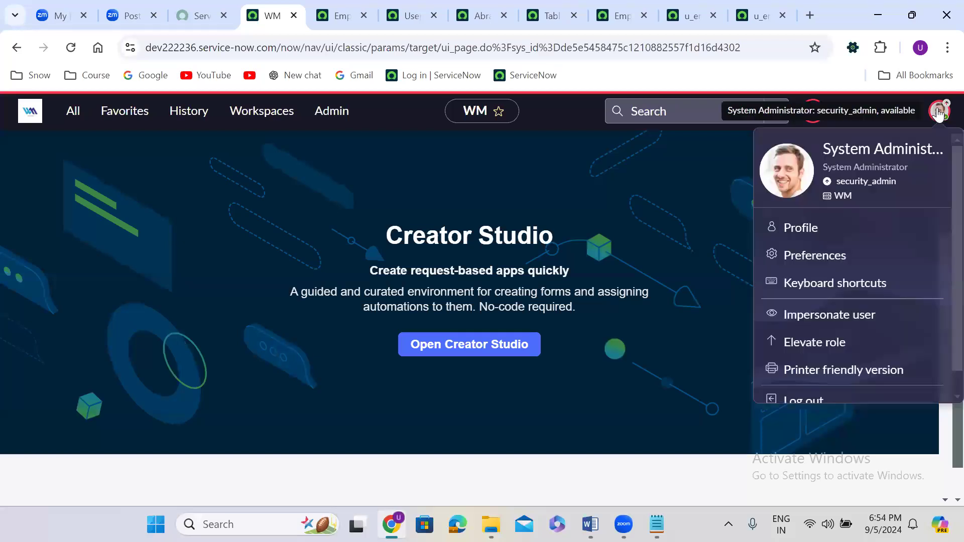
click(833, 316)
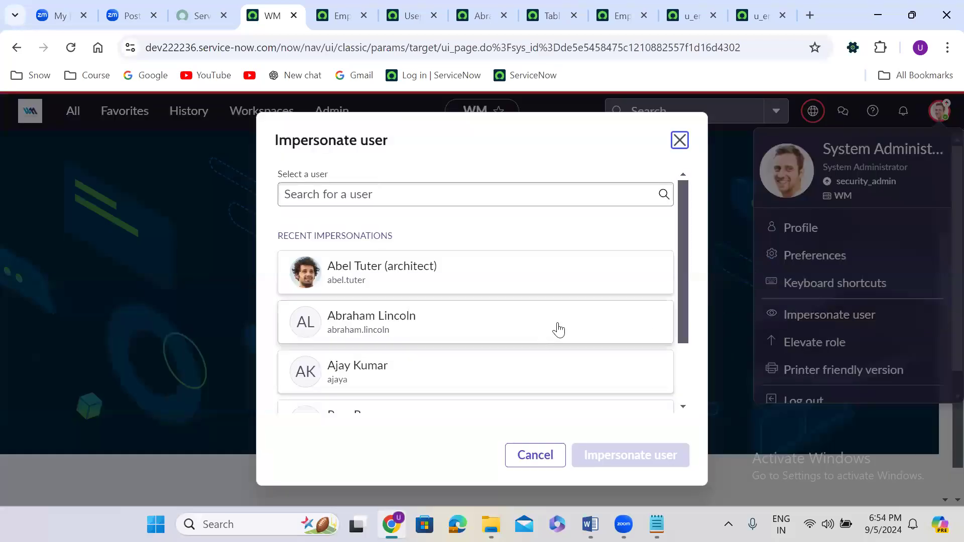
click(483, 330)
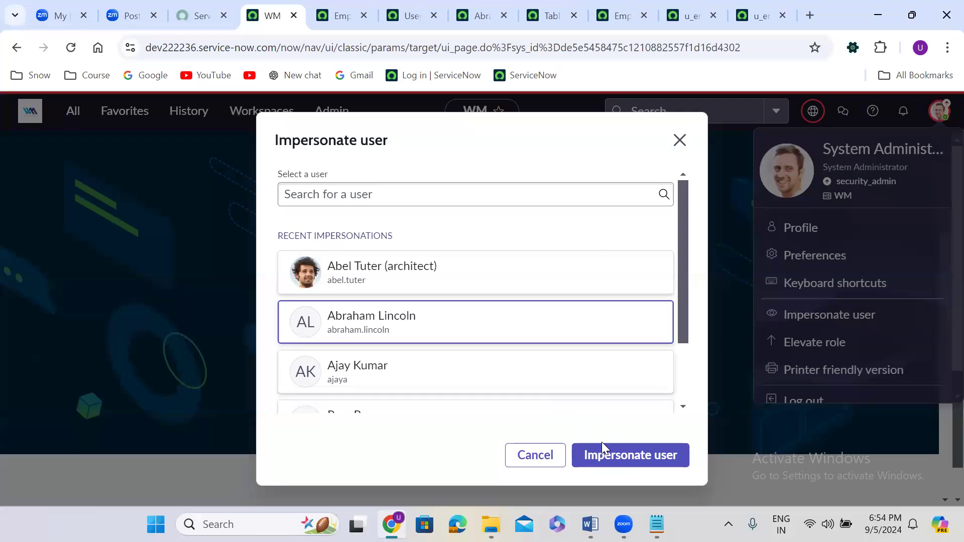
click(614, 455)
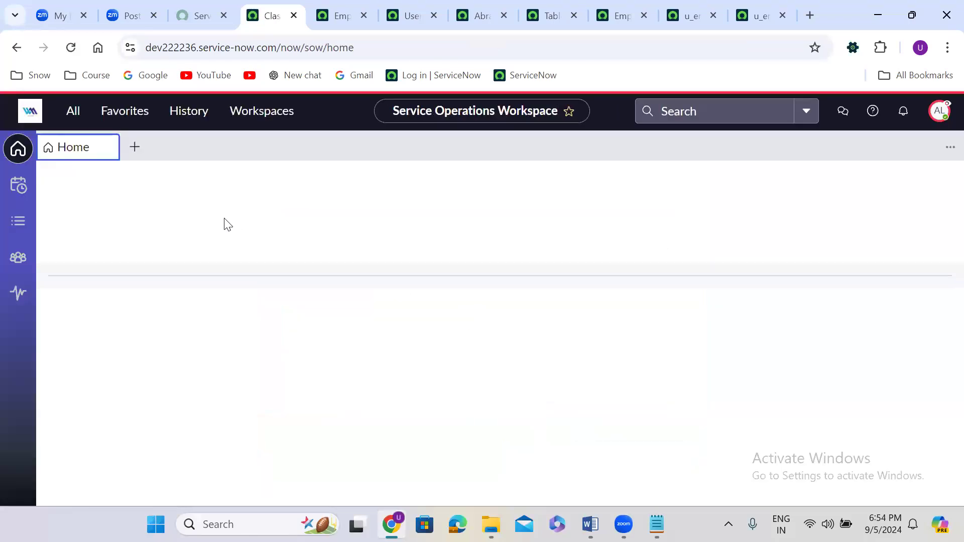
Check field access in the first existing Employee Details record and in a new record form as the itil user
click(335, 11)
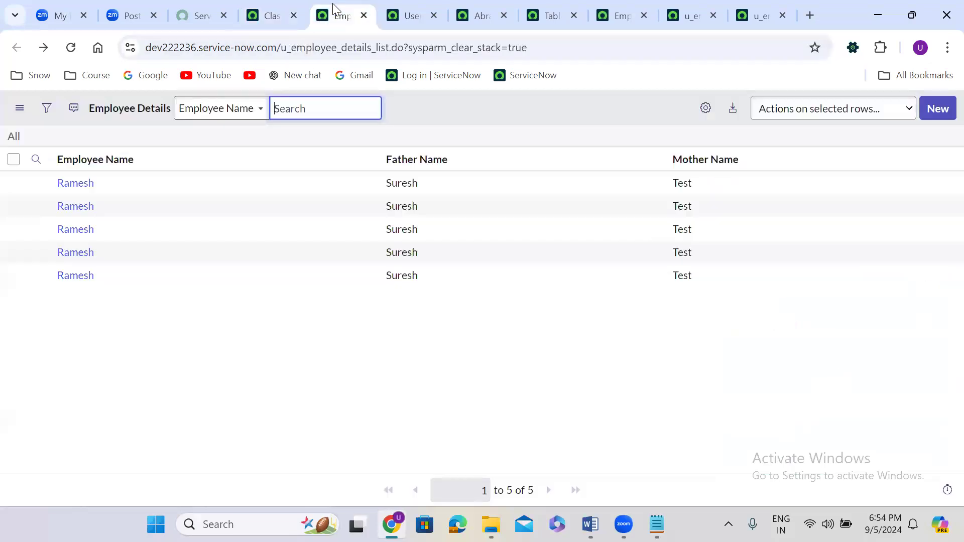
click(77, 183)
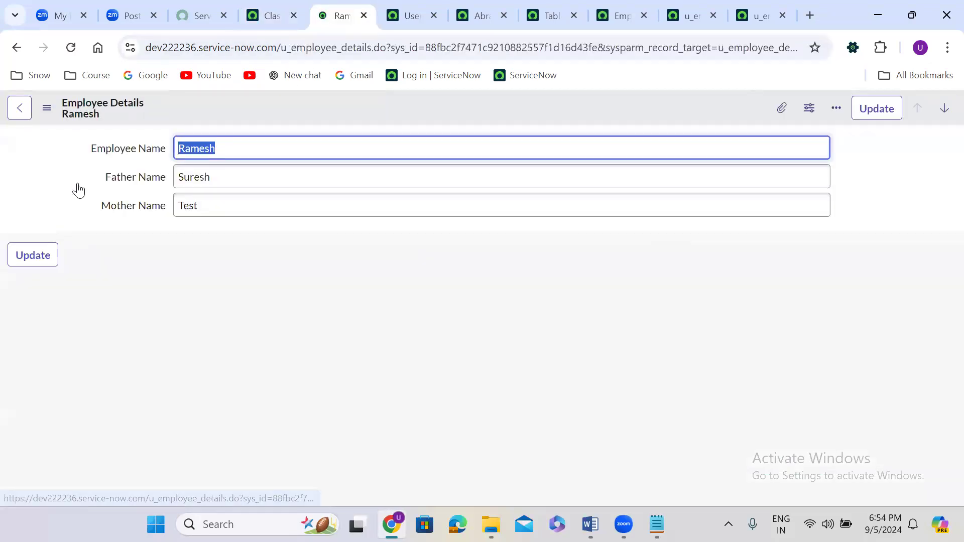
click(15, 50)
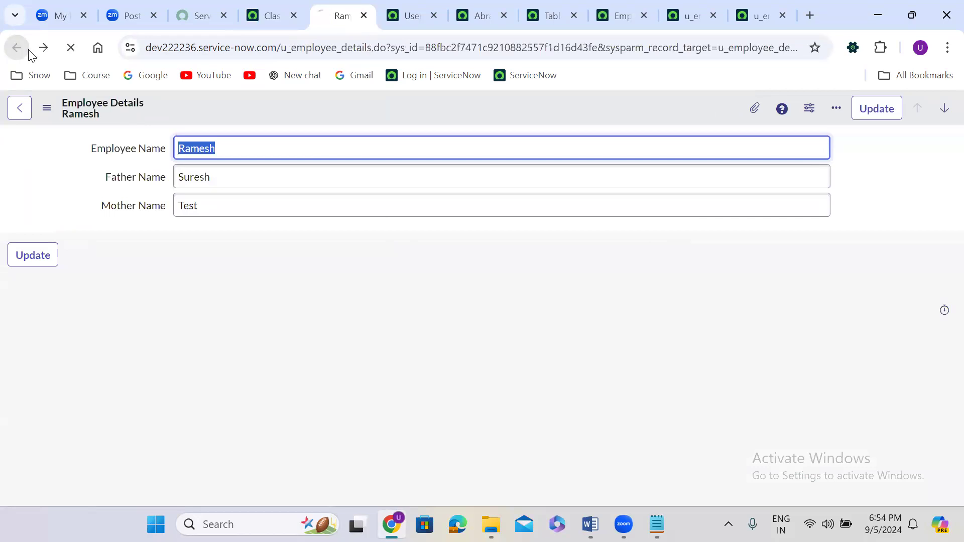
click(938, 112)
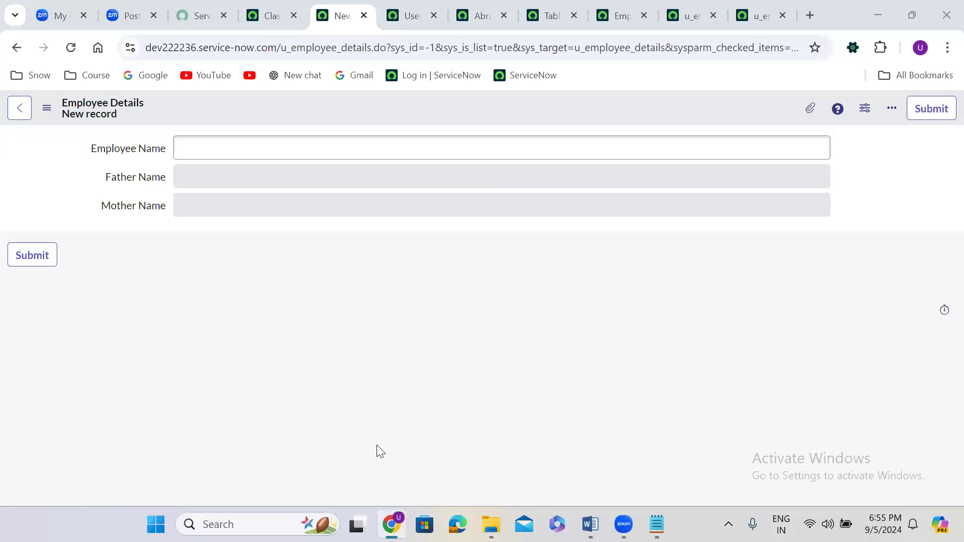
Review the required roles and conditions of the u_employee_details.u_employeename create ACL
click(681, 18)
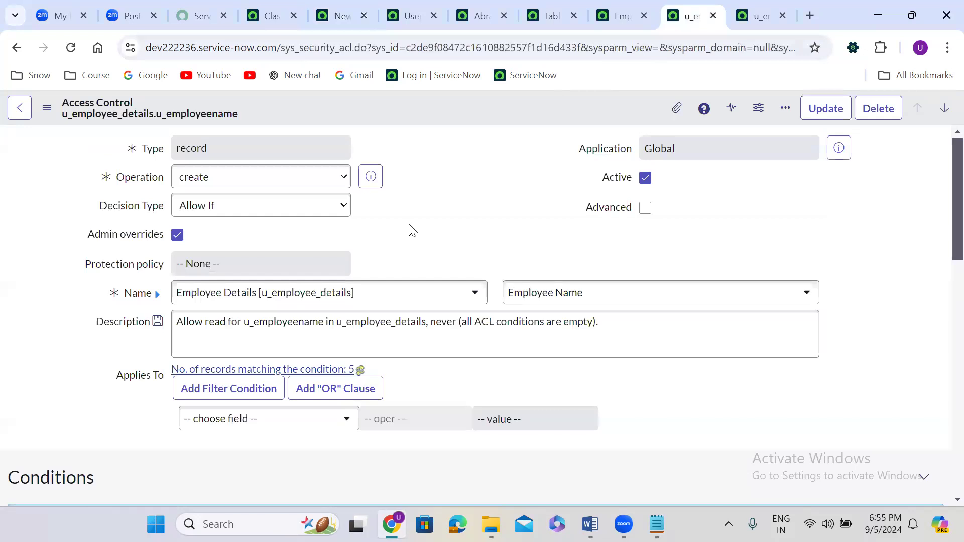
scroll(409, 225, down, 8)
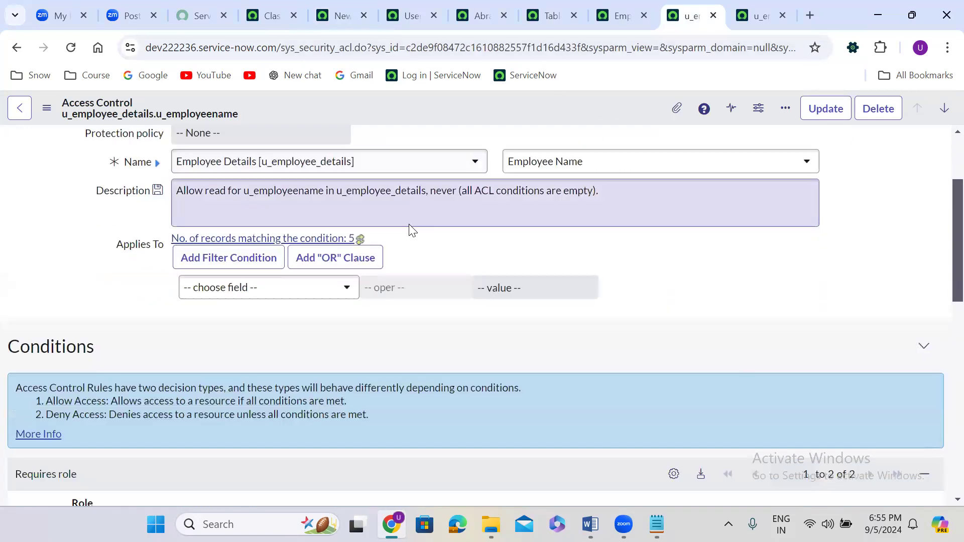
scroll(409, 224, up, 1)
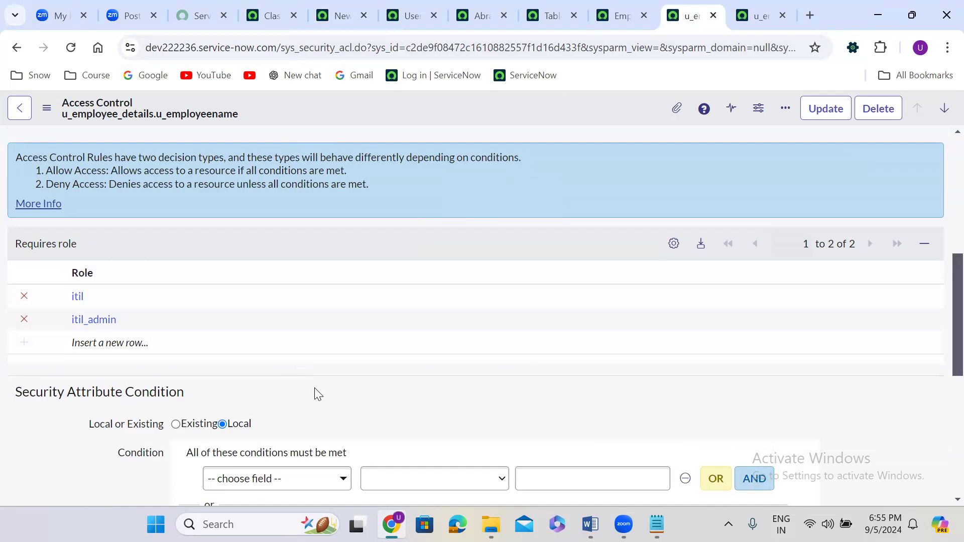
scroll(315, 387, down, 2)
scroll(315, 388, down, 1)
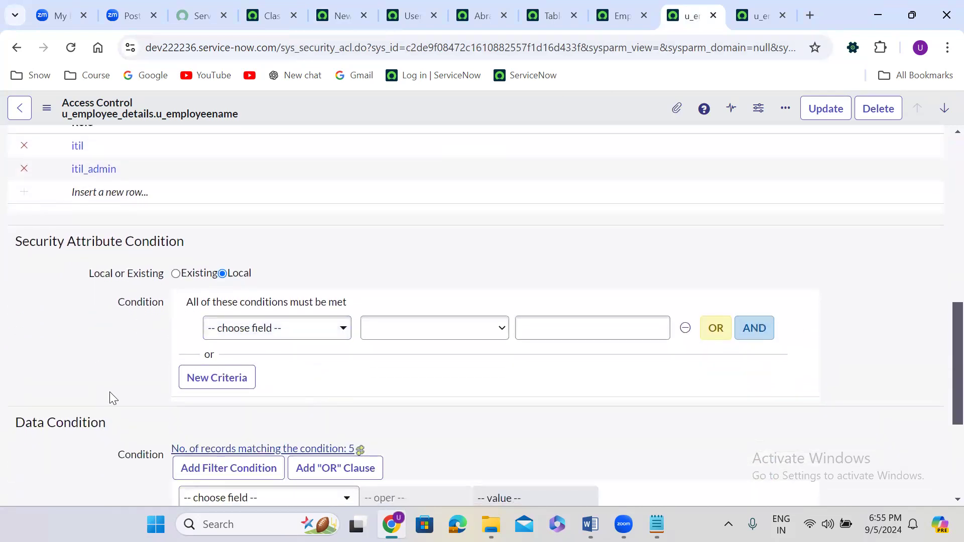
scroll(111, 394, down, 3)
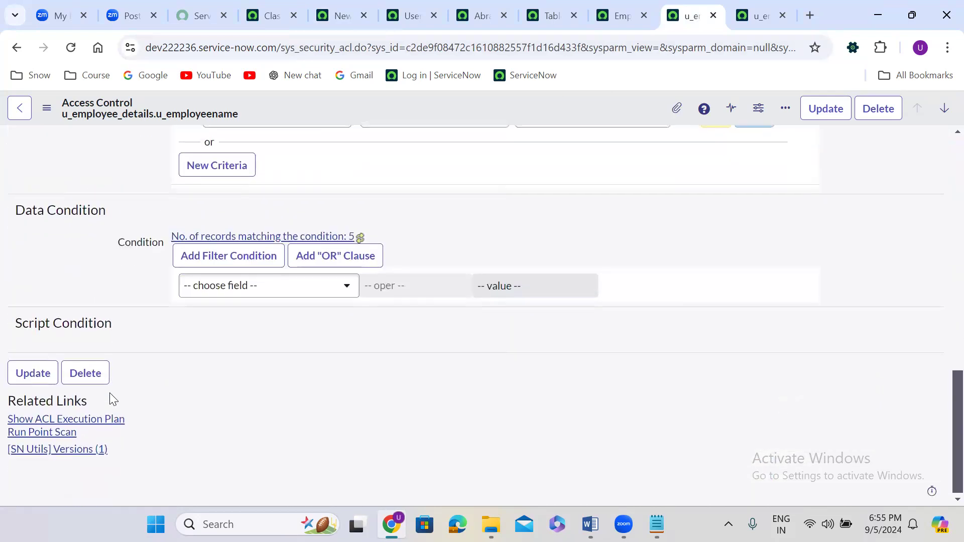
Turn on the Advanced option of the u_employeename create ACL and review its required roles and condition sections
scroll(110, 392, up, 10)
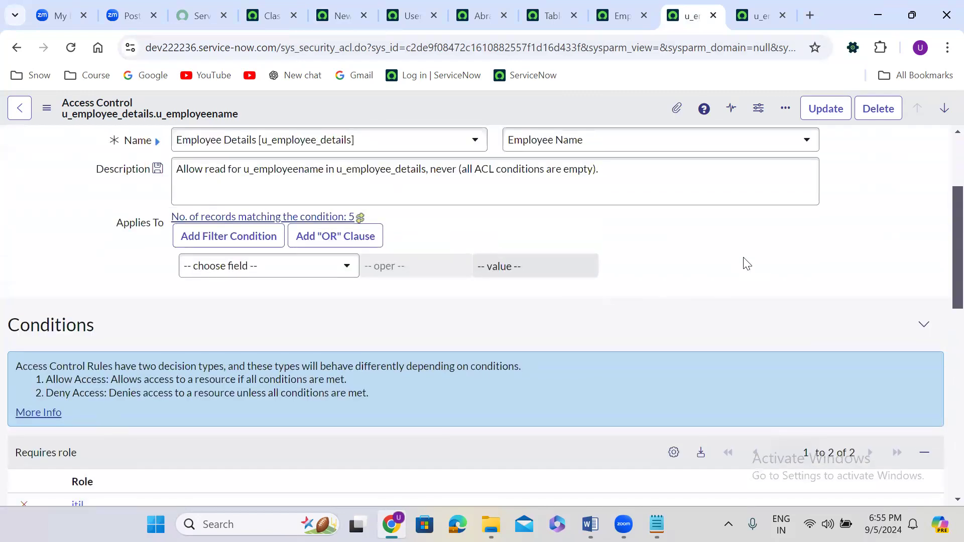
scroll(747, 264, up, 3)
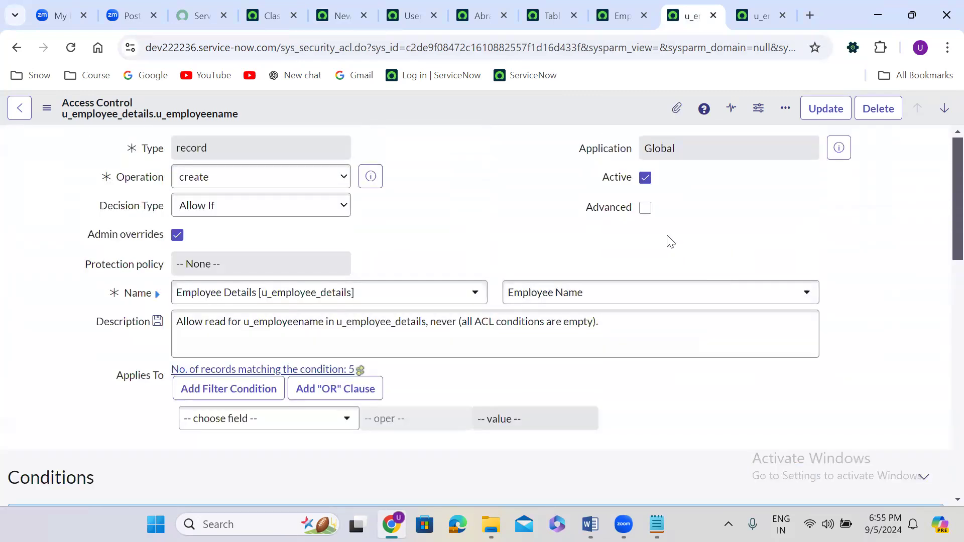
click(646, 208)
scroll(856, 257, down, 1)
scroll(858, 257, down, 6)
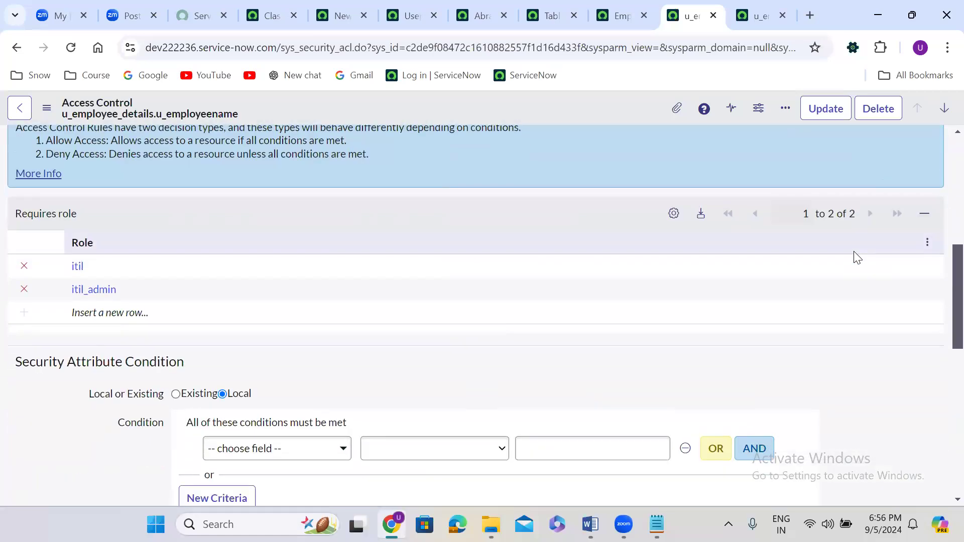
scroll(858, 257, down, 1)
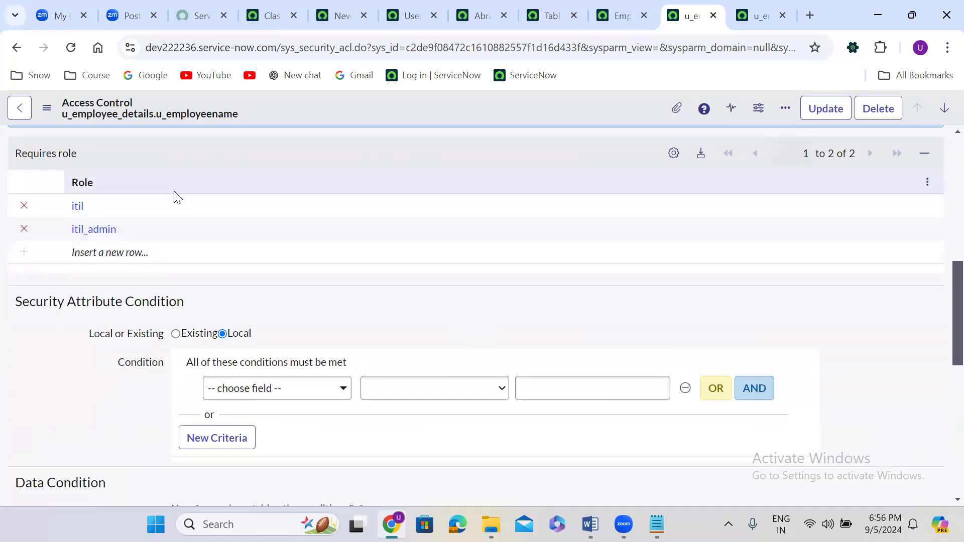
scroll(176, 196, up, 1)
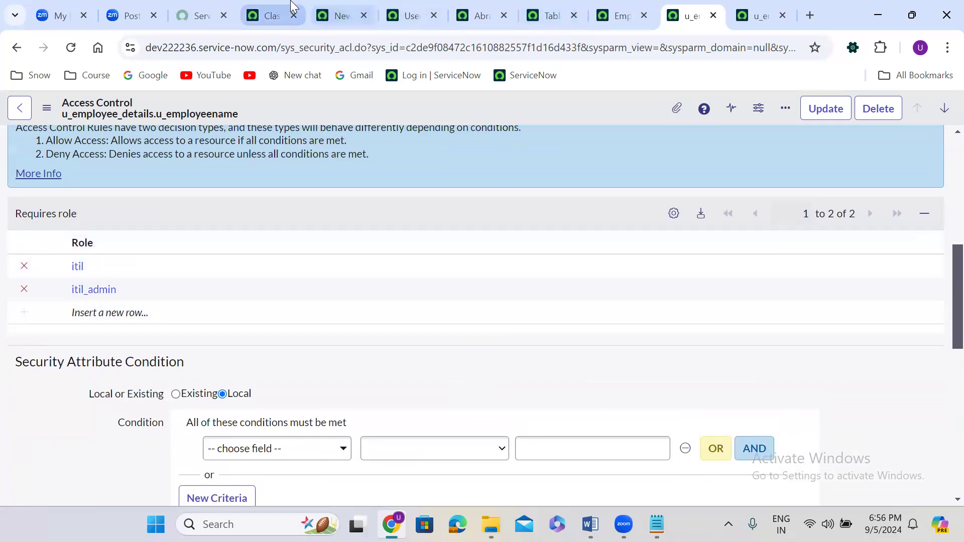
End the impersonation of the itil test user from the Service Operations Workspace home page
click(274, 15)
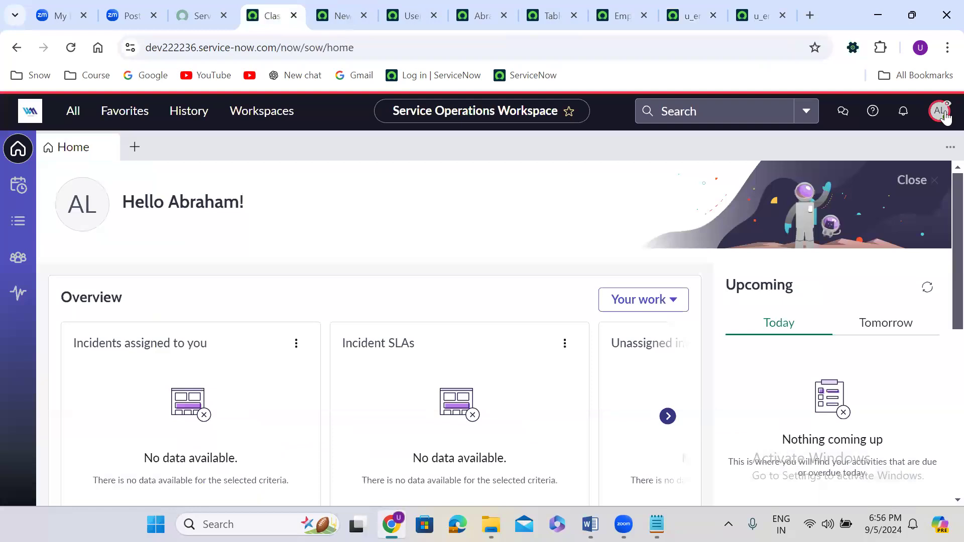
click(940, 111)
click(813, 313)
Delete all Access Controls of the Employee Details table except the table-level u_employee_details read ACL
click(625, 7)
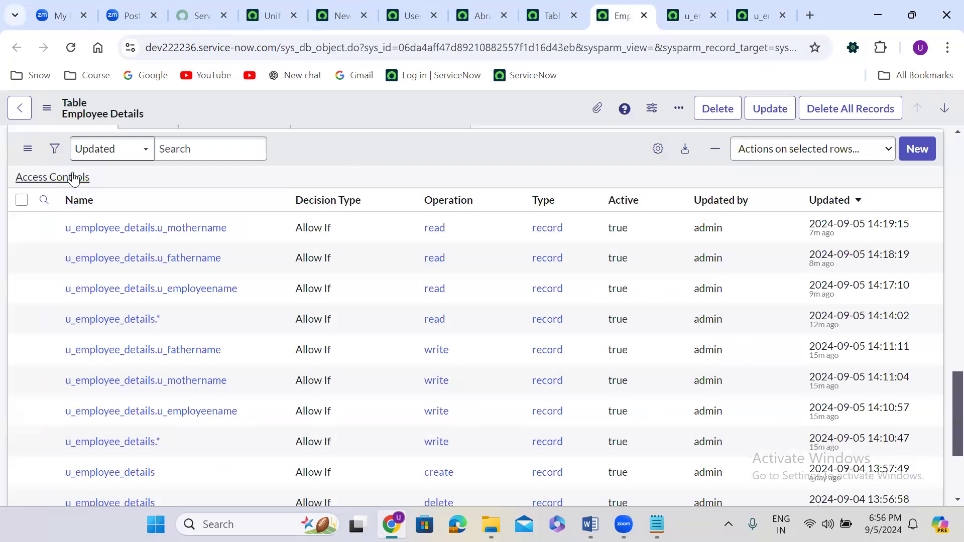
scroll(320, 146, down, 1)
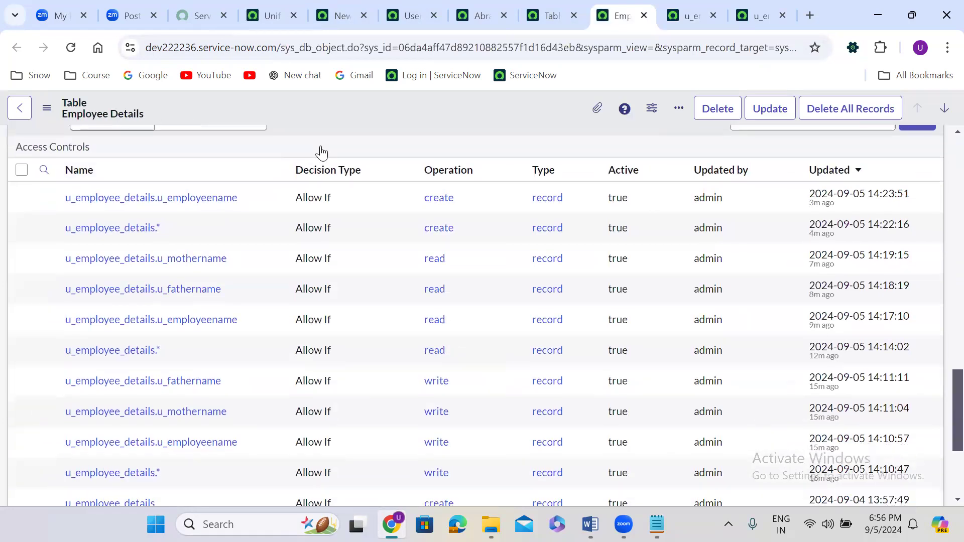
scroll(322, 152, down, 3)
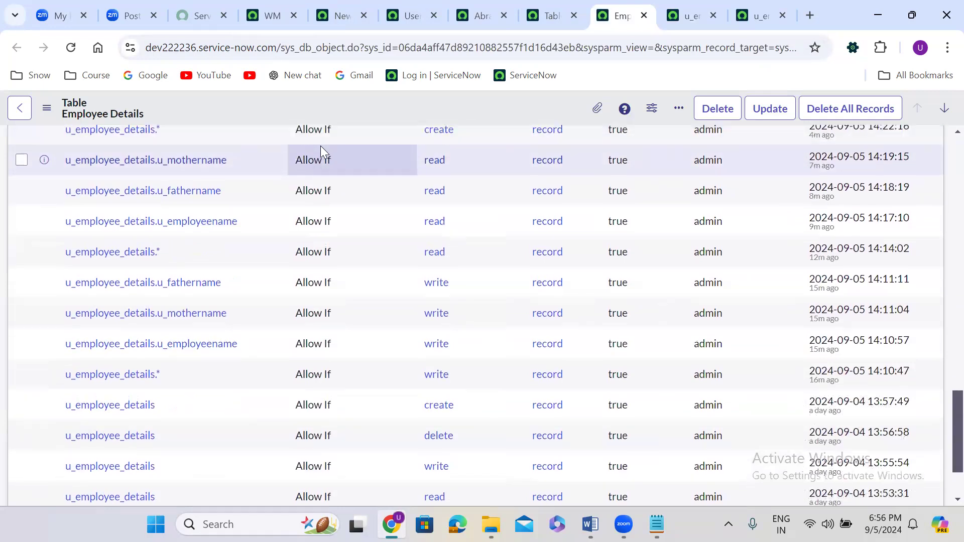
scroll(320, 146, up, 3)
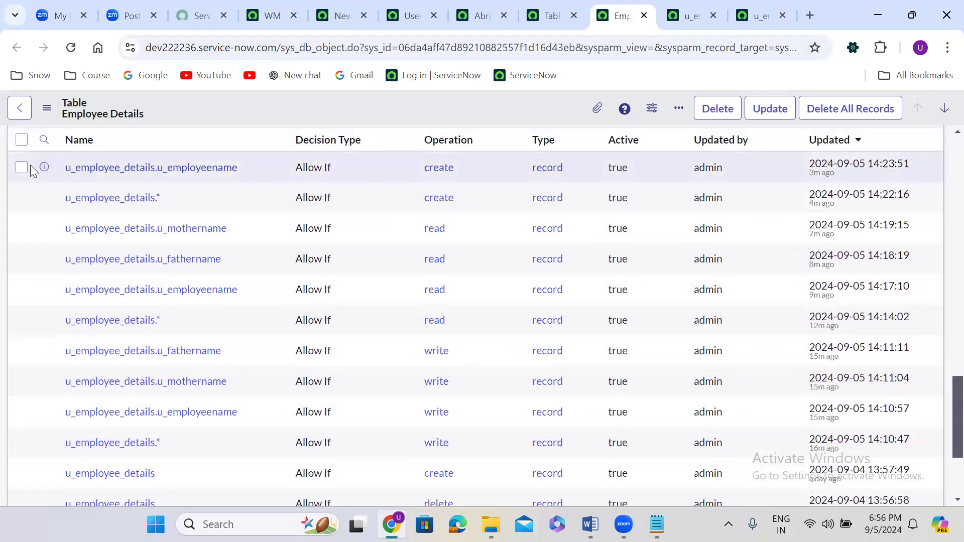
click(22, 168)
click(22, 141)
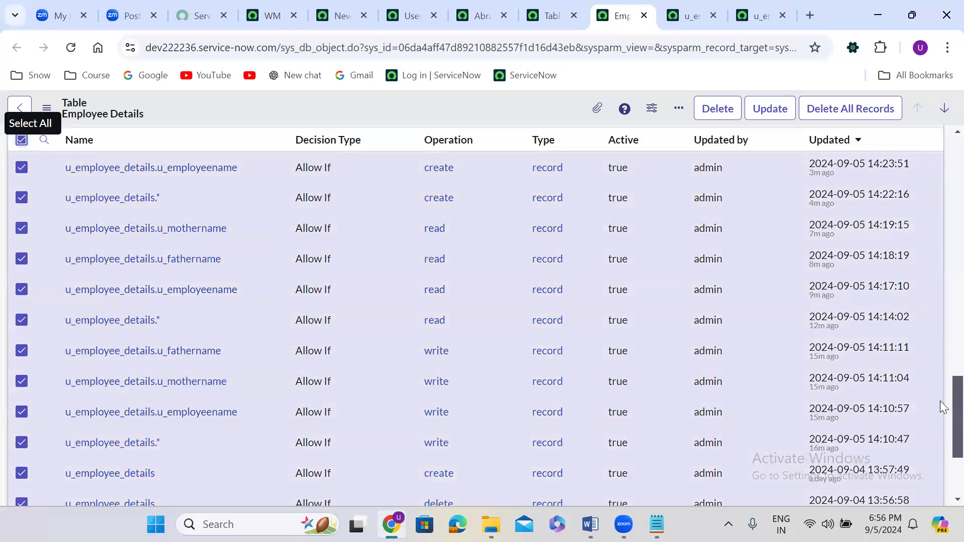
scroll(941, 433, down, 3)
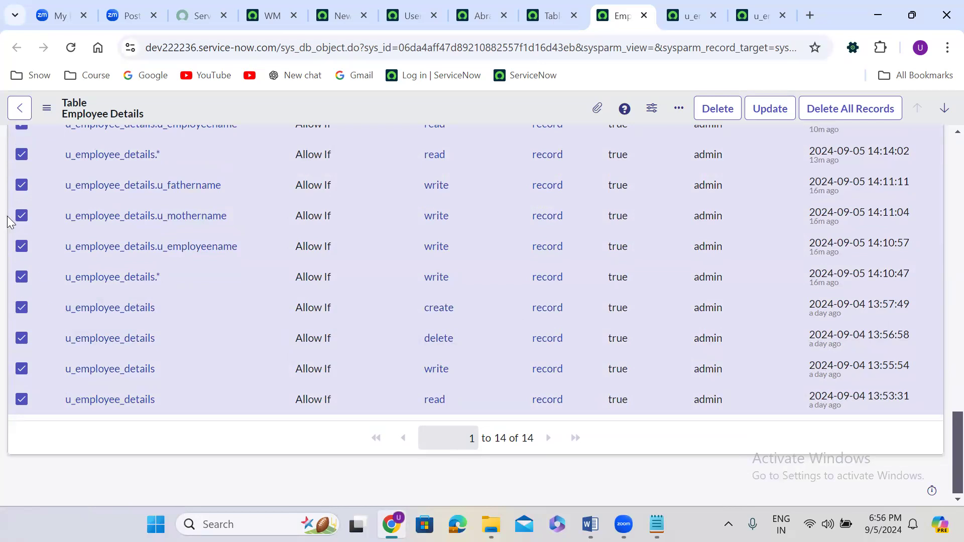
click(22, 399)
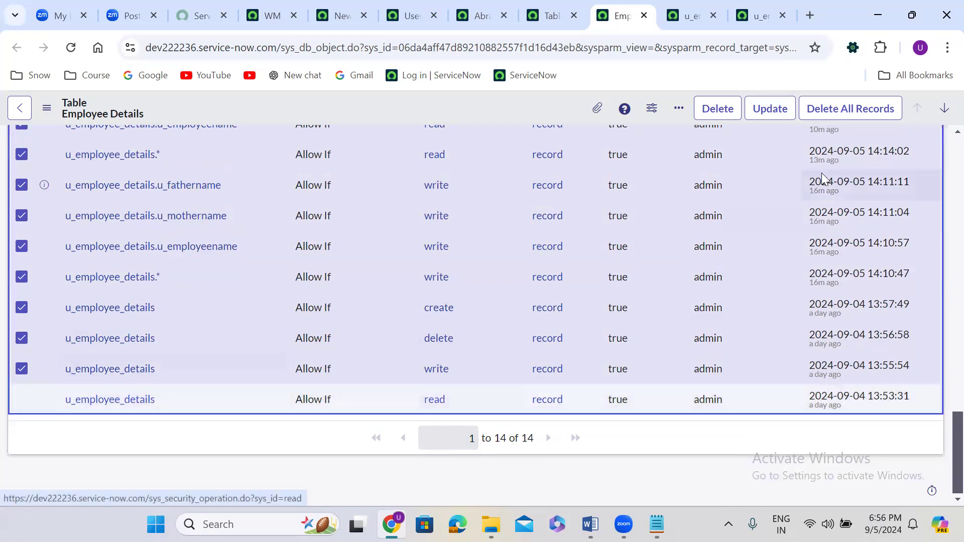
scroll(943, 134, up, 5)
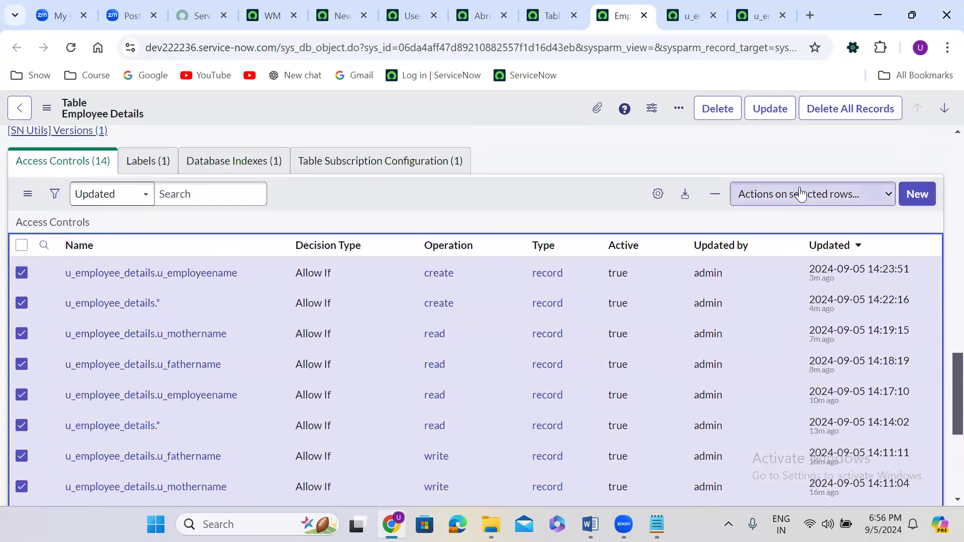
click(801, 194)
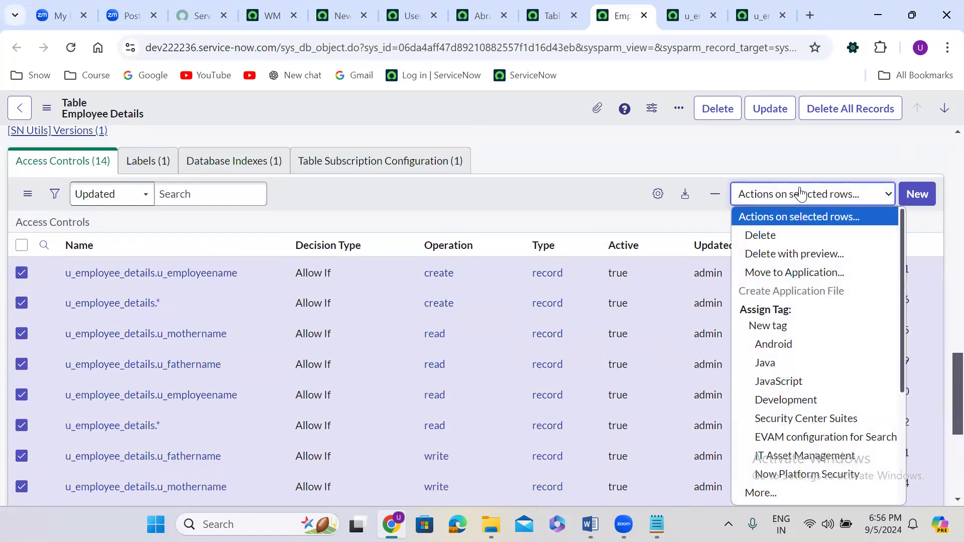
click(781, 233)
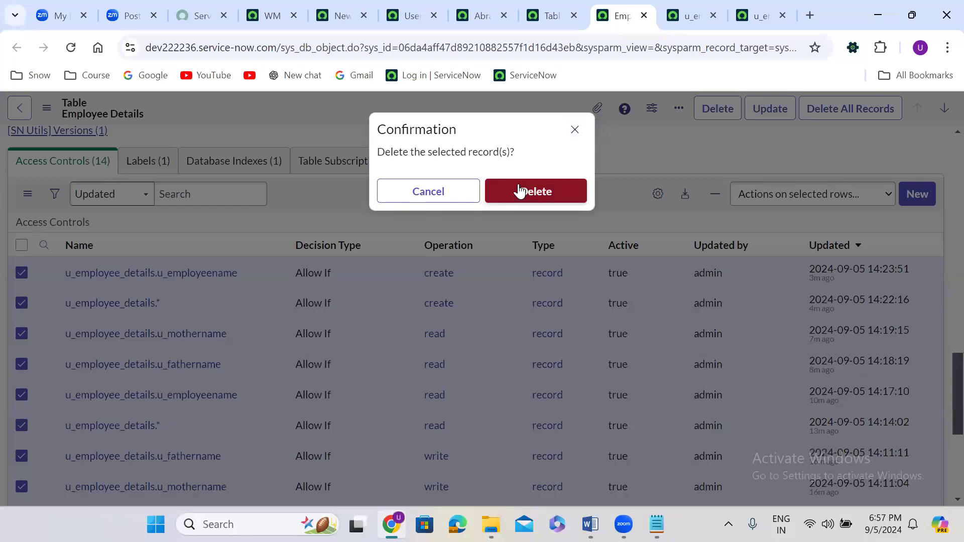
click(520, 186)
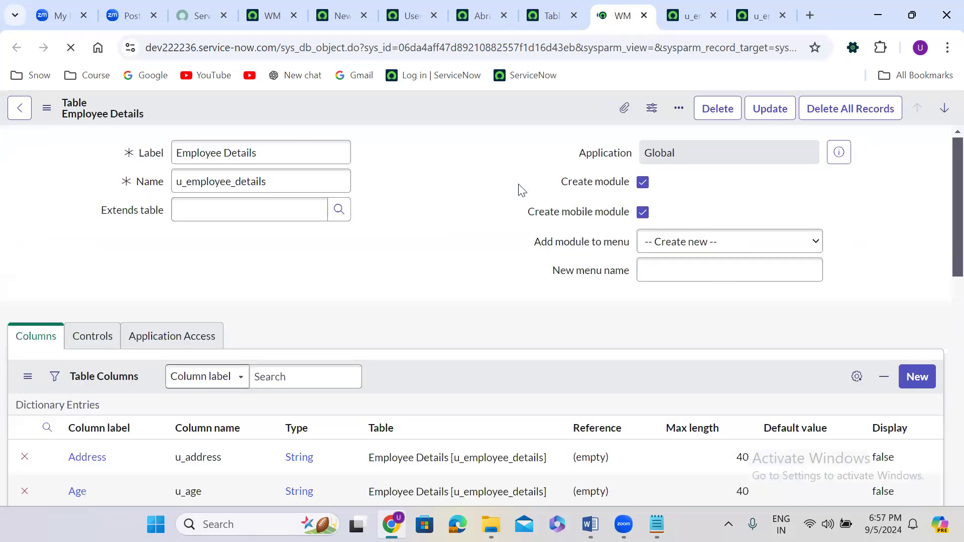
Open the remaining u_employee_details read ACL of the Employee Details table in a new browser tab
click(409, 244)
scroll(409, 244, down, 9)
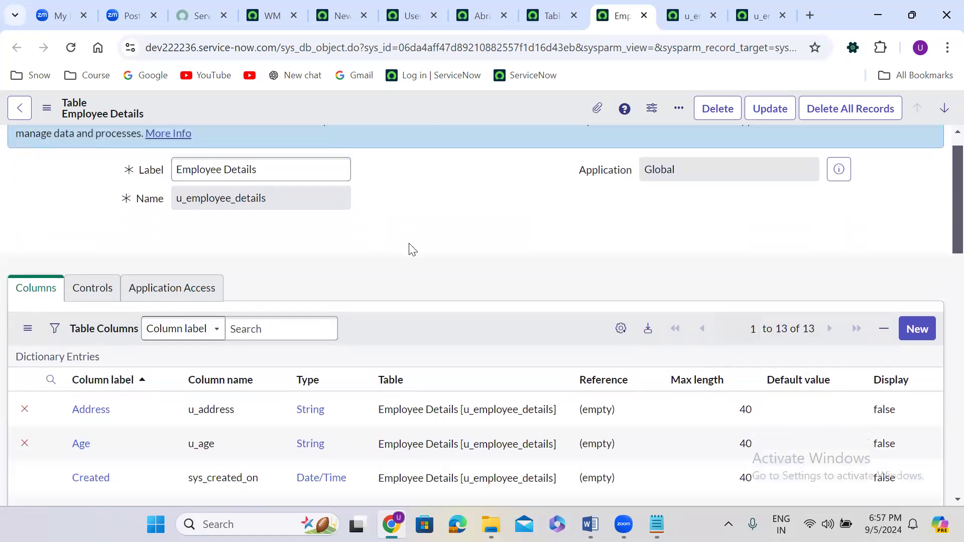
scroll(411, 243, down, 8)
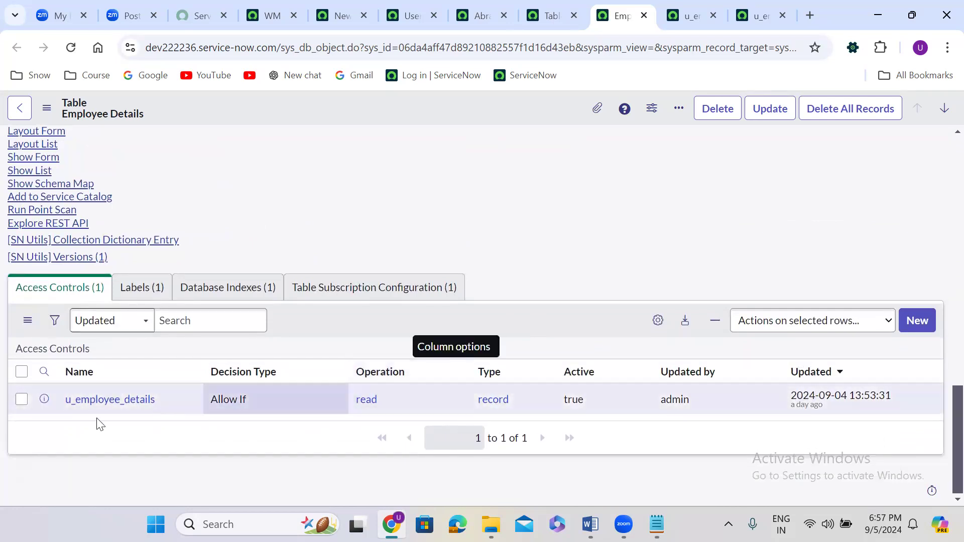
right_click(43, 400)
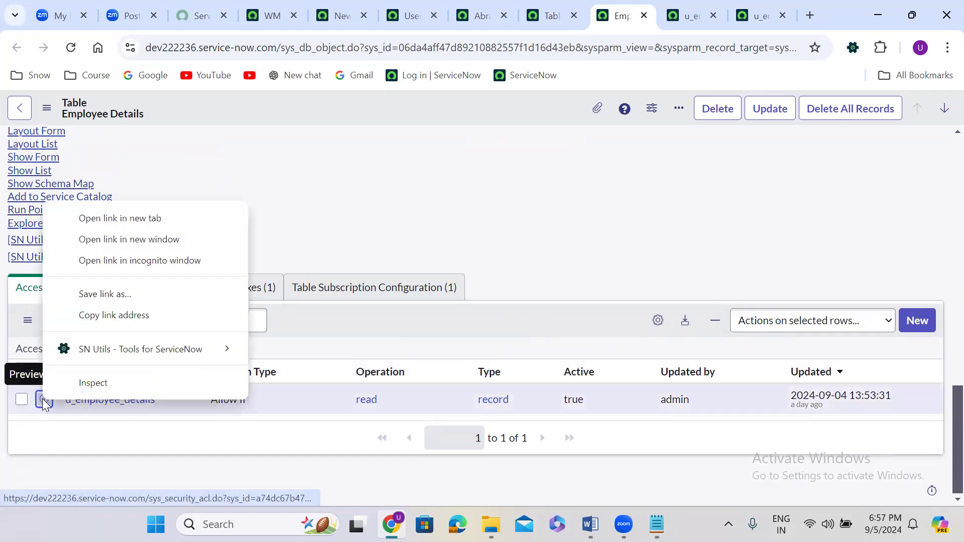
click(105, 219)
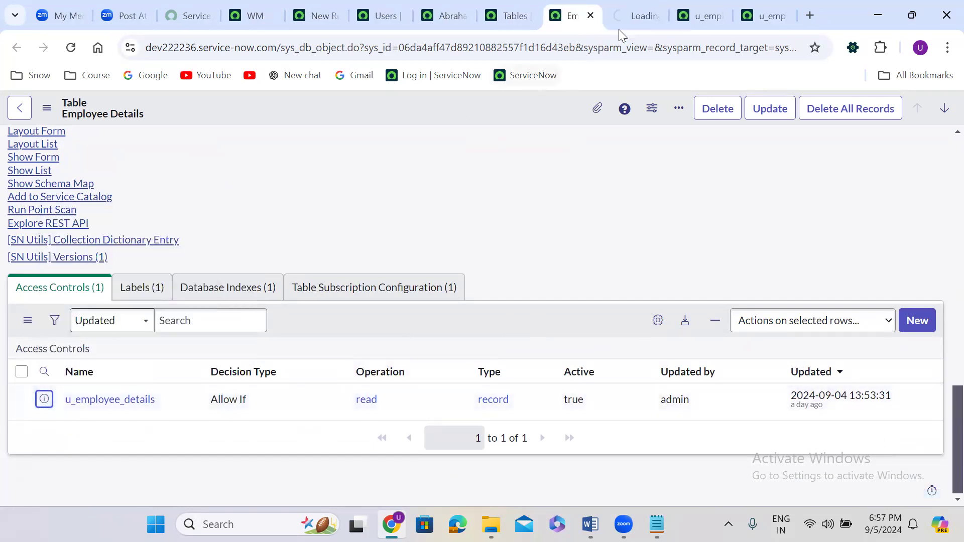
click(627, 6)
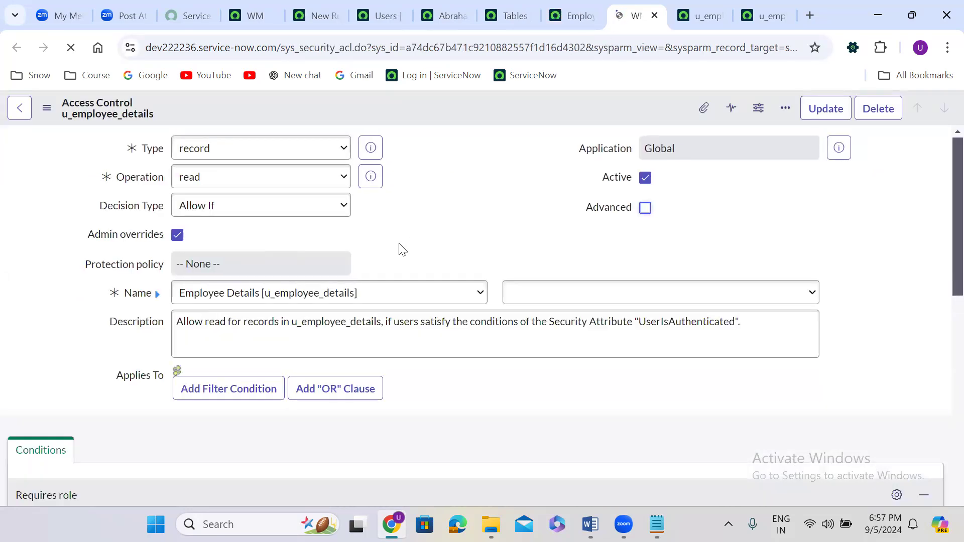
Check the required roles of the u_employee_details read ACL and turn on its Advanced option
scroll(399, 245, down, 10)
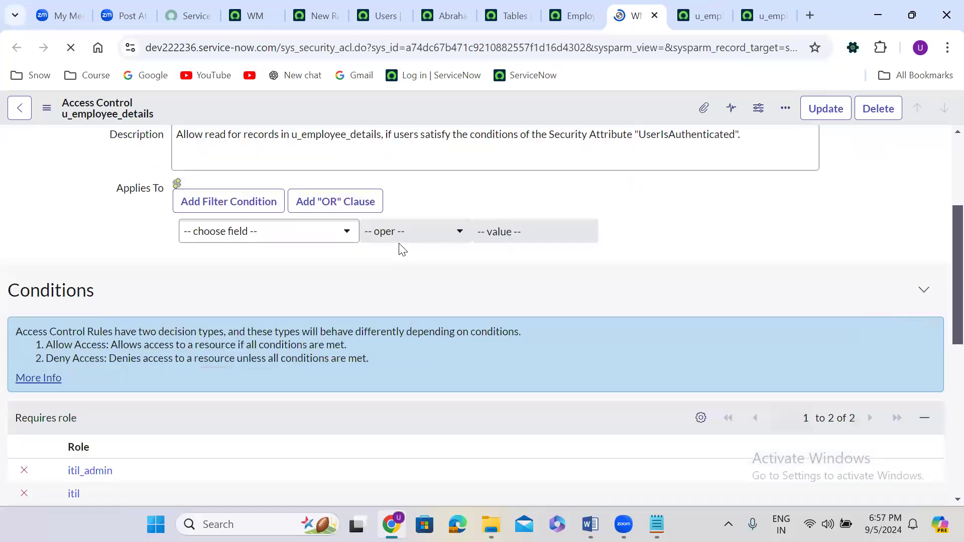
scroll(302, 216, up, 1)
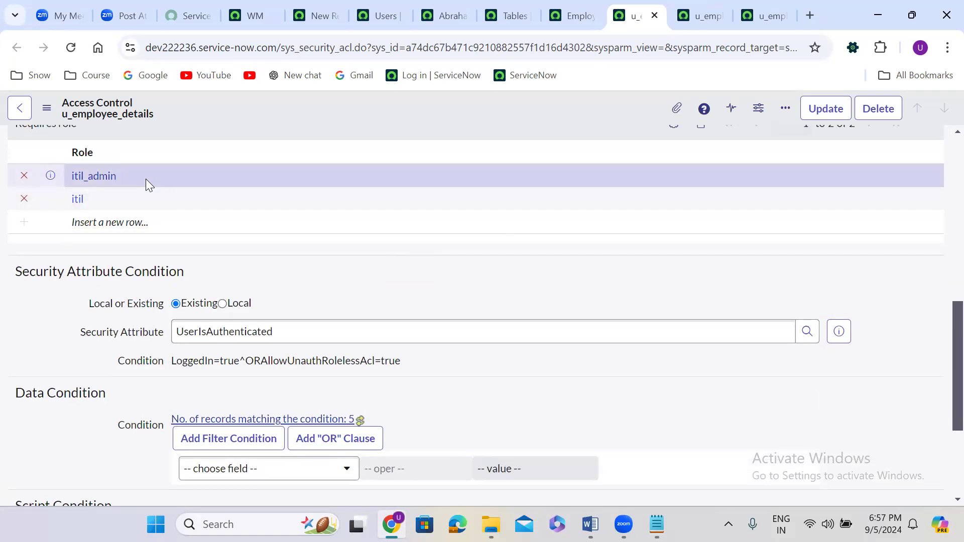
scroll(146, 179, up, 3)
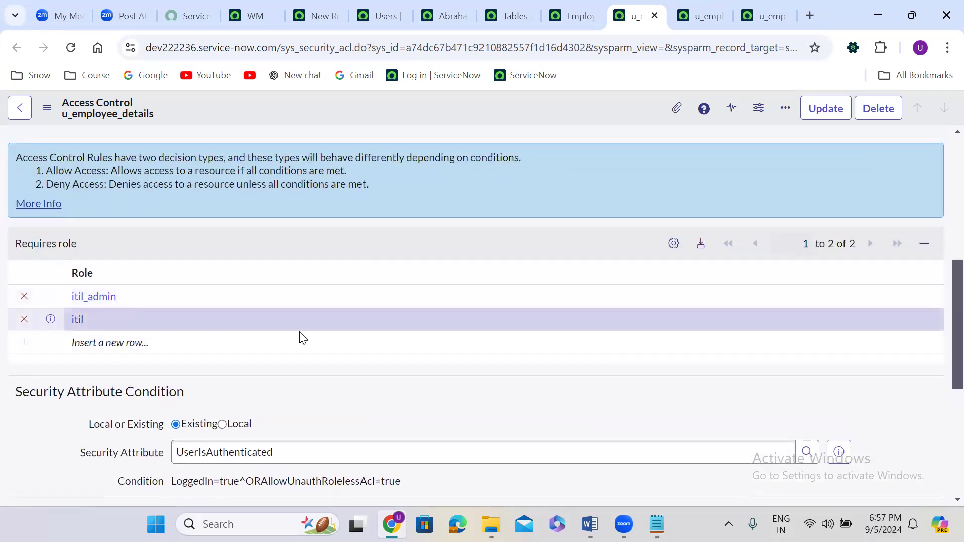
scroll(397, 363, down, 5)
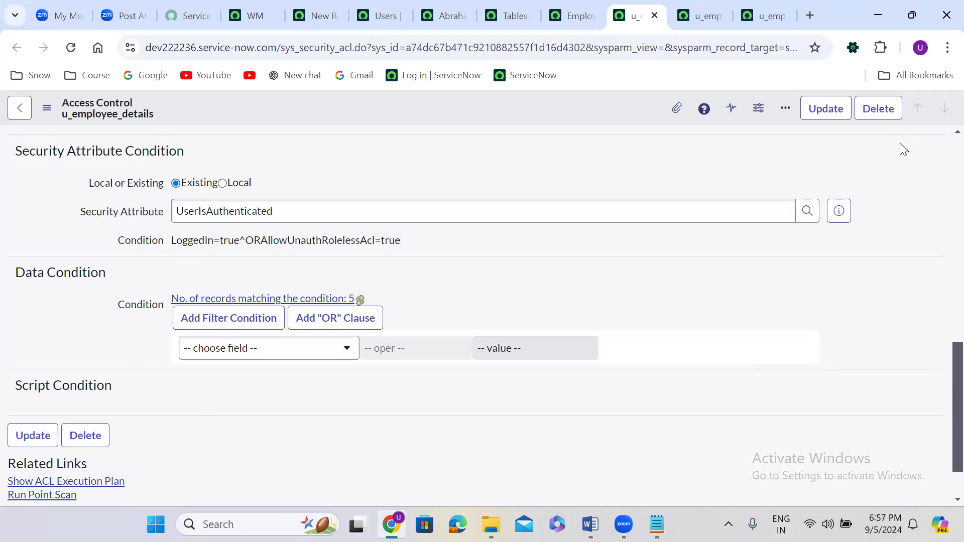
scroll(941, 154, up, 10)
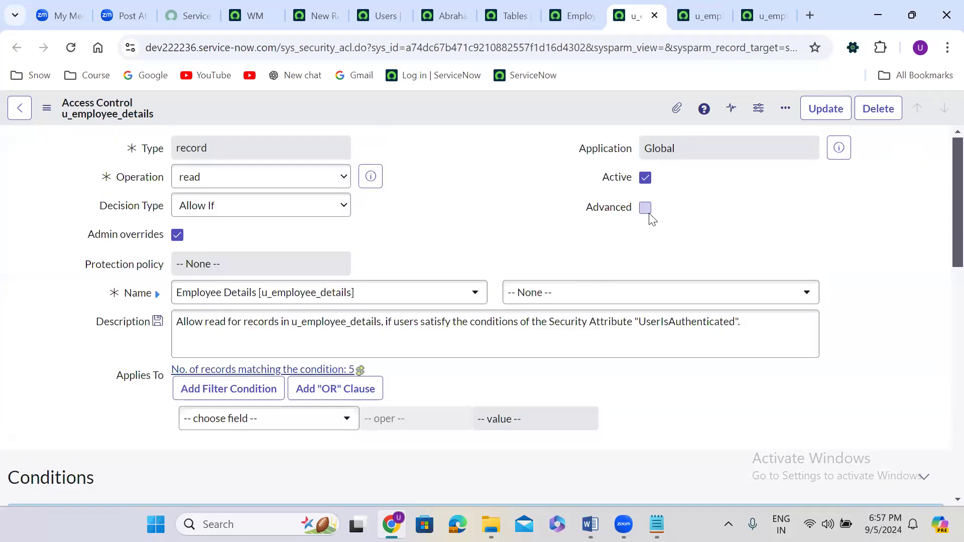
click(645, 207)
Examine the required roles, security attribute condition, data condition and script condition of the u_employee_details read ACL
scroll(500, 251, down, 1)
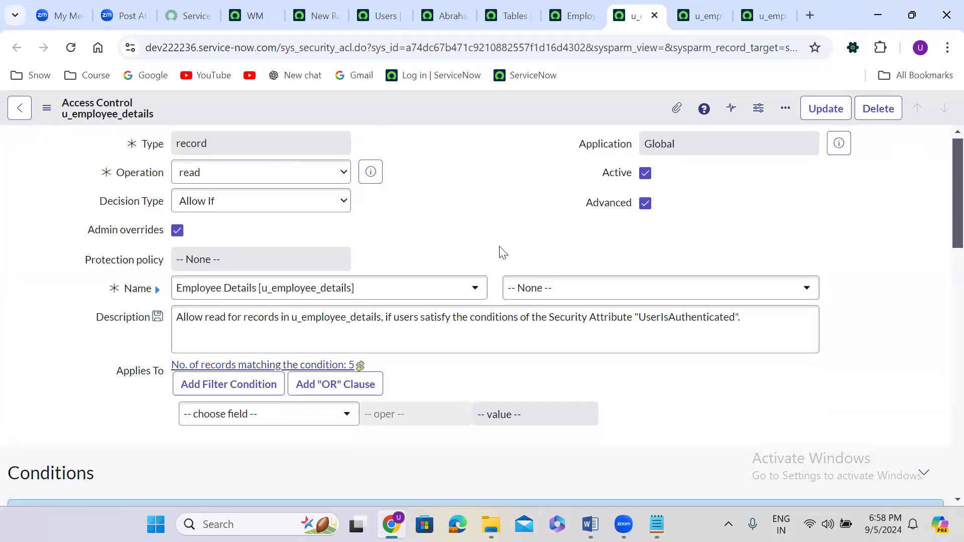
scroll(499, 246, down, 10)
scroll(500, 246, up, 4)
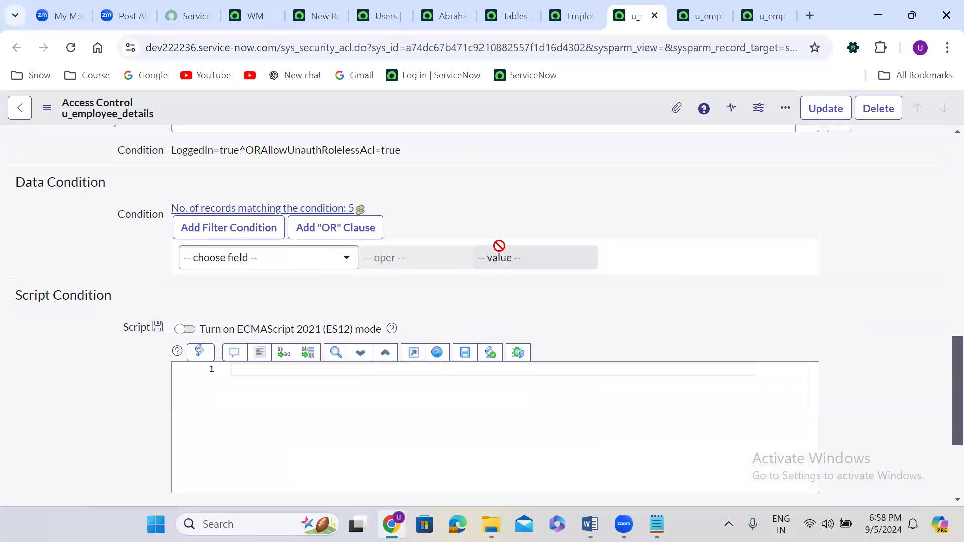
scroll(500, 247, up, 3)
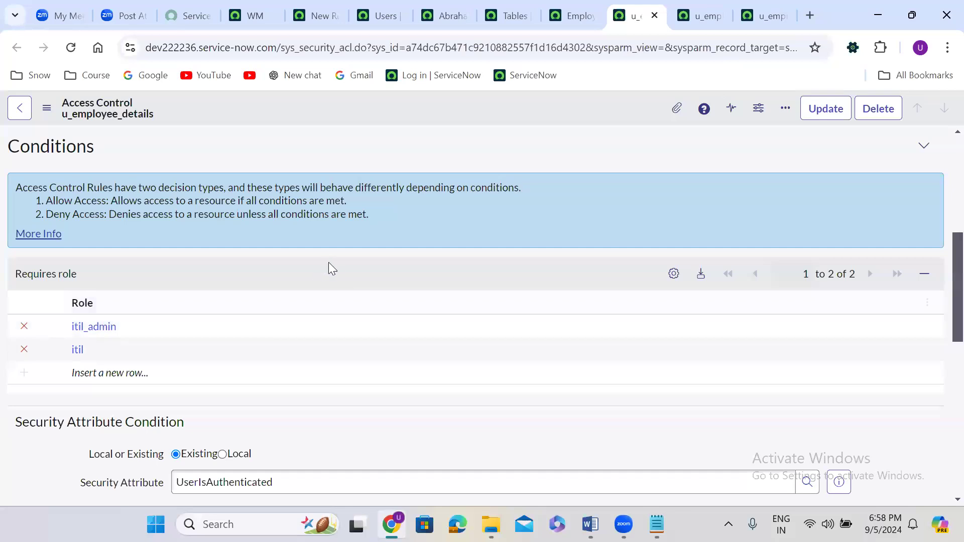
scroll(330, 259, down, 4)
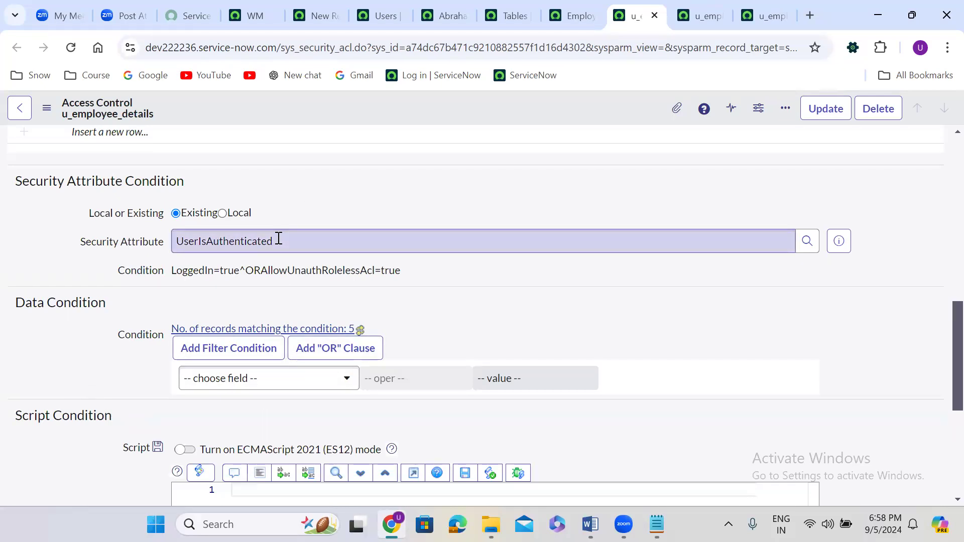
scroll(279, 241, up, 2)
scroll(278, 245, up, 1)
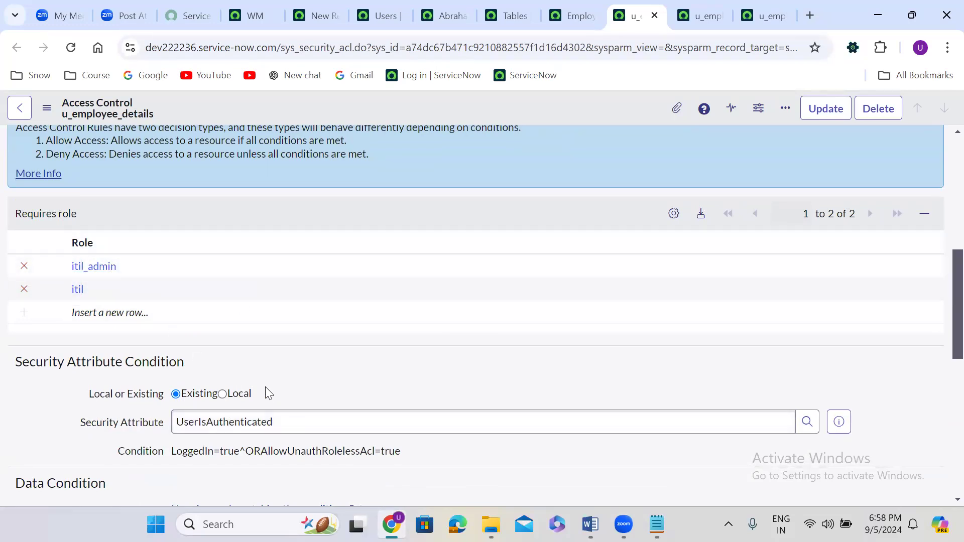
scroll(267, 389, down, 7)
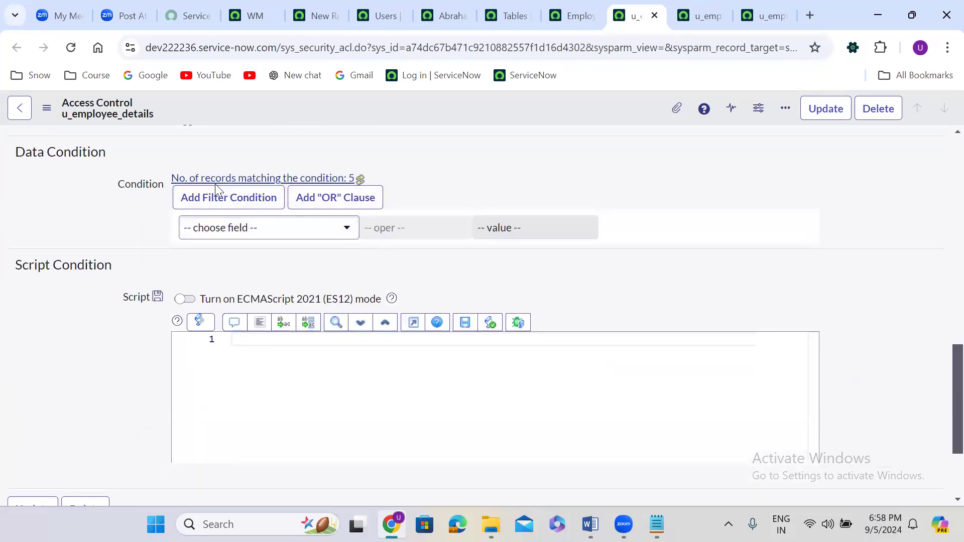
scroll(472, 170, up, 6)
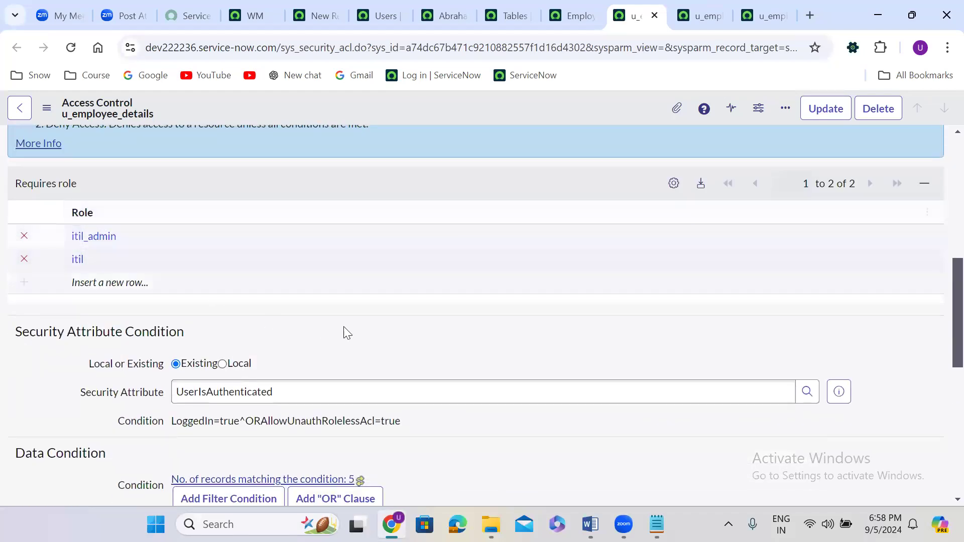
scroll(302, 331, down, 4)
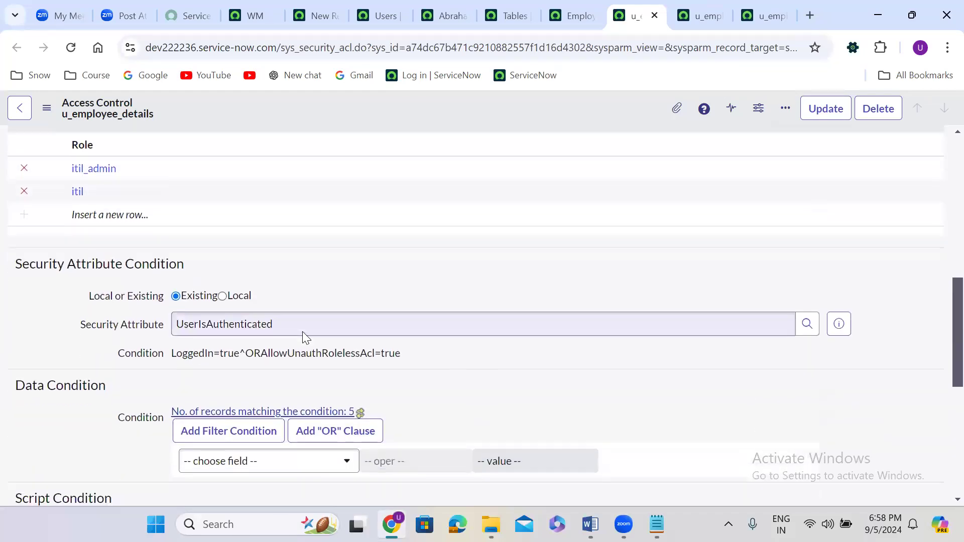
Review the role, security attribute, data and script condition sections of the u_employee_details read ACL once more
scroll(103, 244, down, 4)
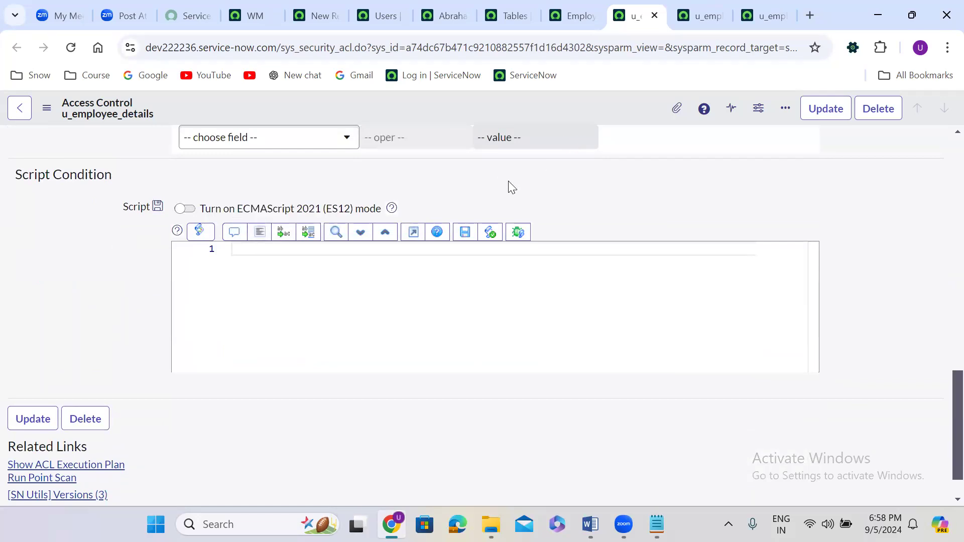
scroll(509, 181, up, 6)
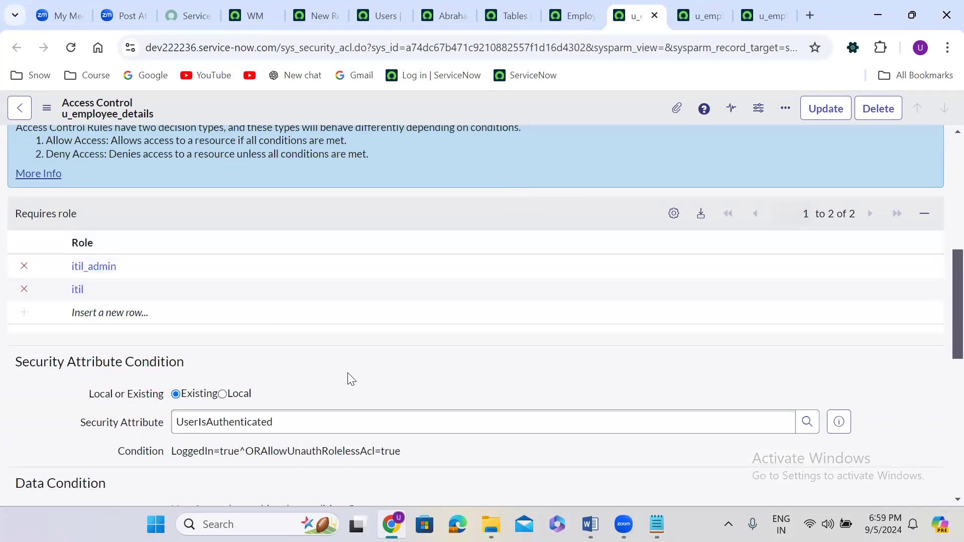
scroll(348, 375, down, 3)
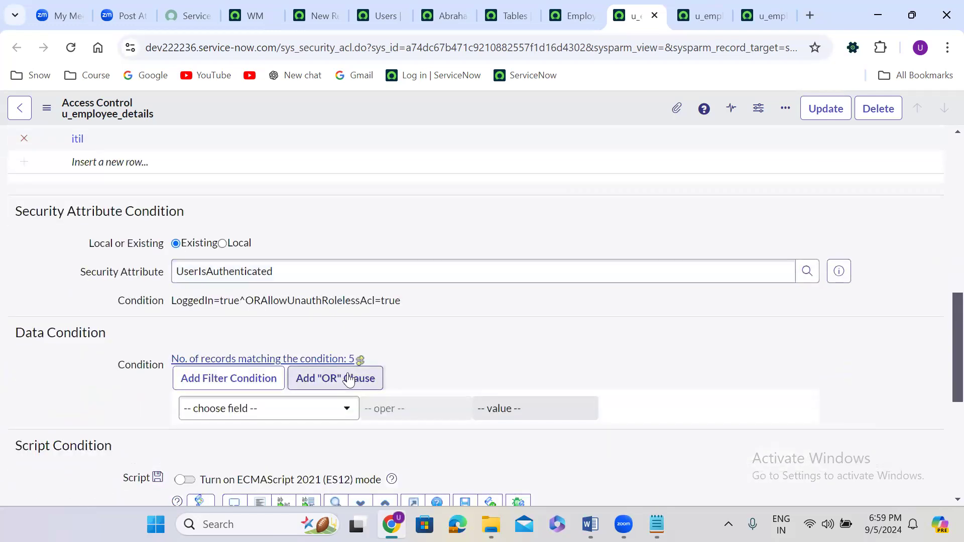
scroll(349, 379, down, 3)
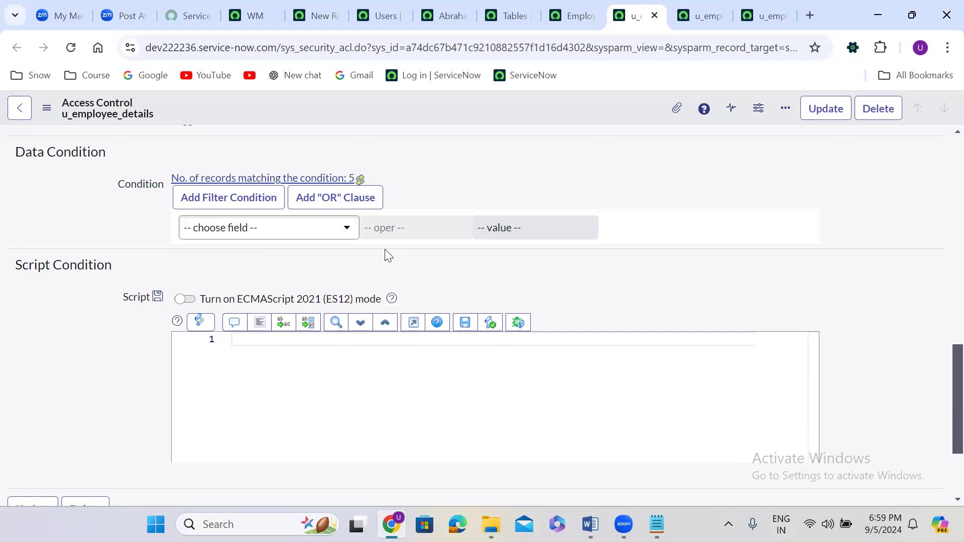
Return to the Employee Details record list and clear the Father Name of the first record
click(260, 6)
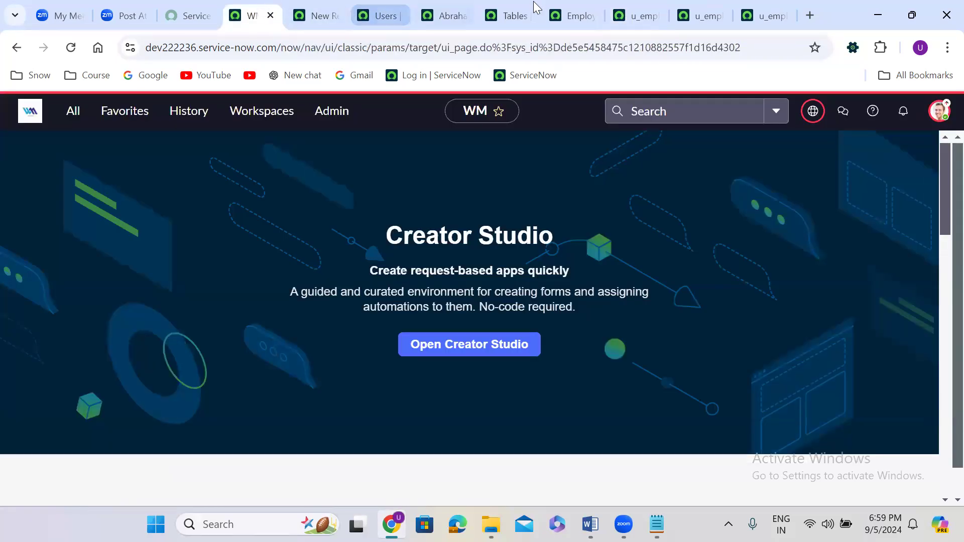
click(568, 7)
click(338, 5)
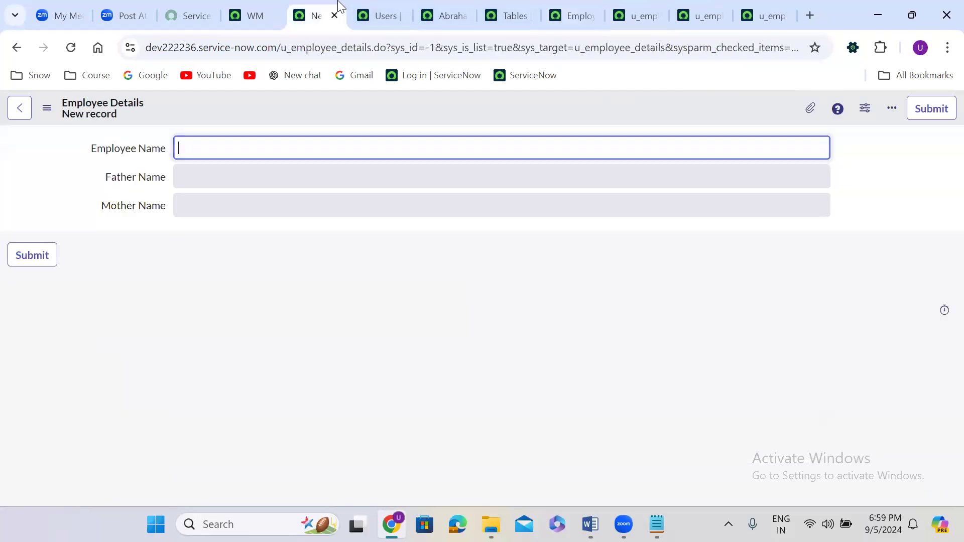
click(17, 47)
double_click(330, 211)
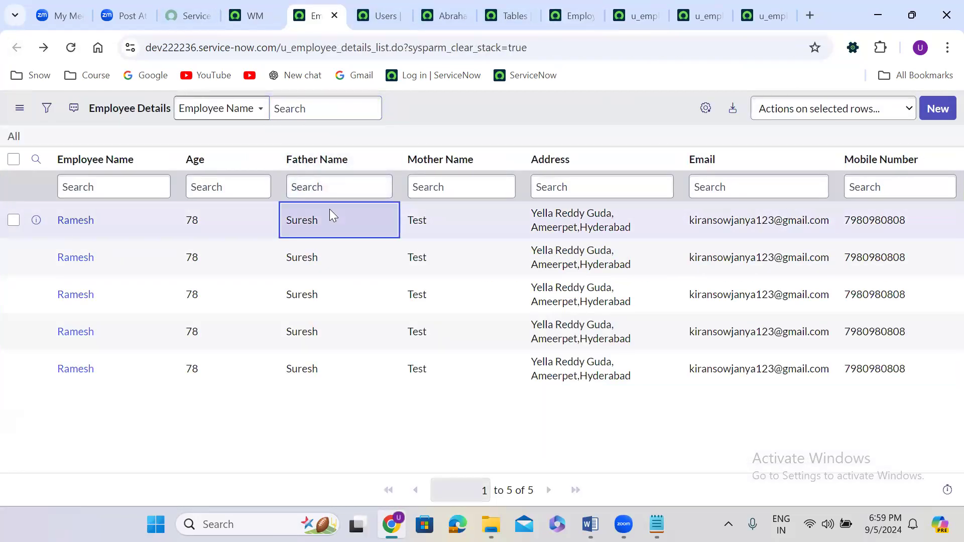
key(BackSpace)
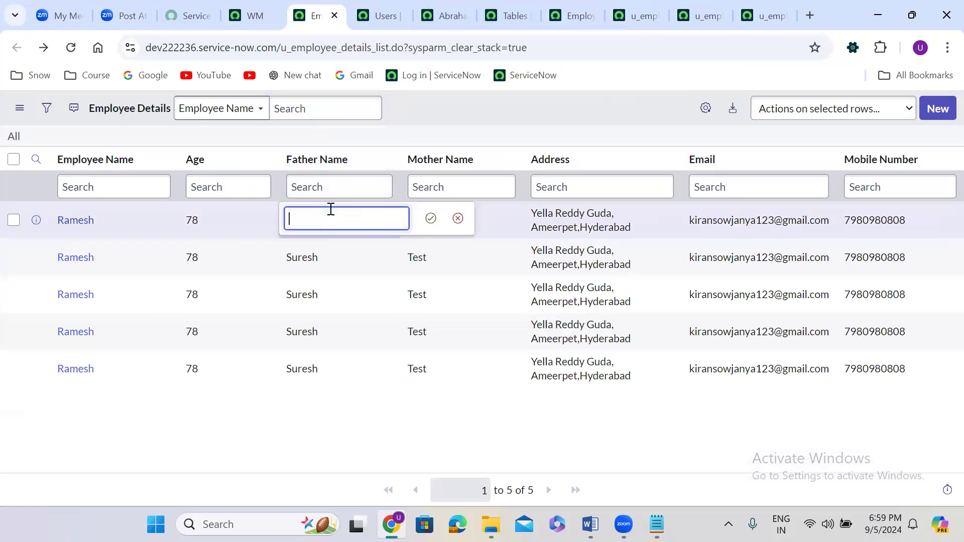
click(430, 219)
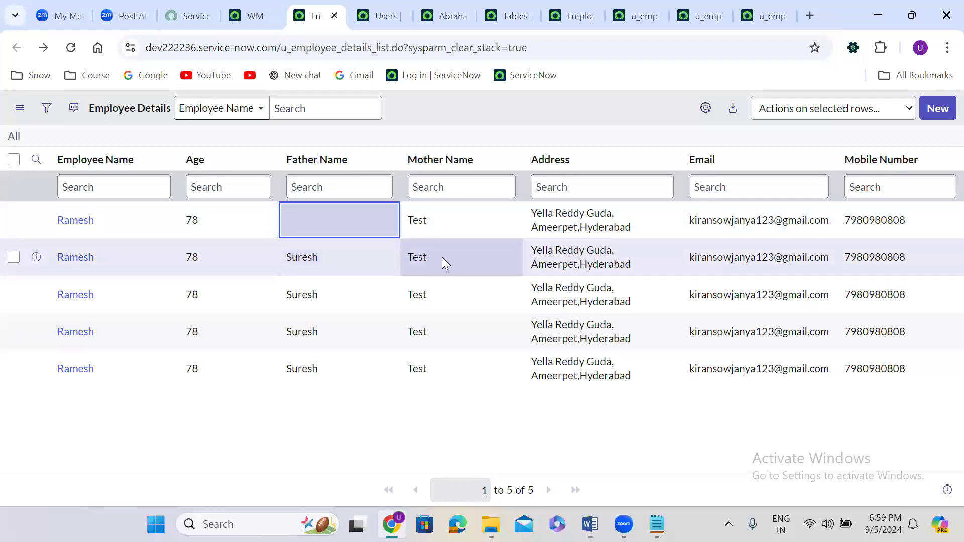
Clear the Mother Name of the second record and the Father Name of the third record
double_click(442, 257)
key(BackSpace)
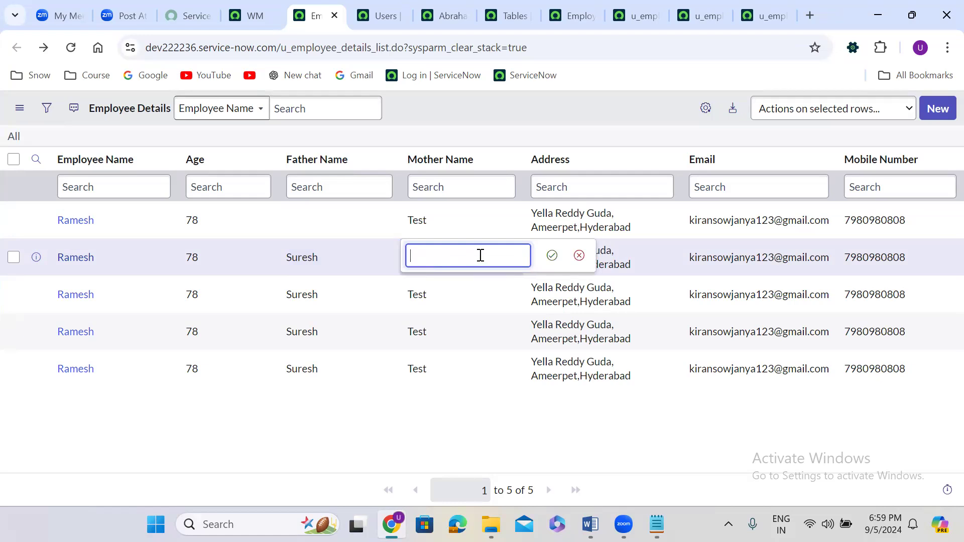
click(554, 249)
double_click(316, 295)
key(BackSpace)
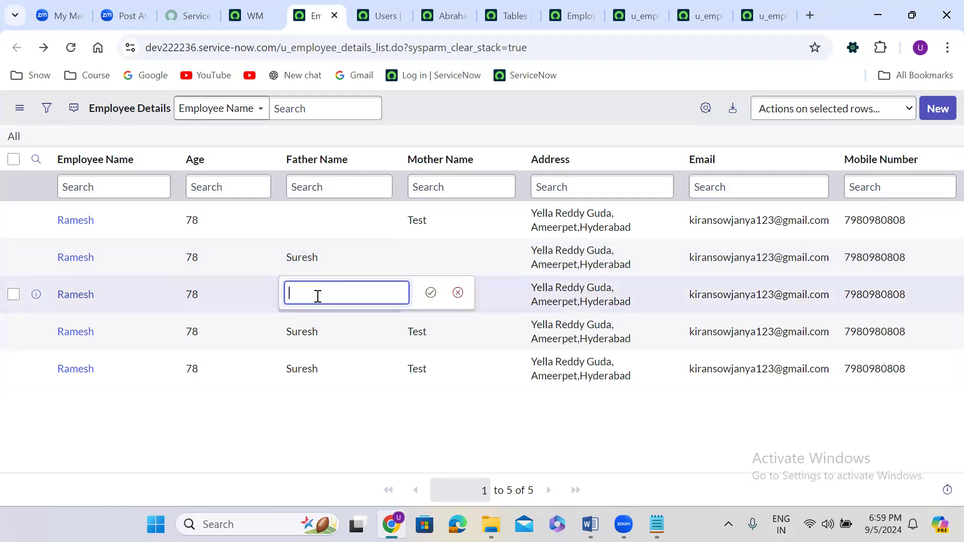
click(433, 295)
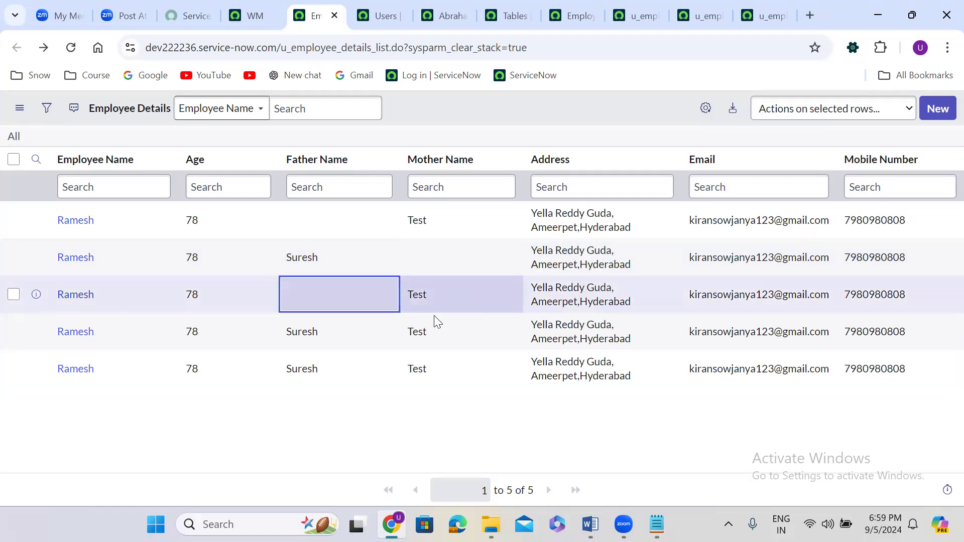
Clear the Father Name of the fifth record and the Mother Name of the fourth record, and reload the unfiltered list
double_click(436, 330)
key(BackSpace)
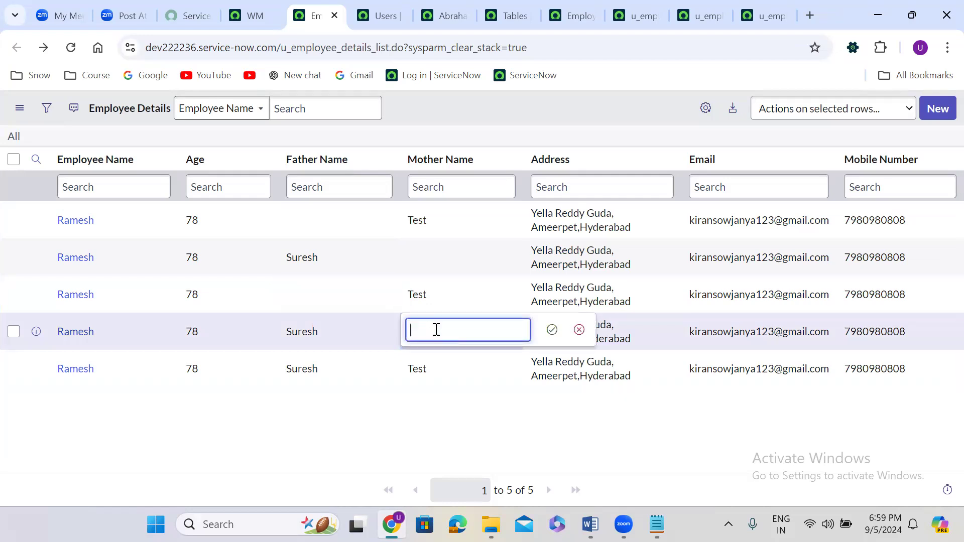
double_click(341, 368)
key(BackSpace)
click(431, 366)
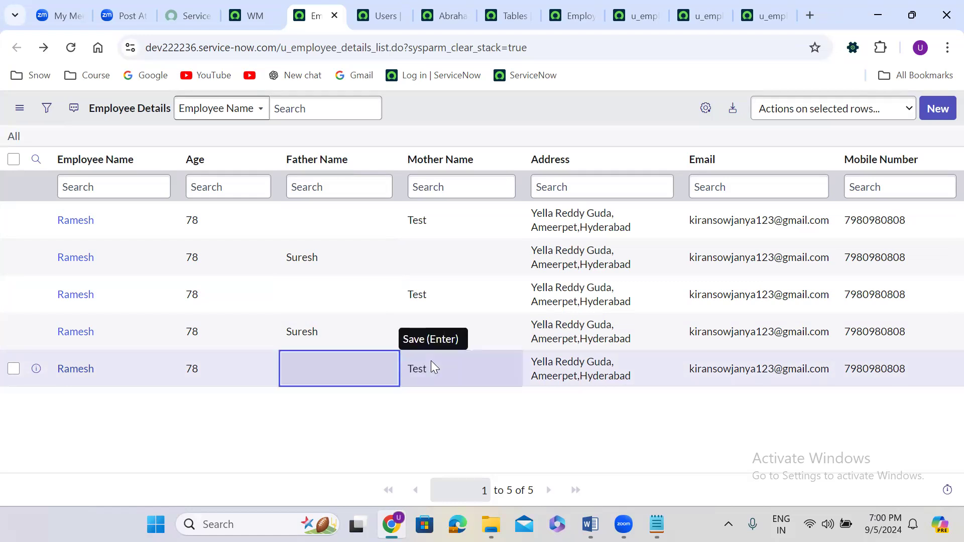
click(381, 396)
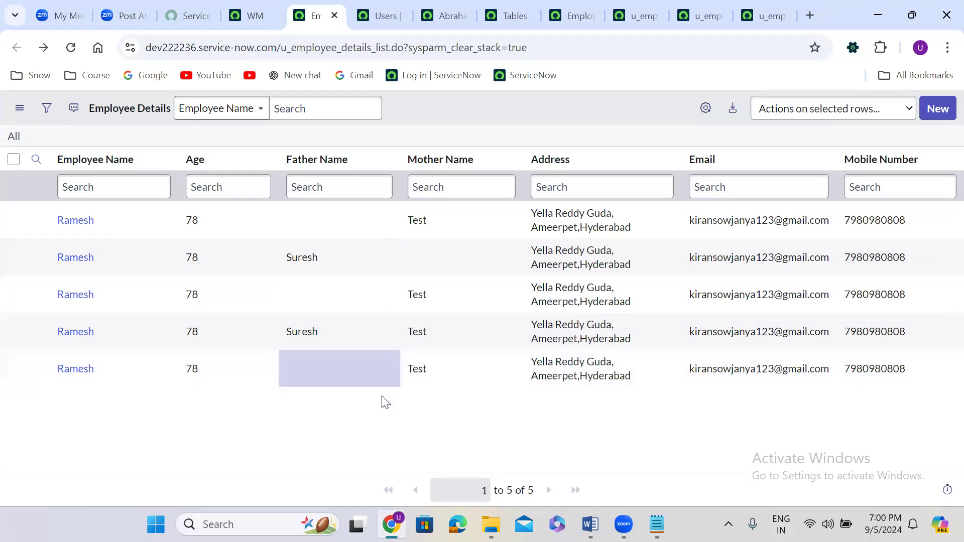
double_click(435, 335)
key(BackSpace)
click(552, 330)
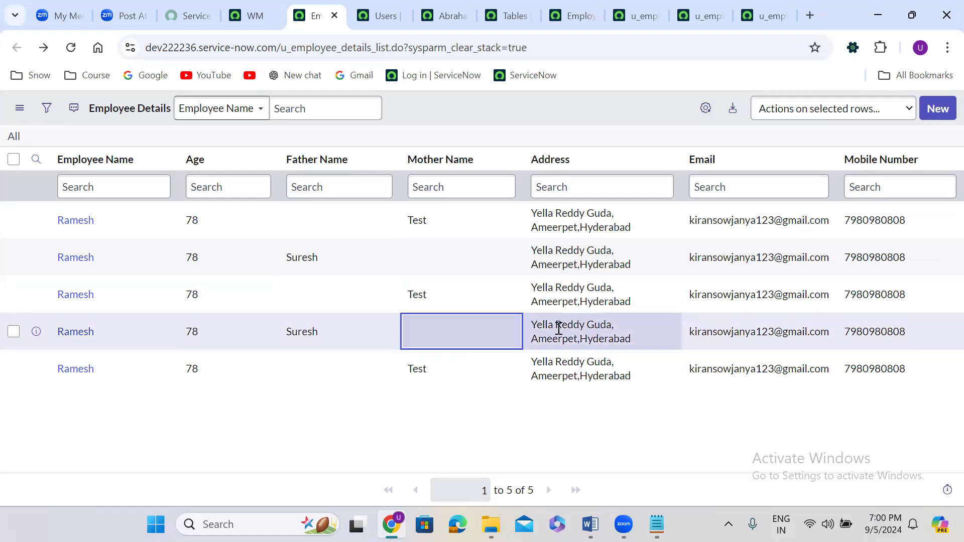
click(13, 139)
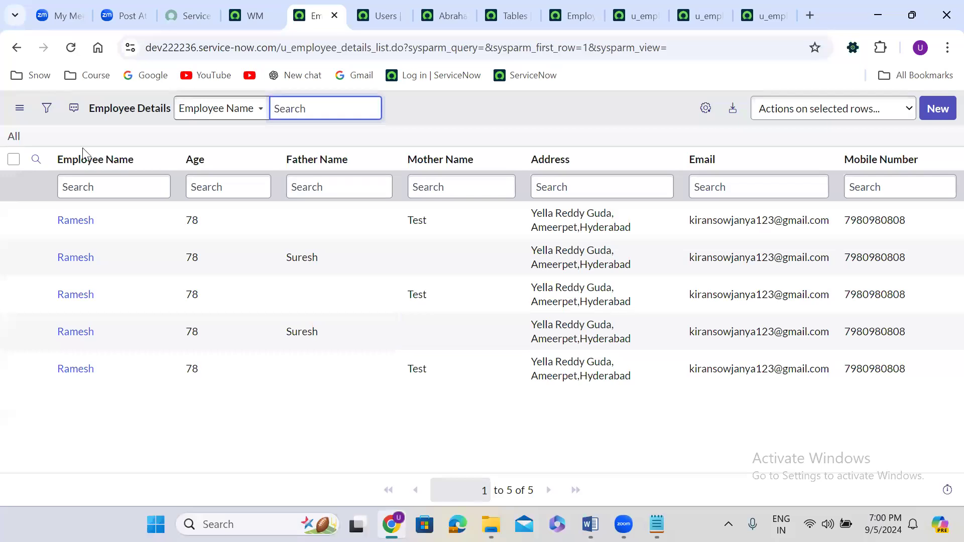
click(329, 222)
Close all browser tabs after the Employee Details table record, discarding the unsaved ACL changes
click(633, 7)
click(575, 16)
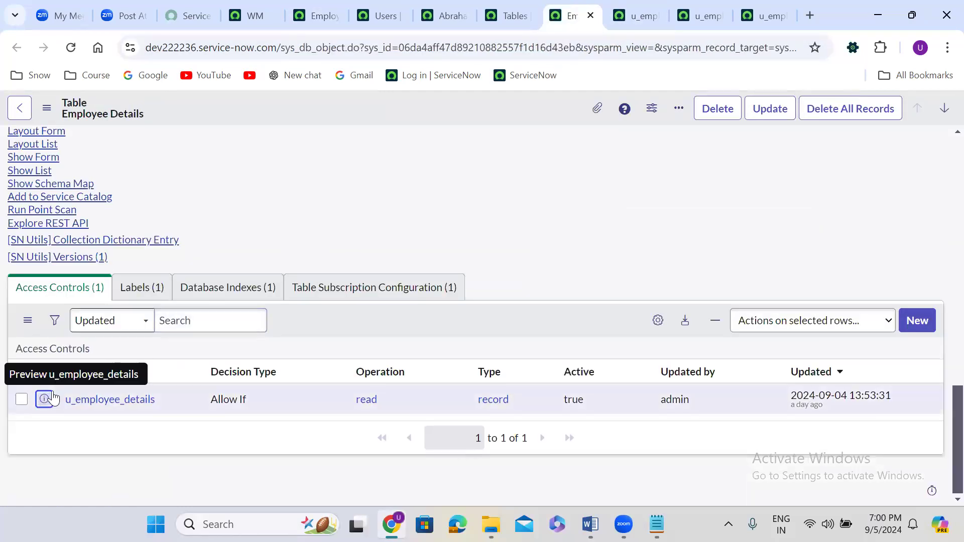
right_click(572, 19)
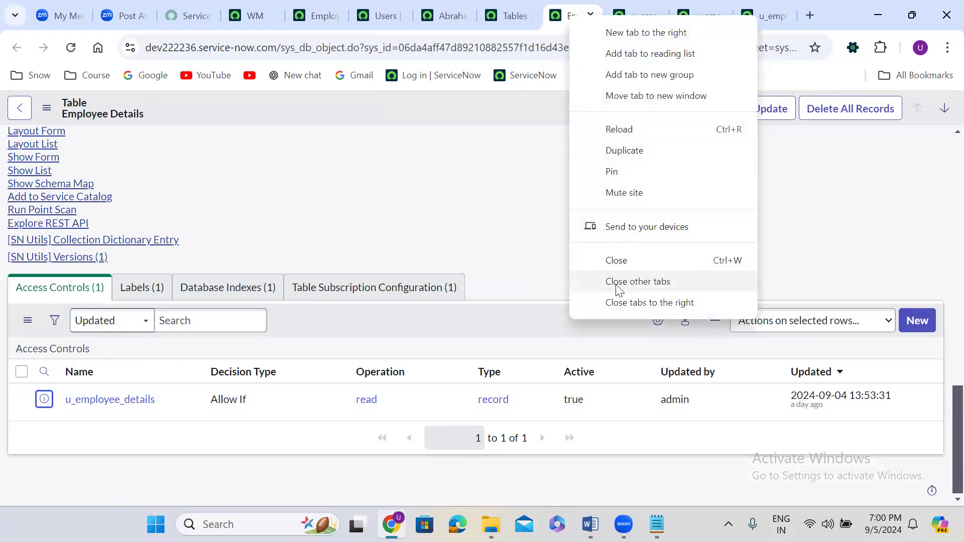
click(619, 302)
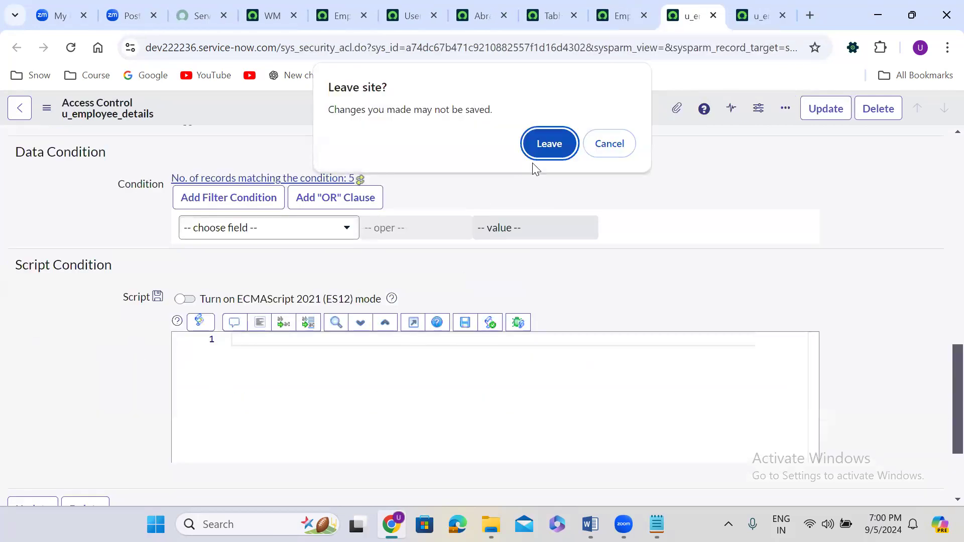
click(553, 146)
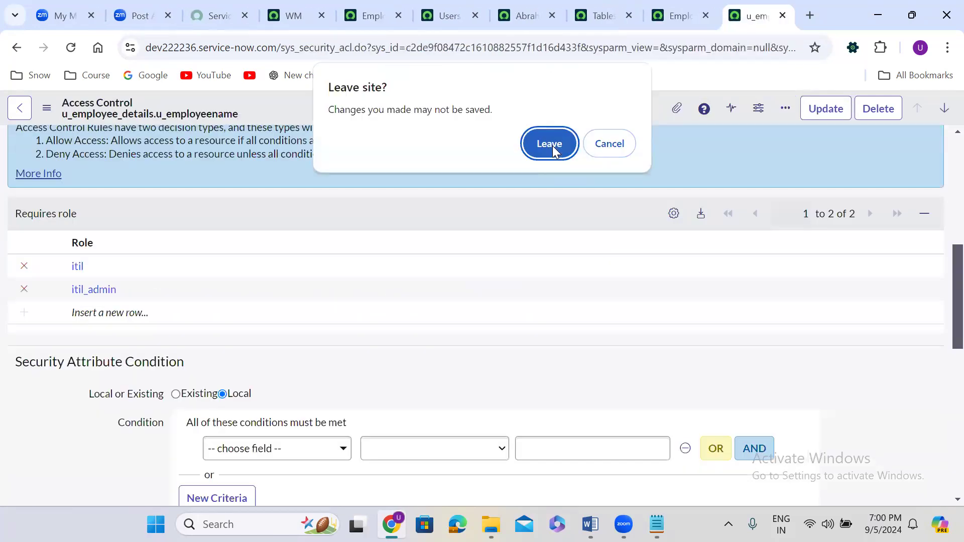
click(553, 146)
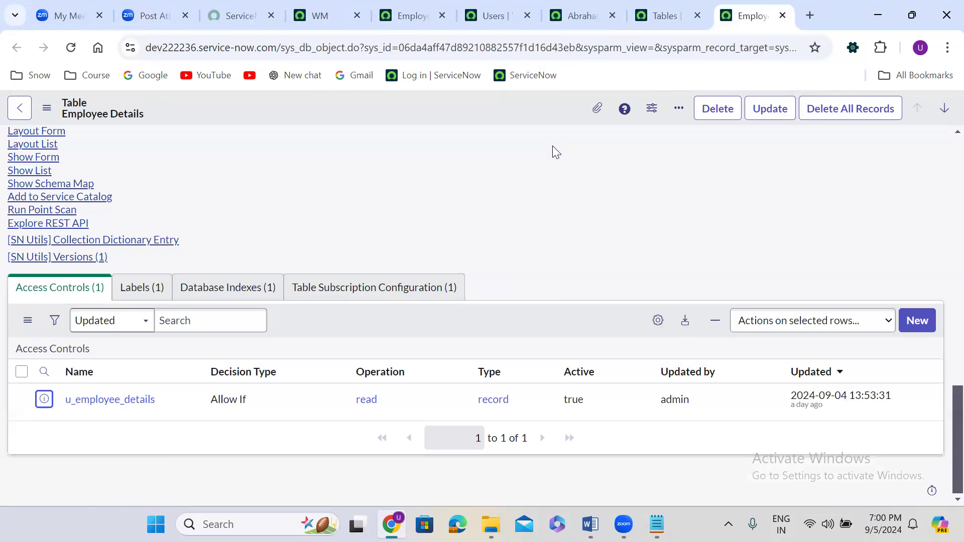
Open the u_employee_details read ACL from the Employee Details table's Access Controls in a new browser tab
right_click(44, 400)
click(120, 215)
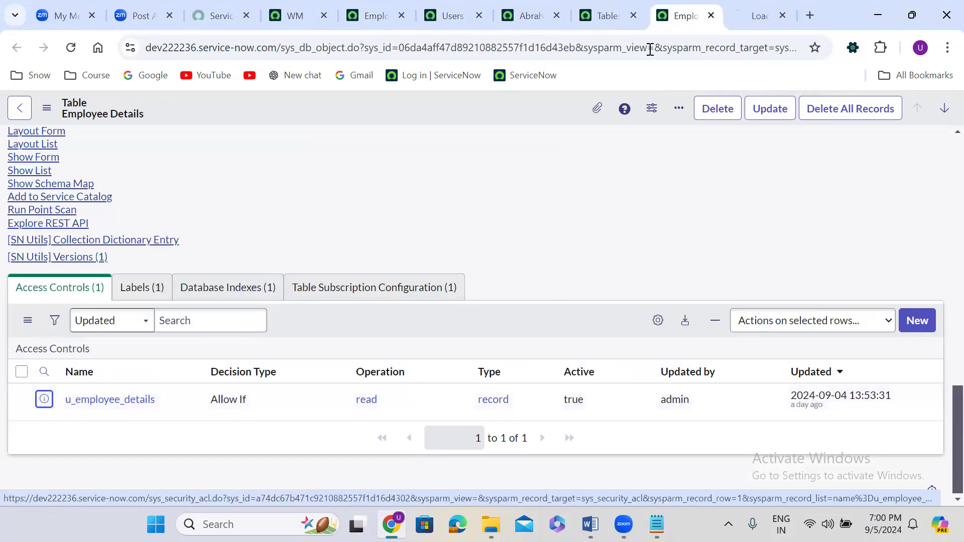
click(746, 7)
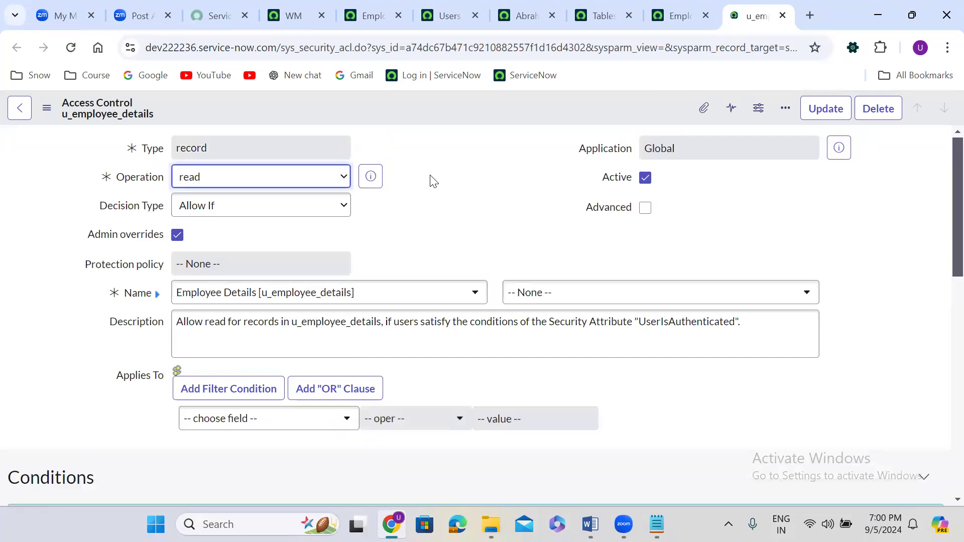
Set the data condition of the u_employee_details read ACL to Father Name is not empty
scroll(421, 203, down, 7)
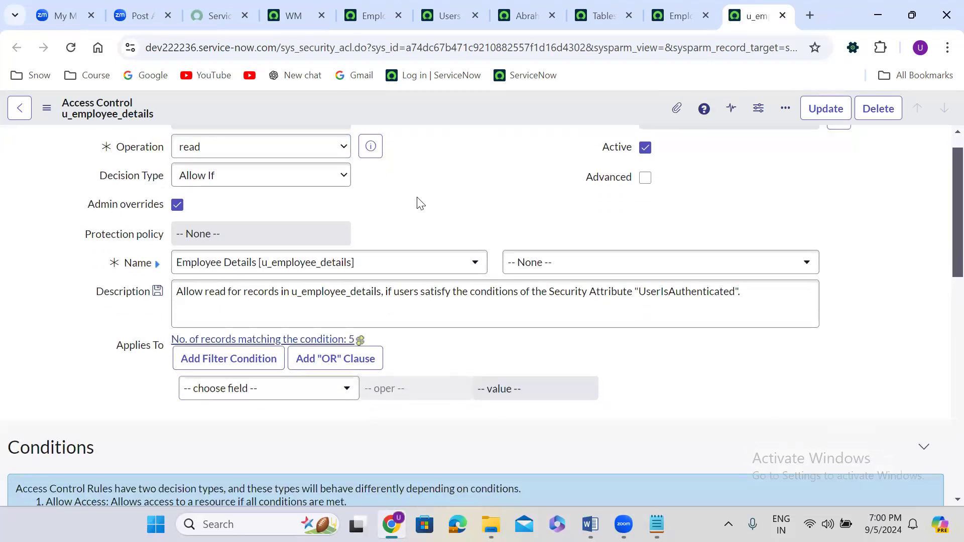
scroll(421, 204, down, 2)
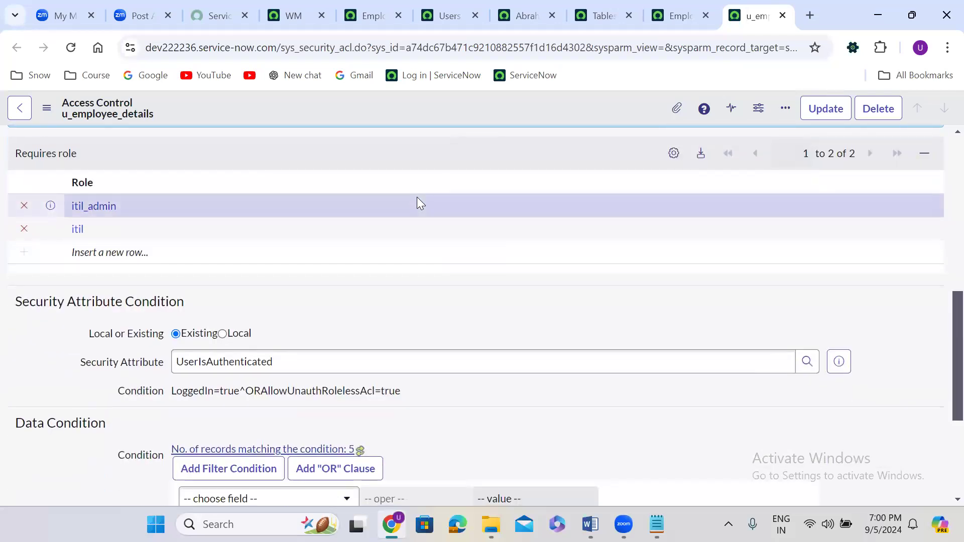
scroll(417, 198, down, 4)
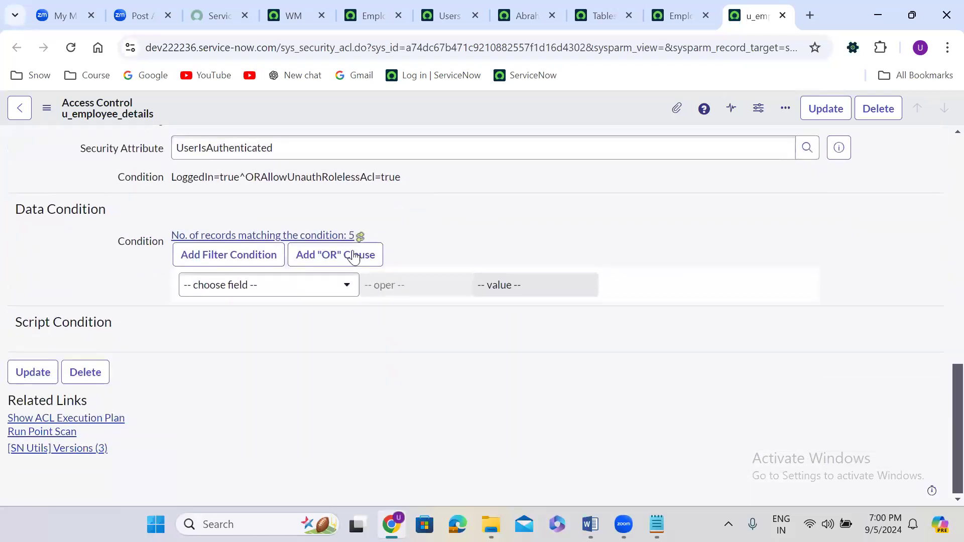
click(265, 292)
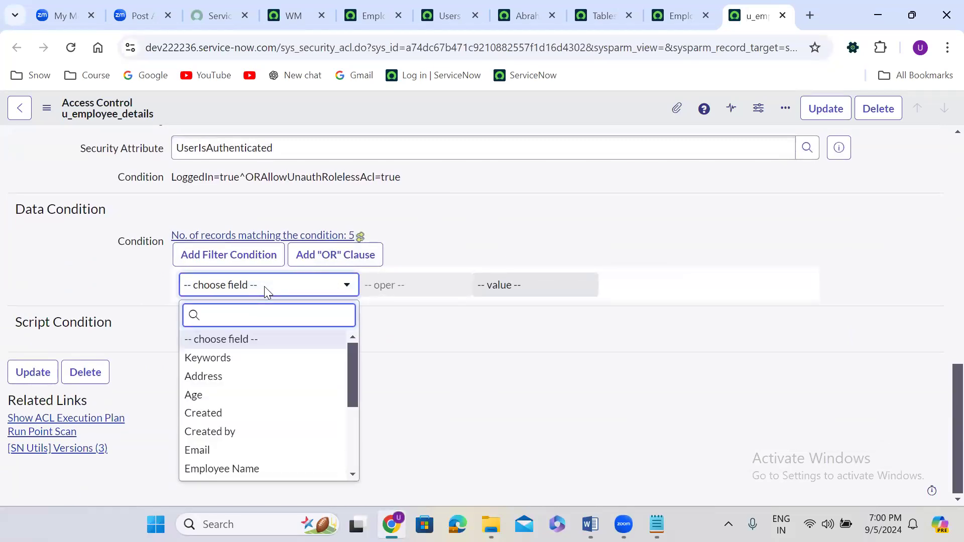
text(fat)
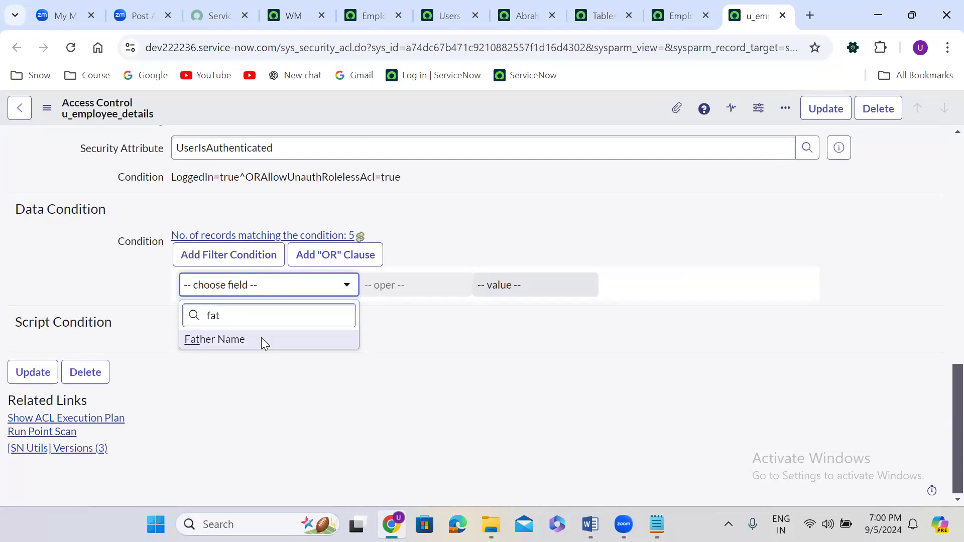
click(261, 340)
click(402, 287)
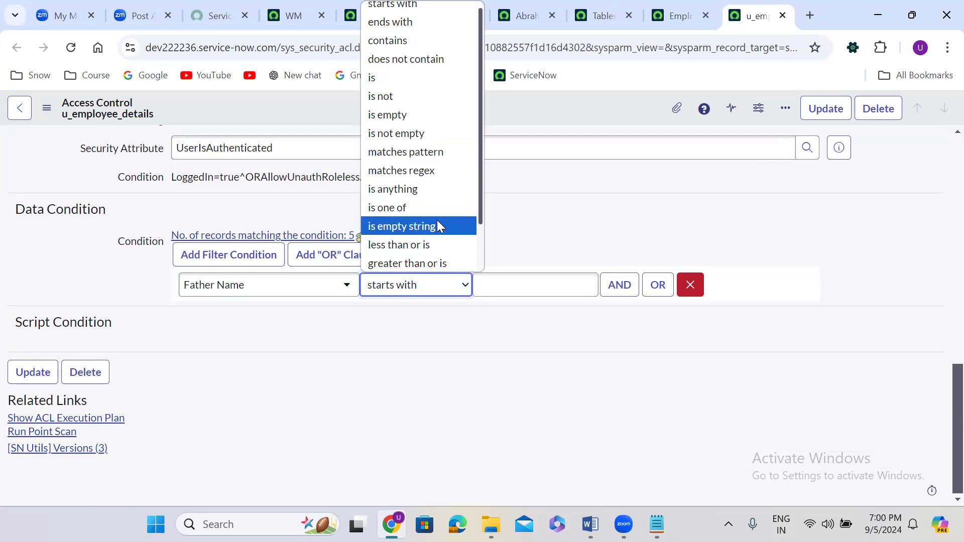
drag(479, 200, 475, 76)
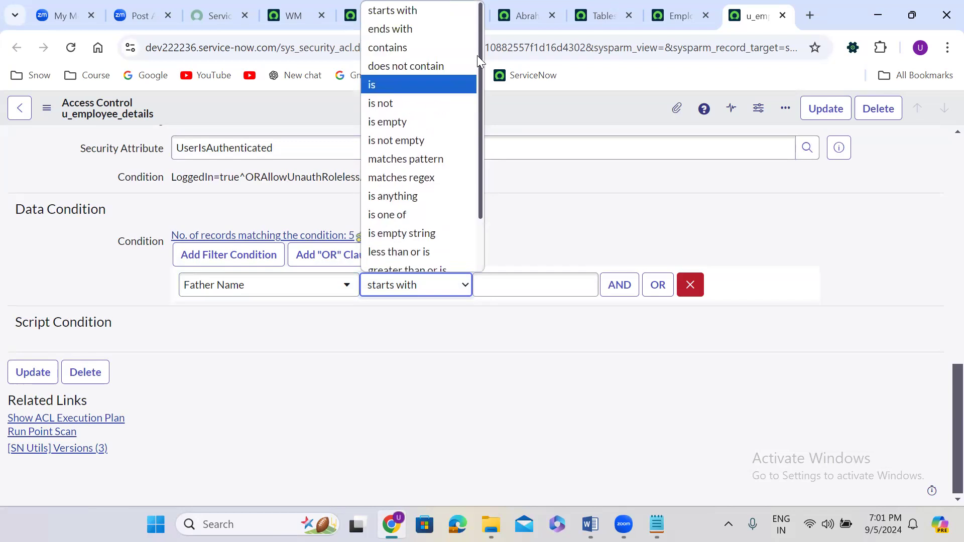
click(413, 141)
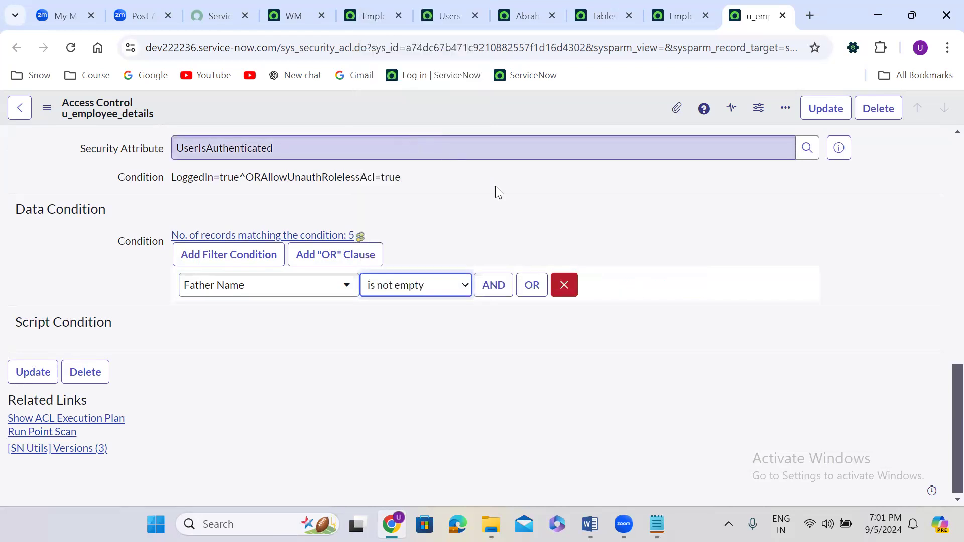
click(531, 285)
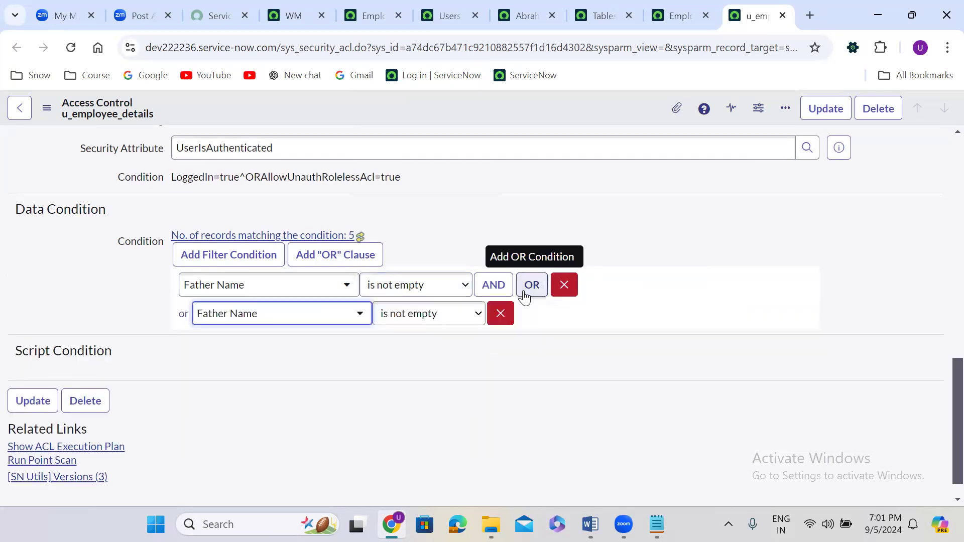
click(304, 319)
text(mother)
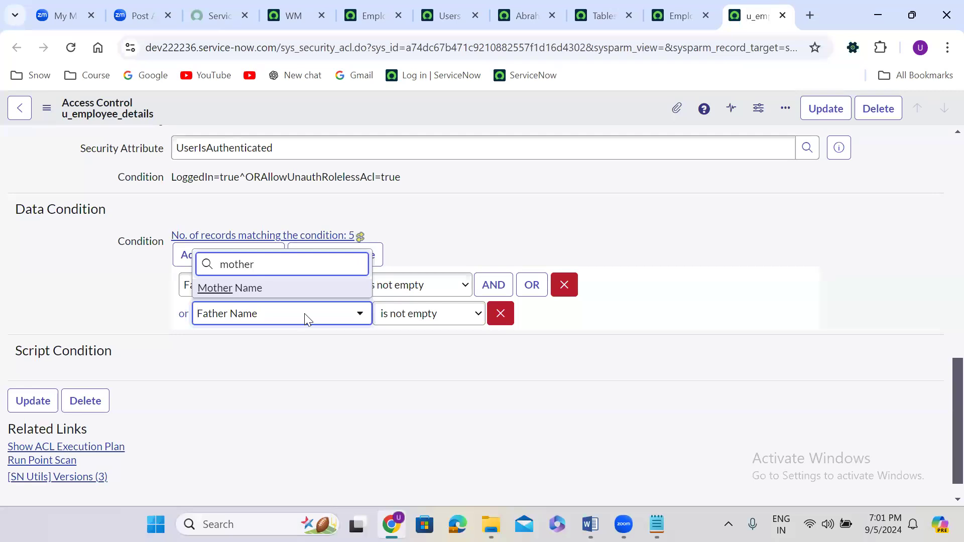
click(500, 316)
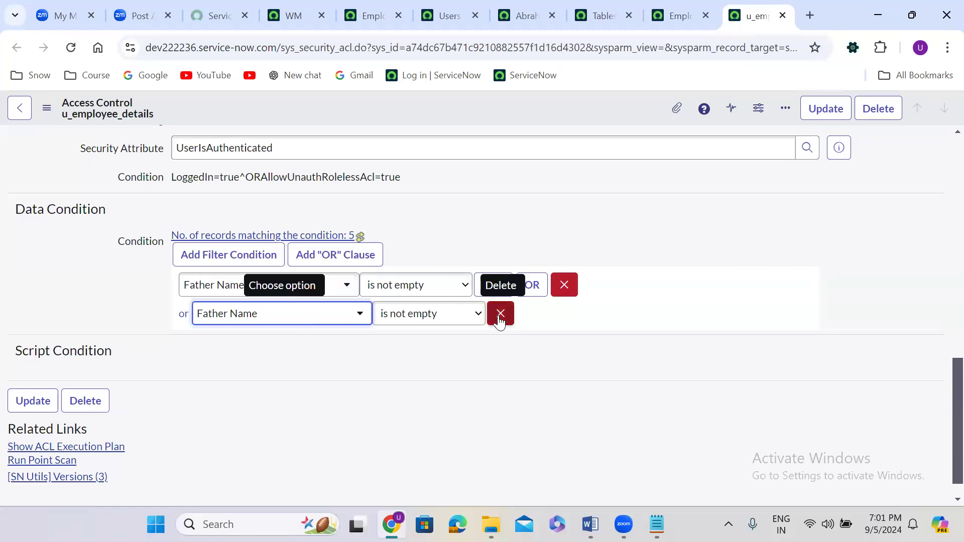
click(500, 316)
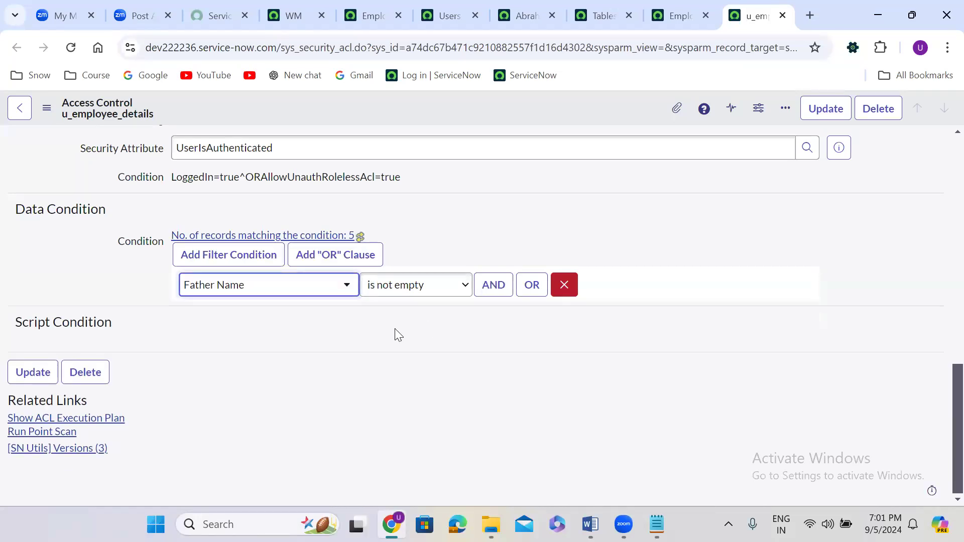
Enable the Advanced option of the read ACL and start its script with an if block testing current.u_mothername
scroll(944, 362, up, 10)
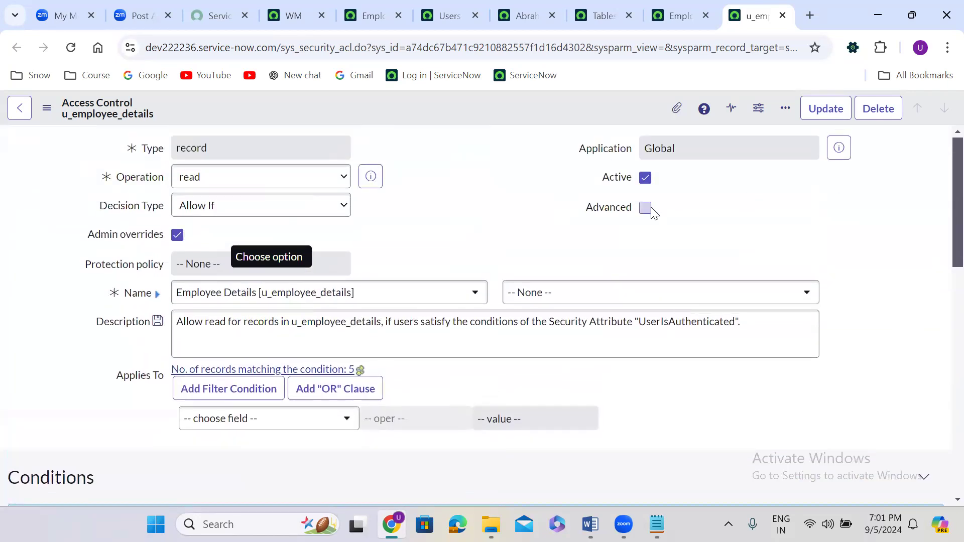
scroll(941, 362, down, 10)
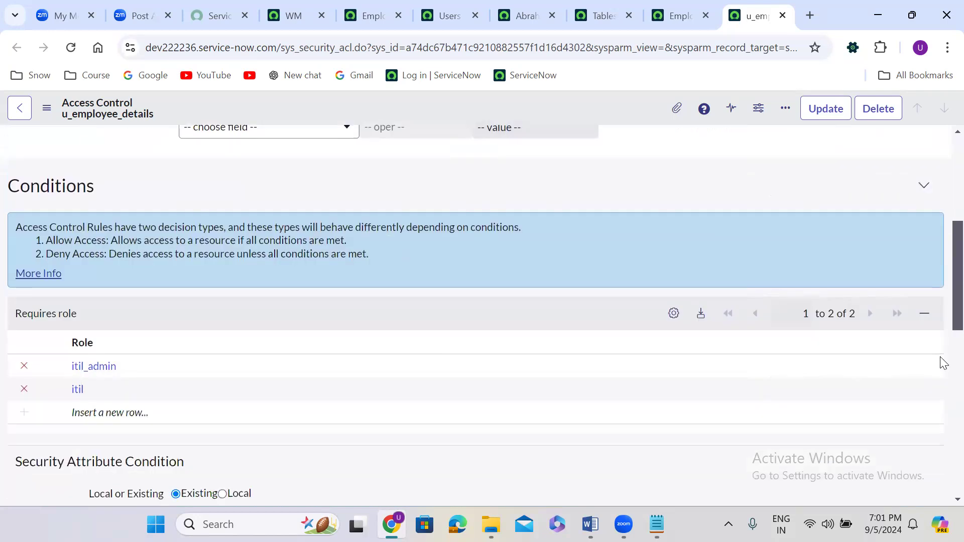
scroll(940, 405, down, 4)
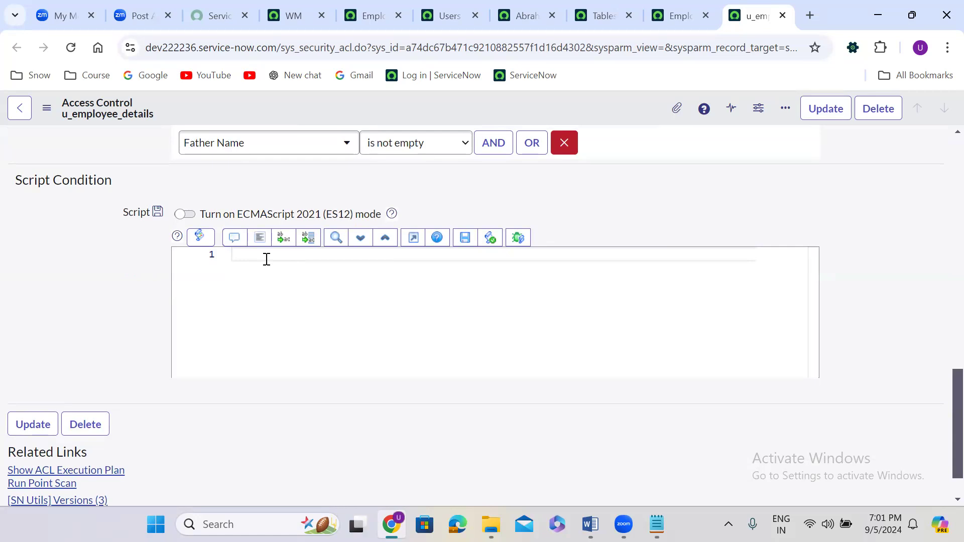
text(if(){)
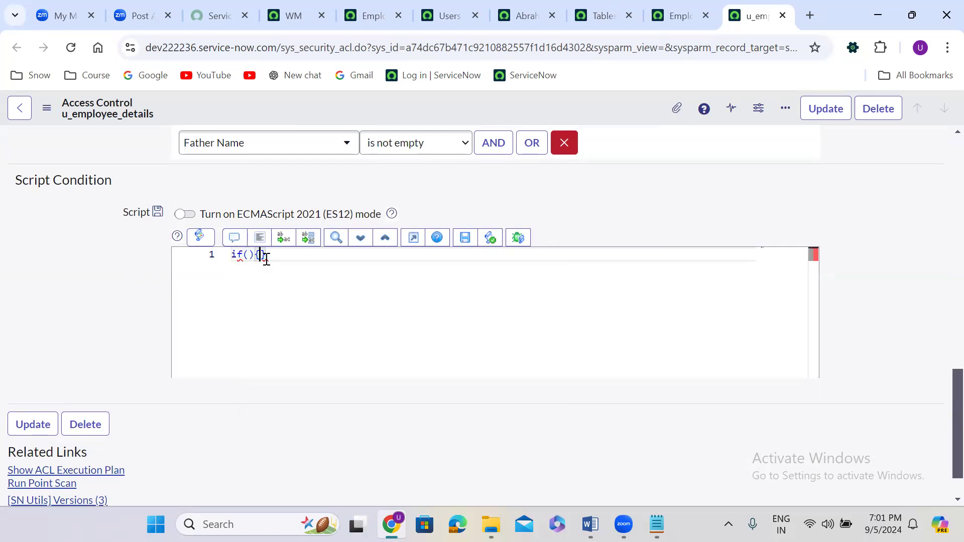
key(Return)
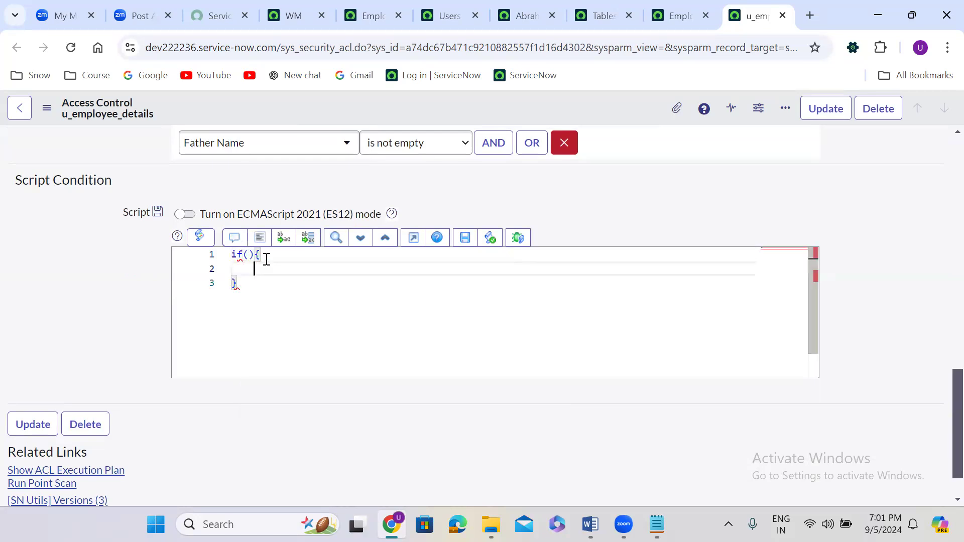
click(248, 255)
text(curre)
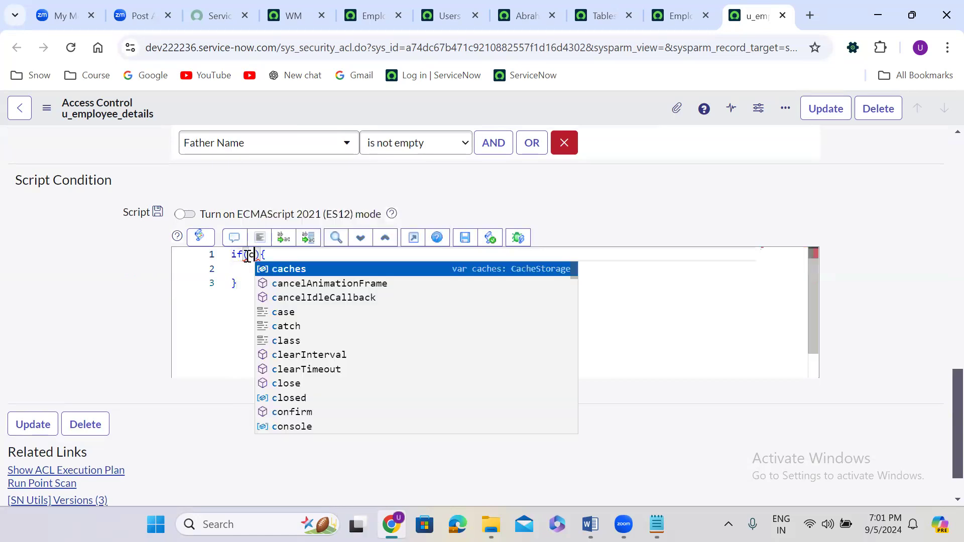
text(nt)
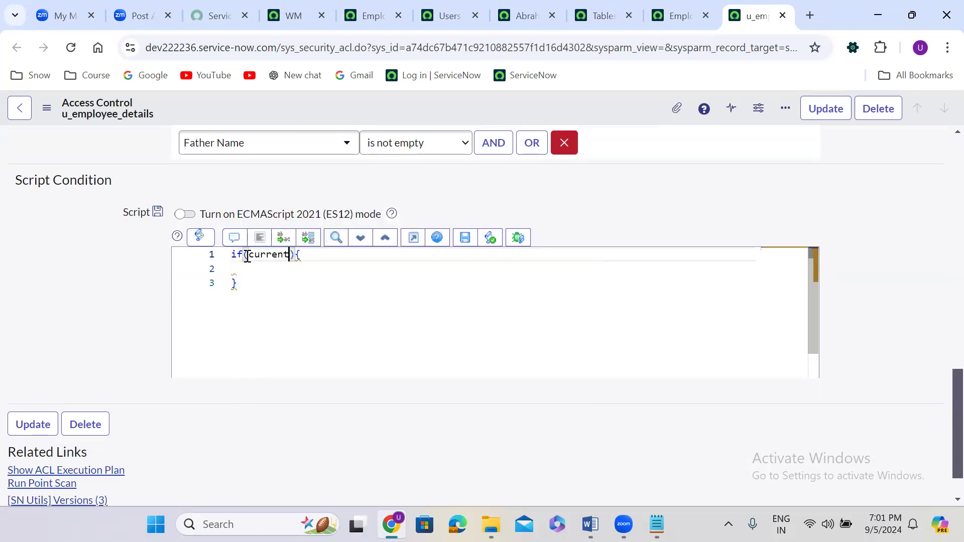
text(.u_)
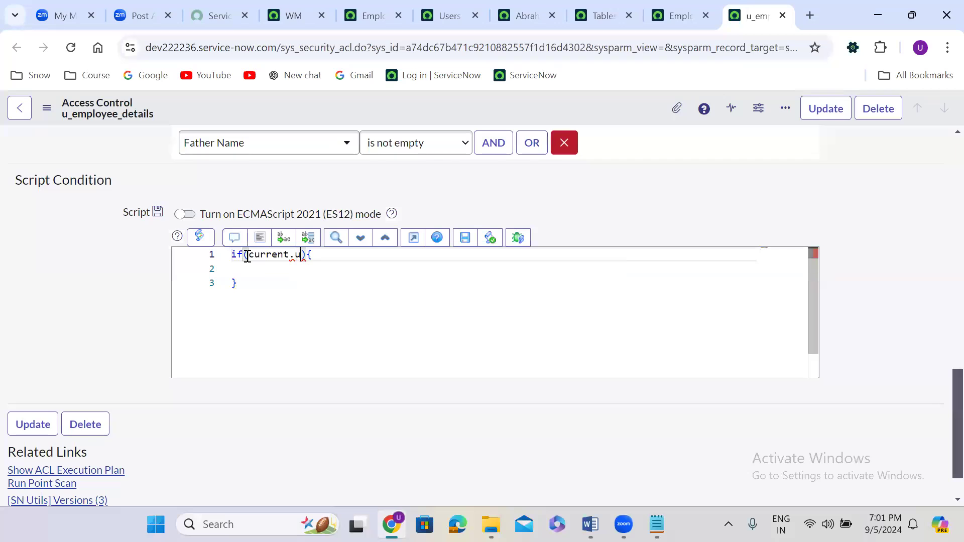
text(mother)
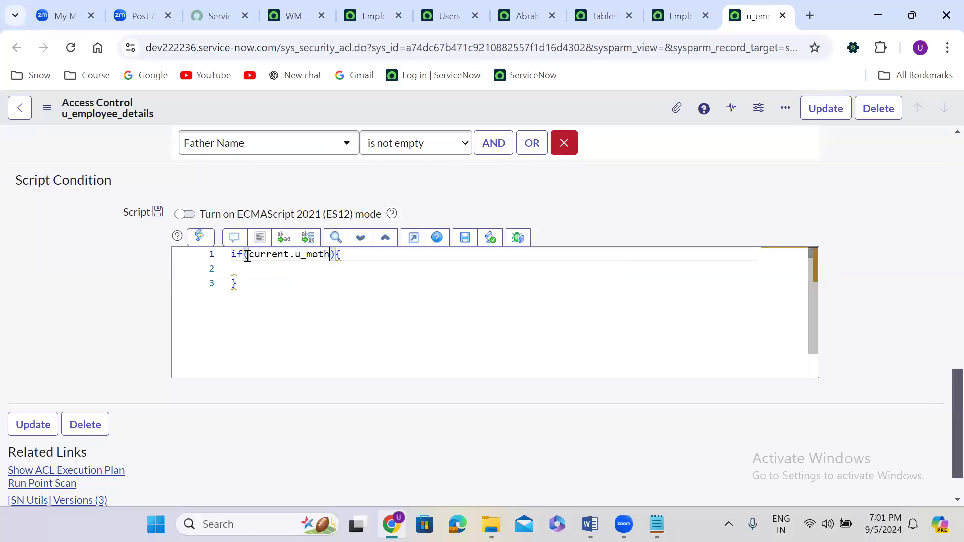
text(name)
Open the first Employee Details record in a new tab and display the technical field names to check the Mother Name column
click(371, 17)
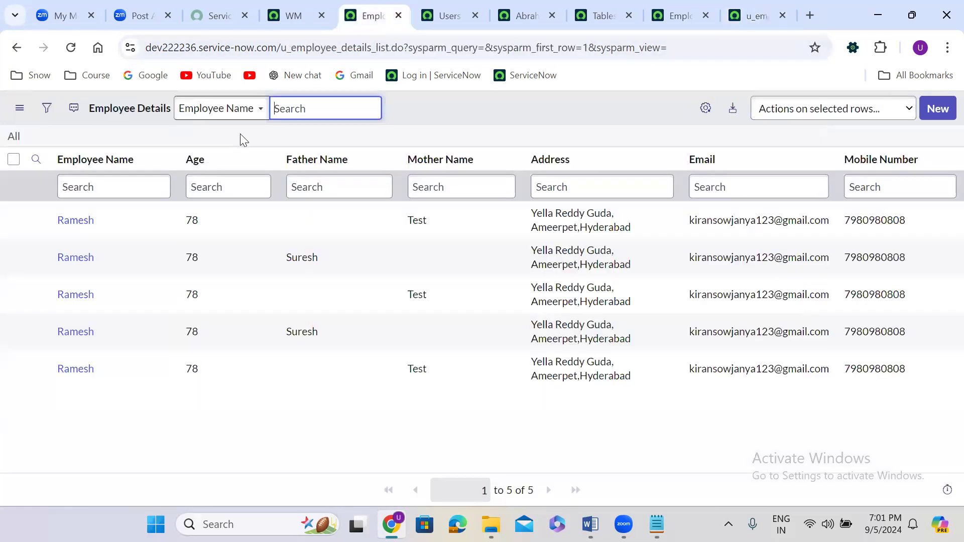
click(35, 220)
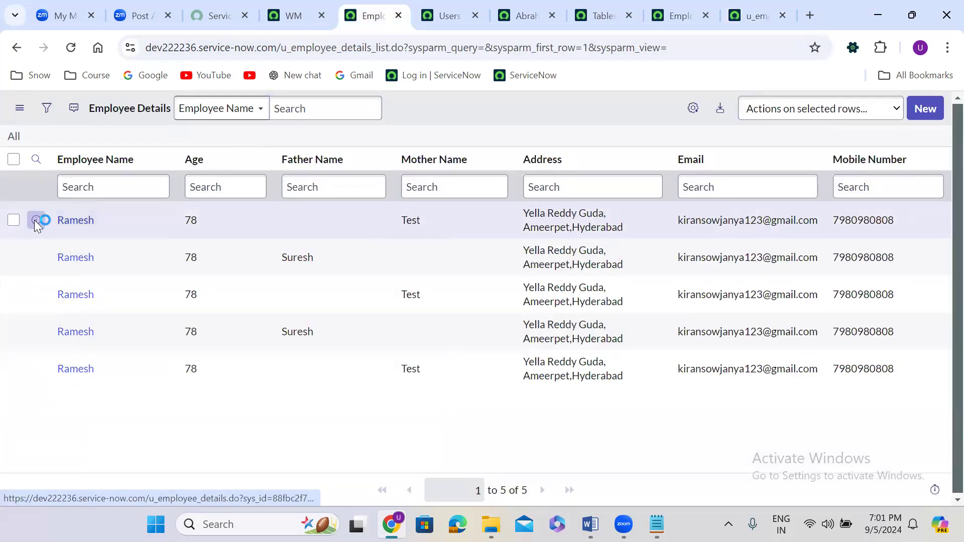
click(388, 264)
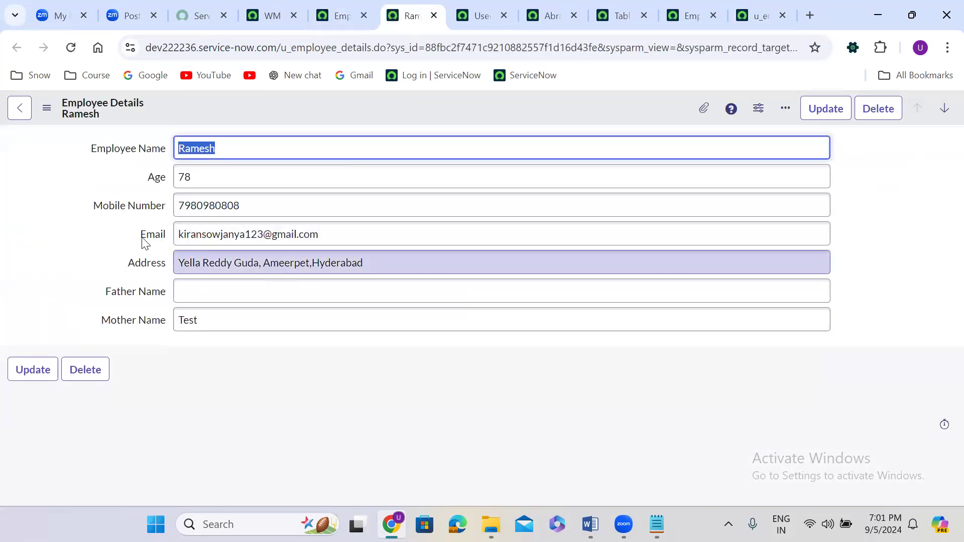
click(103, 229)
double_click(80, 223)
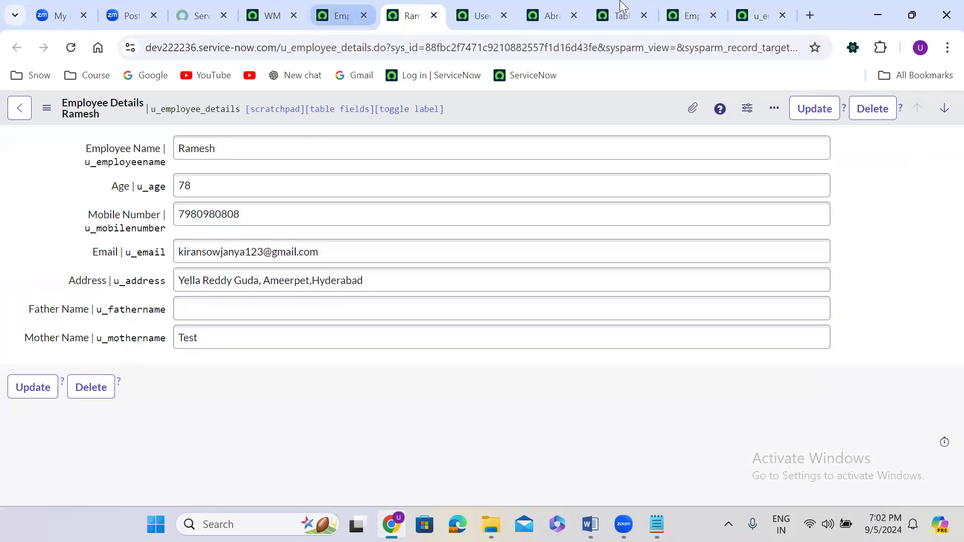
Complete the ACL script's if condition with != '' and put answer = true; inside the block
click(756, 16)
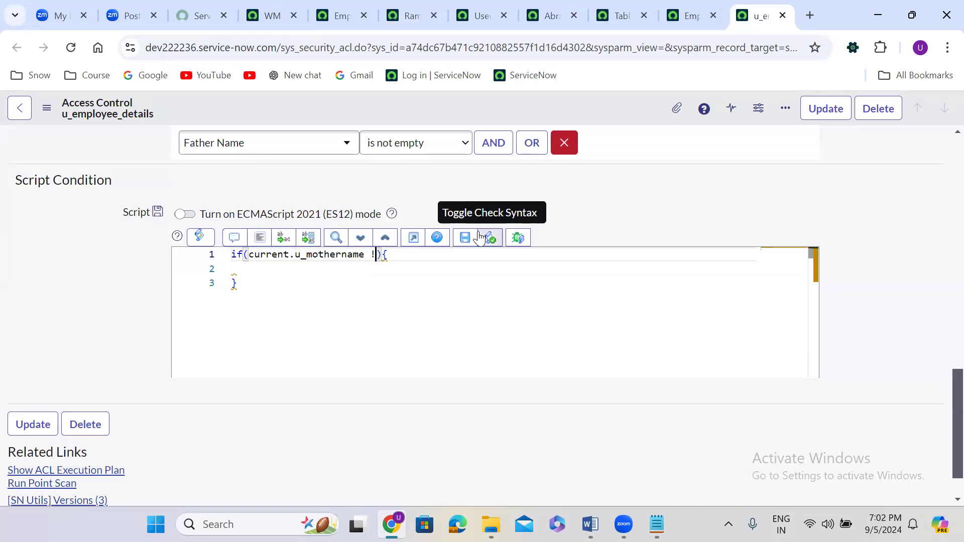
text(!= '')
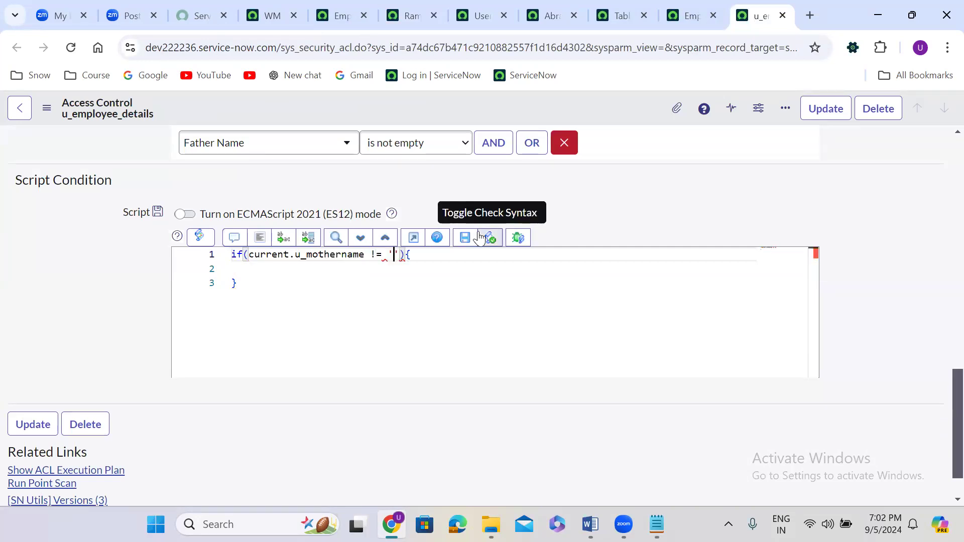
click(263, 268)
text(answer = true;)
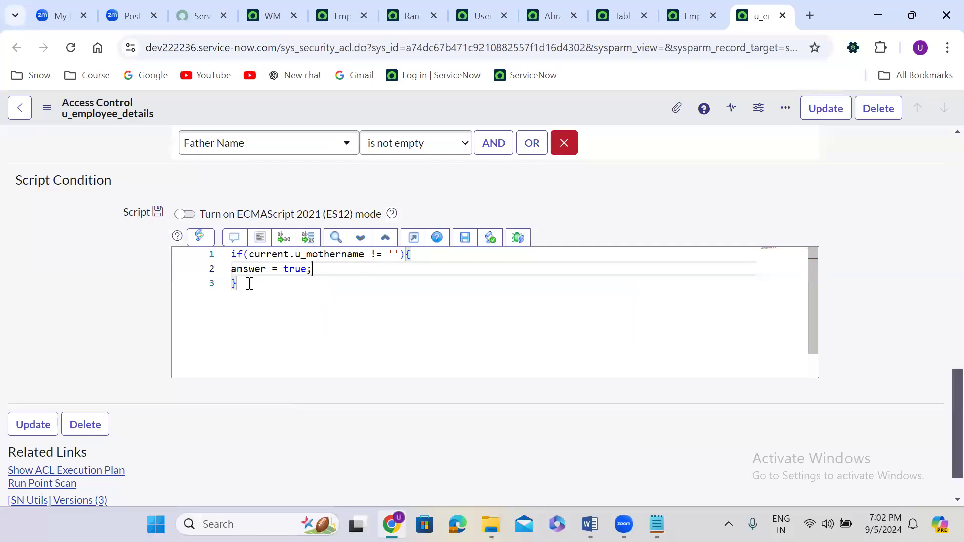
Add an else branch with answer = false; to the ACL script and format the code
key(Down)
text(else{)
key(Return)
text(answer = false)
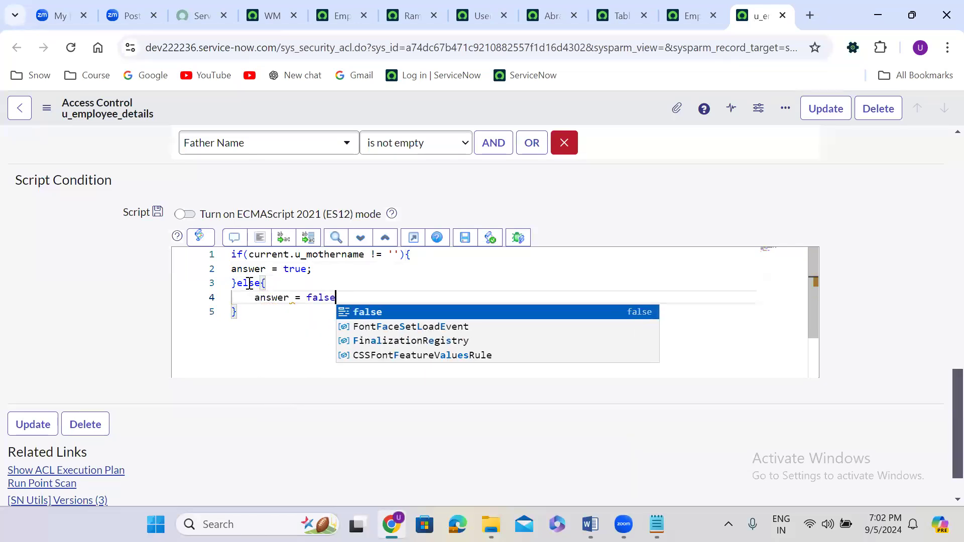
text(;)
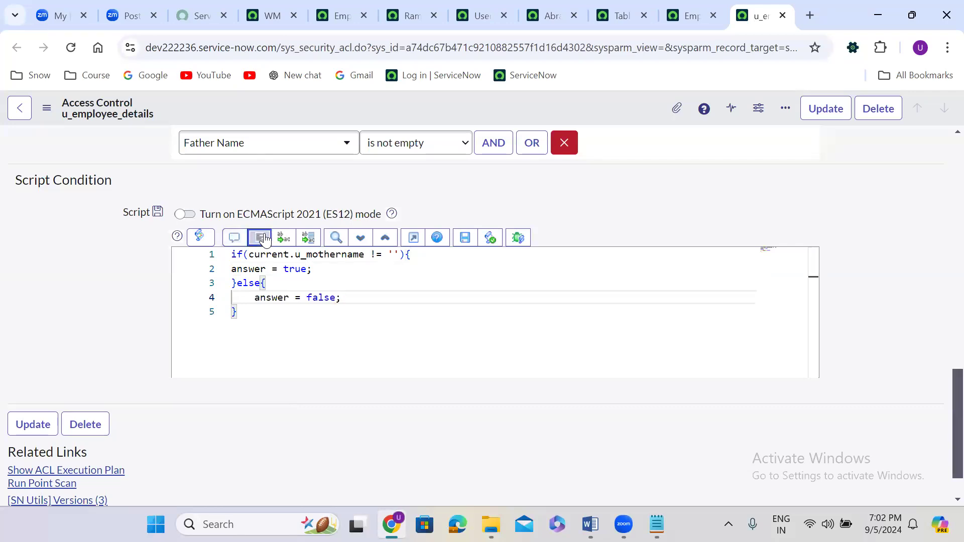
click(264, 237)
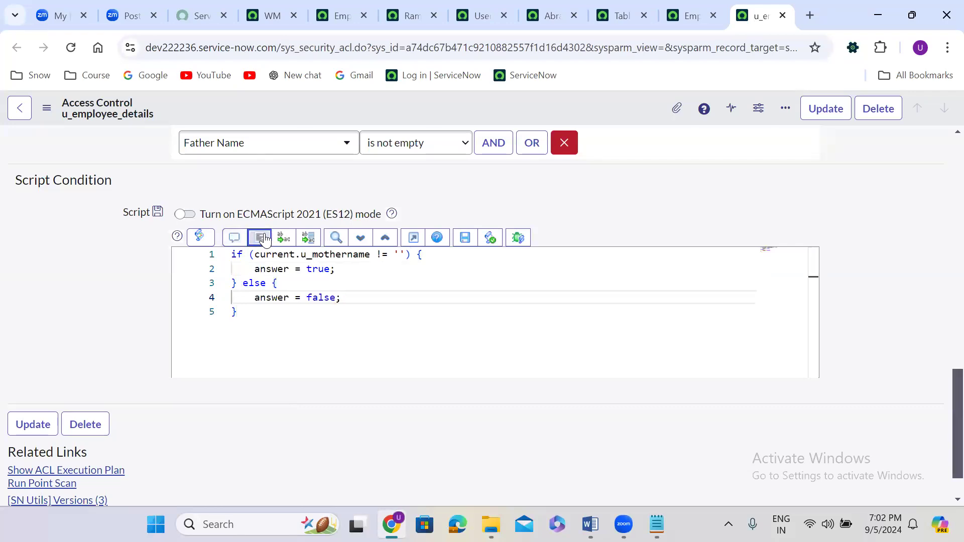
Save the read ACL without leaving the form and review its required roles, data condition and script
right_click(485, 102)
click(511, 112)
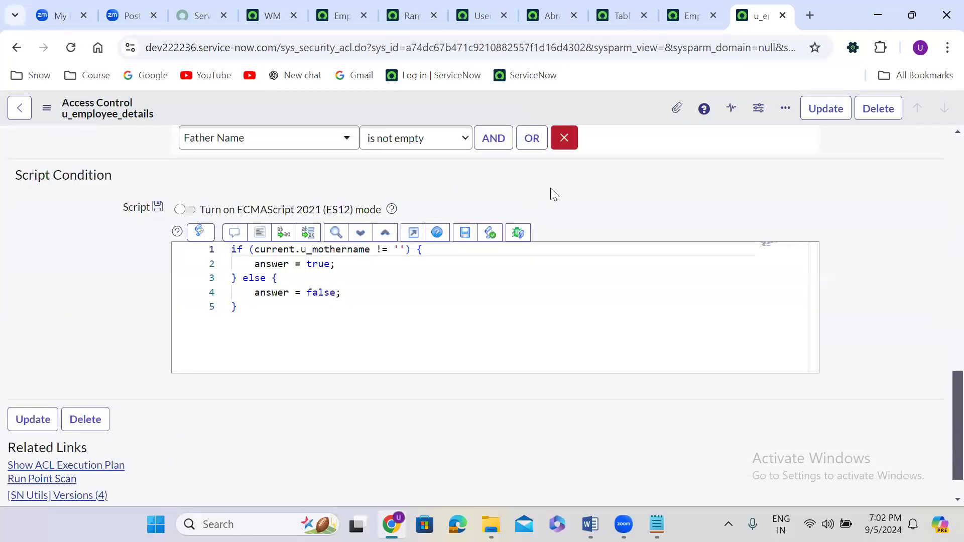
scroll(551, 188, up, 7)
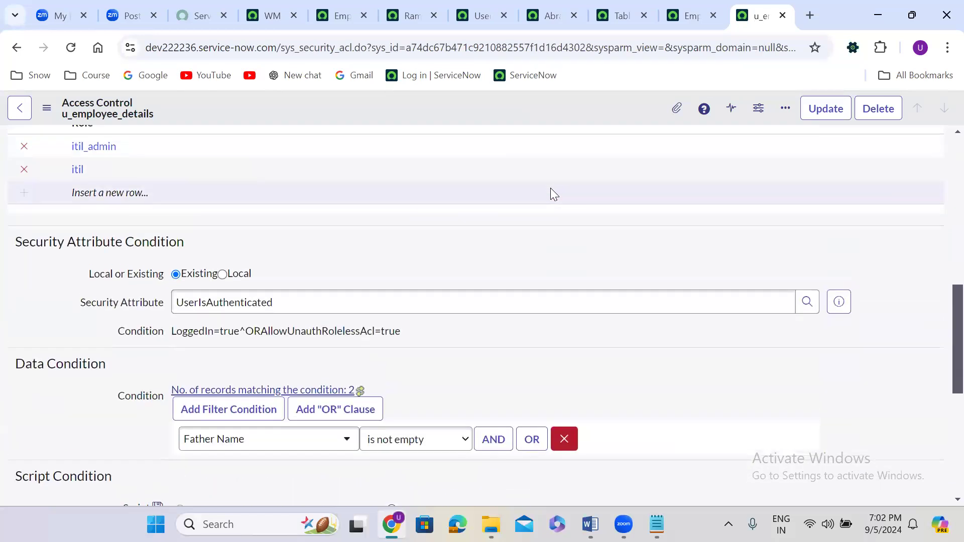
scroll(555, 195, up, 1)
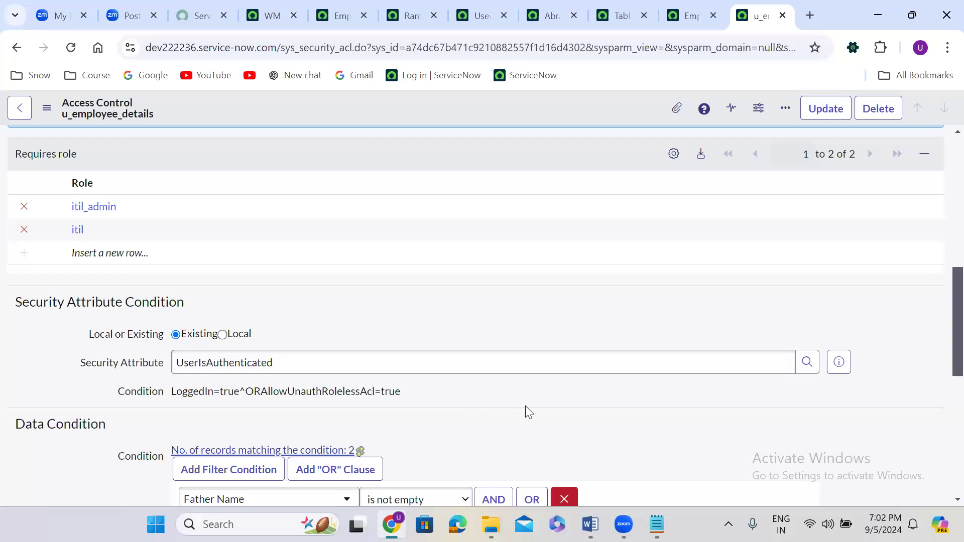
scroll(542, 405, down, 3)
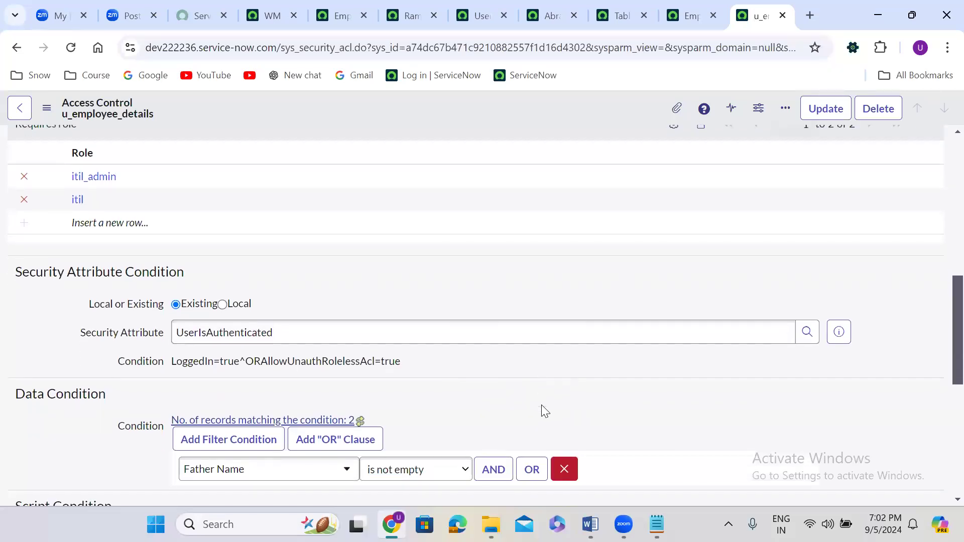
scroll(216, 329, down, 3)
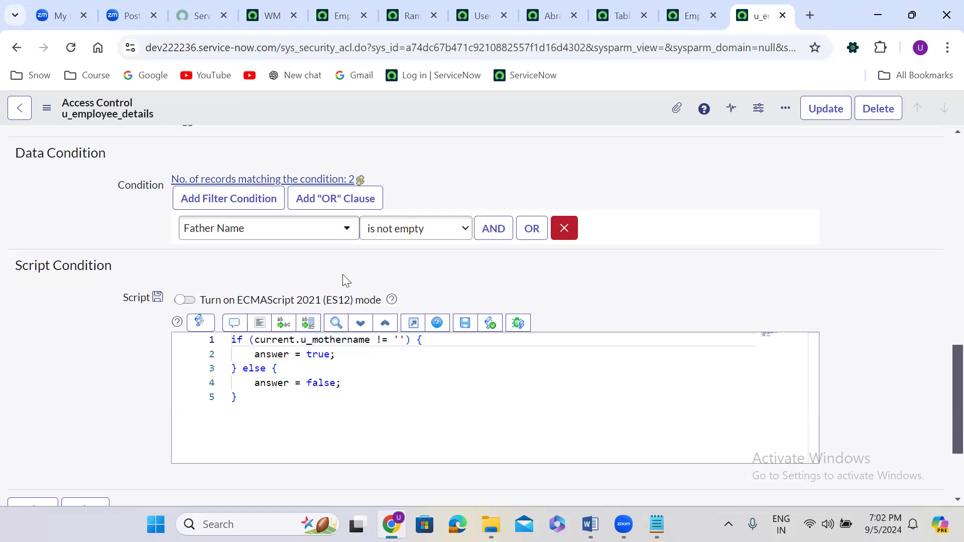
Impersonate the user Abraham Lincoln from the recent impersonations
click(544, 6)
click(262, 6)
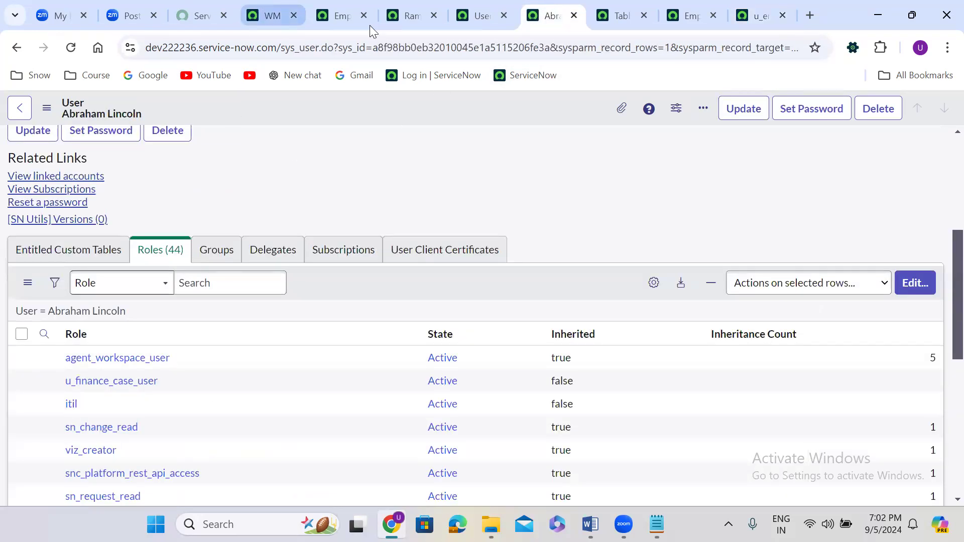
click(941, 118)
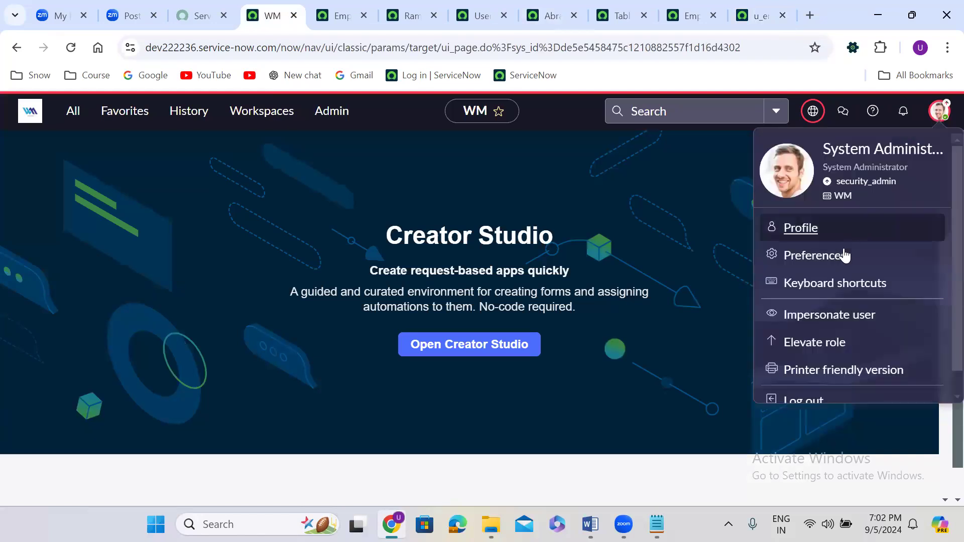
click(833, 314)
click(382, 329)
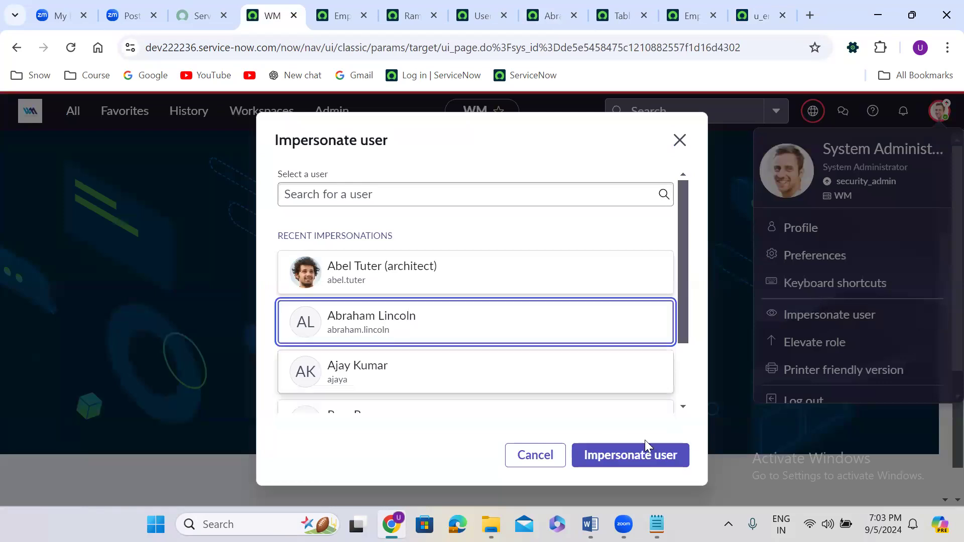
click(645, 445)
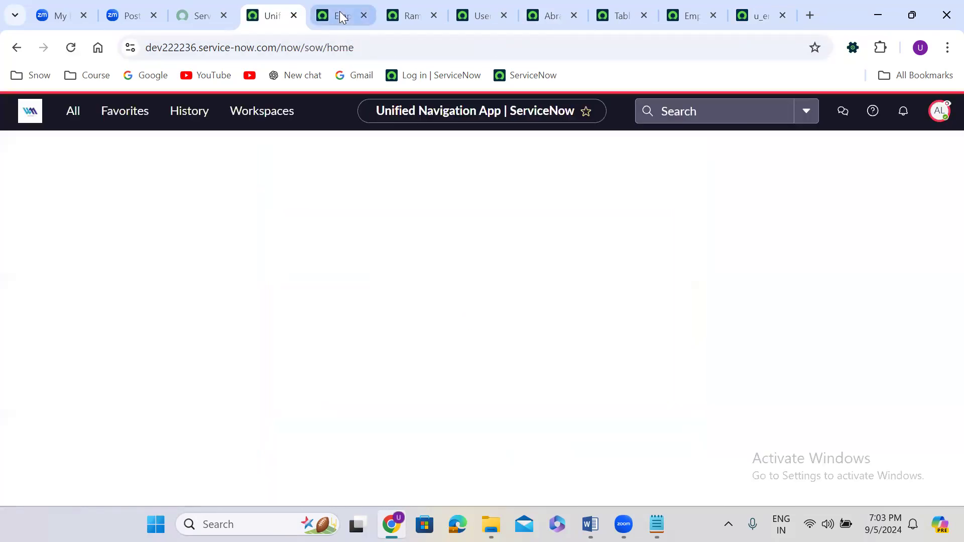
Reload the Employee Details list as the impersonated user, then return to the read ACL's data and script conditions
click(339, 15)
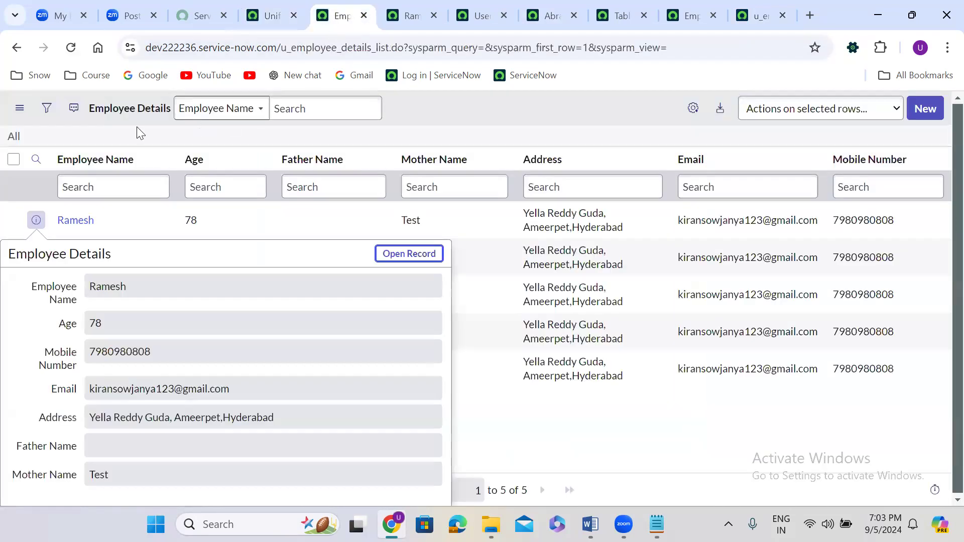
click(71, 48)
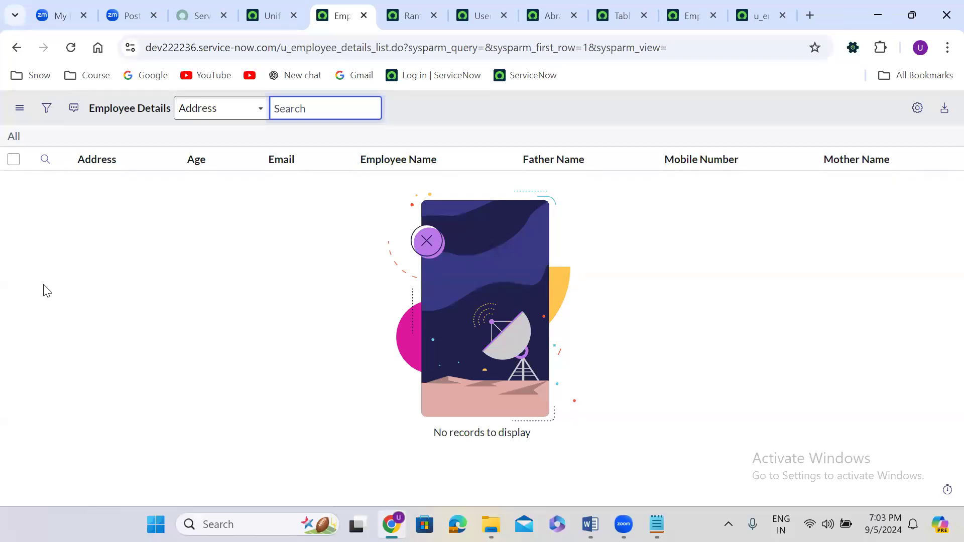
click(744, 13)
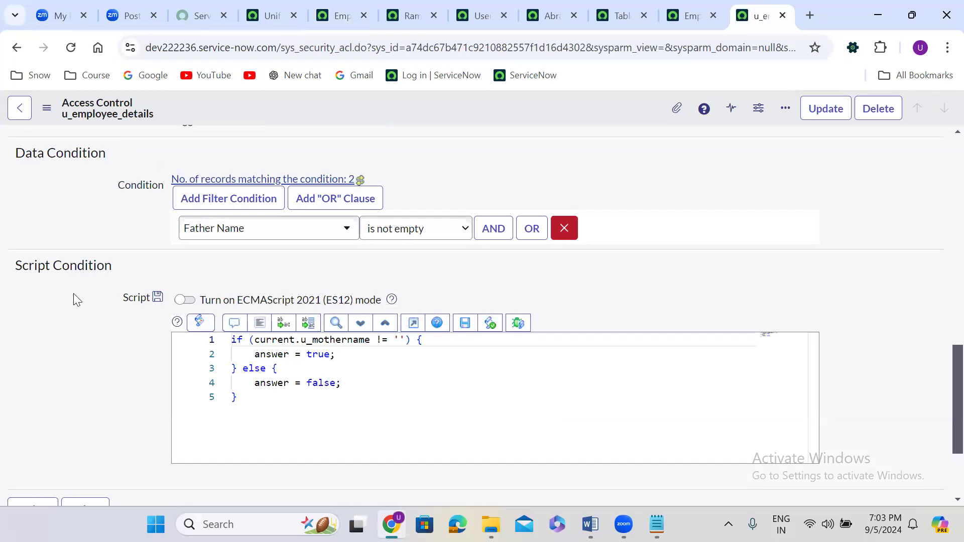
End the impersonation and reload the Employee Details list as the administrator
click(268, 13)
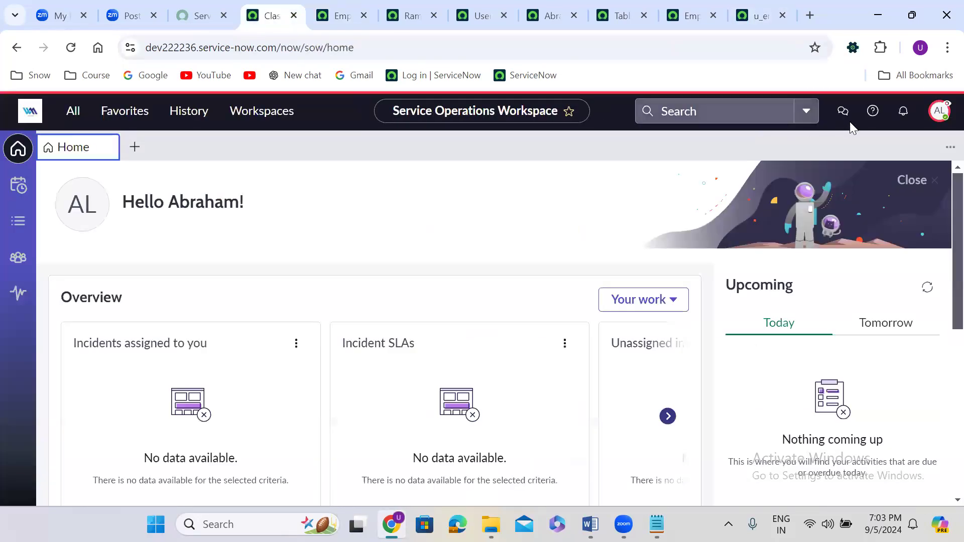
click(939, 111)
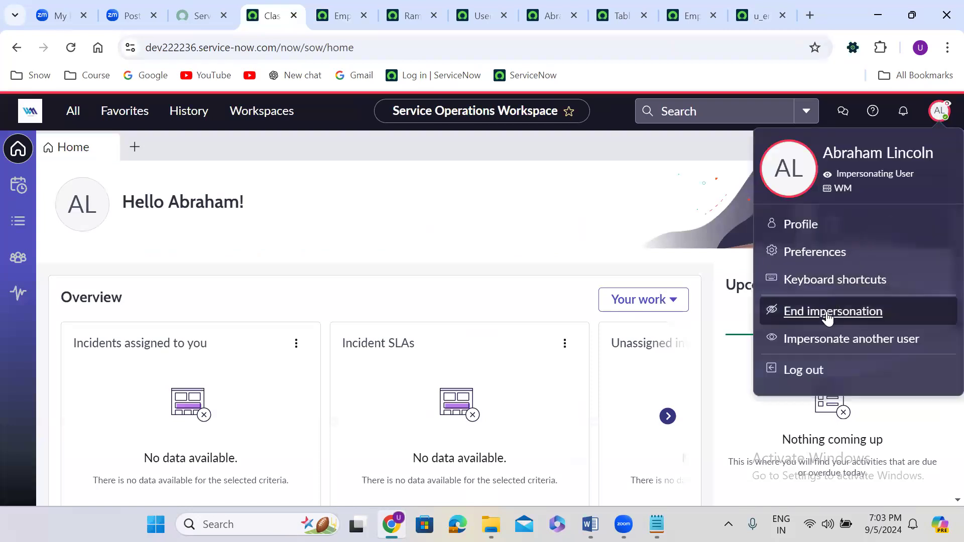
click(827, 312)
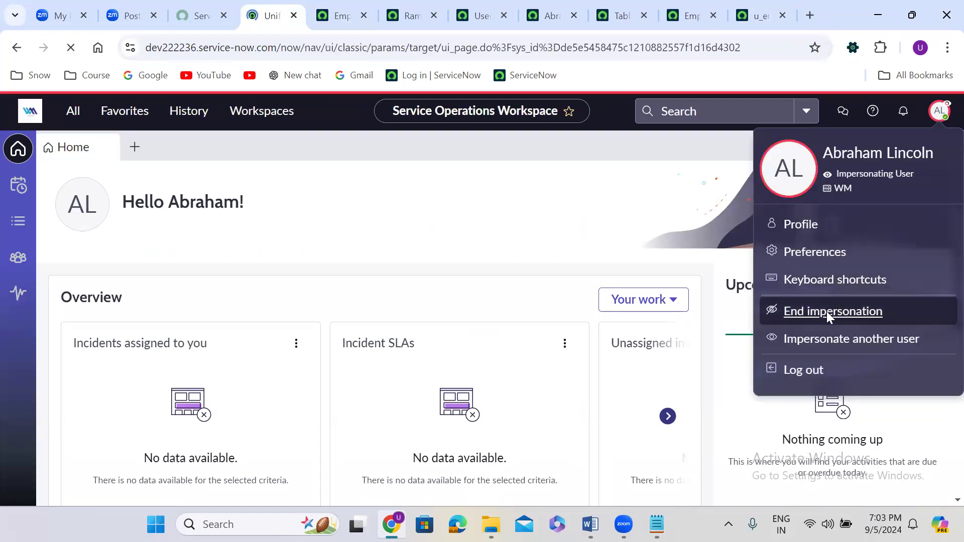
click(333, 6)
click(15, 137)
Set the first record's empty Father Name and the second record's empty Mother Name to "test" in the list
double_click(312, 220)
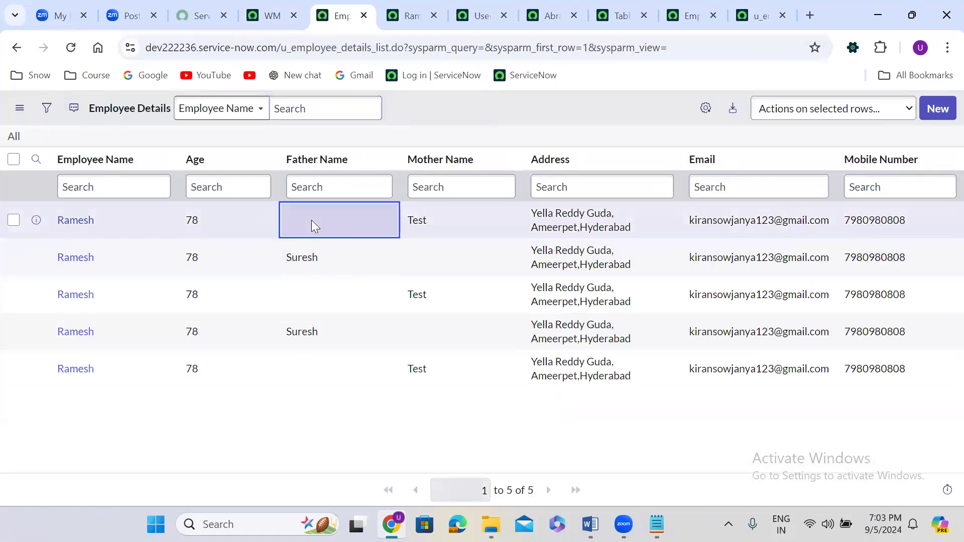
text(test)
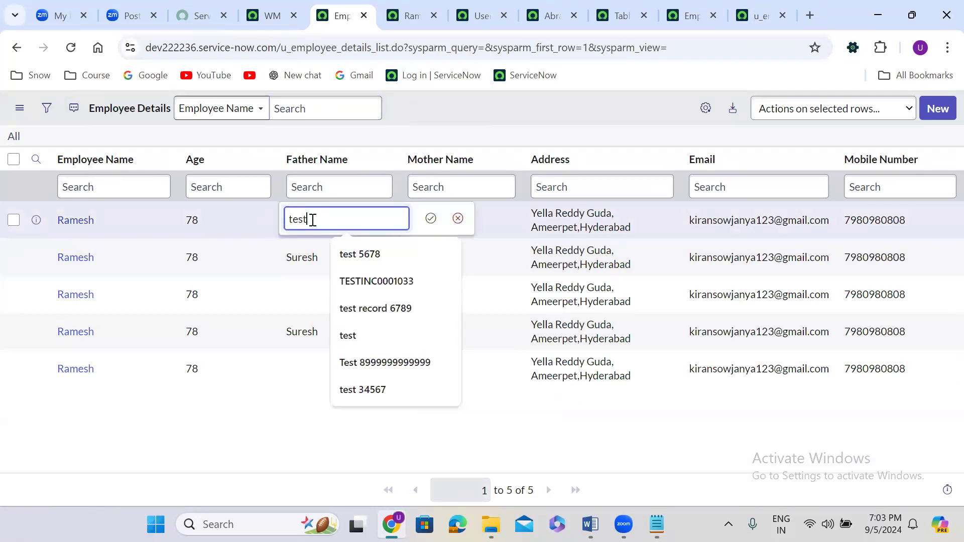
click(431, 219)
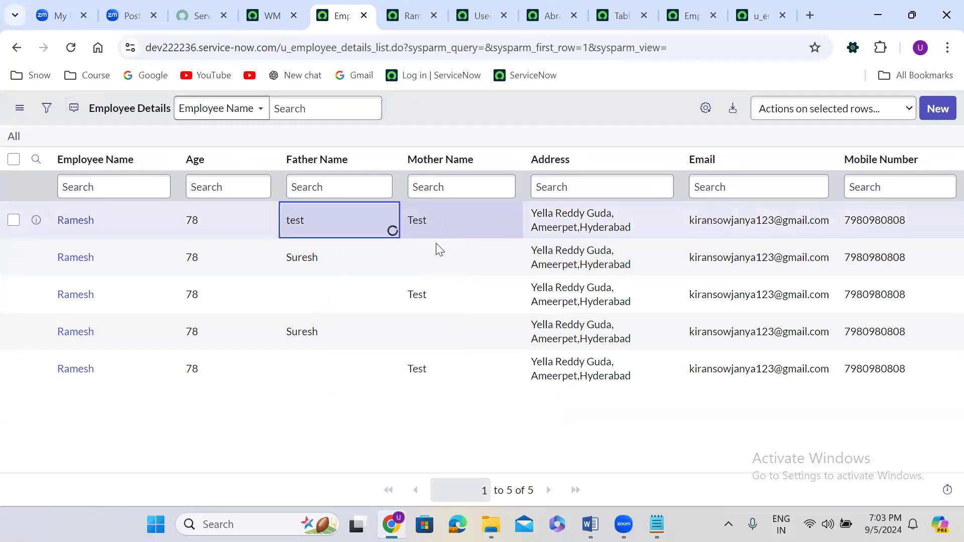
double_click(437, 255)
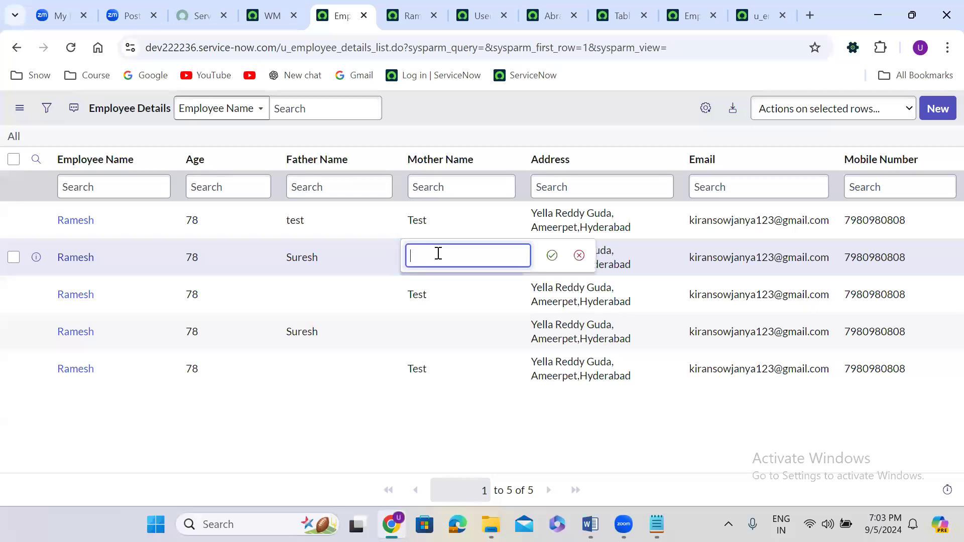
text(test)
click(552, 256)
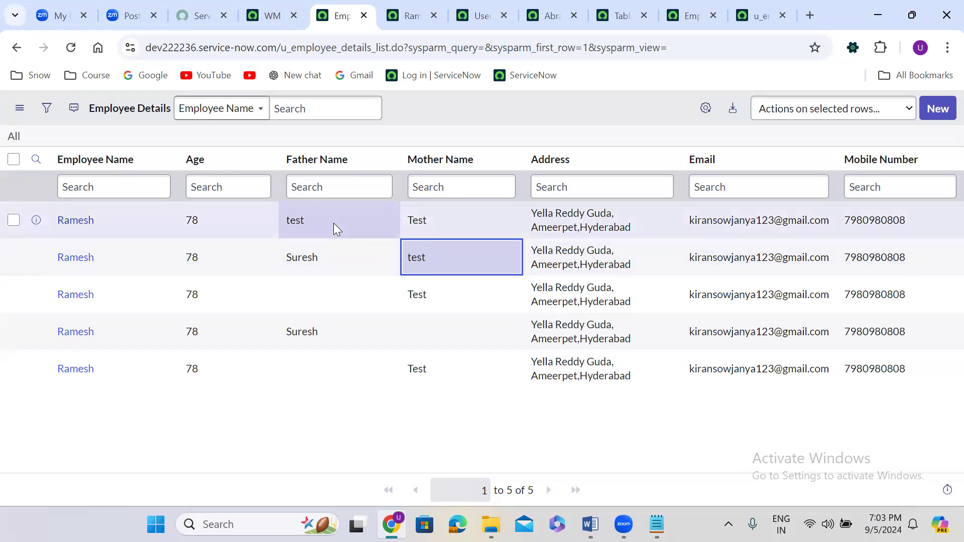
Impersonate the same test user again from the recent impersonations
click(268, 7)
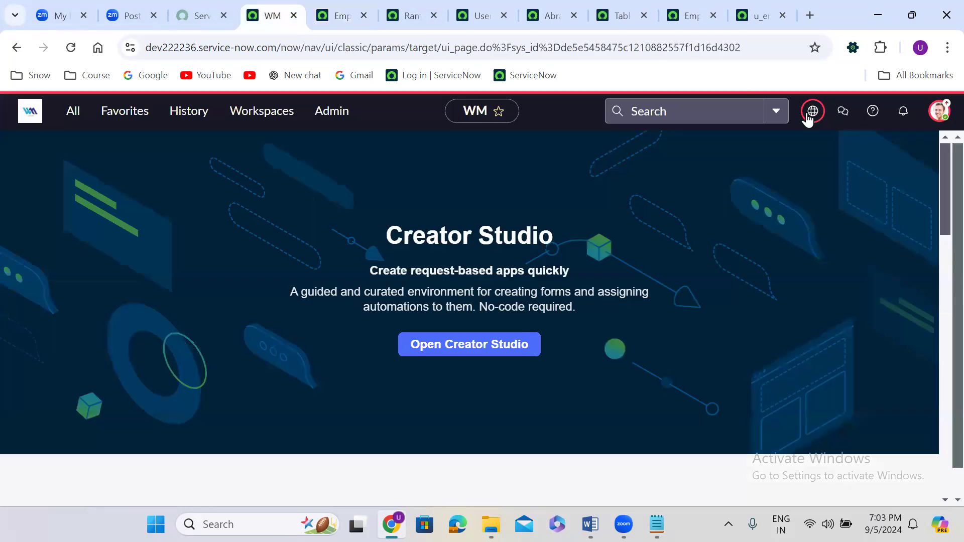
click(939, 111)
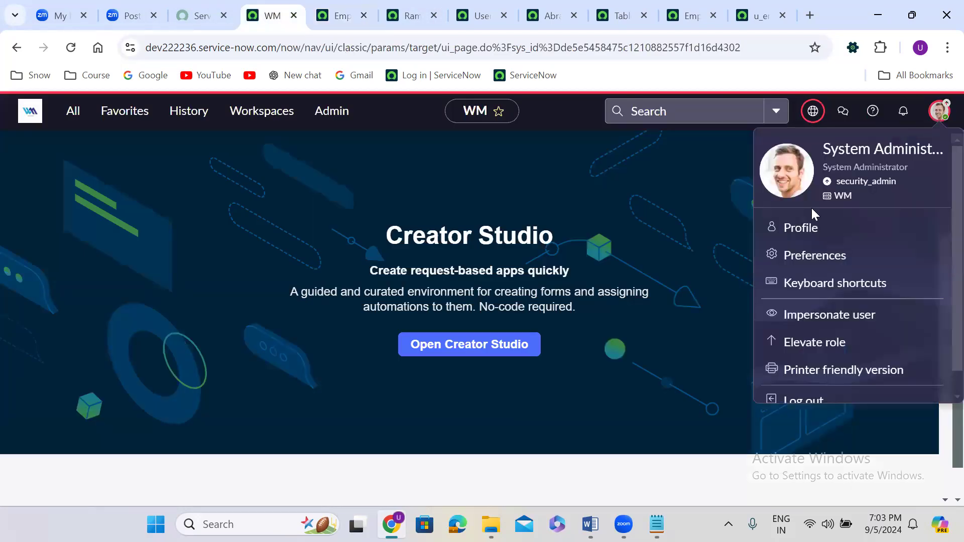
click(832, 315)
click(415, 315)
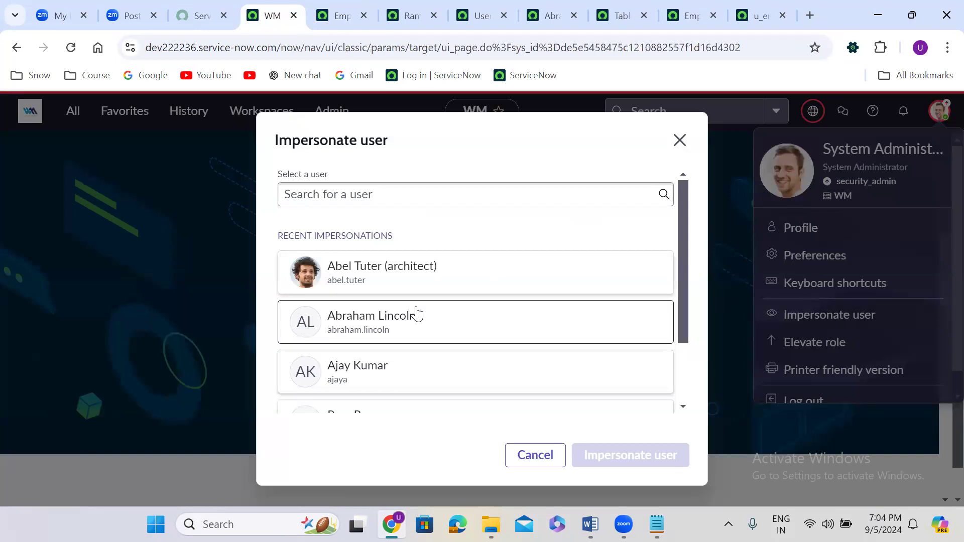
click(635, 452)
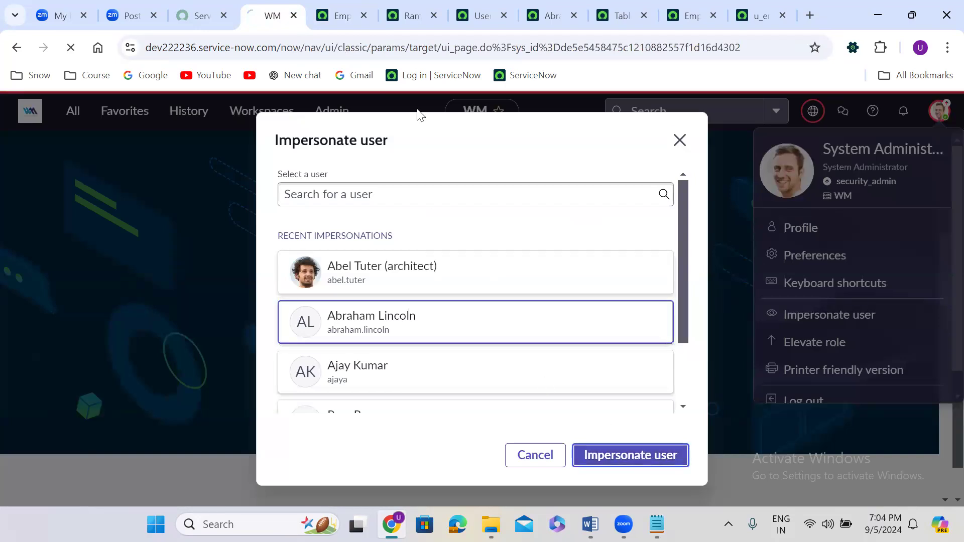
Reload the Employee Details list as the impersonated user and compare its records with the read ACL's roles, data condition and script
click(339, 14)
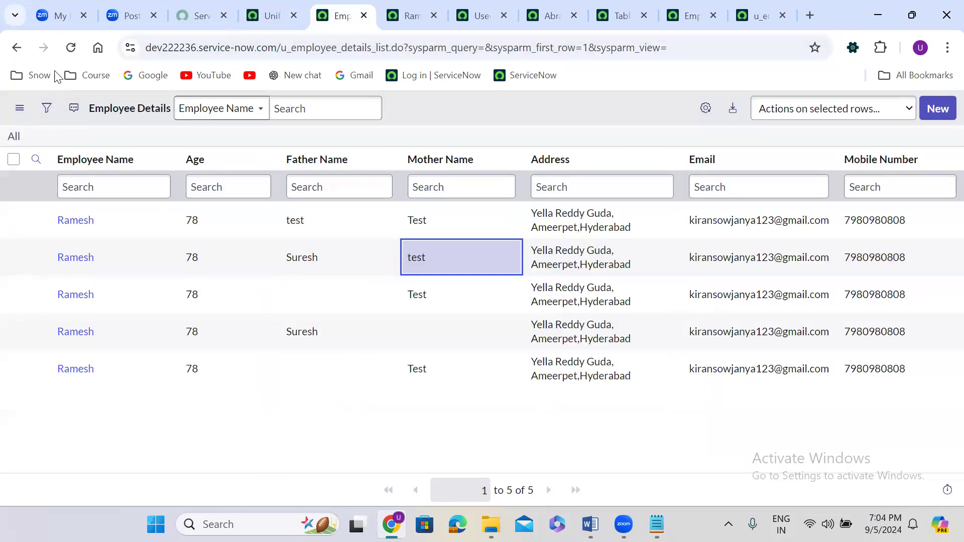
click(70, 48)
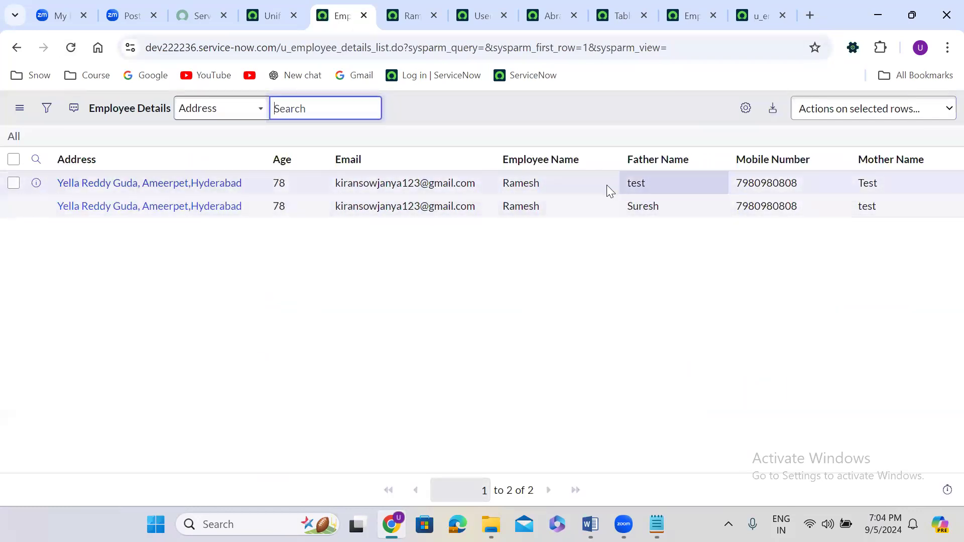
click(759, 13)
scroll(505, 182, up, 4)
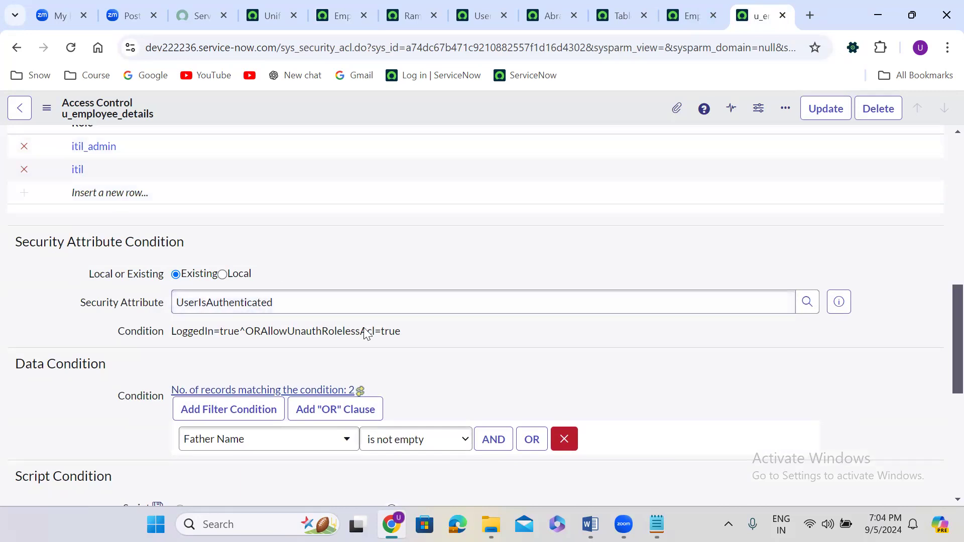
scroll(433, 346, down, 4)
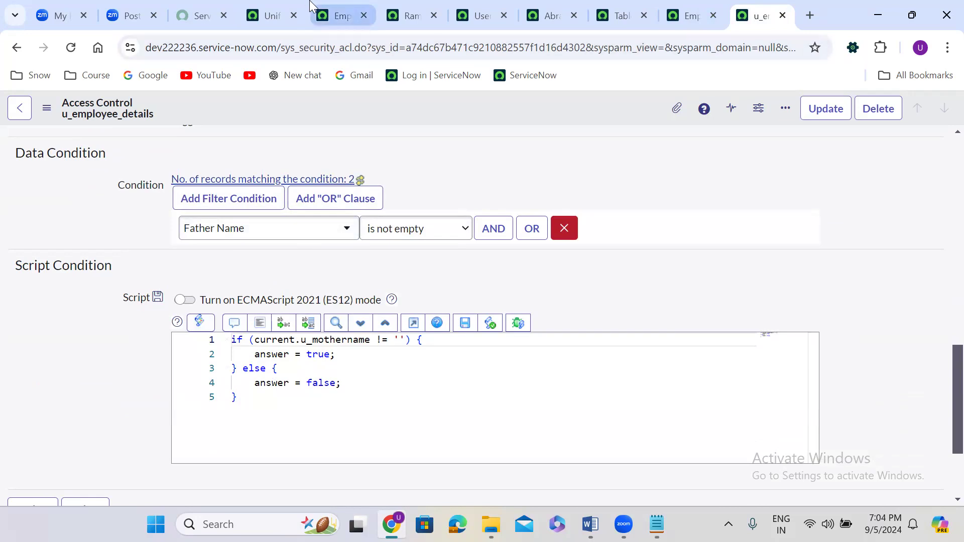
click(331, 12)
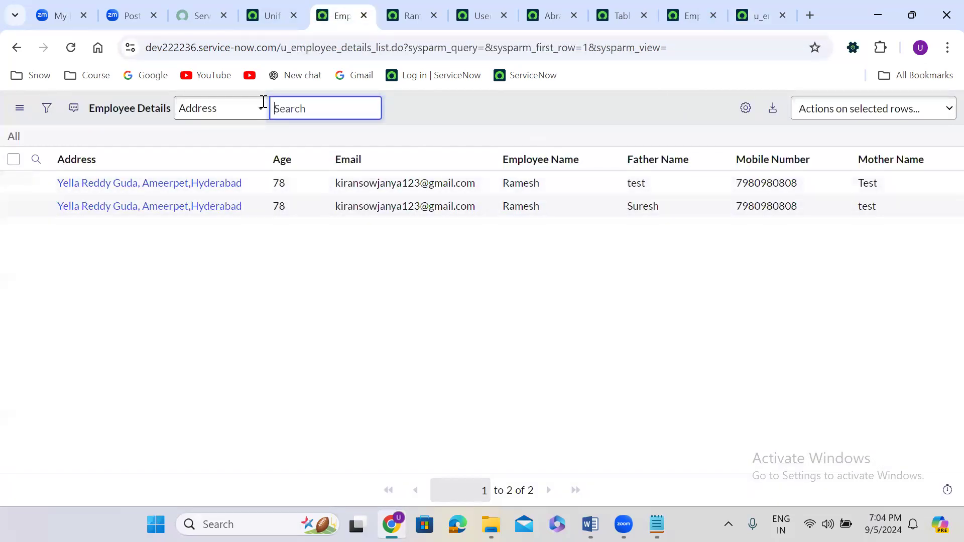
Return to the administrator account by ending the impersonation, and refresh the Employee Details list to show all records
click(266, 15)
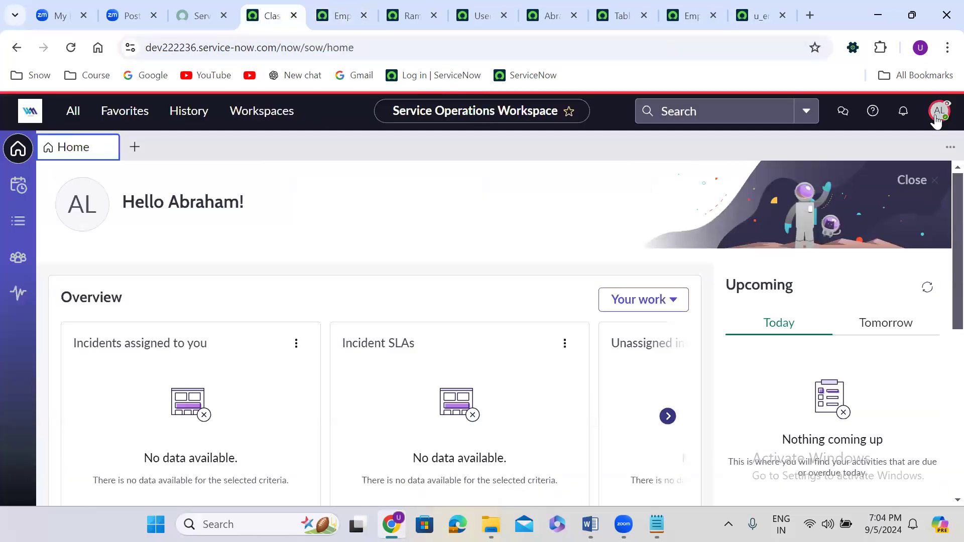
click(938, 115)
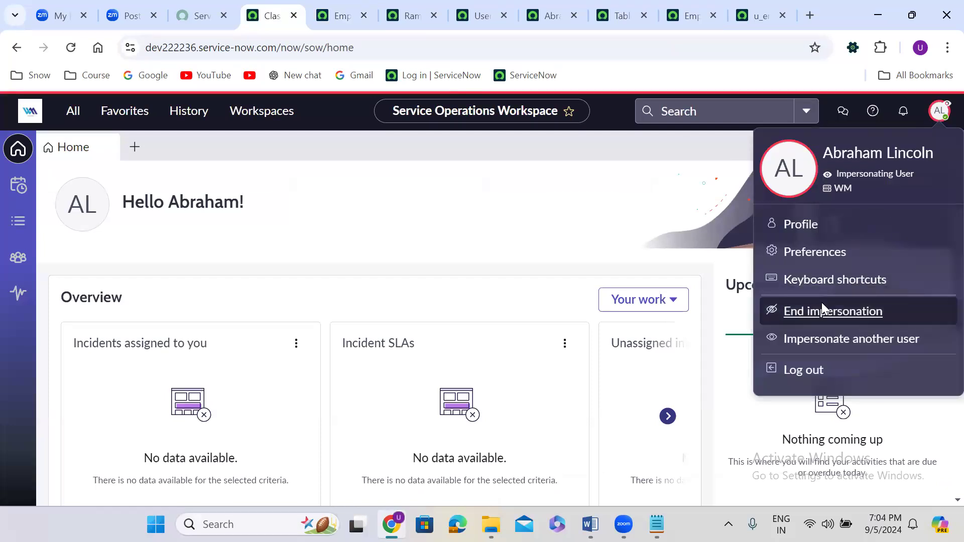
click(824, 311)
click(339, 12)
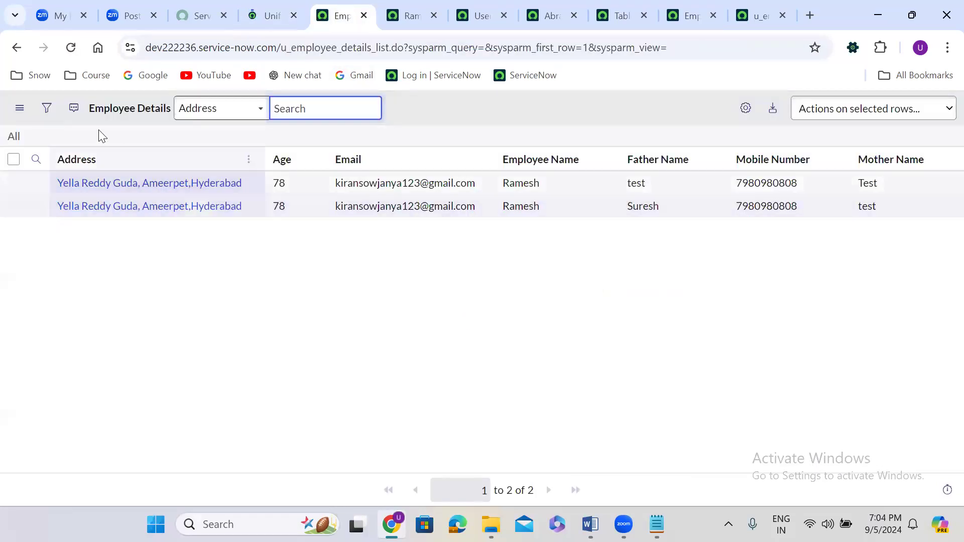
click(13, 137)
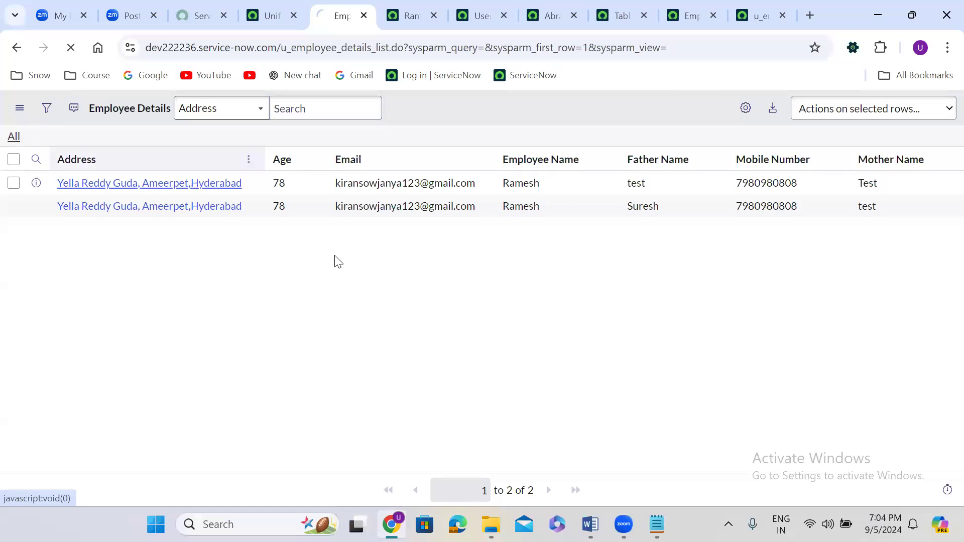
Set the third record's empty Father Name to "test" in the Employee Details list
click(311, 295)
double_click(311, 295)
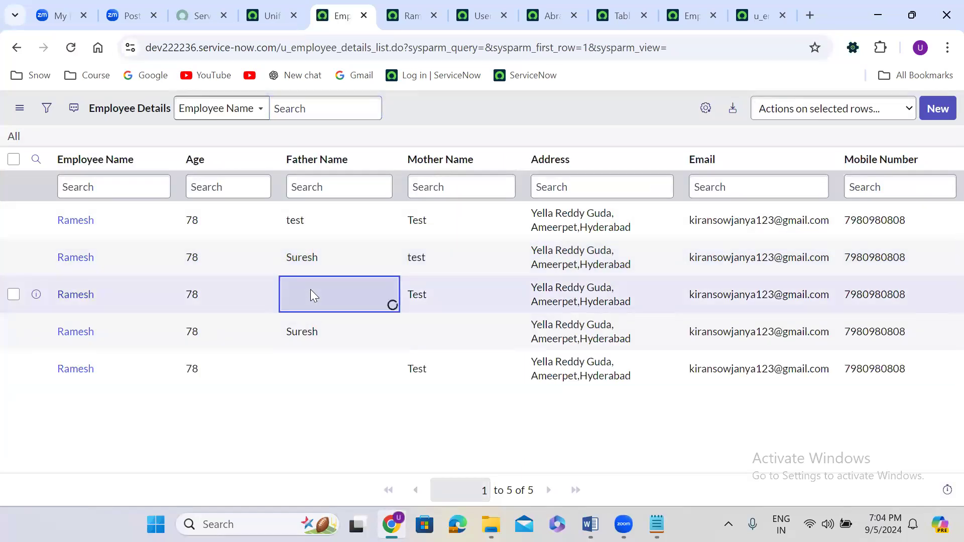
text(test)
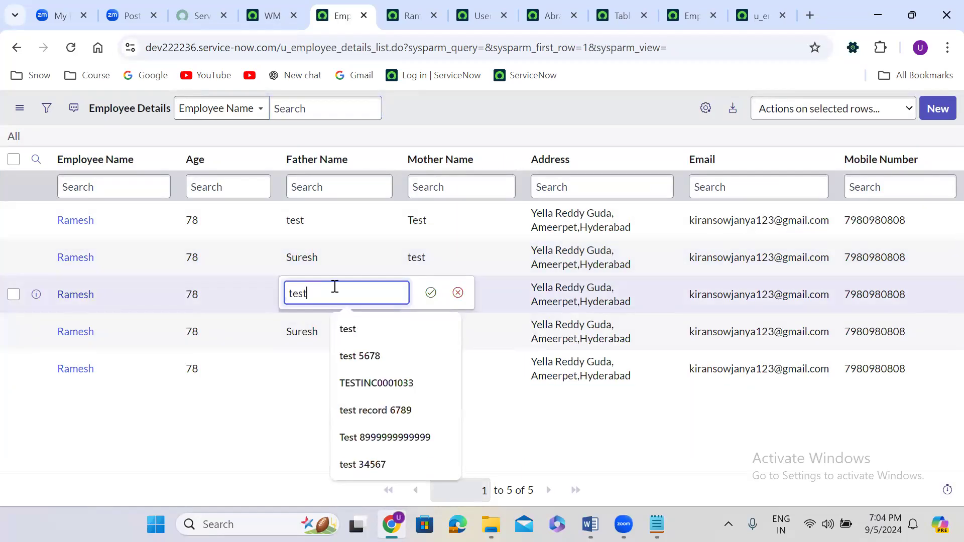
click(431, 292)
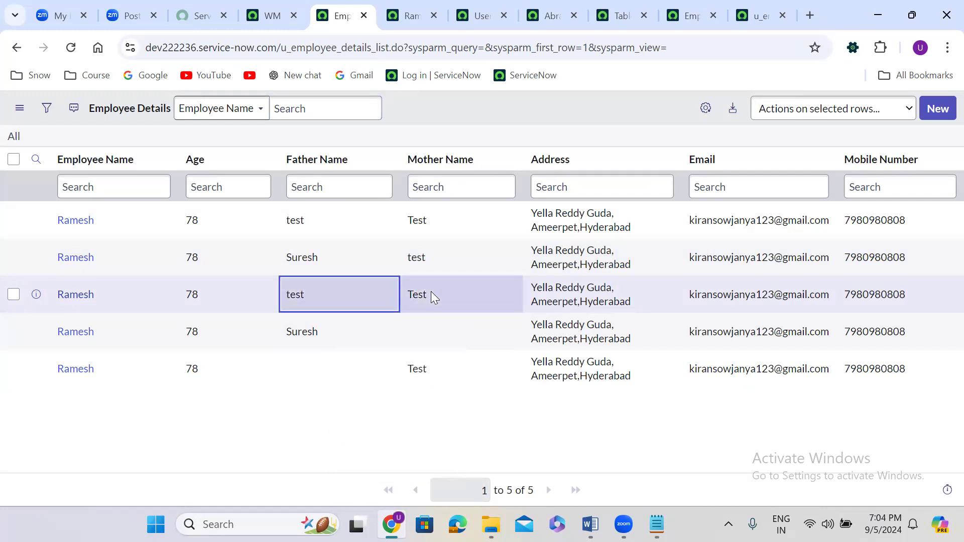
Impersonate the previously tested user once more from the recent impersonations to recheck read access
click(263, 15)
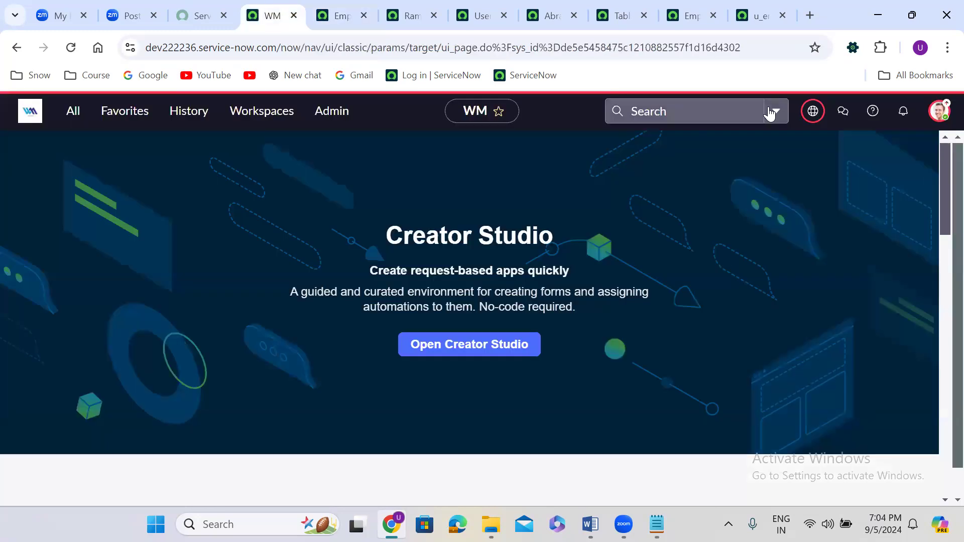
click(937, 116)
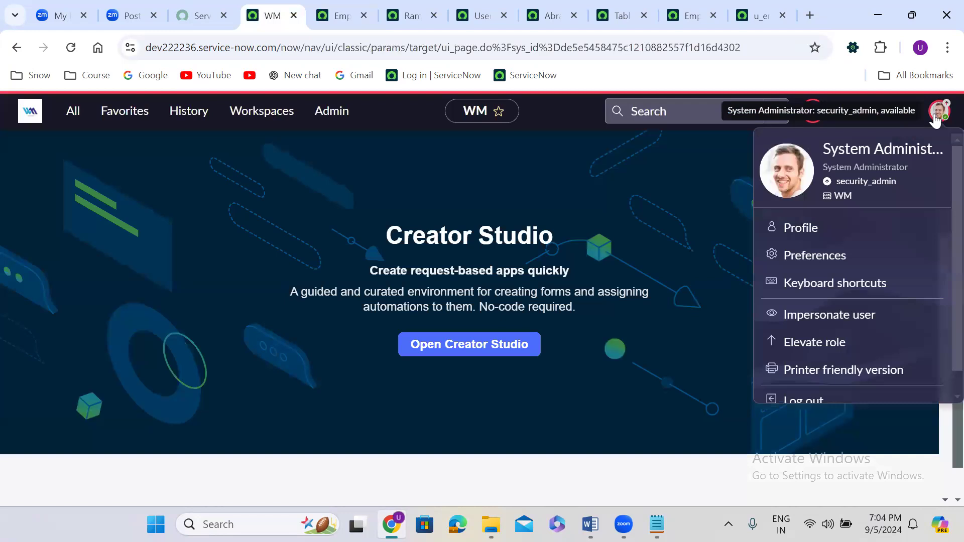
click(816, 316)
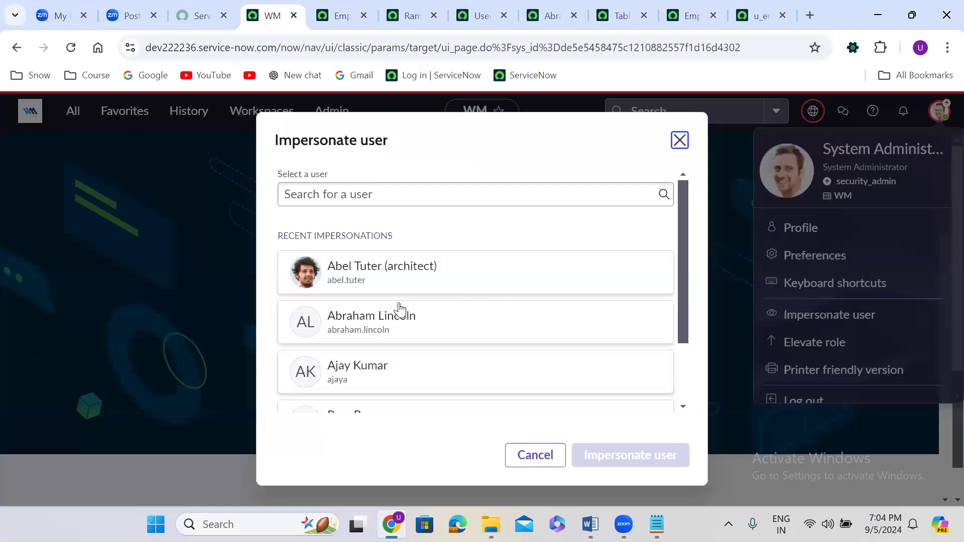
click(445, 309)
click(662, 443)
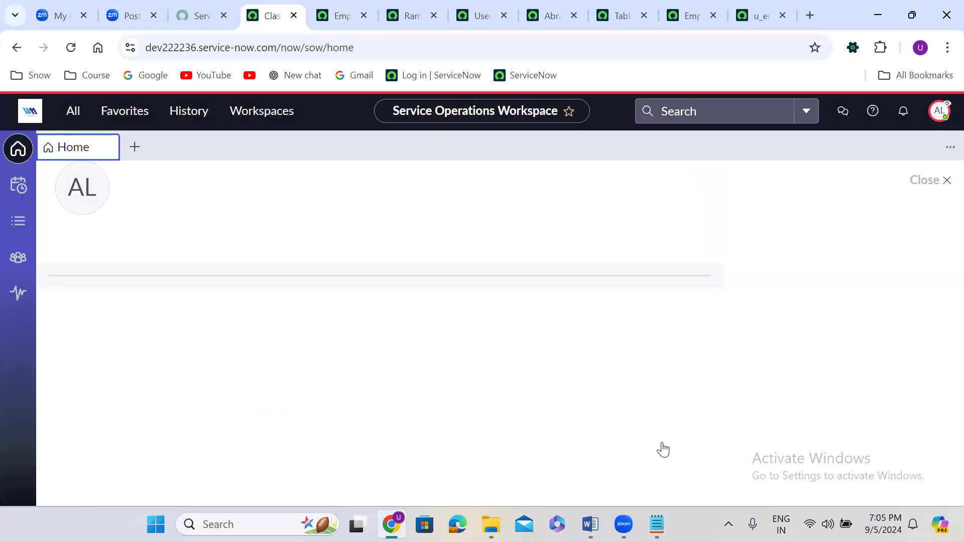
Refresh the Employee Details list as the impersonated user and check its records against the read ACL's roles, Father Name condition and Mother Name script
click(348, 15)
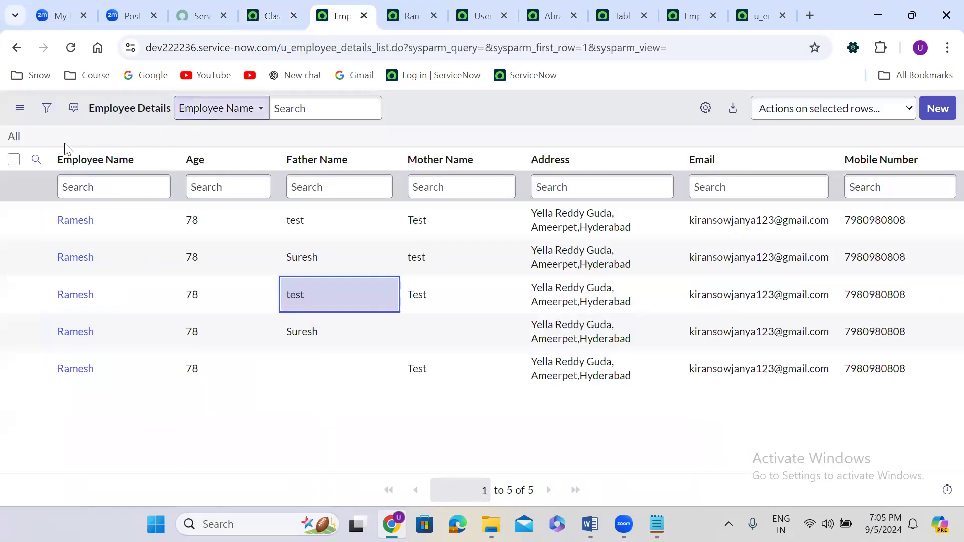
click(13, 137)
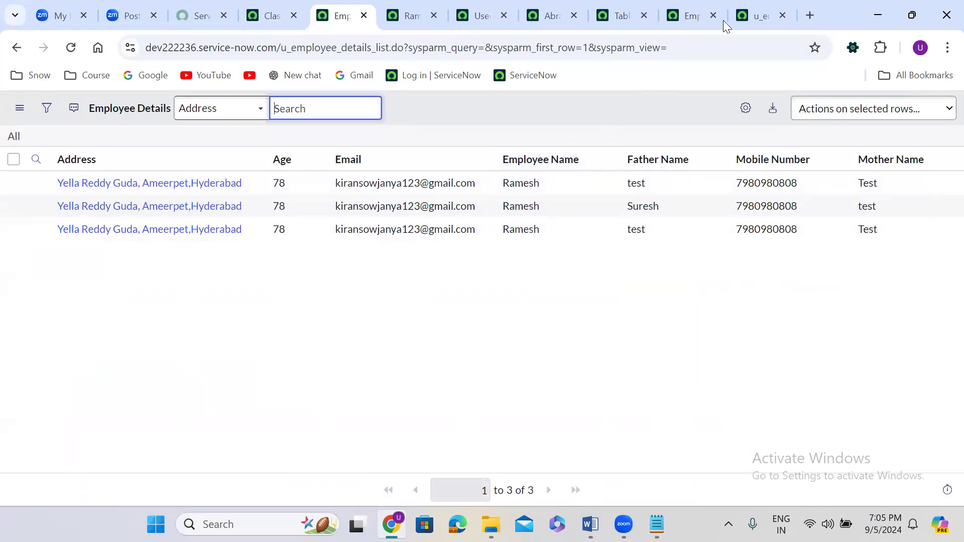
click(758, 16)
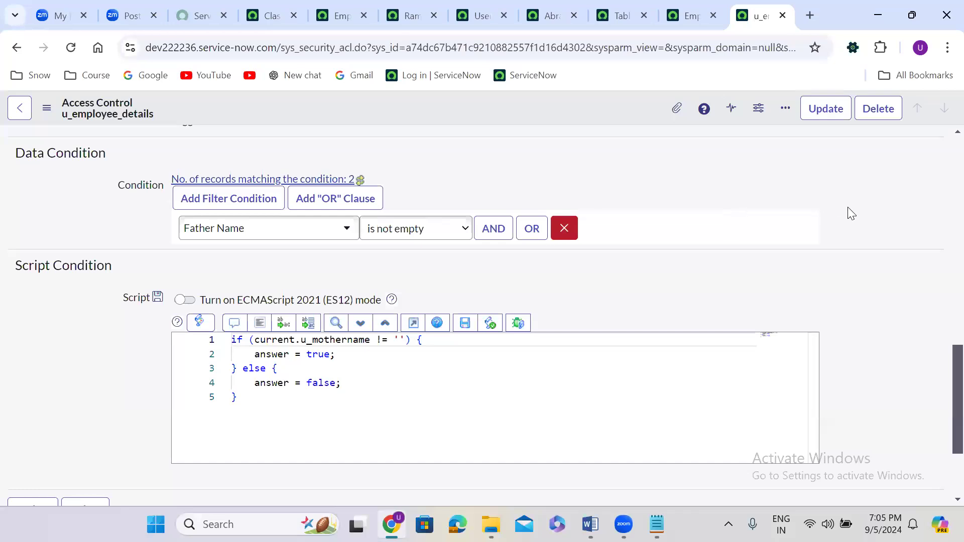
scroll(852, 213, up, 4)
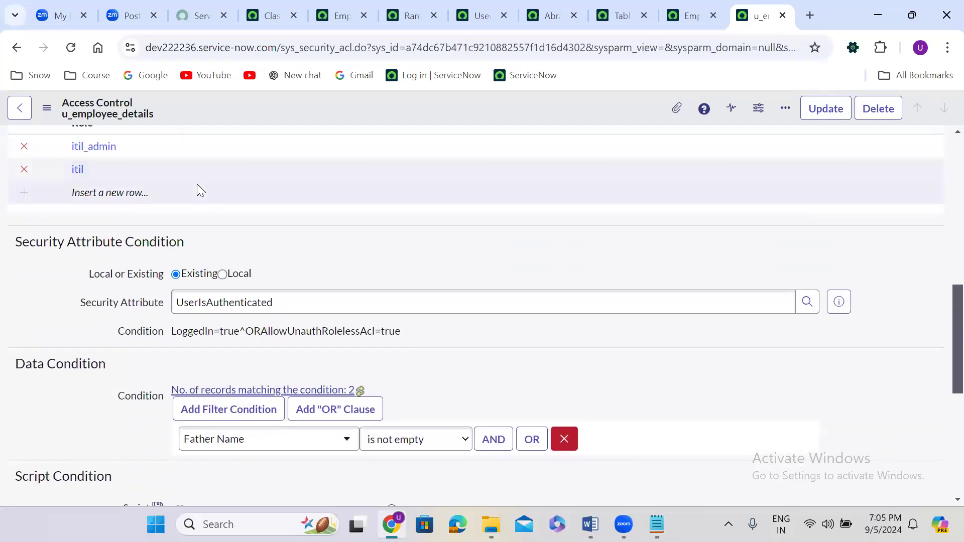
scroll(303, 266, down, 2)
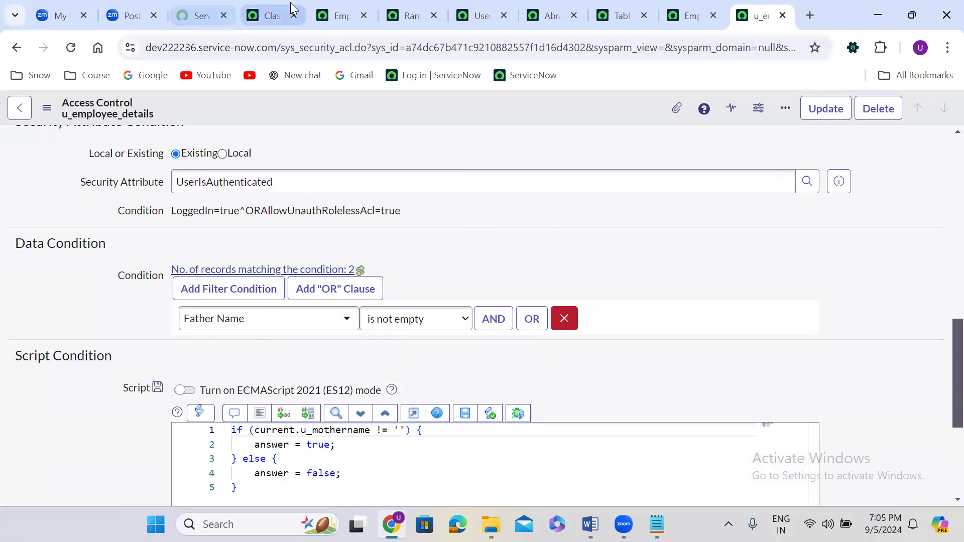
click(323, 9)
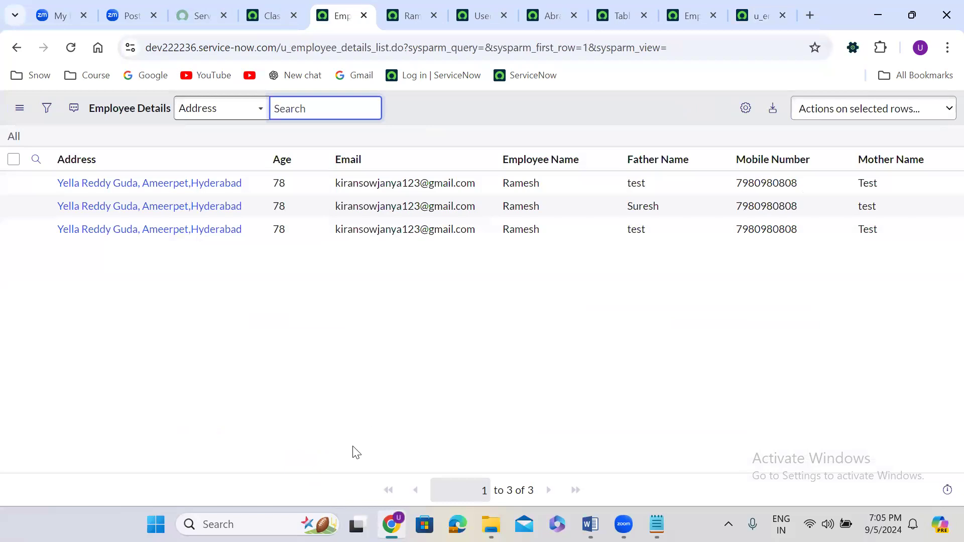
key(alt+Tab)
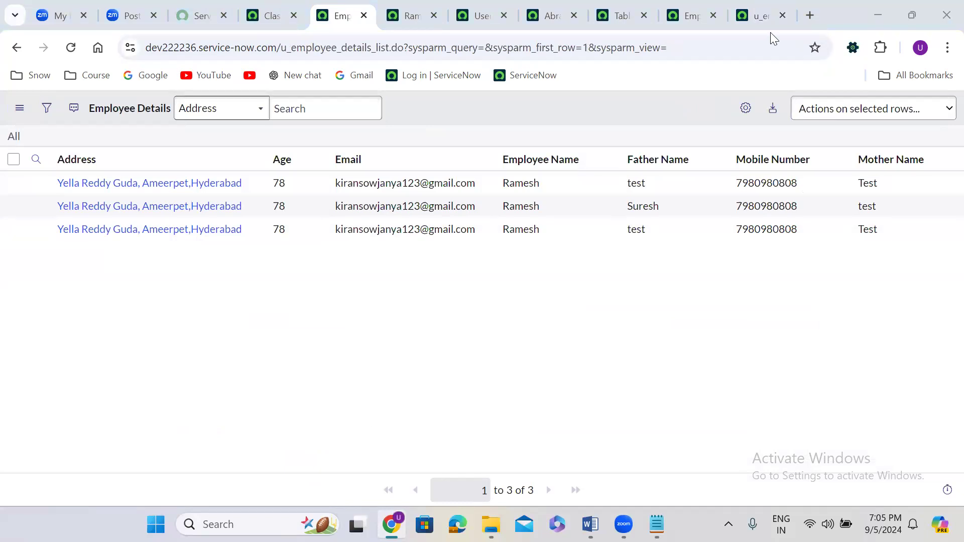
Review the u_employee_details access control's required roles, security attribute, Father Name data condition and Mother Name script
click(759, 7)
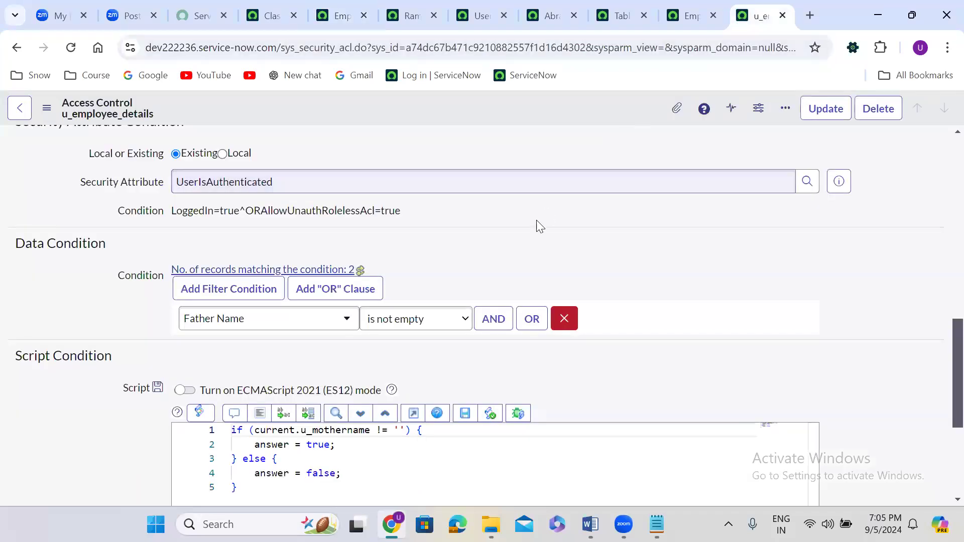
scroll(535, 221, up, 1)
scroll(537, 222, up, 5)
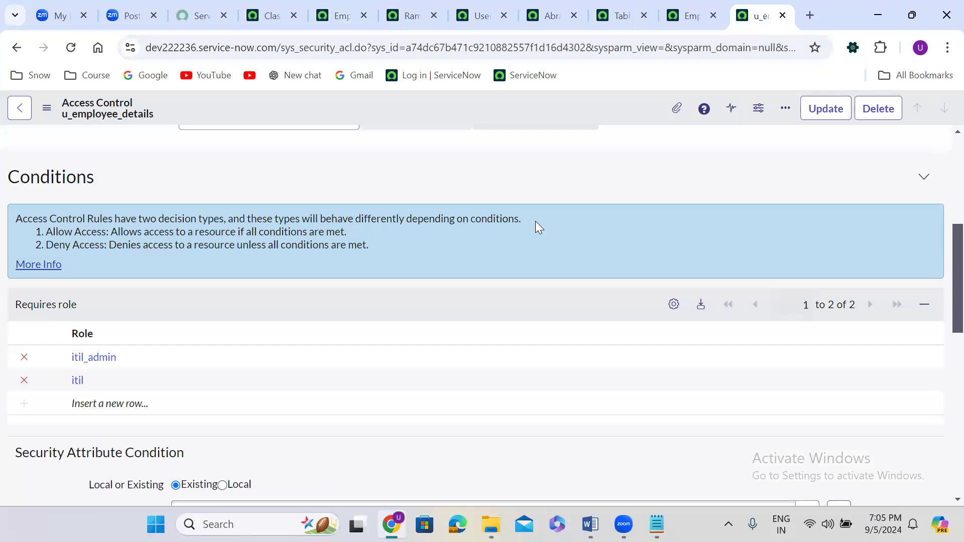
scroll(536, 222, down, 5)
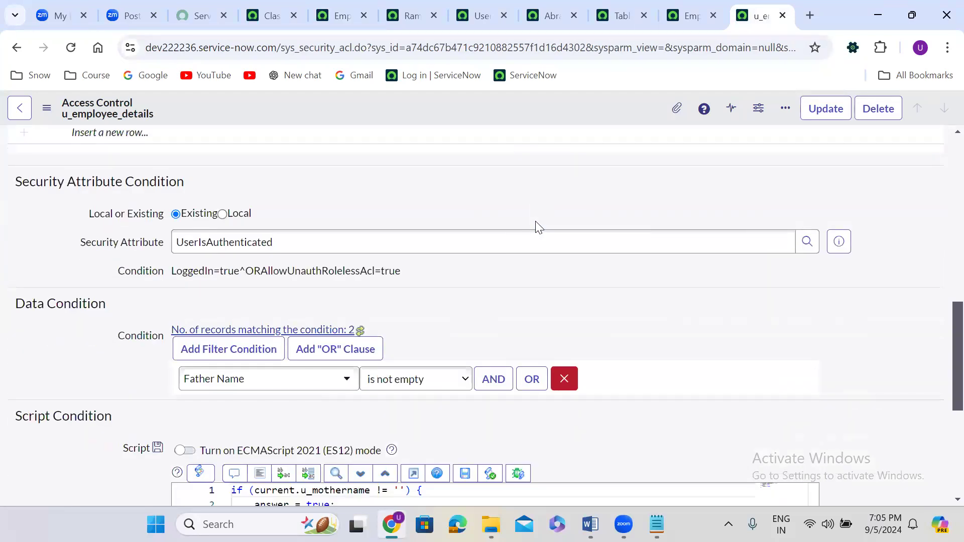
scroll(535, 222, down, 5)
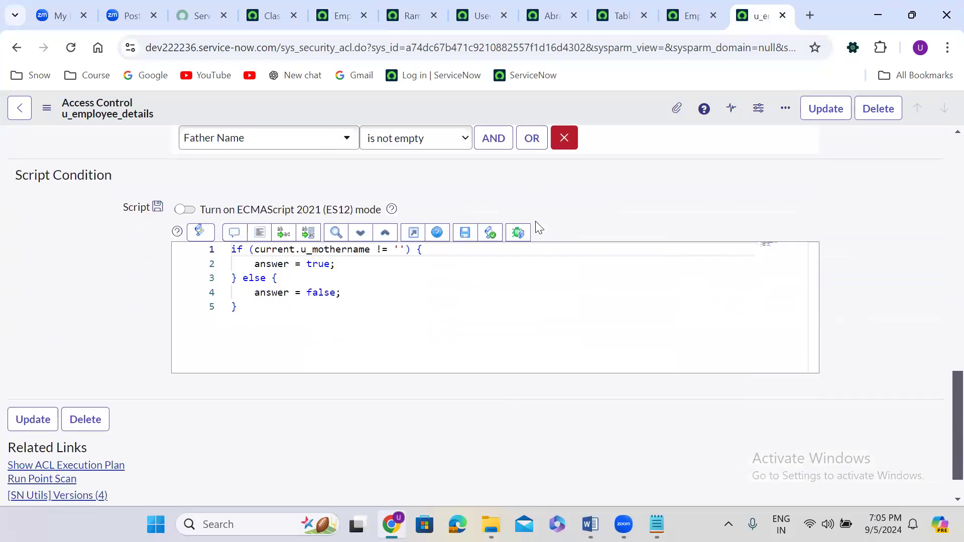
scroll(536, 221, down, 1)
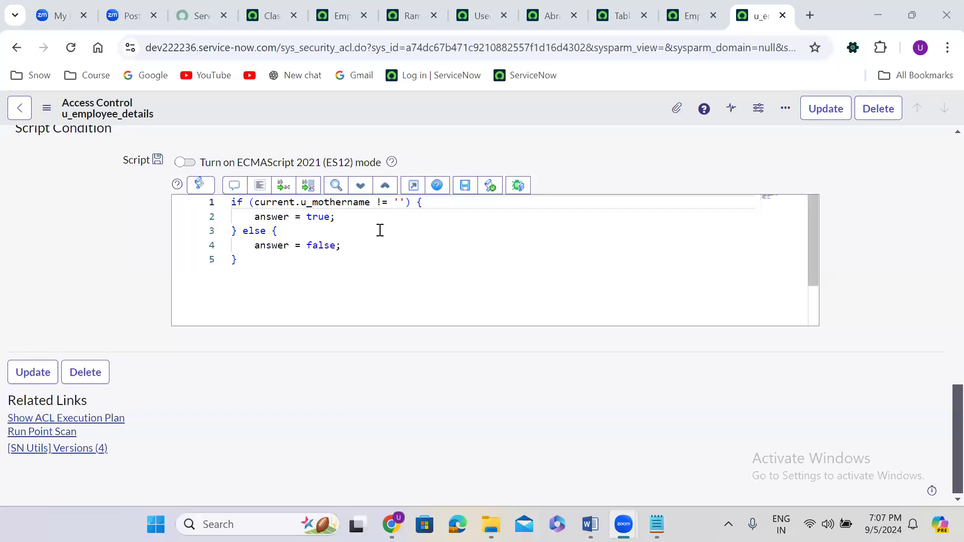
Examine the true and false branches of the Mother Name script, highlighting the false value in the else branch
click(379, 230)
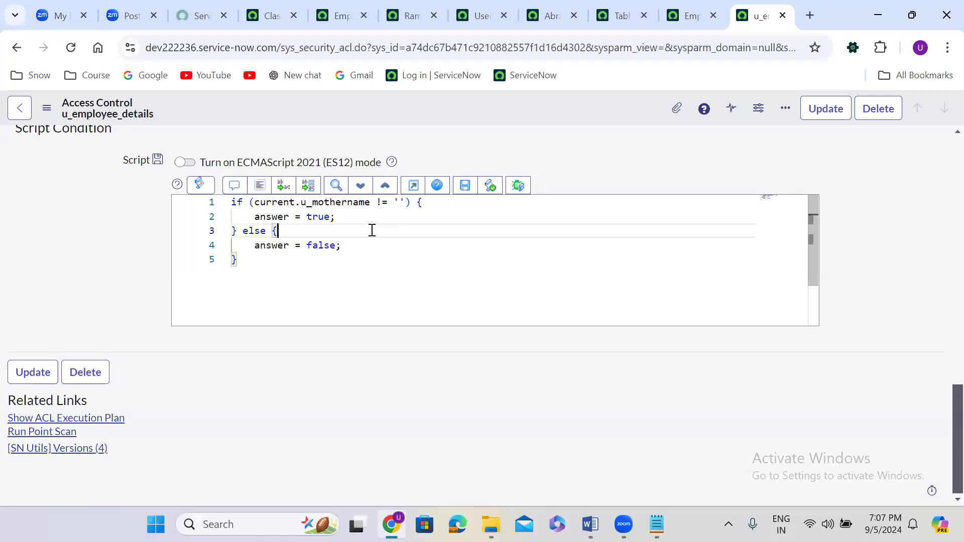
click(382, 217)
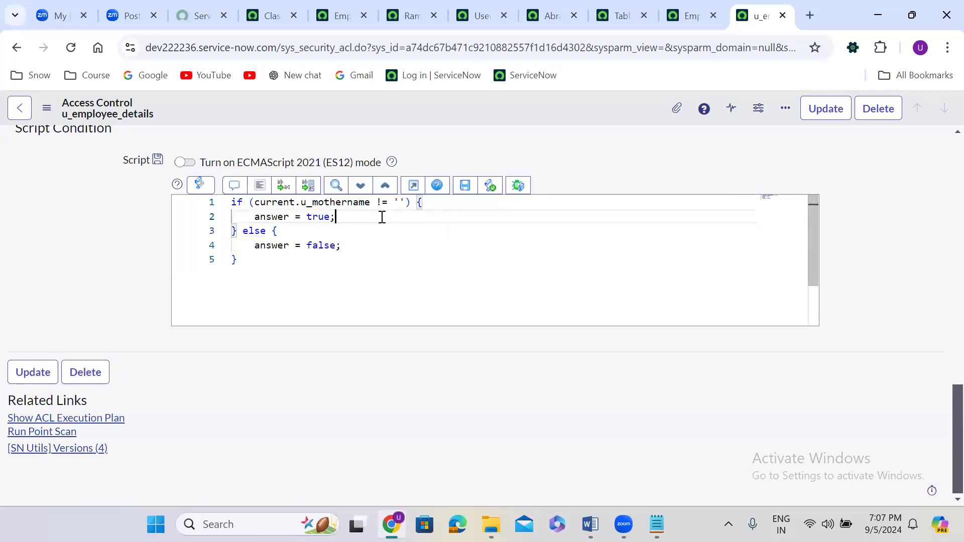
click(311, 245)
double_click(311, 244)
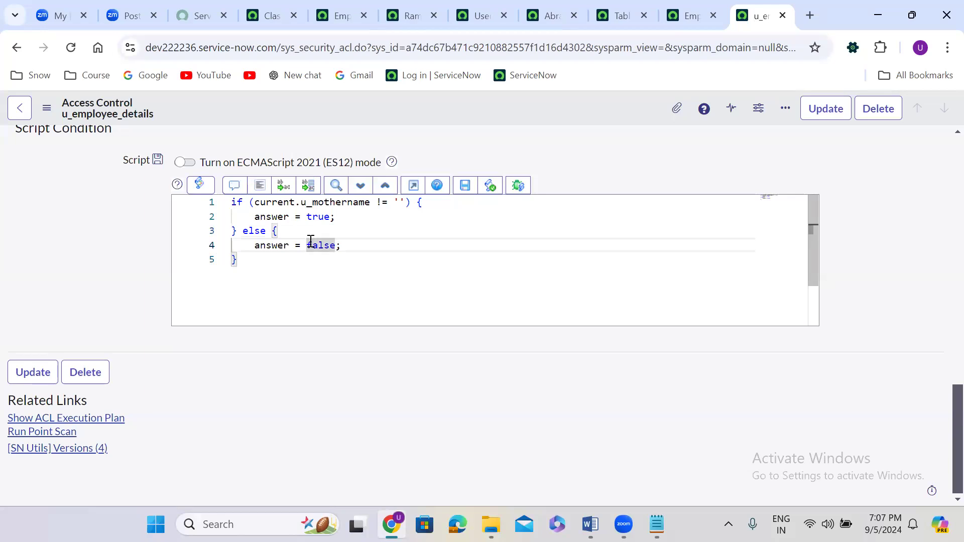